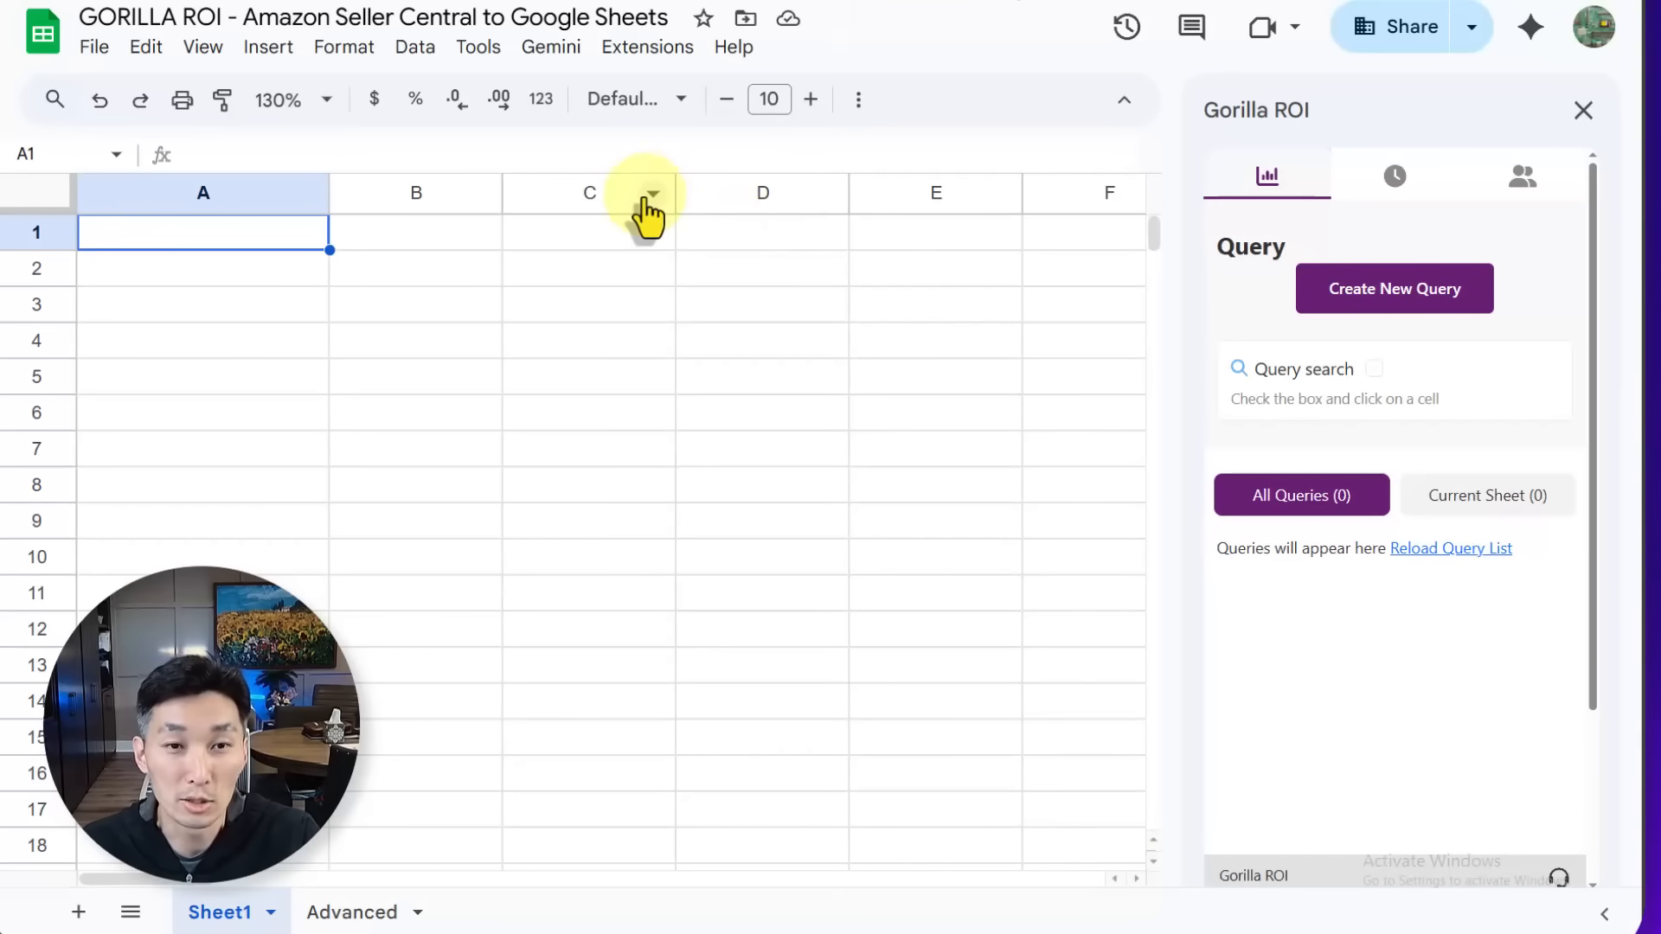
# Search the Google Workspace Marketplace add-ons for "gorilla roi", look over the results, and close the marketplace.
pyautogui.click(640, 48)
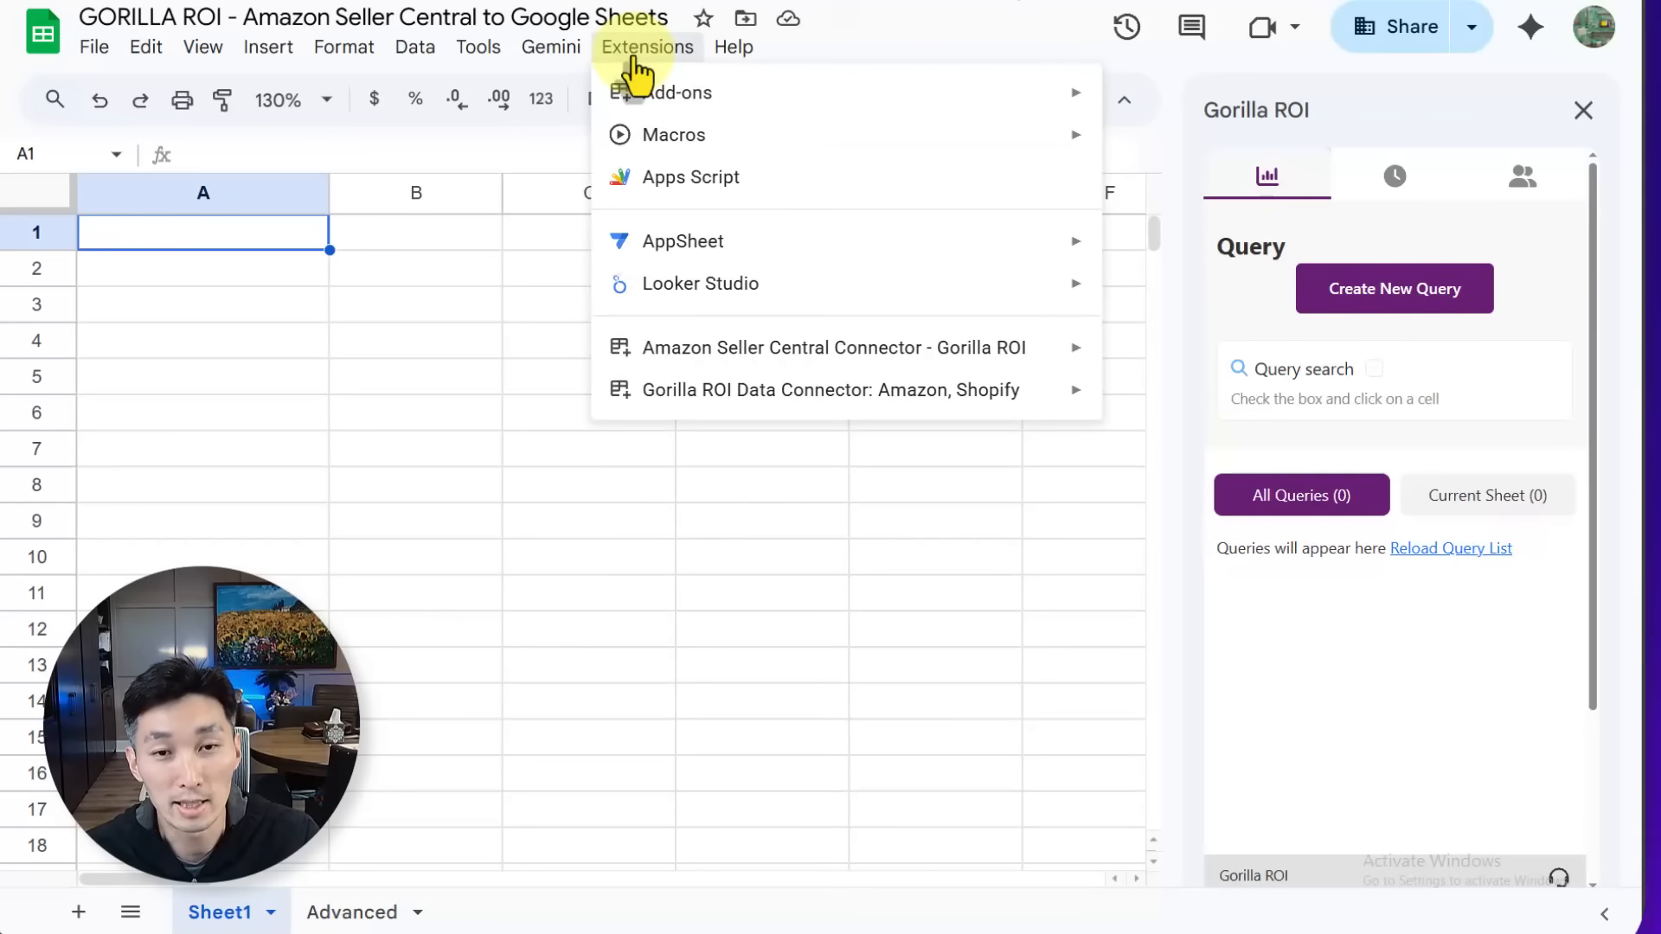
pyautogui.moveTo(705, 110)
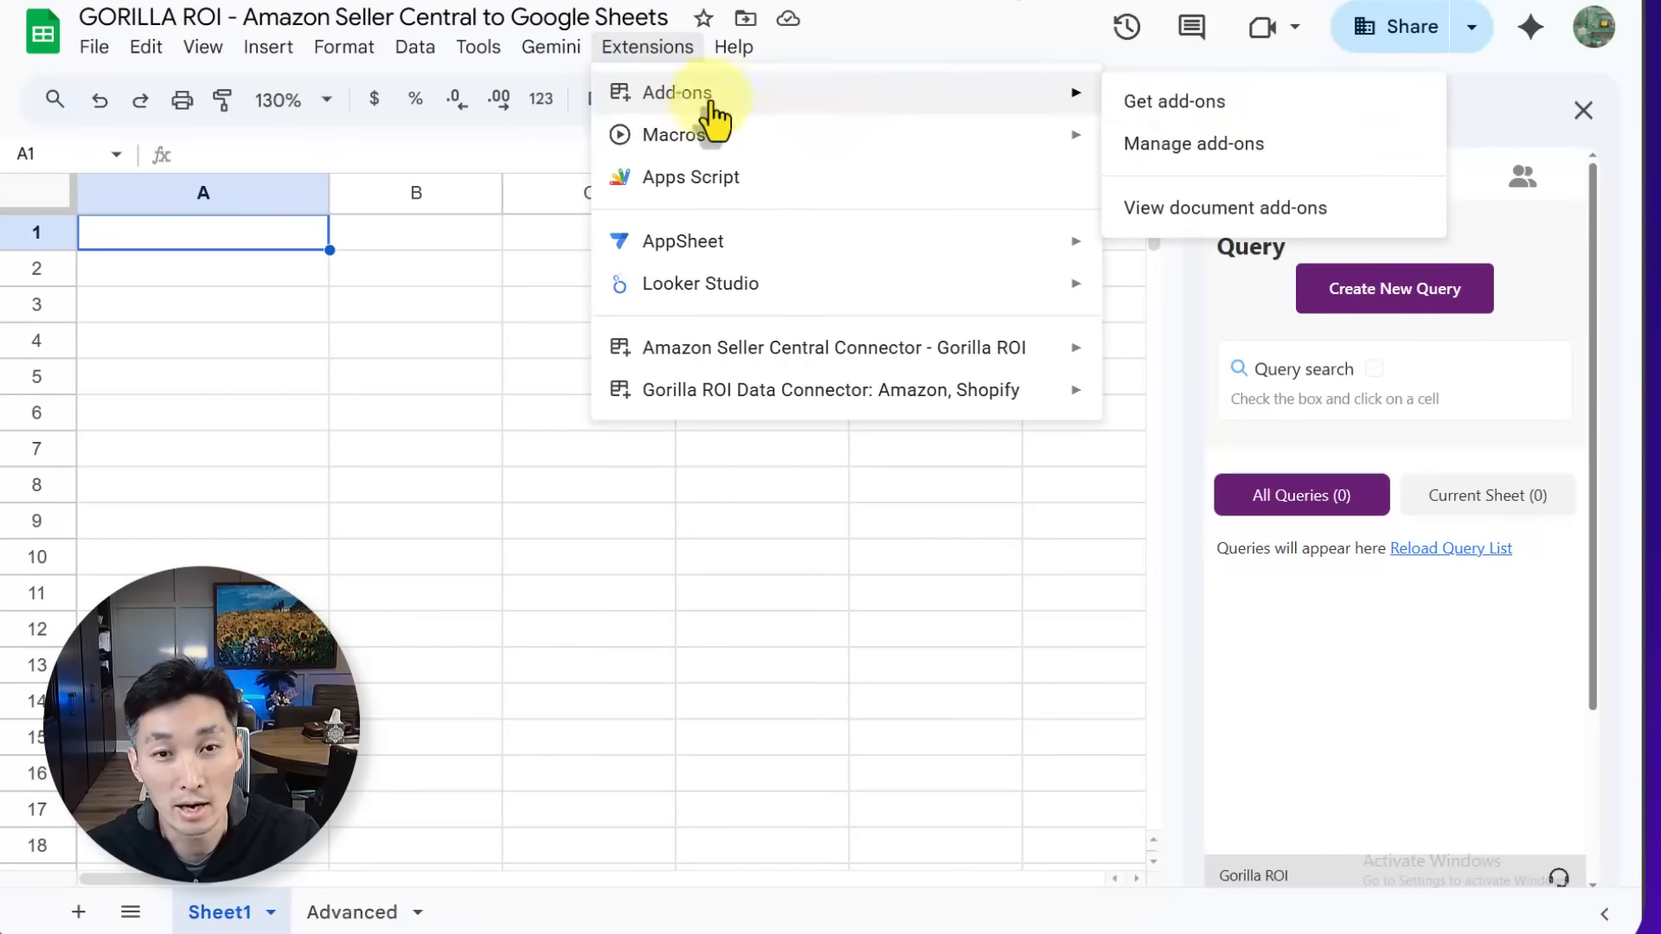
pyautogui.click(1173, 109)
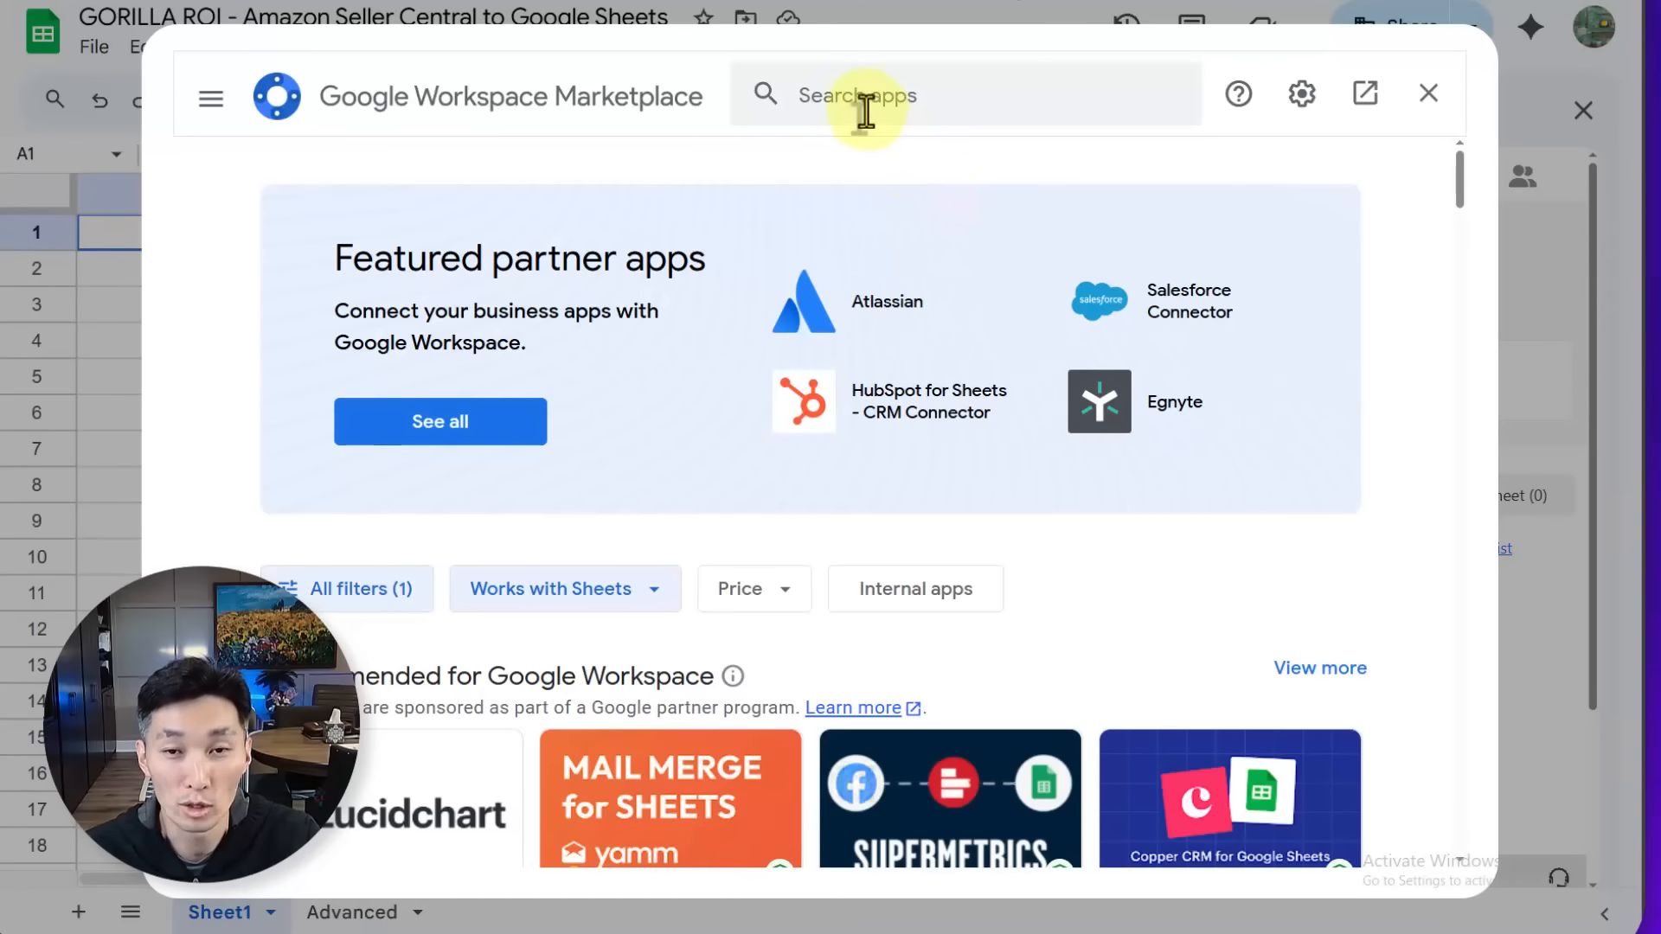
pyautogui.click(864, 98)
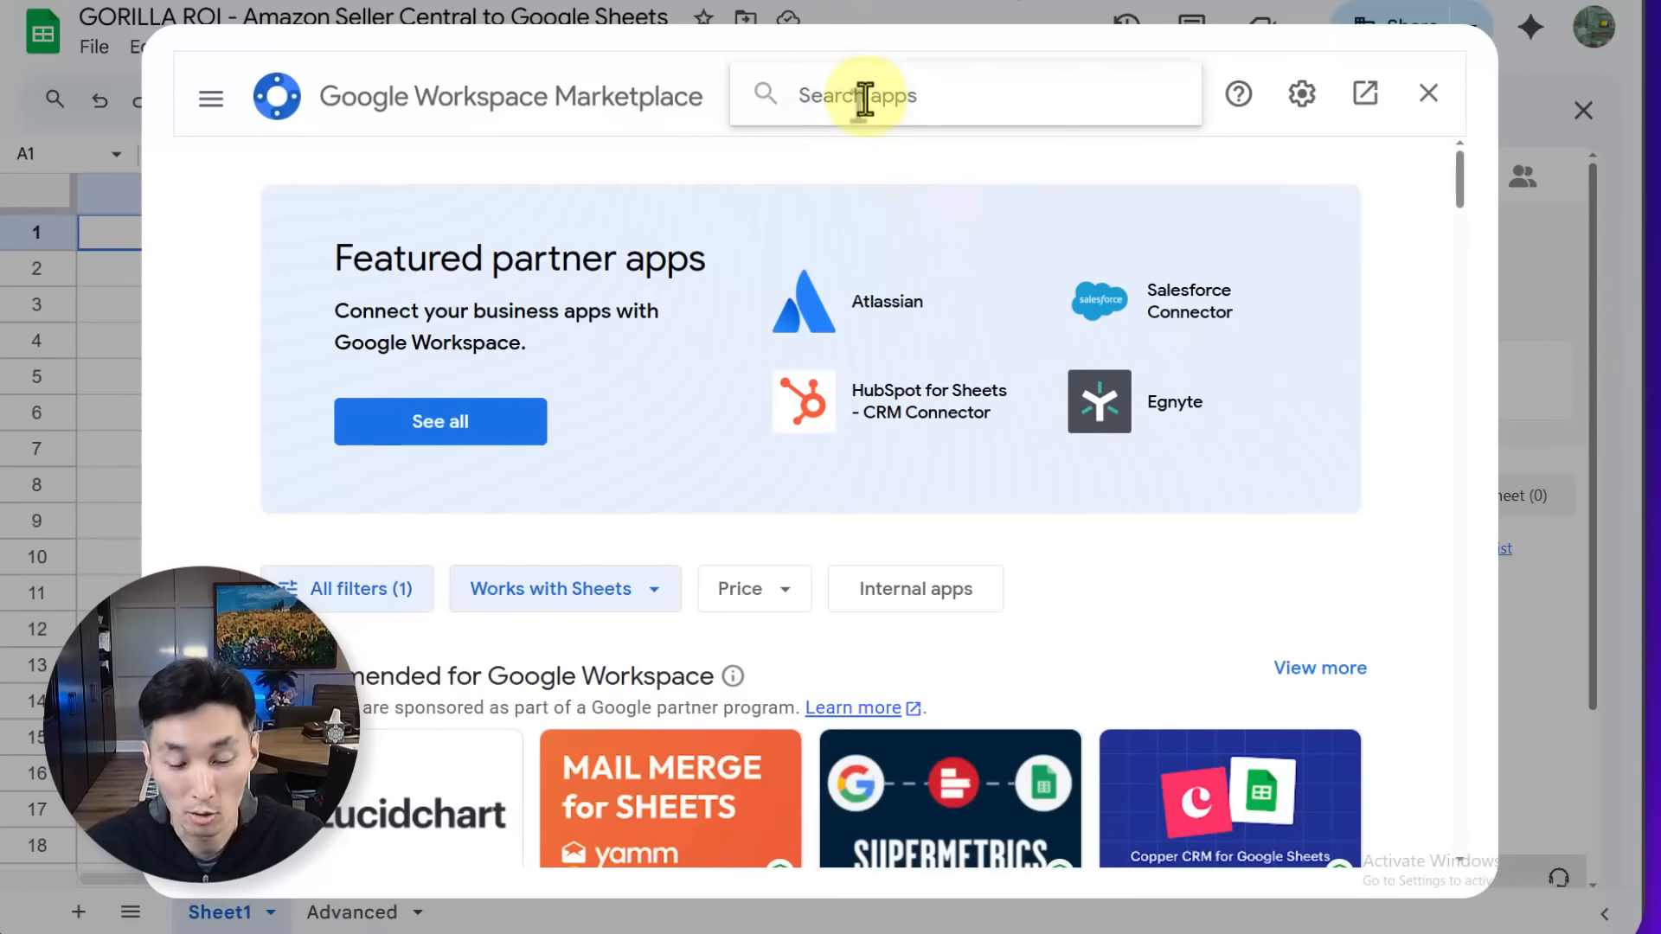
pyautogui.write('gorilla roi')
pyautogui.press('Return')
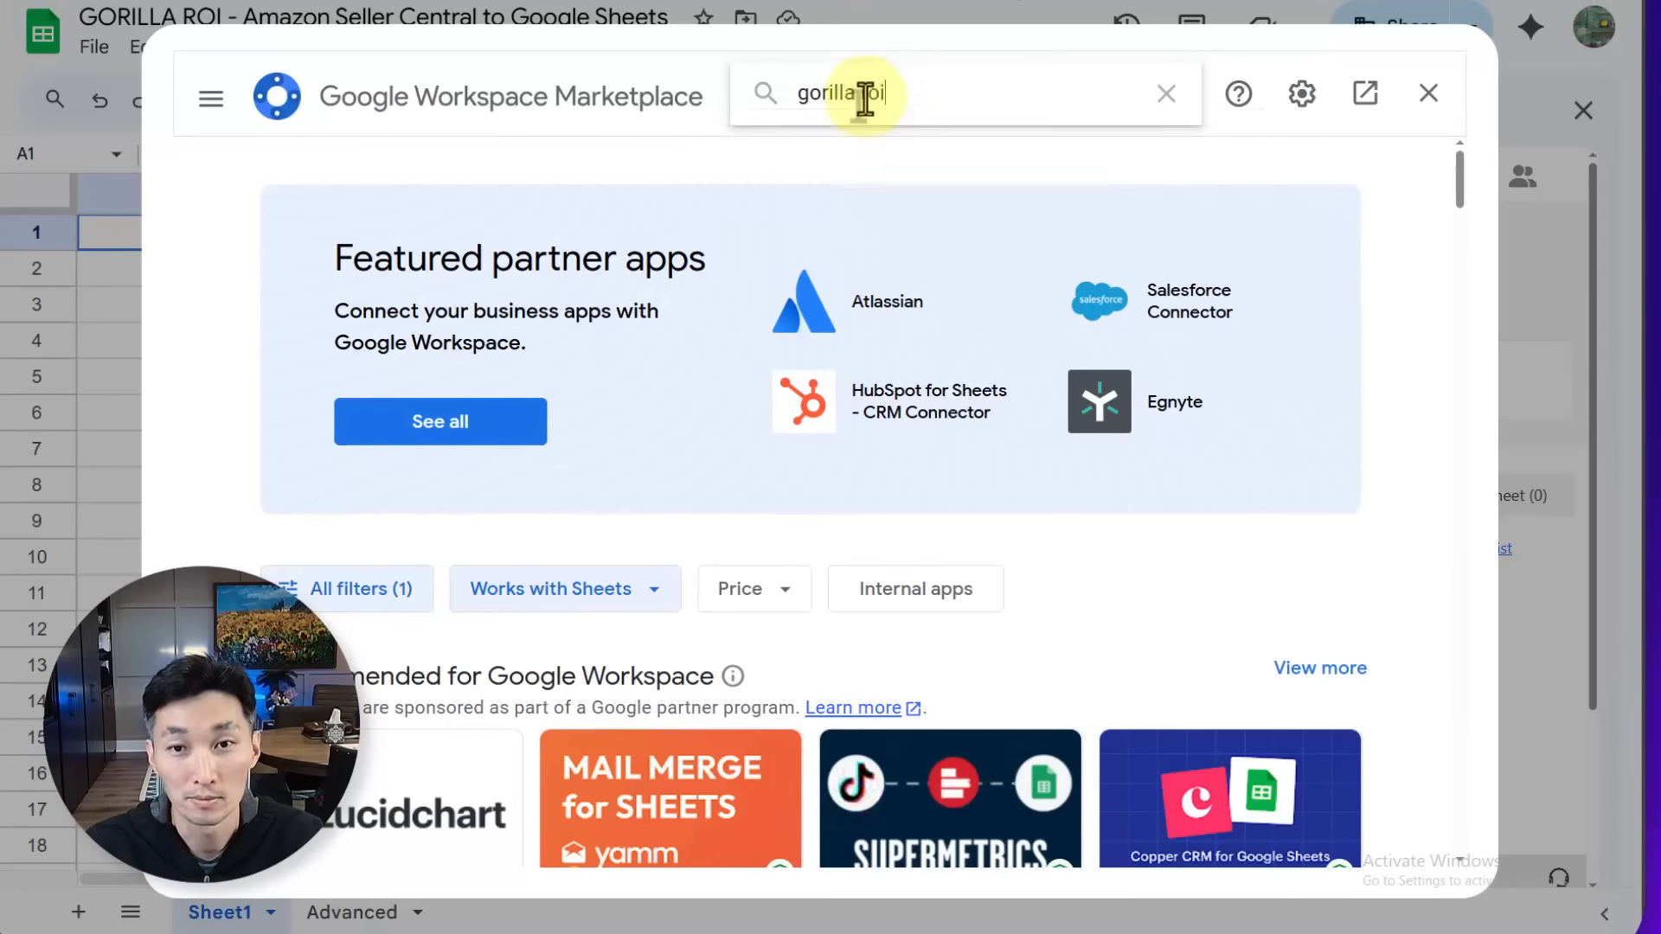
pyautogui.click(1181, 208)
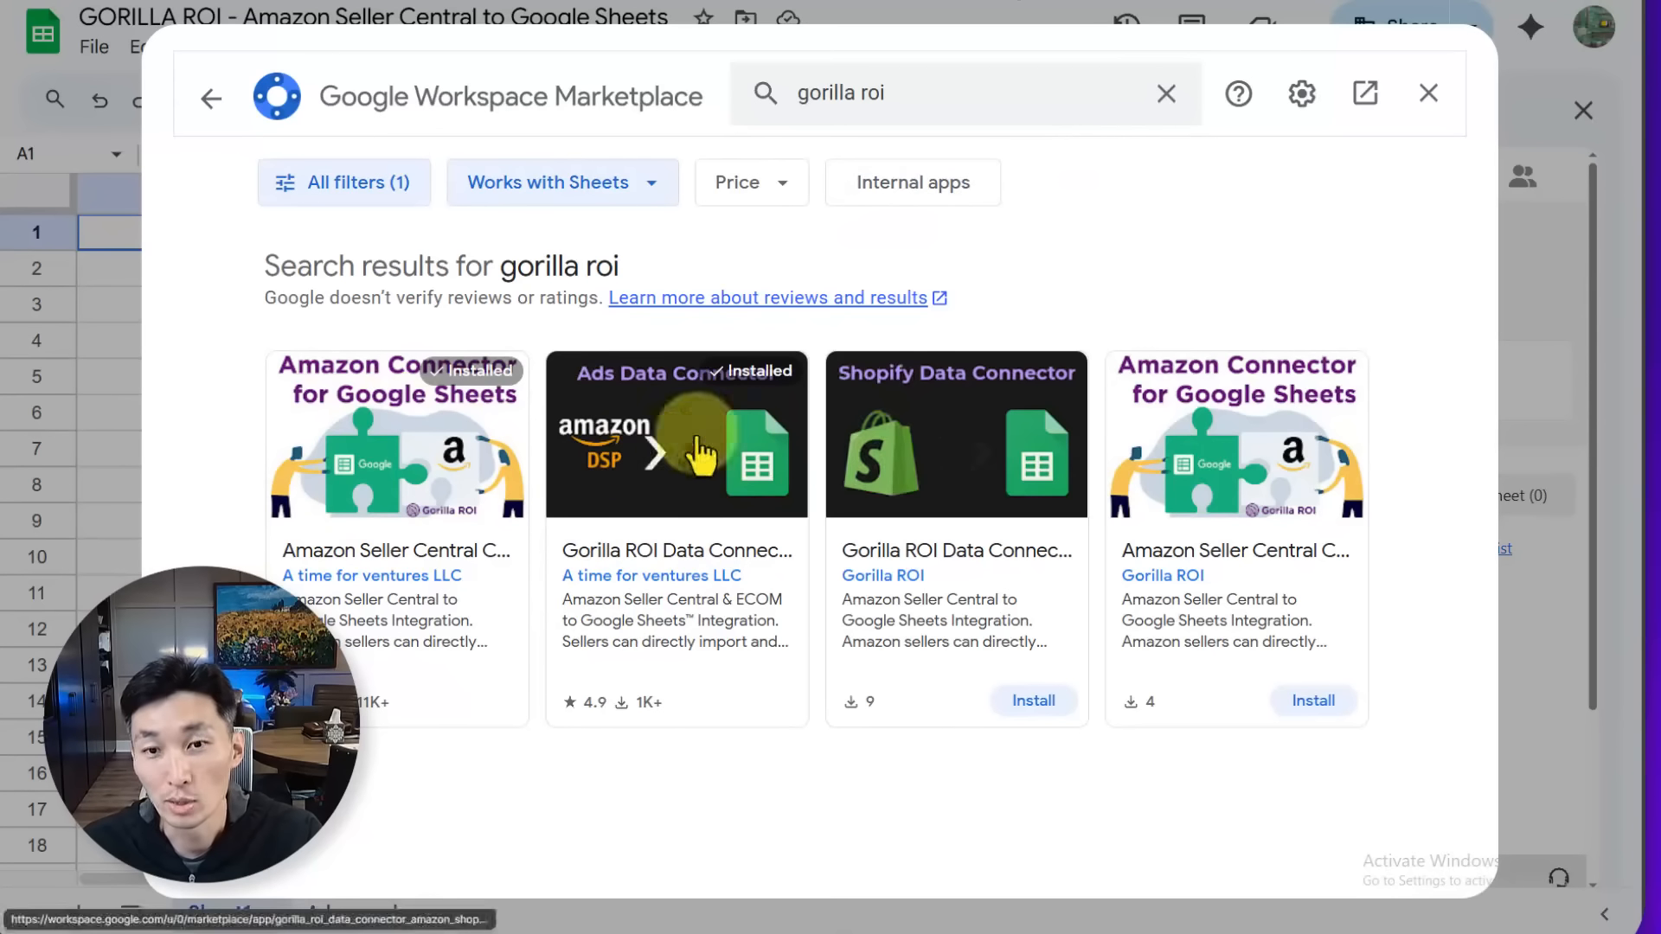
pyautogui.click(1428, 93)
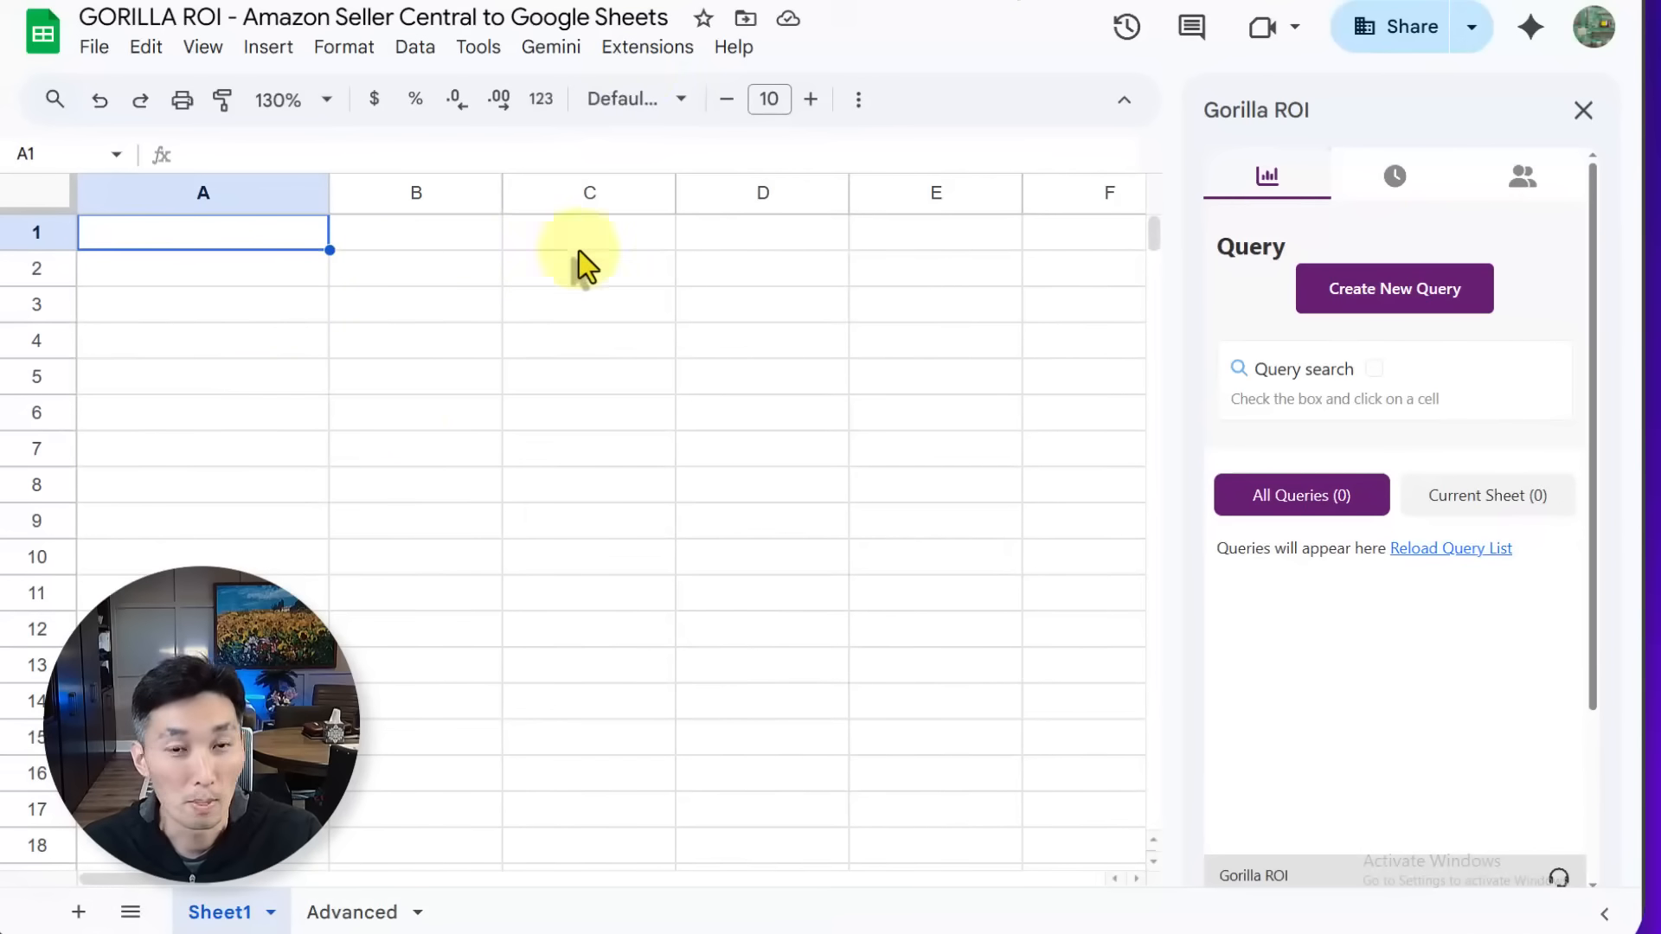
# Show the sidebar of the Gorilla ROI Data Connector: Amazon, Shopify add-on.
pyautogui.click(651, 52)
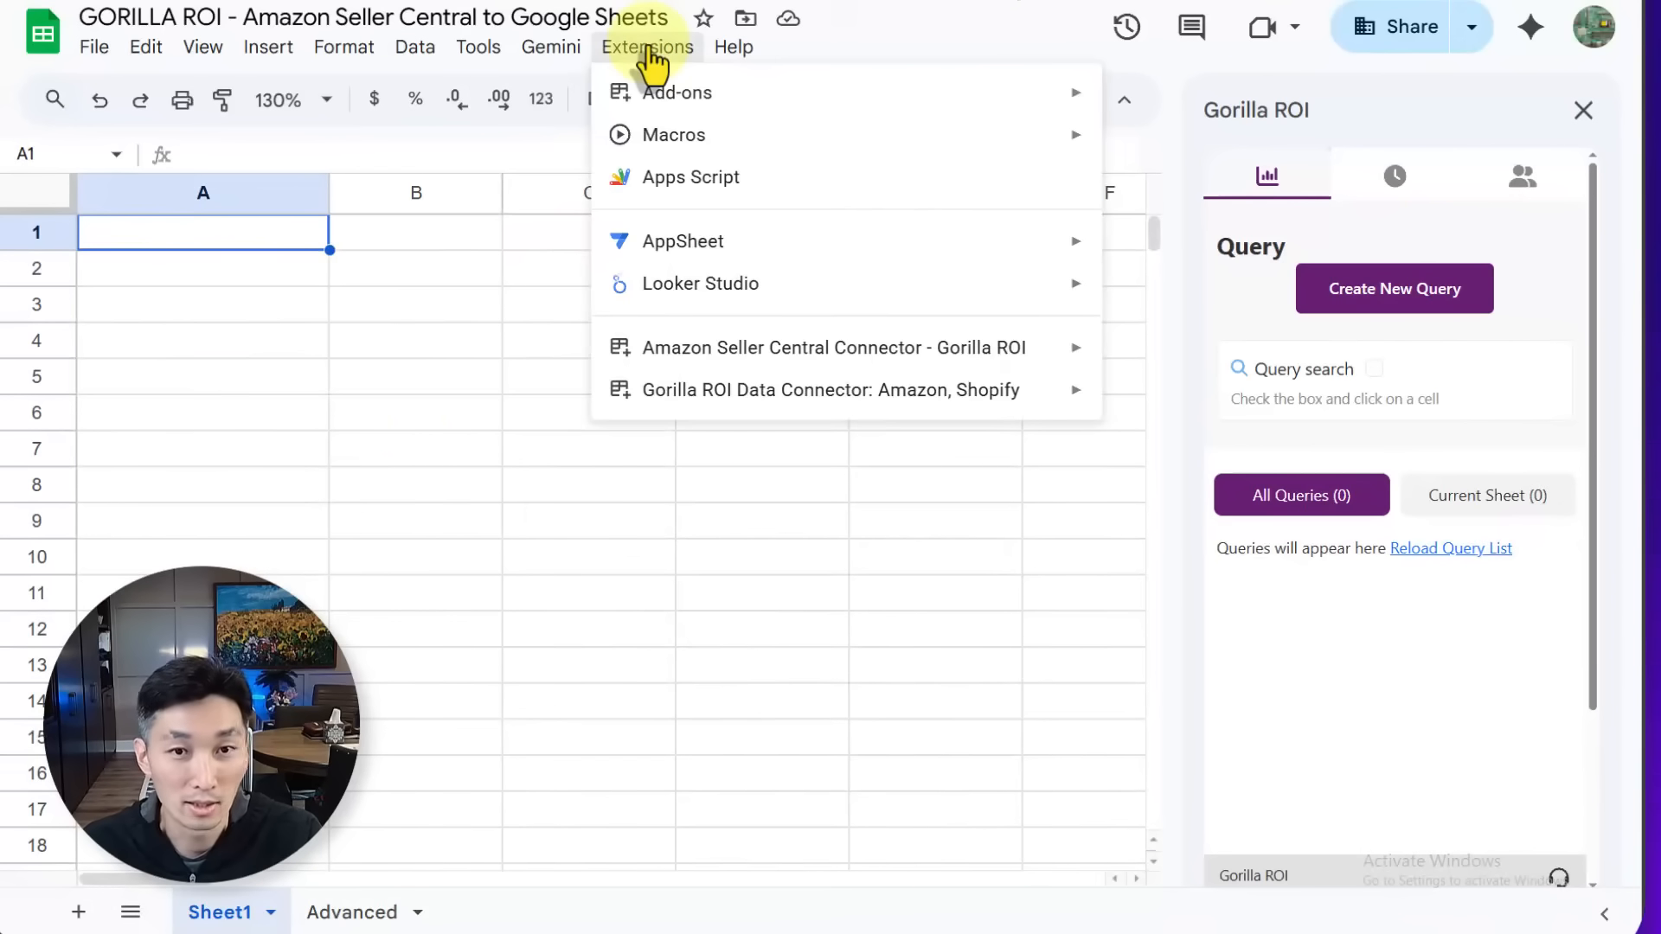
pyautogui.moveTo(740, 405)
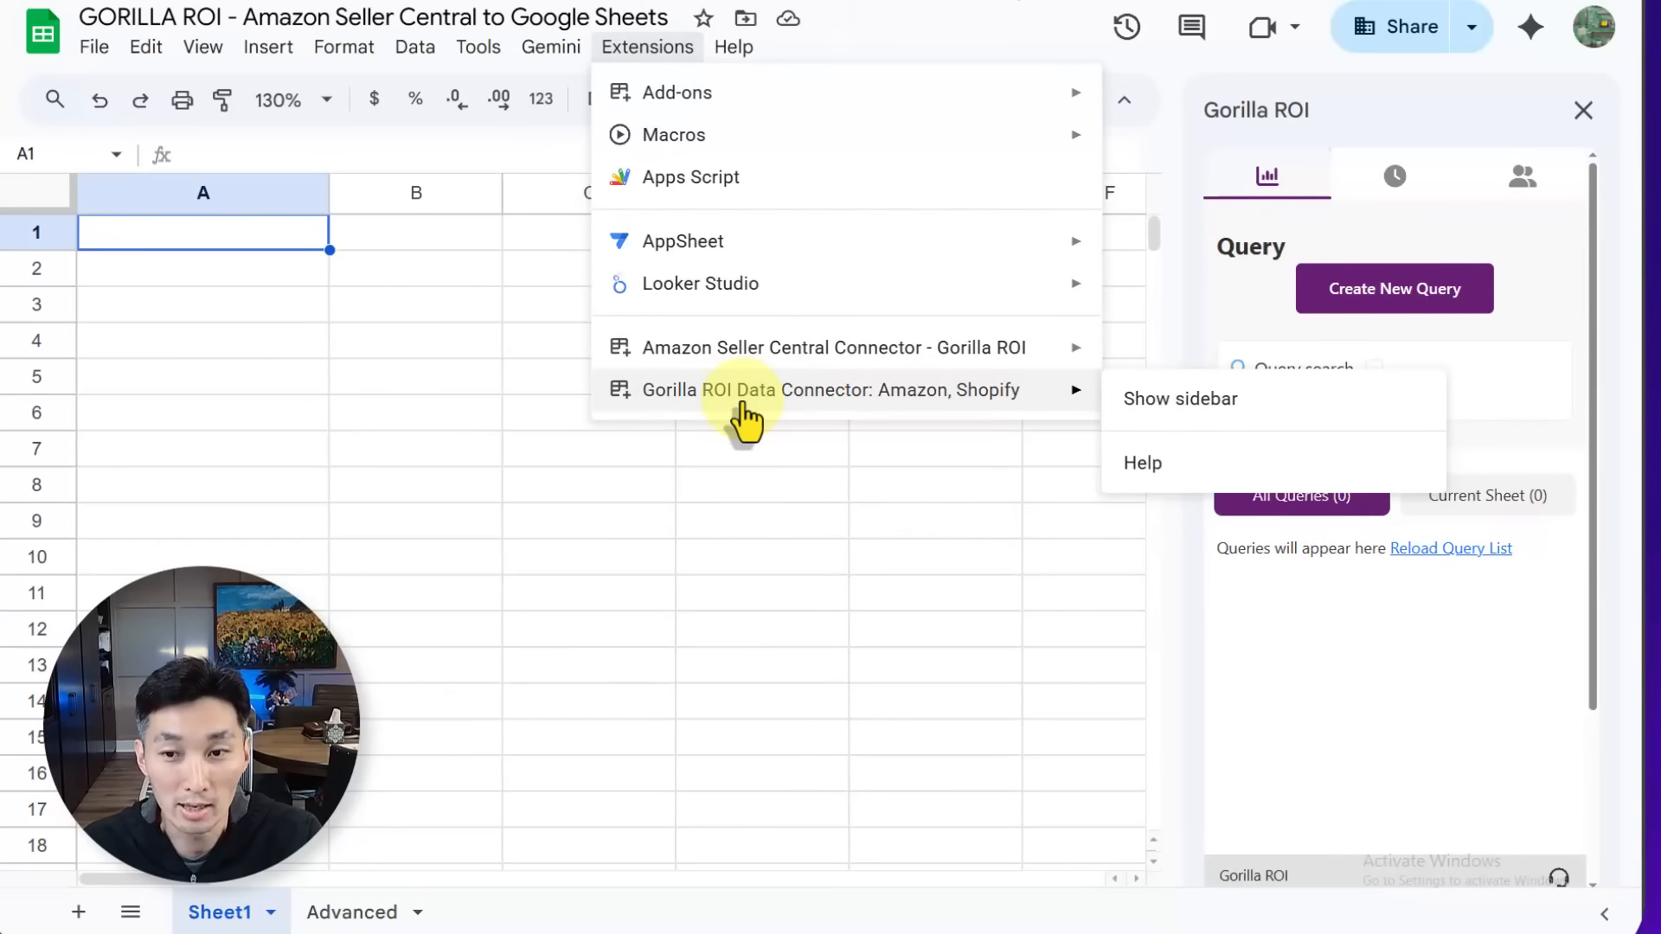
pyautogui.click(1160, 404)
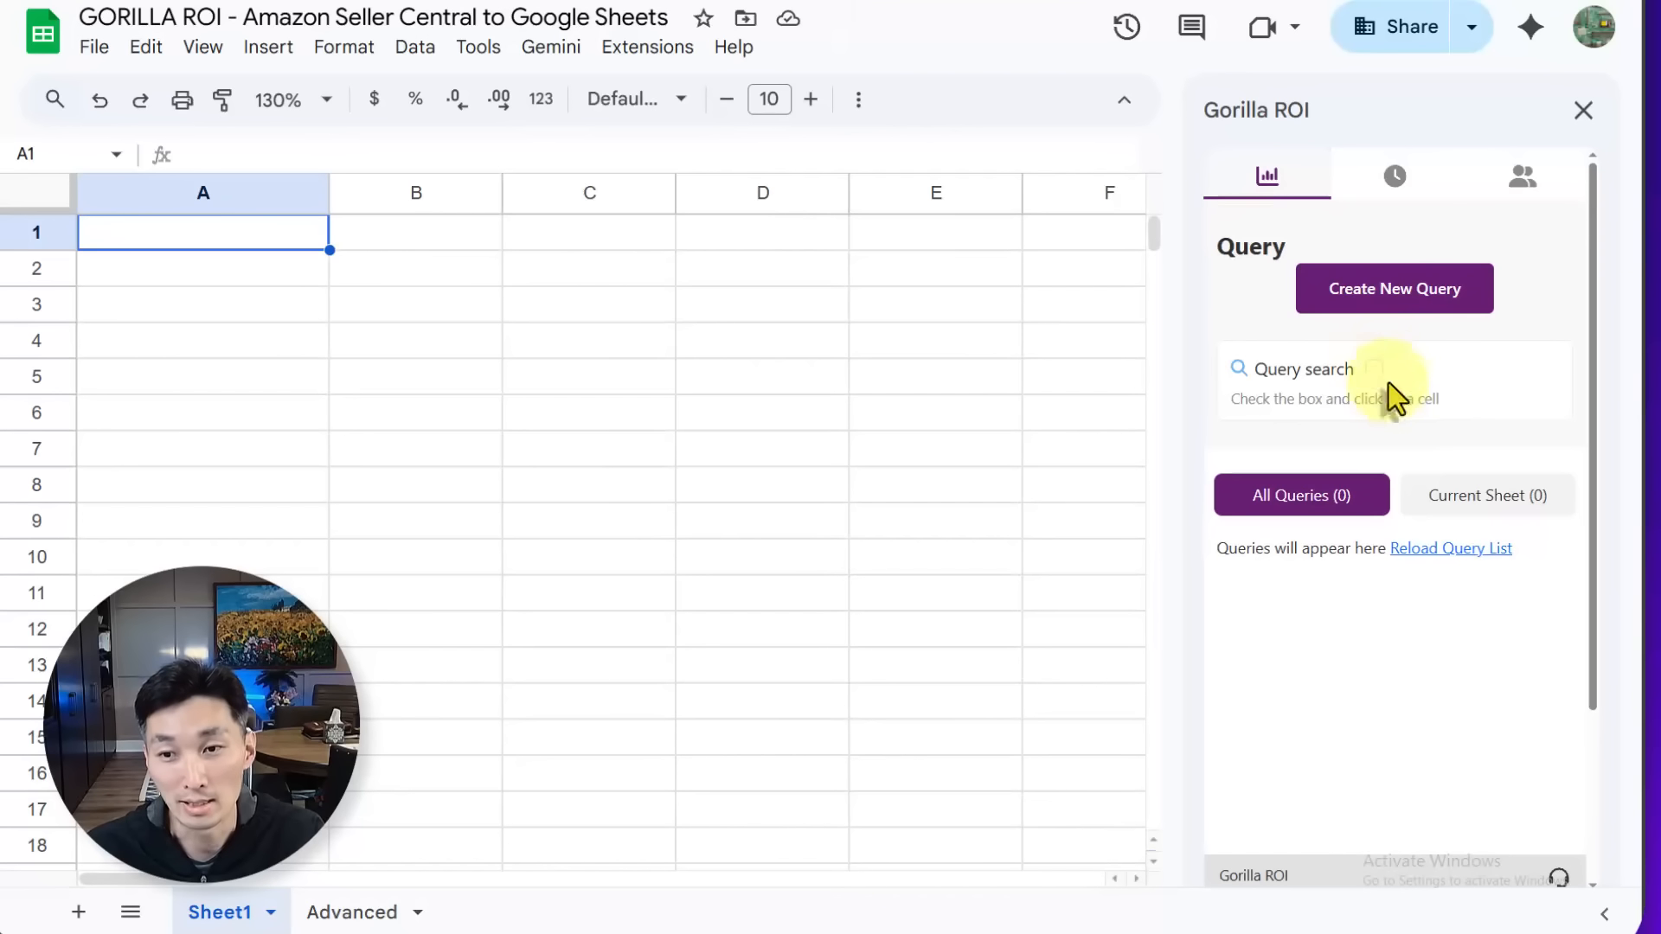
# Start a new query using Amazon Seller Data, choose the TESTSELLER2 seller account, and dismiss the reauthorization warning.
pyautogui.click(1382, 294)
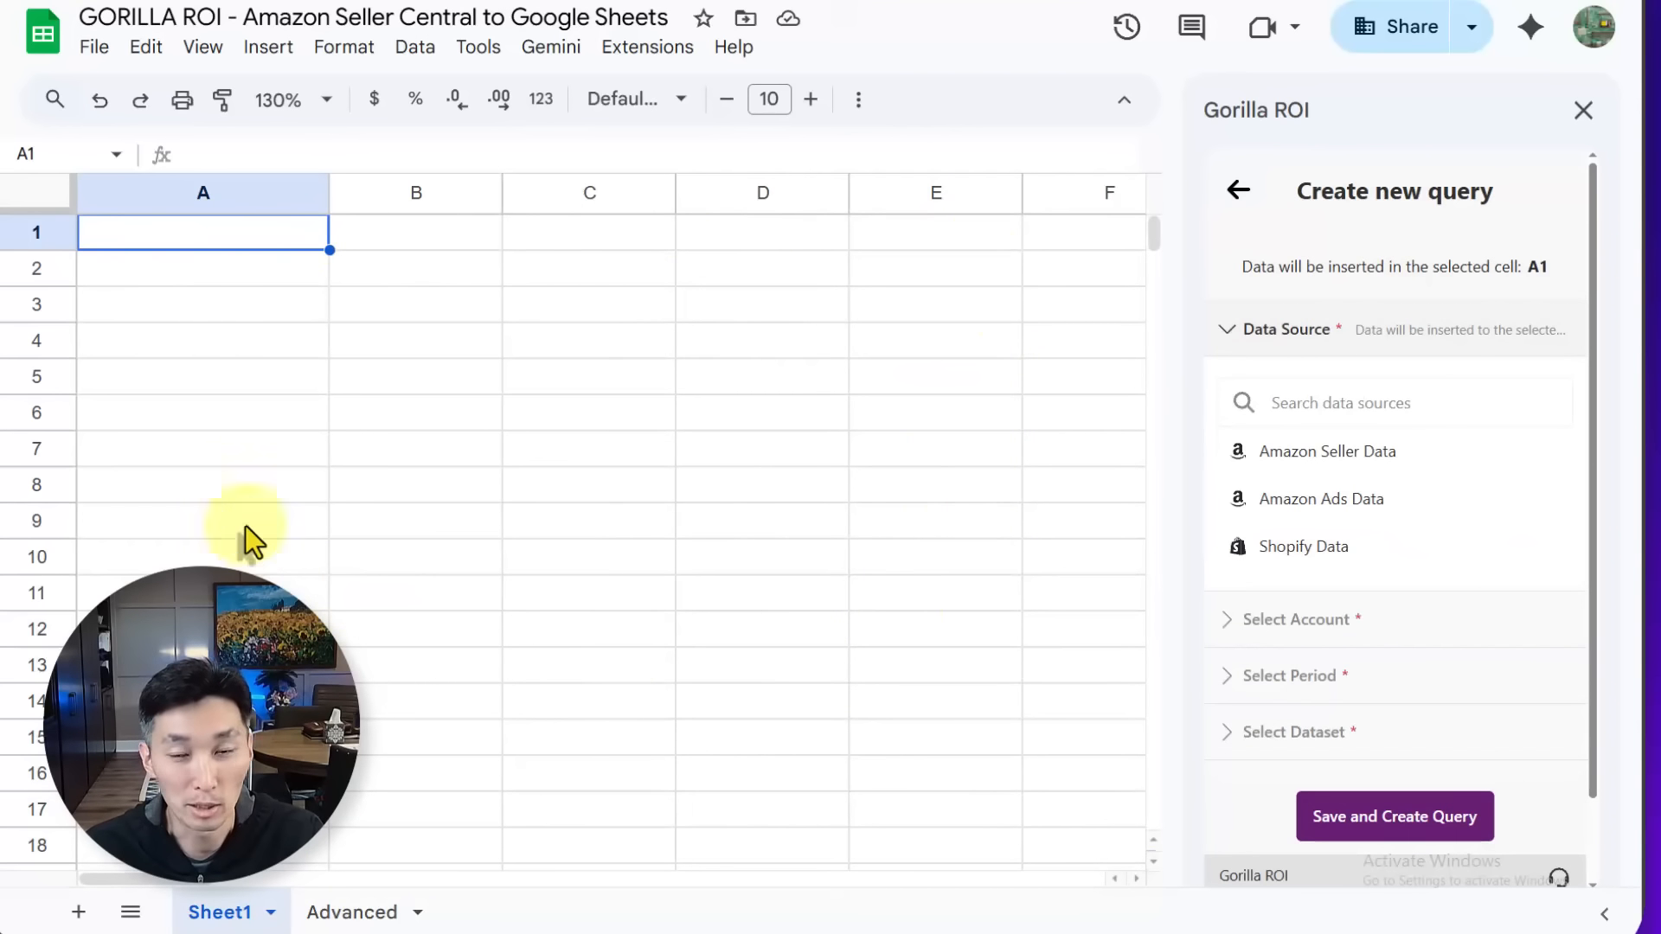
pyautogui.click(1289, 465)
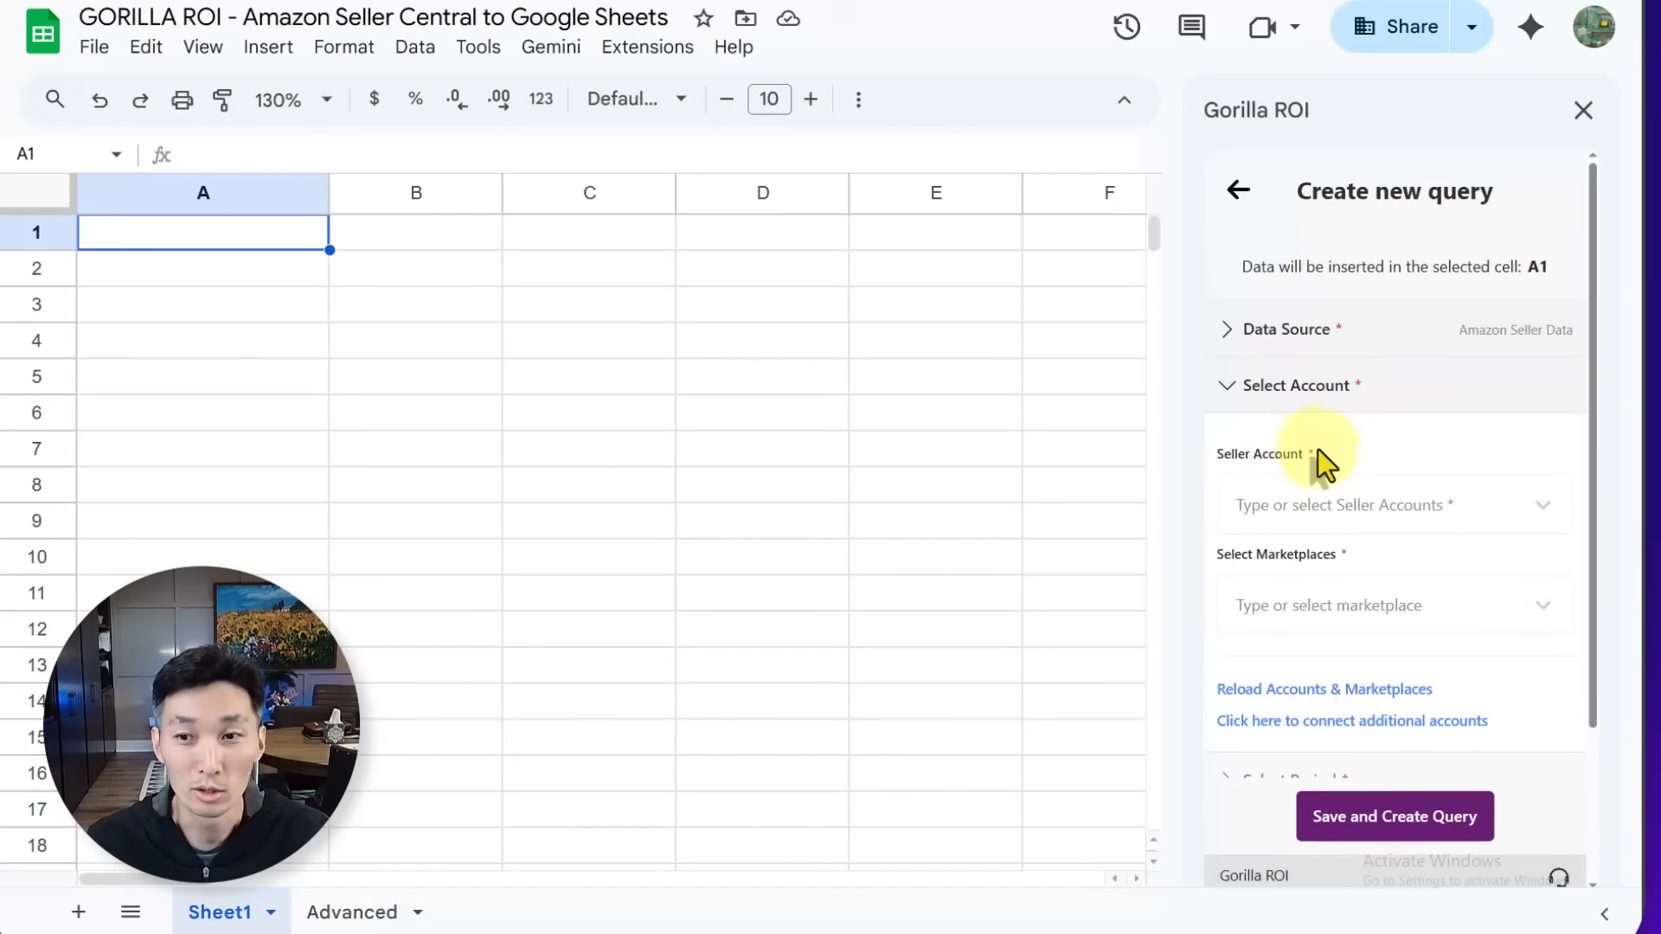
pyautogui.scroll(-1, 1337, 441)
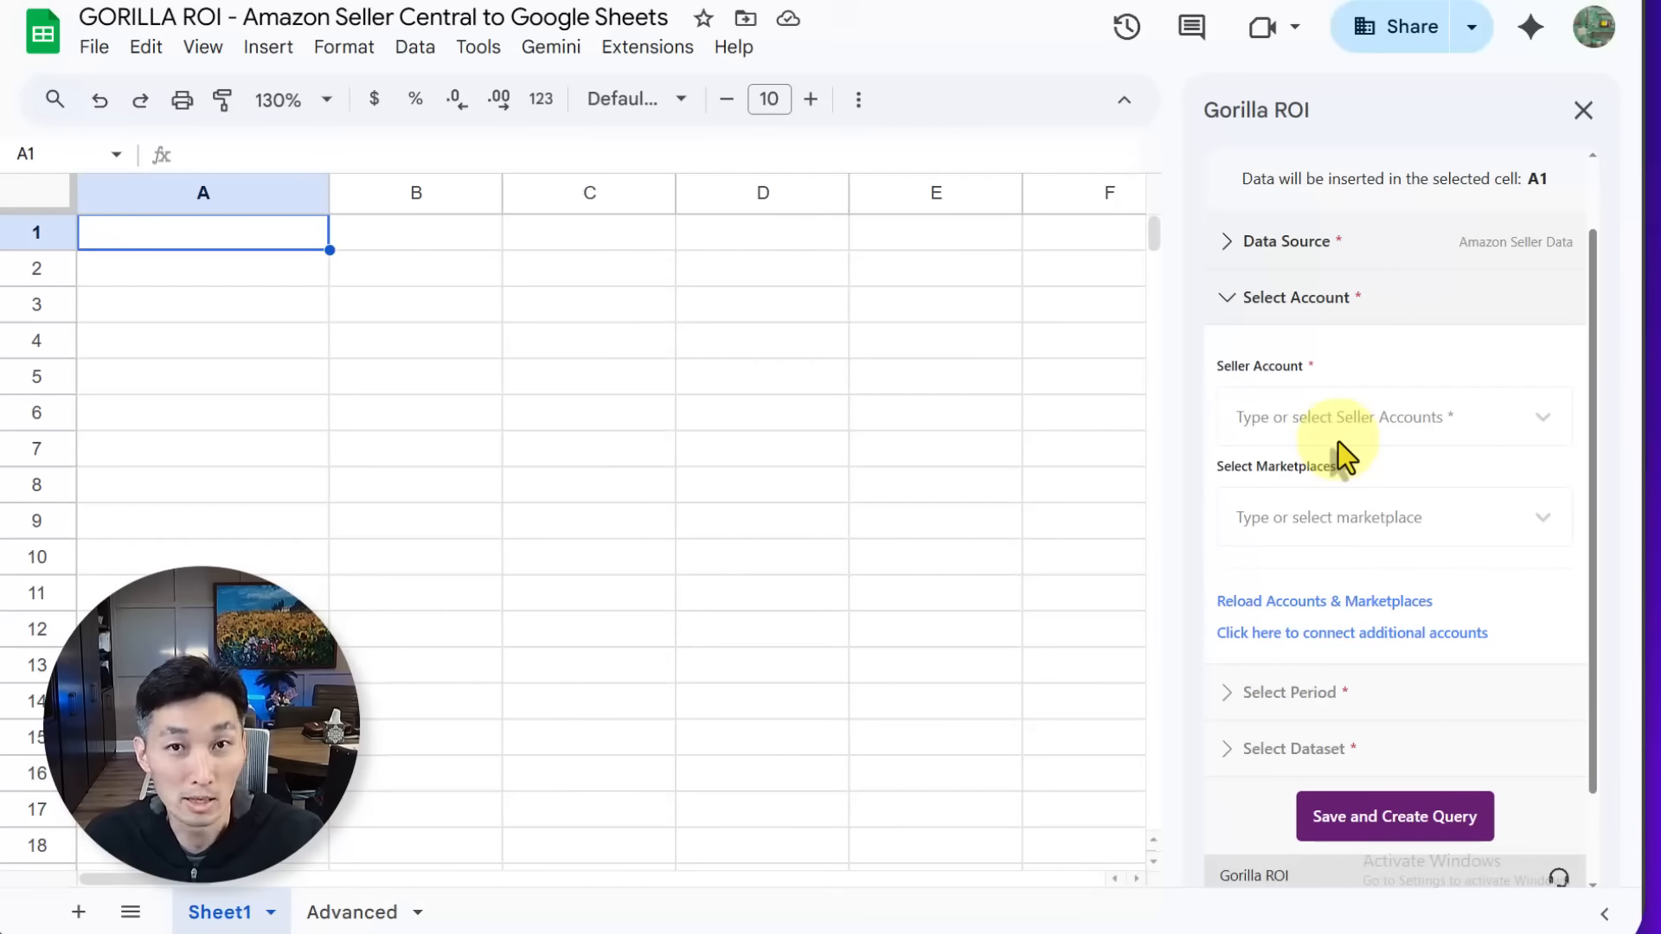
pyautogui.click(1342, 417)
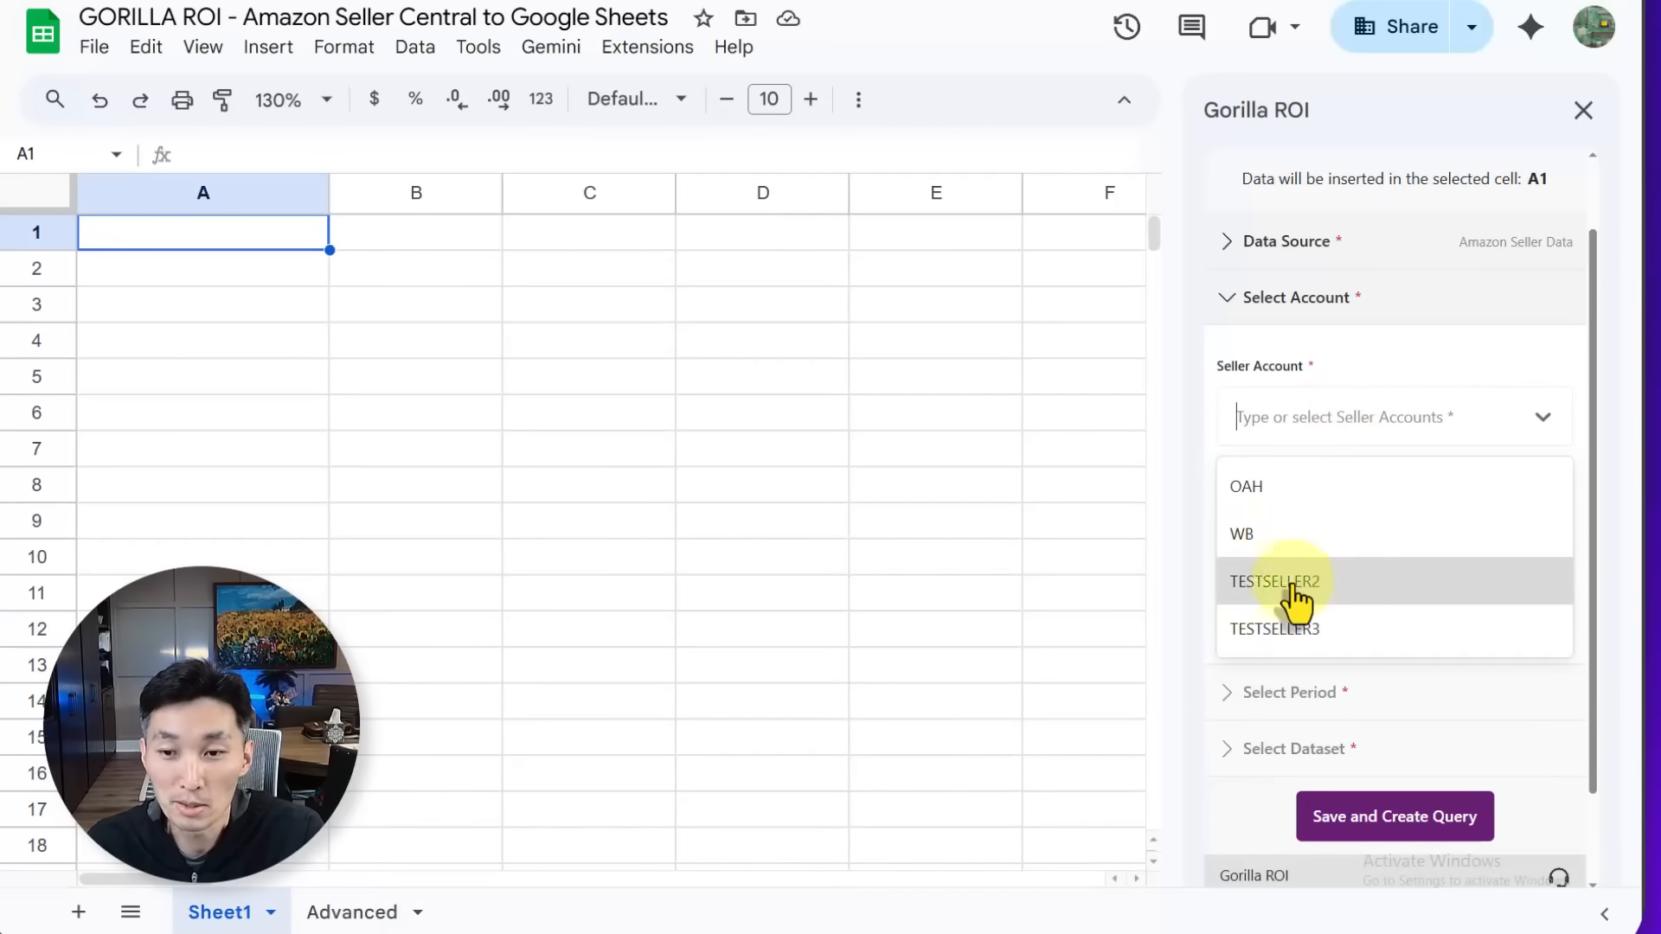
pyautogui.click(1337, 585)
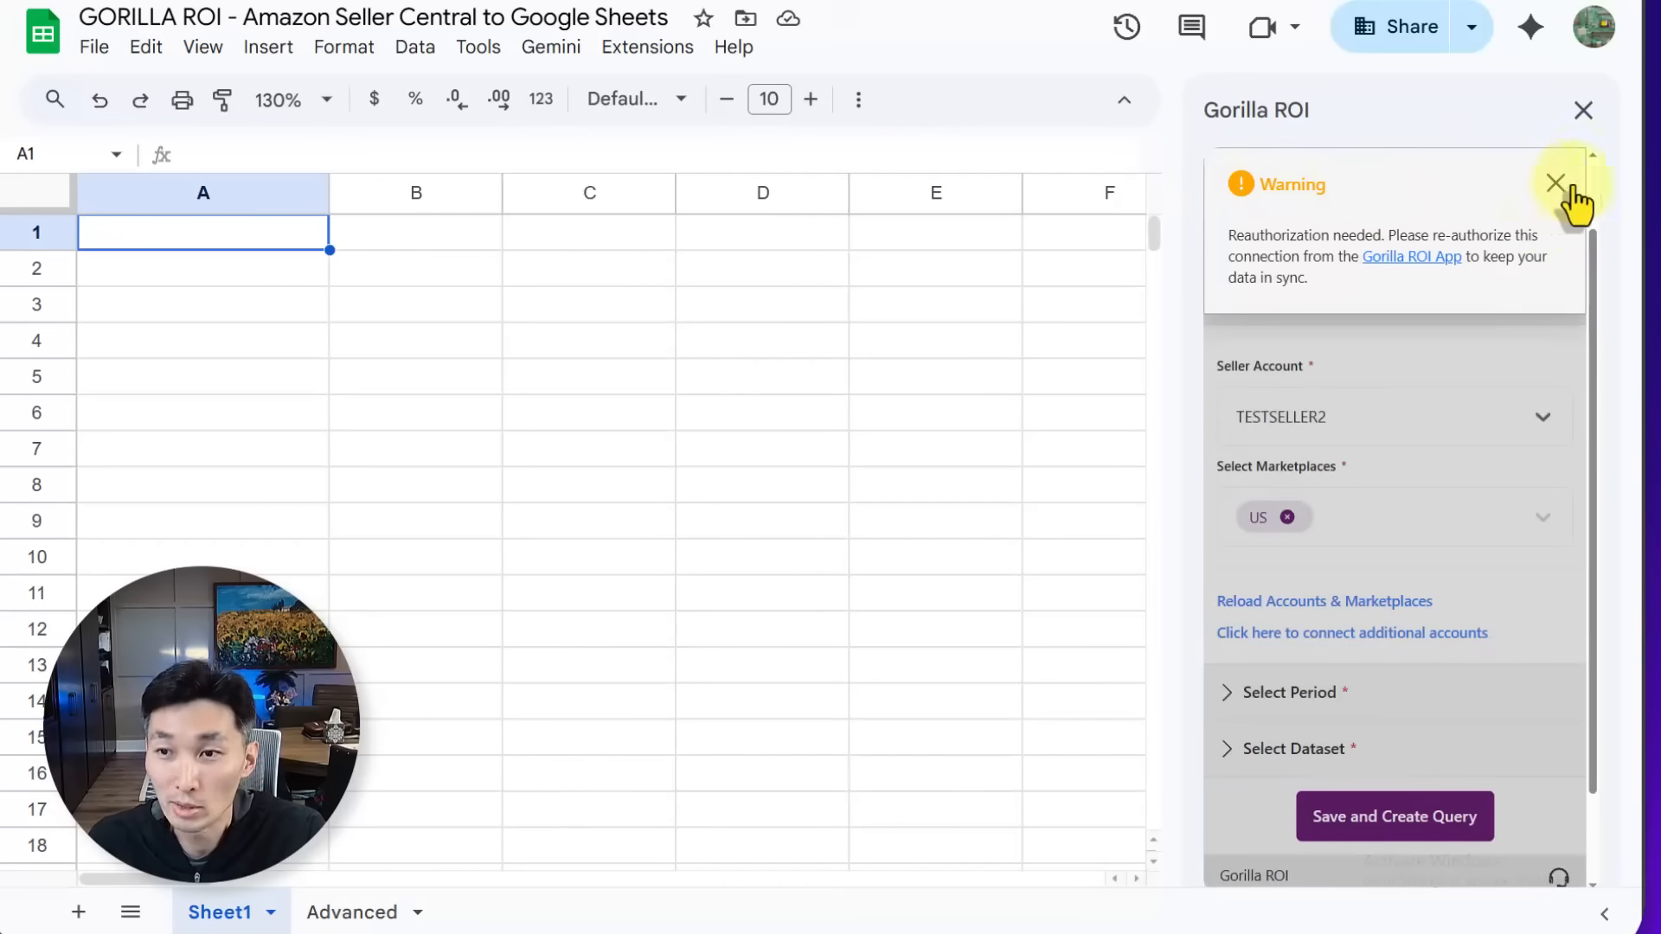
pyautogui.click(1565, 184)
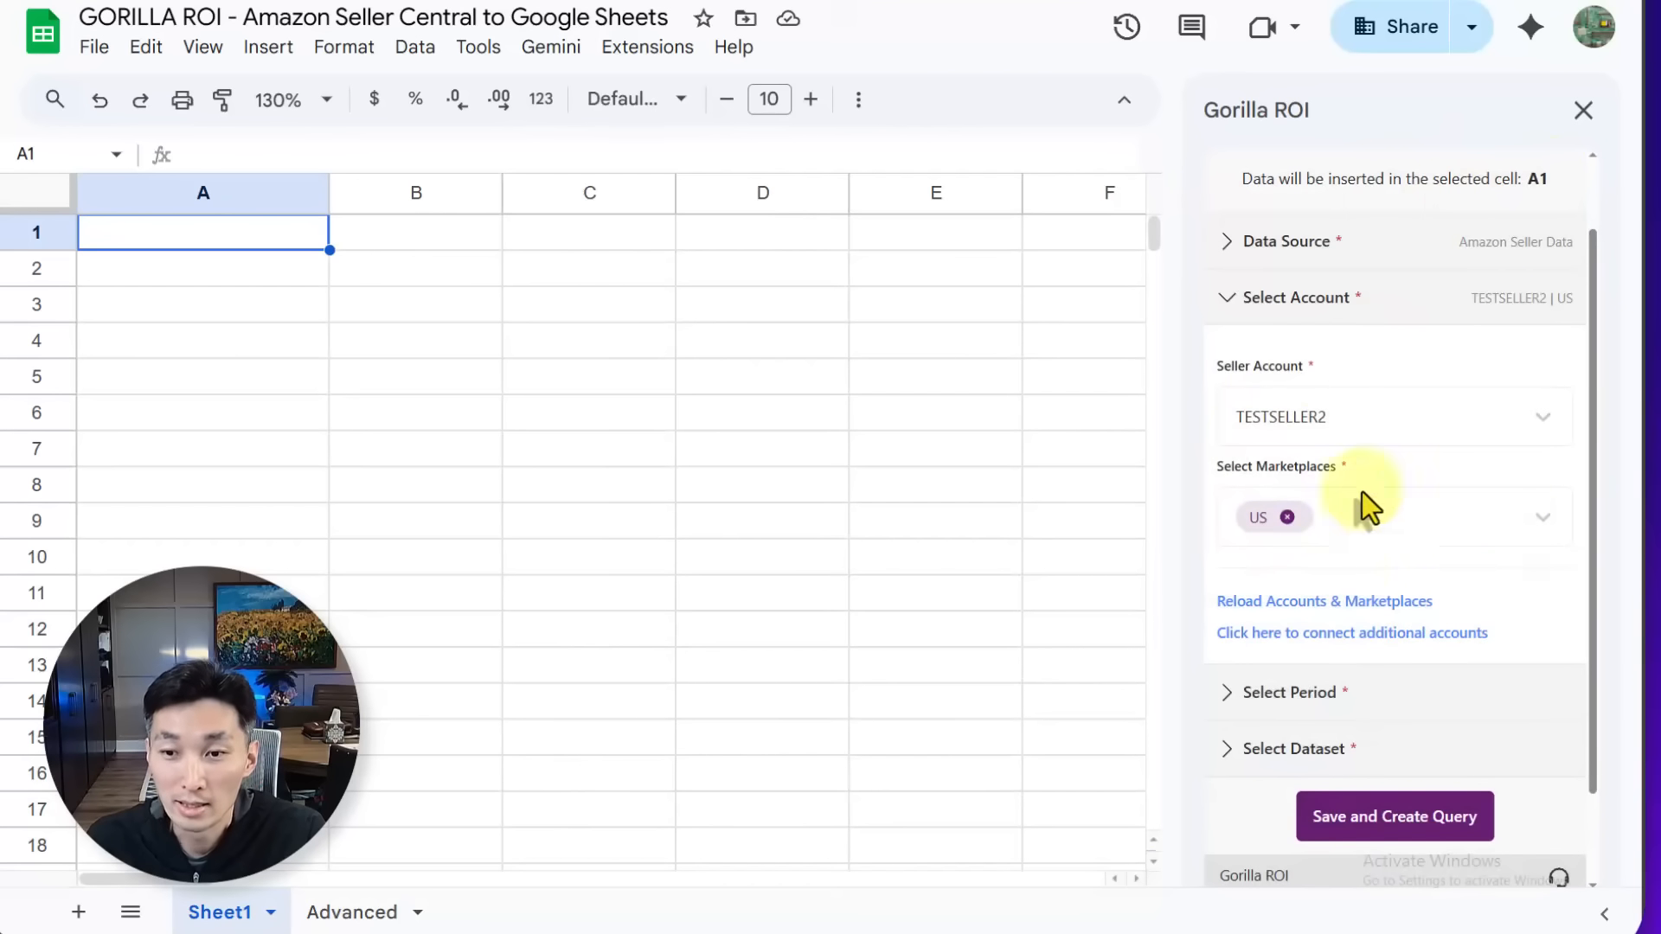
# Set the query period to a Custom date range with the start date 2026-01-01.
pyautogui.scroll(-2, 1352, 517)
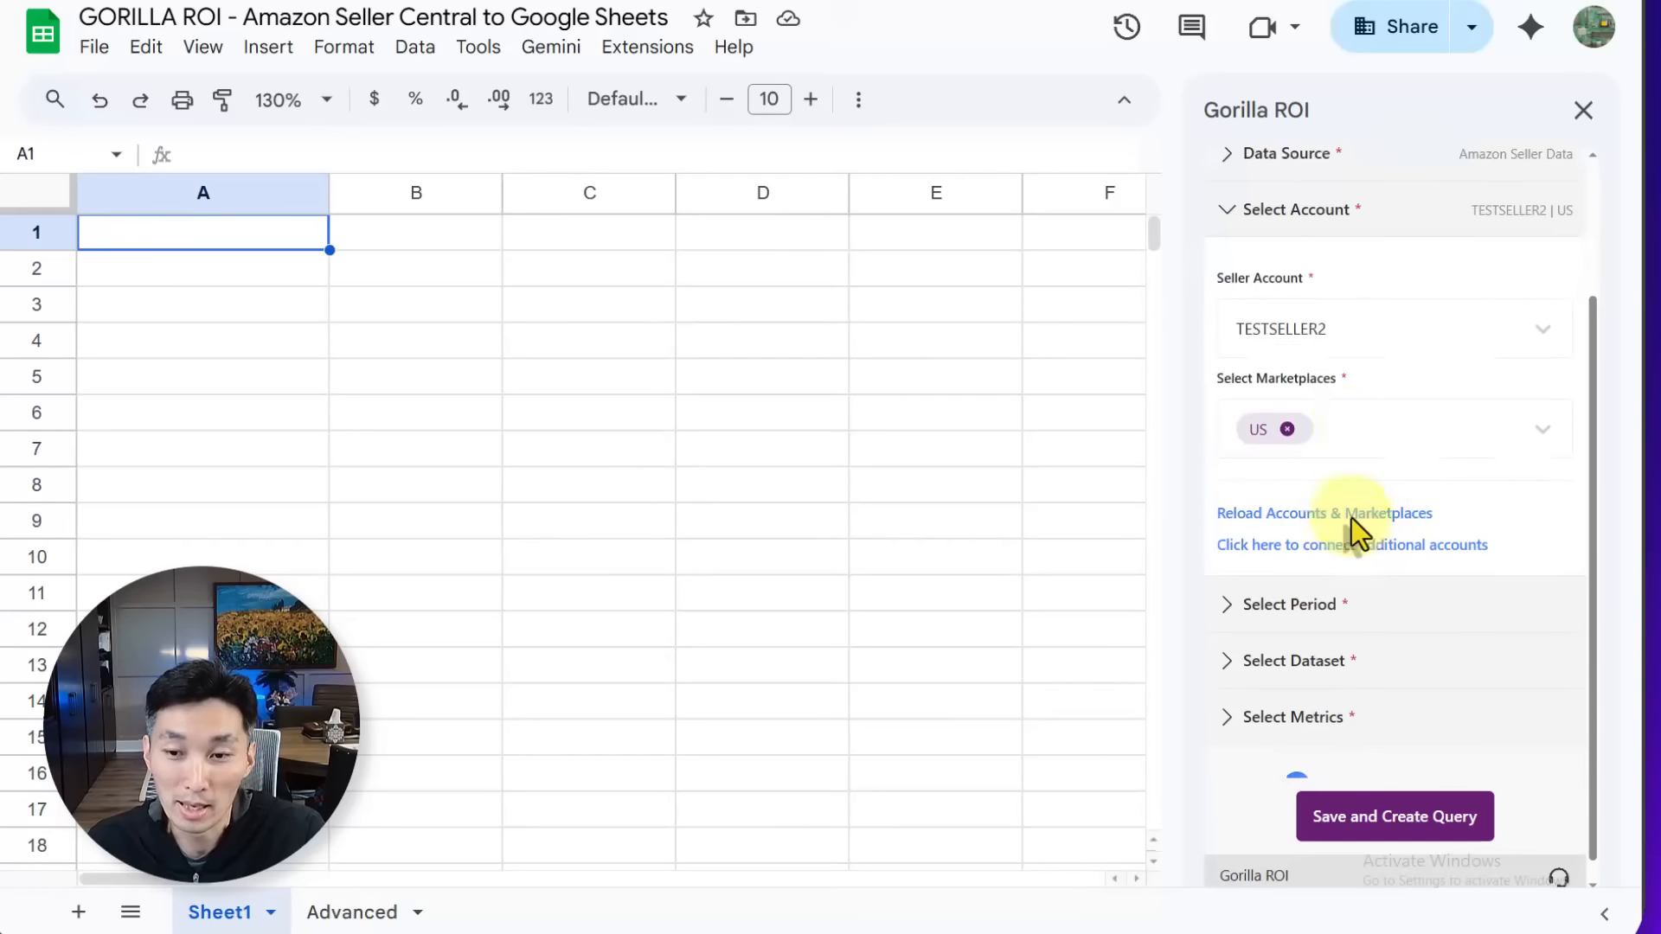
pyautogui.click(1294, 586)
pyautogui.scroll(-1, 1278, 554)
pyautogui.click(1316, 505)
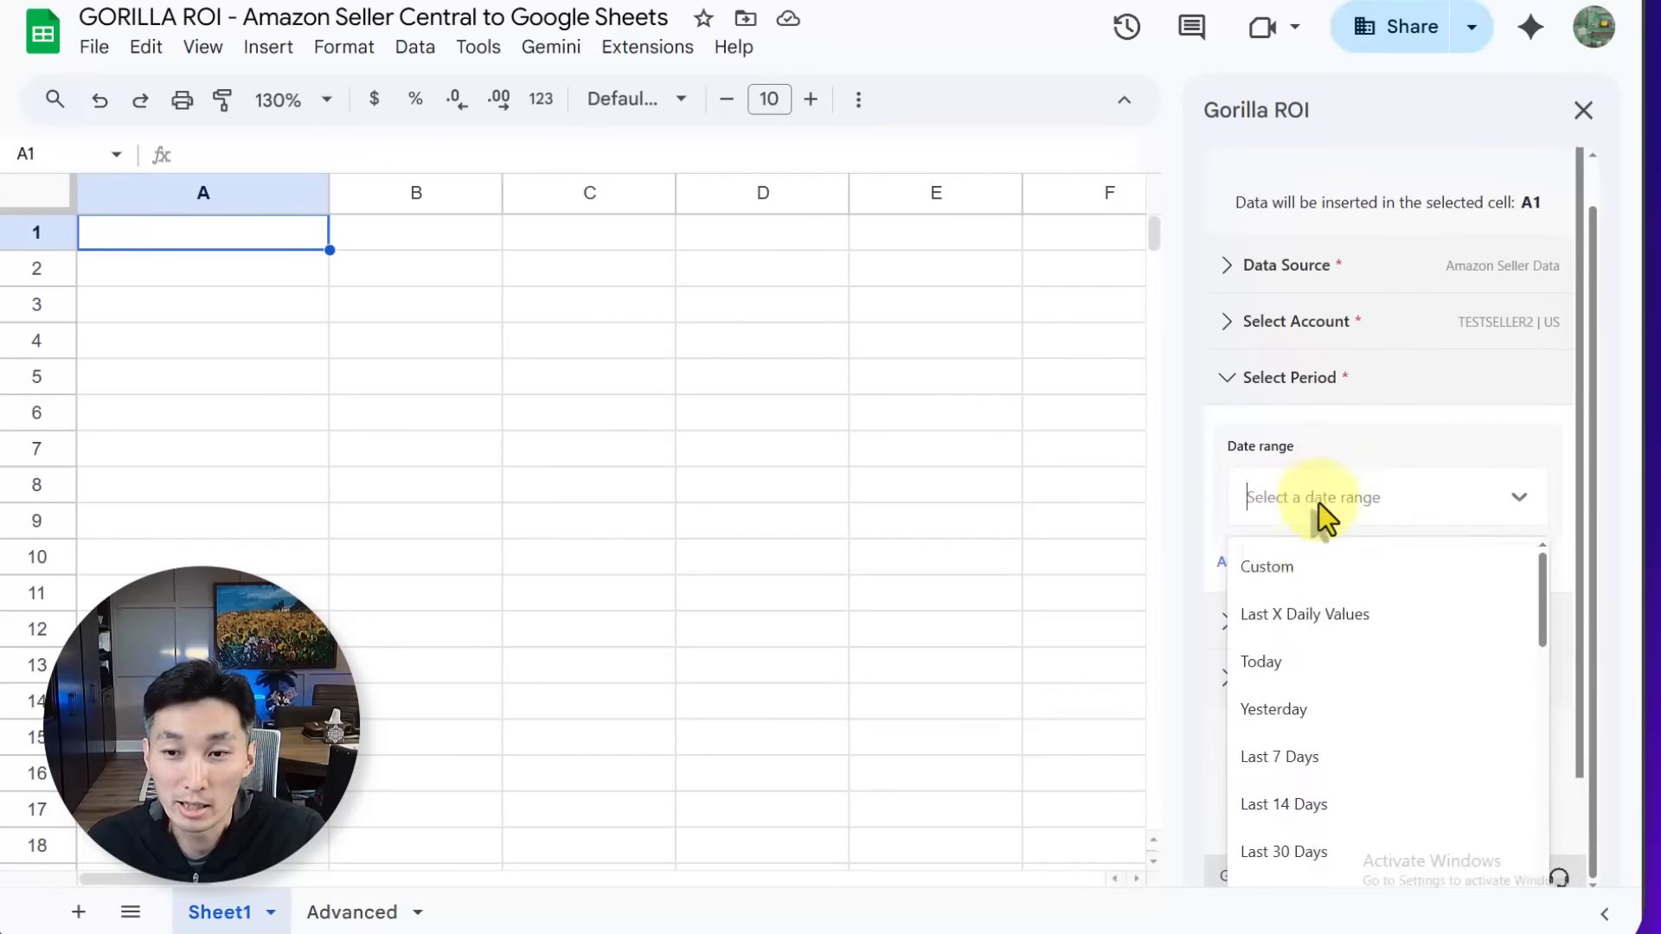
pyautogui.click(1324, 571)
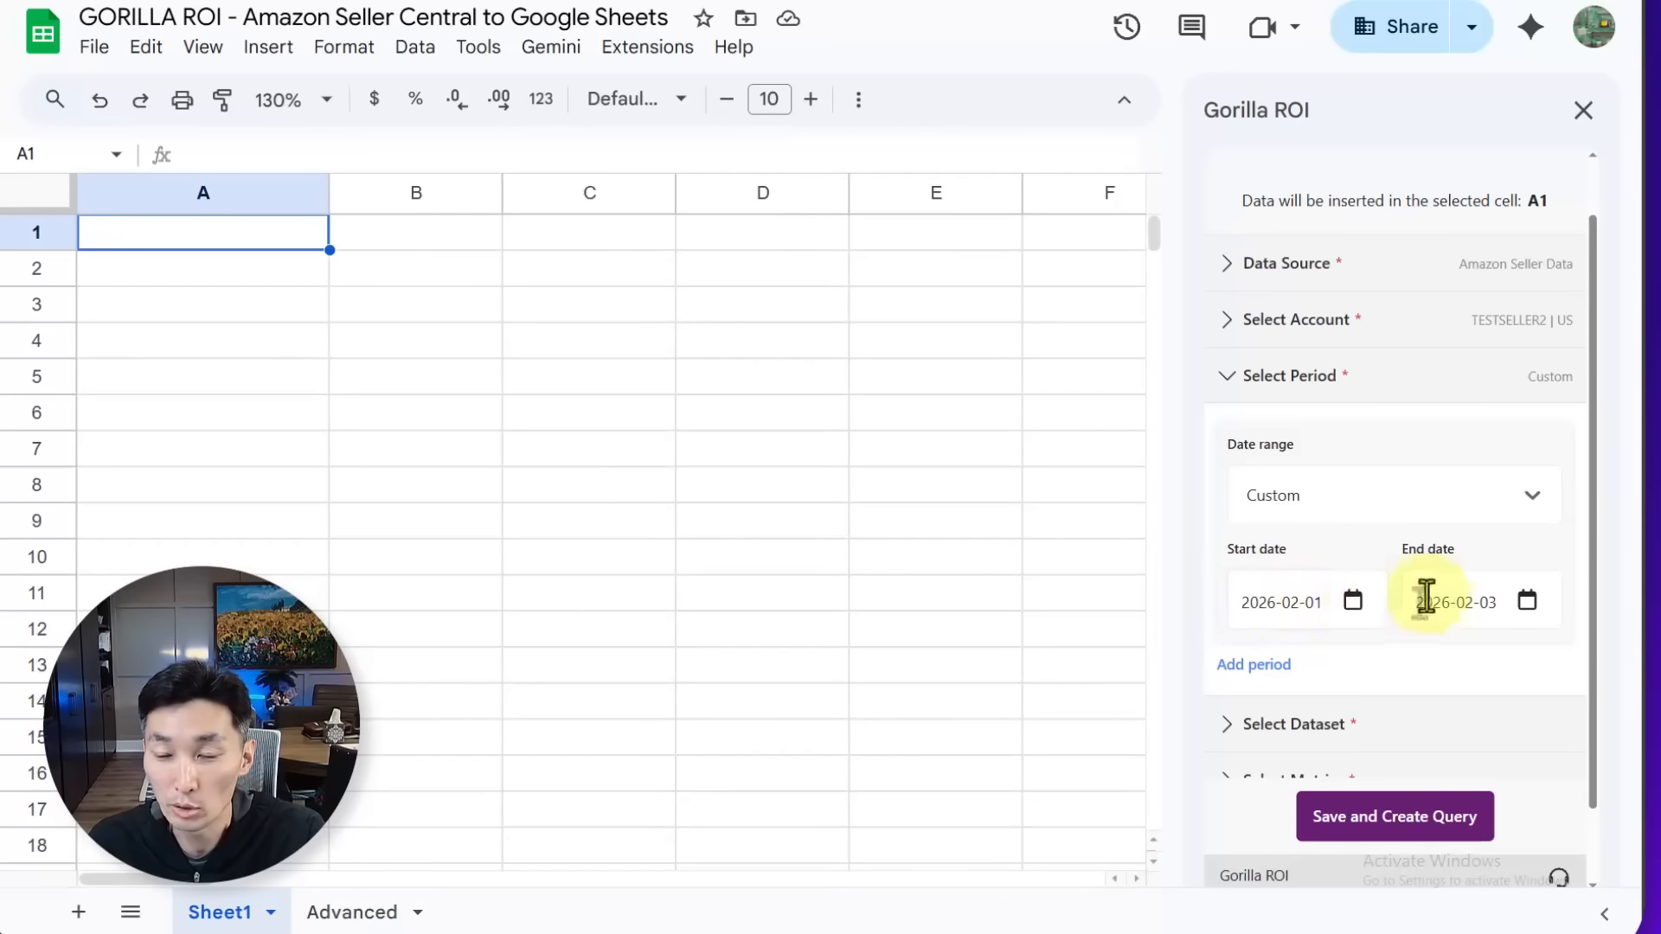
pyautogui.click(1353, 603)
pyautogui.click(1254, 309)
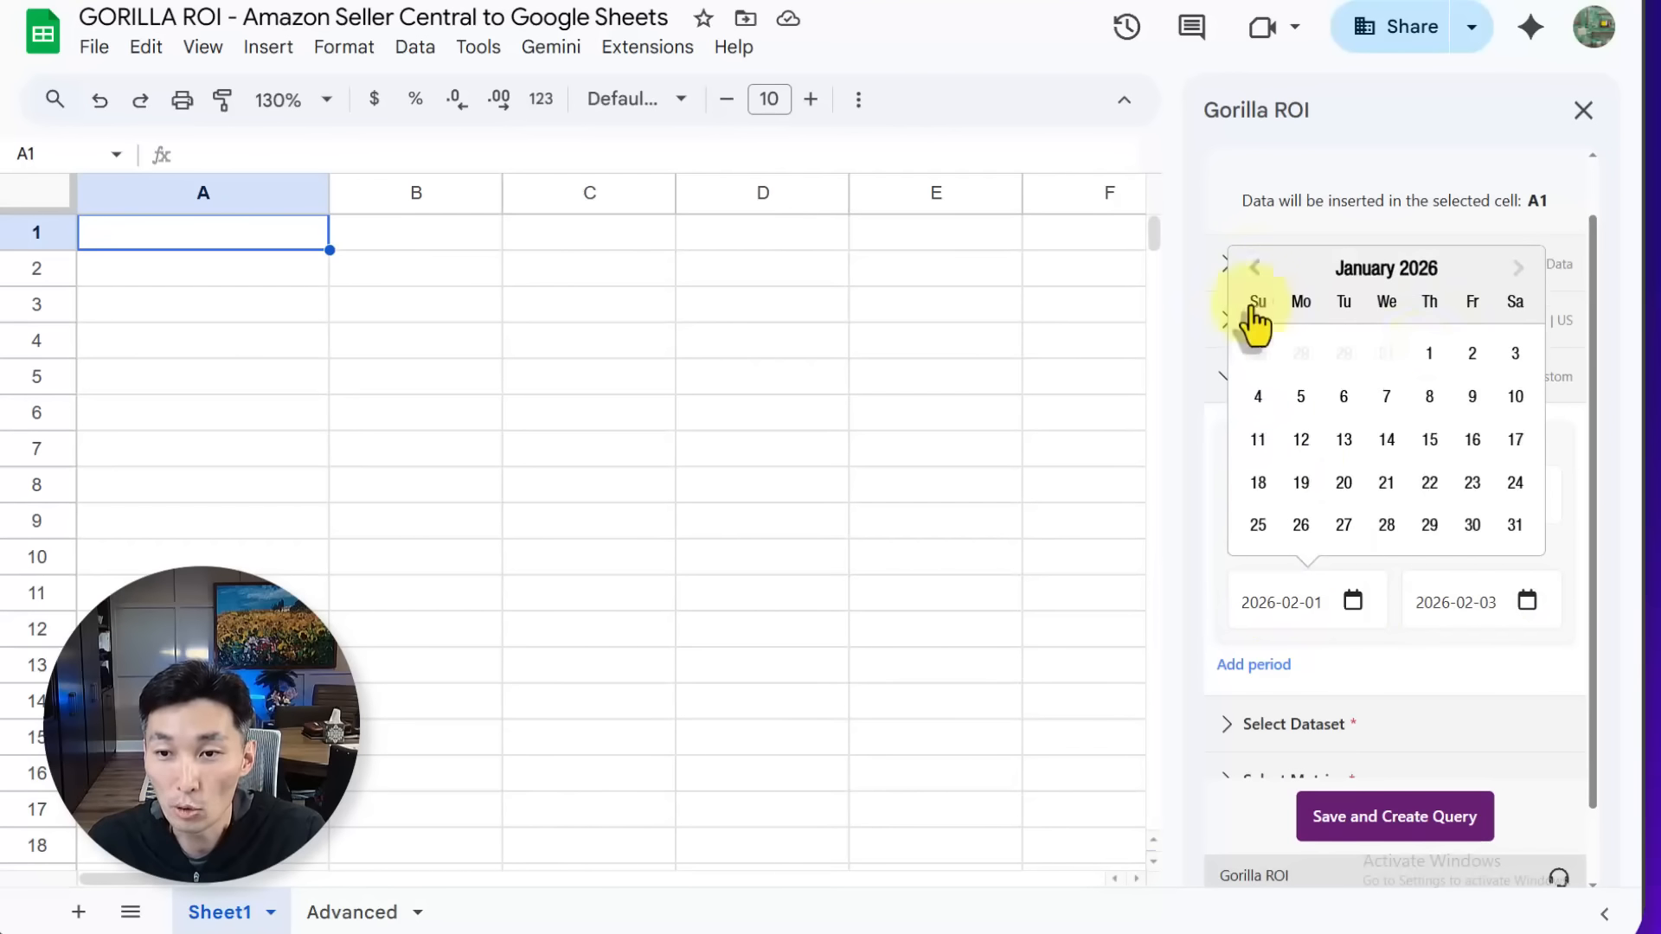
pyautogui.click(1419, 368)
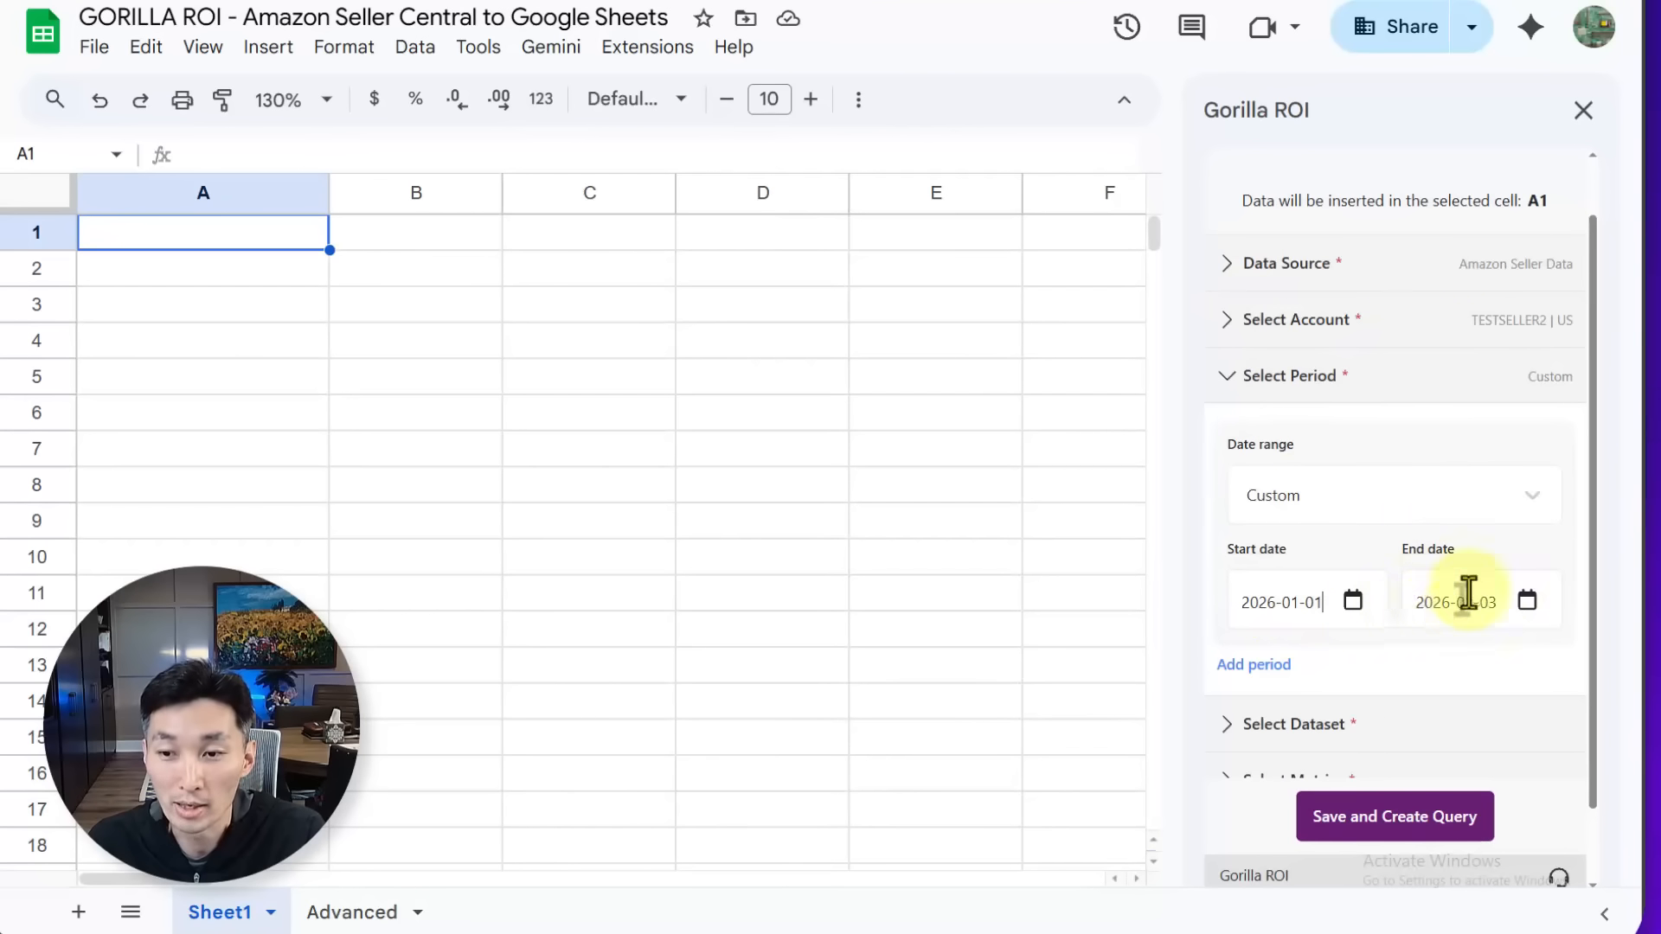
# Find and choose the Sales dataset for the query.
pyautogui.scroll(-1, 1453, 621)
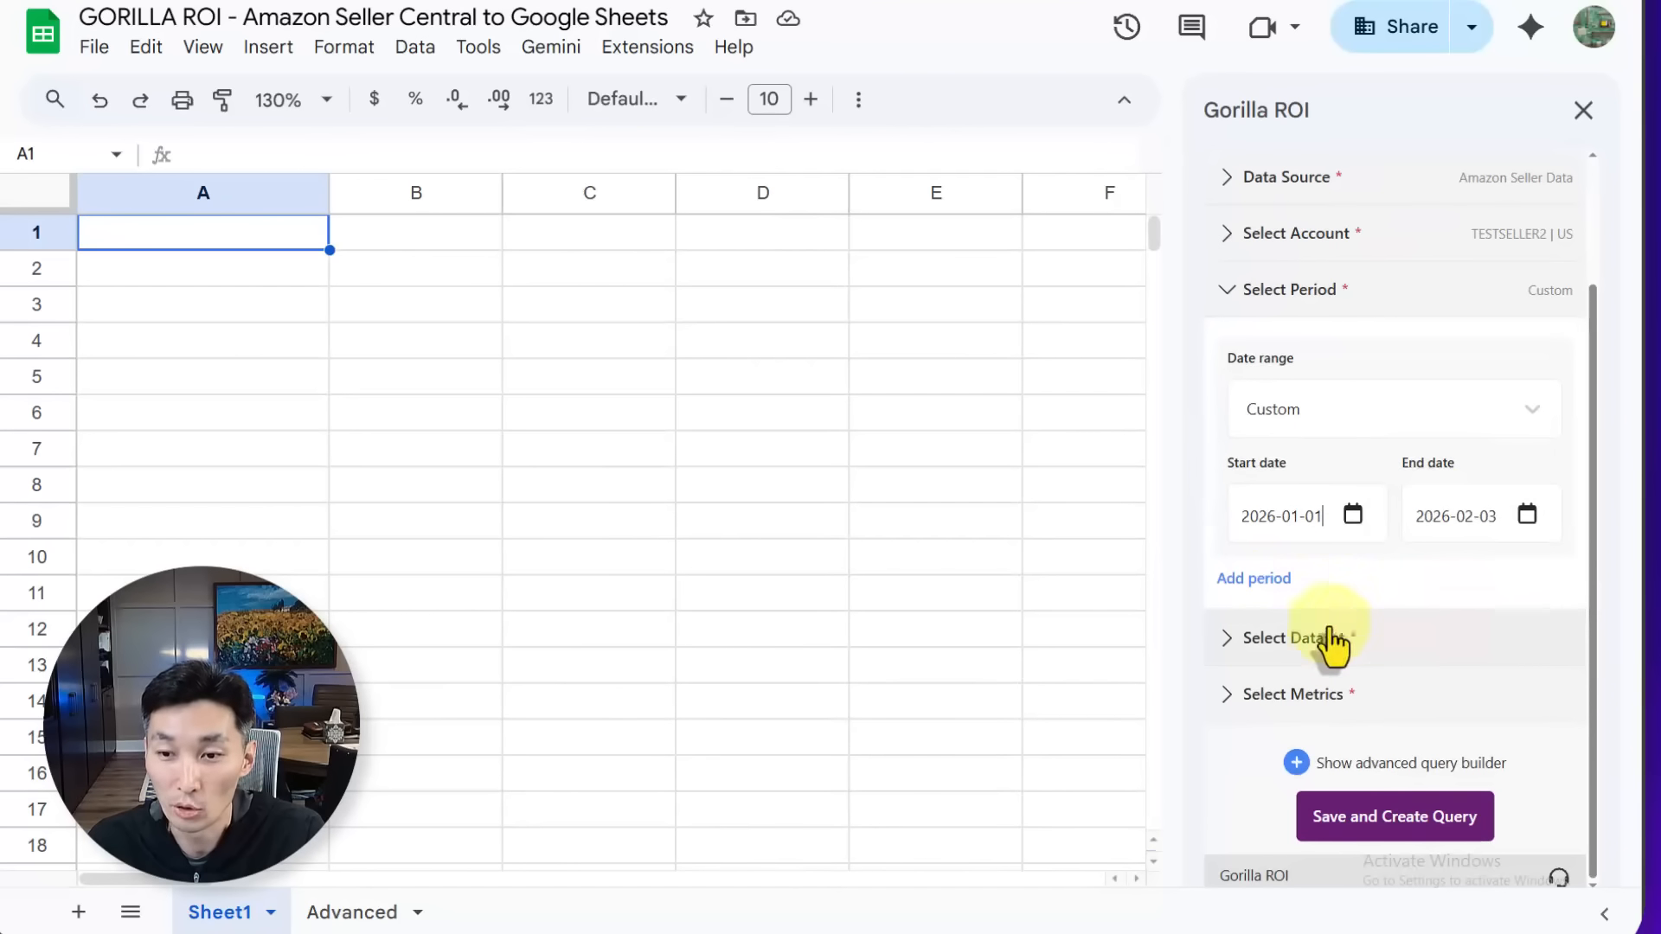
pyautogui.click(1260, 644)
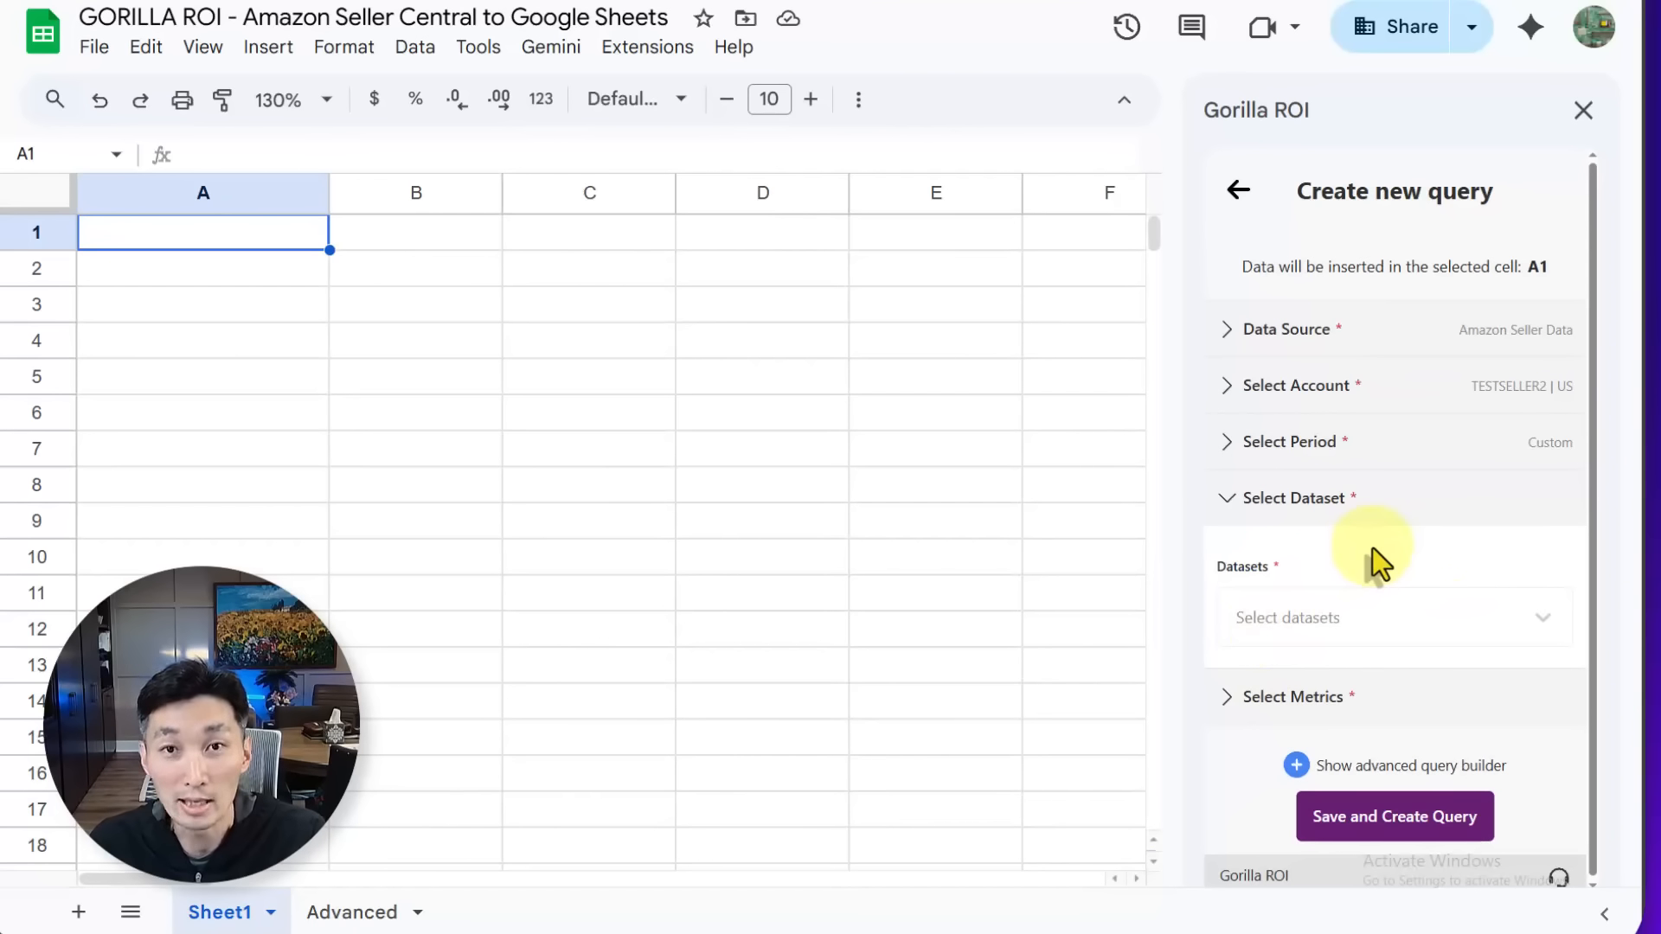
pyautogui.click(1332, 607)
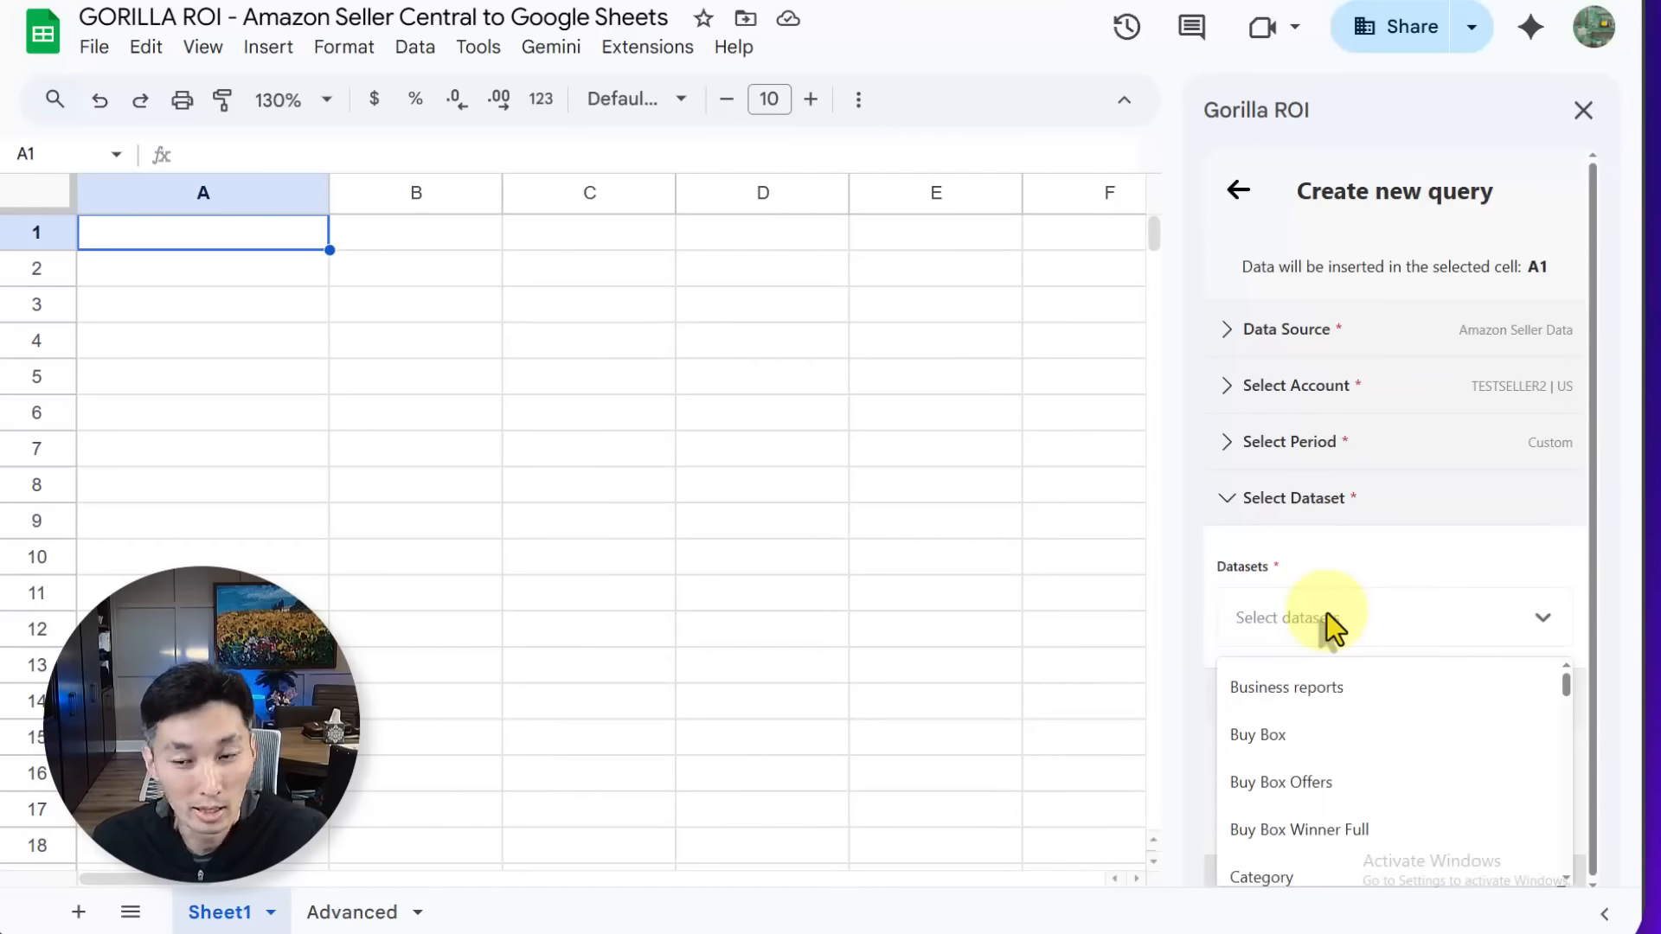
pyautogui.write('sales')
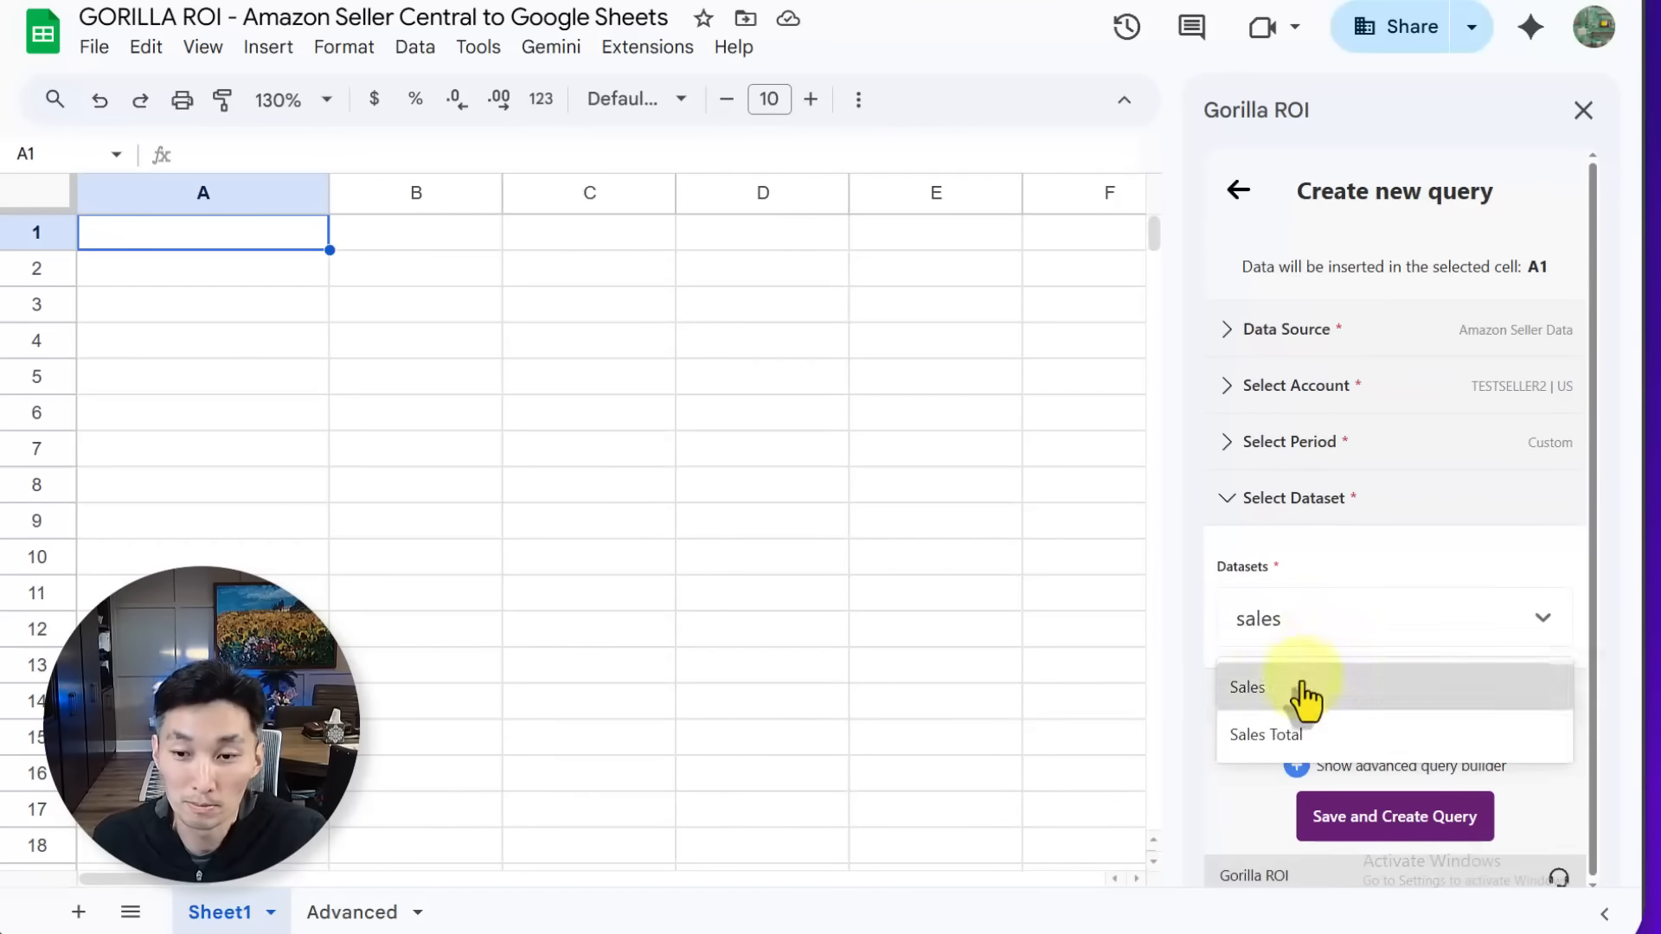
pyautogui.click(1300, 688)
# Review the available sales metrics and select all of them for the query.
pyautogui.click(1293, 697)
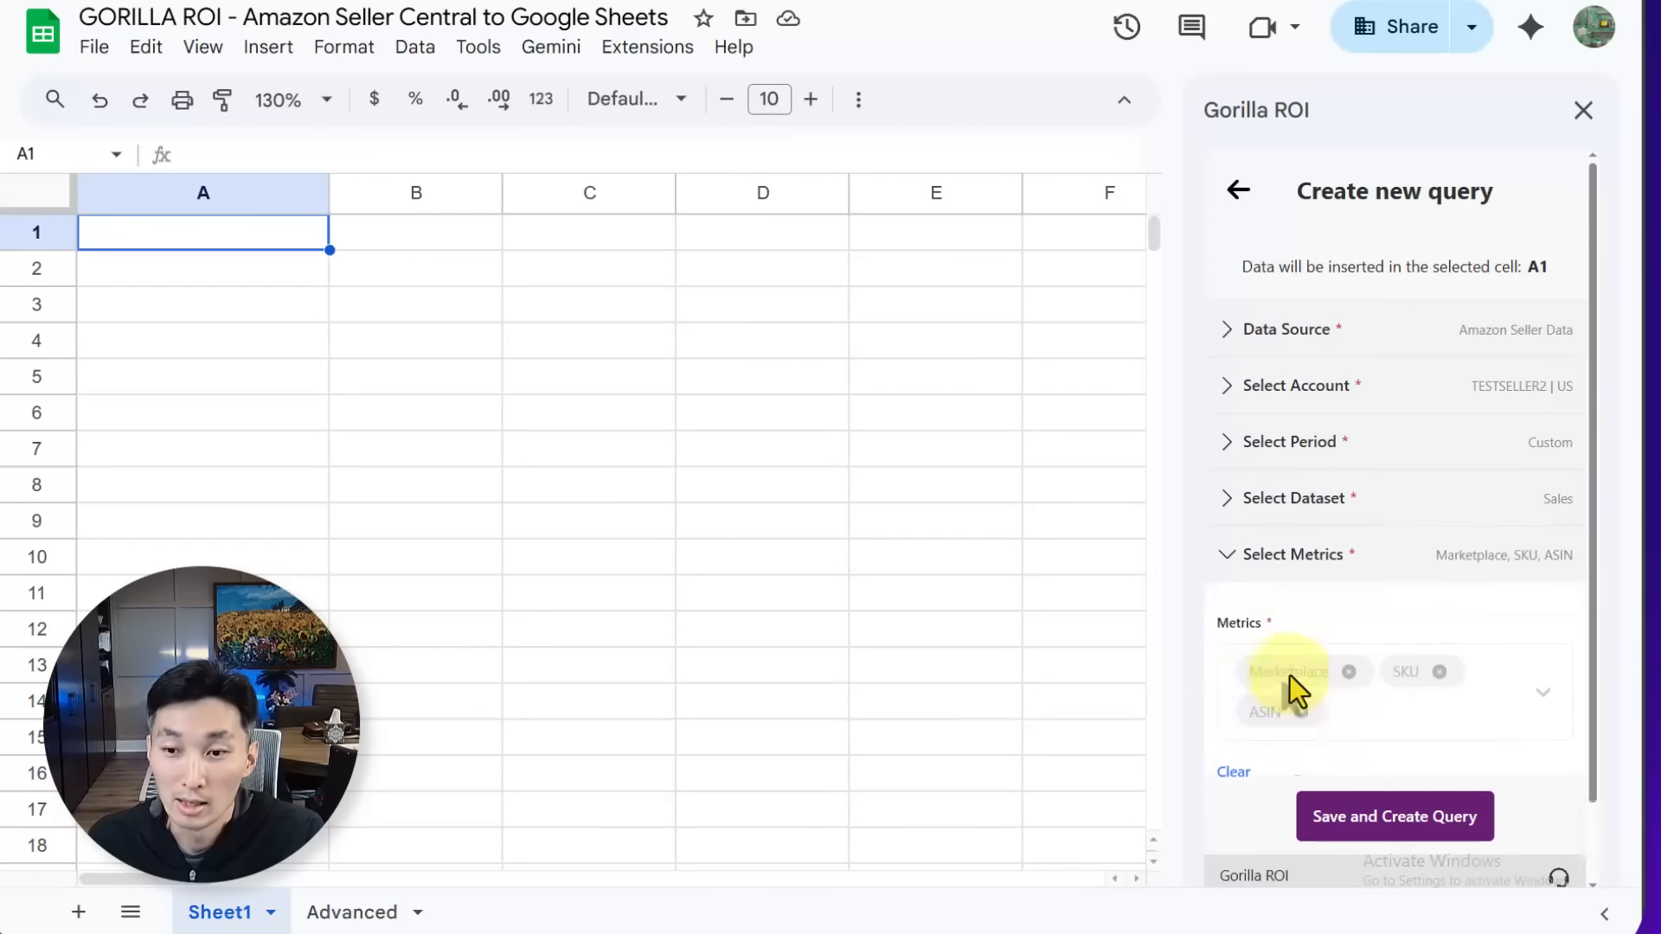
pyautogui.click(1492, 630)
pyautogui.scroll(-4, 1505, 658)
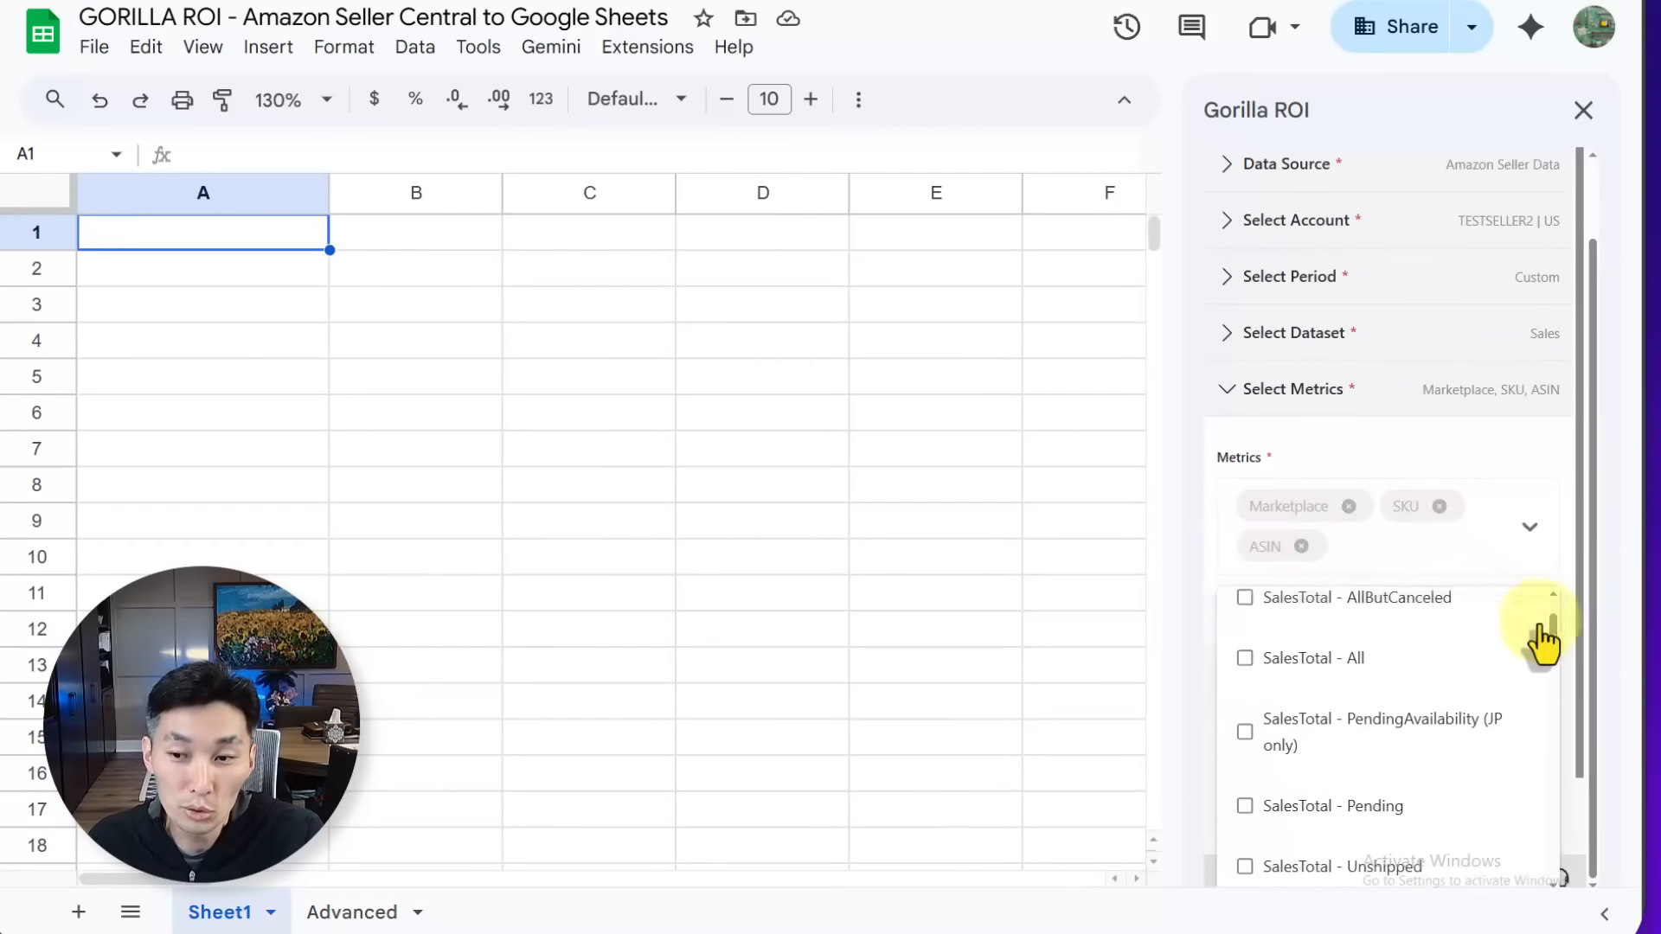
pyautogui.scroll(-6, 1427, 697)
pyautogui.scroll(12, 1416, 719)
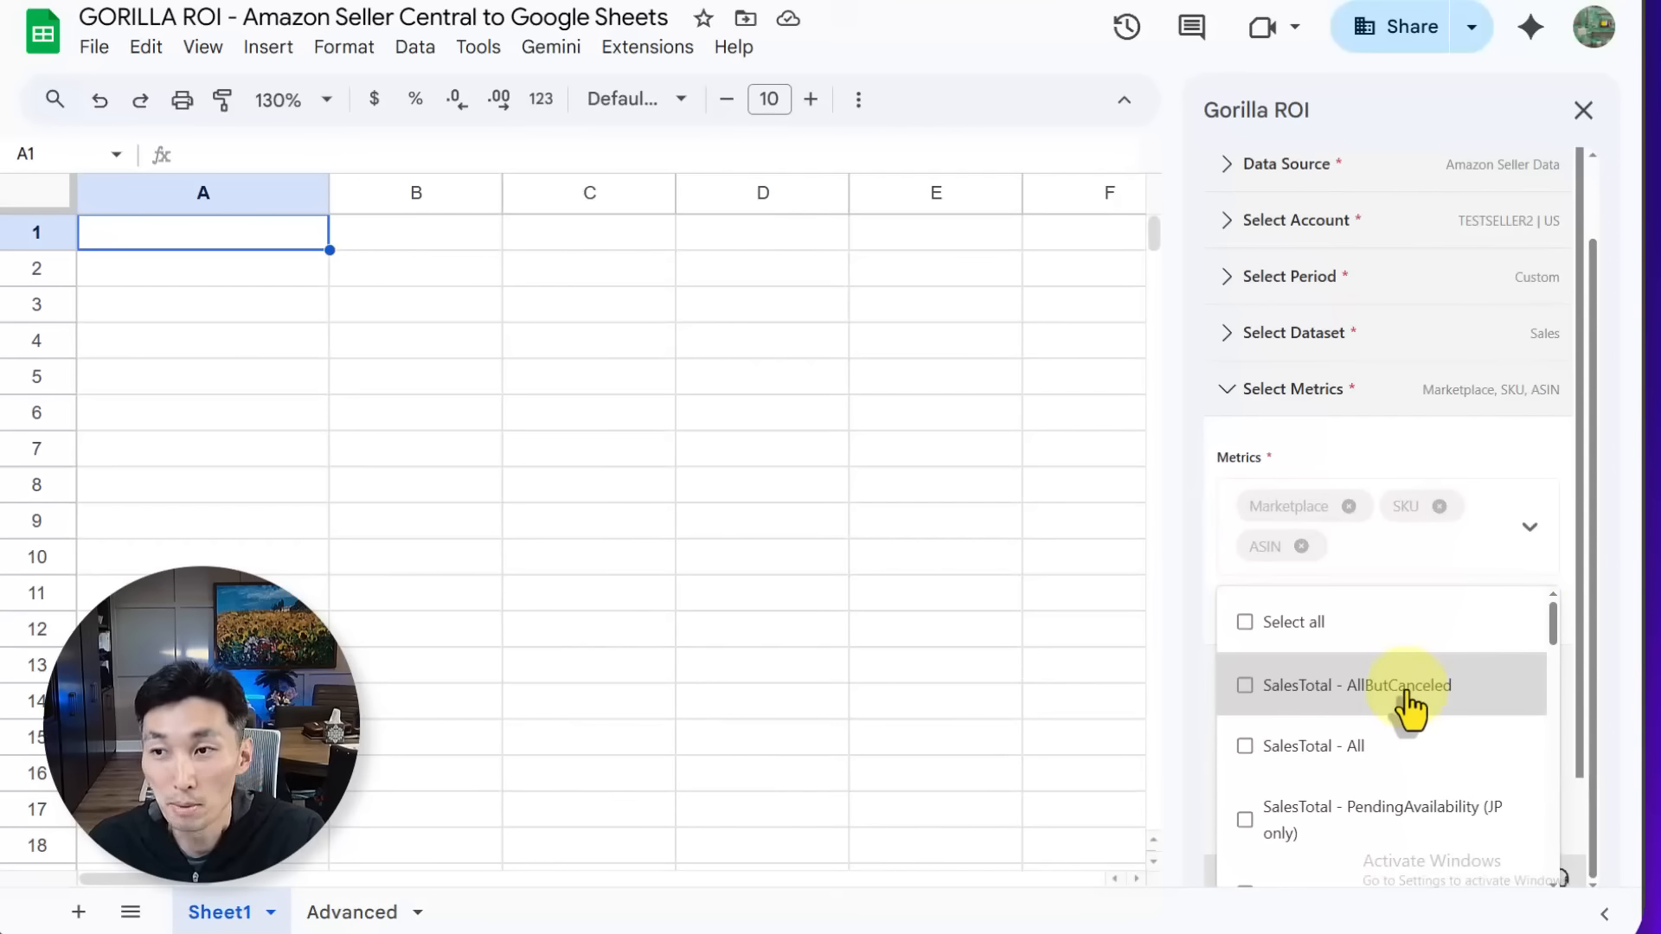
pyautogui.click(1364, 649)
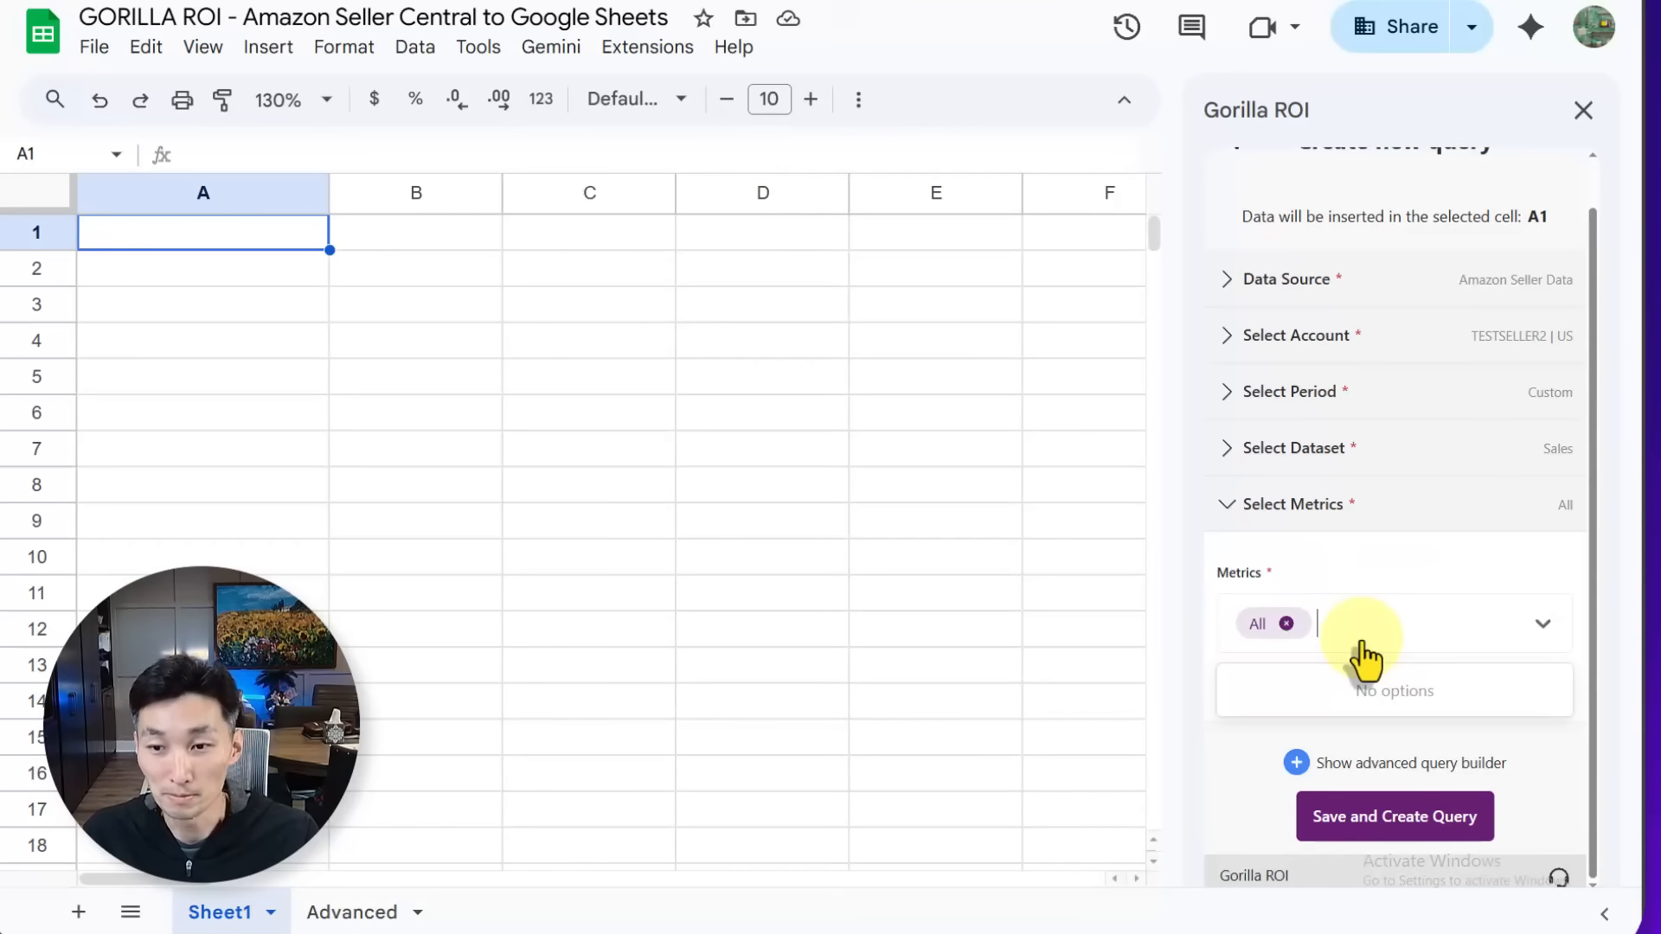
pyautogui.click(1219, 782)
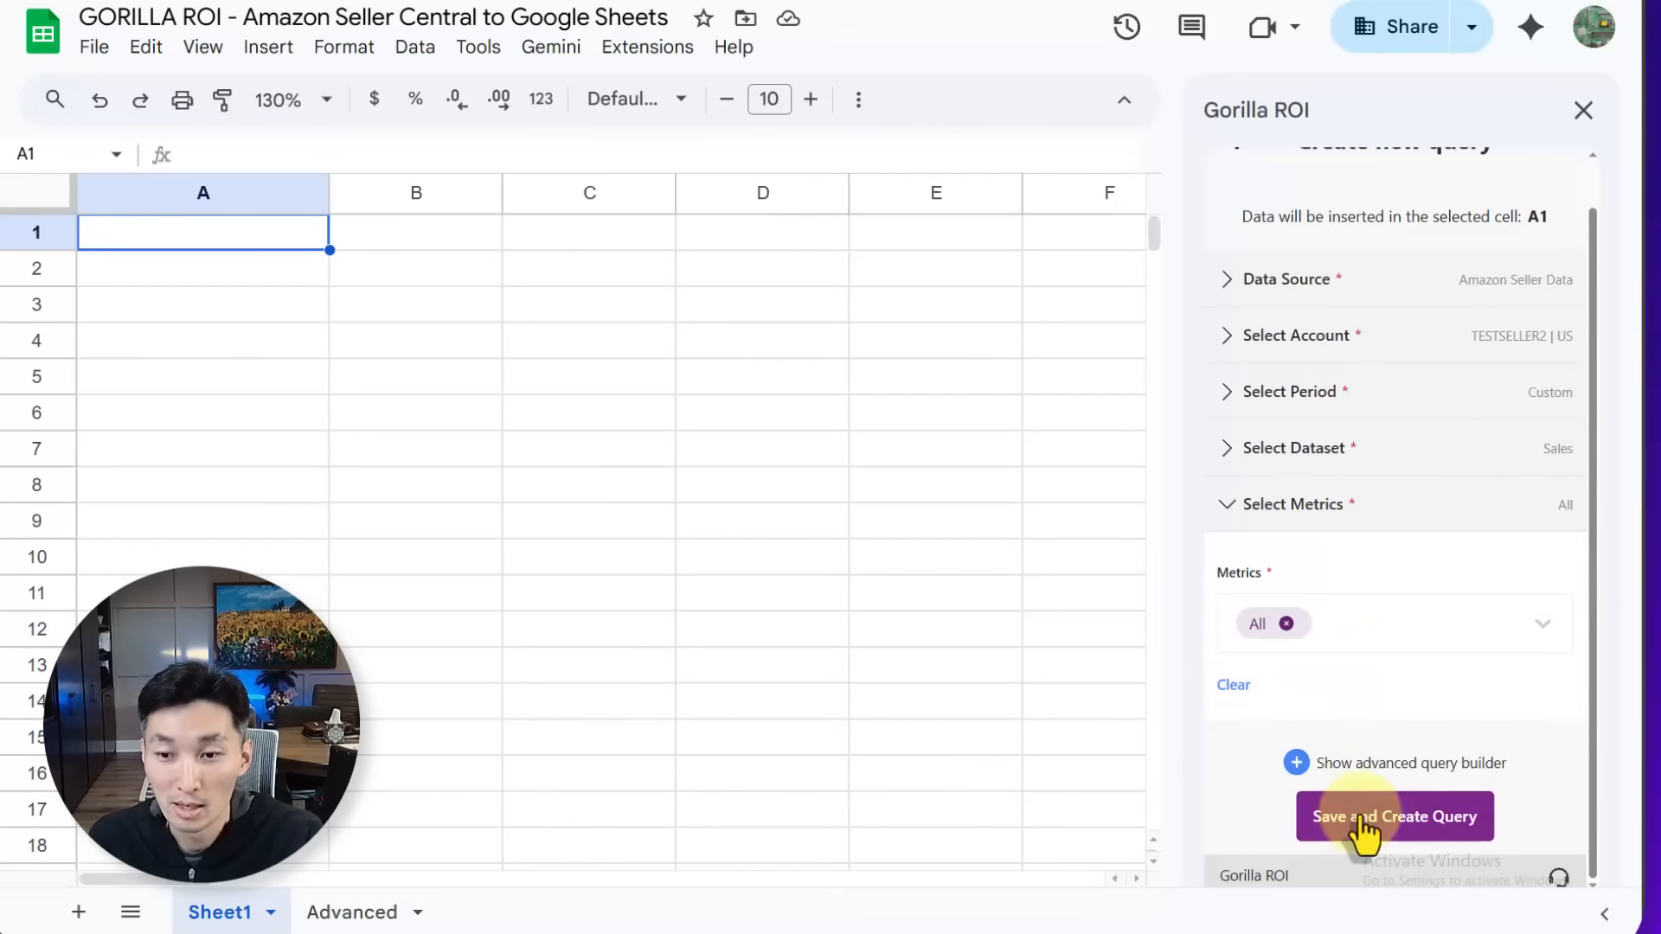
# Save and create the sales query under its suggested name, with the data inserted at cell A1.
pyautogui.click(1360, 817)
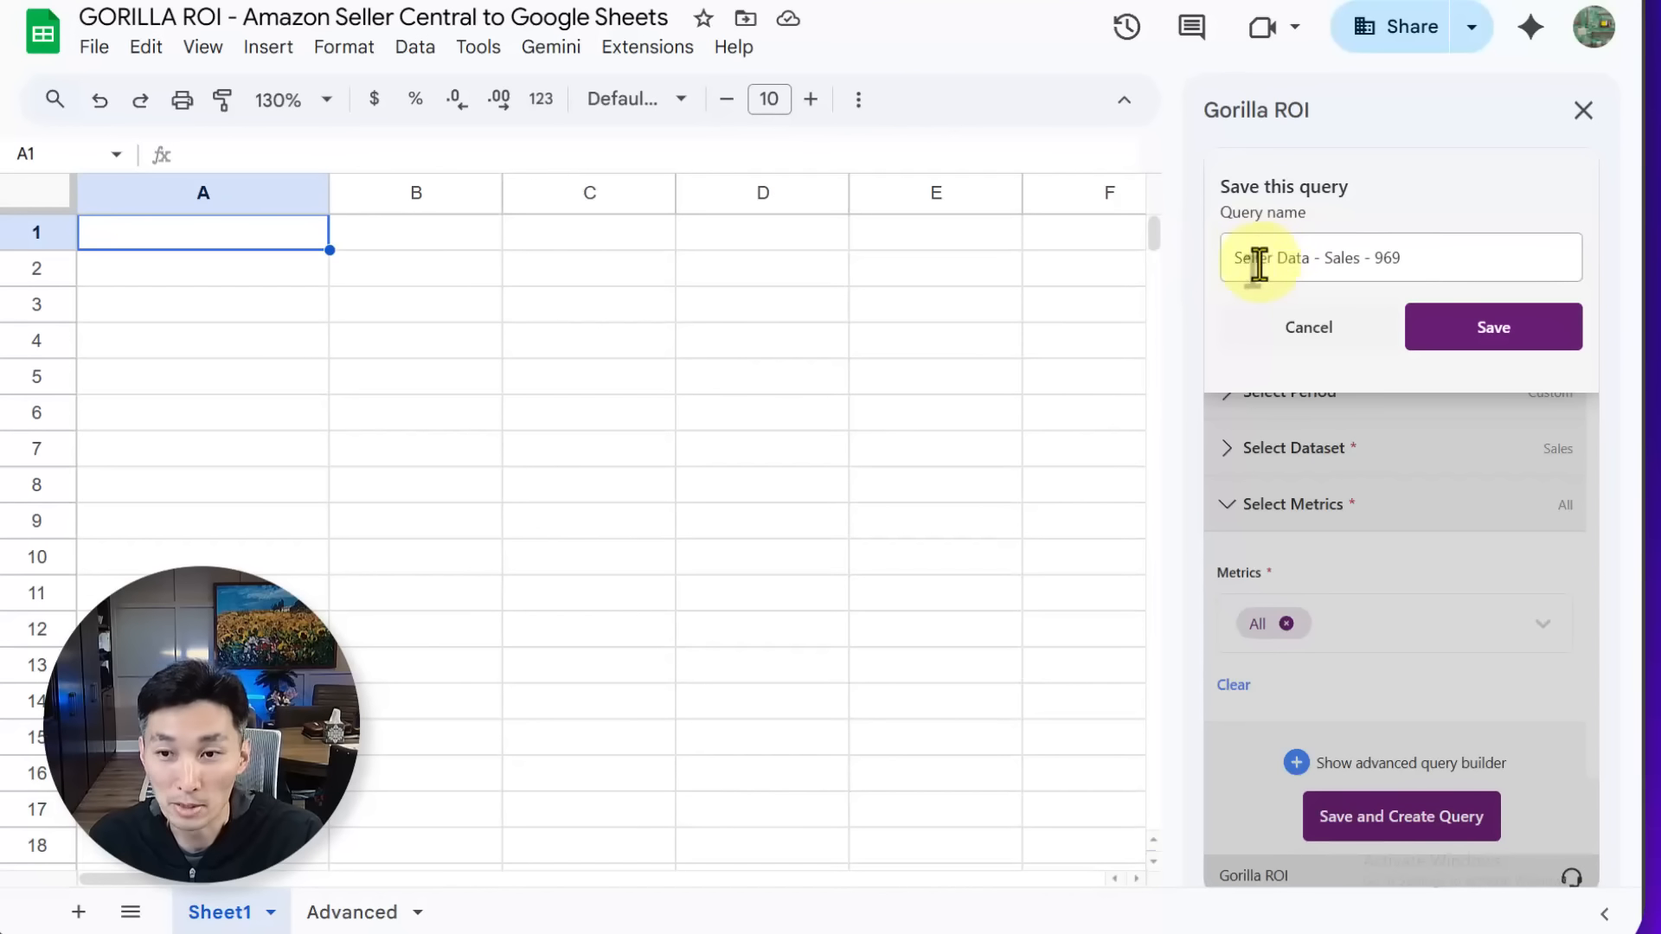
pyautogui.doubleClick(1342, 259)
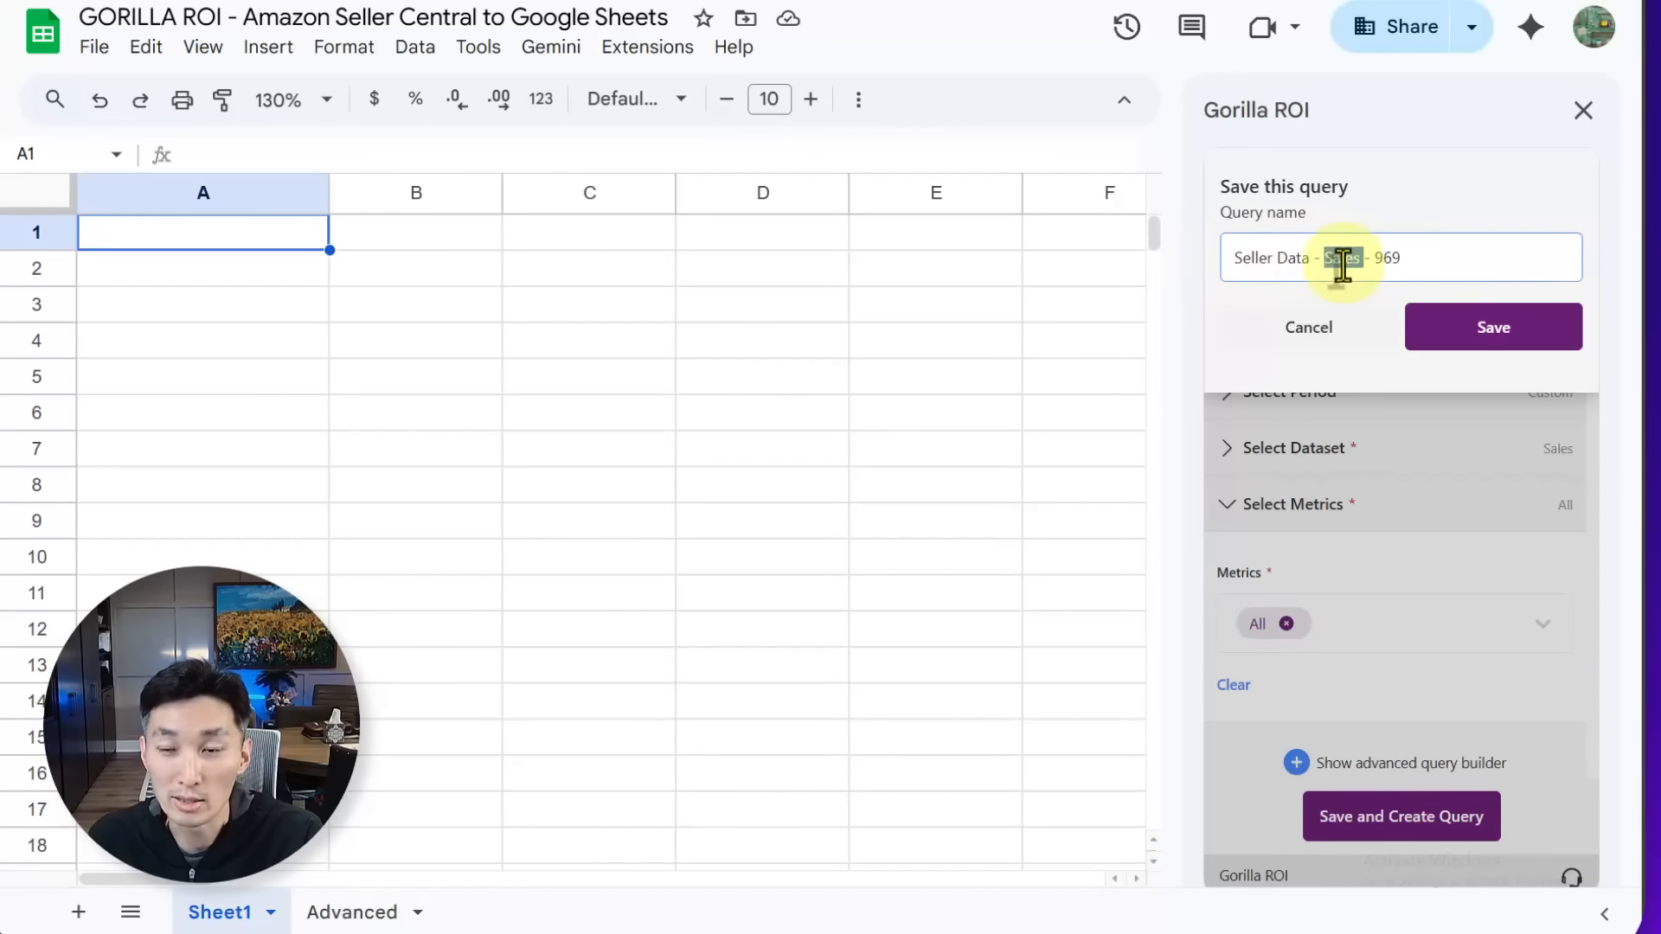
pyautogui.doubleClick(1388, 258)
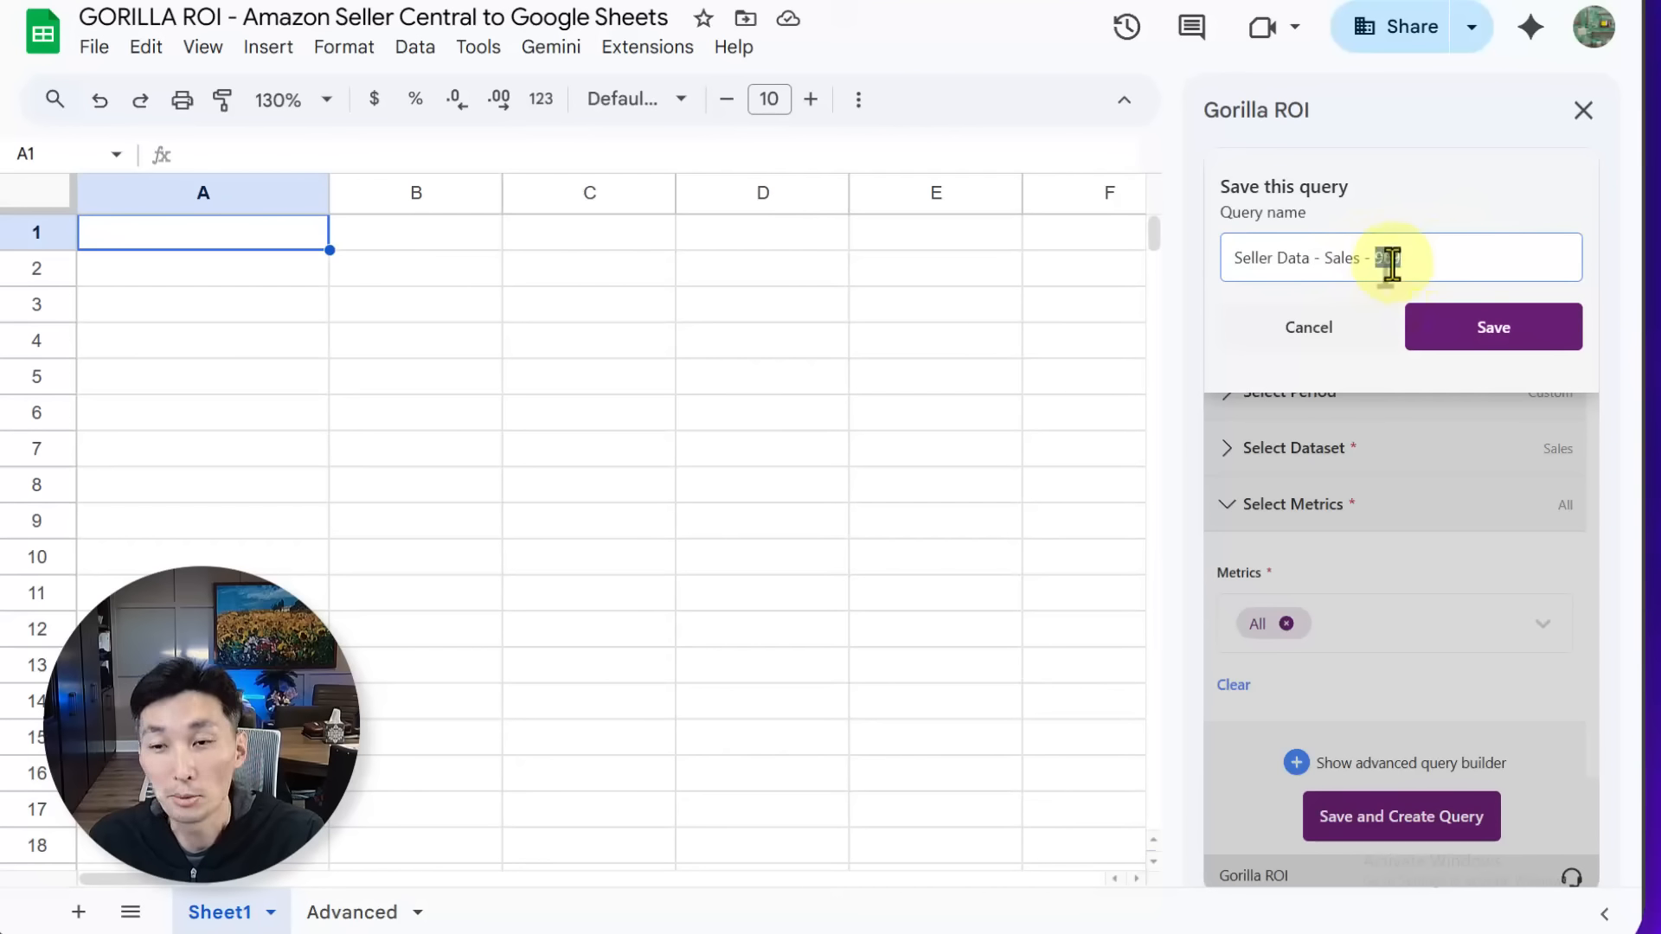
pyautogui.click(1390, 259)
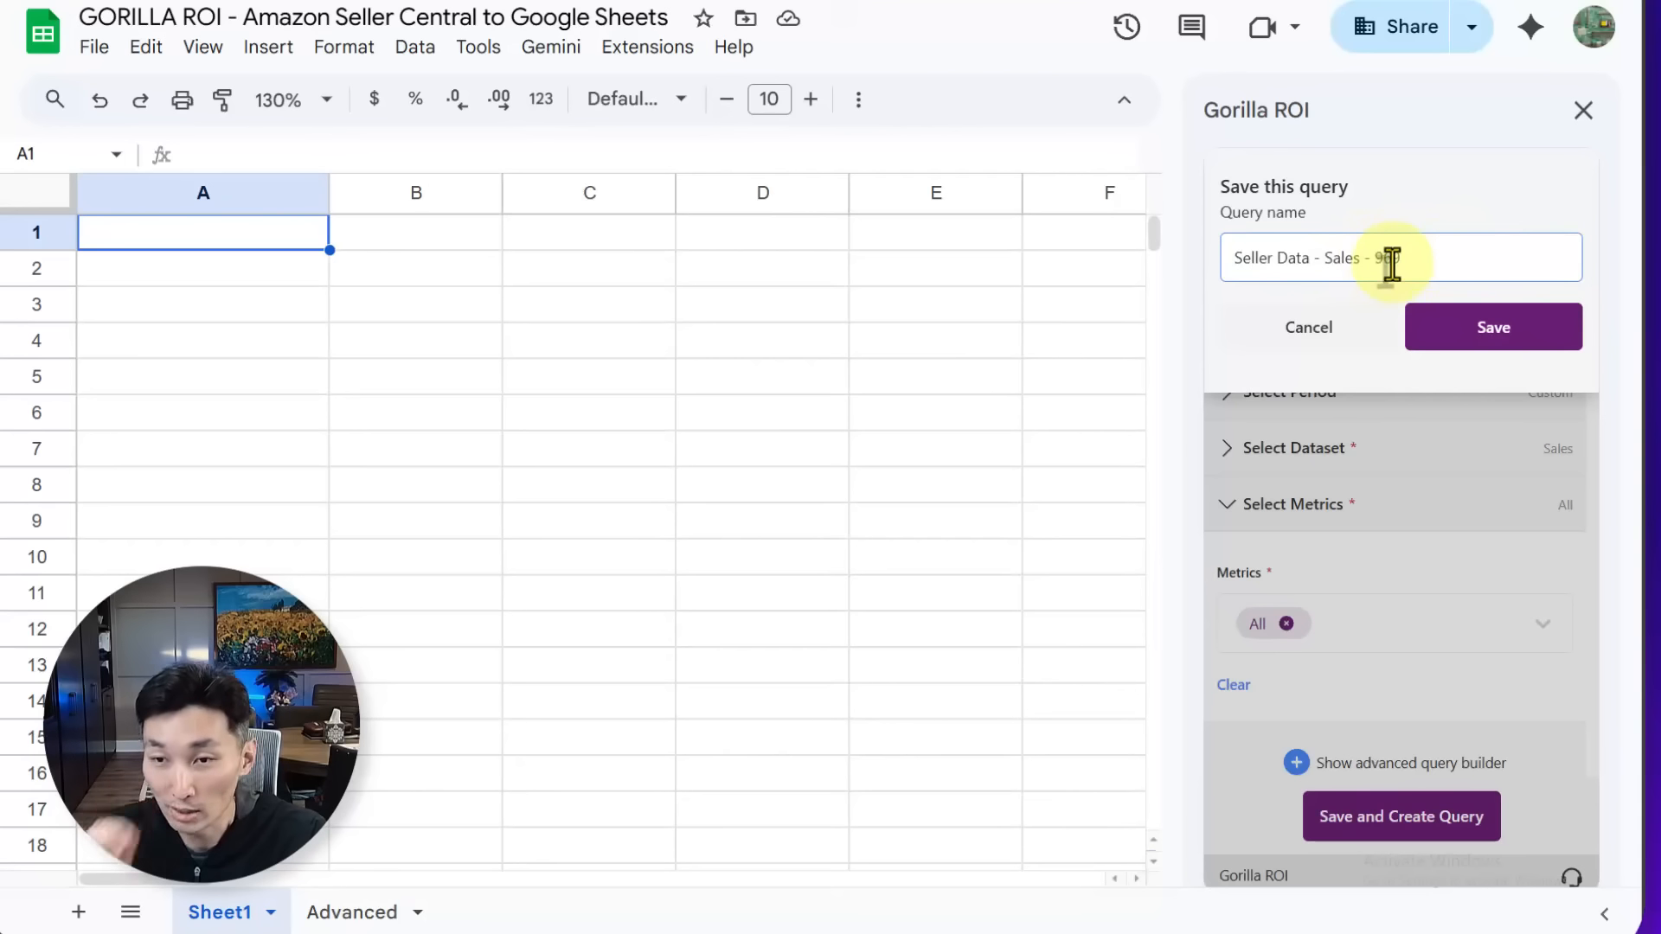
pyautogui.click(171, 236)
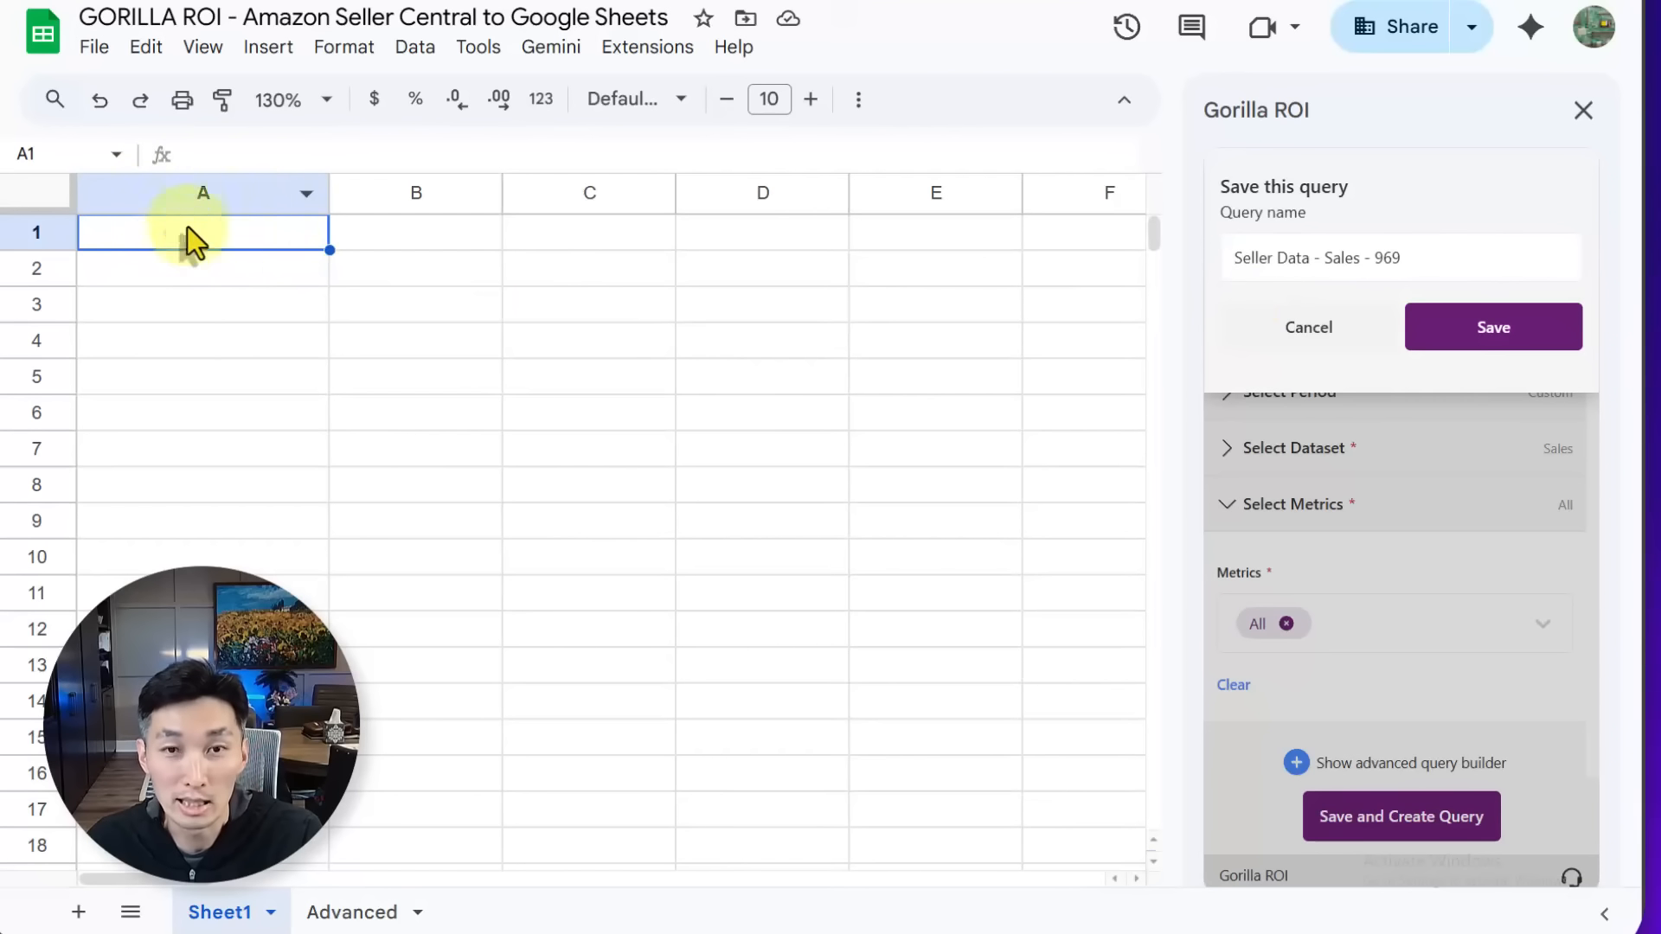
pyautogui.click(1449, 339)
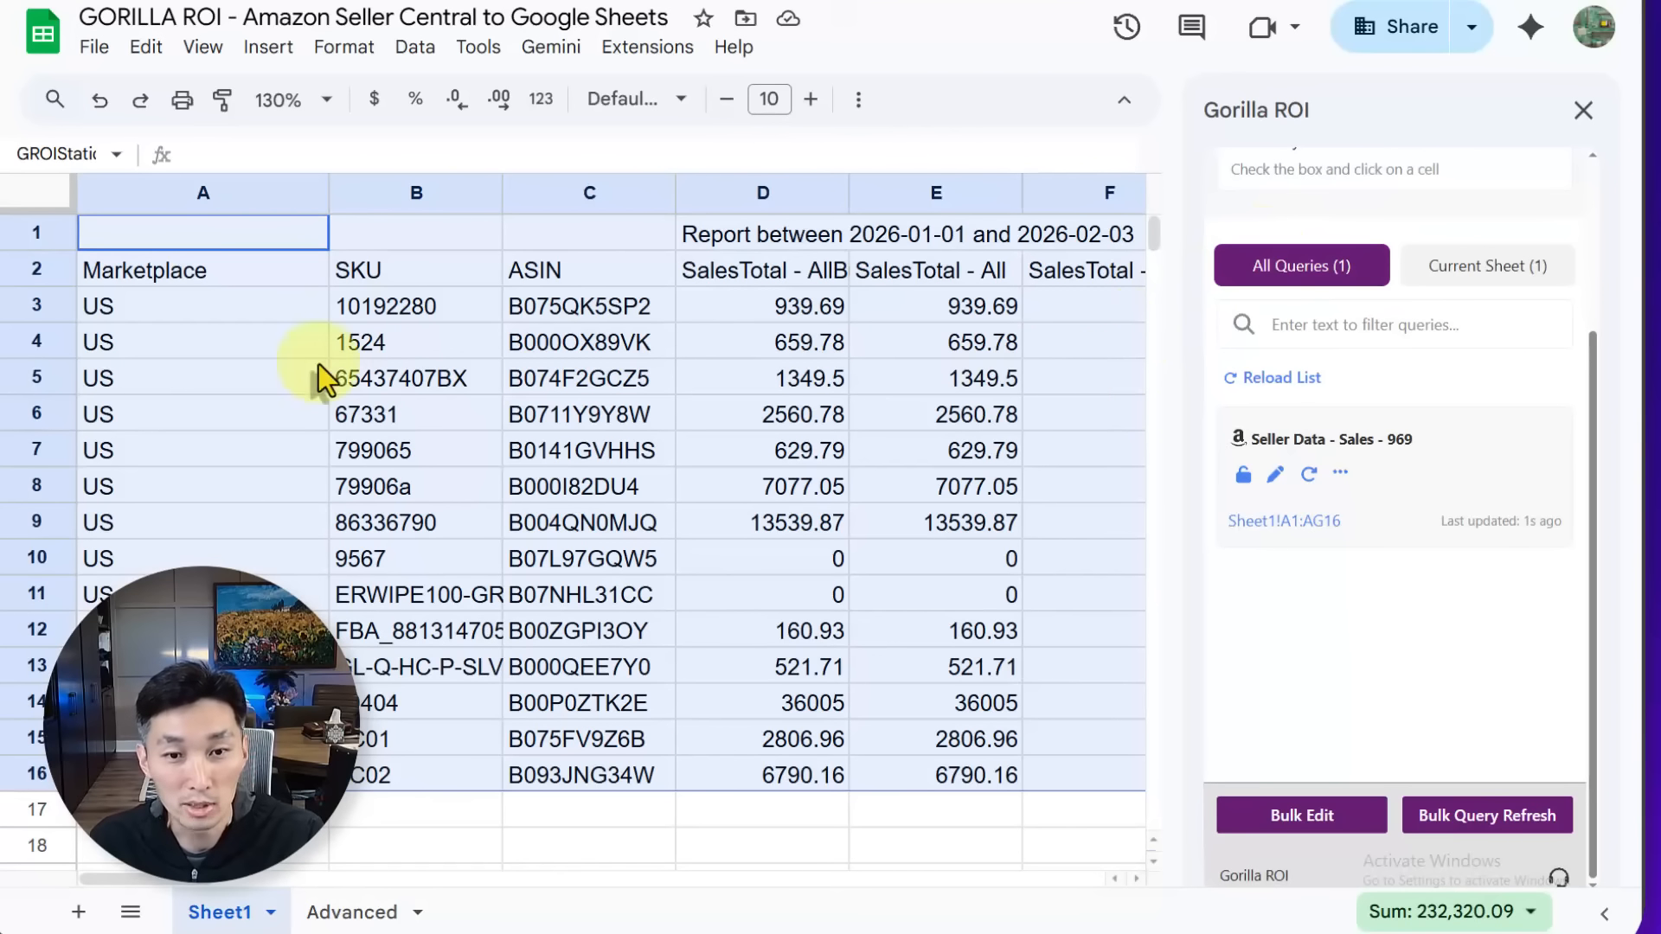
# Select the imported report from A2 through its last cell, review the selection's count statistics, and return to the first column.
pyautogui.click(237, 277)
pyautogui.hotkey('ctrl', 'shift', 'End')
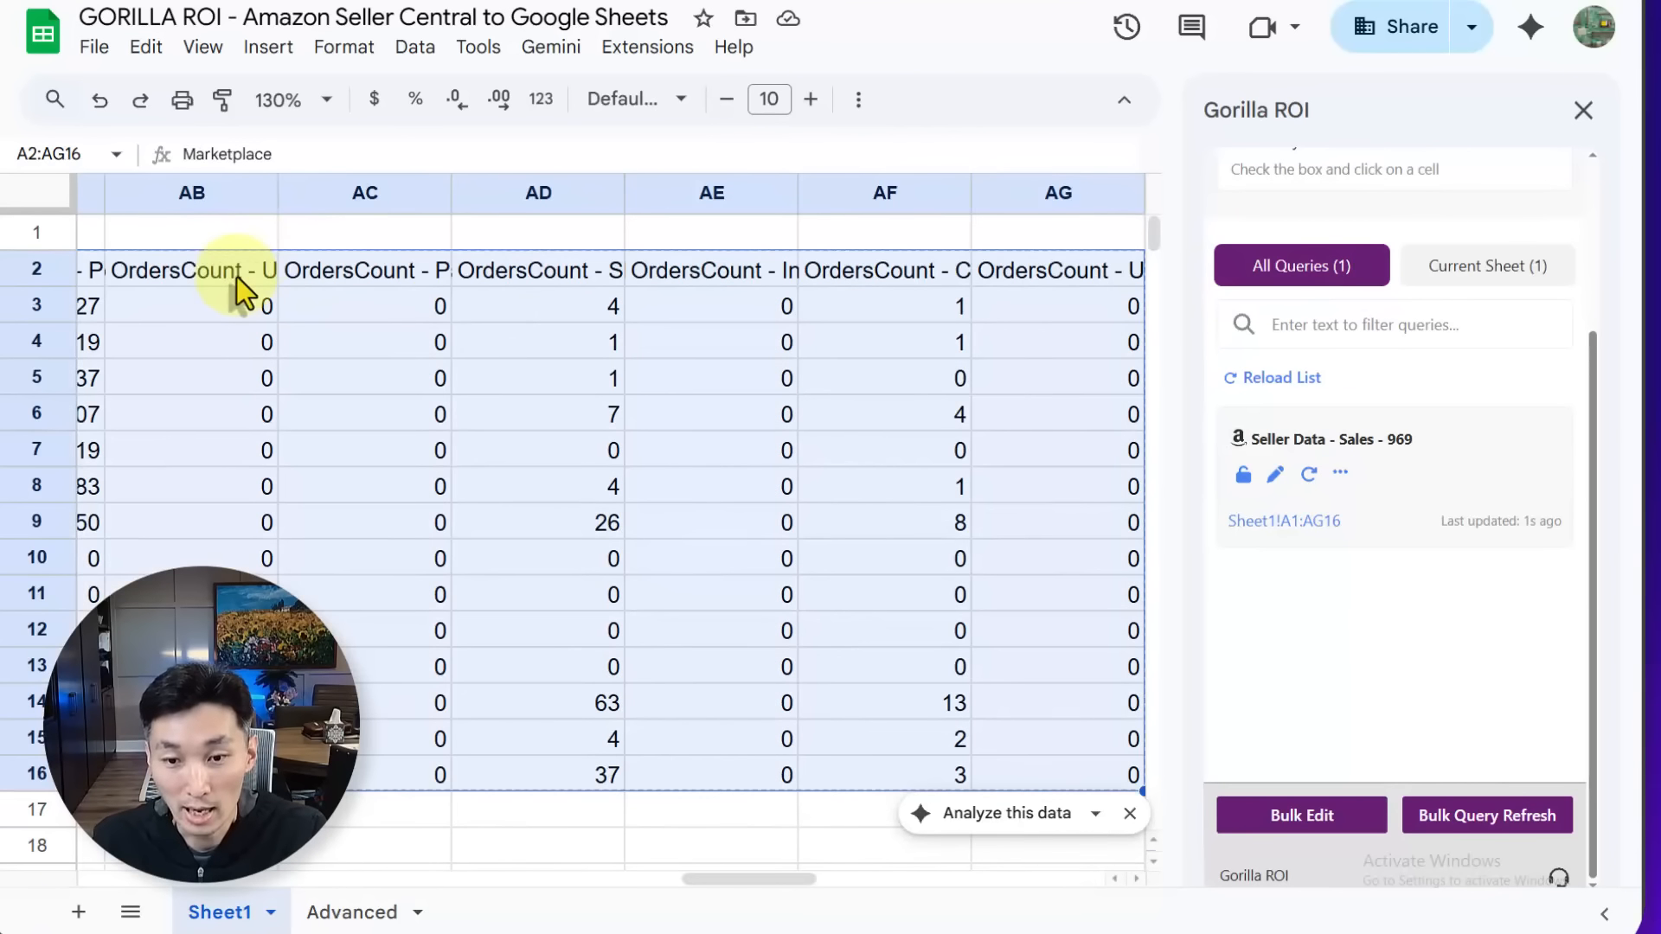
pyautogui.click(1442, 911)
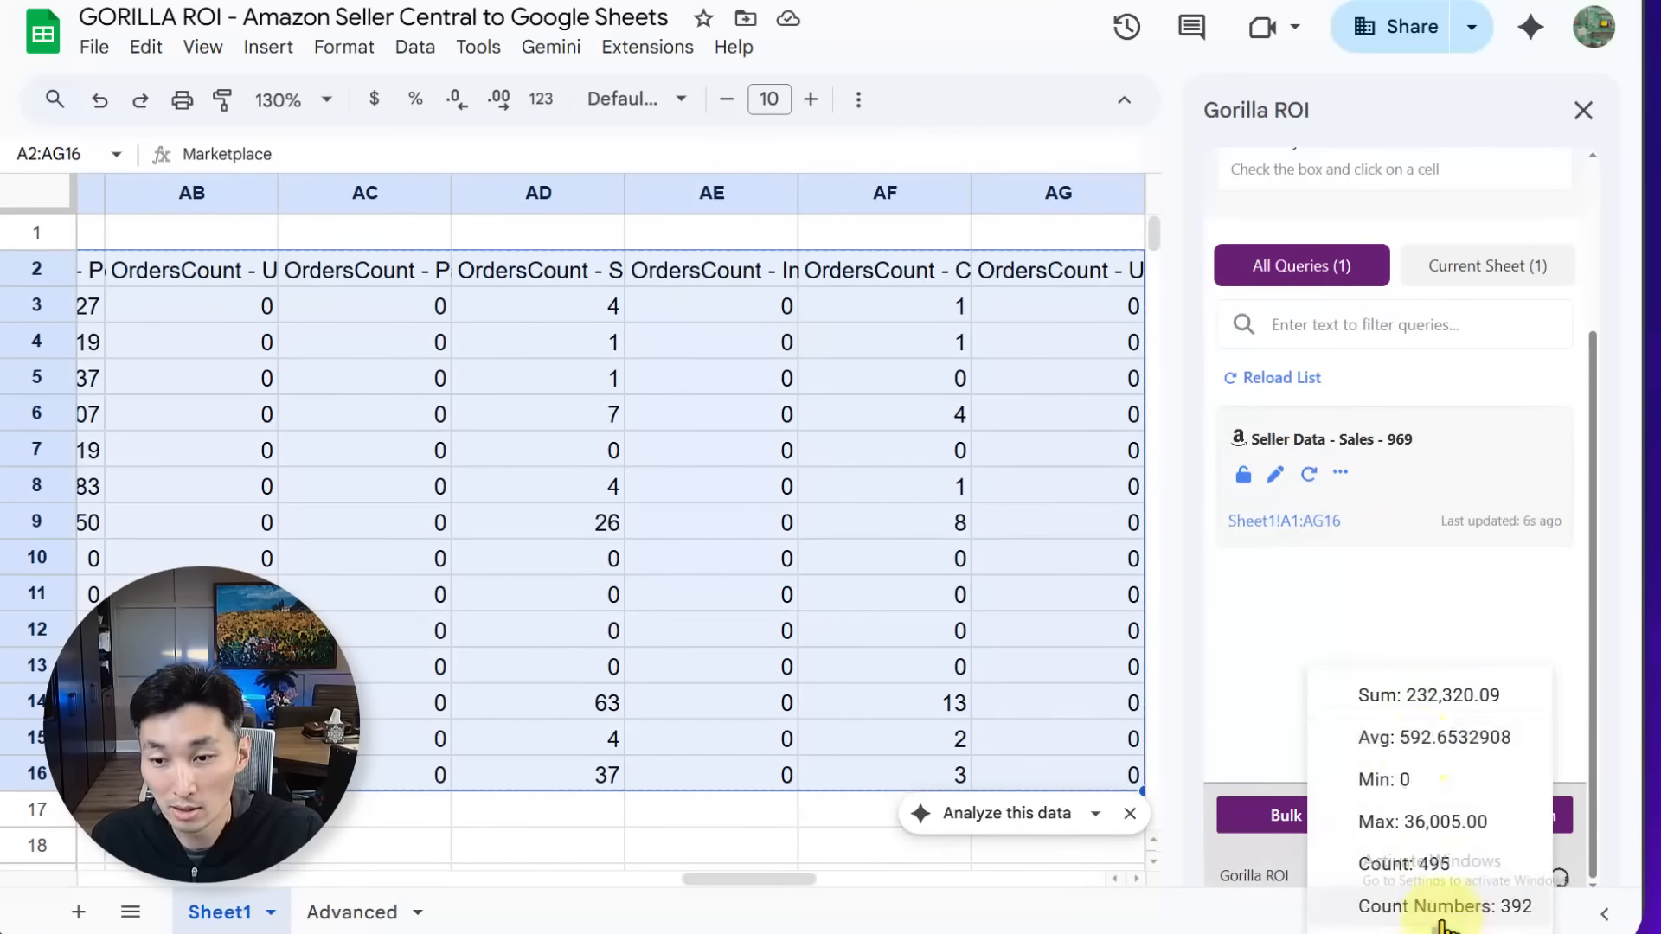
pyautogui.click(1403, 865)
pyautogui.click(344, 284)
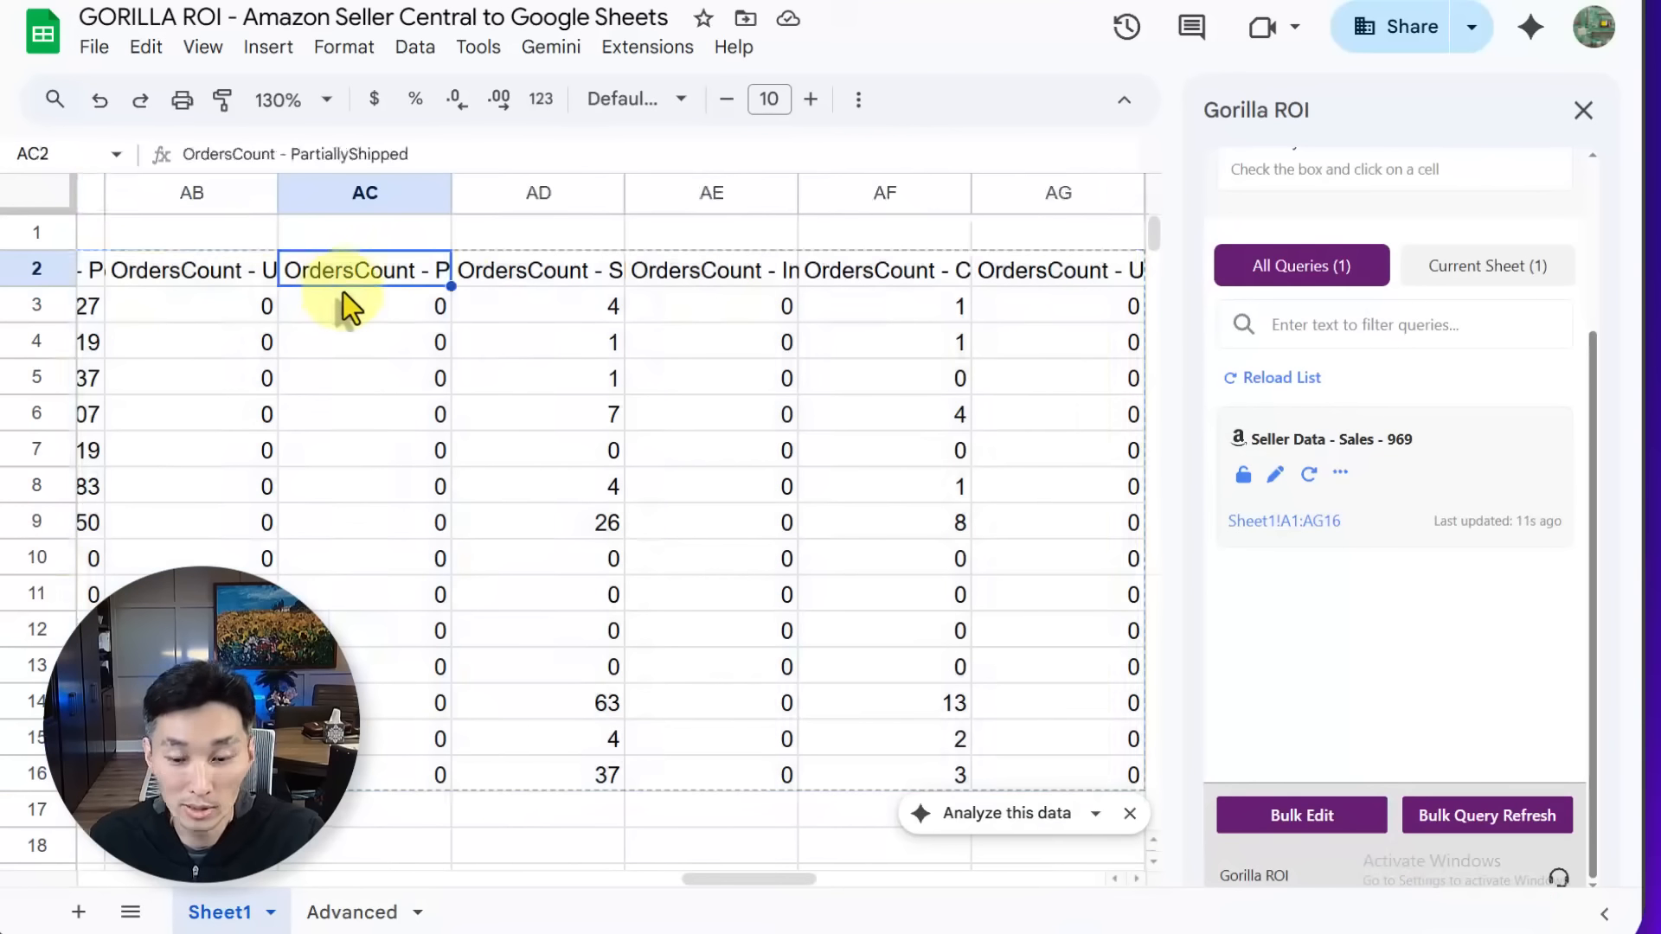
pyautogui.hotkey('ctrl', 'Left')
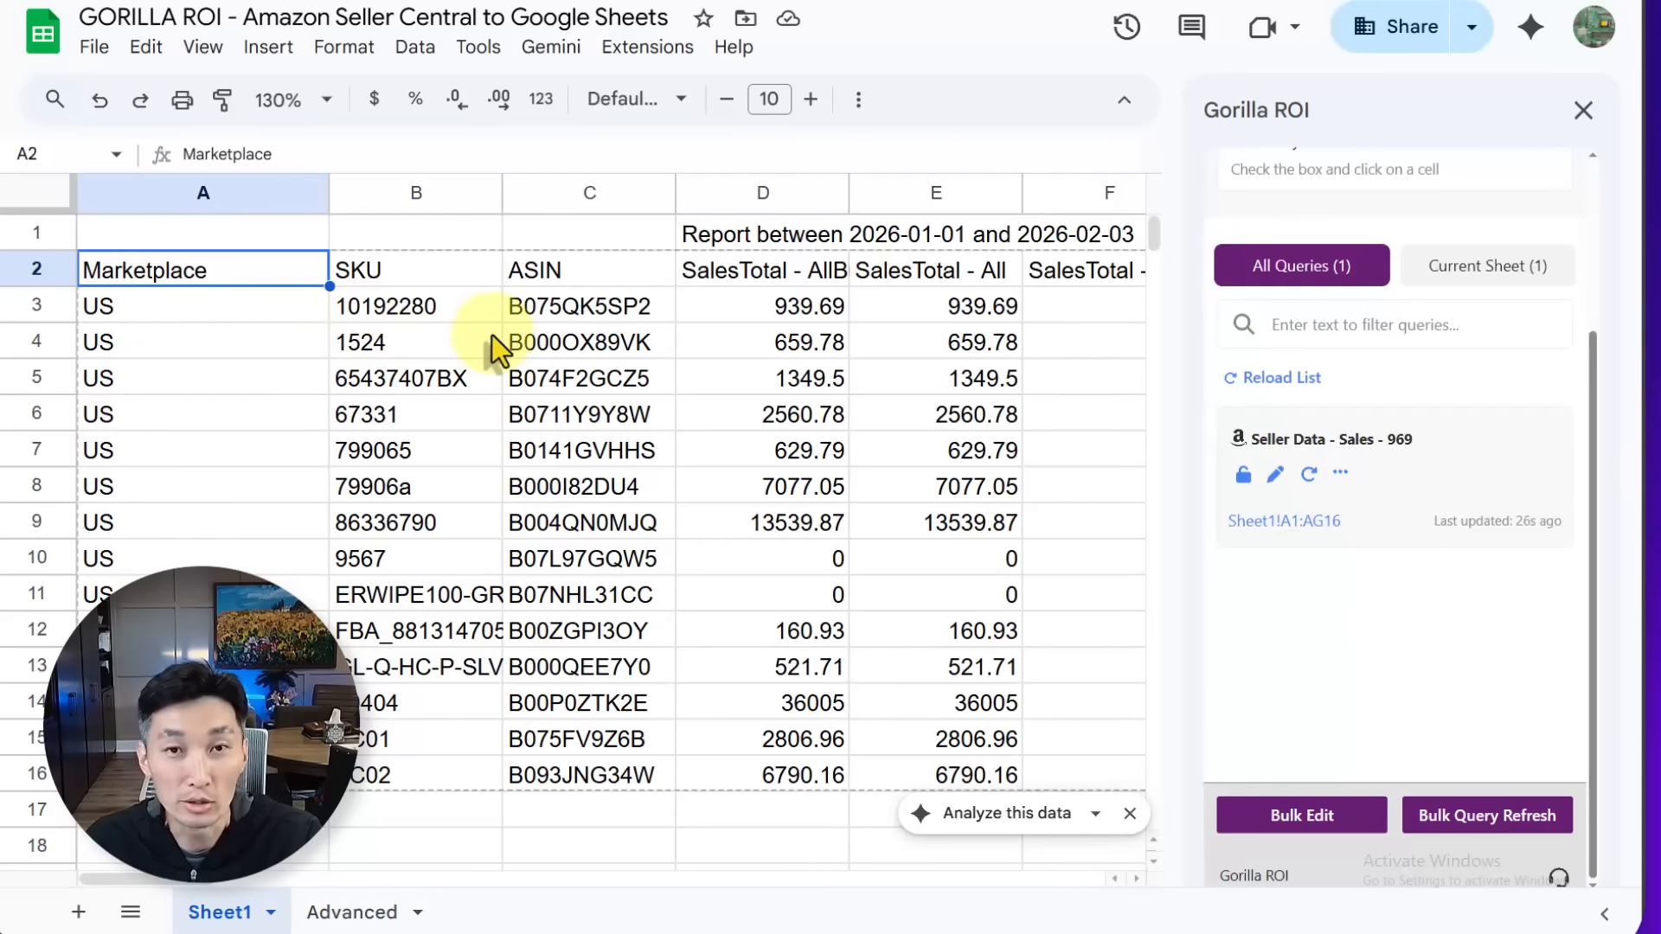
# Insert an empty column between the SKU and ASIN columns.
pyautogui.rightClick(575, 193)
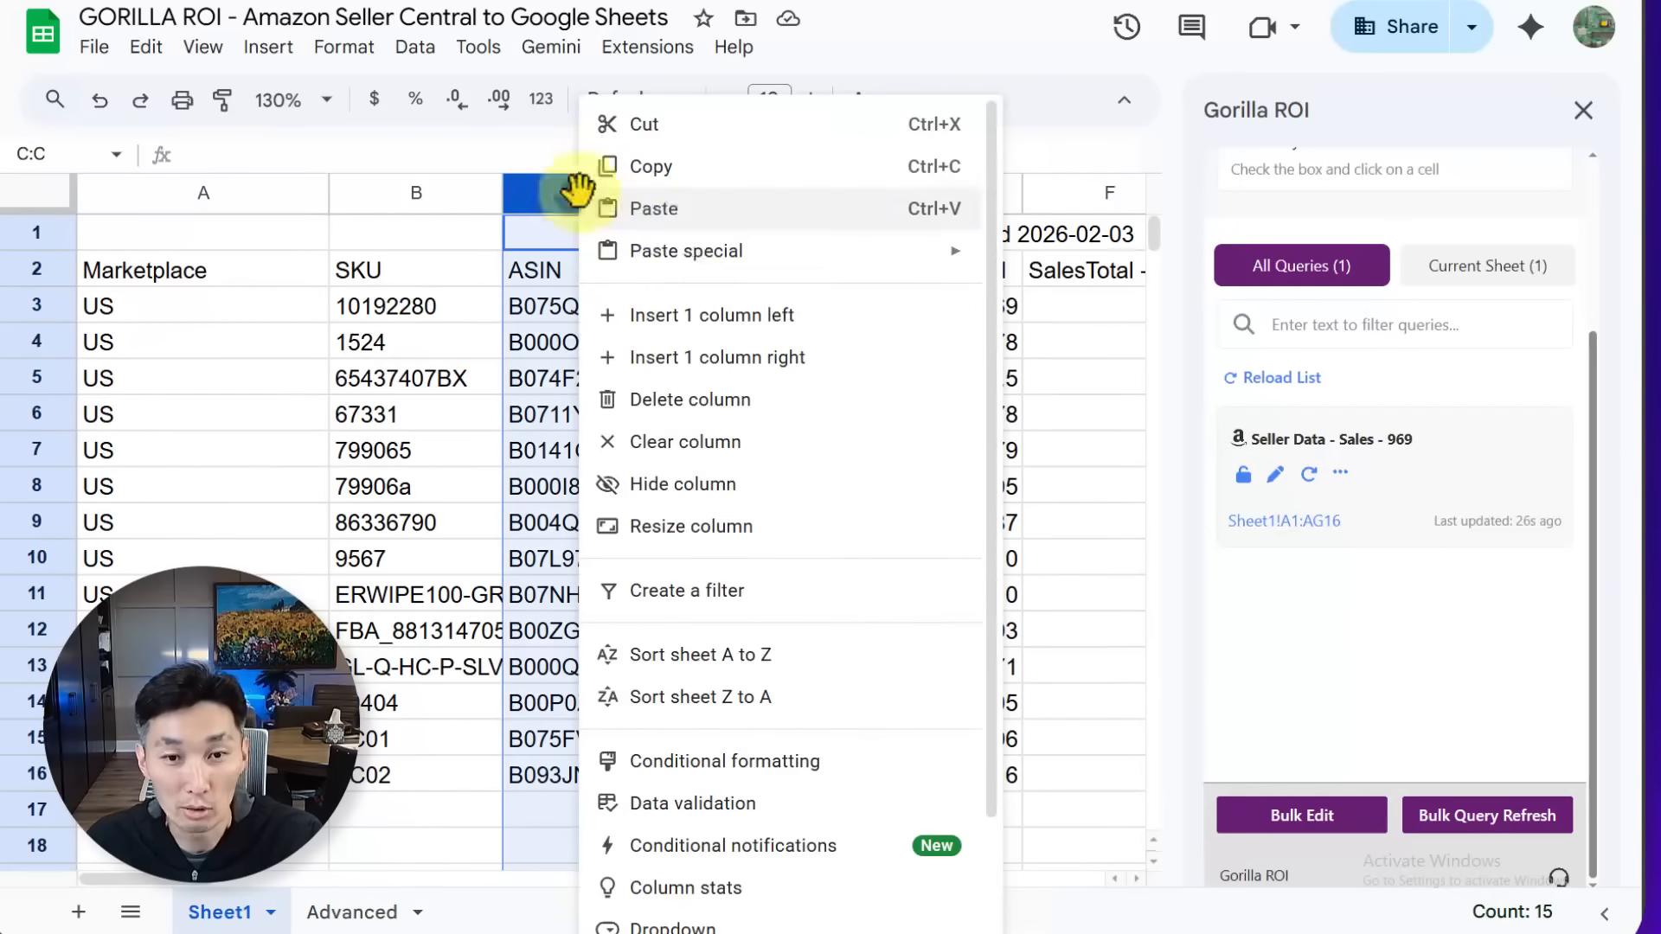
pyautogui.click(595, 322)
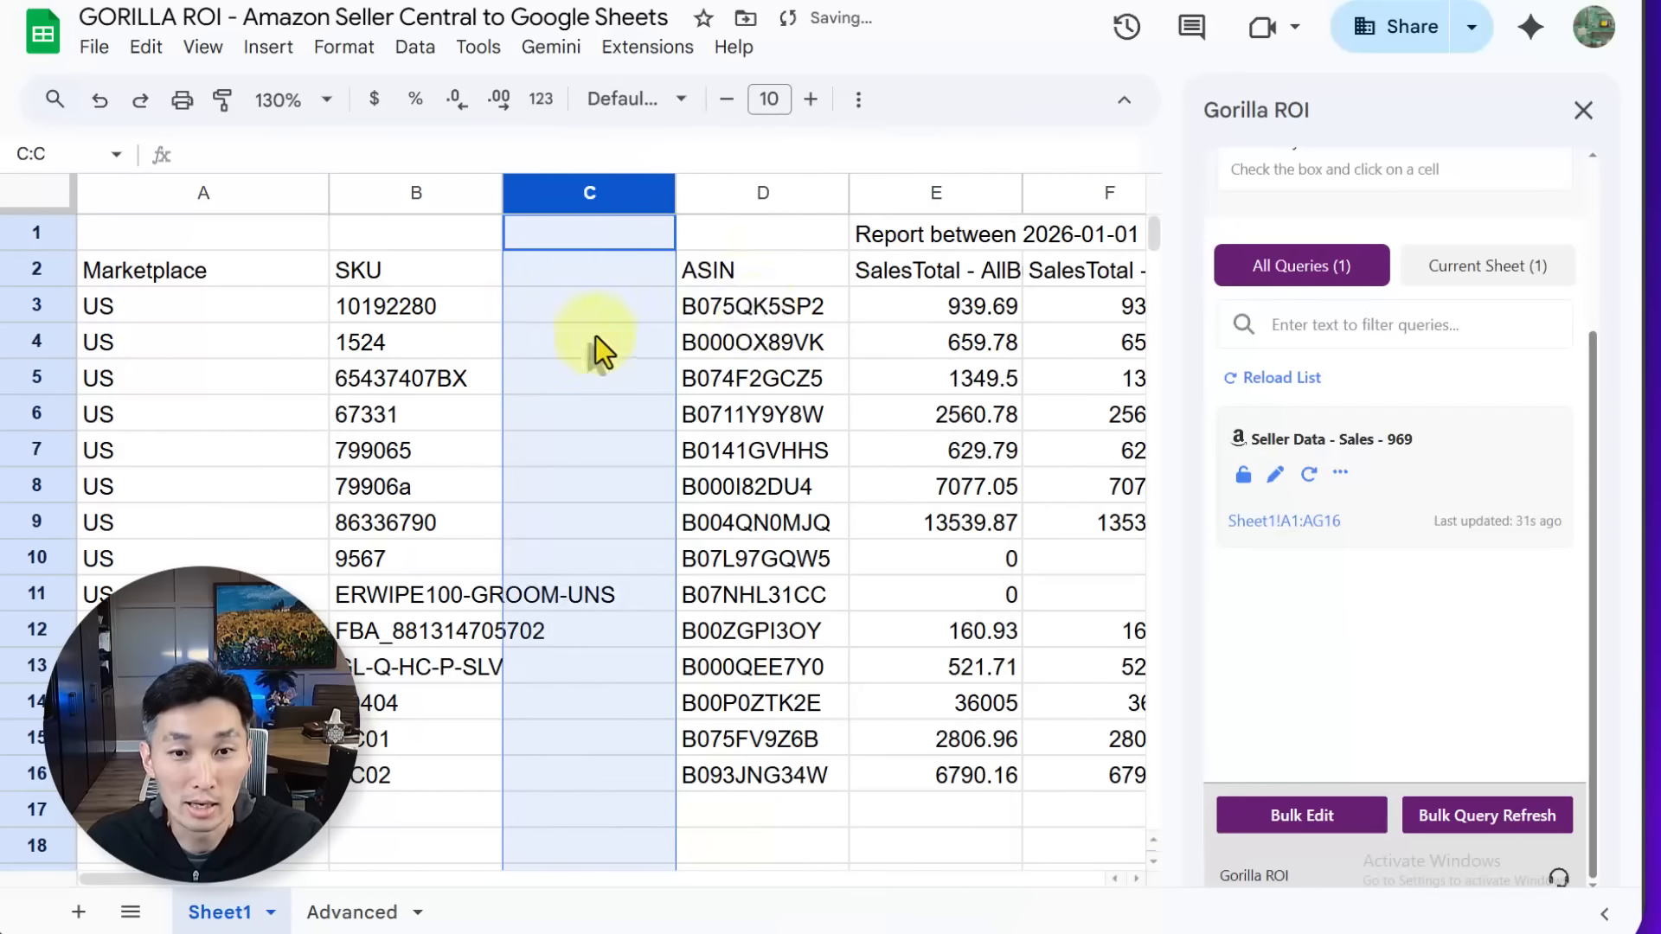
pyautogui.click(593, 282)
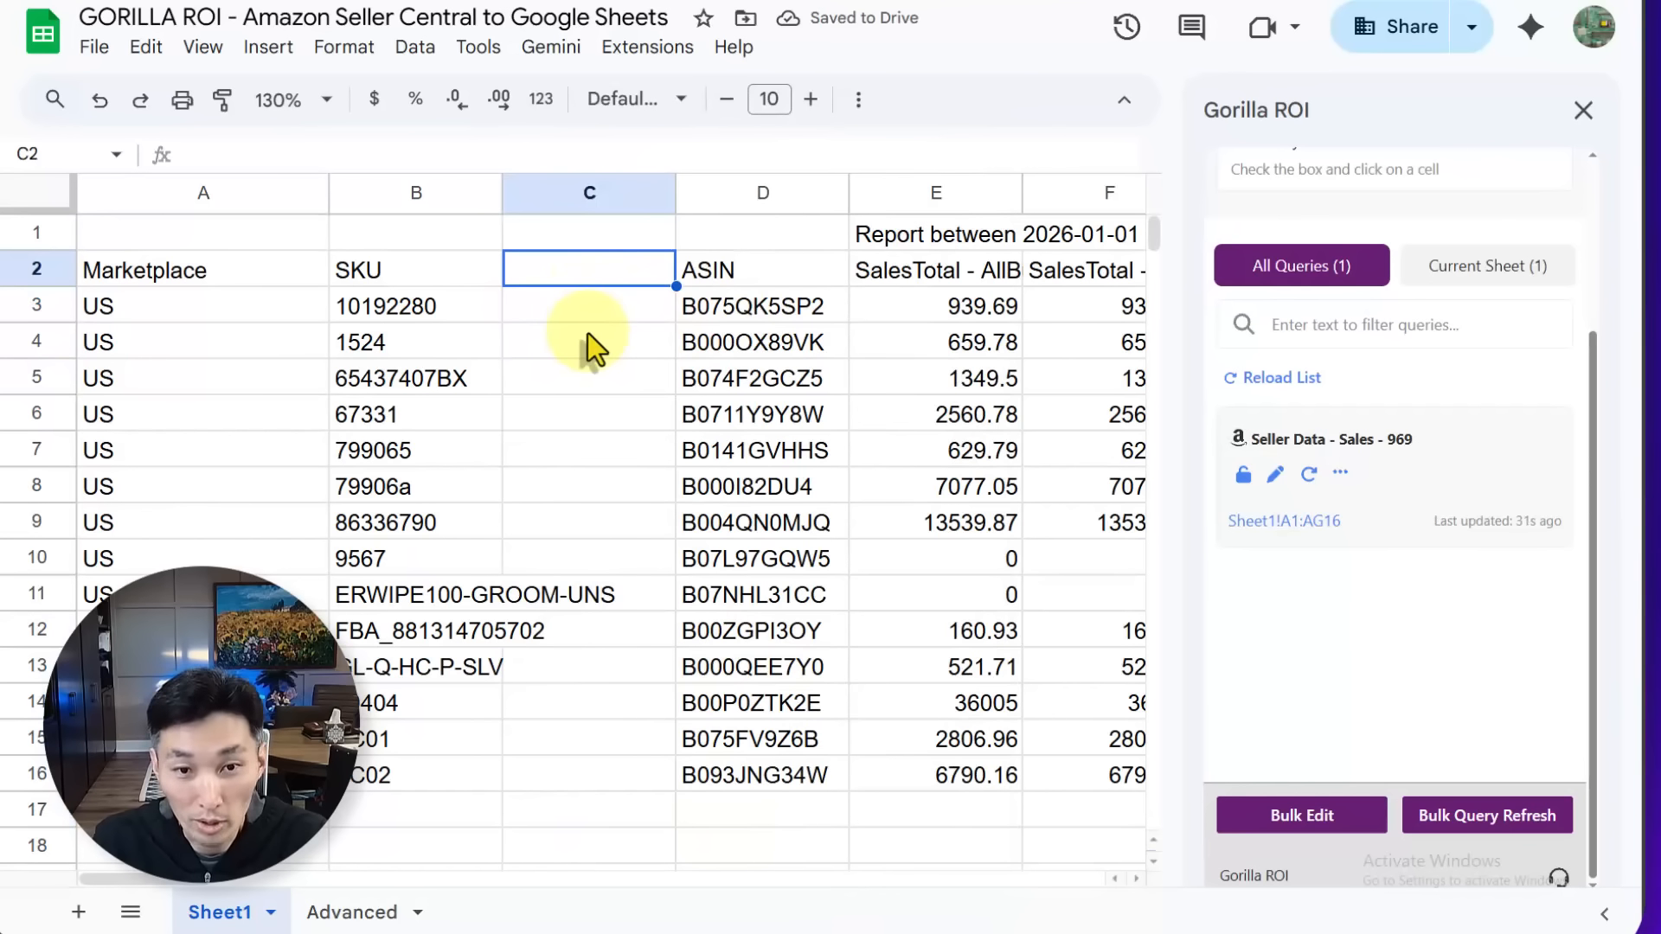
# Enter the formula =E3*F3 in C3, accept the suggested autofill down the column, and check the filled formulas.
pyautogui.press('Down')
pyautogui.write('=')
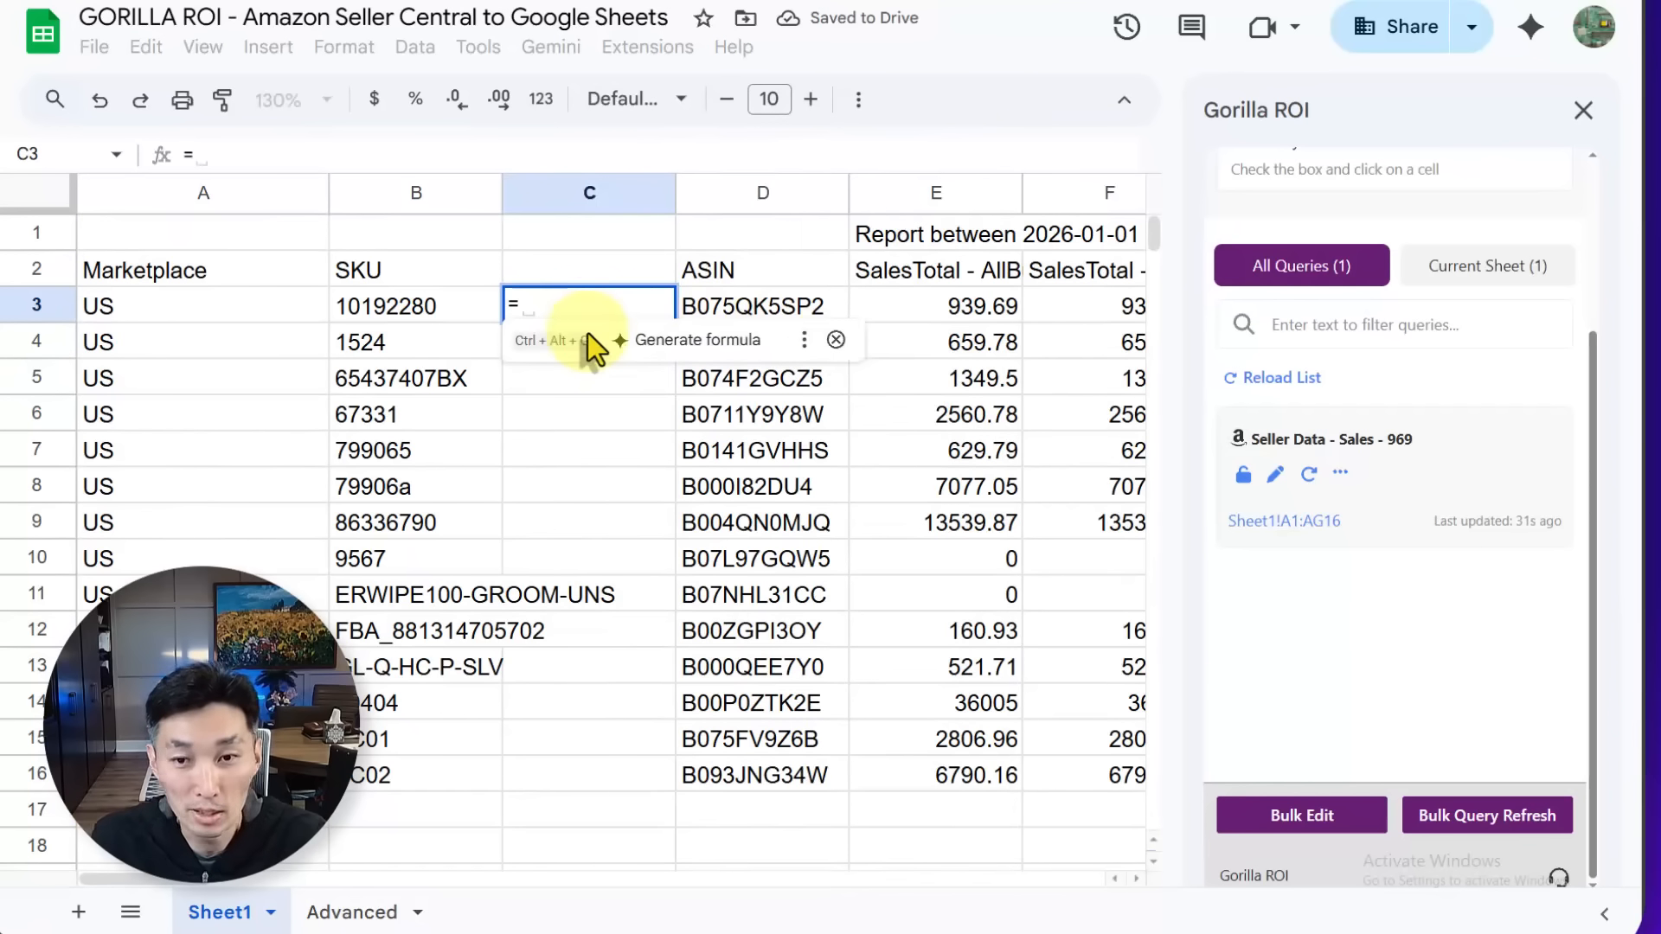
pyautogui.click(962, 311)
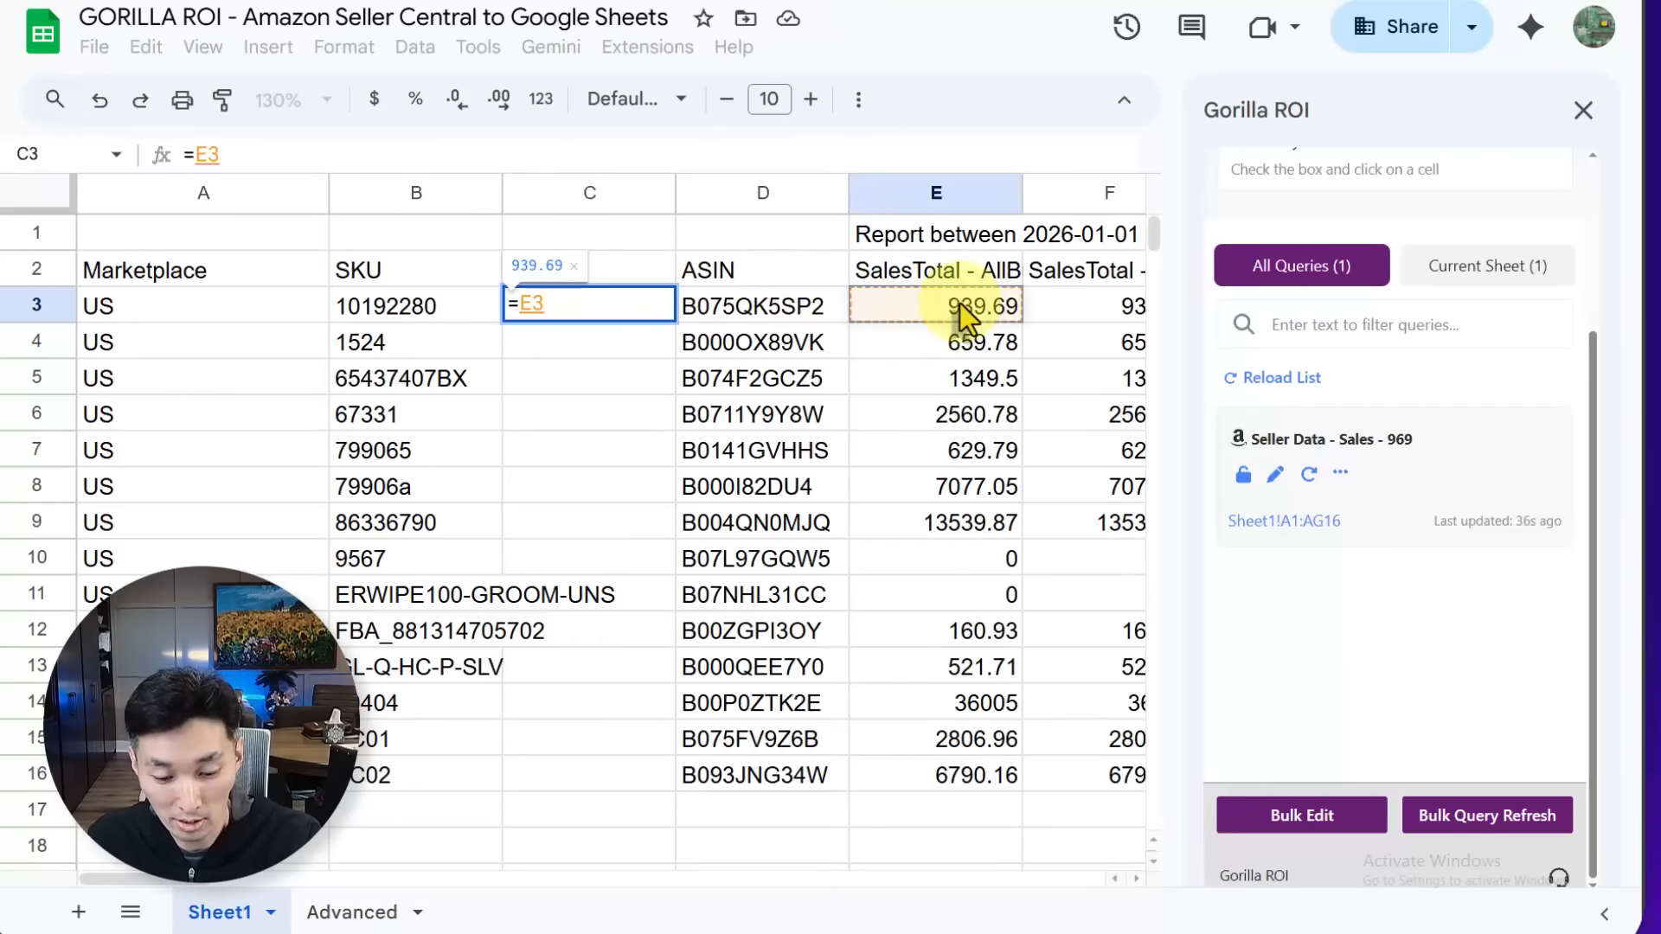
pyautogui.write('*')
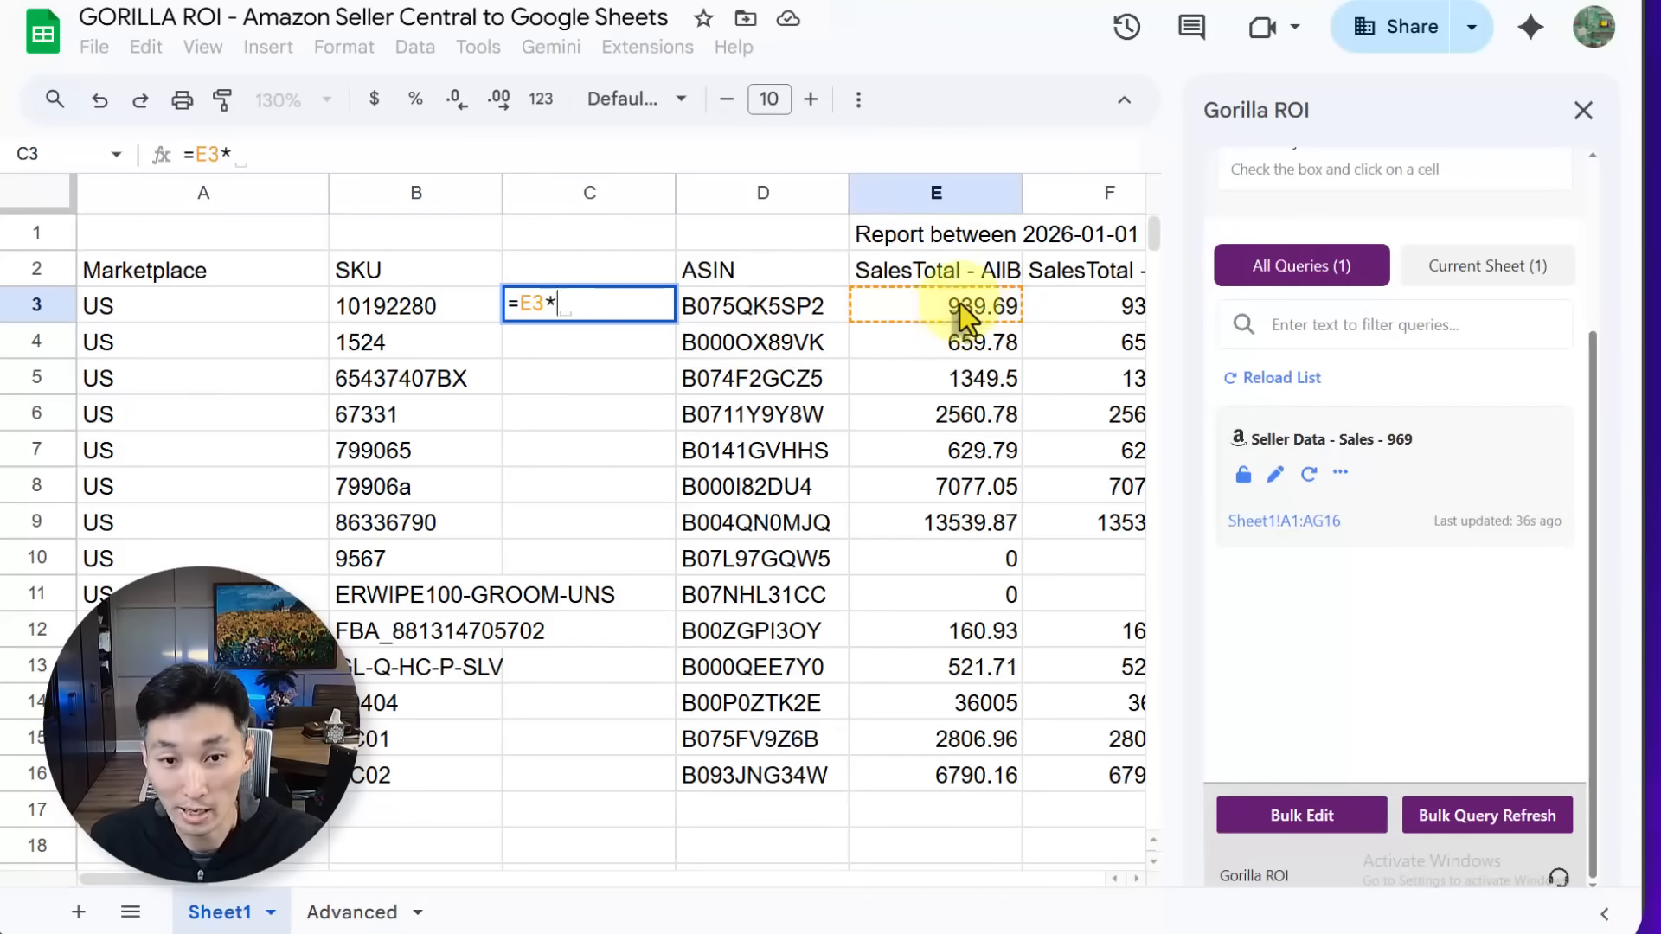
pyautogui.click(1071, 314)
pyautogui.press('Return')
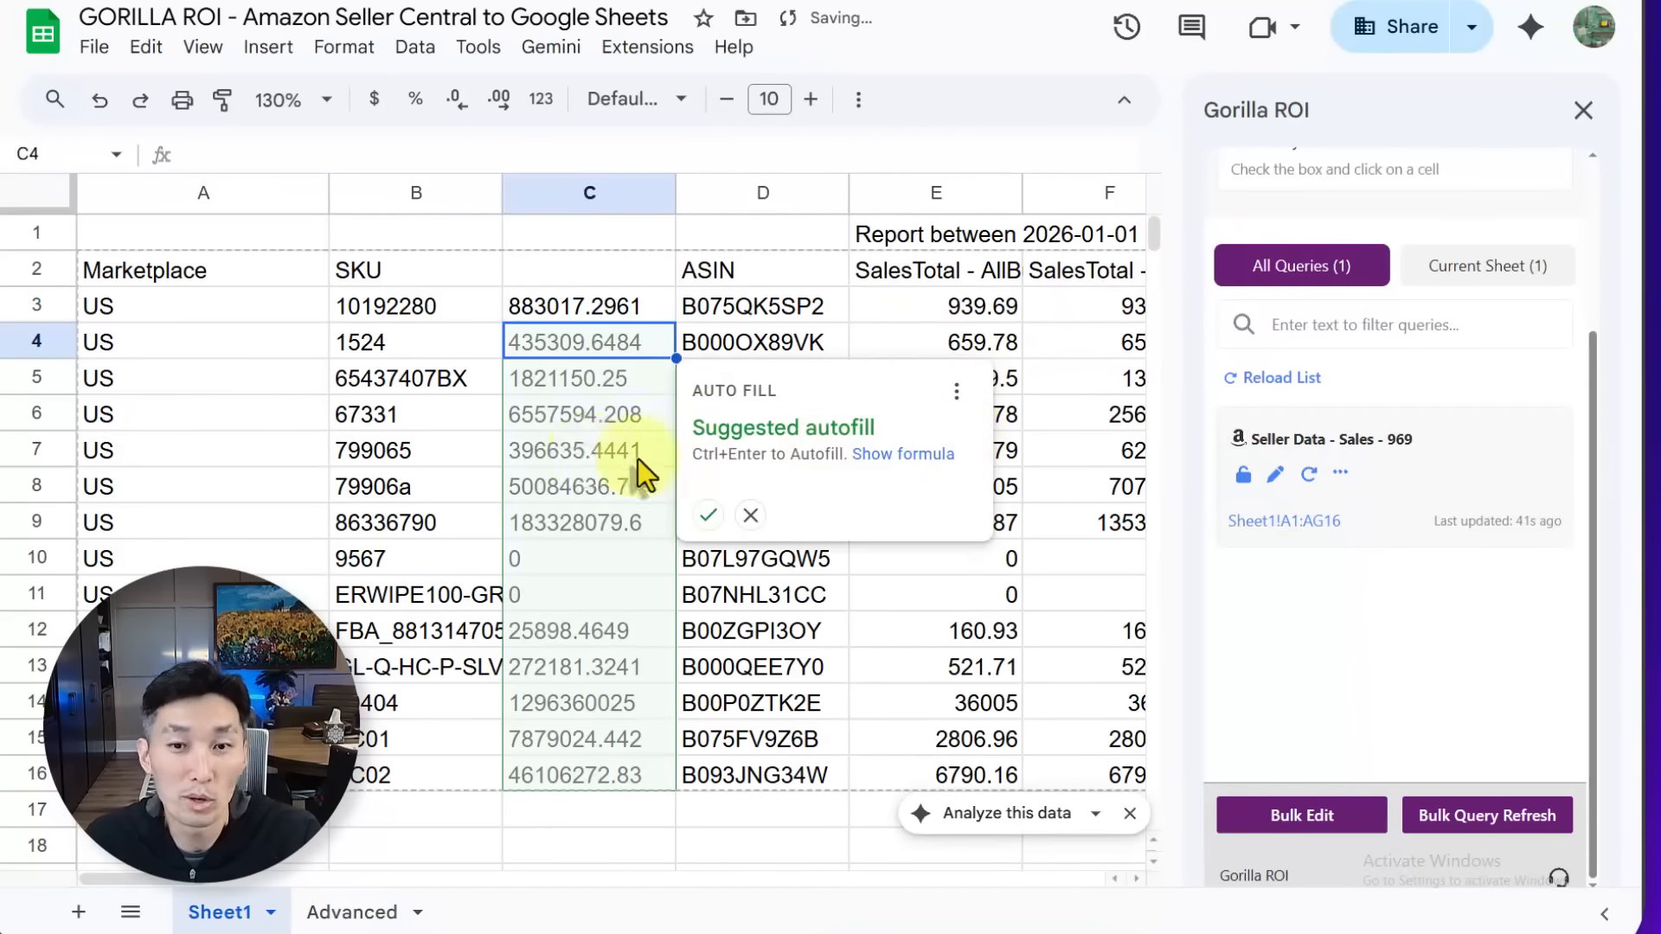
pyautogui.click(708, 516)
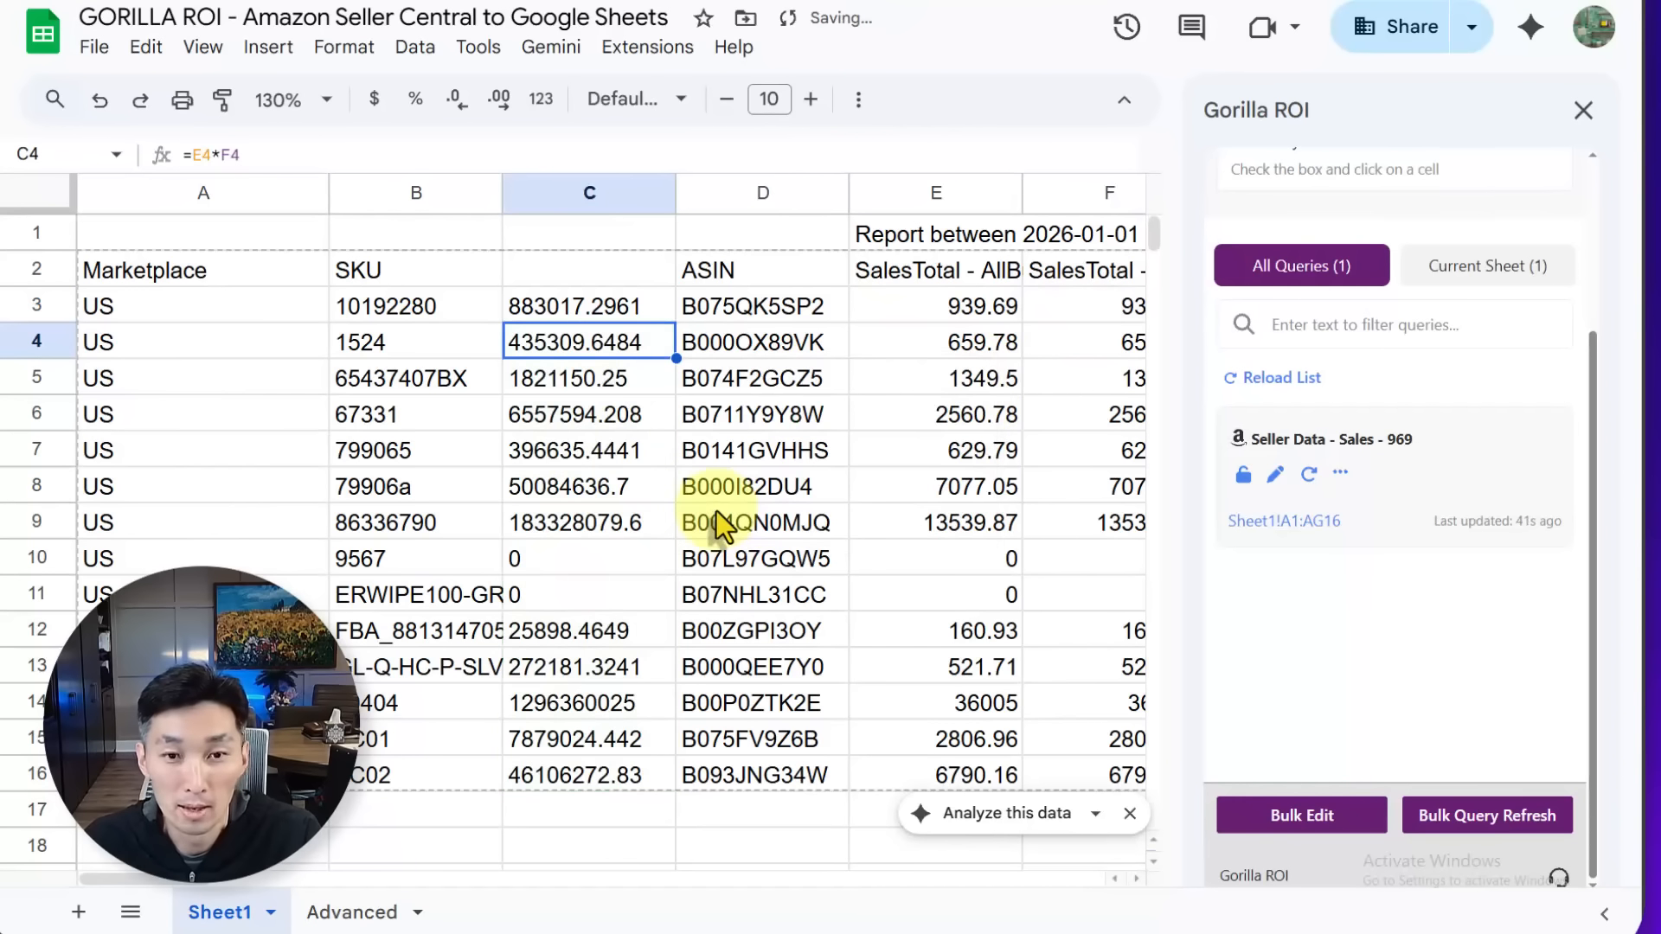
pyautogui.click(527, 310)
pyautogui.click(572, 385)
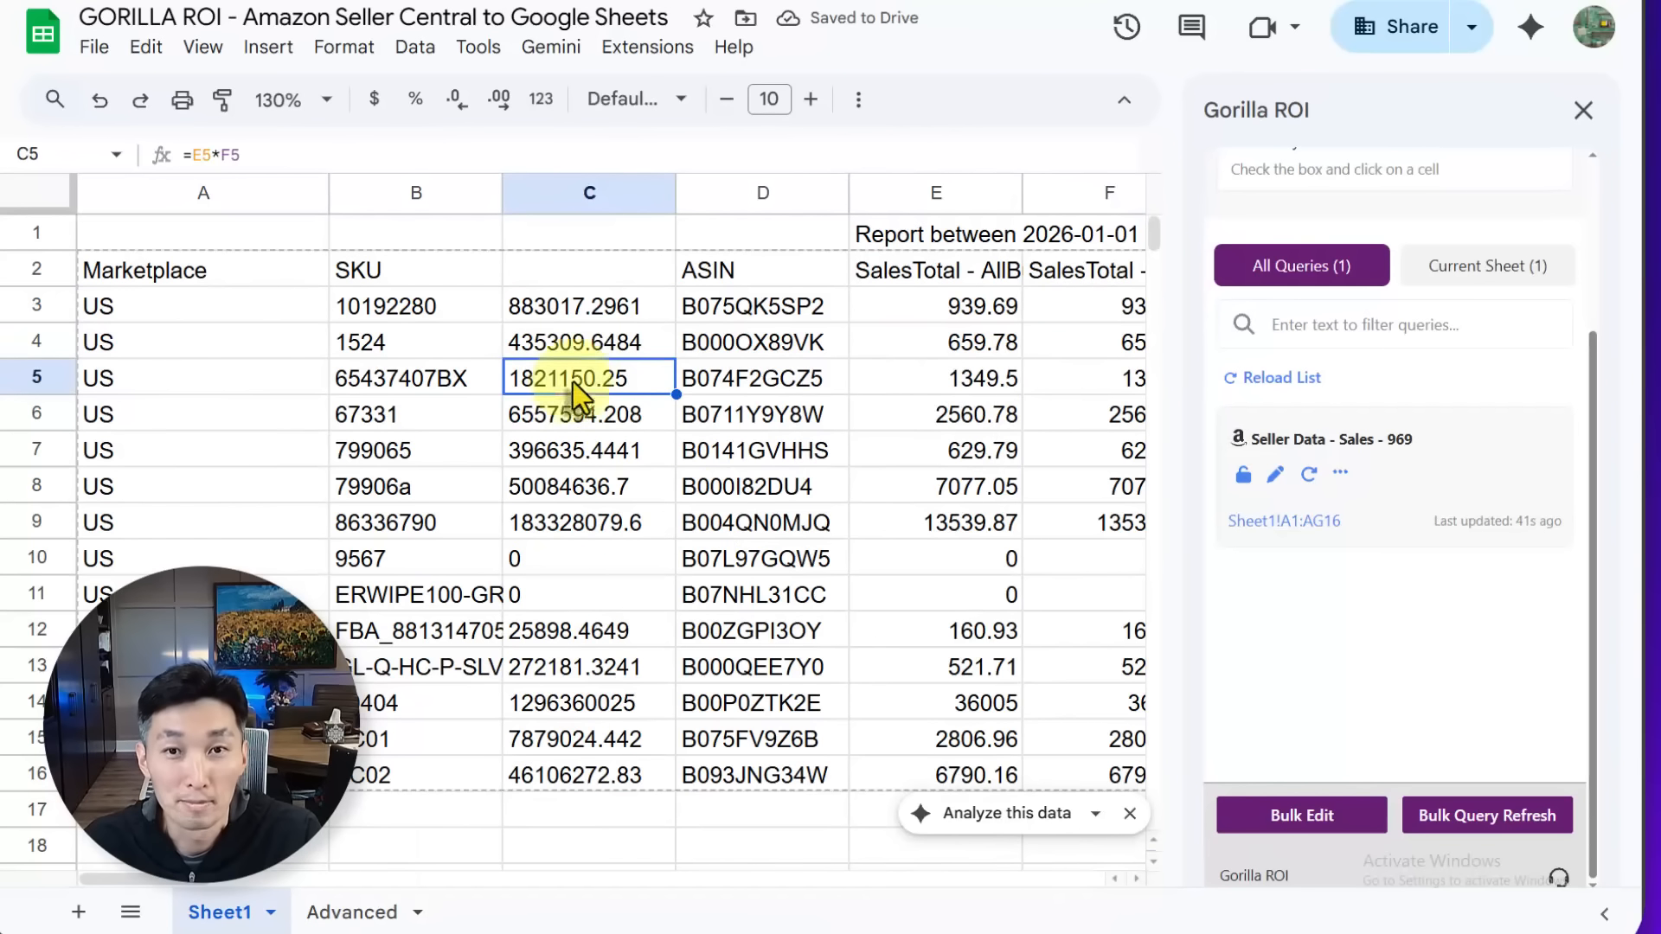
pyautogui.click(585, 318)
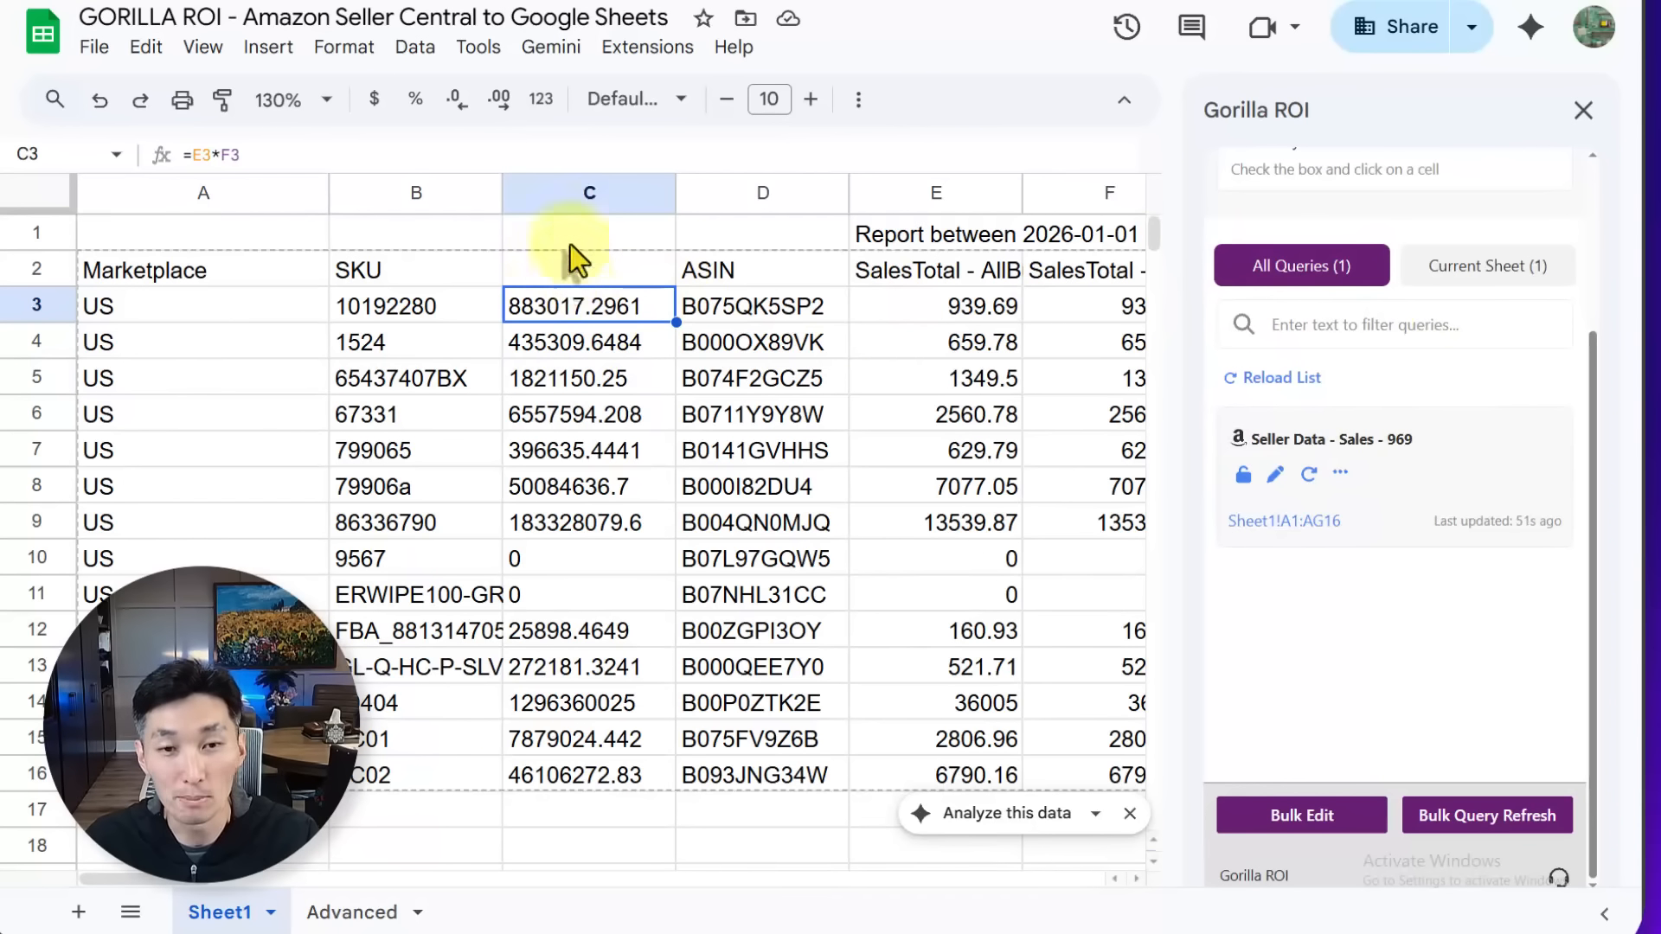
# Undo the autofill, the C3 formula and the inserted column.
pyautogui.hotkey('ctrl', 'z')
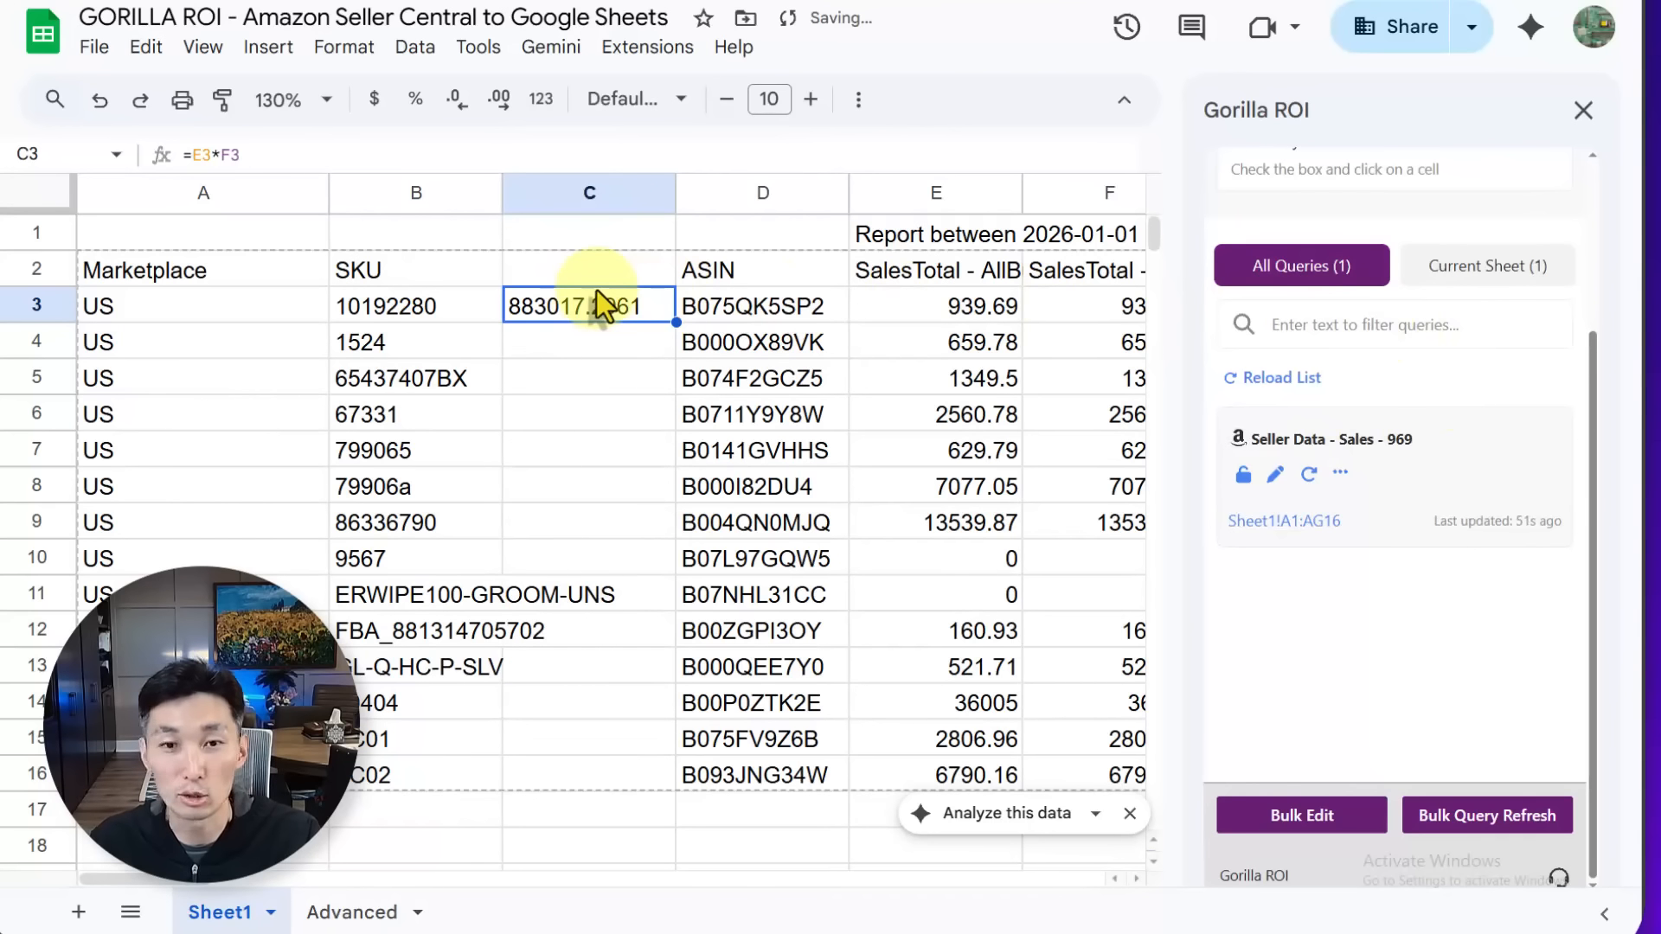
pyautogui.hotkey('ctrl', 'z')
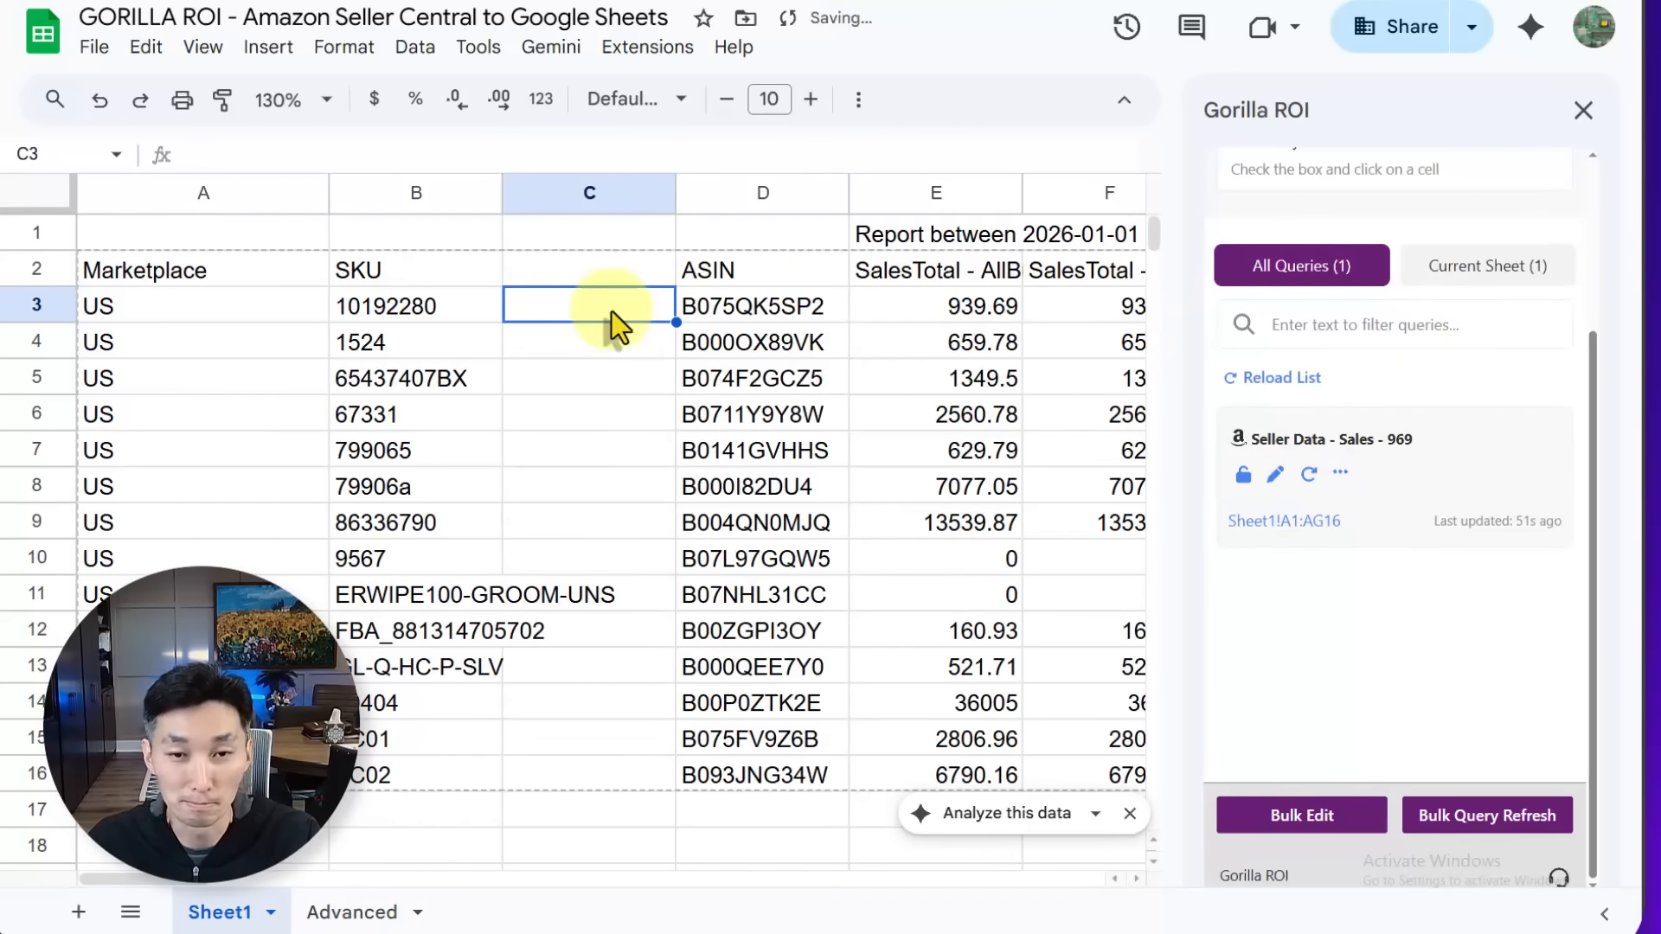
pyautogui.hotkey('ctrl', 'z')
pyautogui.click(610, 270)
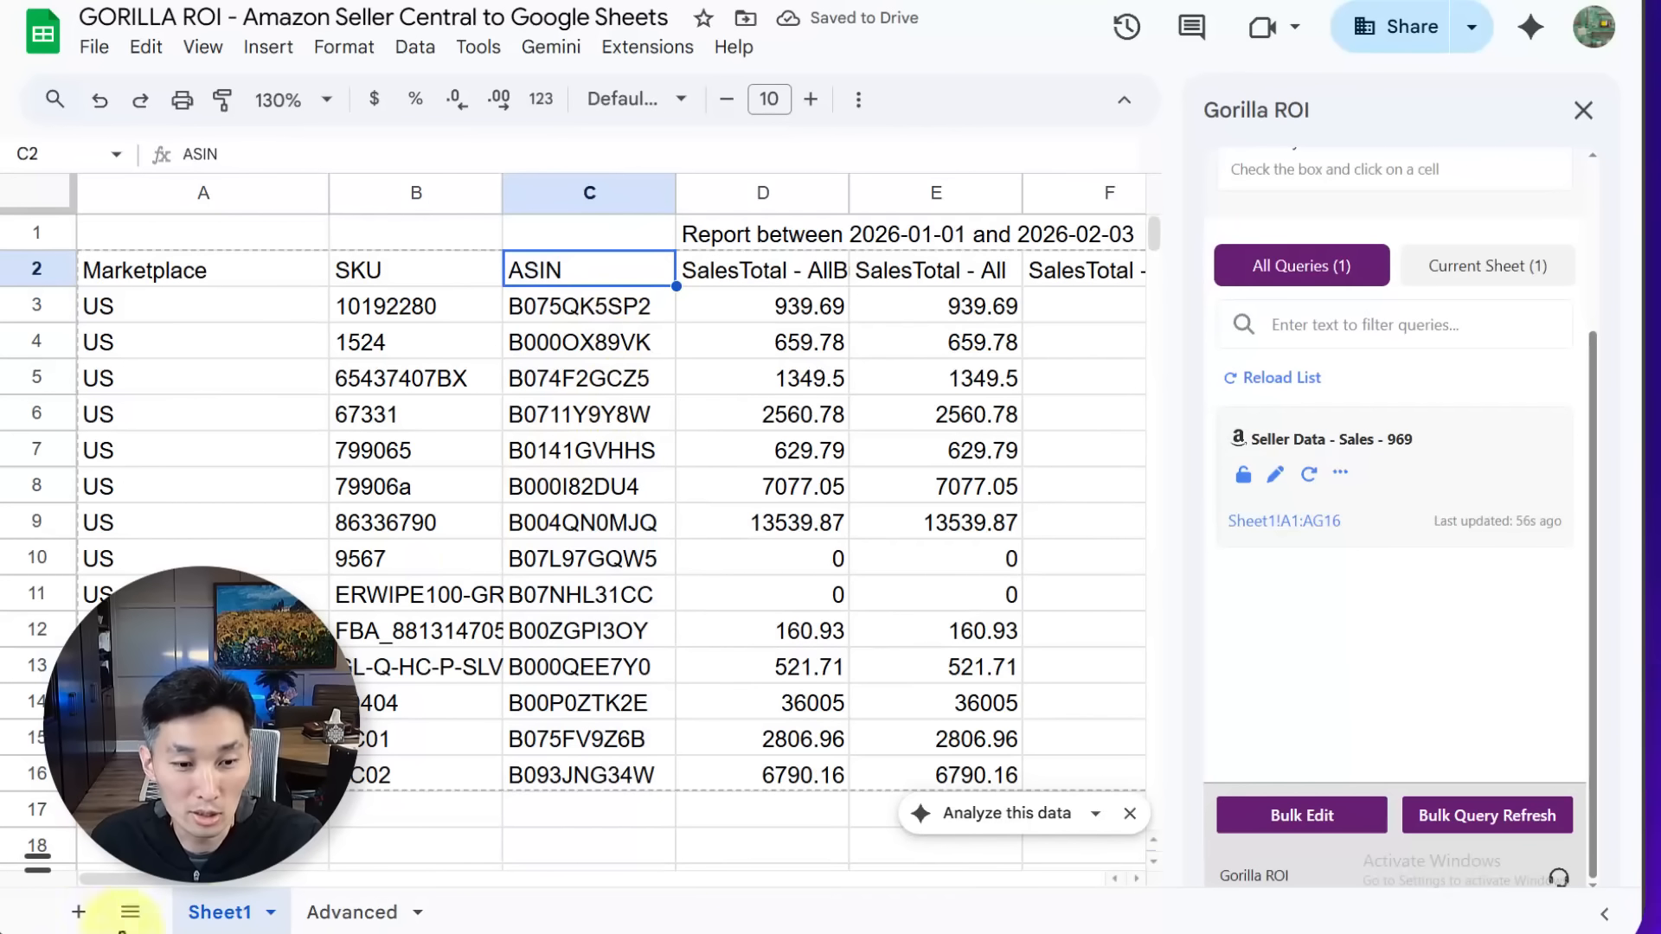
# Rename Sheet1 as sales.
pyautogui.doubleClick(219, 913)
pyautogui.write('sales')
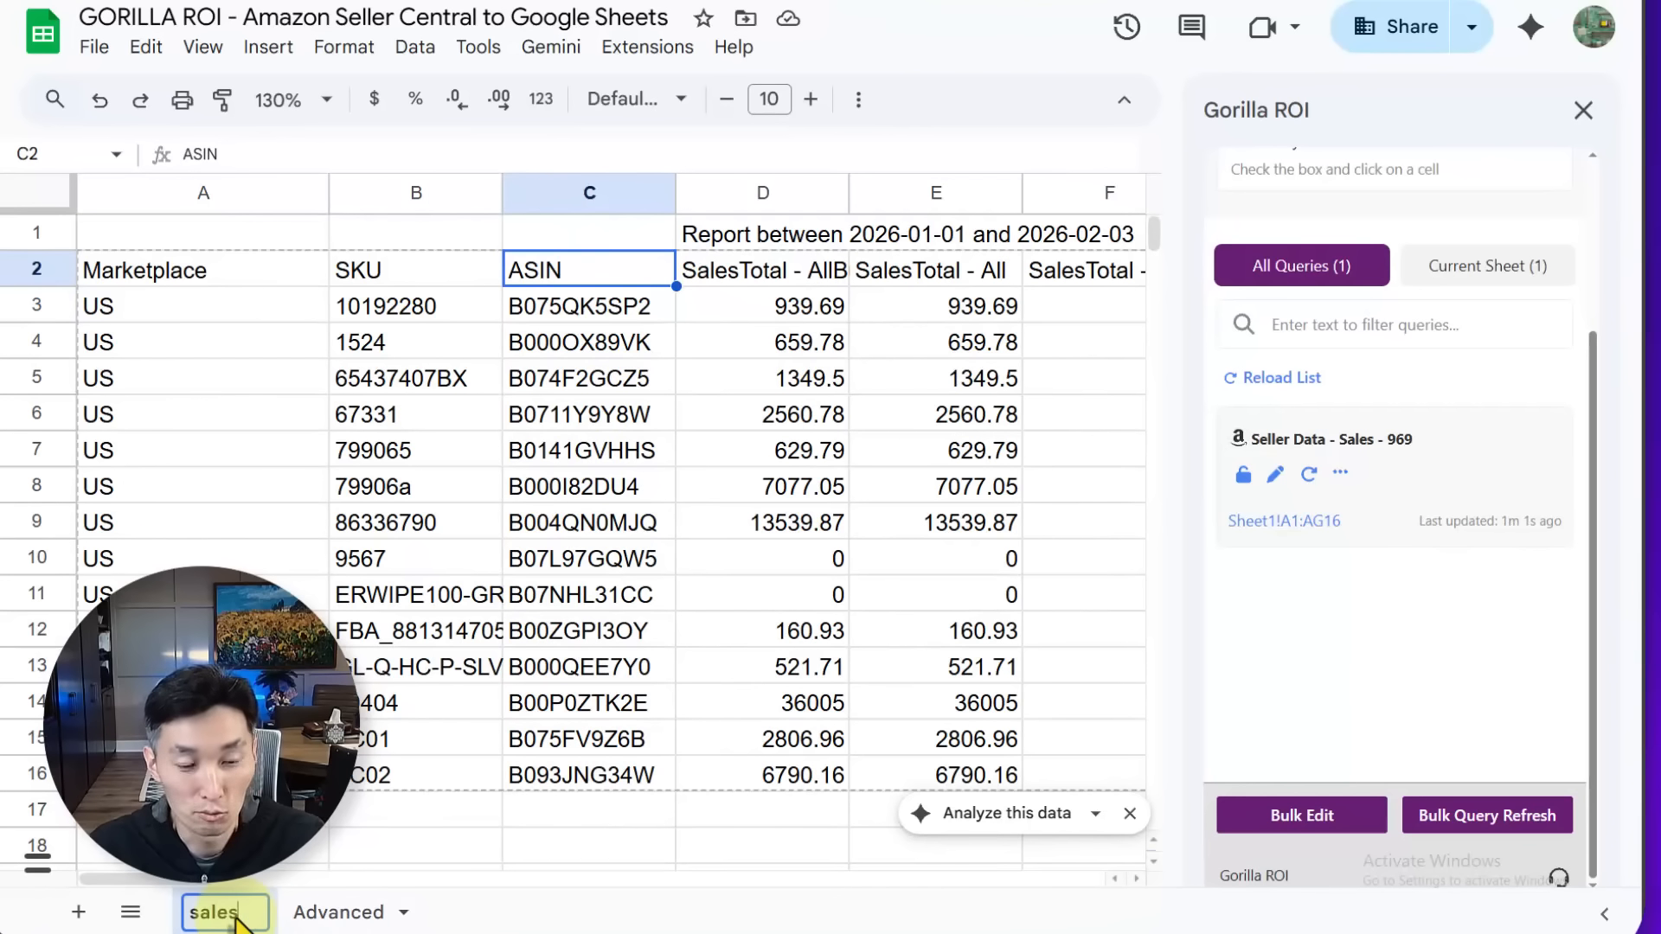
pyautogui.press('Return')
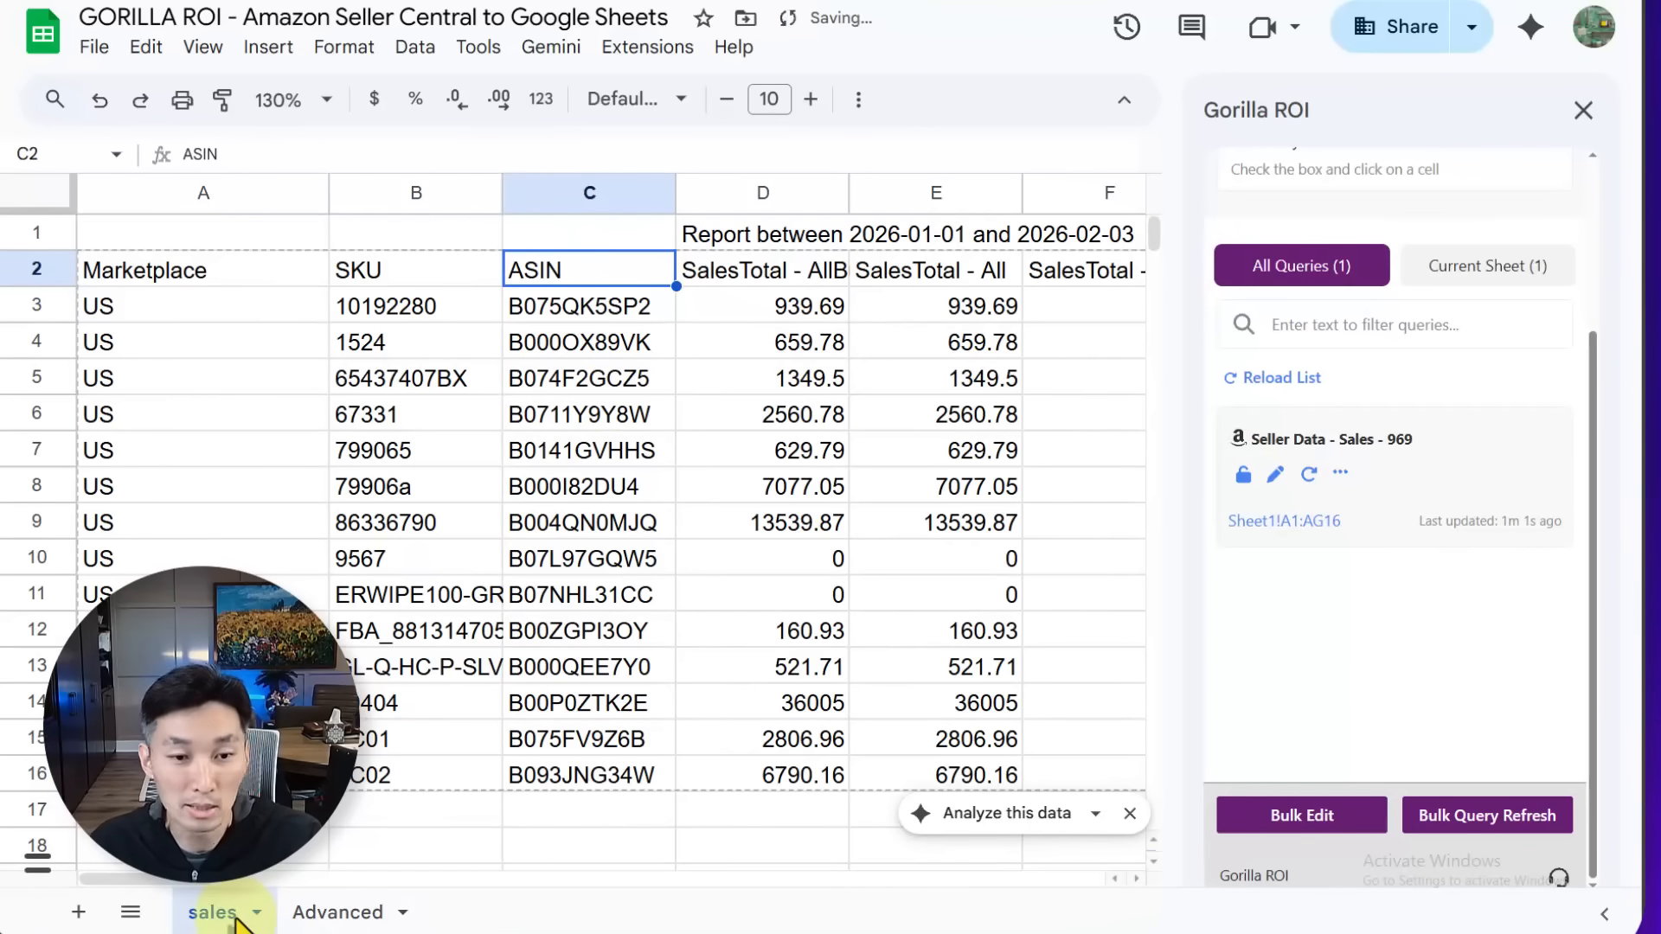
# Examine the empty rows below the sales report and the SKUs in B3:B16.
pyautogui.click(239, 702)
pyautogui.click(244, 595)
pyautogui.scroll(-2, 243, 623)
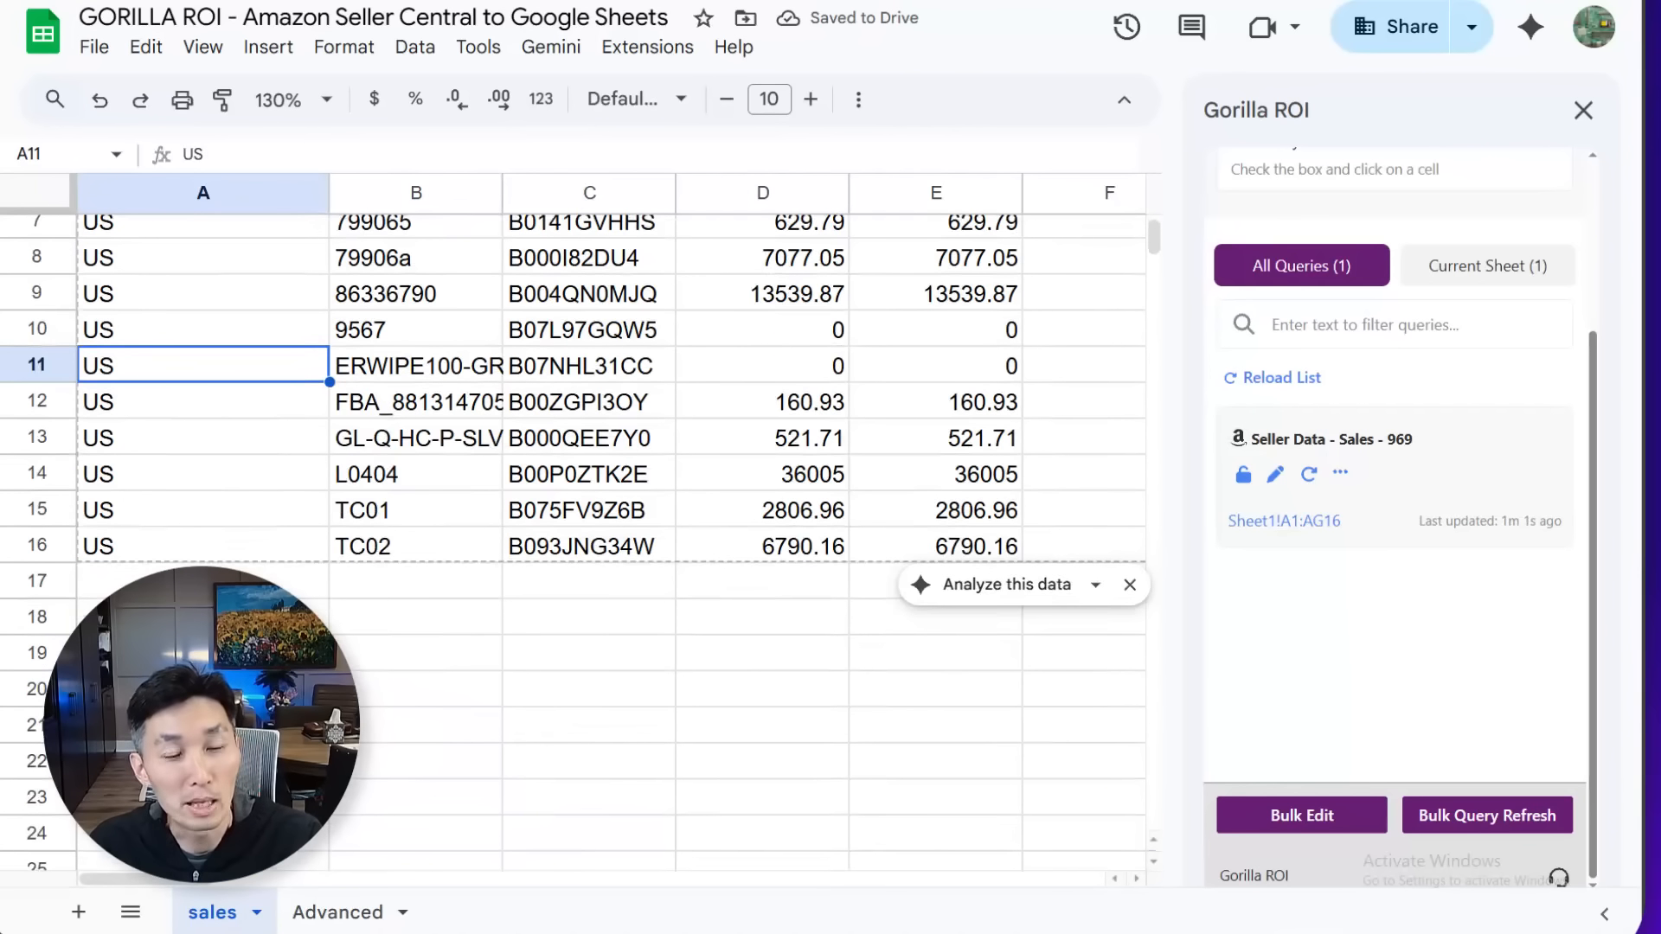
pyautogui.click(242, 654)
pyautogui.scroll(-3, 242, 654)
pyautogui.scroll(5, 605, 519)
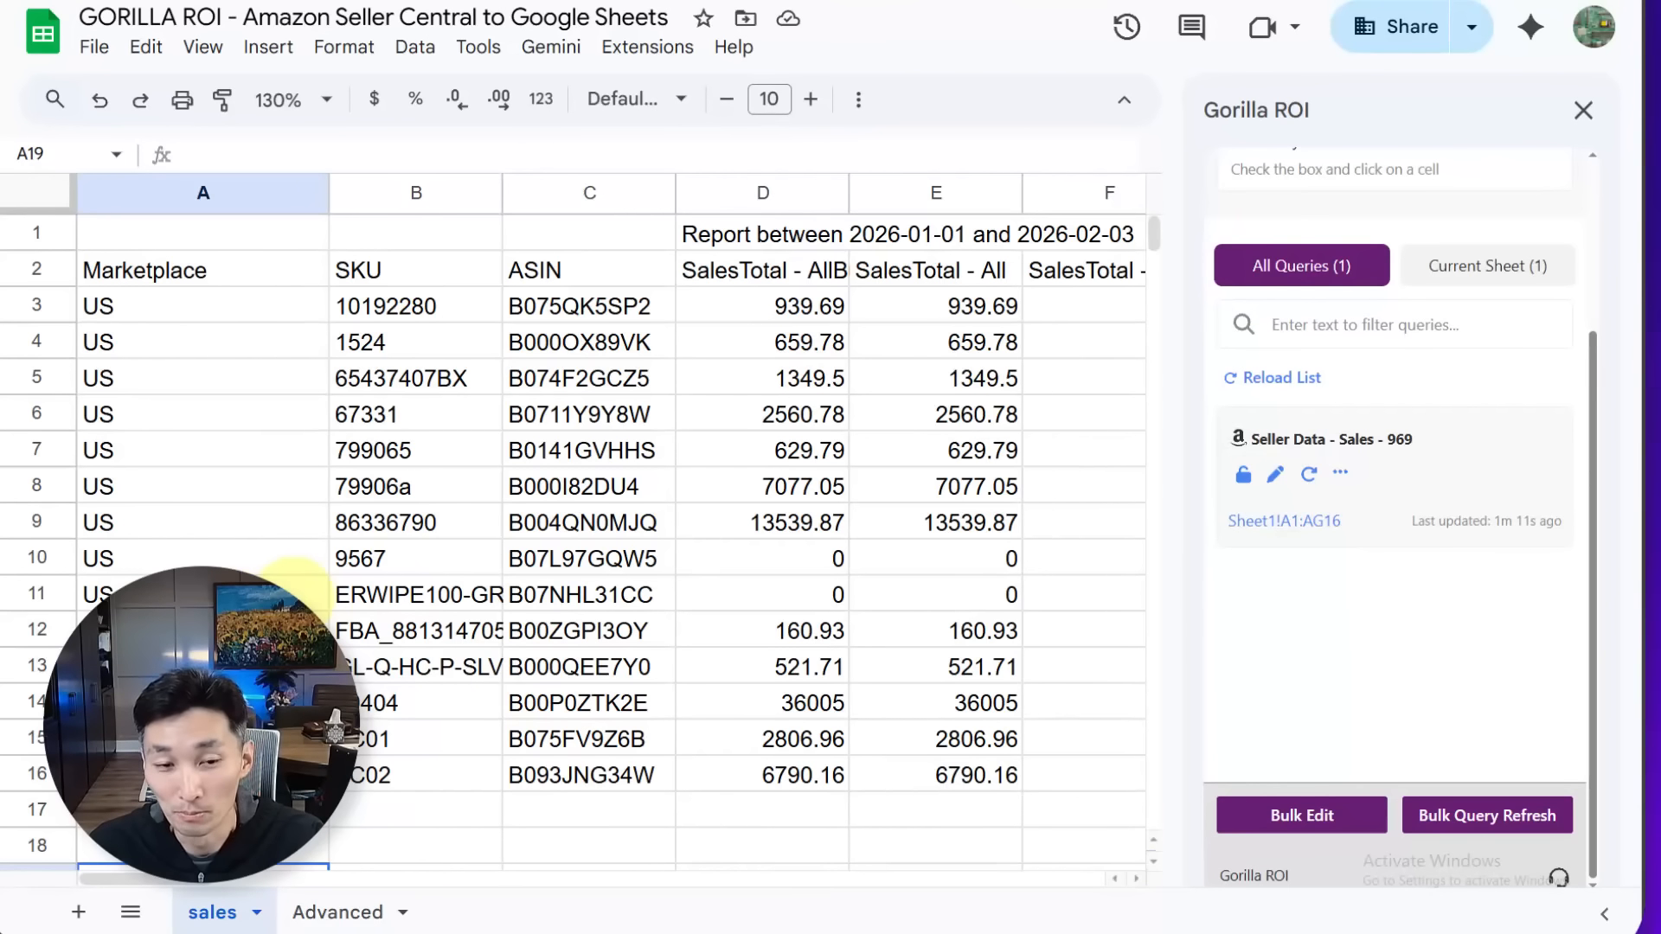
pyautogui.scroll(-4, 294, 602)
pyautogui.click(216, 682)
pyautogui.click(185, 537)
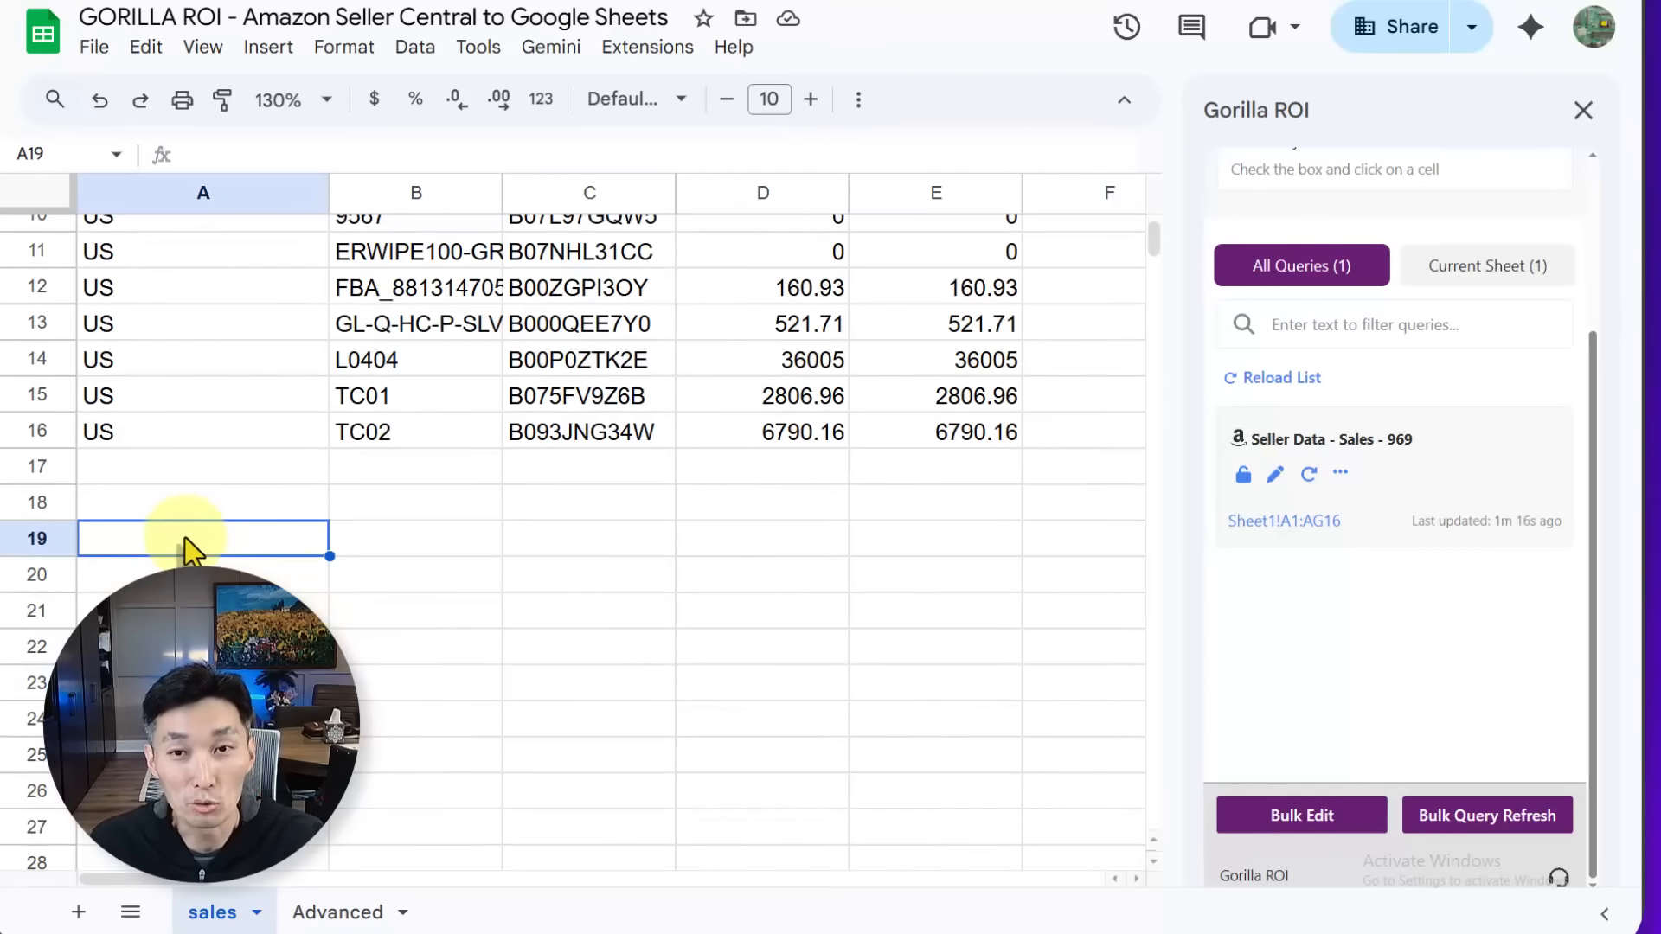
pyautogui.scroll(3, 184, 537)
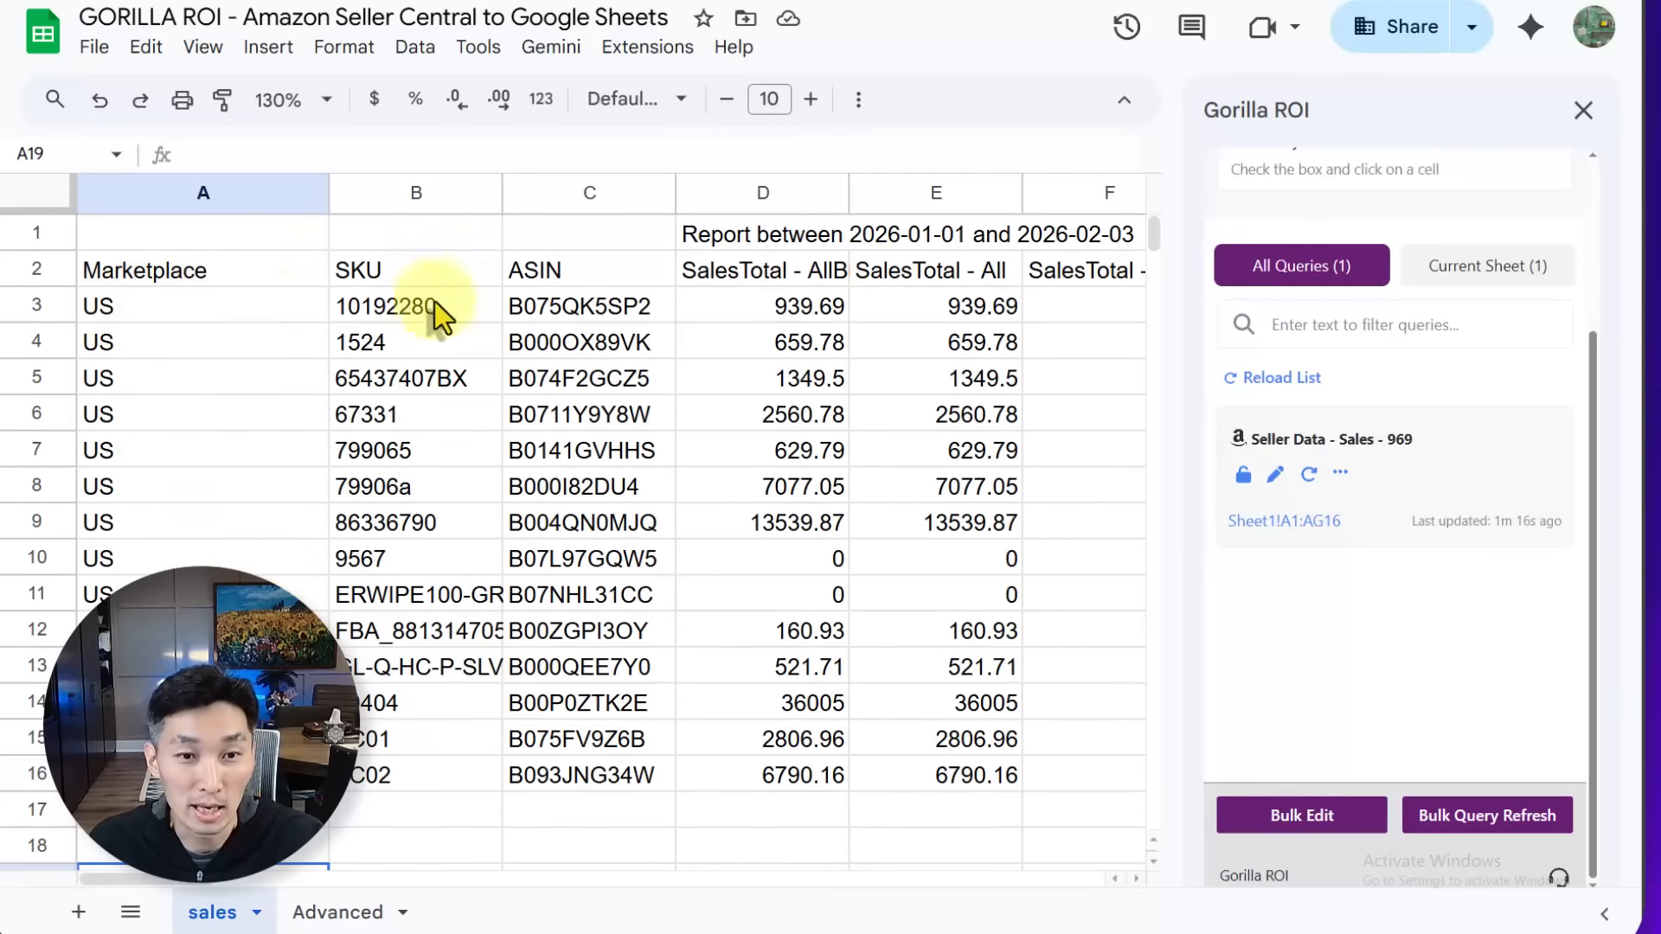
pyautogui.moveTo(434, 305); pyautogui.dragTo(413, 778)
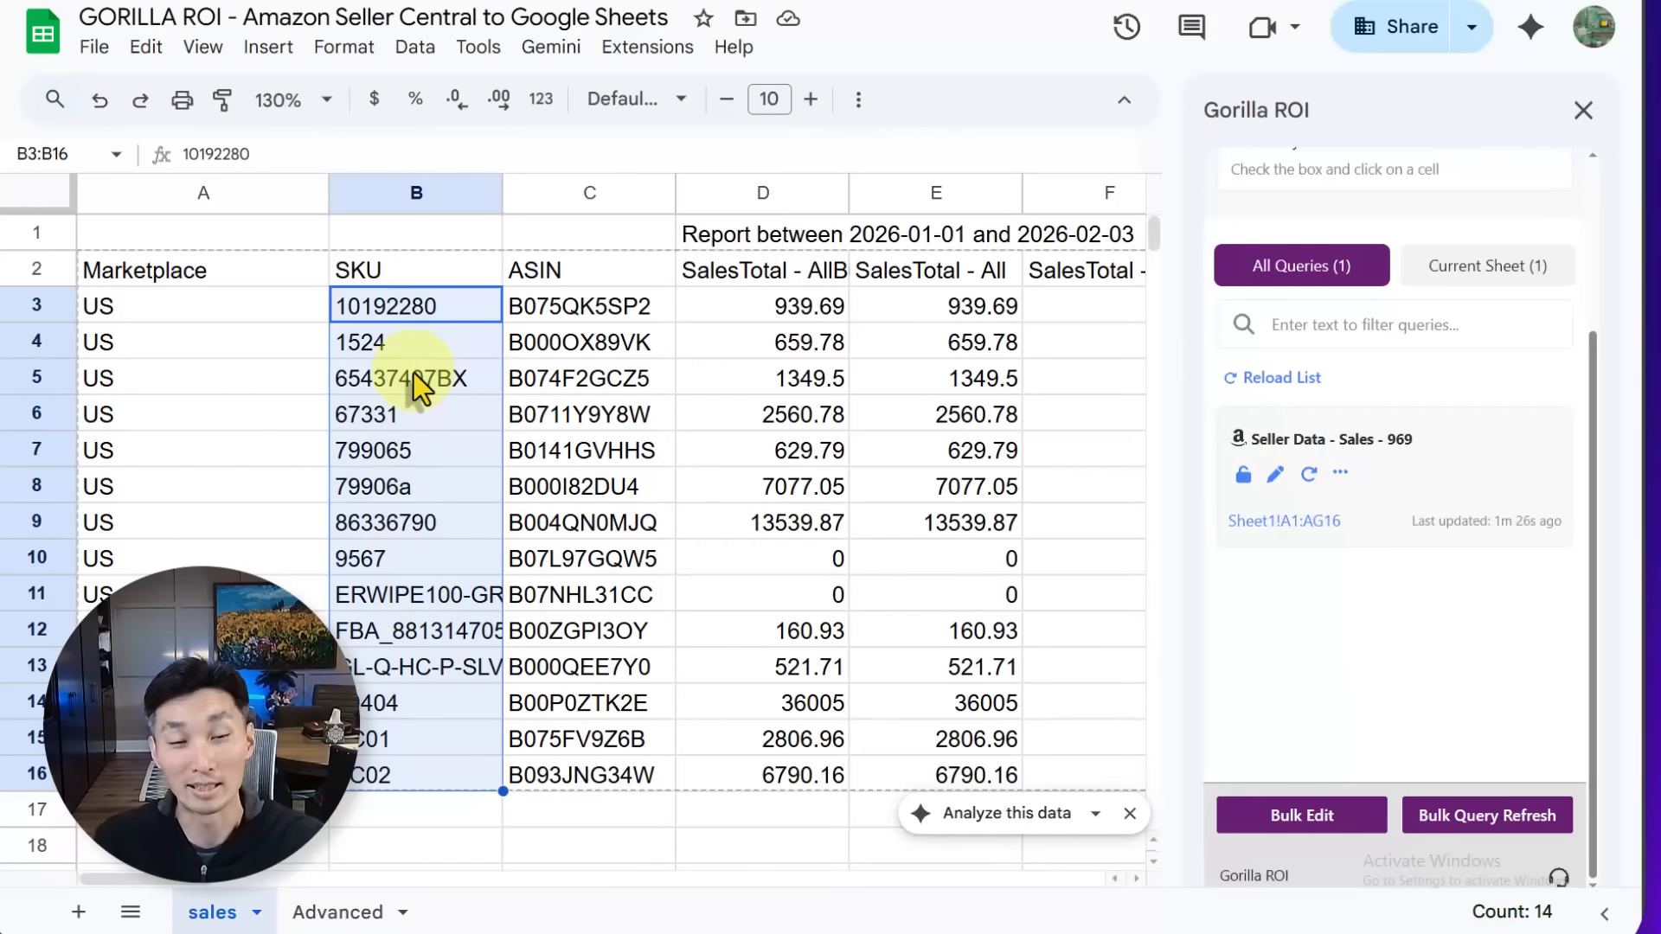
pyautogui.click(408, 415)
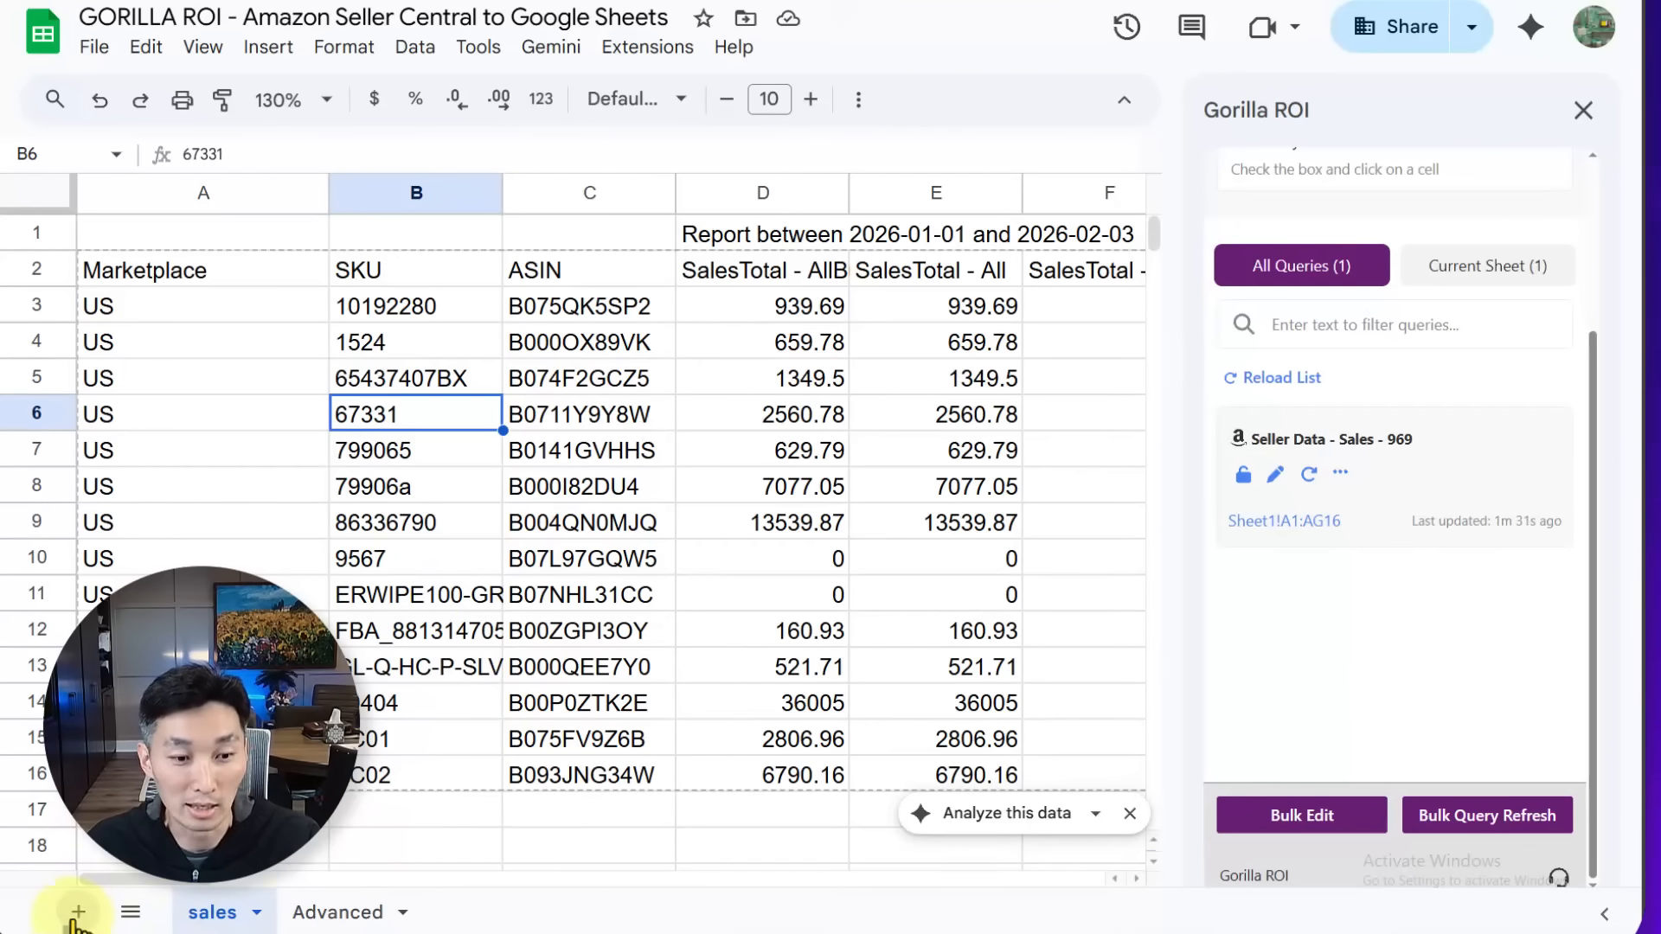
# Add a new sheet after the sales sheet and name it inventory.
pyautogui.doubleClick(307, 915)
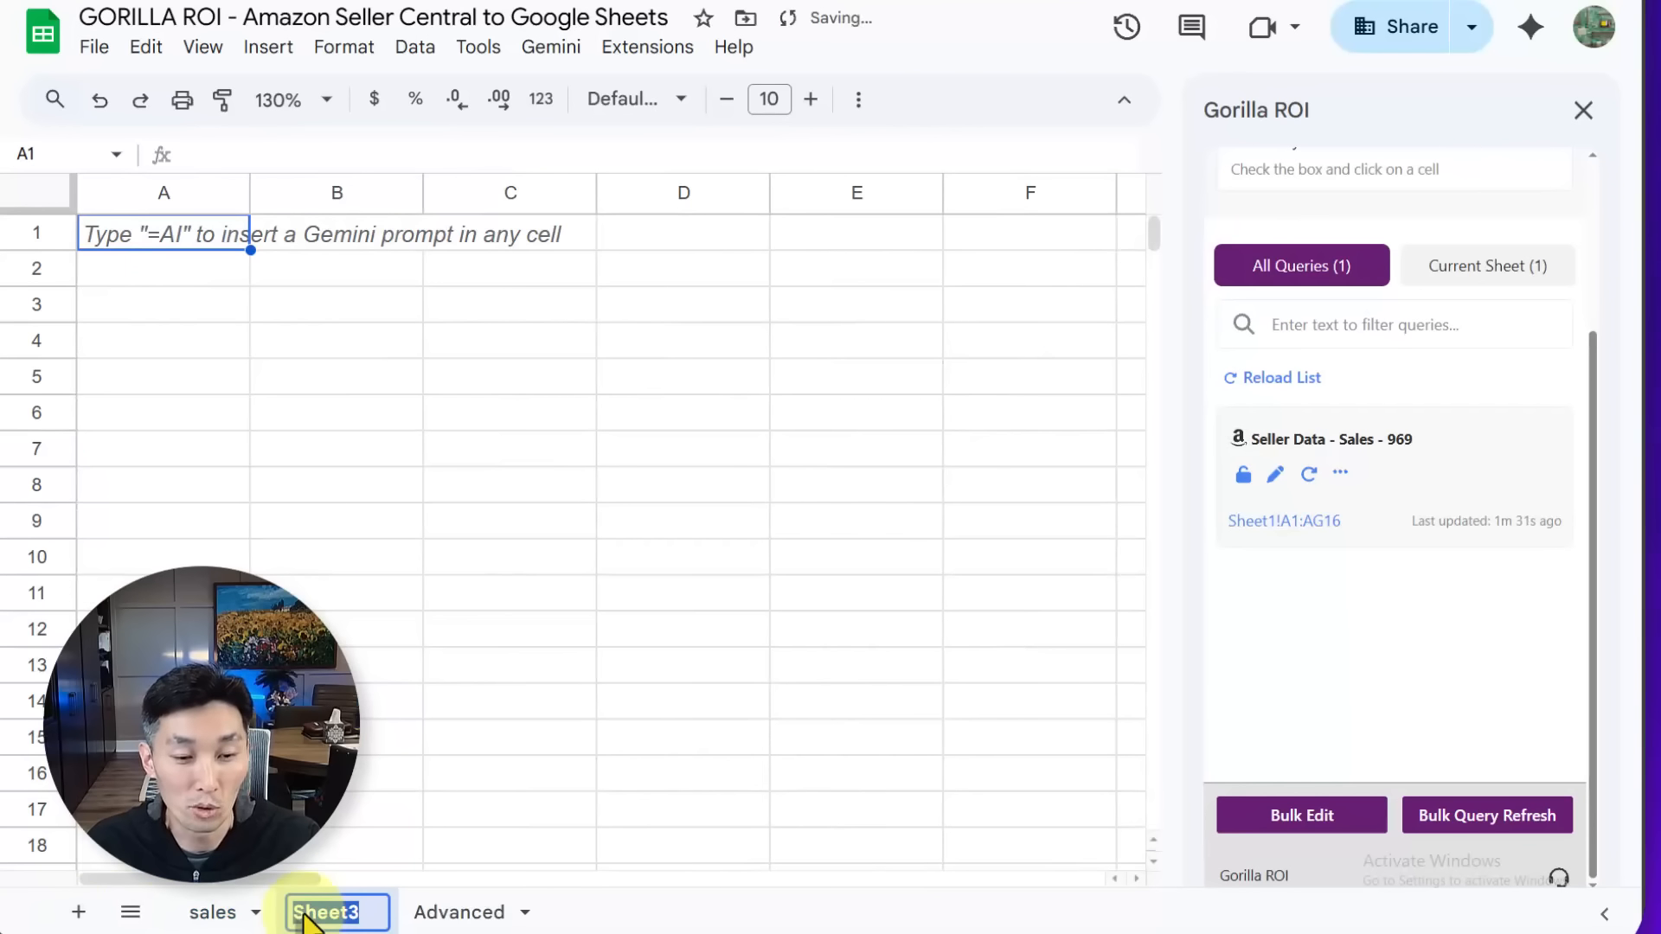
pyautogui.write('inventory')
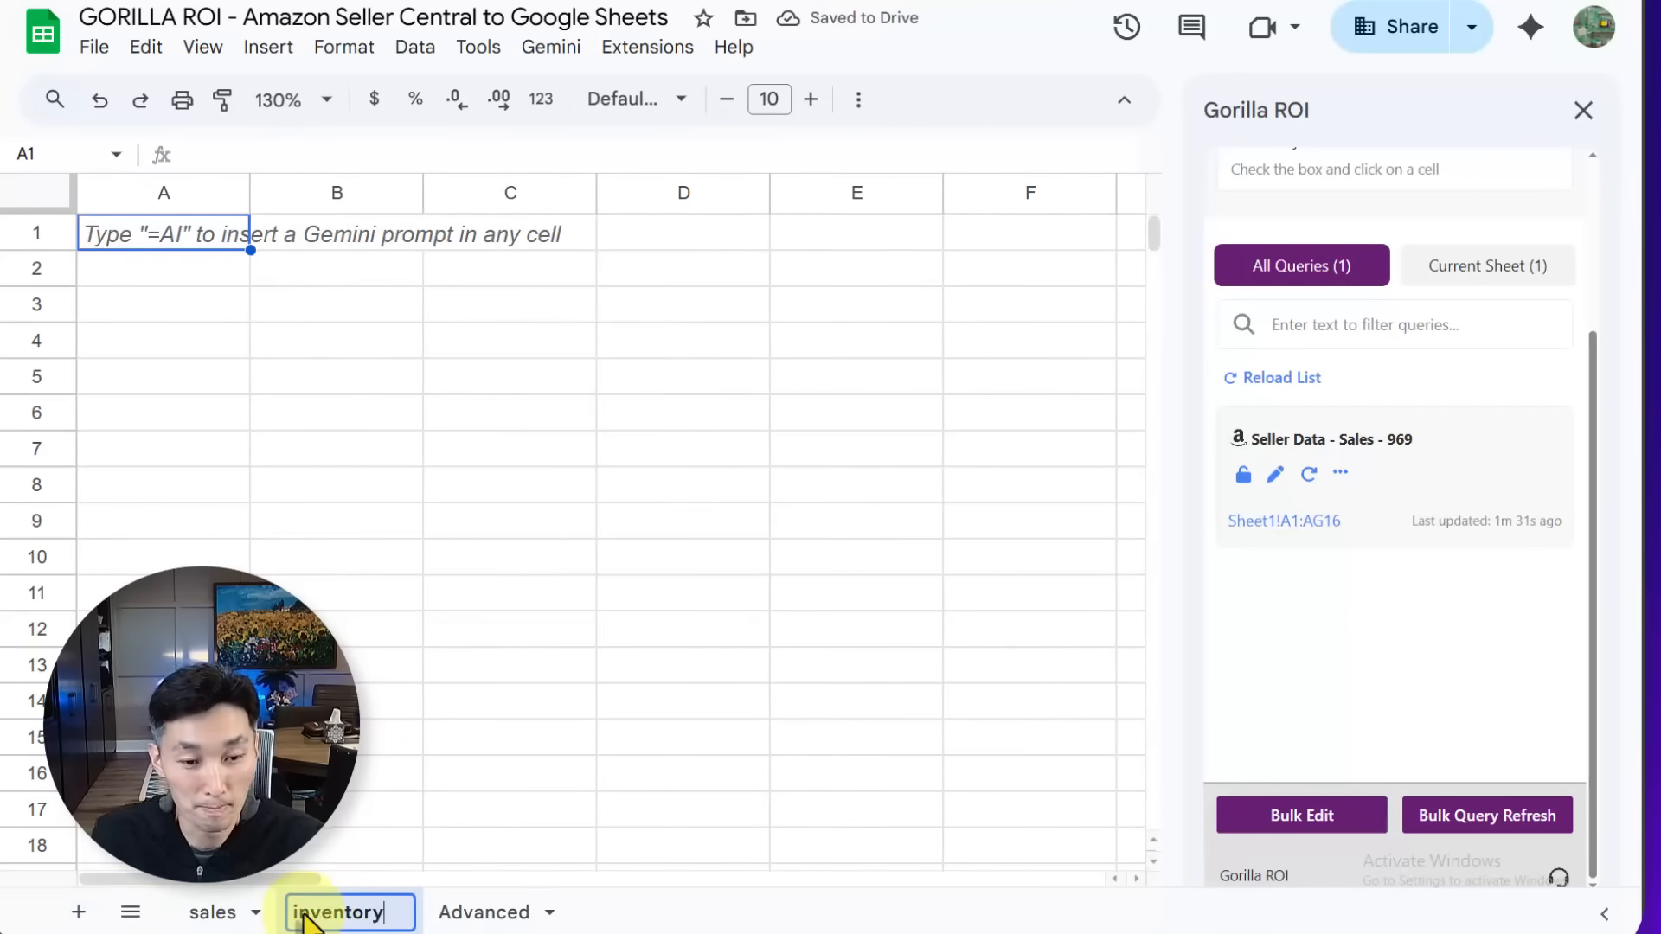
pyautogui.press('Return')
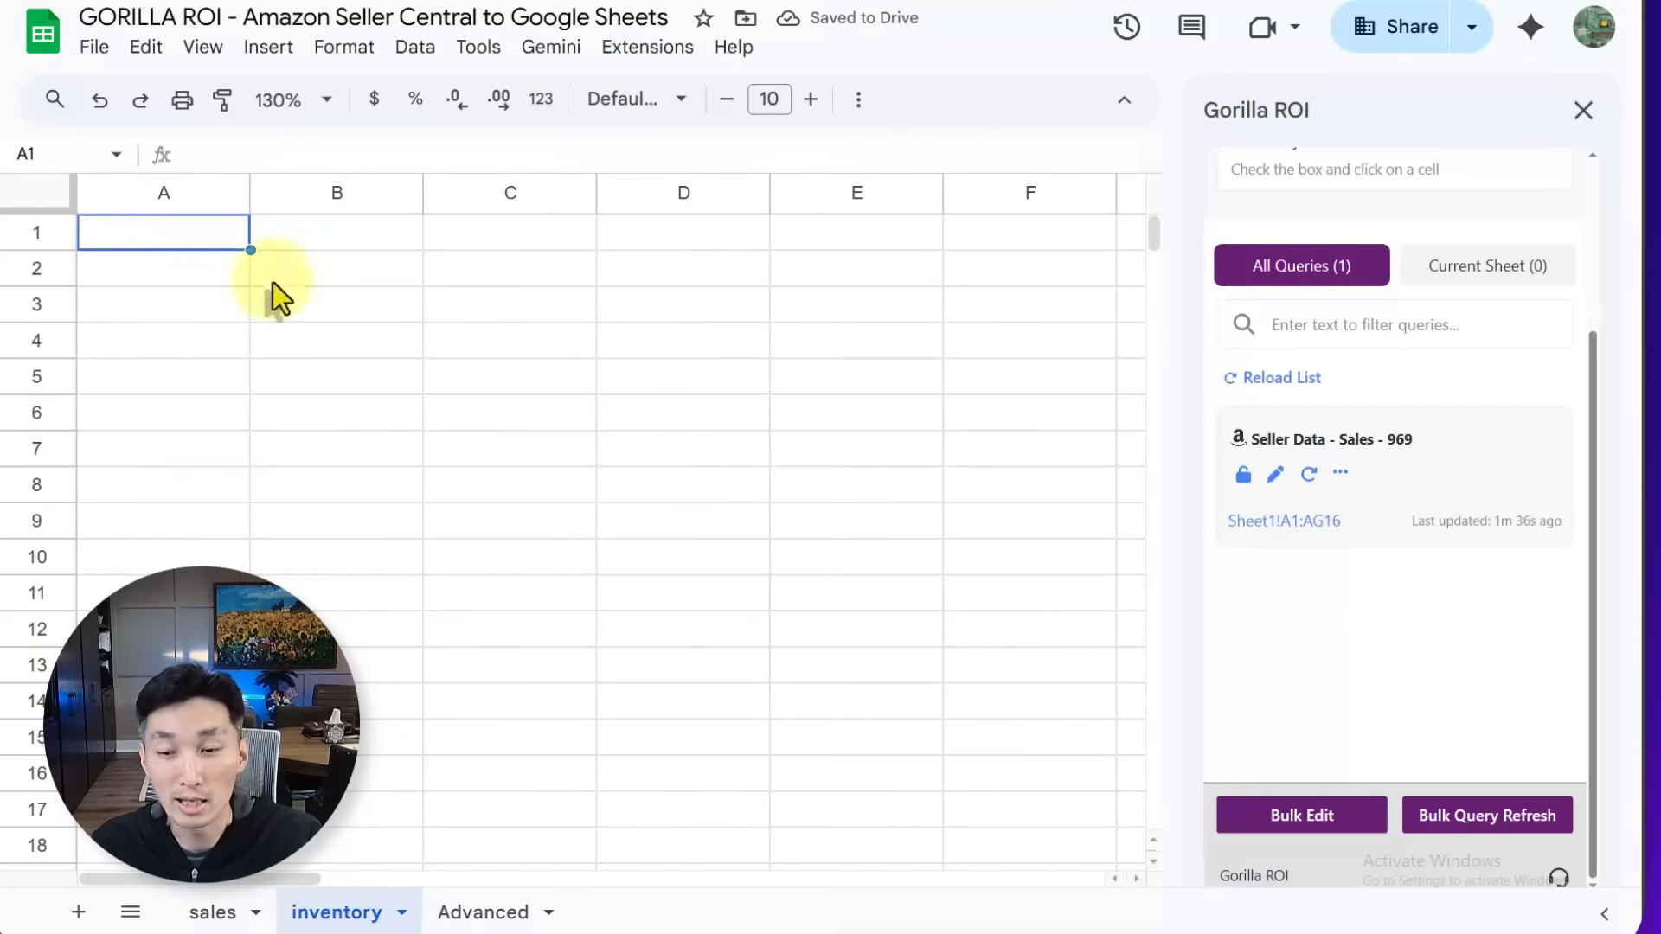
pyautogui.scroll(3, 1441, 436)
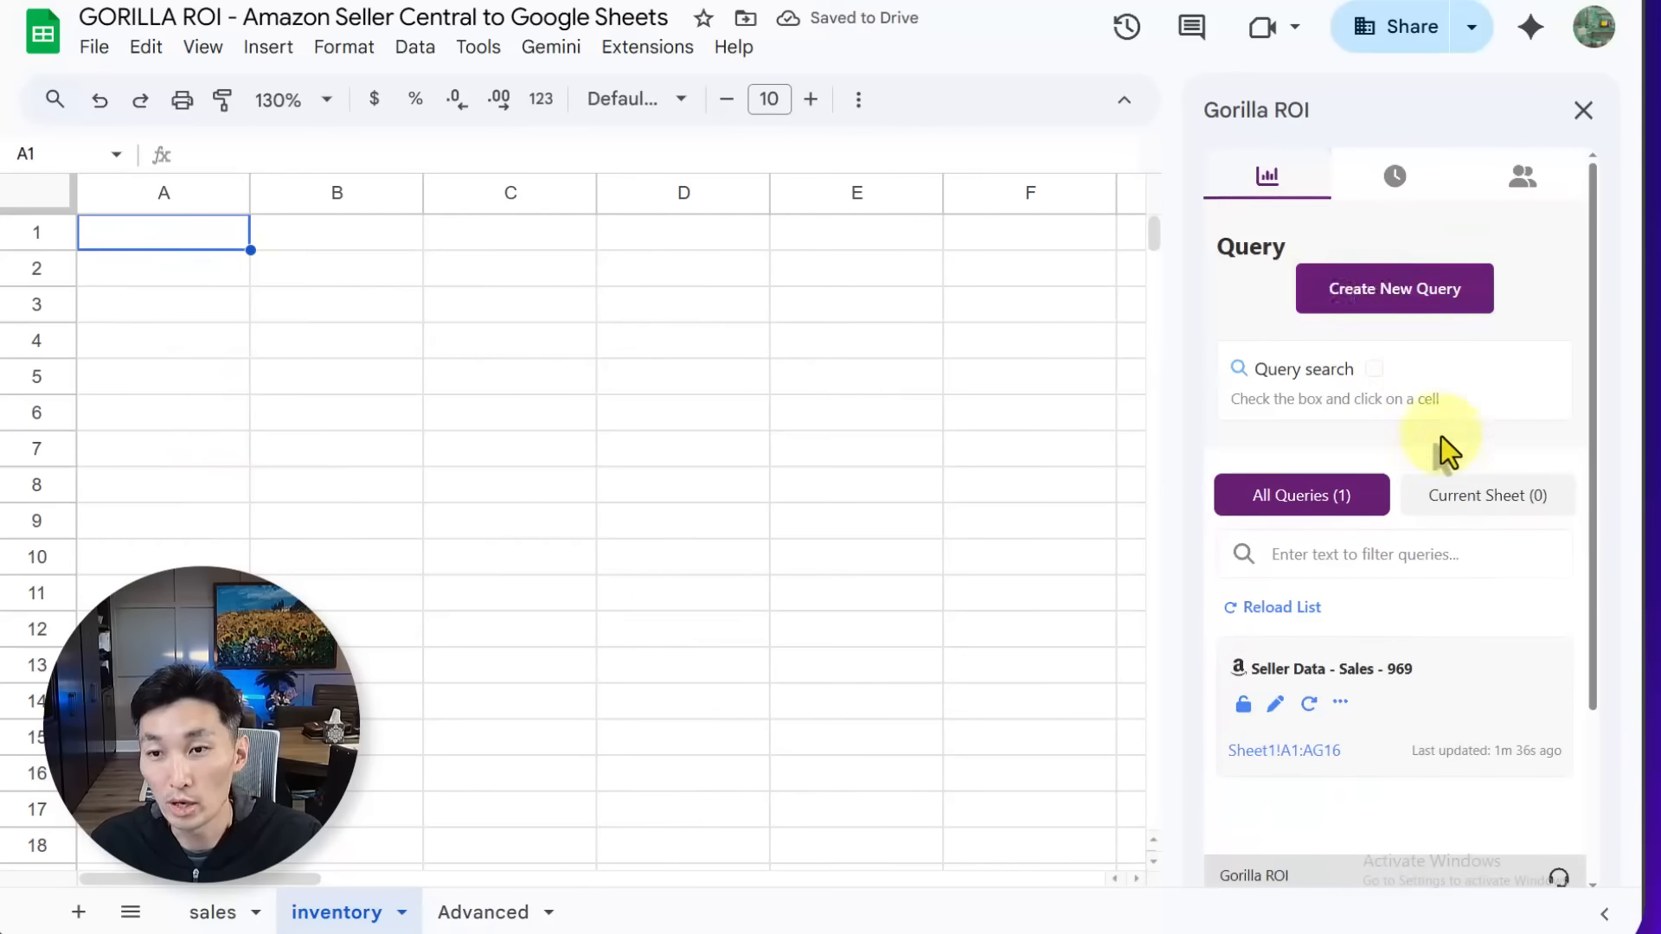
# Start a new query at cell A1 of the inventory sheet using Amazon Seller Data, the TESTSELLER2 account and the US marketplace.
pyautogui.click(1372, 312)
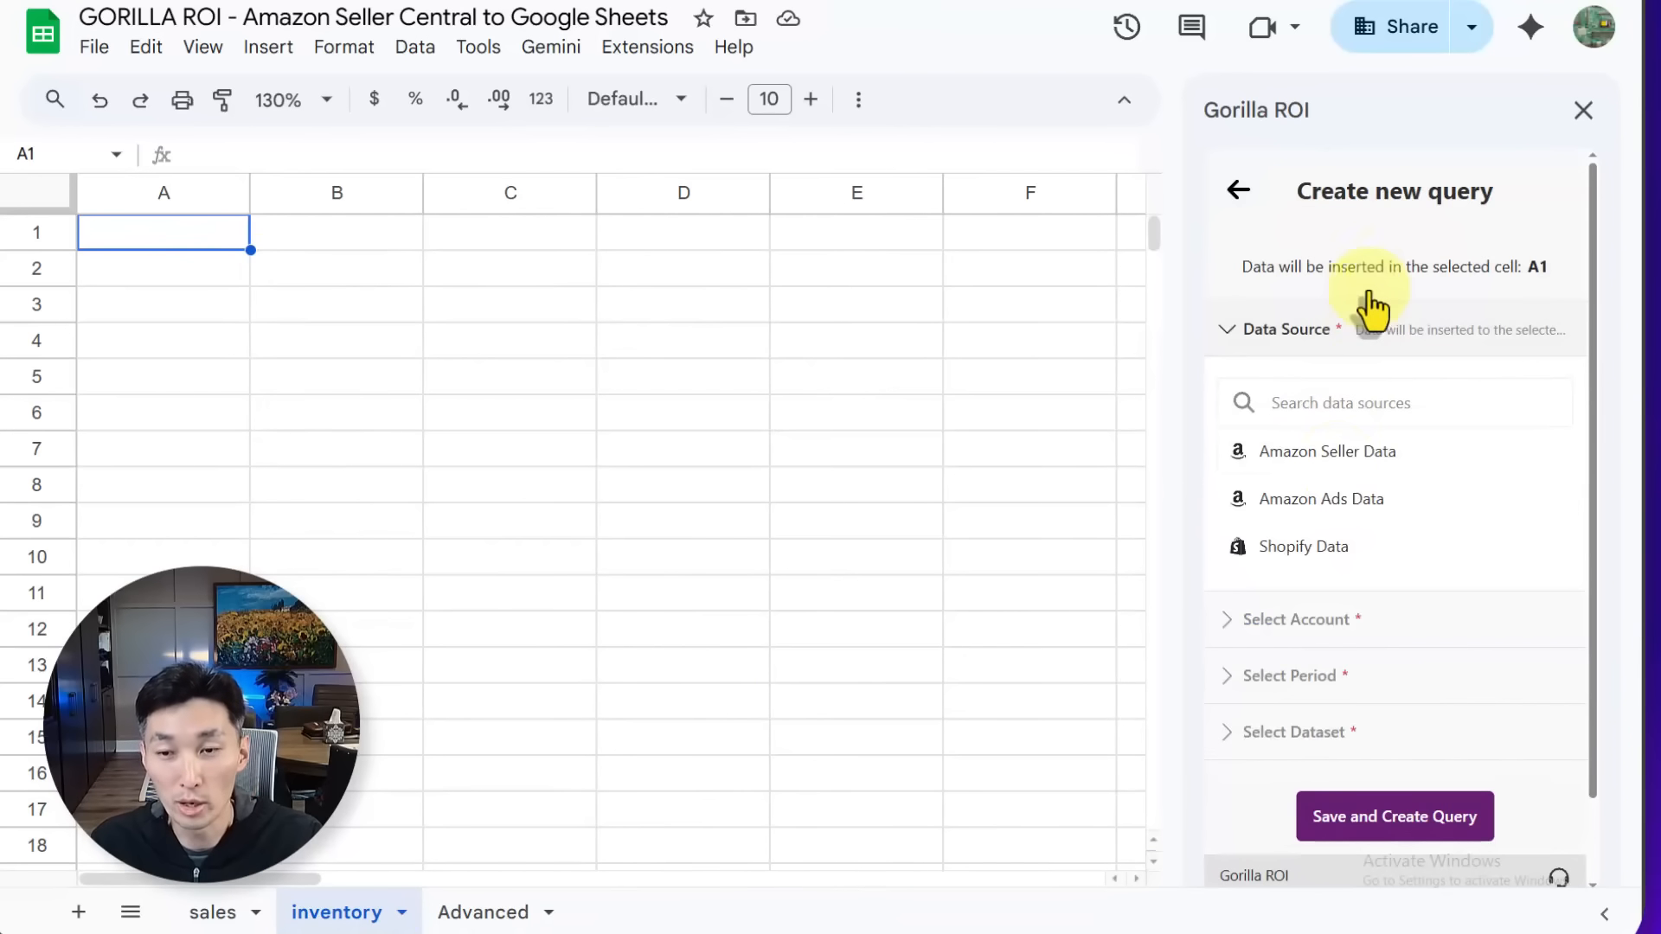
pyautogui.click(1337, 467)
pyautogui.click(1373, 503)
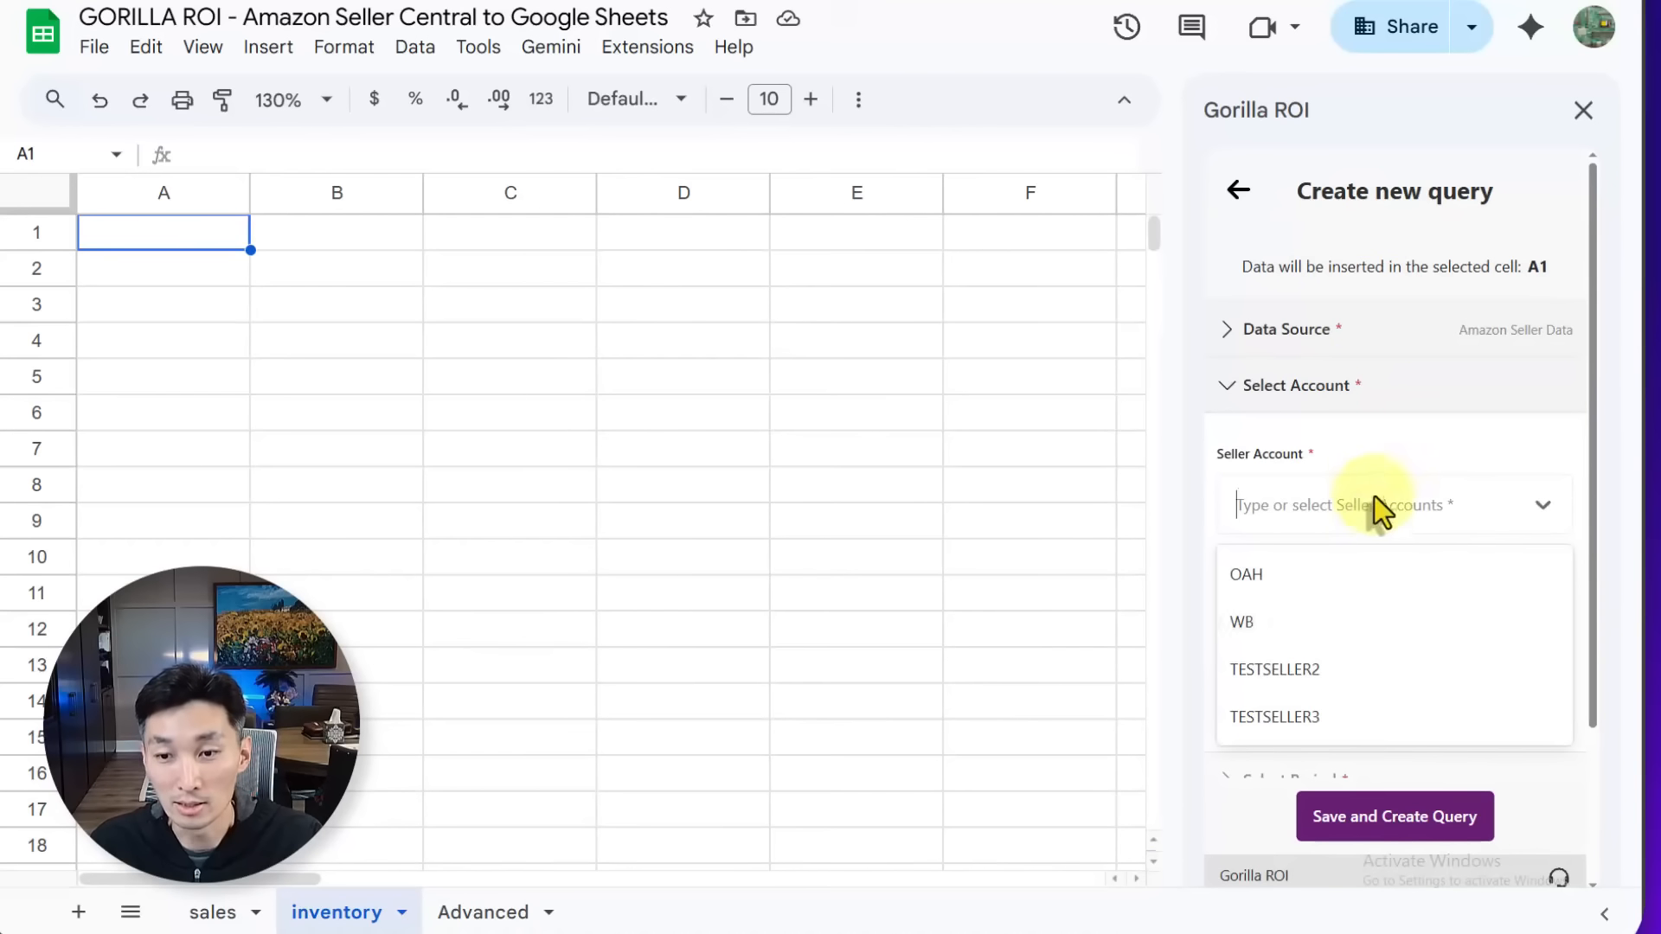
pyautogui.click(1371, 670)
pyautogui.click(1552, 183)
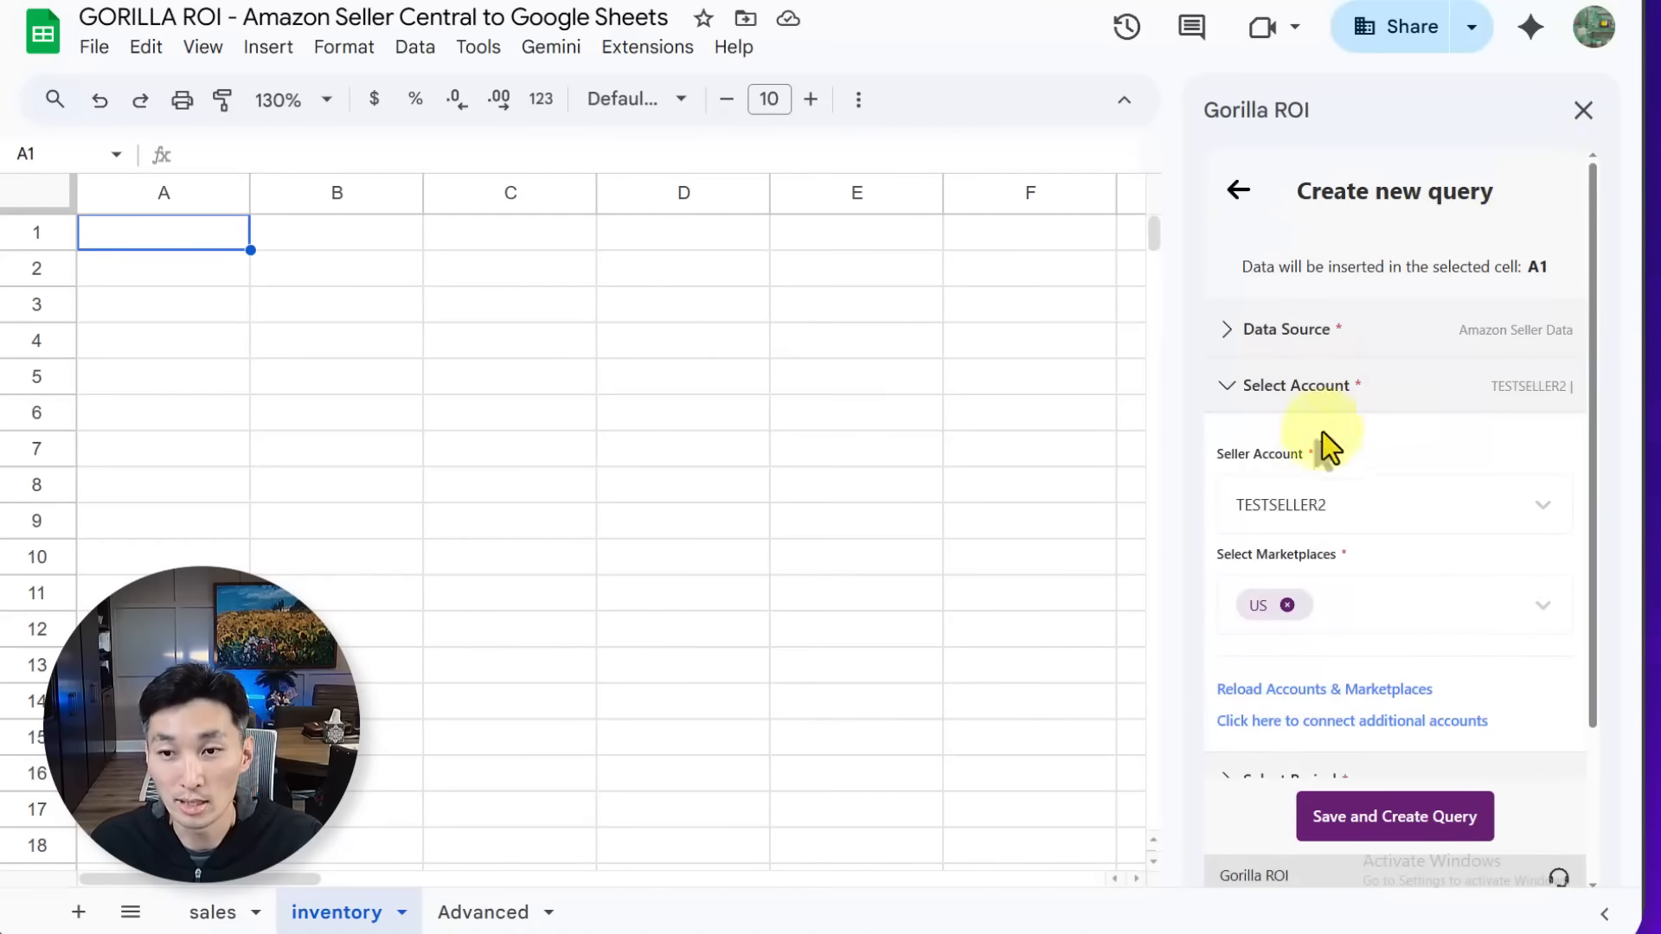
# Set the query's date range to Last 30 Days.
pyautogui.scroll(-3, 1308, 519)
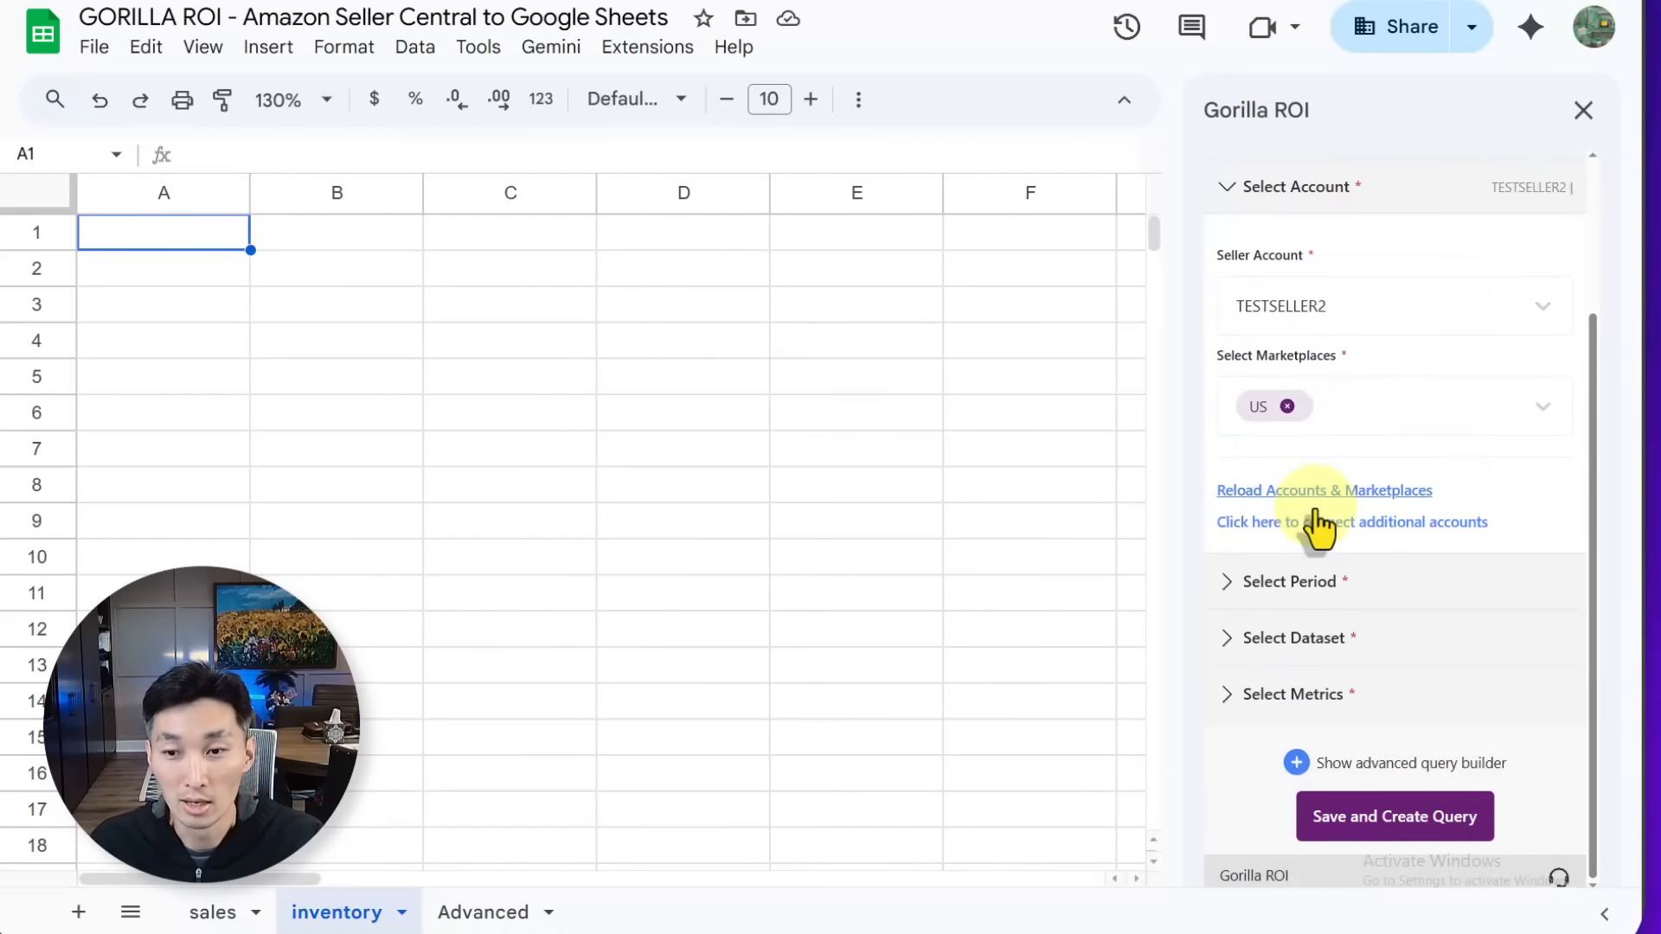
pyautogui.click(1302, 581)
pyautogui.click(1364, 567)
pyautogui.scroll(-2, 1376, 675)
pyautogui.click(1379, 738)
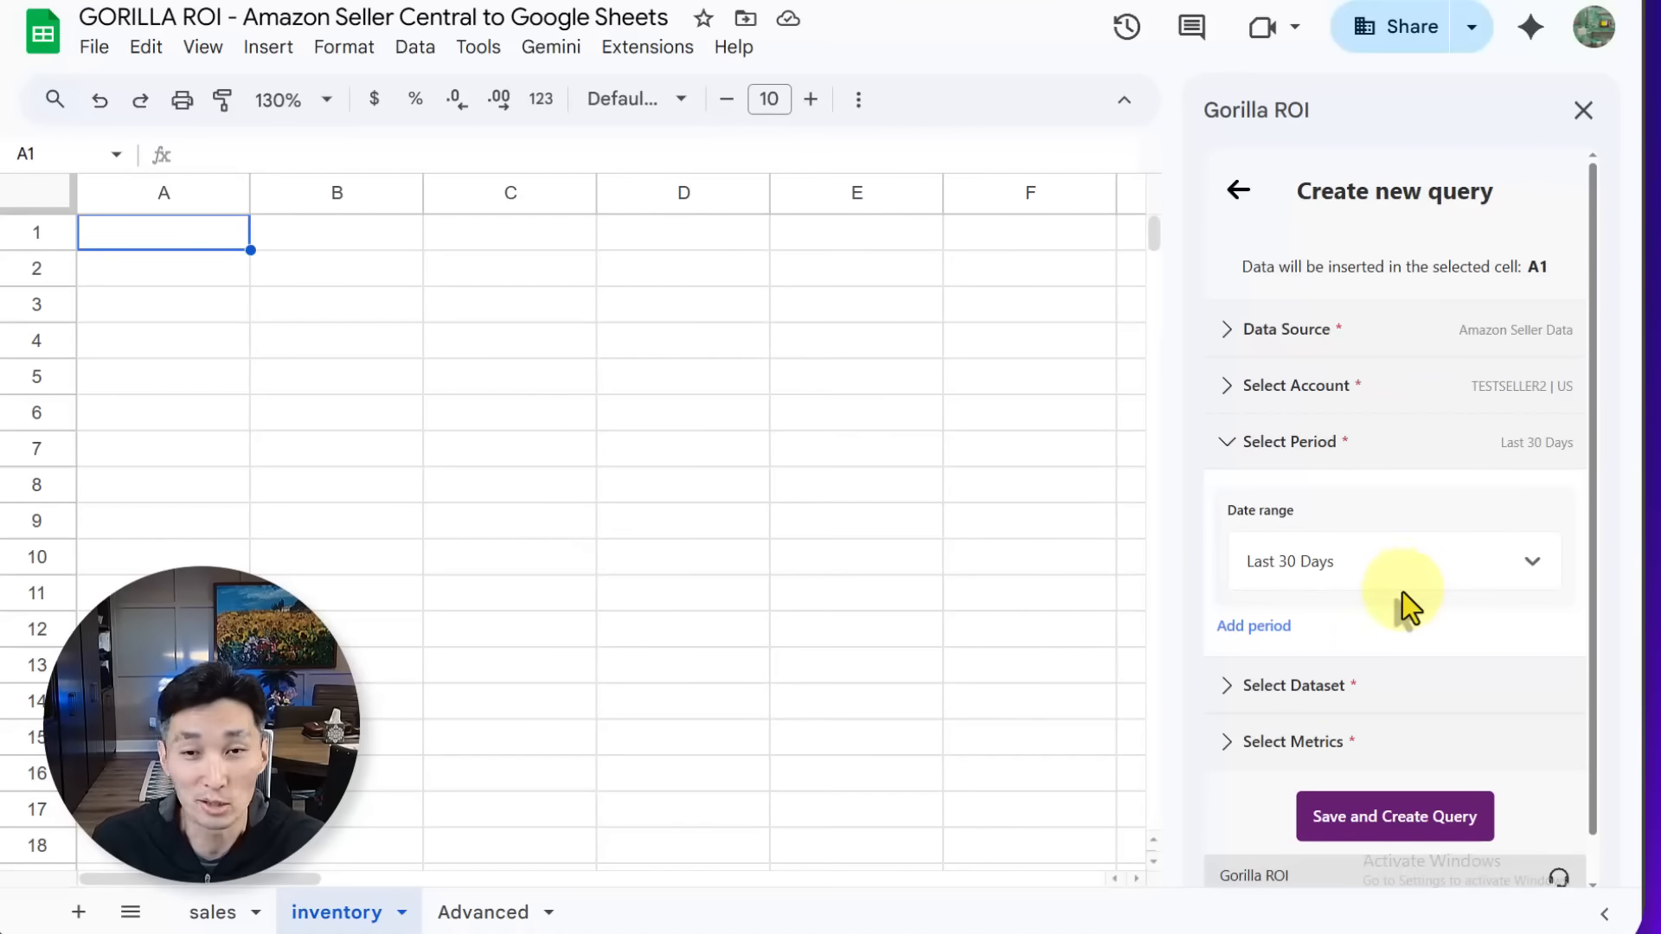
# Choose Inventory as the query's dataset.
pyautogui.scroll(-1, 1397, 601)
pyautogui.click(1337, 642)
pyautogui.click(1308, 613)
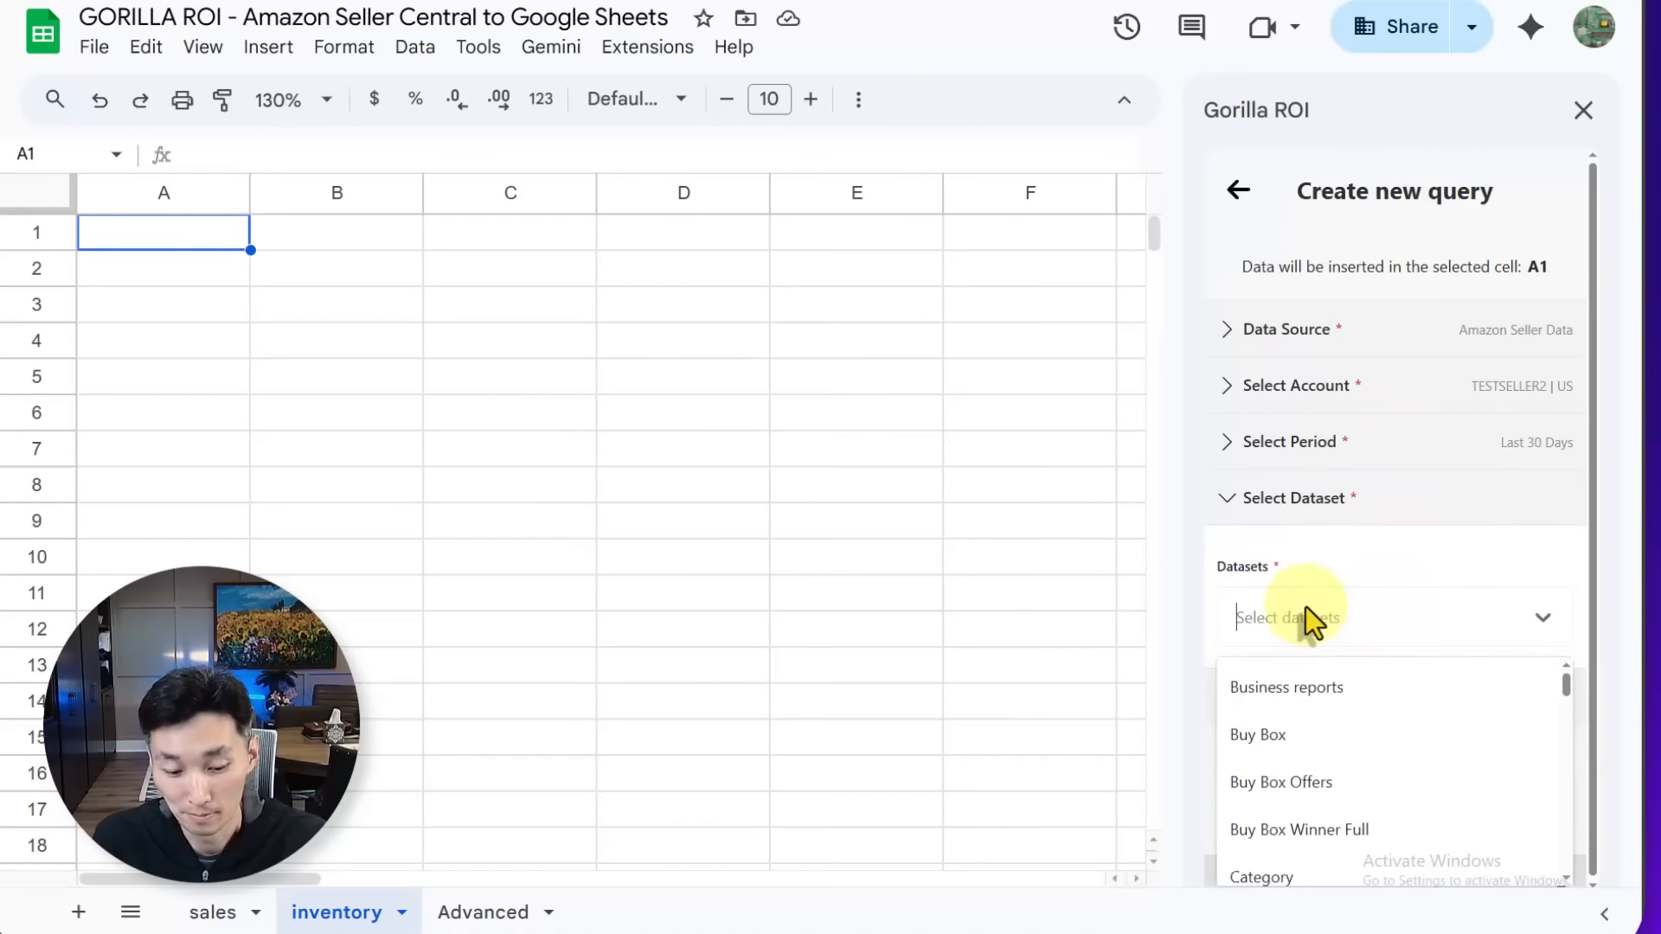
pyautogui.write('inve')
pyautogui.click(1306, 687)
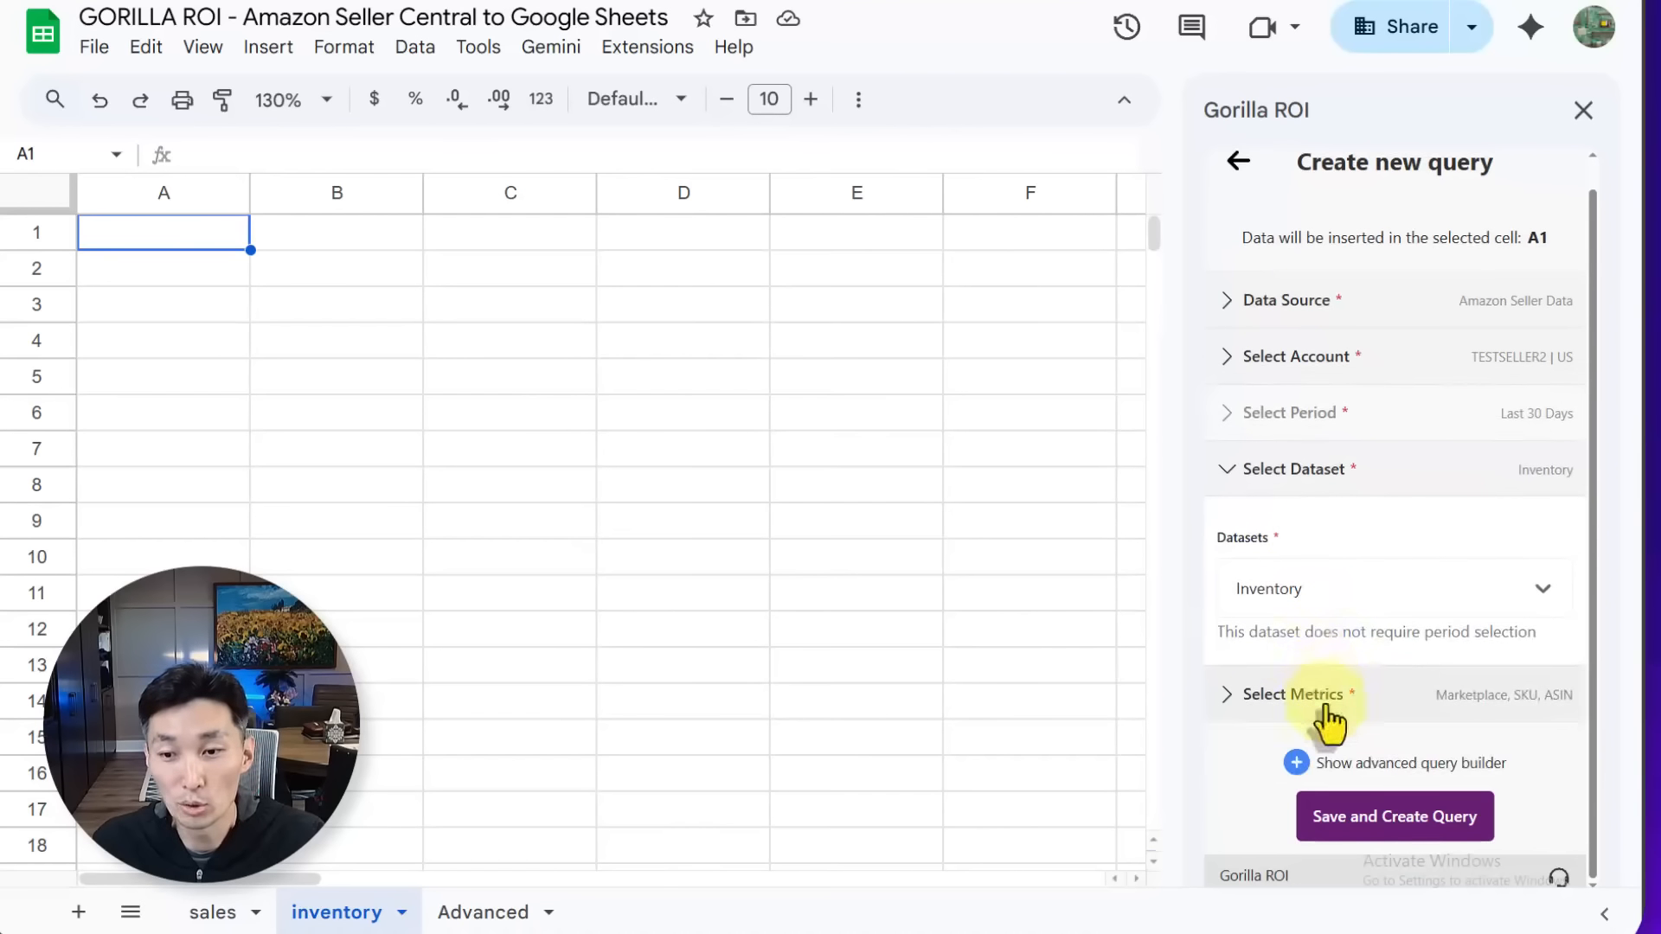
# Include all metrics in the inventory query, then save and create it under the suggested name.
pyautogui.click(1325, 696)
pyautogui.click(1327, 704)
pyautogui.click(1332, 789)
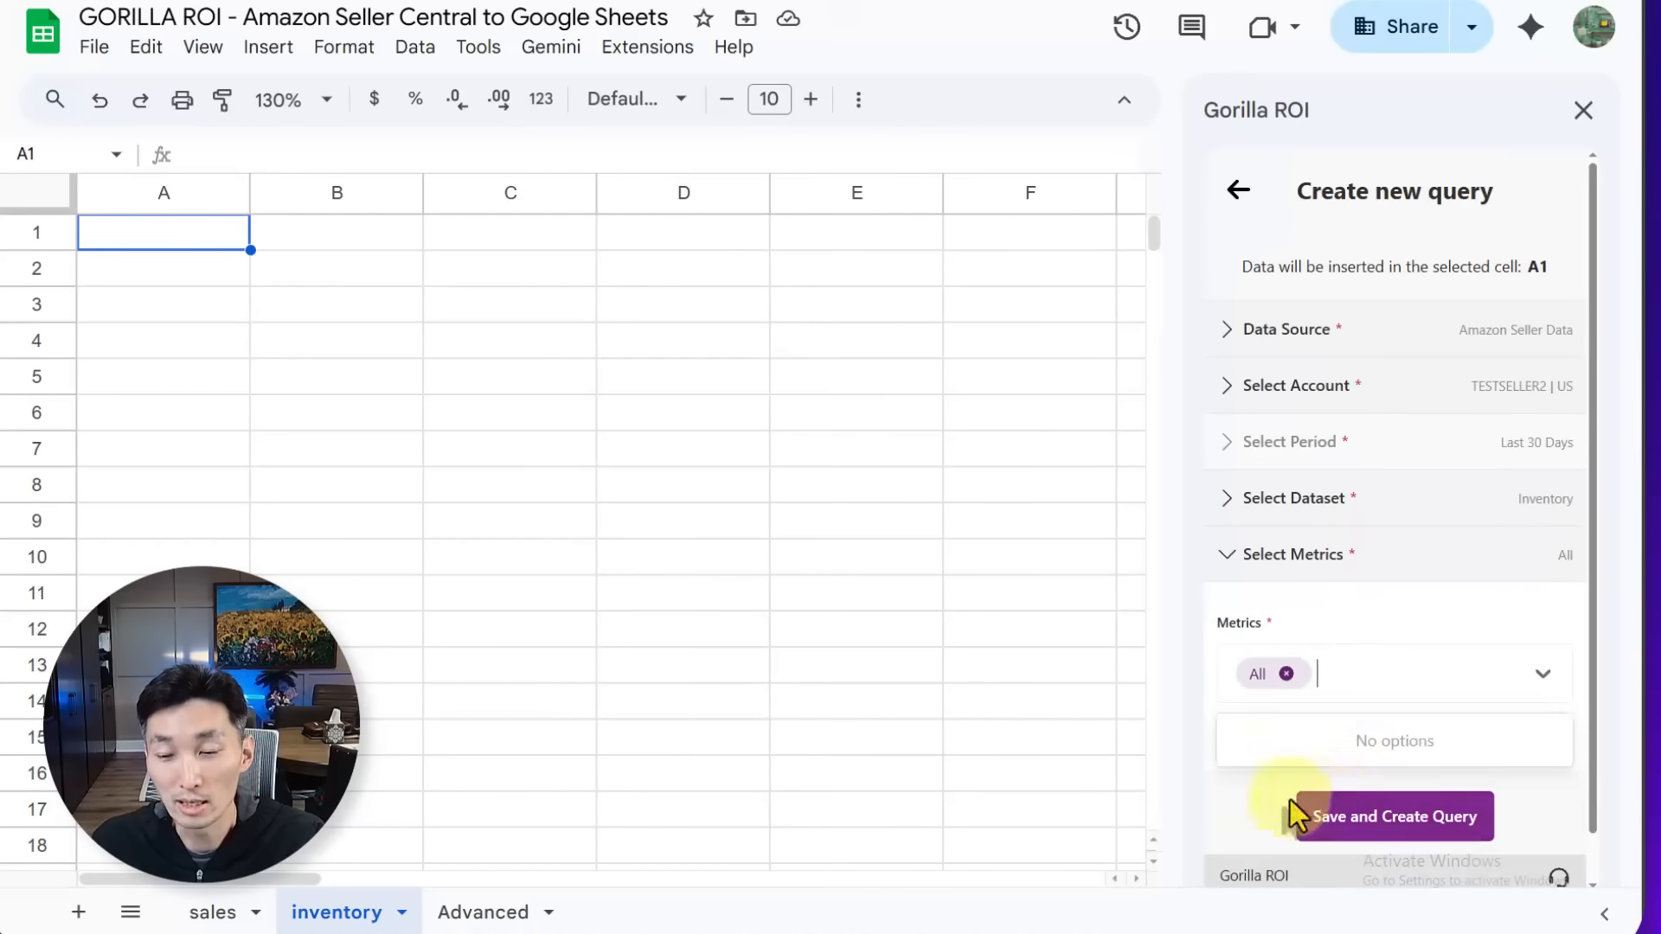
pyautogui.scroll(-1, 1280, 743)
pyautogui.click(1362, 826)
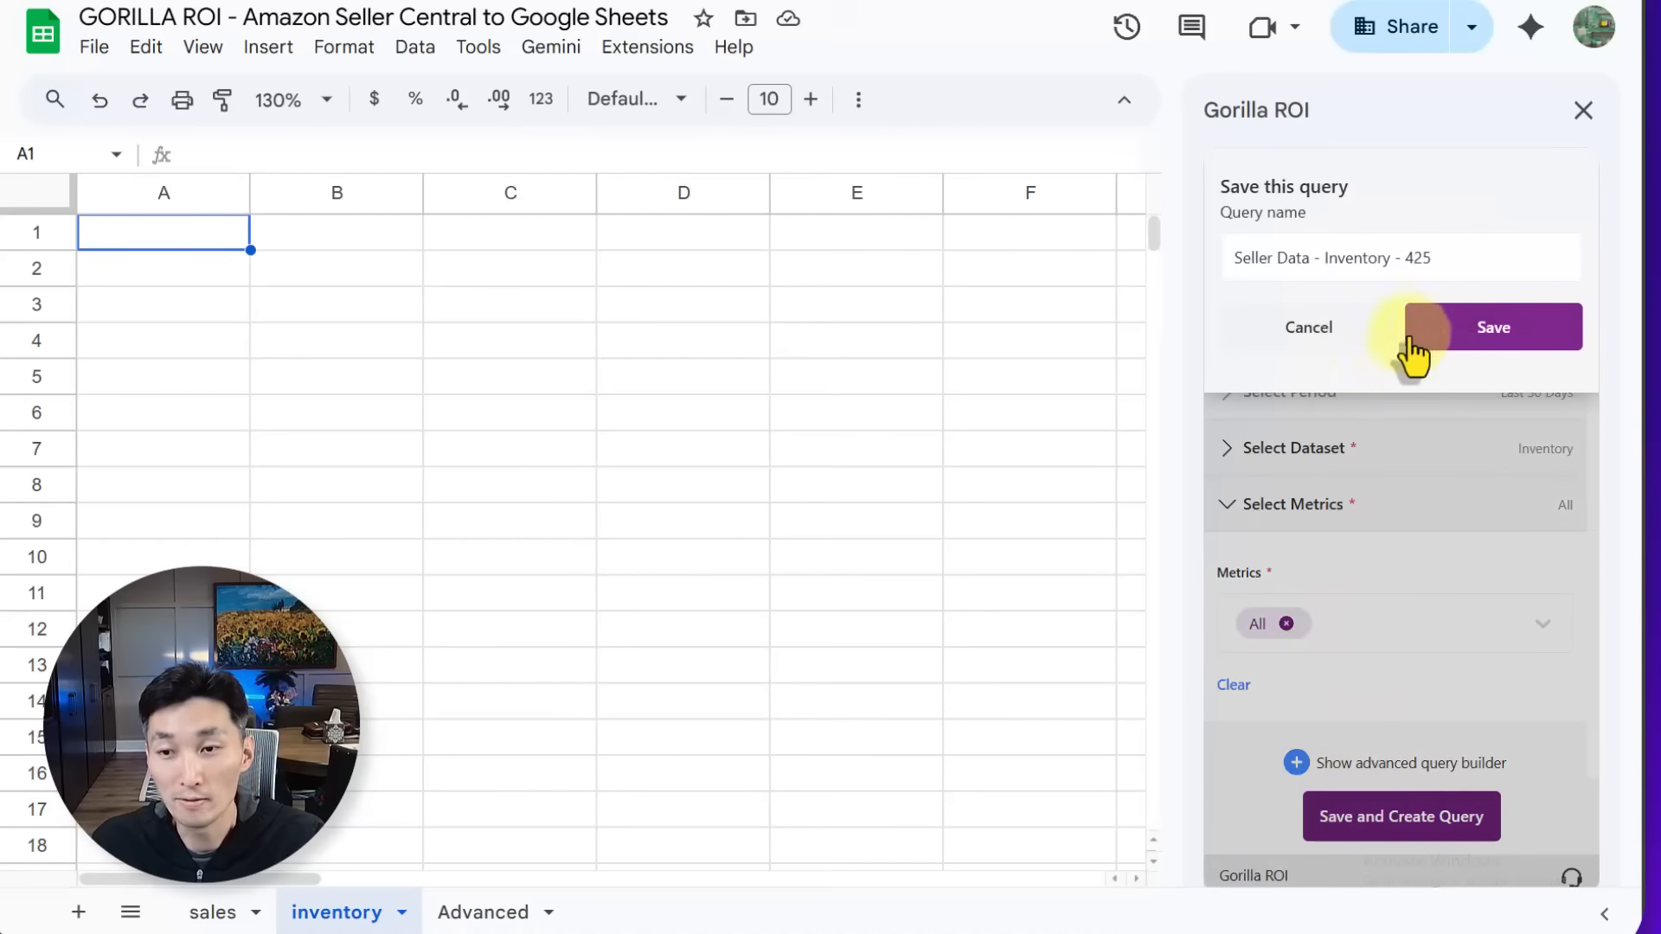
pyautogui.click(1438, 341)
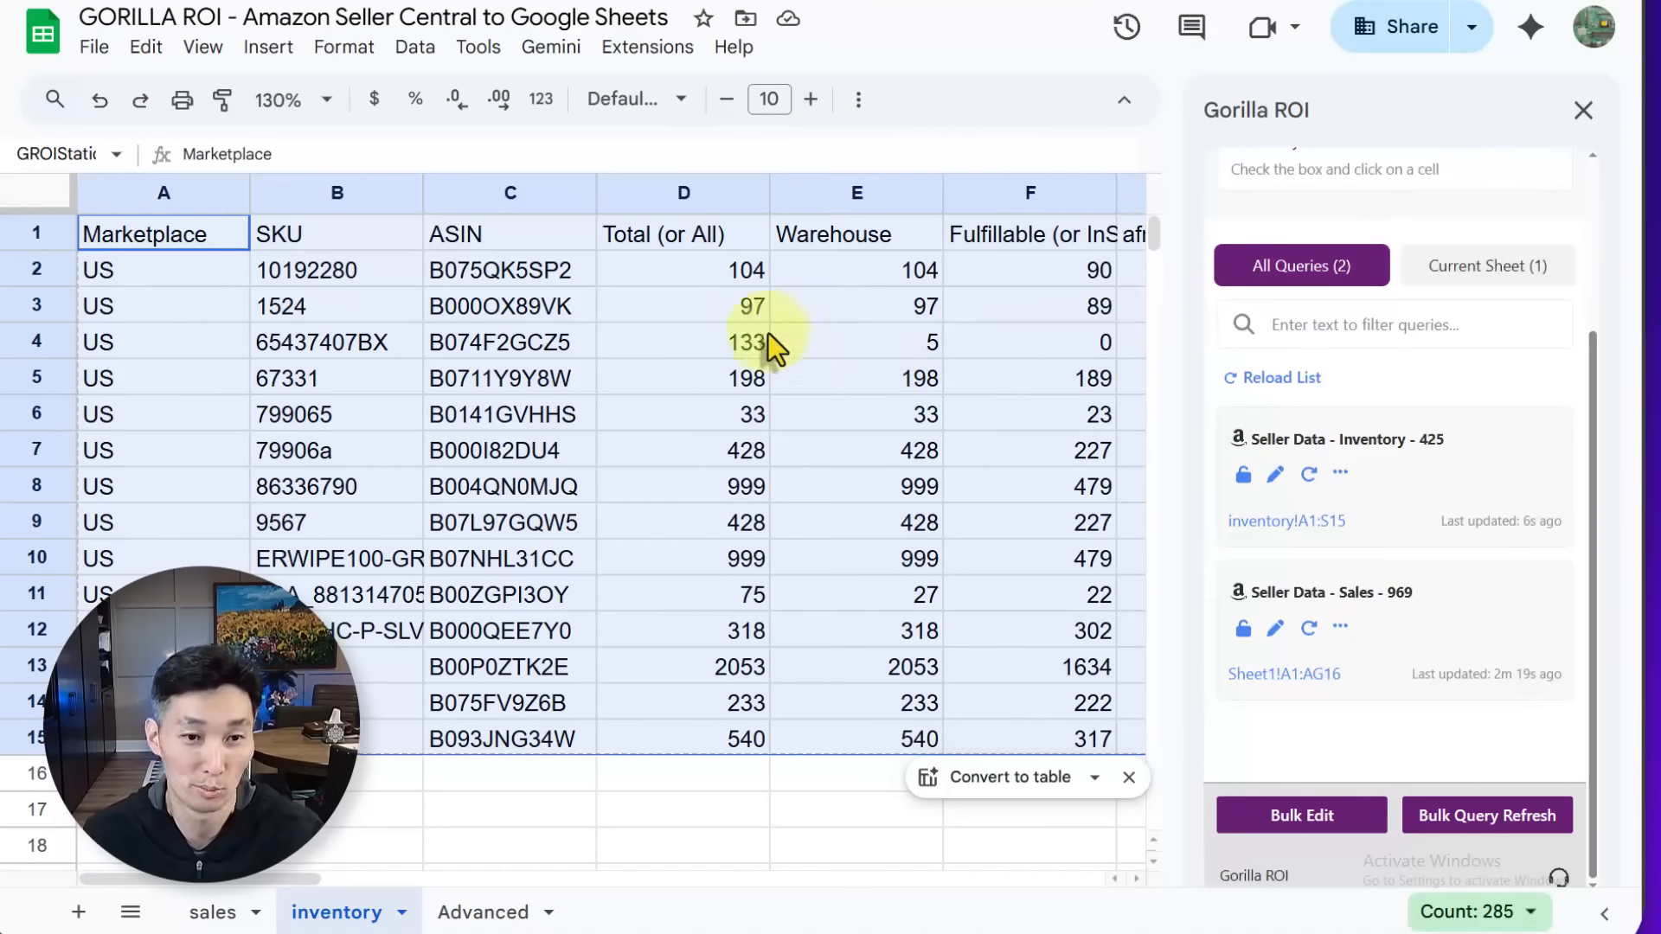
pyautogui.click(387, 316)
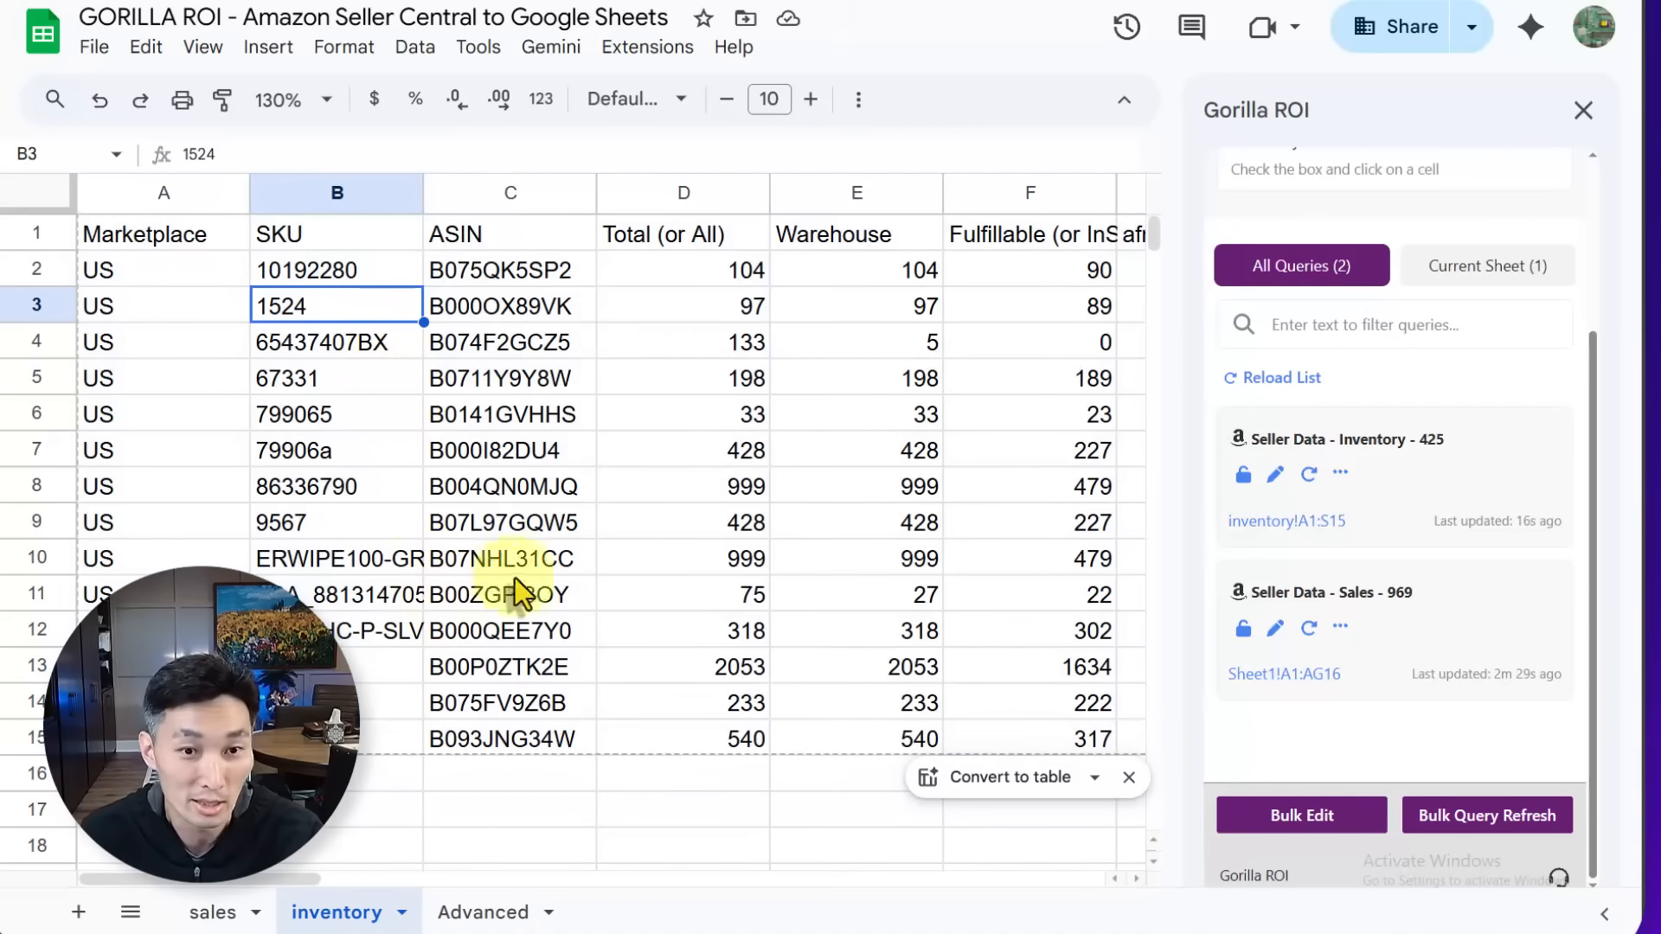
pyautogui.click(370, 422)
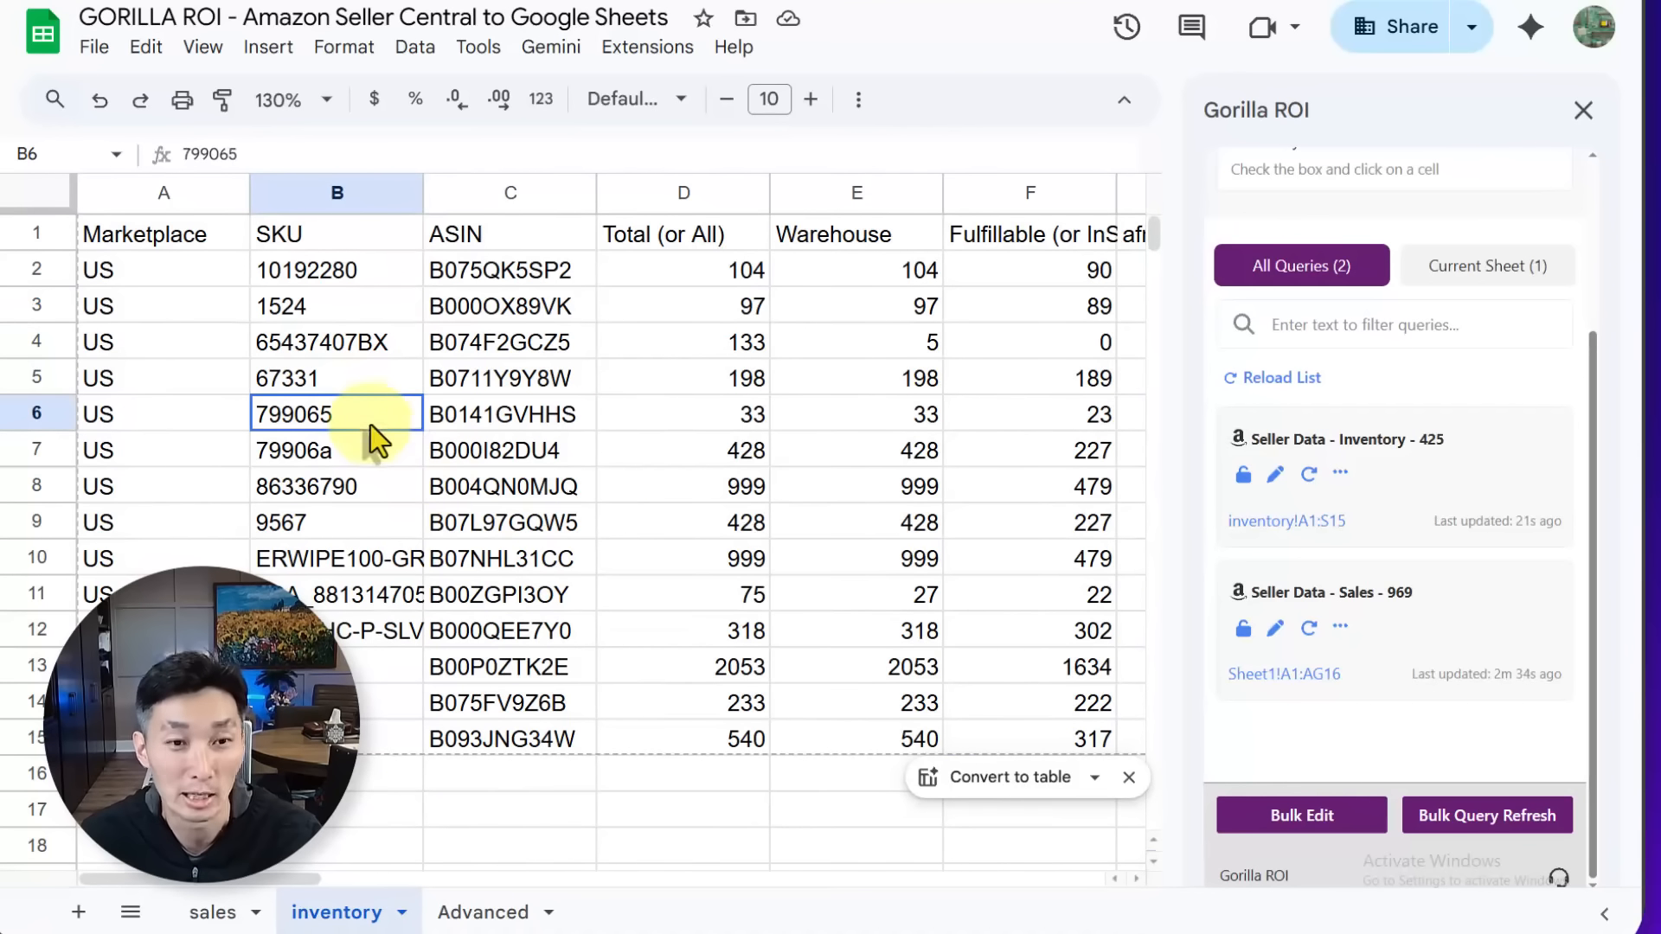
pyautogui.moveTo(278, 872)
pyautogui.mouseDown()
pyautogui.moveTo(897, 879)
pyautogui.moveTo(268, 879)
pyautogui.mouseUp()
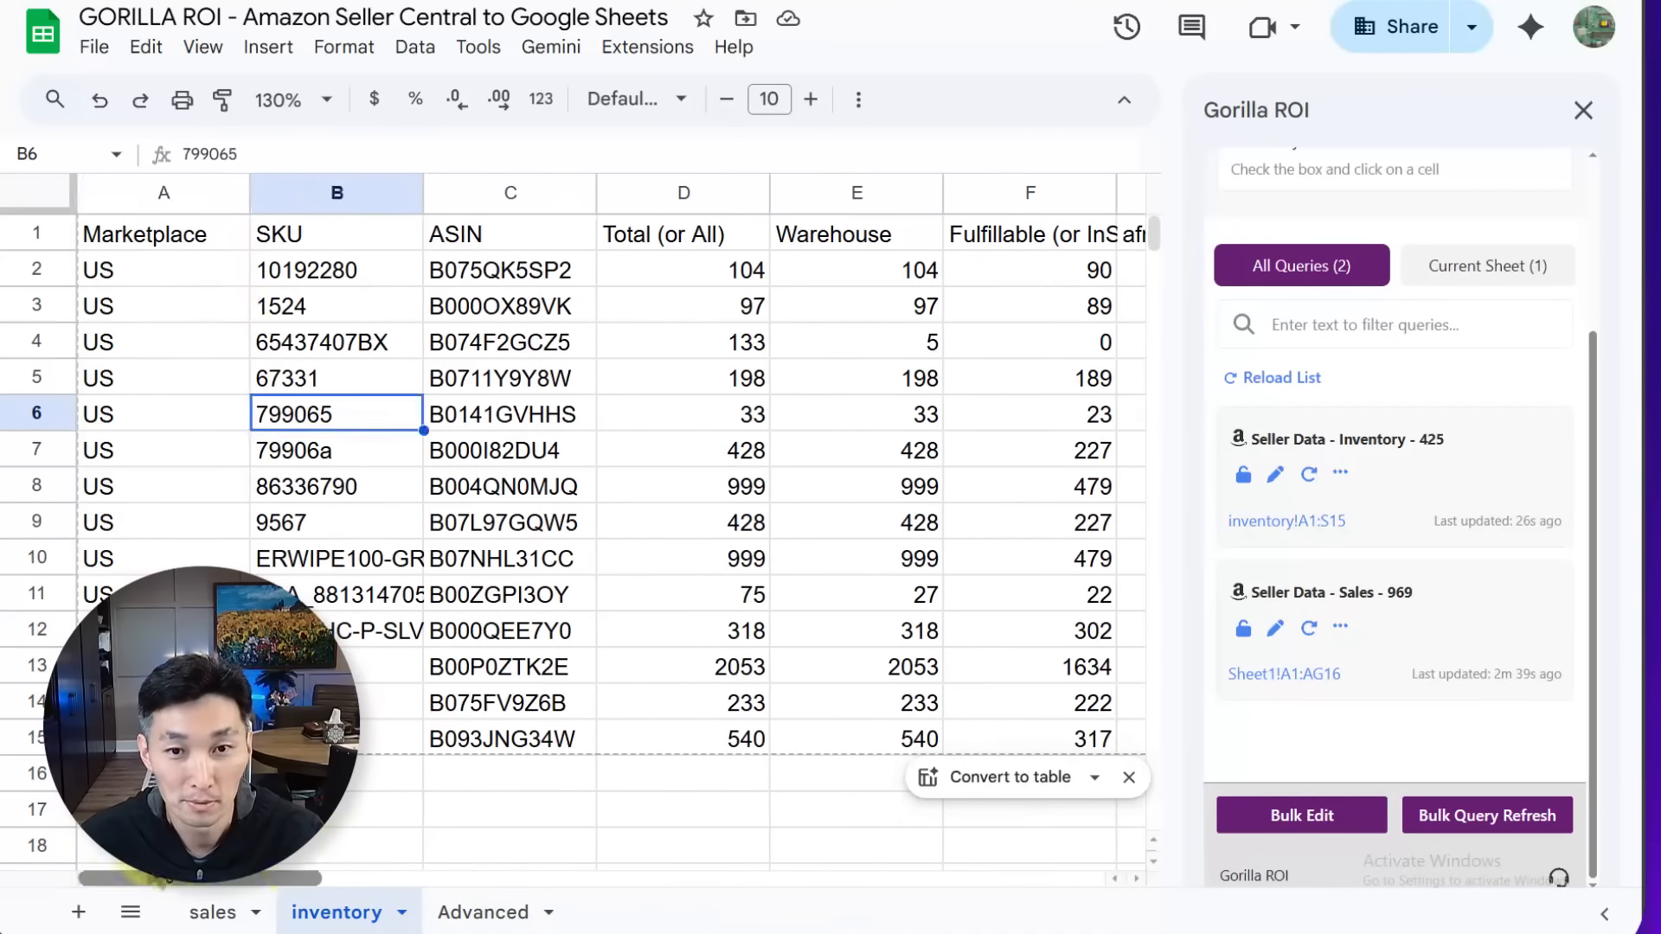
pyautogui.click(227, 339)
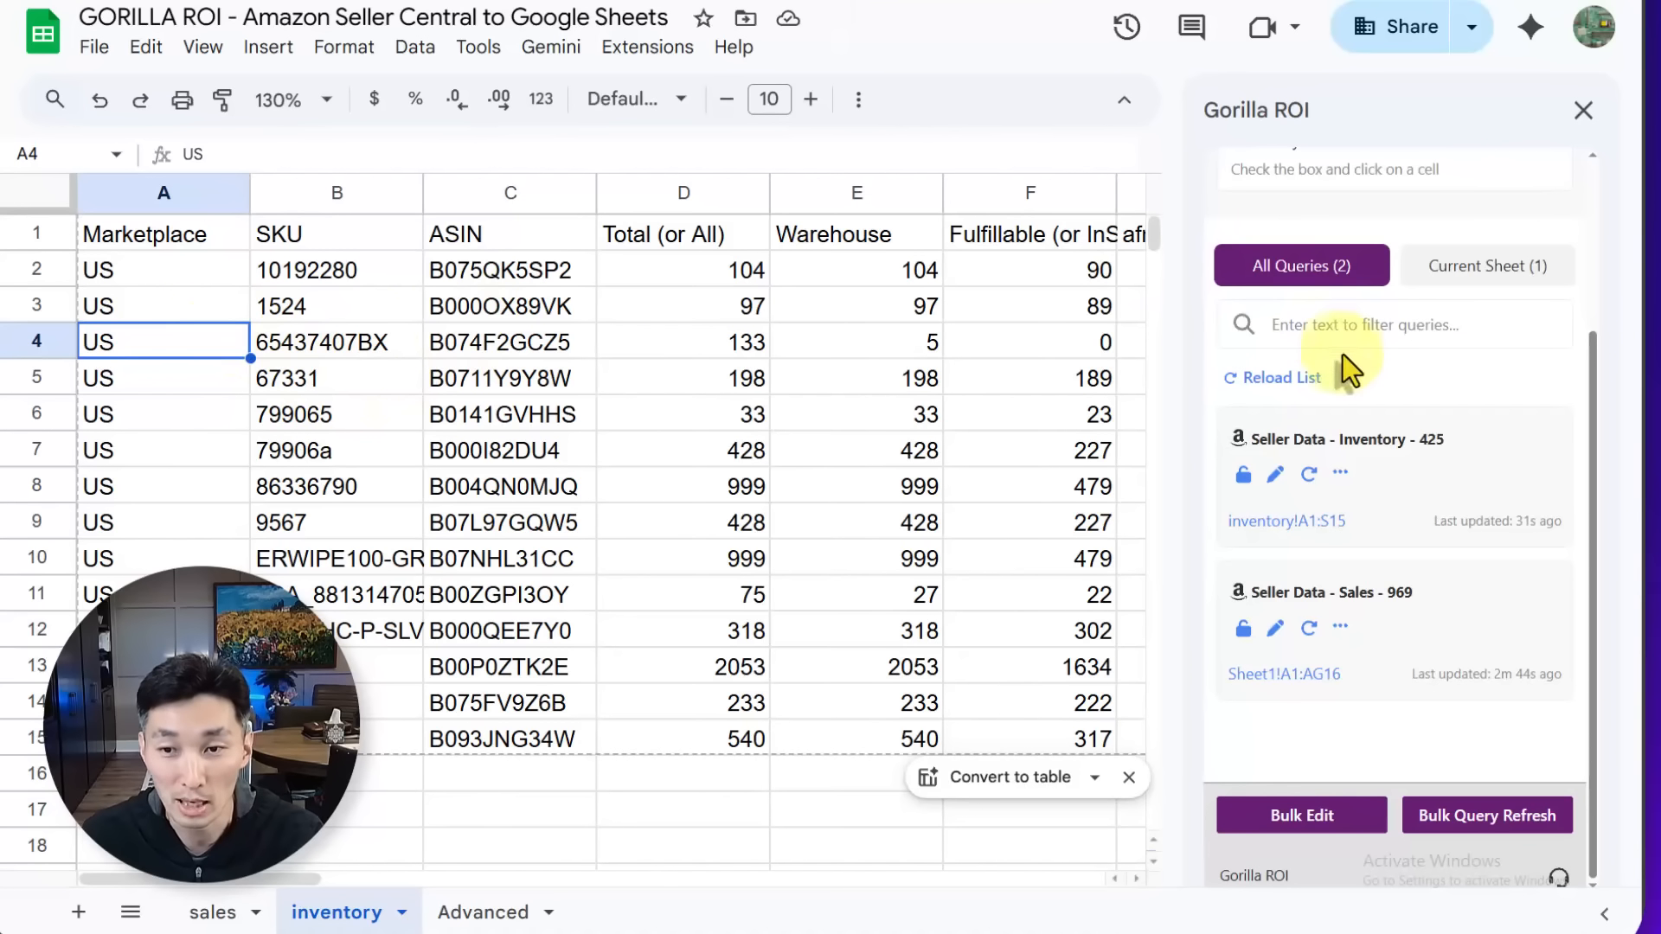
# Reload the list of saved queries to update their sheet references.
pyautogui.click(1256, 383)
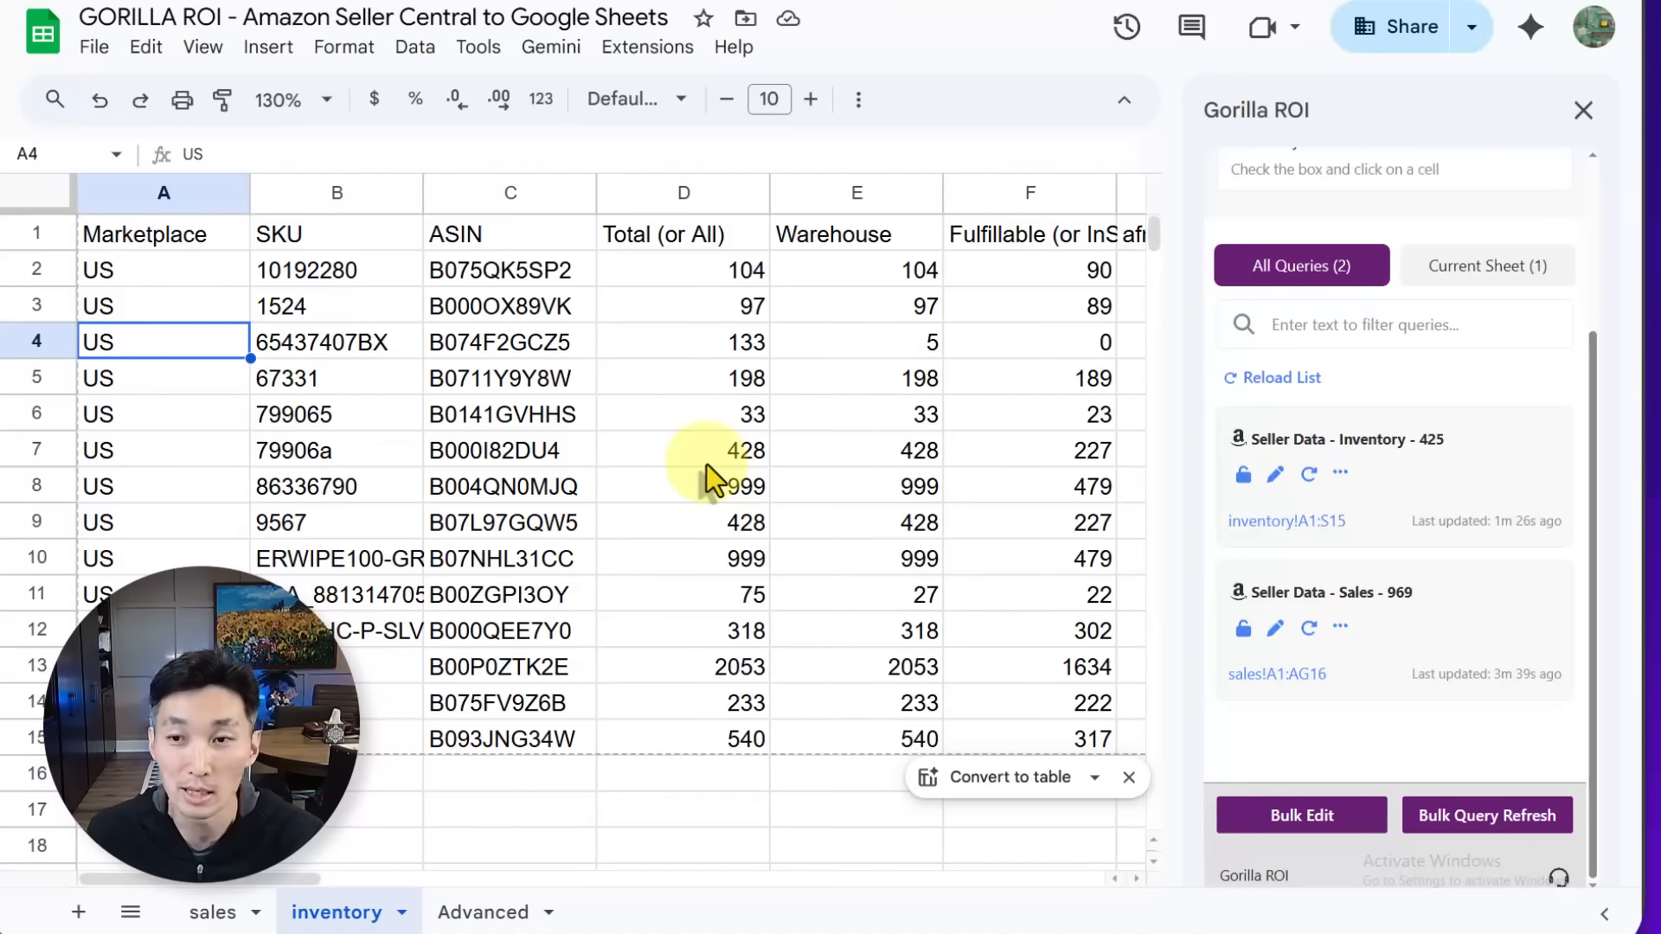
pyautogui.scroll(3, 1464, 519)
pyautogui.scroll(-2, 1454, 523)
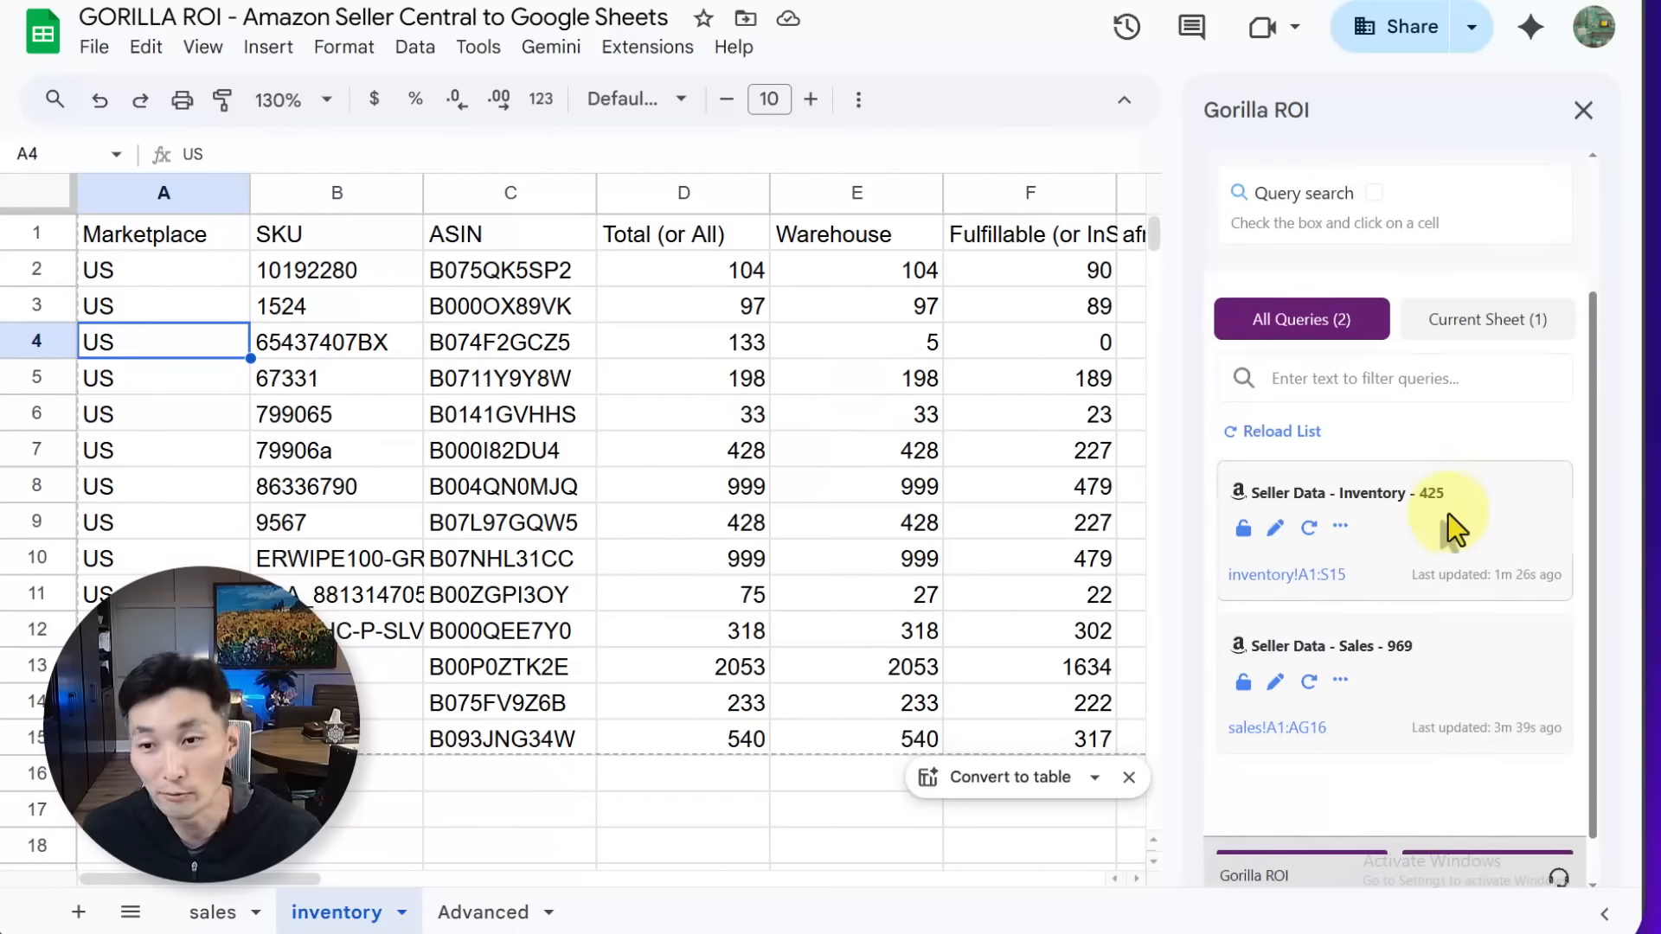
pyautogui.scroll(3, 1450, 516)
# Open the automatic refresh schedule and review its start time, time zone and recent refreshes.
pyautogui.click(1394, 177)
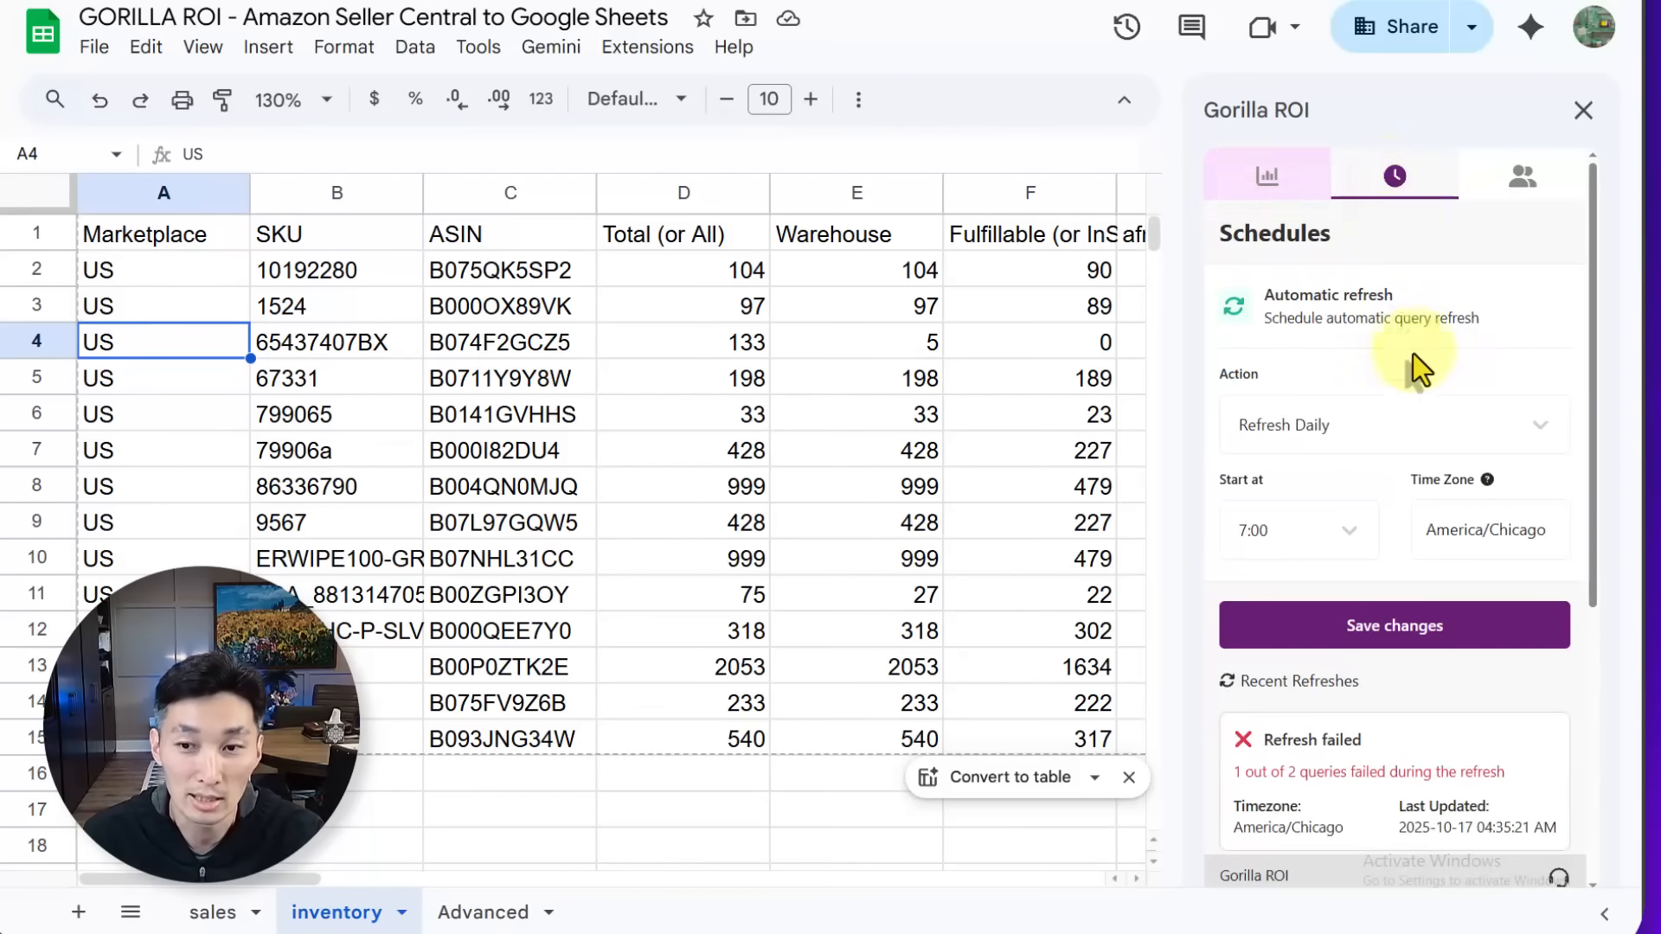
pyautogui.scroll(-1, 1312, 424)
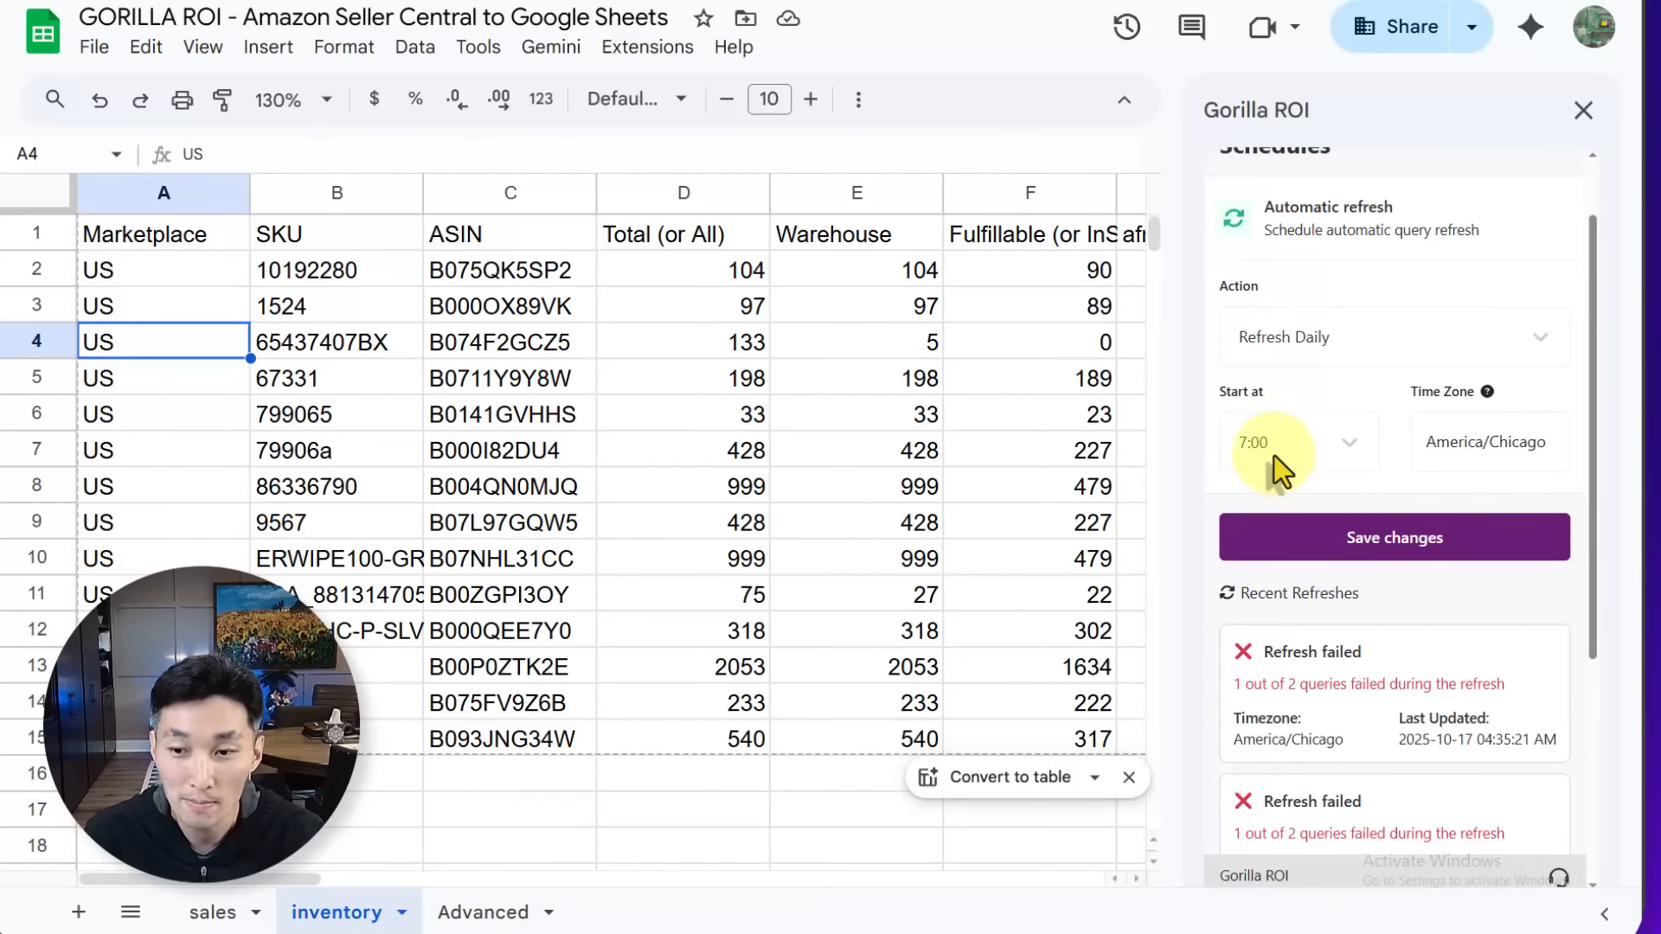
pyautogui.scroll(-2, 1279, 450)
pyautogui.scroll(-2, 1287, 439)
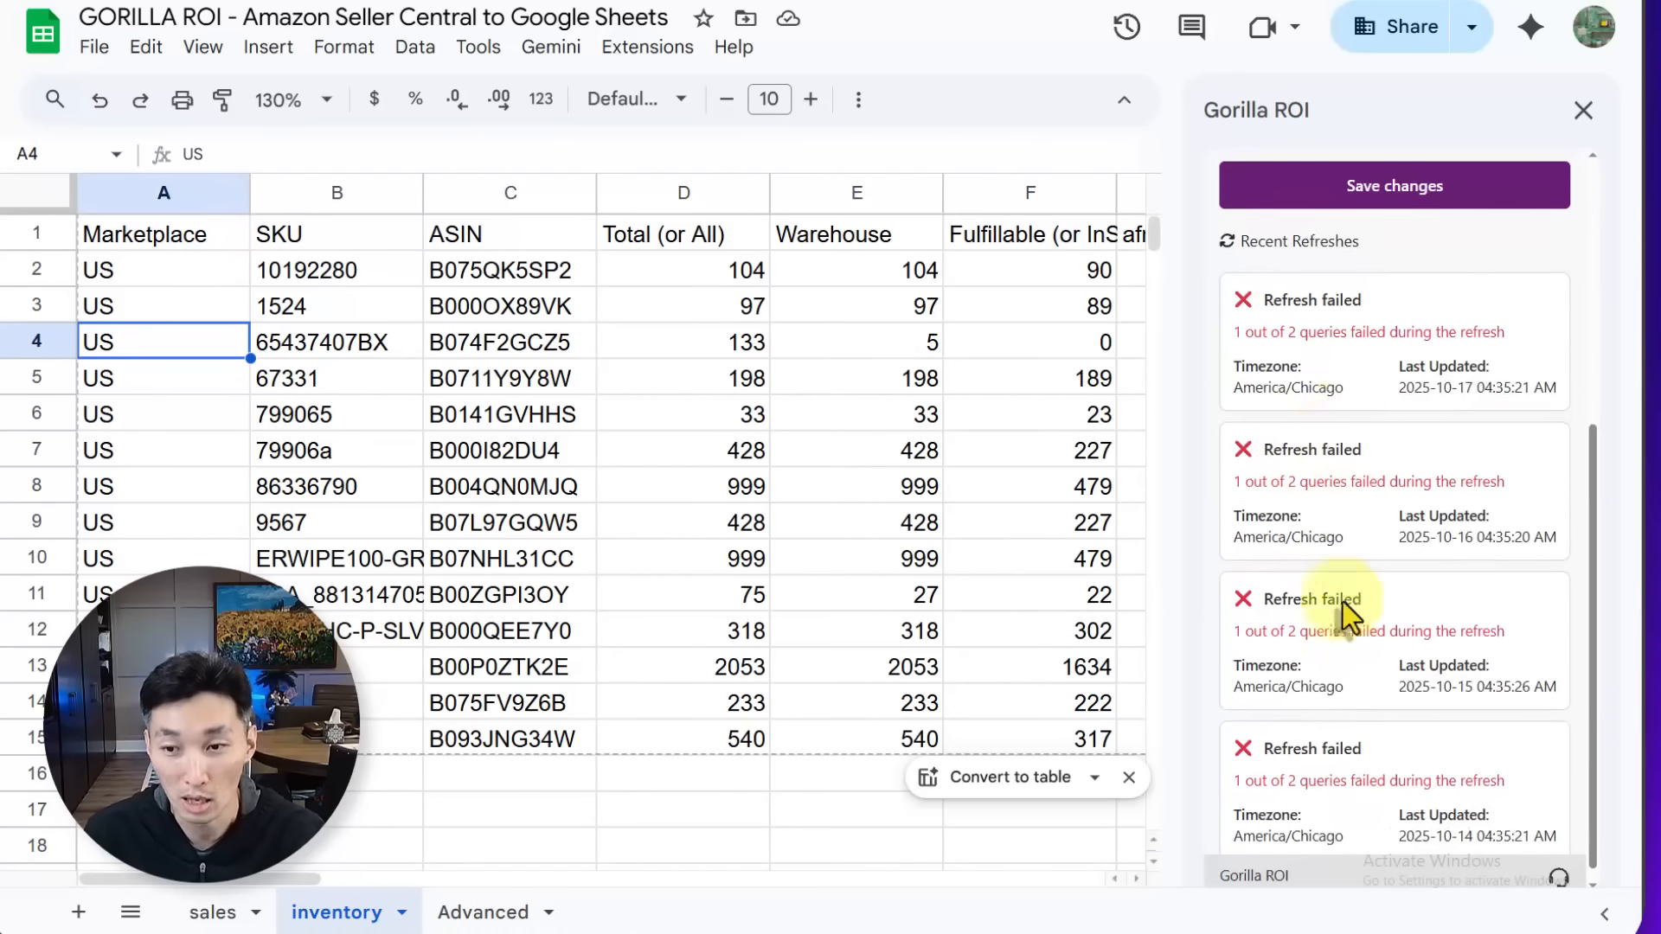
pyautogui.scroll(5, 1362, 732)
# Switch the automatic refresh action to Disable Daily Refresh and back to Refresh Daily.
pyautogui.click(1373, 438)
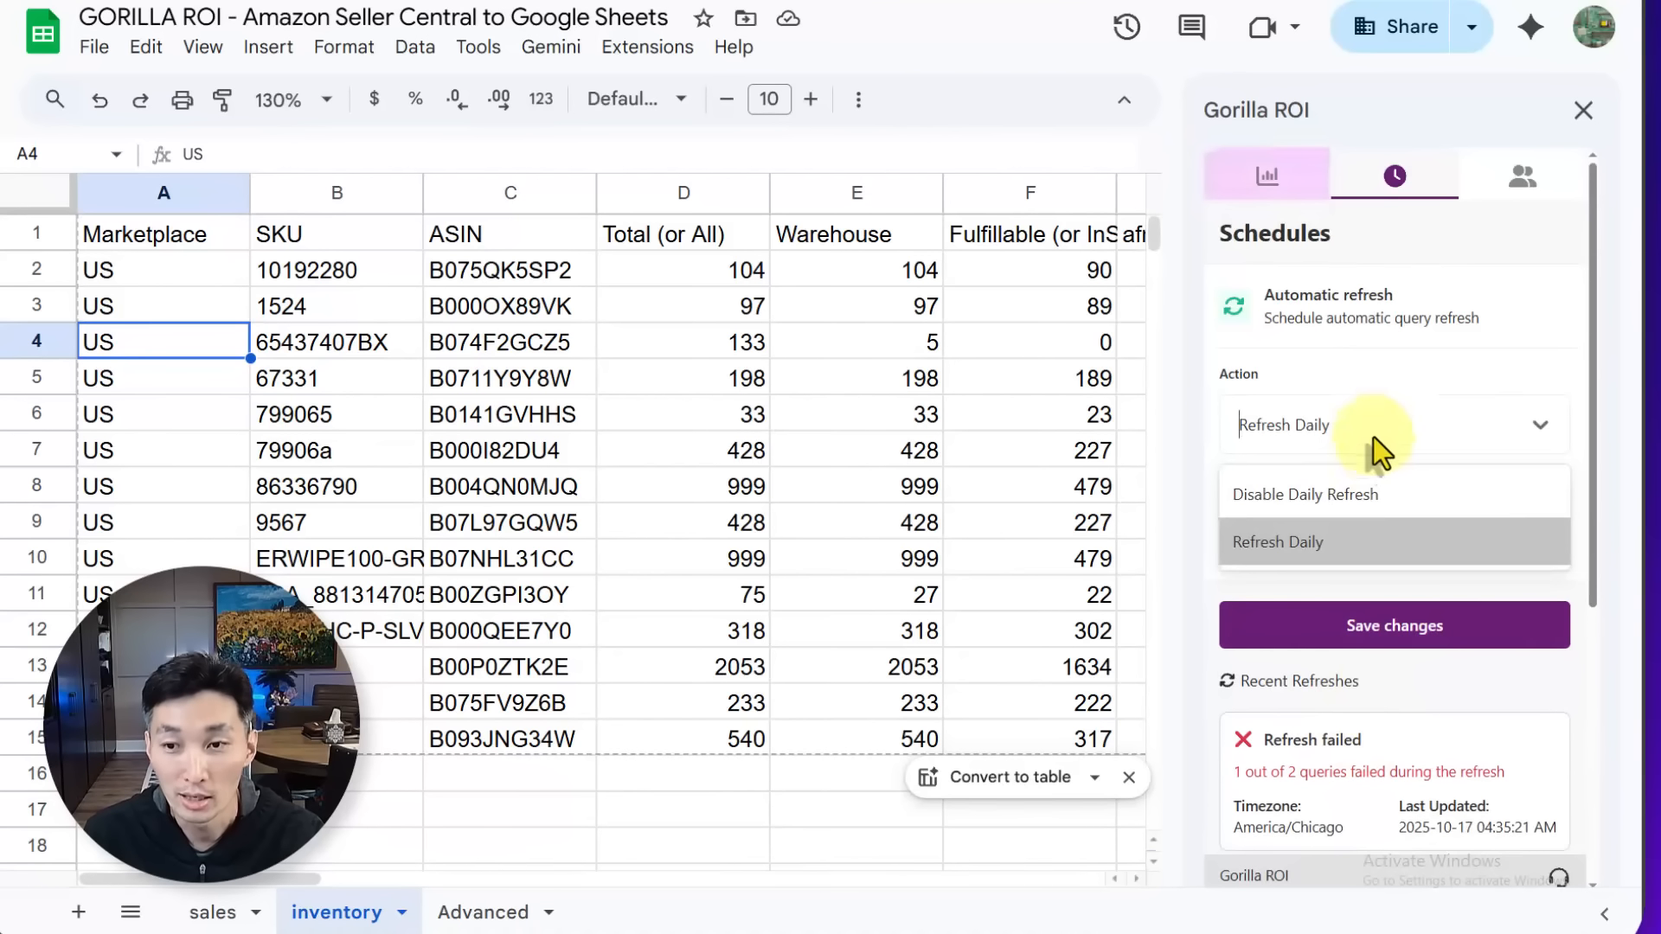
pyautogui.click(1362, 497)
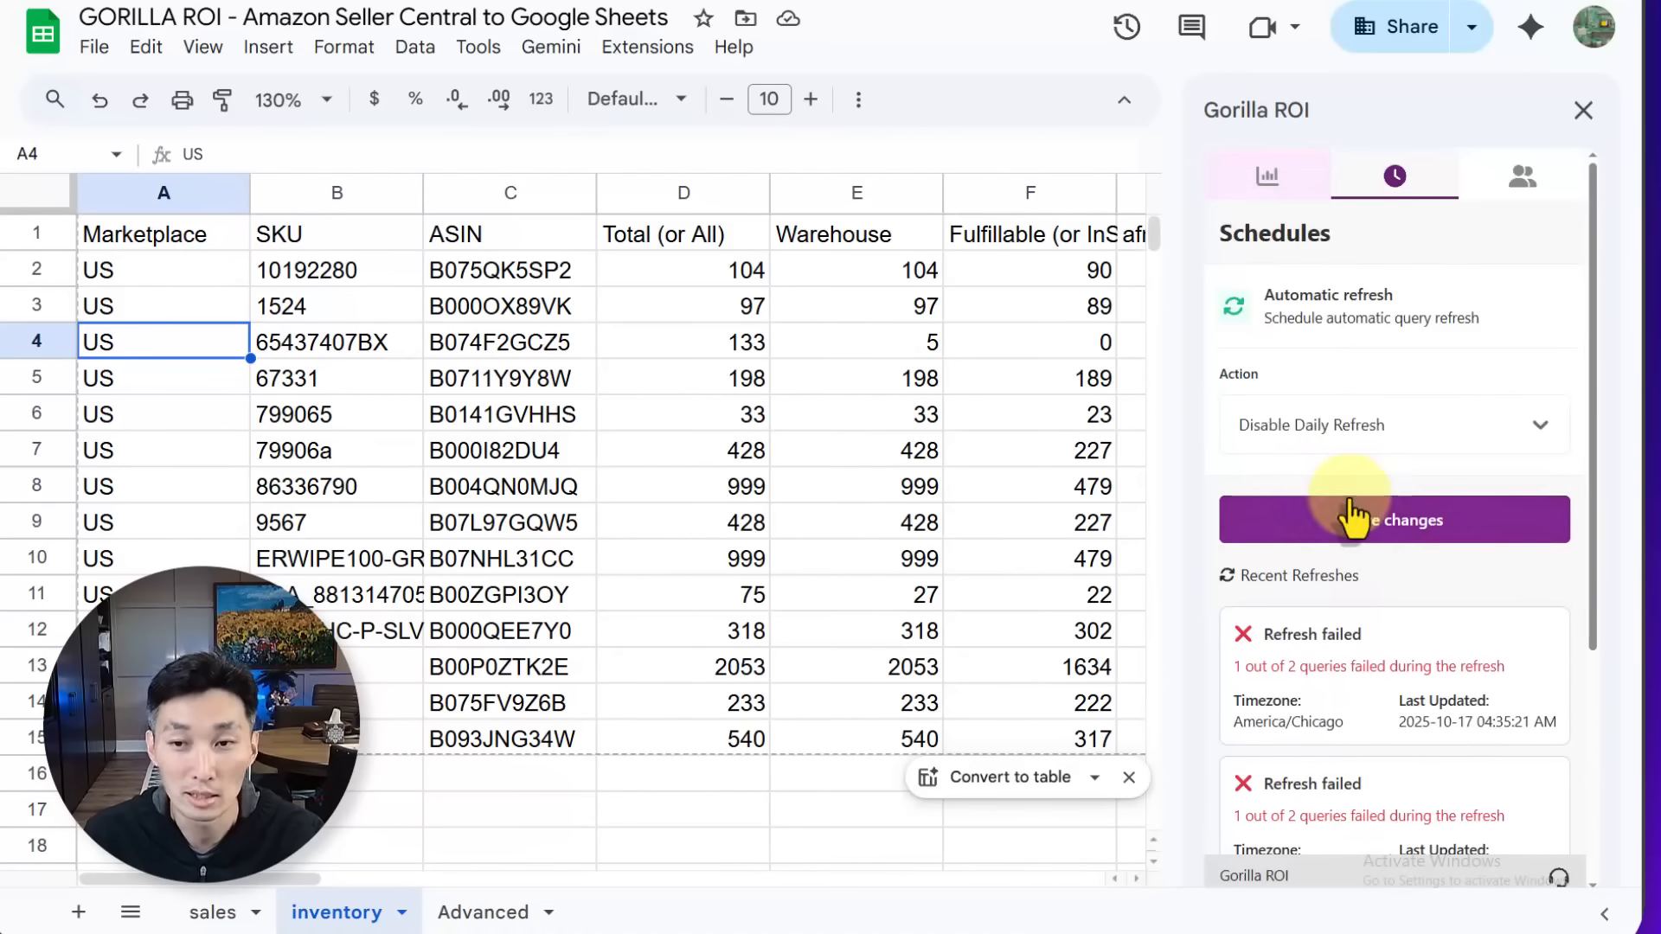
pyautogui.click(1342, 429)
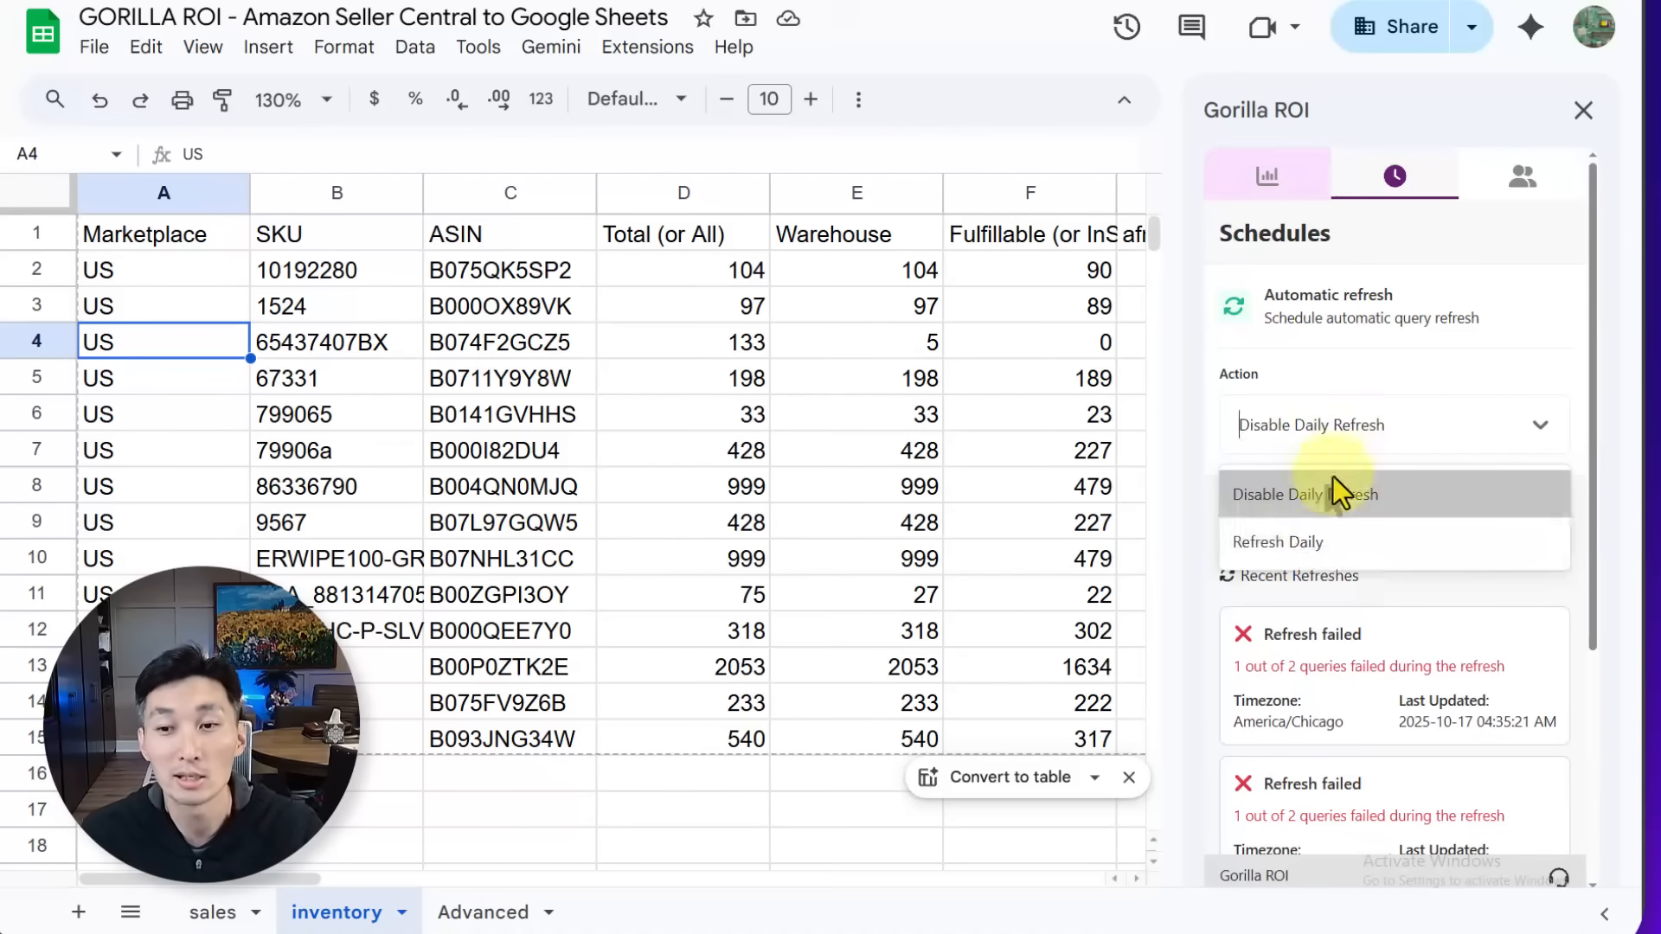
pyautogui.click(1323, 540)
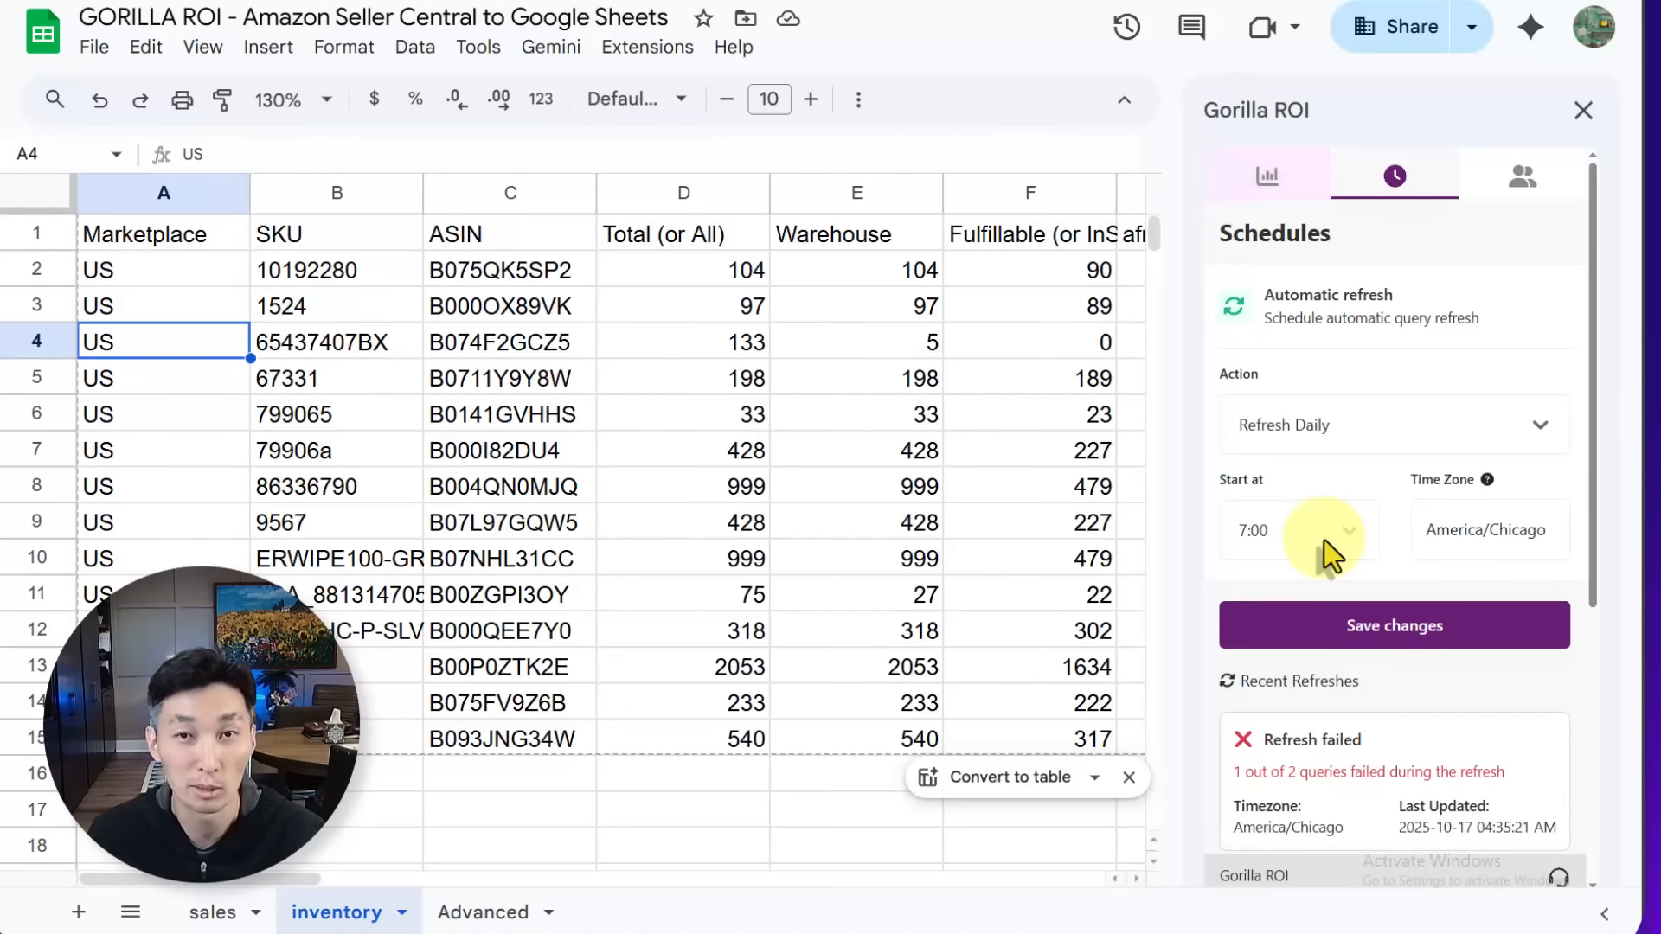
# Add a new sheet after the inventory sheet and start a new query at its cell A1.
pyautogui.click(1266, 173)
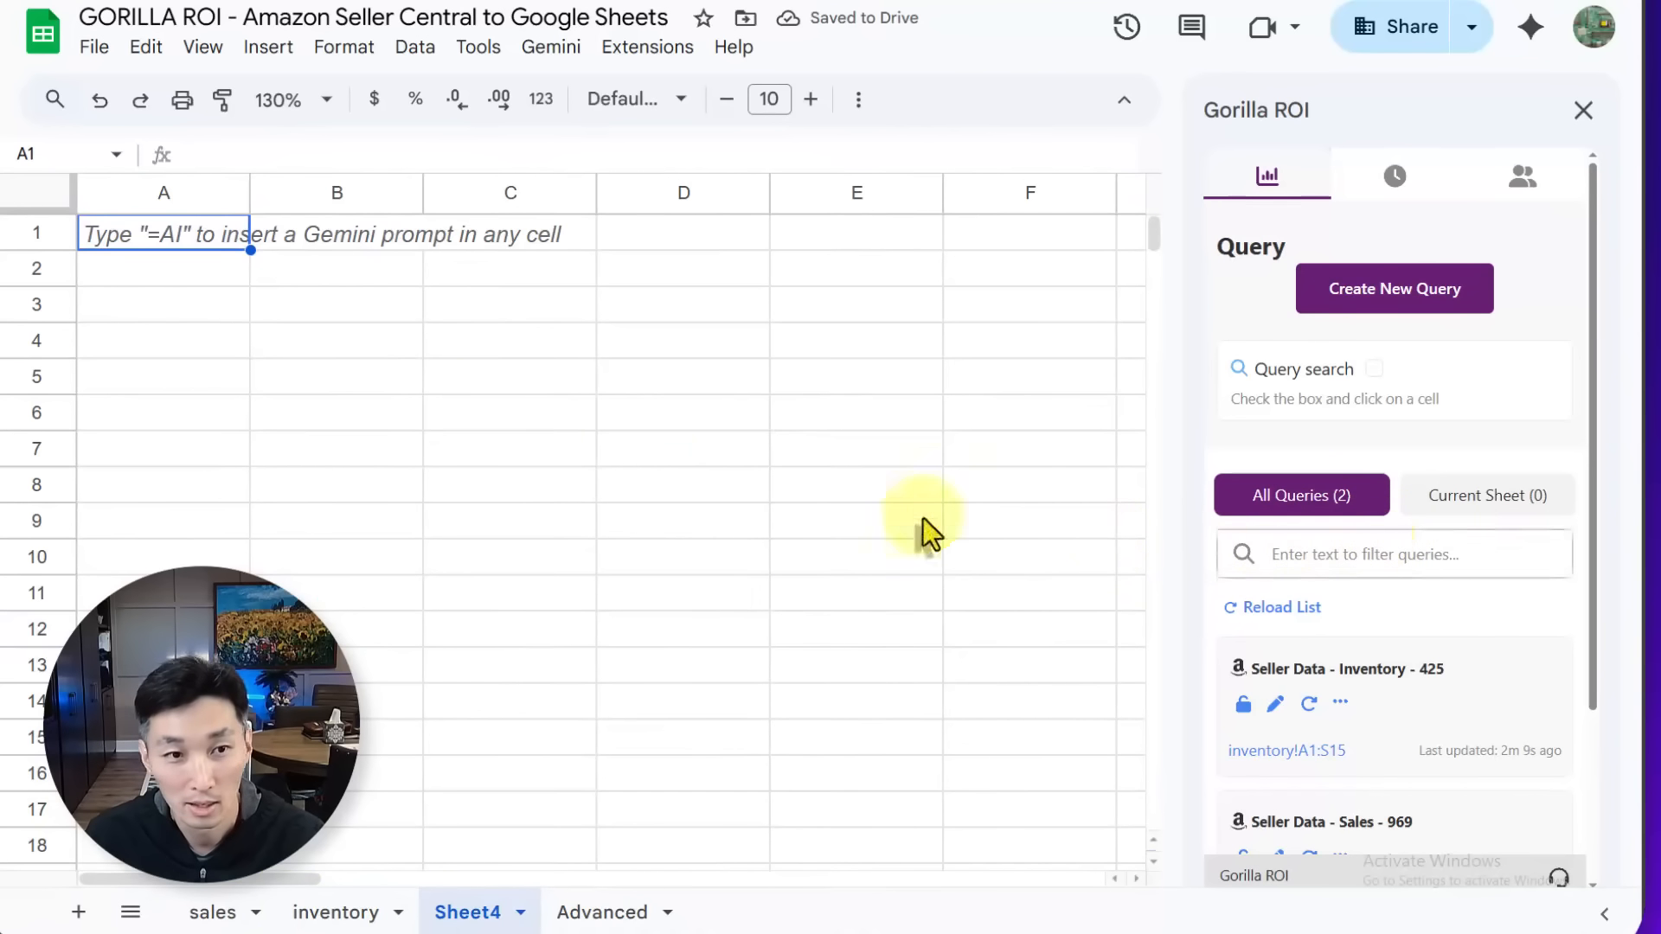
pyautogui.click(181, 238)
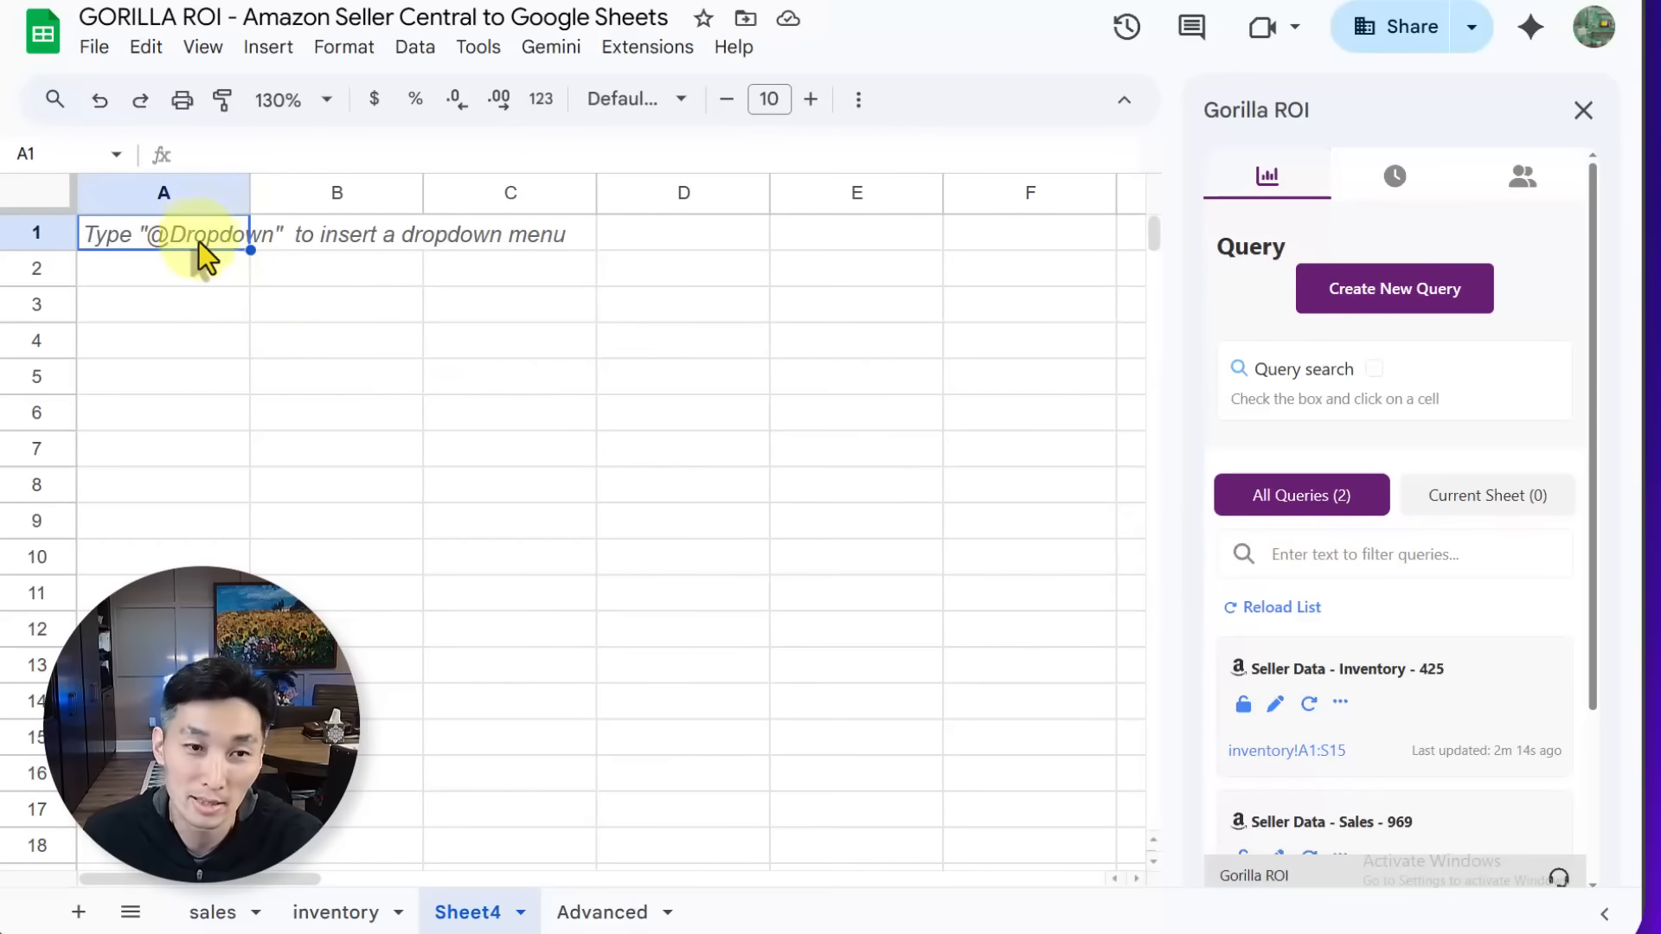
pyautogui.click(1371, 294)
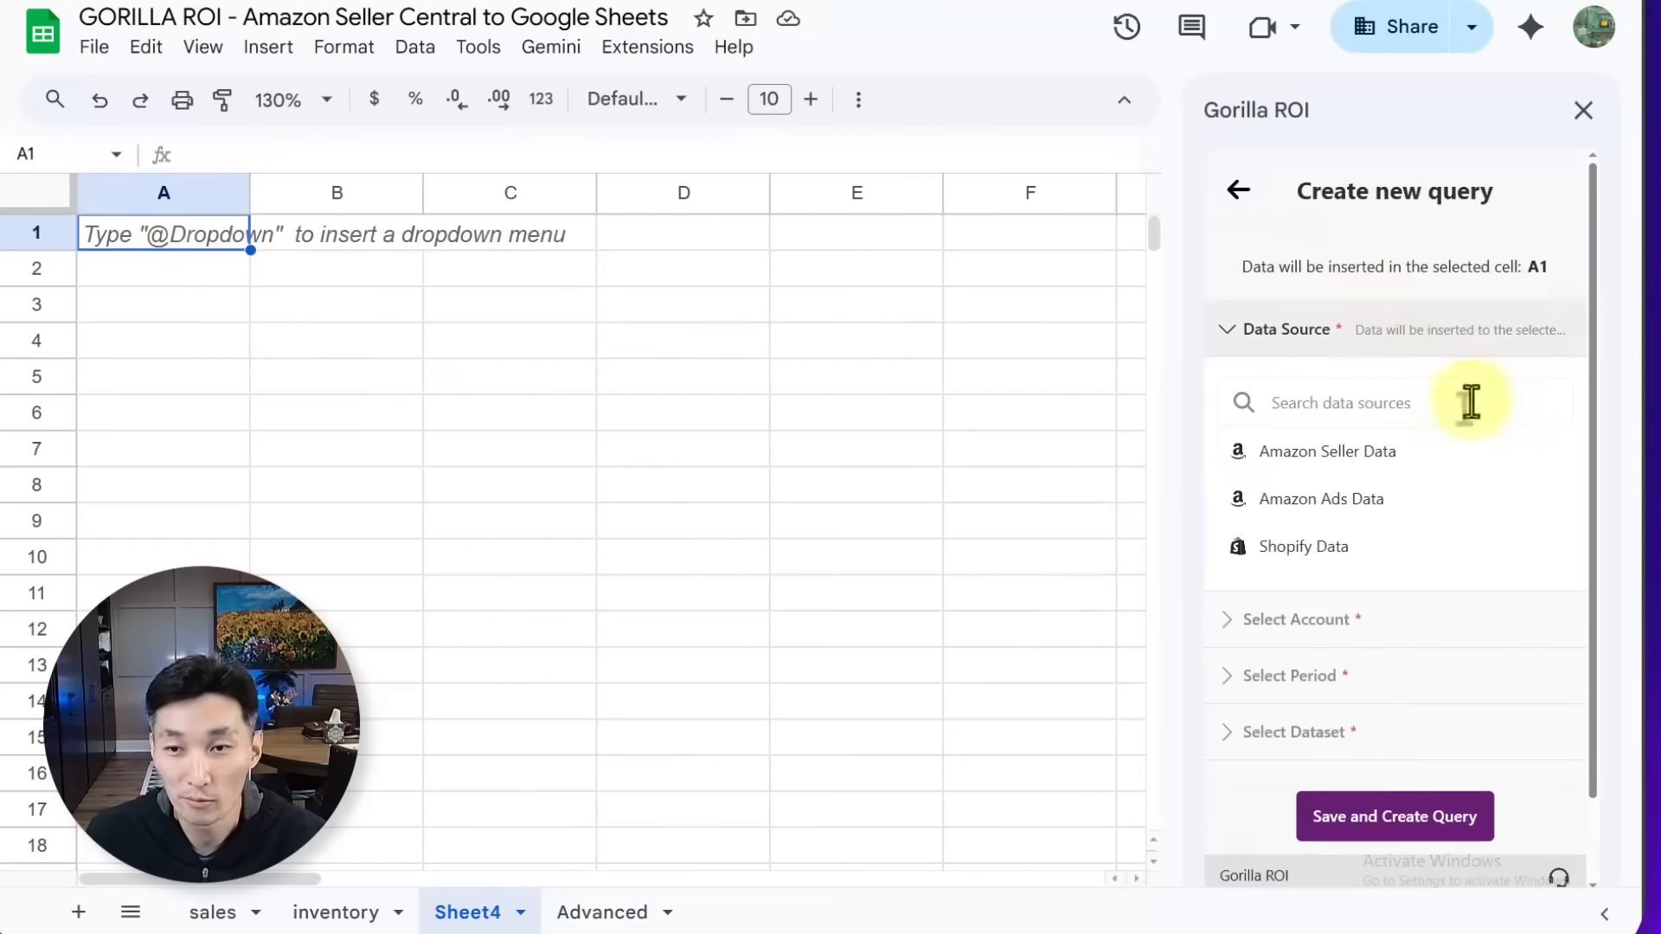
# Set the new query's source to Amazon Seller Data and its seller account to TESTSELLER2, and dismiss the reauthorization warning.
pyautogui.click(1419, 449)
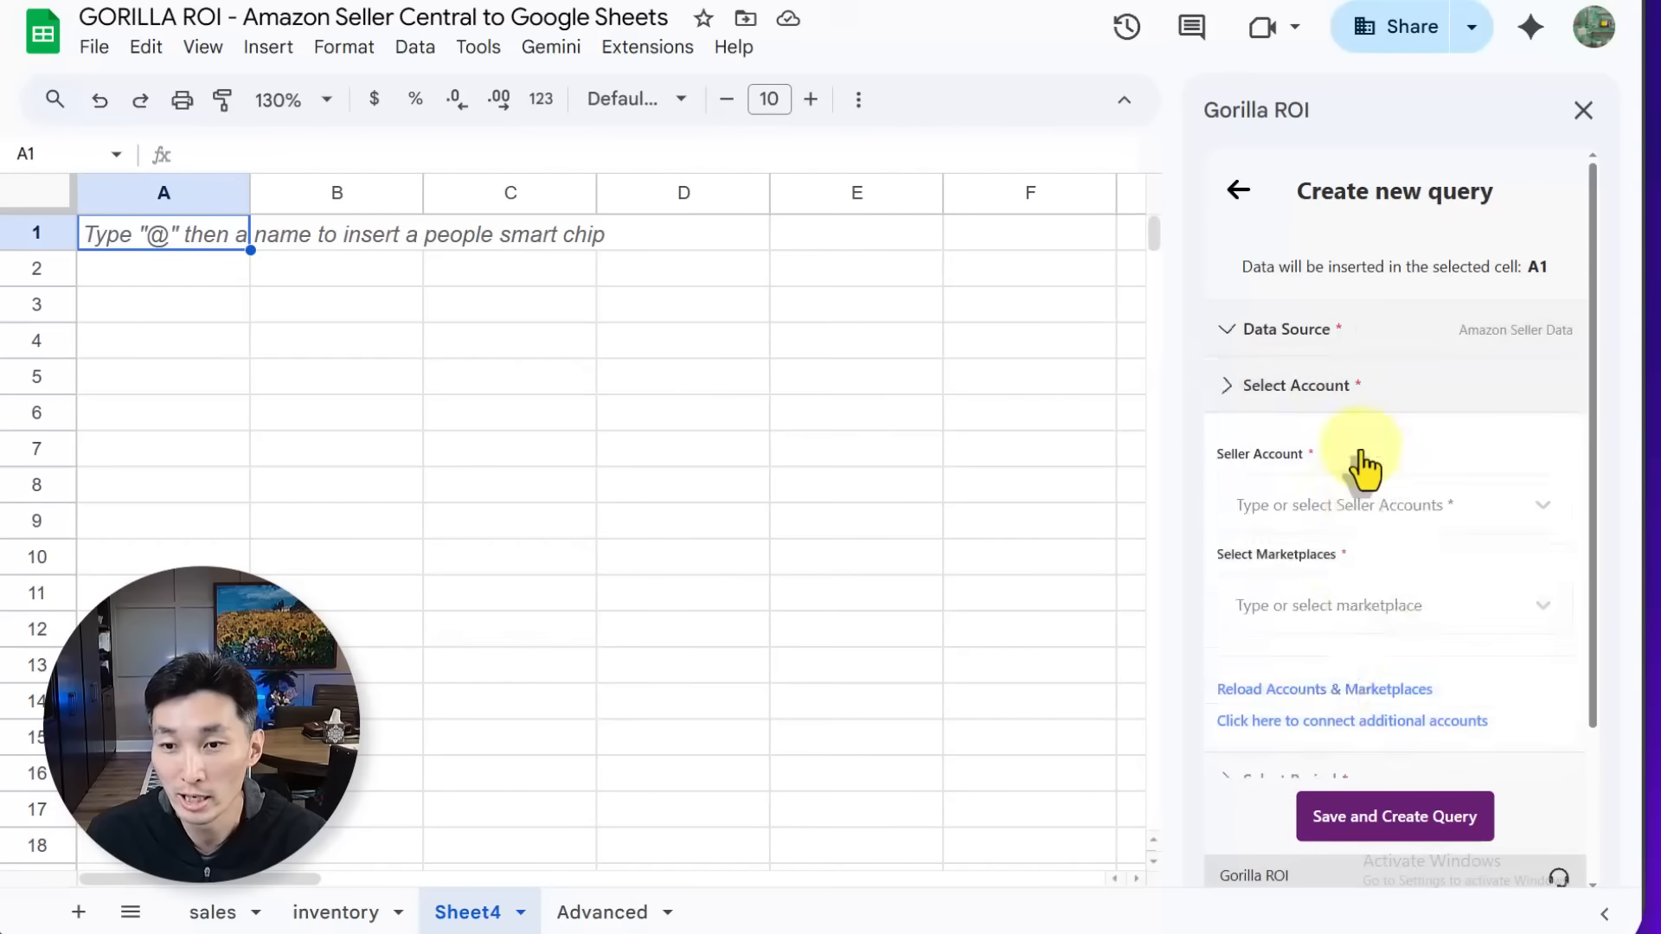
pyautogui.click(1359, 509)
pyautogui.click(1337, 683)
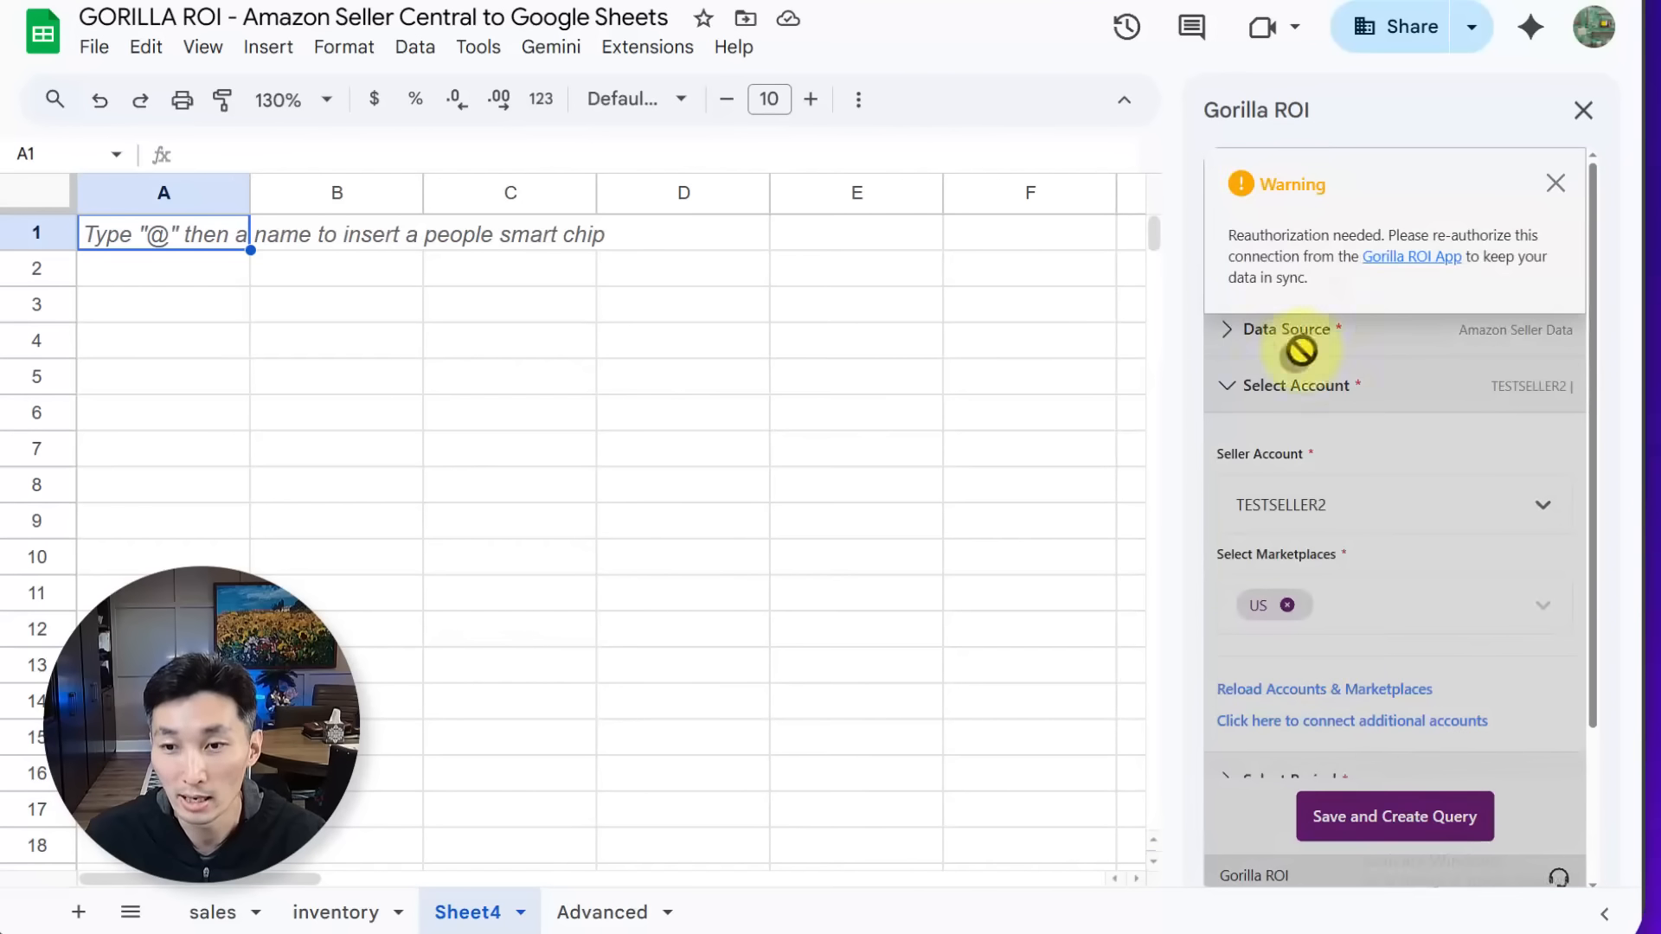
pyautogui.click(1550, 181)
# Add the CA marketplace to the query alongside US.
pyautogui.scroll(-2, 1375, 605)
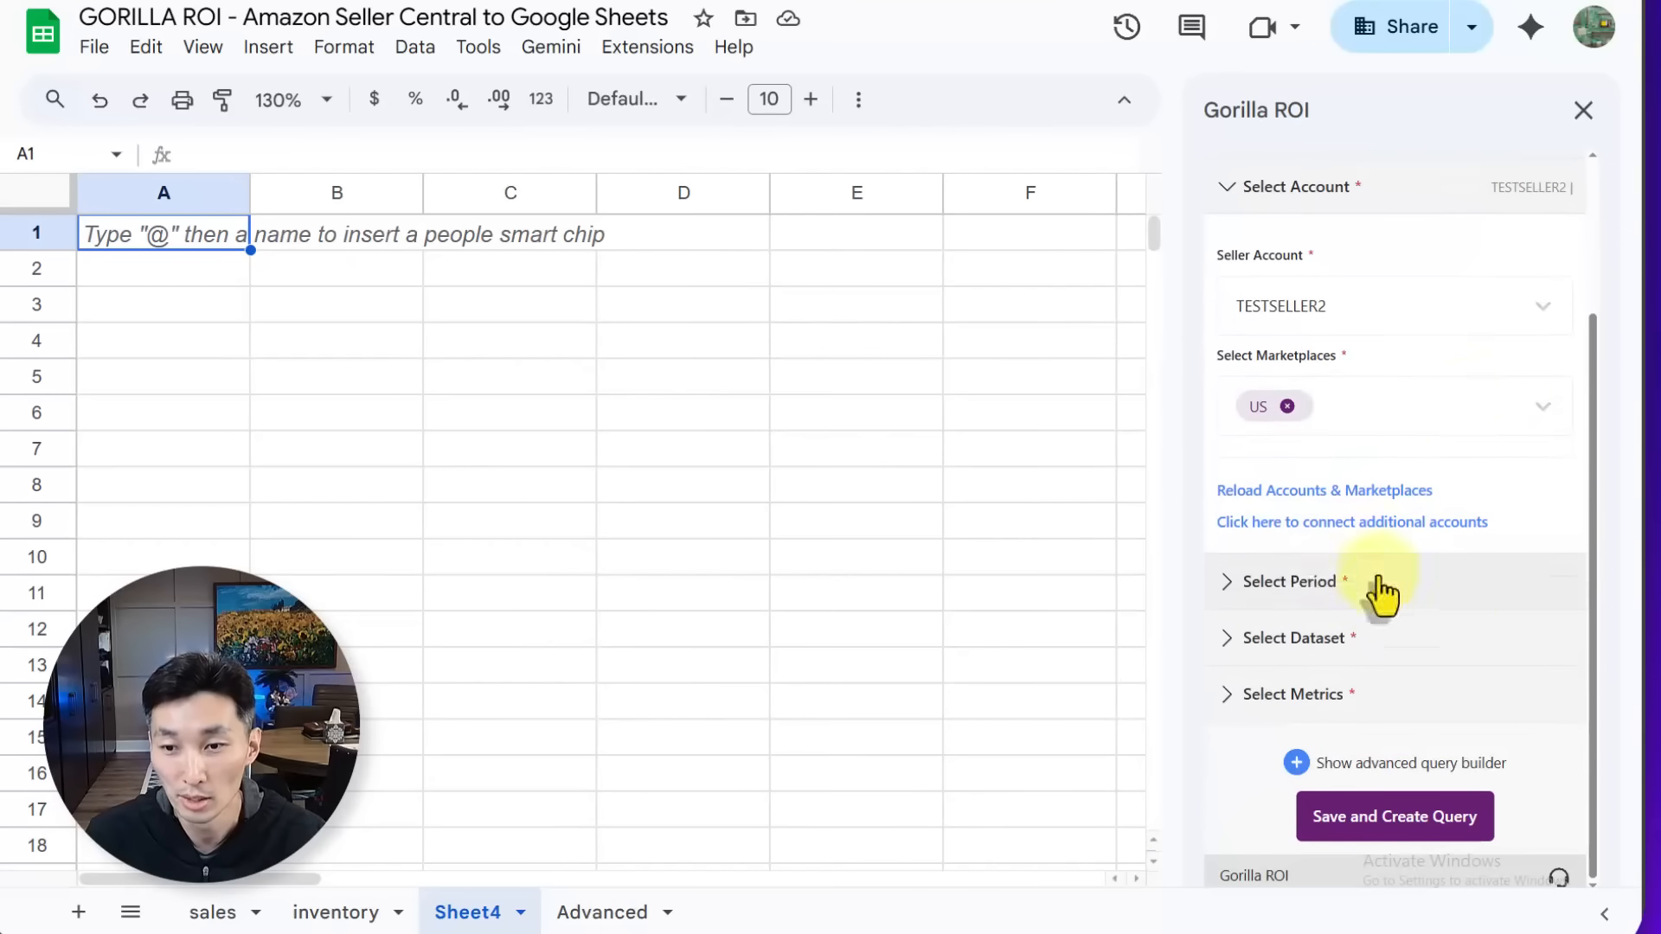
pyautogui.click(1465, 399)
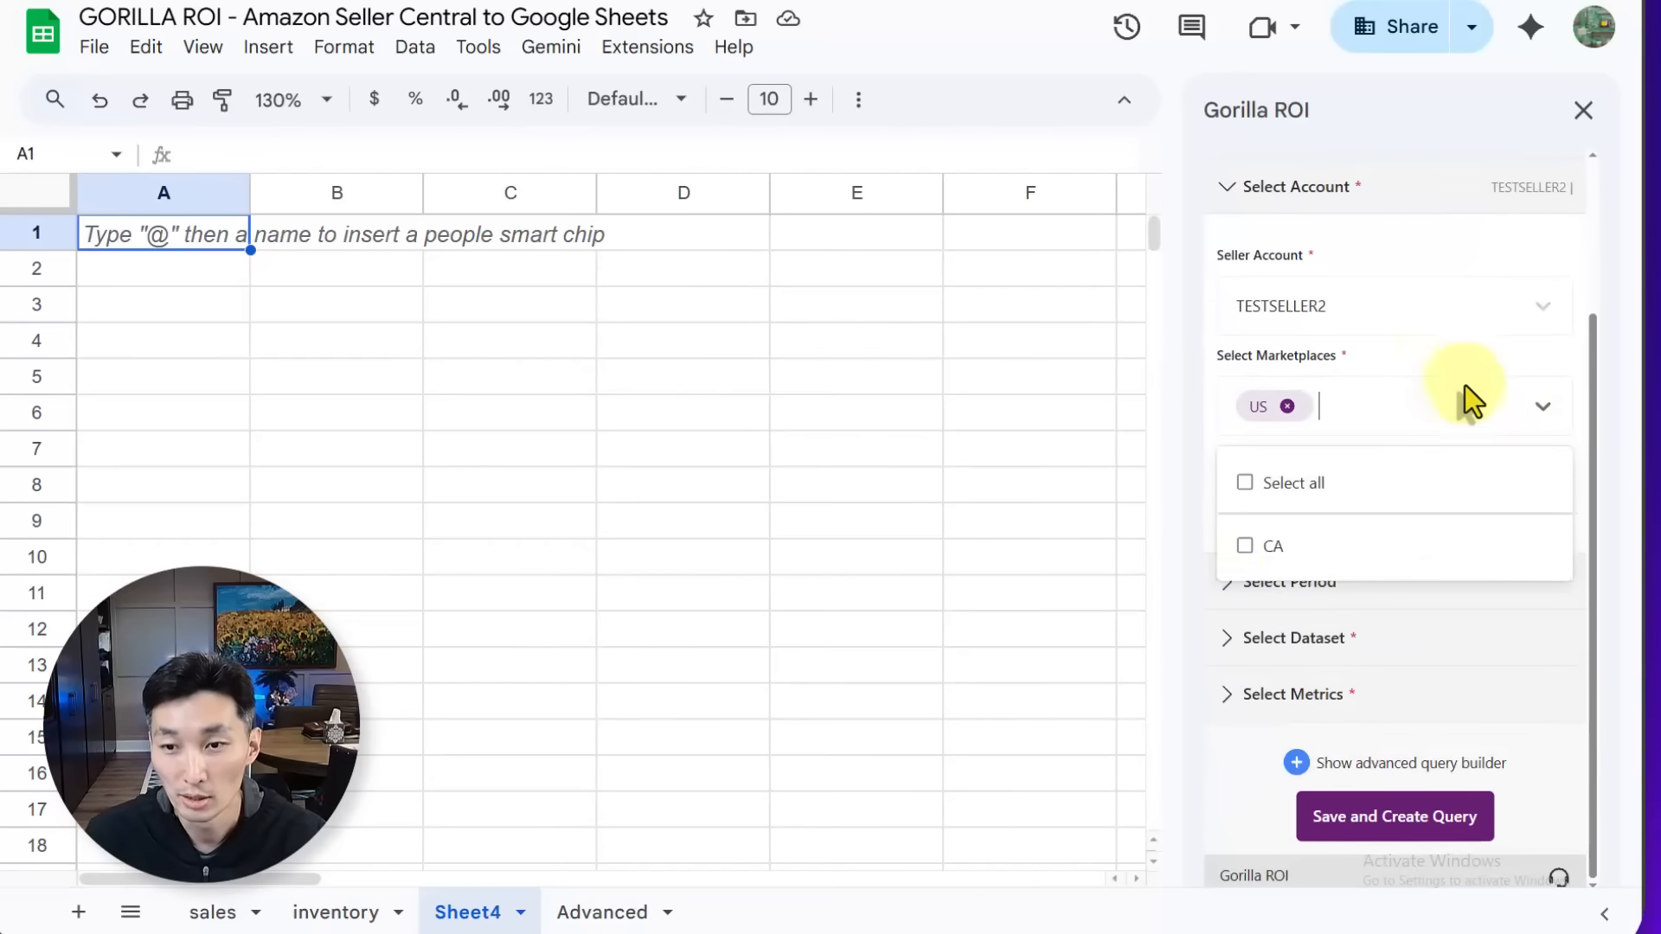
pyautogui.click(1275, 558)
pyautogui.click(1420, 406)
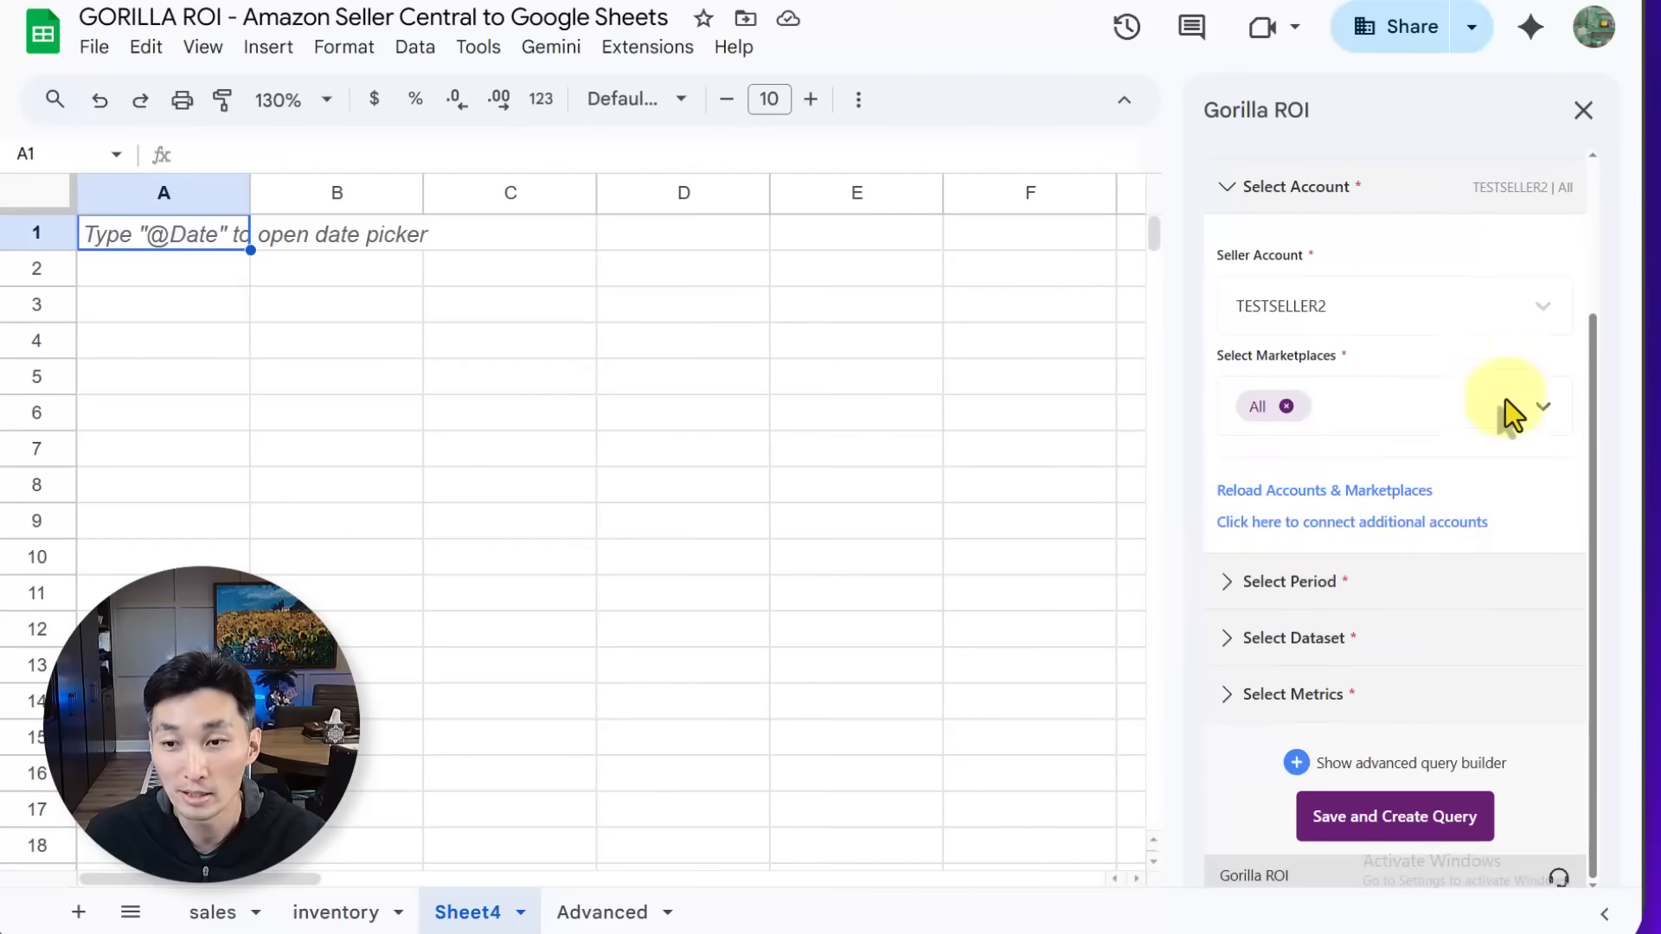
pyautogui.click(1543, 408)
# Clear the marketplace selection and pick CA and US again.
pyautogui.click(1287, 406)
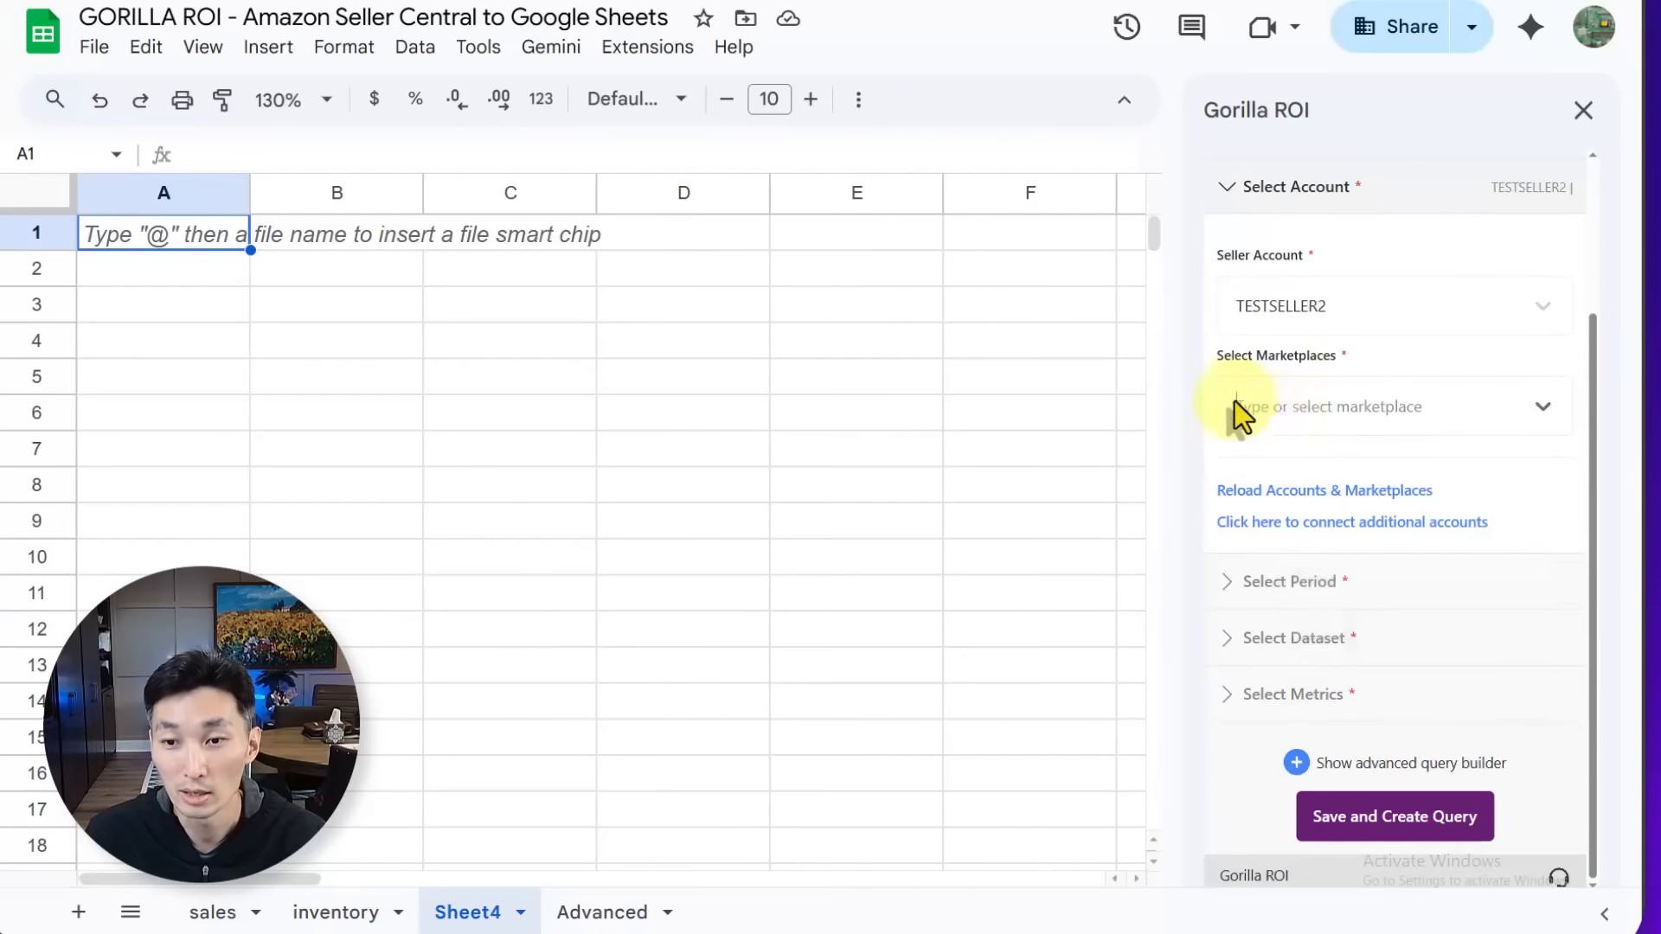
pyautogui.click(1236, 405)
pyautogui.click(1284, 564)
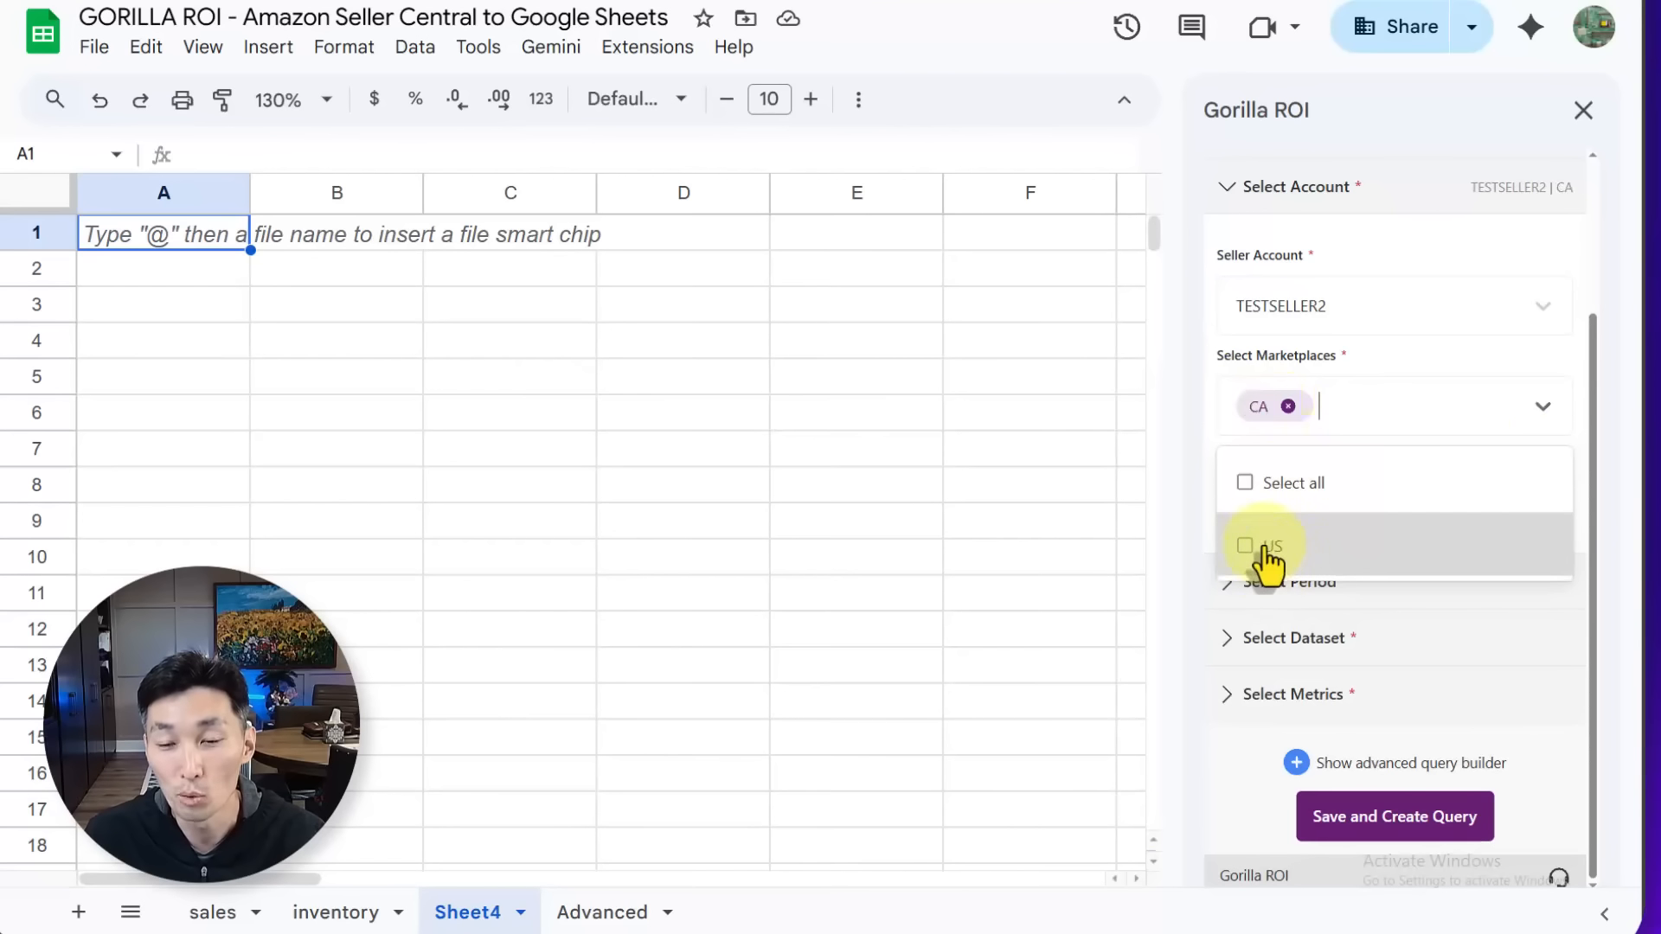
pyautogui.click(1273, 561)
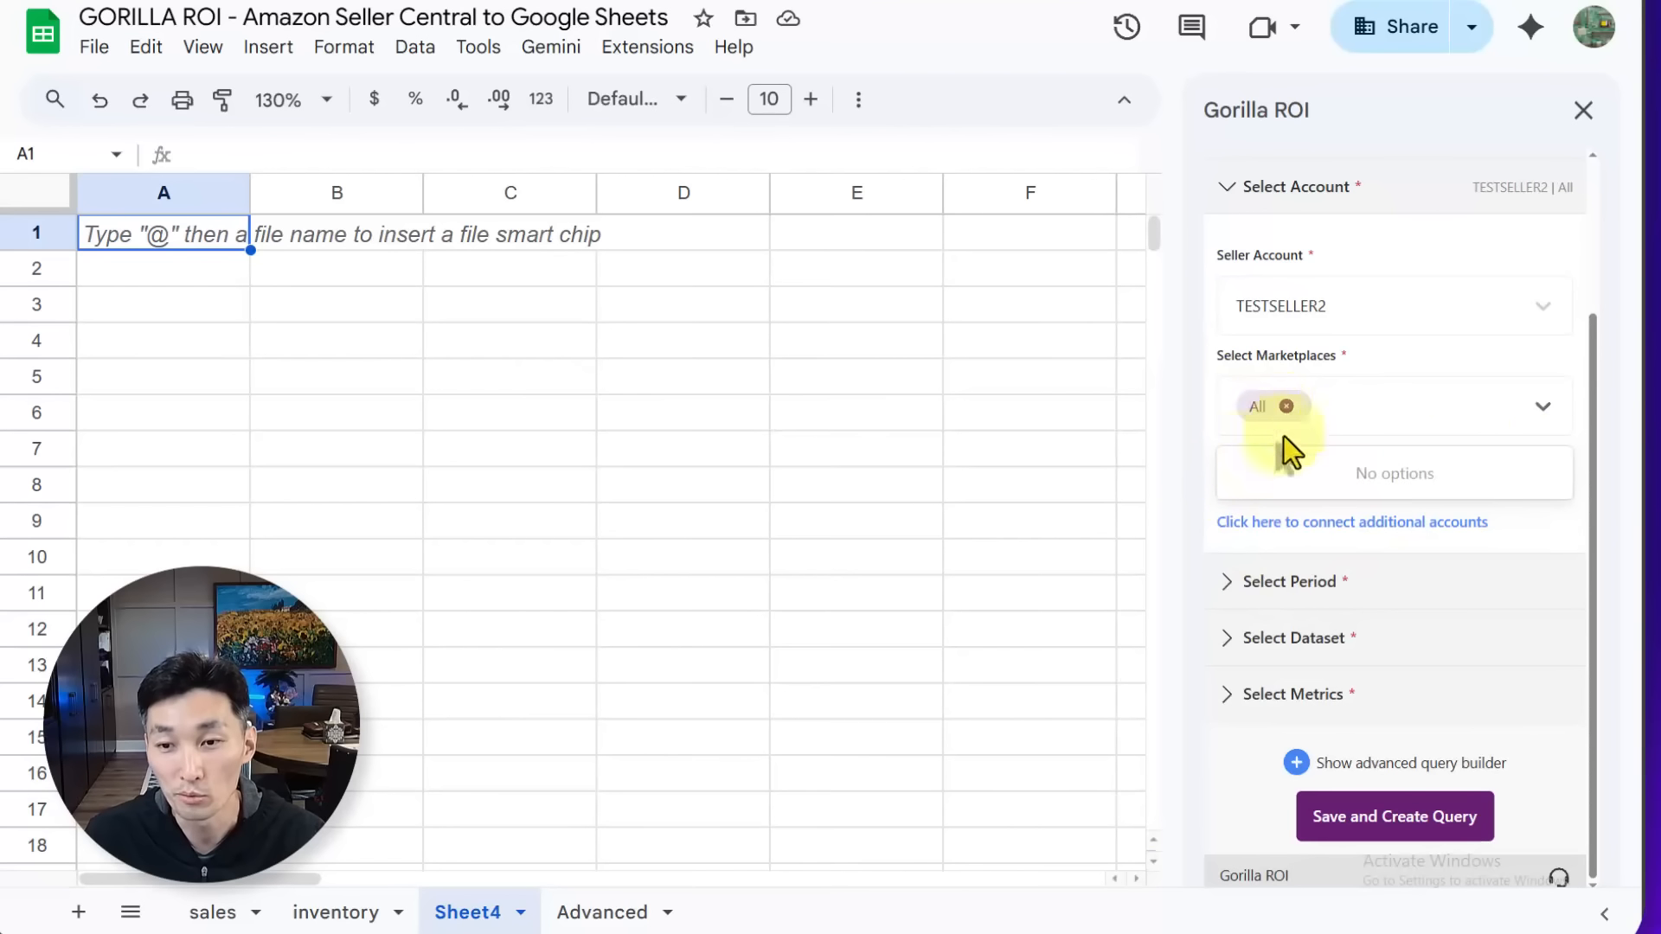
pyautogui.click(1432, 365)
# Set the query's date range to Last X Daily Values.
pyautogui.click(1313, 593)
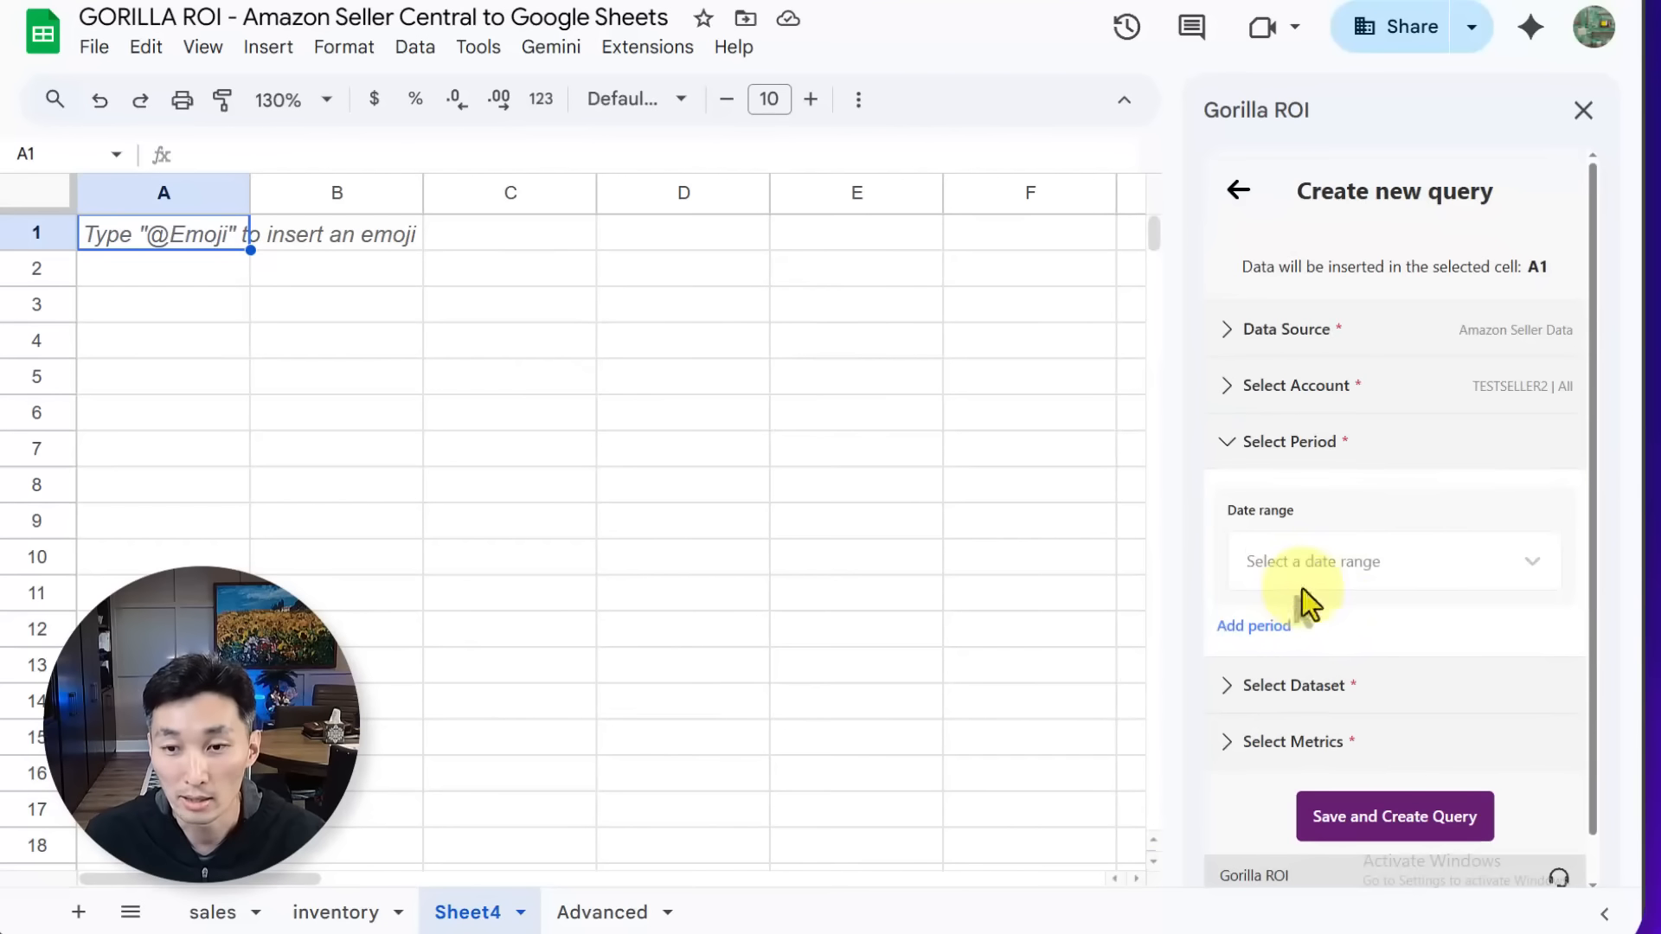
pyautogui.click(1327, 558)
pyautogui.scroll(-8, 1378, 671)
pyautogui.scroll(6, 1382, 668)
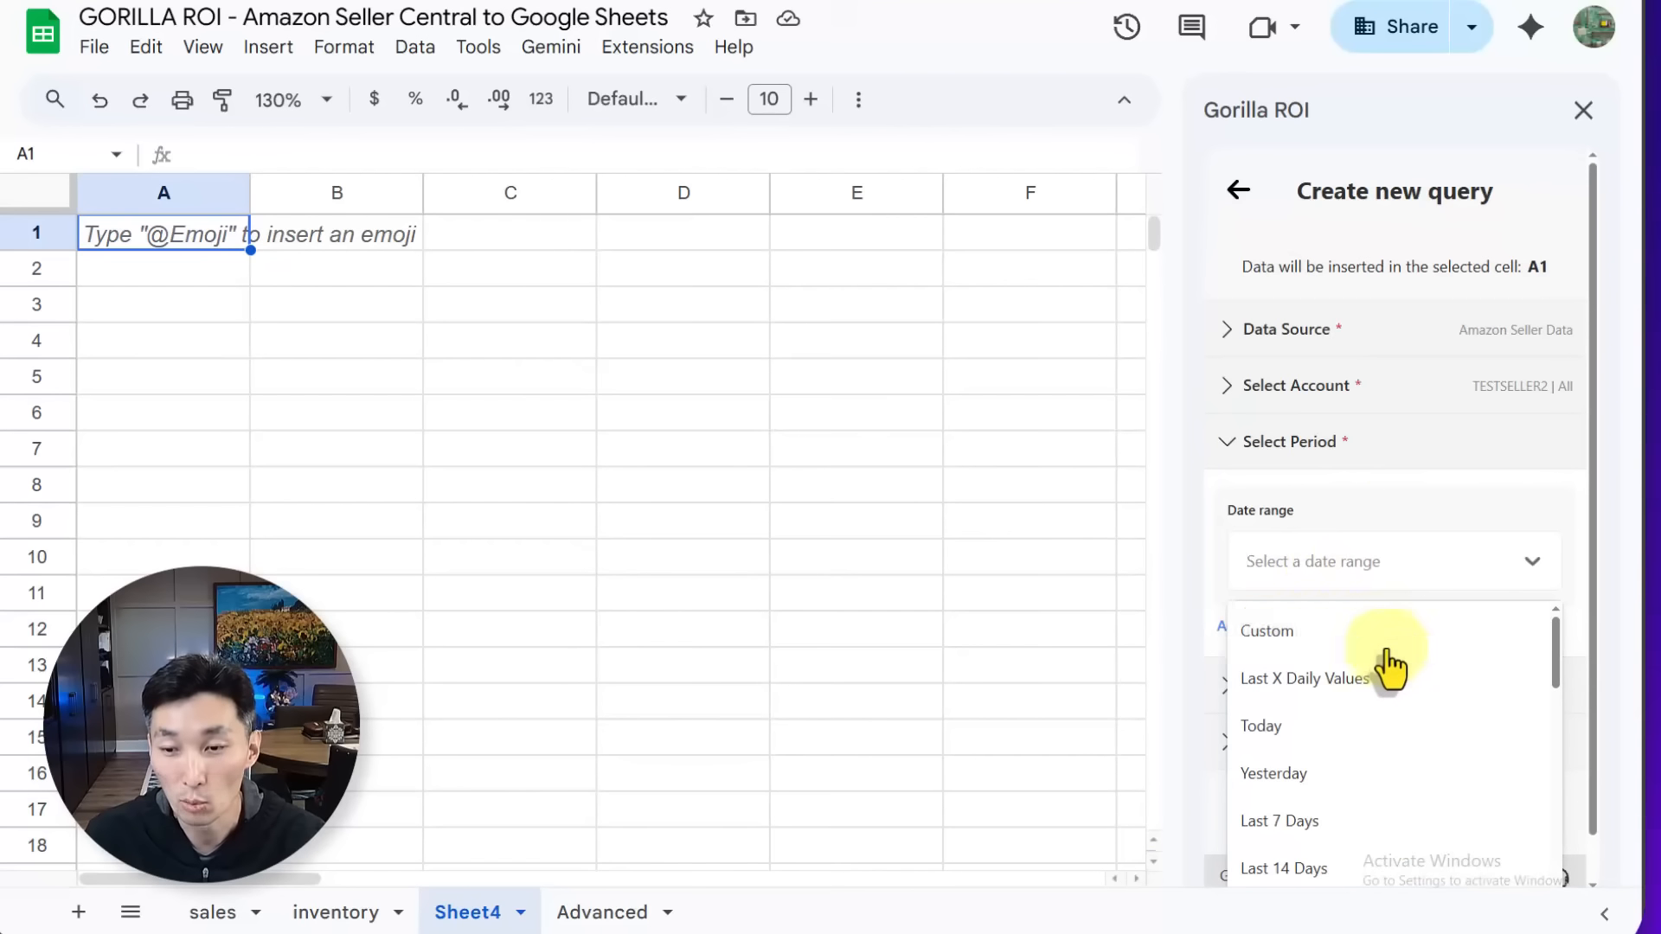
pyautogui.click(1323, 680)
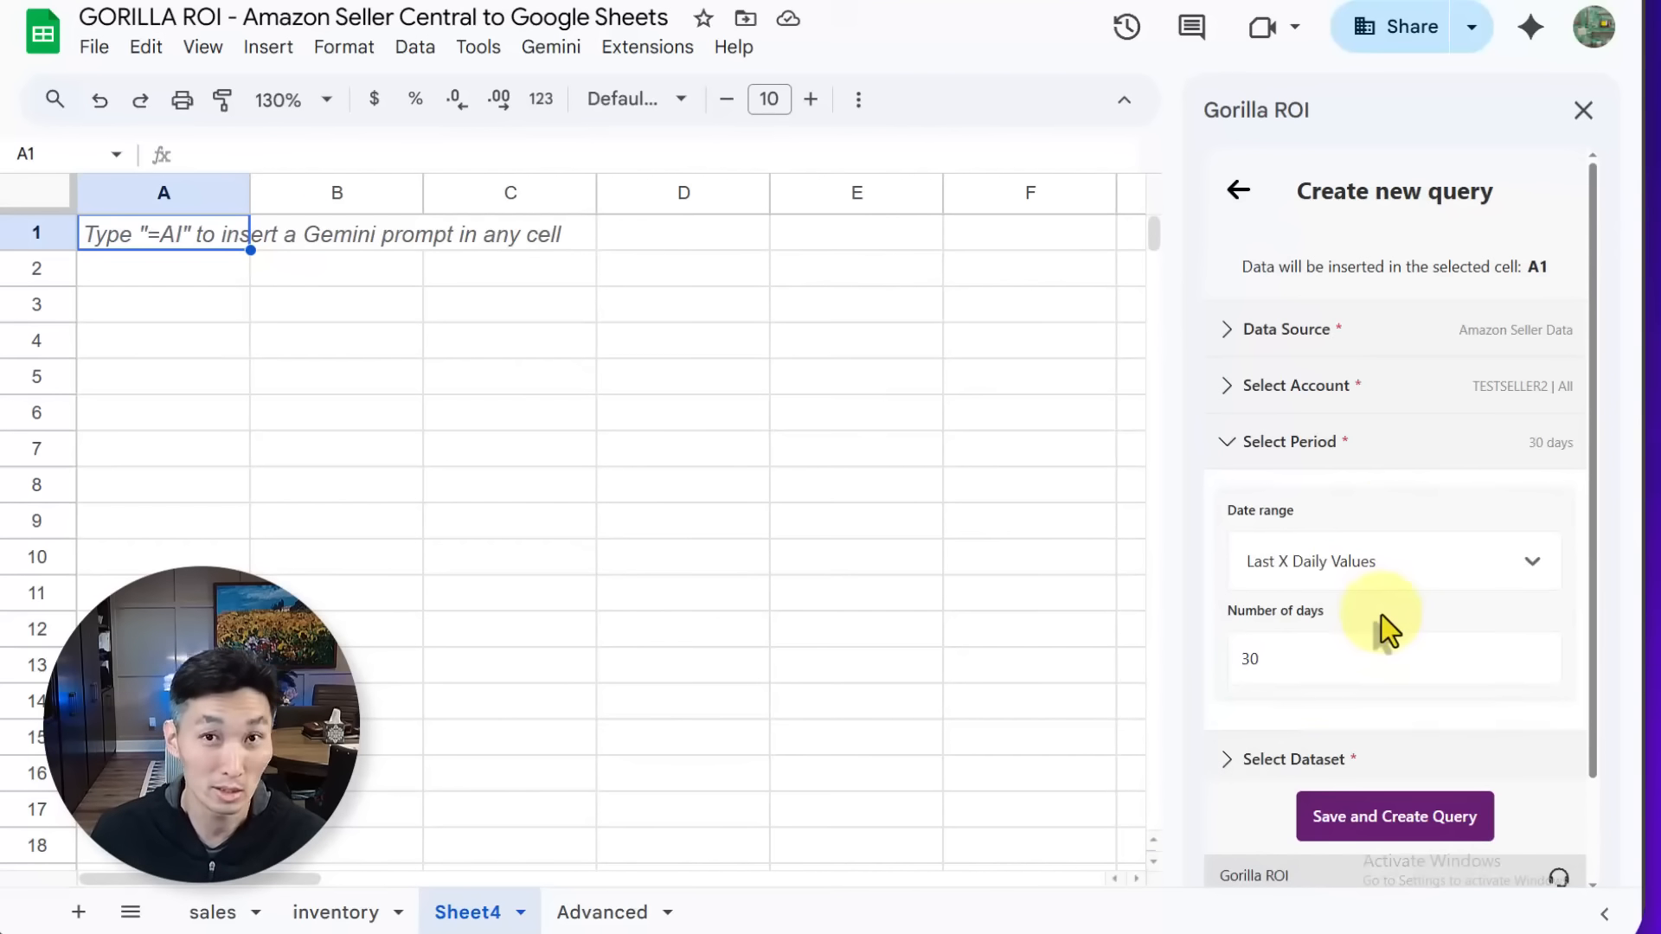
# Look through the other available date range options without changing the chosen one.
pyautogui.scroll(-3, 1375, 618)
pyautogui.click(1367, 440)
pyautogui.scroll(-5, 1382, 632)
pyautogui.scroll(4, 1366, 605)
pyautogui.scroll(-7, 1358, 580)
pyautogui.scroll(-3, 1363, 692)
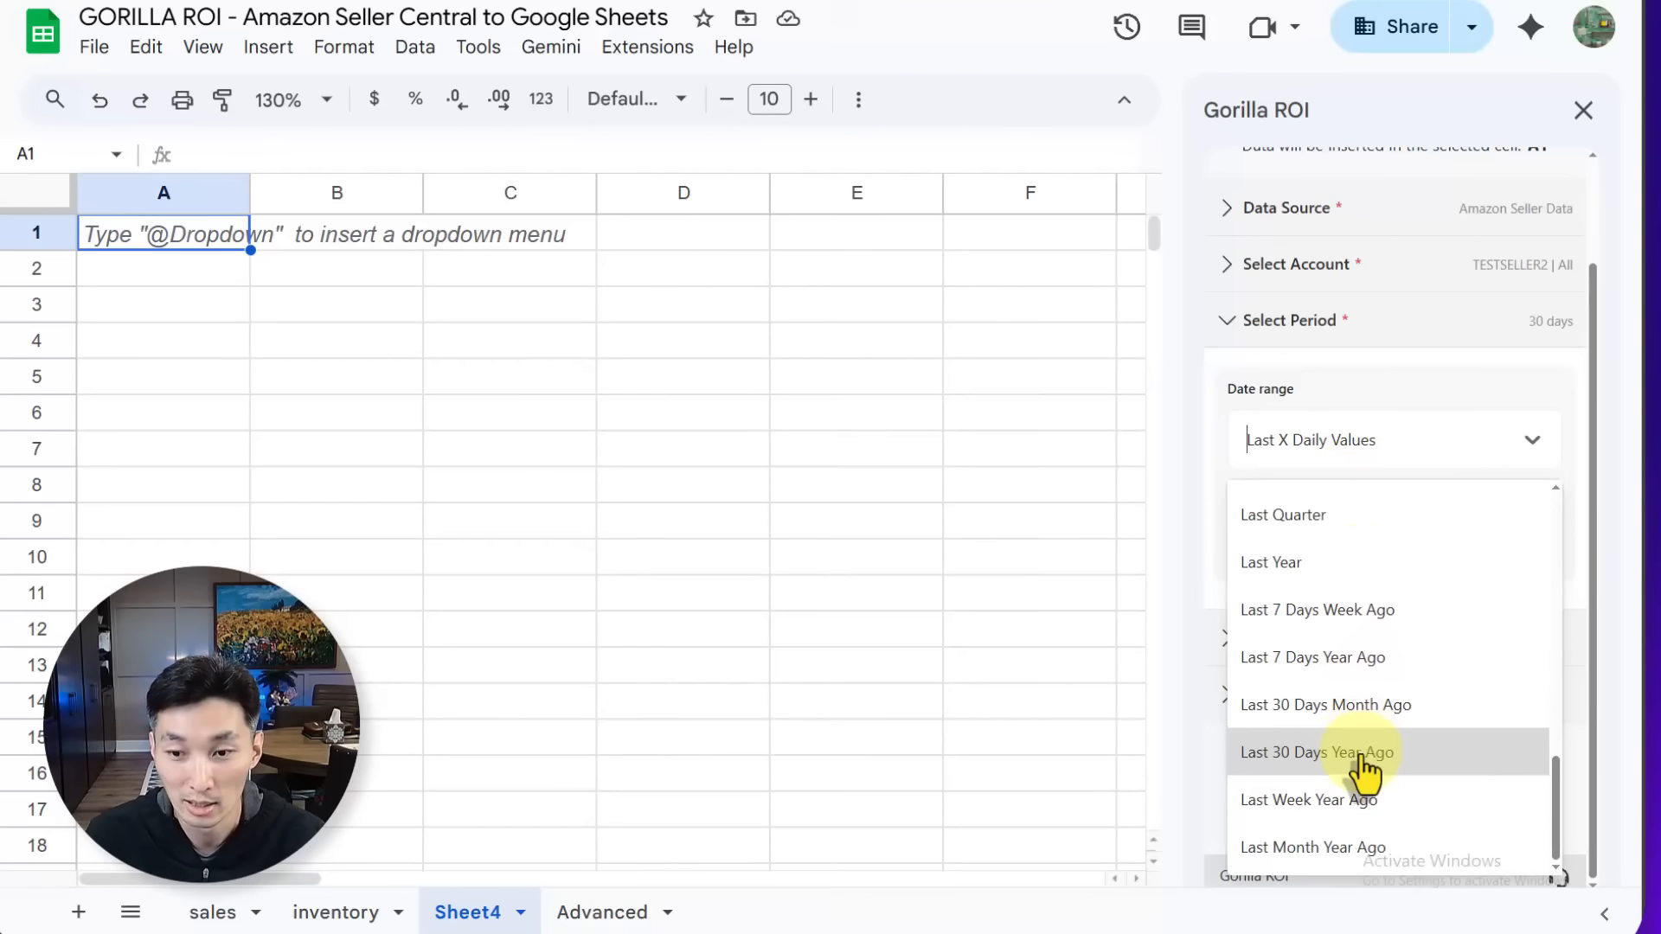
pyautogui.scroll(10, 1366, 765)
pyautogui.click(1372, 457)
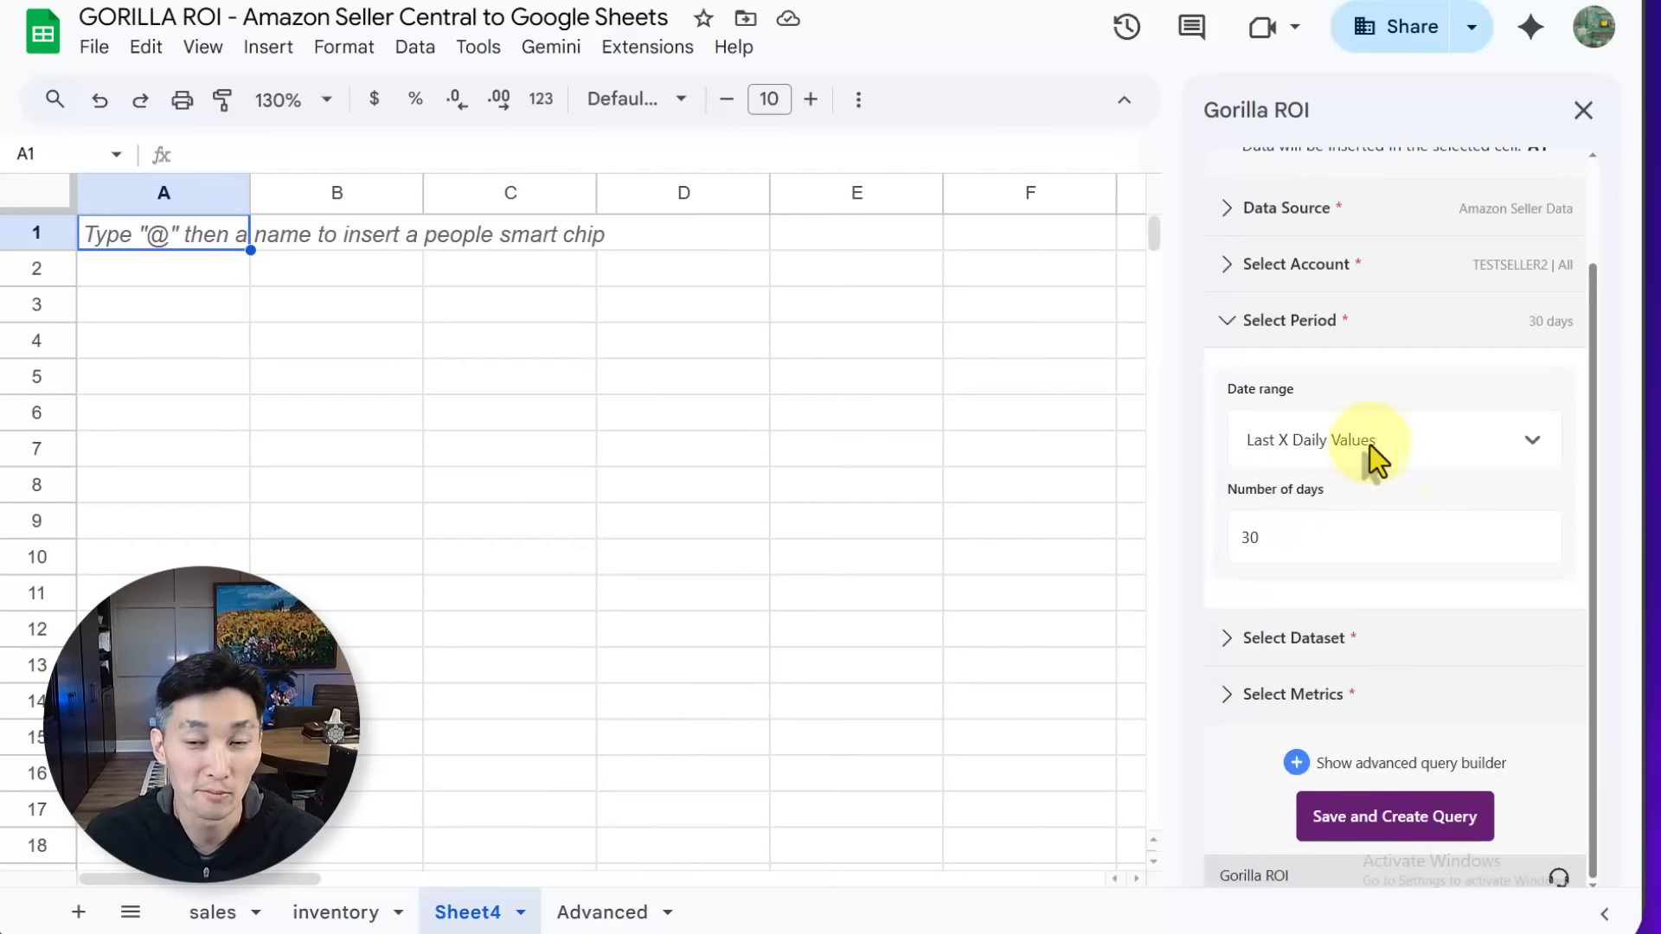
# Set the query period's number of days to 41.
pyautogui.click(1286, 542)
pyautogui.doubleClick(1287, 538)
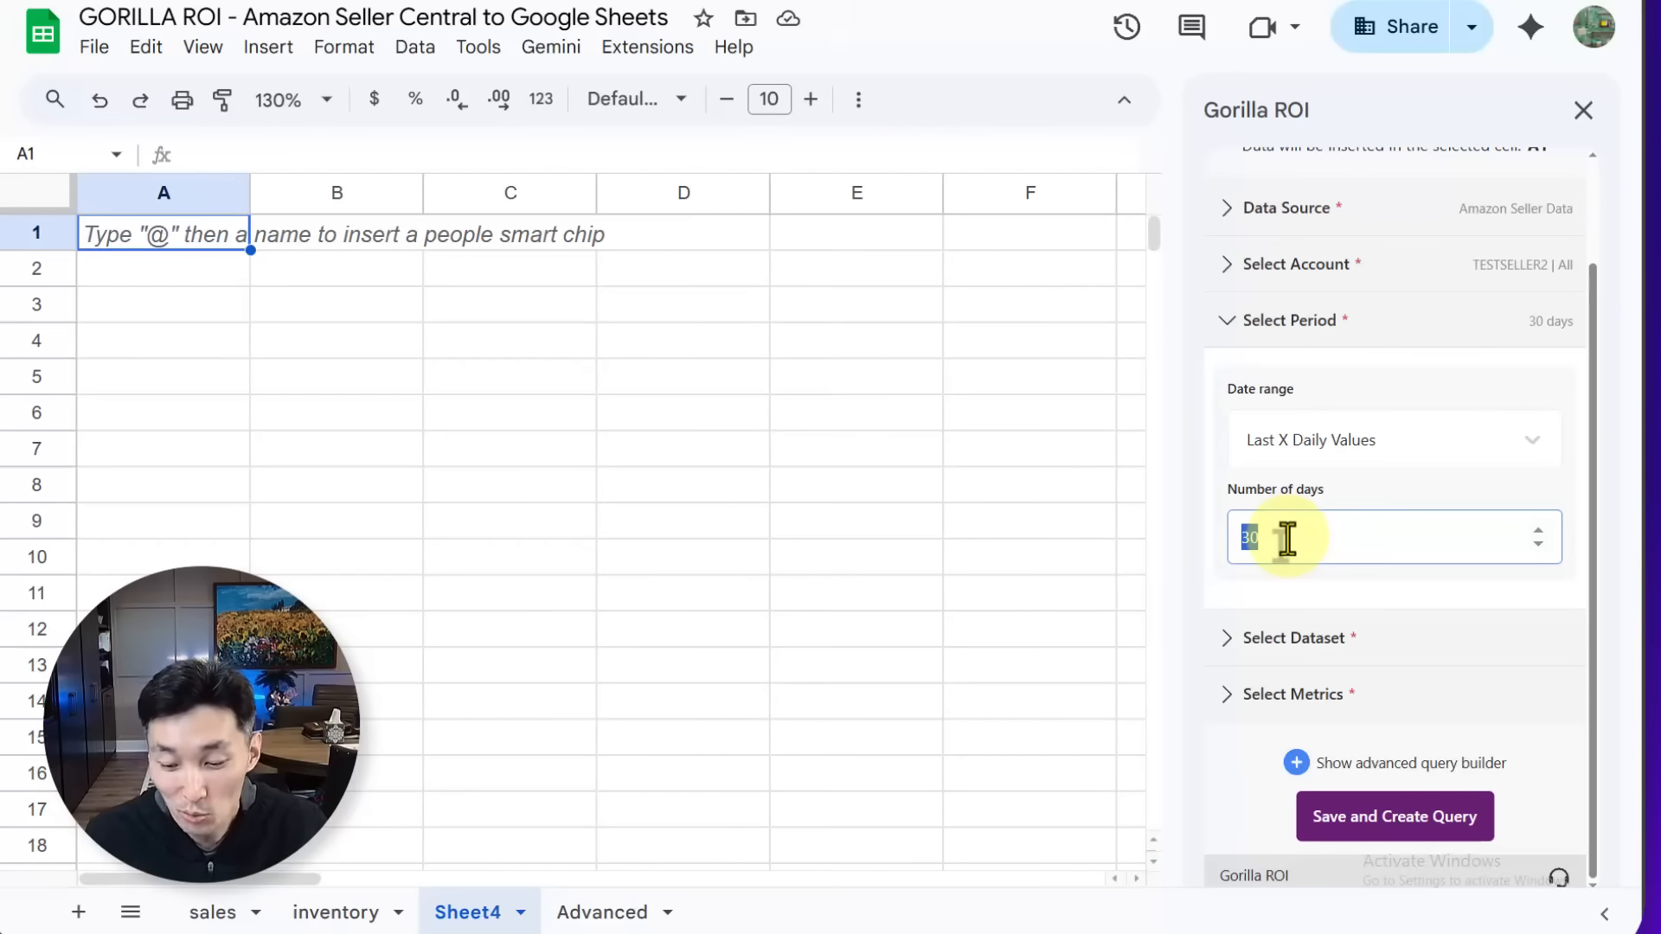
pyautogui.write('41')
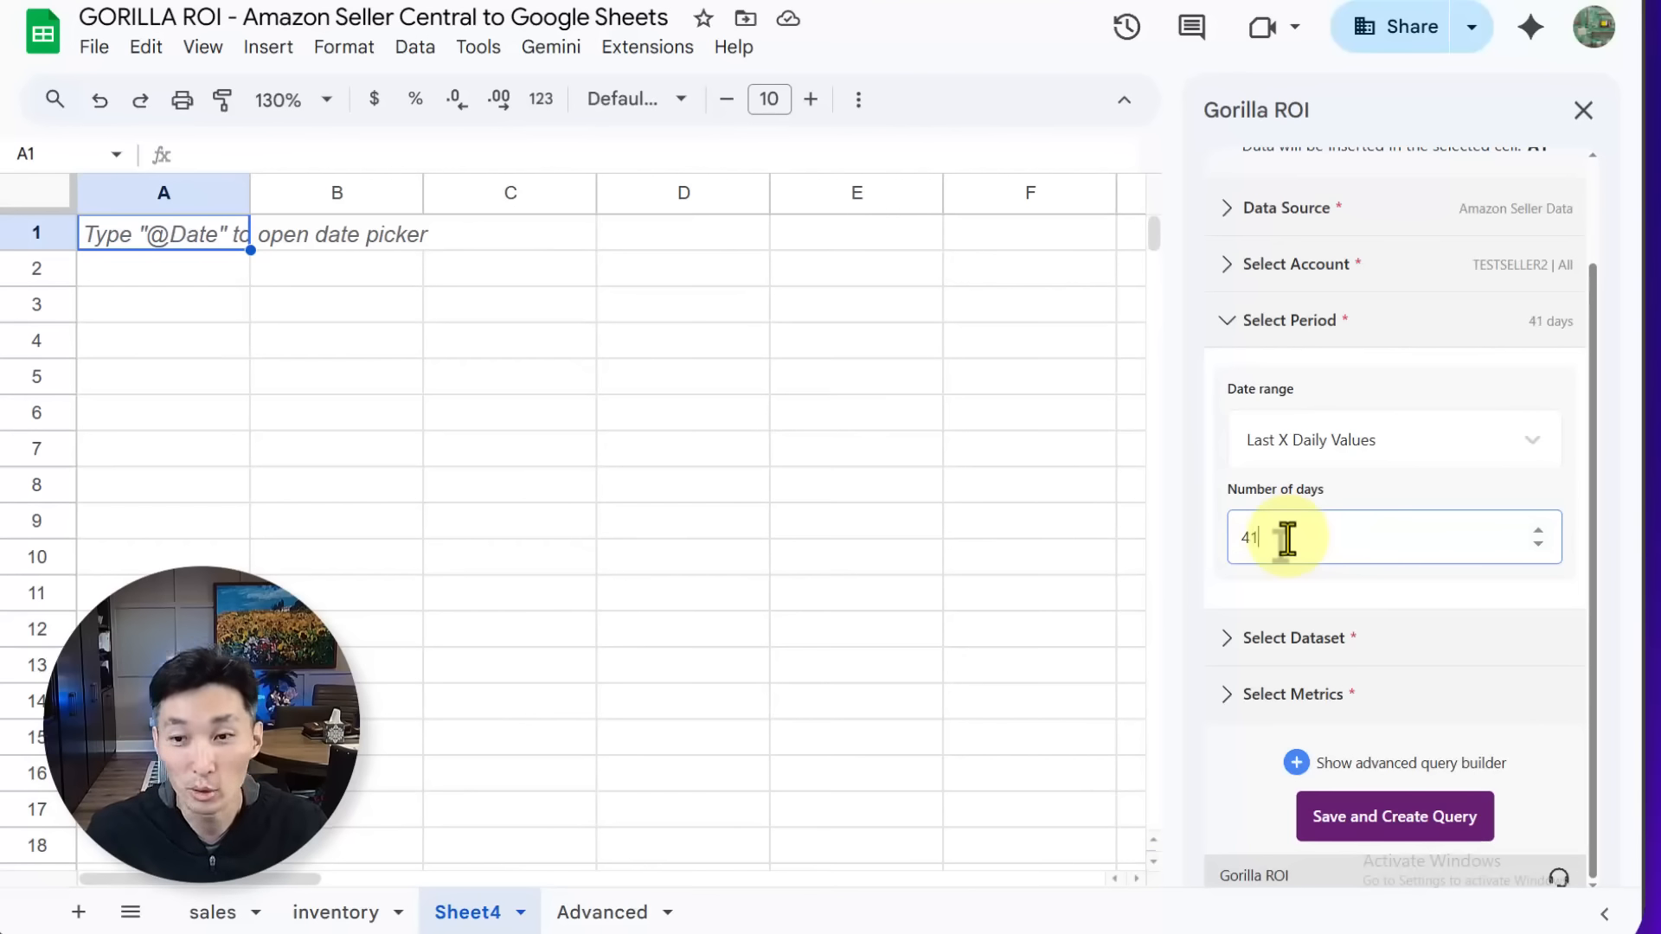
pyautogui.press('BackSpace')
pyautogui.write('0')
pyautogui.click(1306, 640)
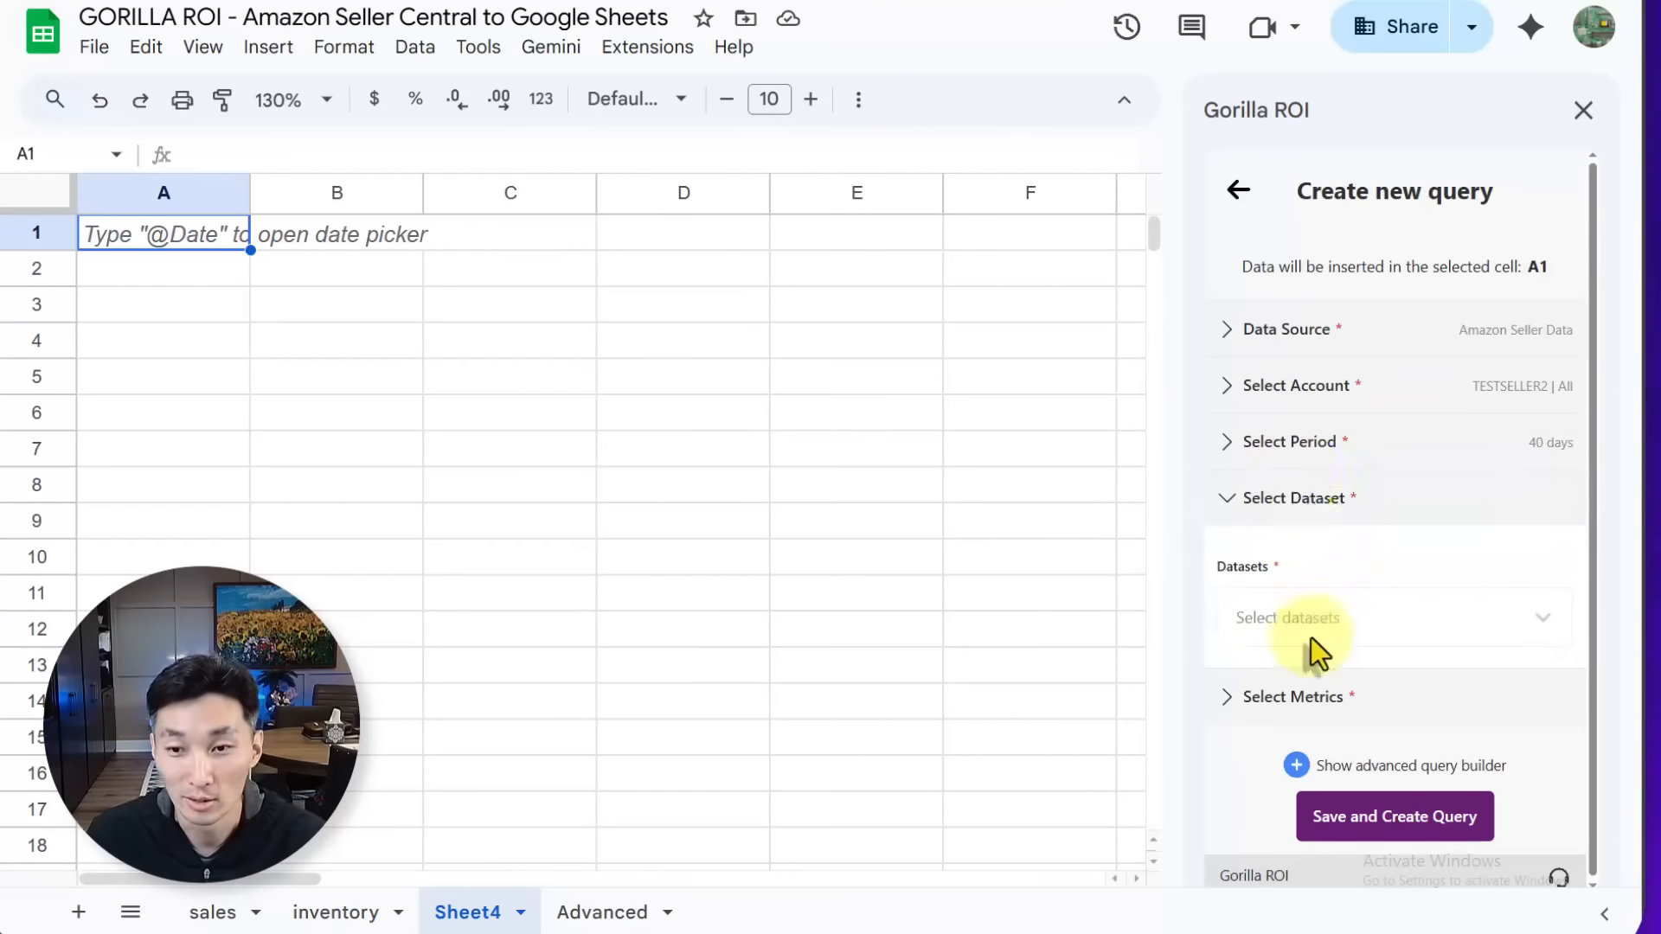
pyautogui.click(1300, 458)
pyautogui.click(1286, 659)
pyautogui.press('BackSpace')
pyautogui.write('1')
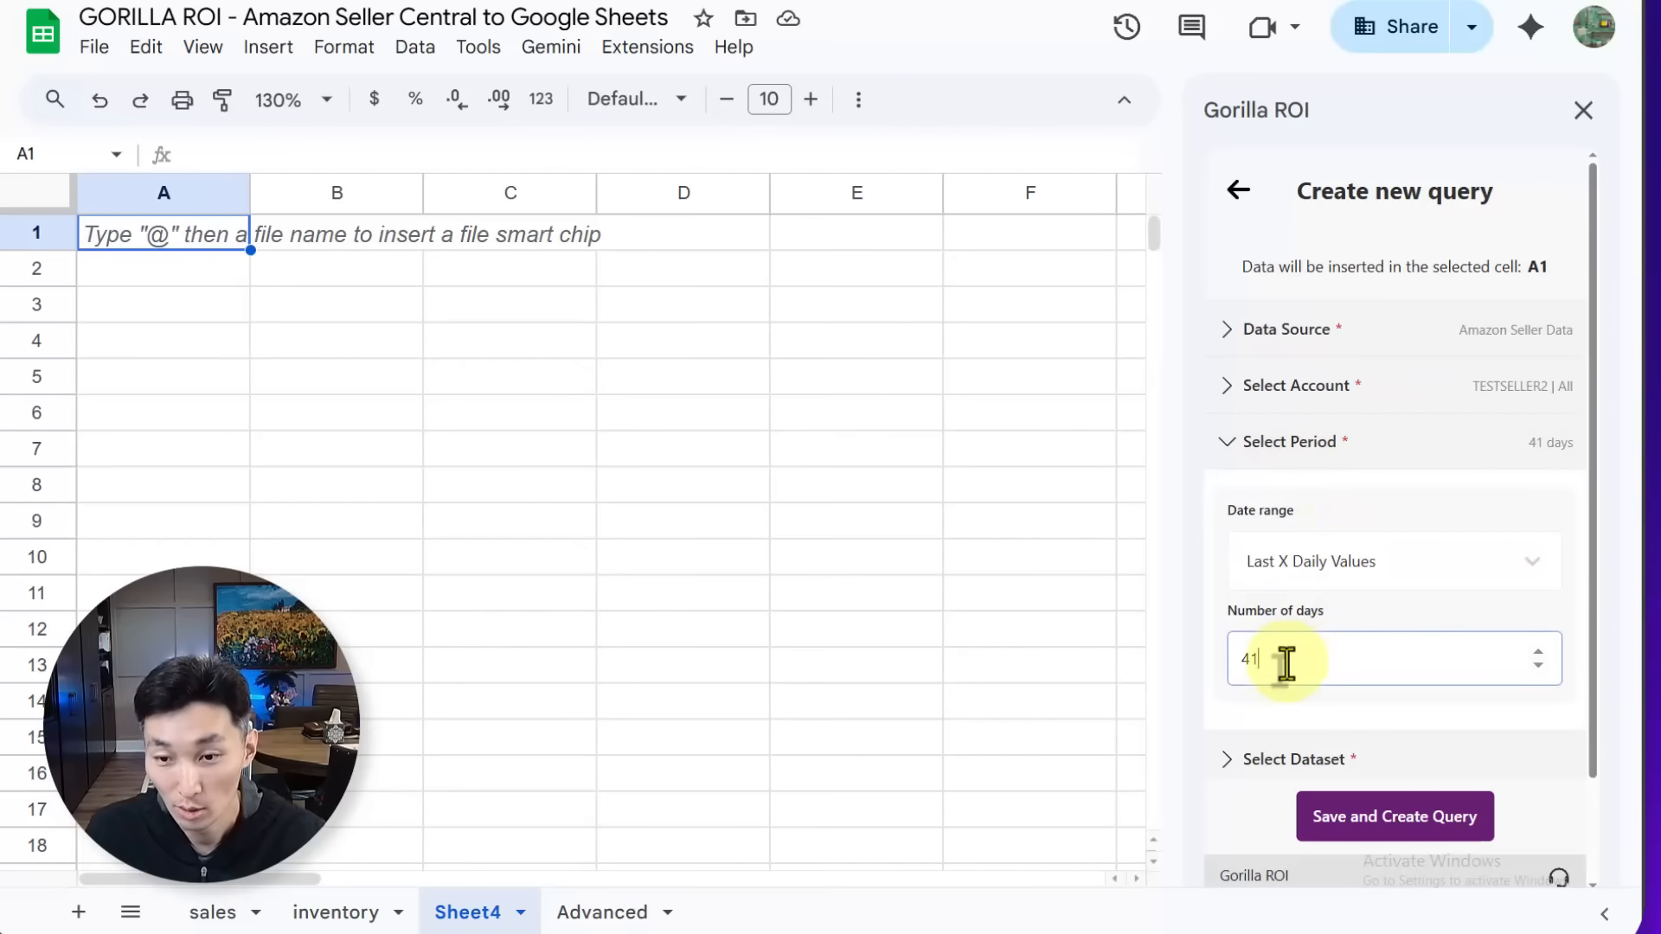
# Choose Business reports as the query's dataset.
pyautogui.click(1297, 760)
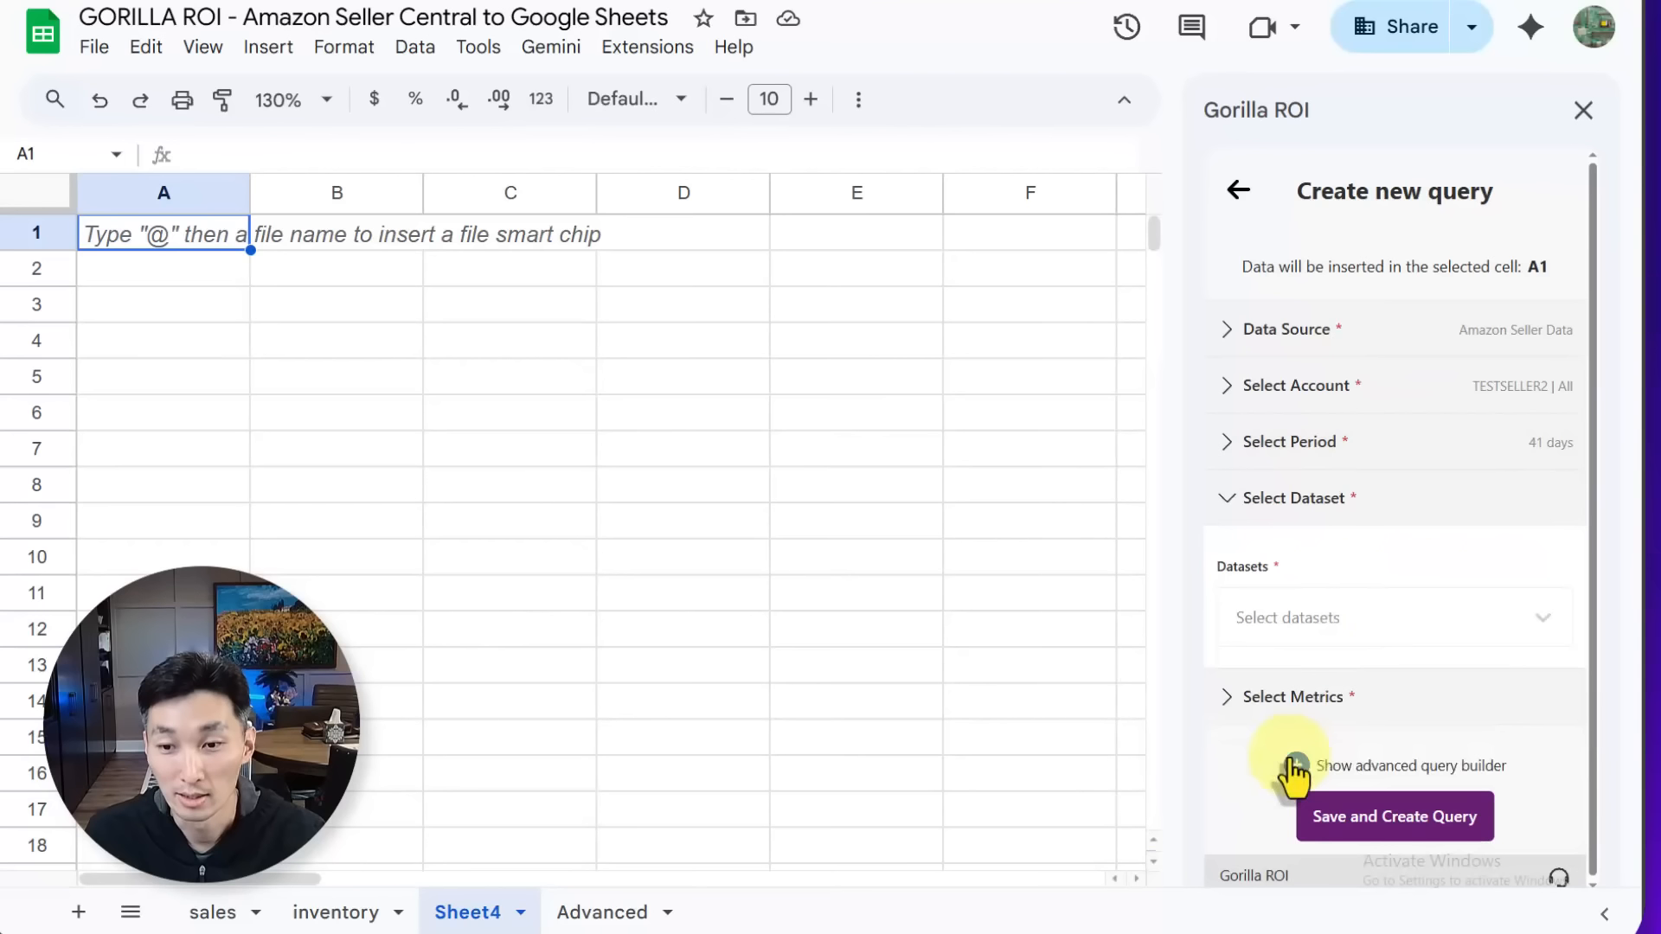
pyautogui.click(1362, 620)
pyautogui.click(1352, 684)
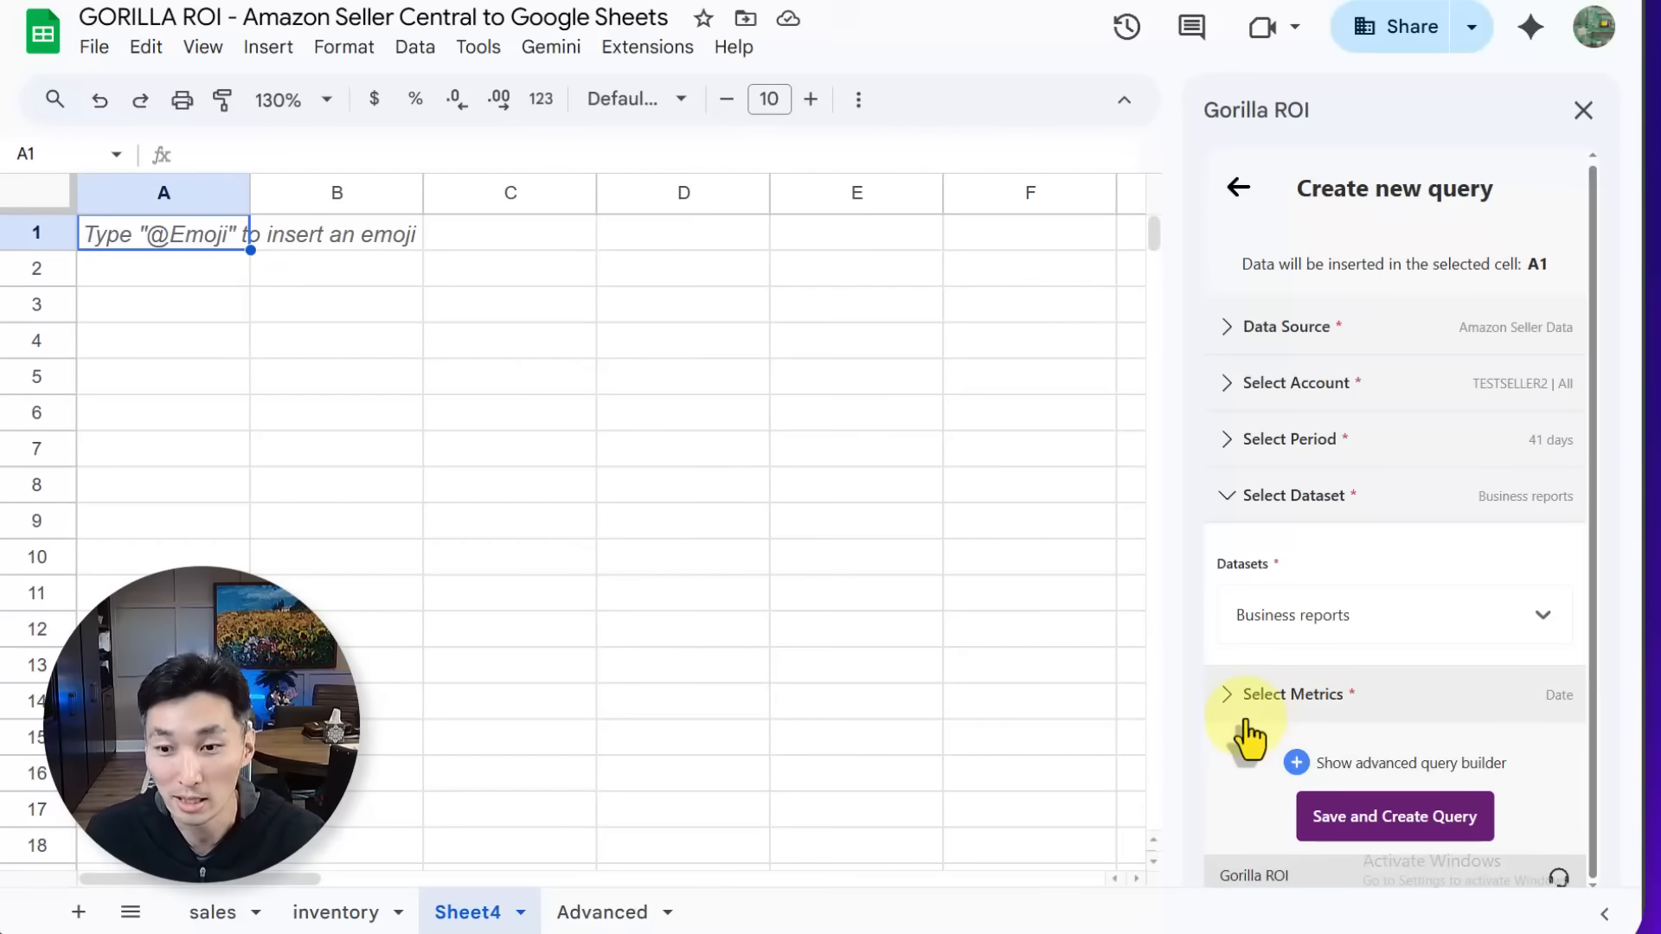
# Add the metrics UnitSessionPercentage, OrderedProductSalesB2B, TotalOrderItems and BrowserPageViews, and save the query to create its report.
pyautogui.click(1247, 718)
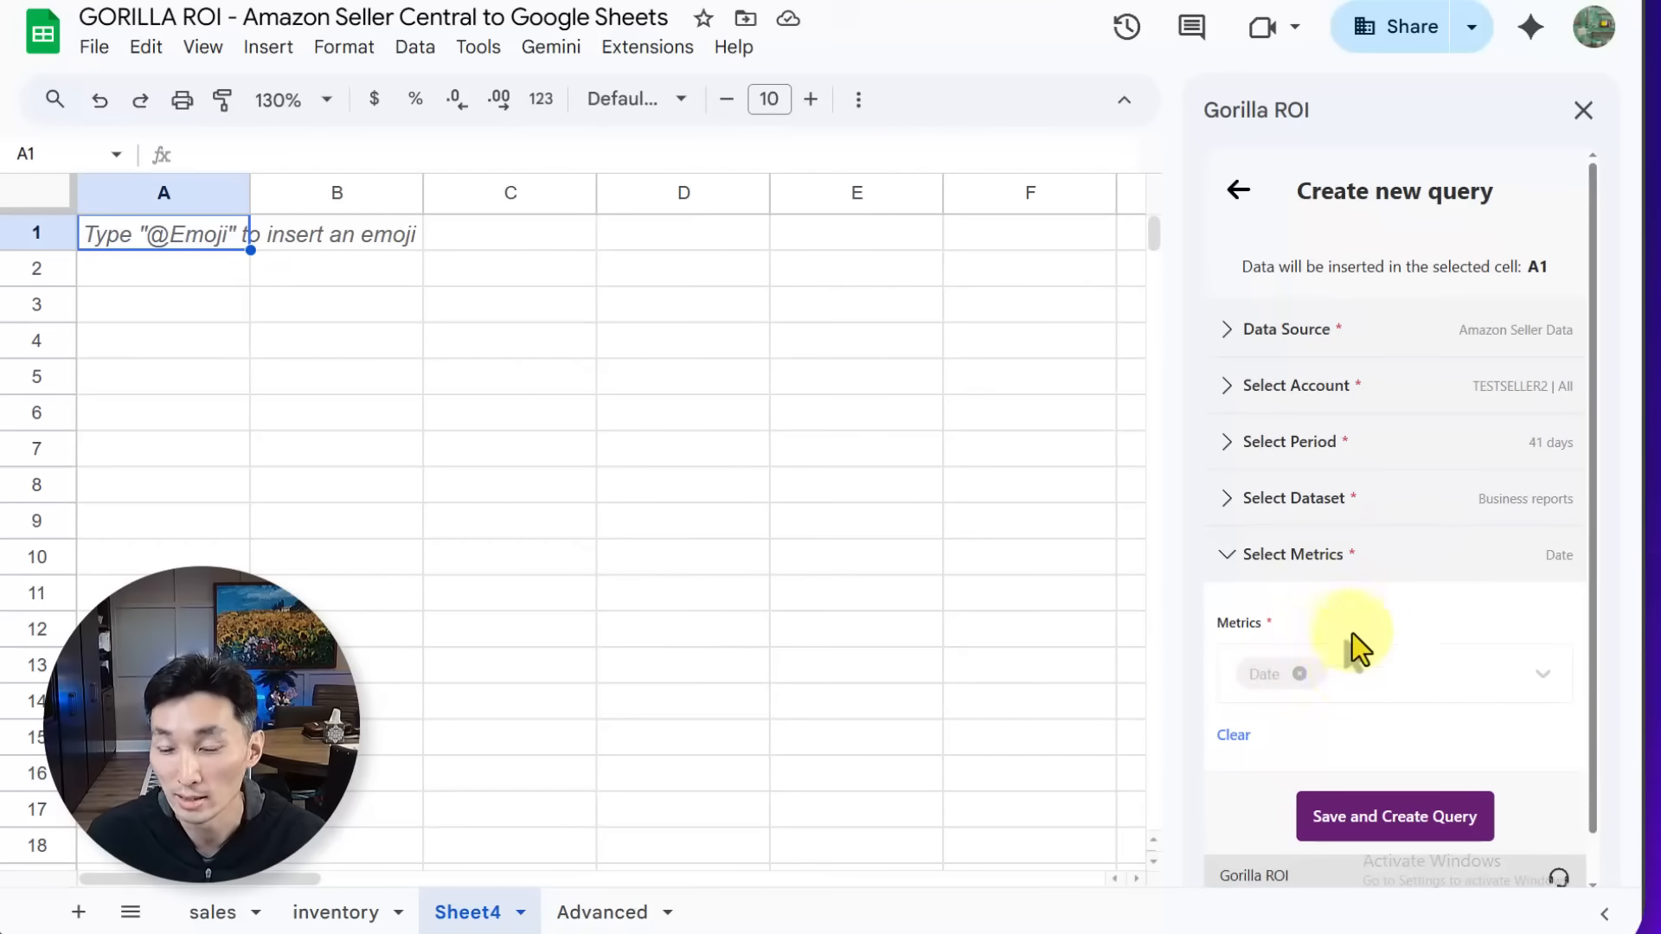
pyautogui.click(1347, 669)
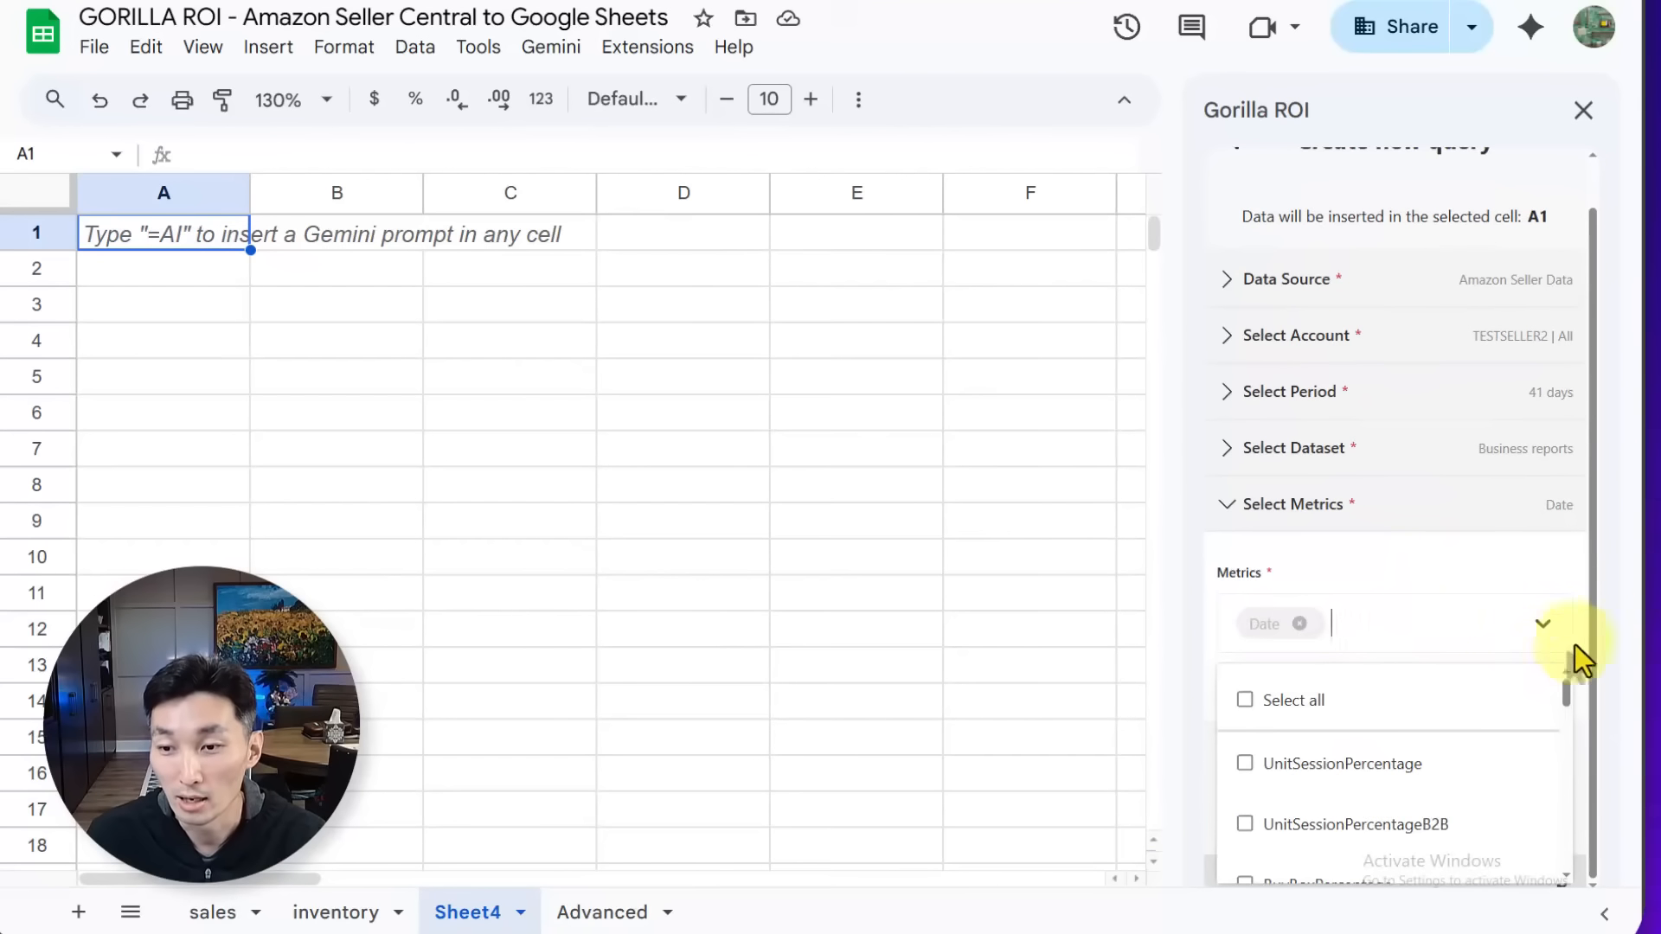
pyautogui.moveTo(1574, 682)
pyautogui.mouseDown()
pyautogui.moveTo(1570, 719)
pyautogui.moveTo(1570, 699)
pyautogui.mouseUp()
pyautogui.click(1384, 725)
pyautogui.scroll(-4, 1409, 778)
pyautogui.click(1401, 796)
pyautogui.scroll(-2, 1410, 813)
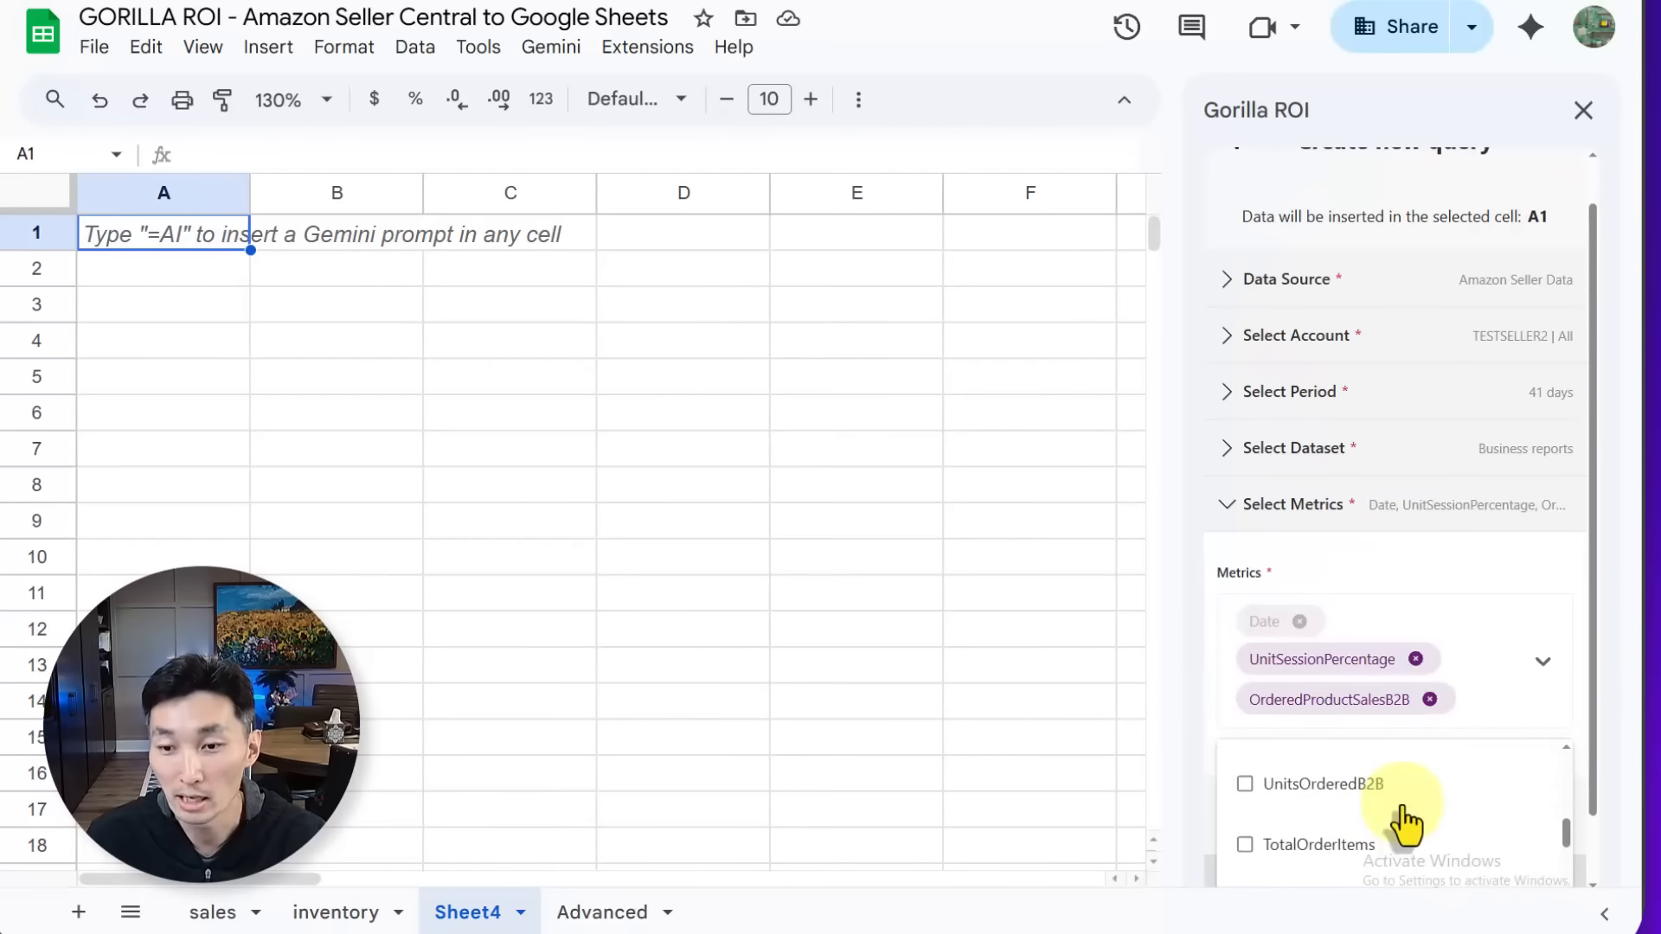
pyautogui.click(1384, 839)
pyautogui.scroll(-3, 1354, 835)
pyautogui.click(1332, 805)
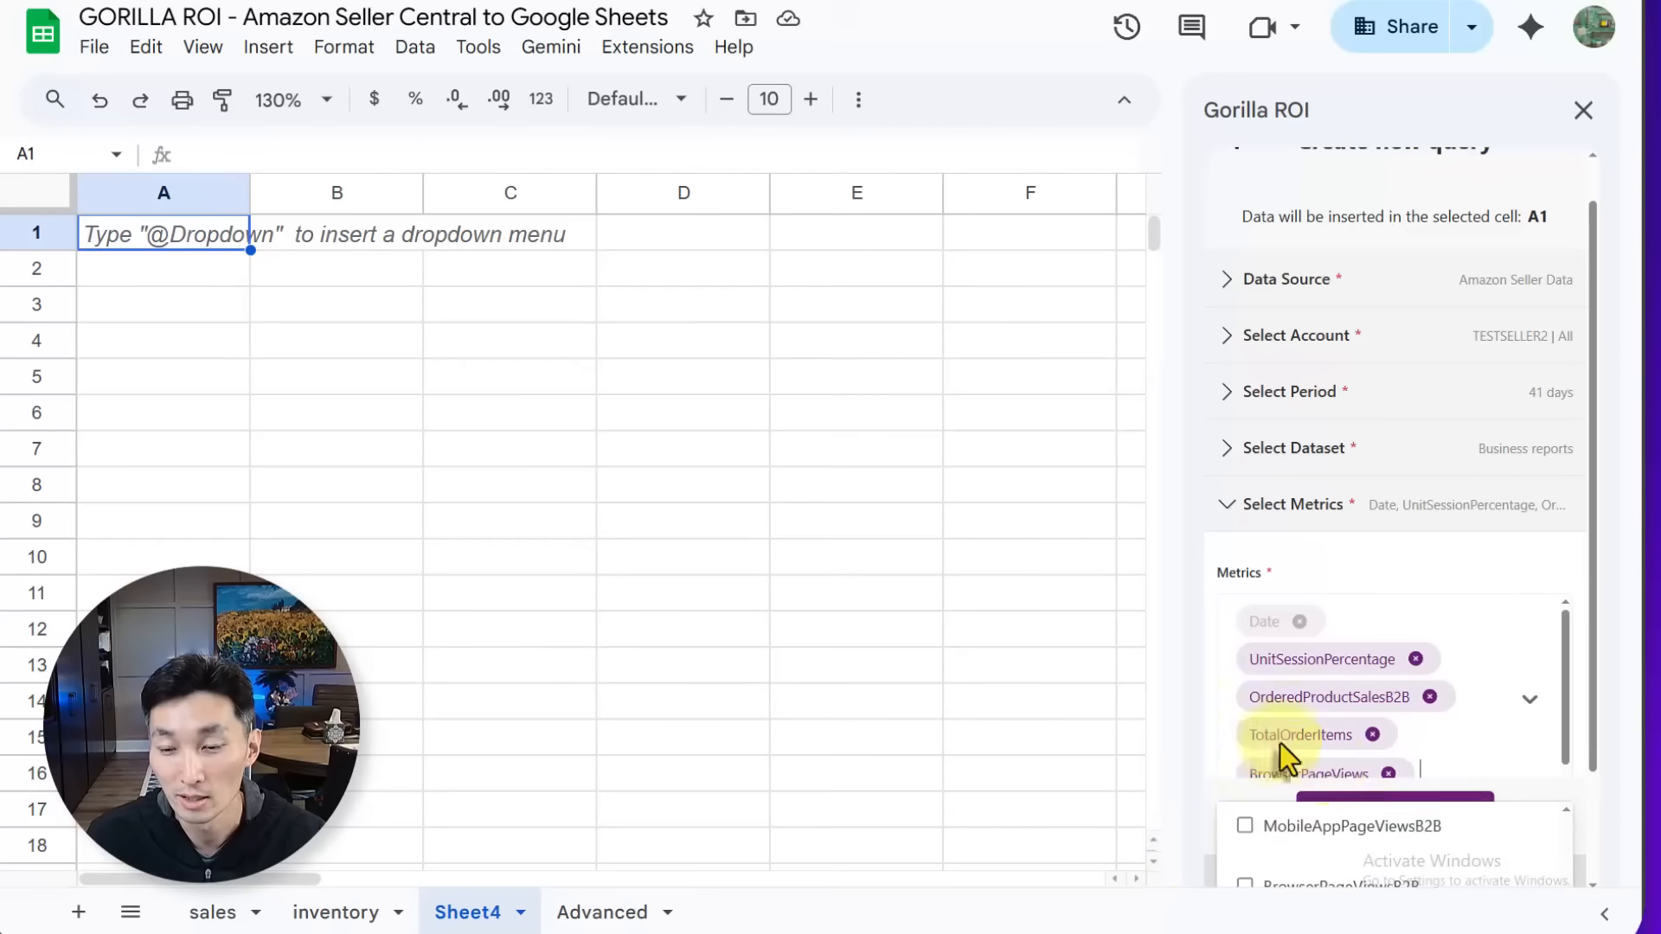
pyautogui.click(1528, 545)
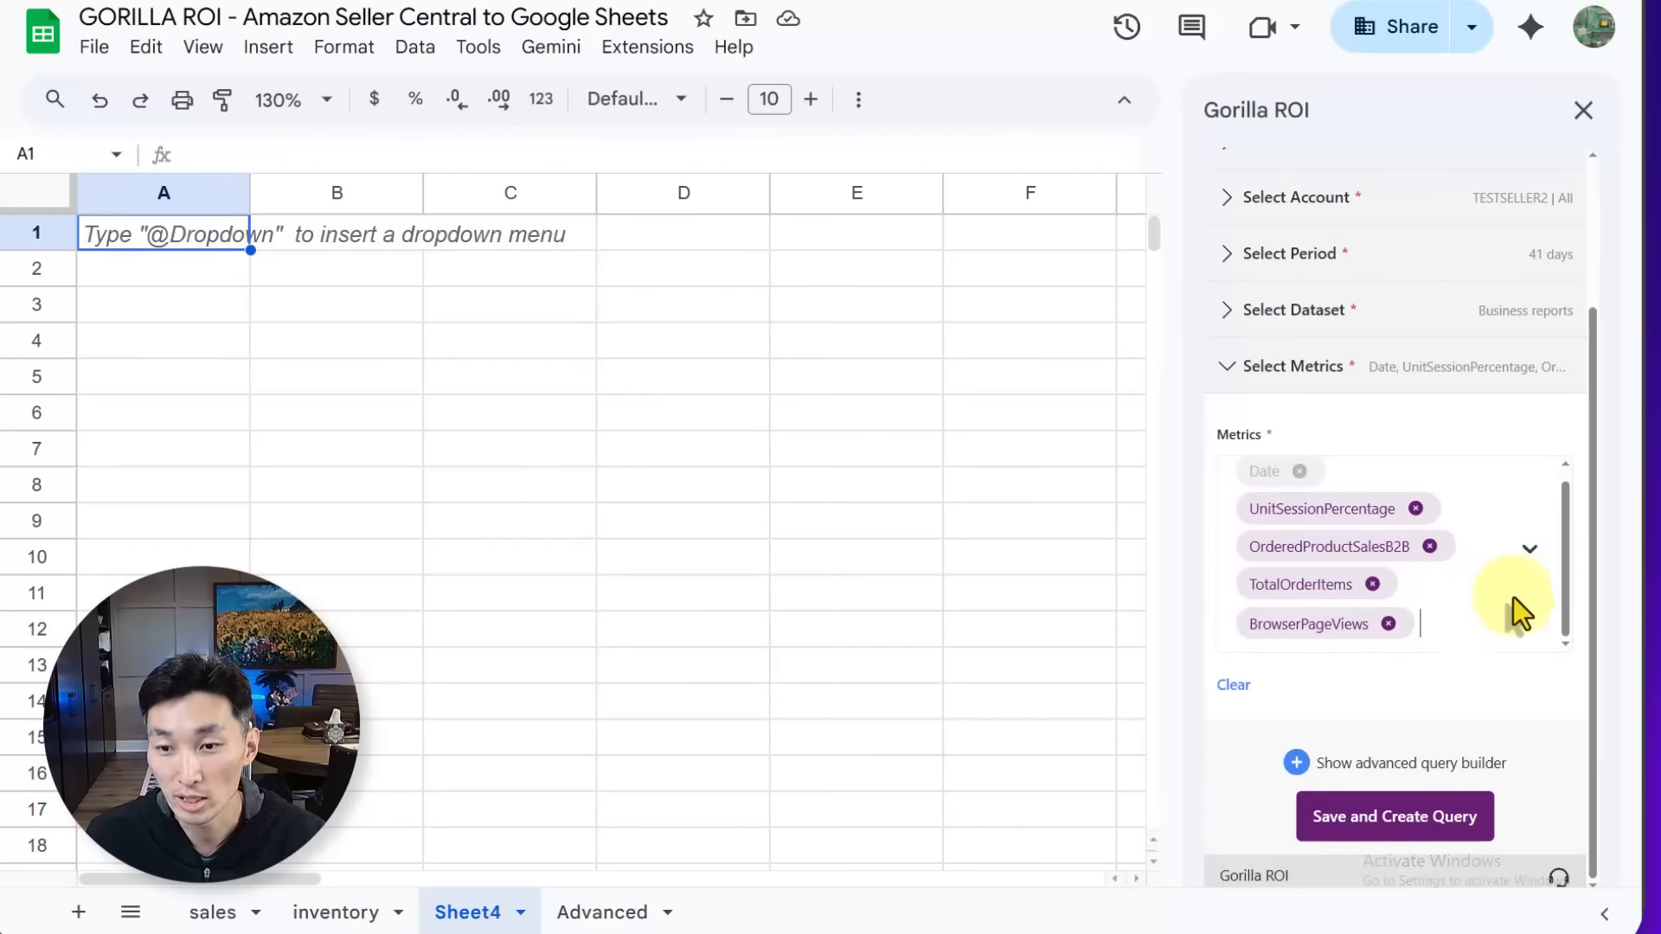
pyautogui.click(1358, 822)
pyautogui.click(1422, 339)
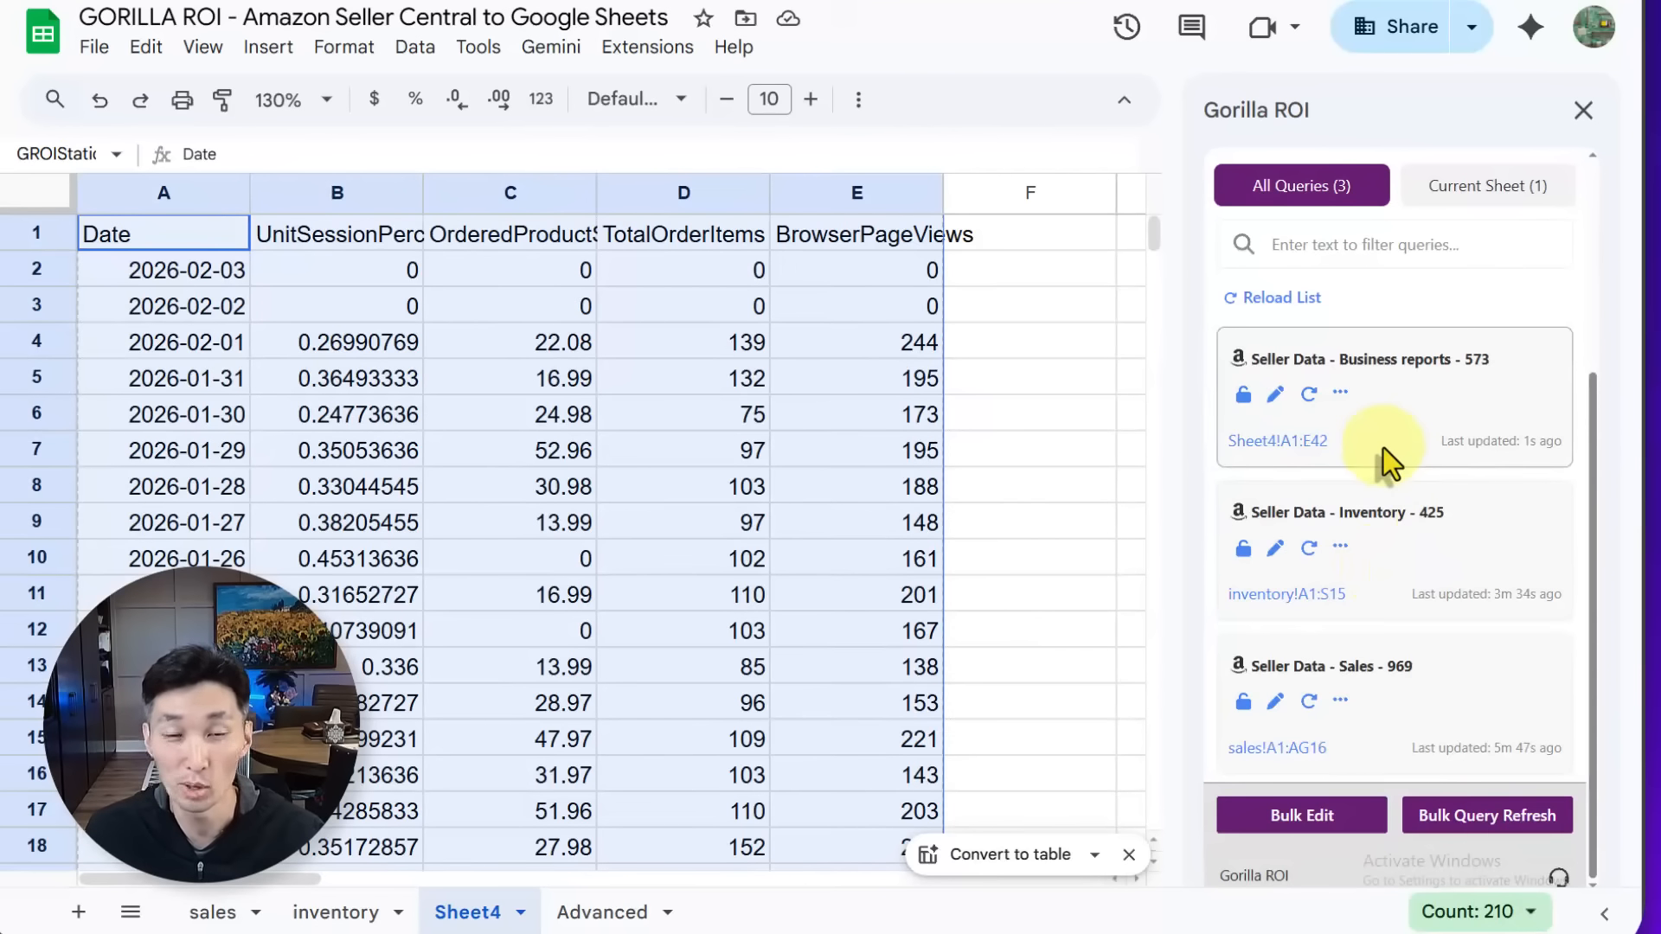
# Examine the dates and daily values in the new business report, from the most recent rows down to the earlier ones.
pyautogui.click(267, 261)
pyautogui.click(201, 238)
pyautogui.click(175, 277)
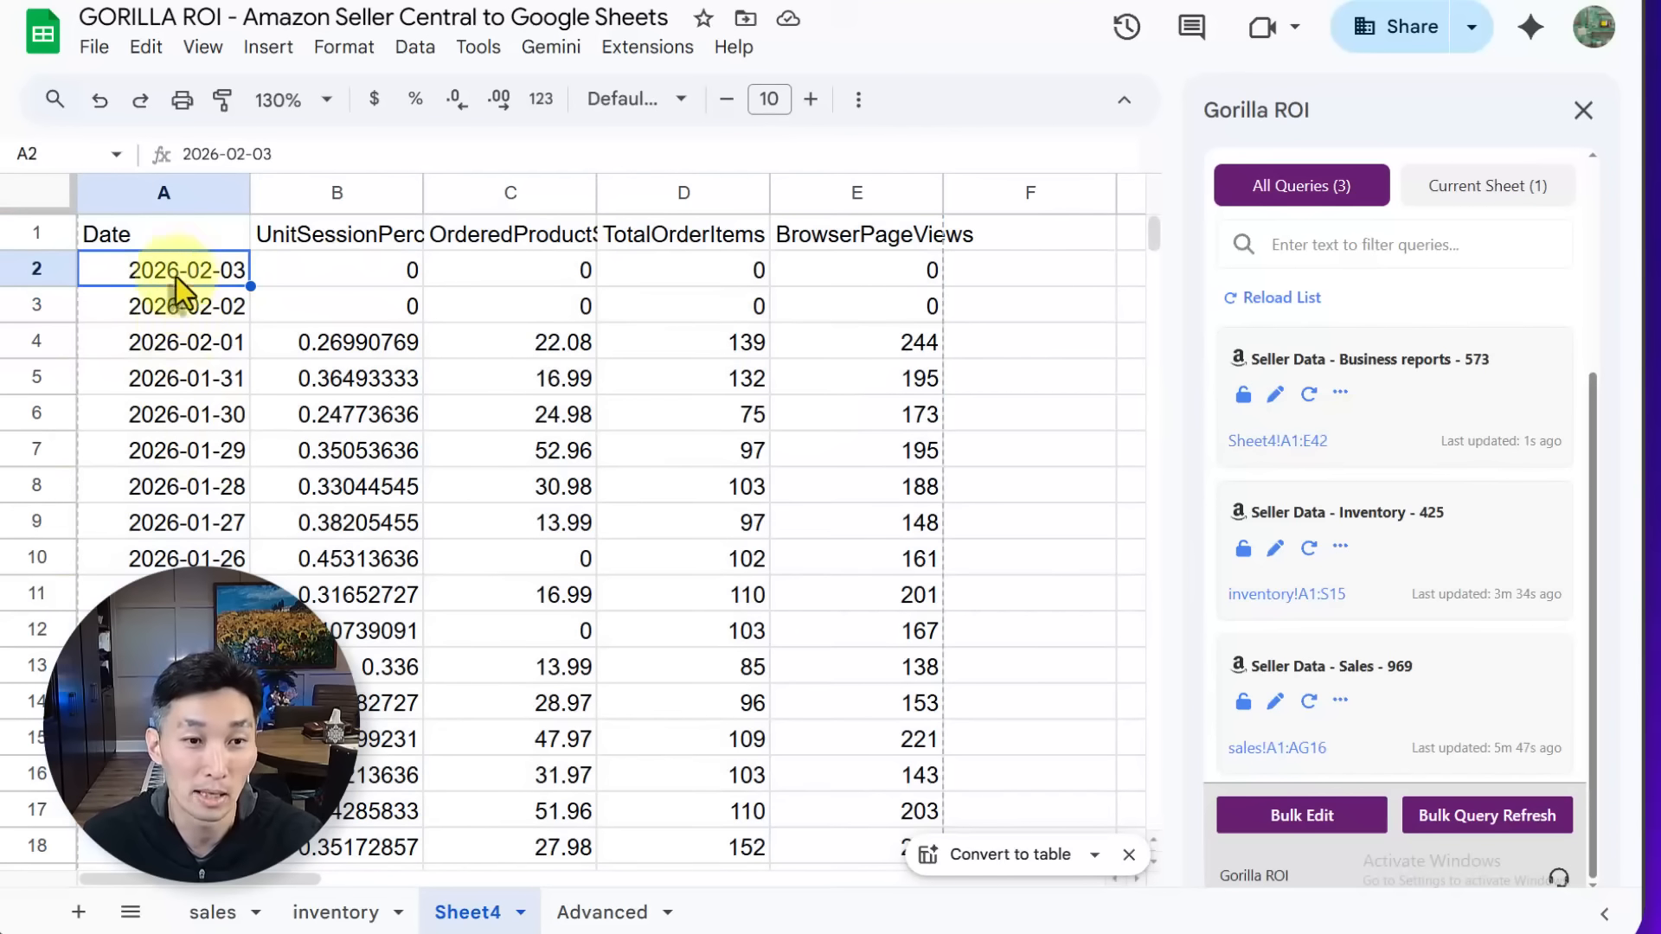
pyautogui.click(180, 303)
pyautogui.click(190, 266)
pyautogui.click(192, 303)
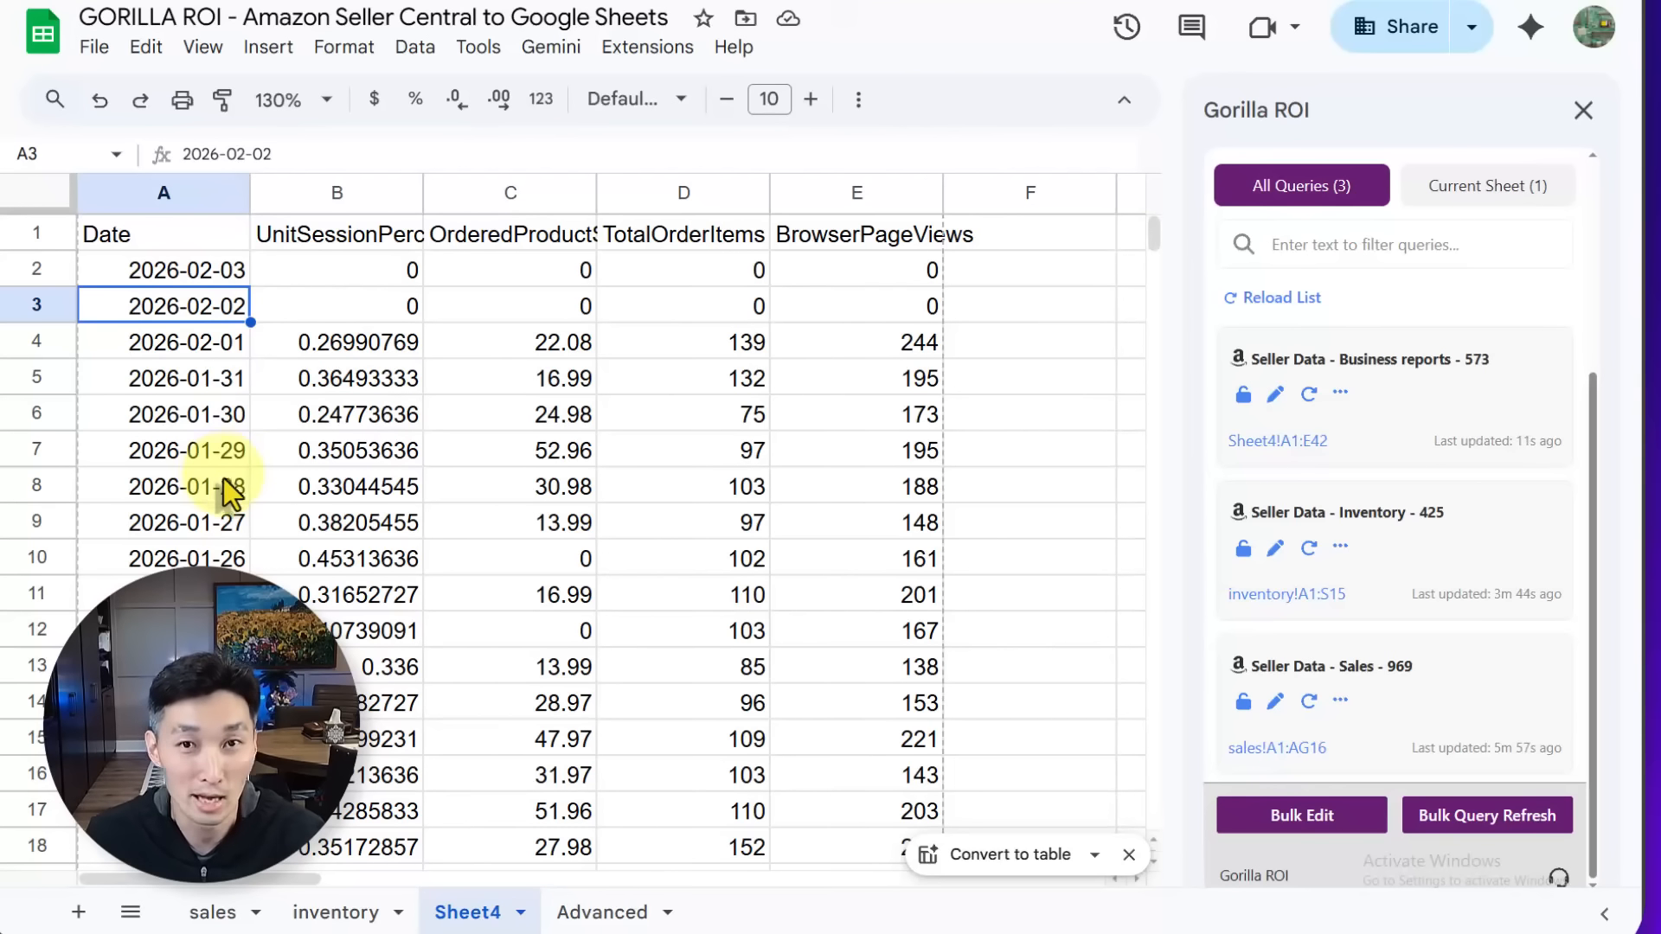
pyautogui.press('Down')
pyautogui.press('Down')
pyautogui.scroll(-5, 211, 536)
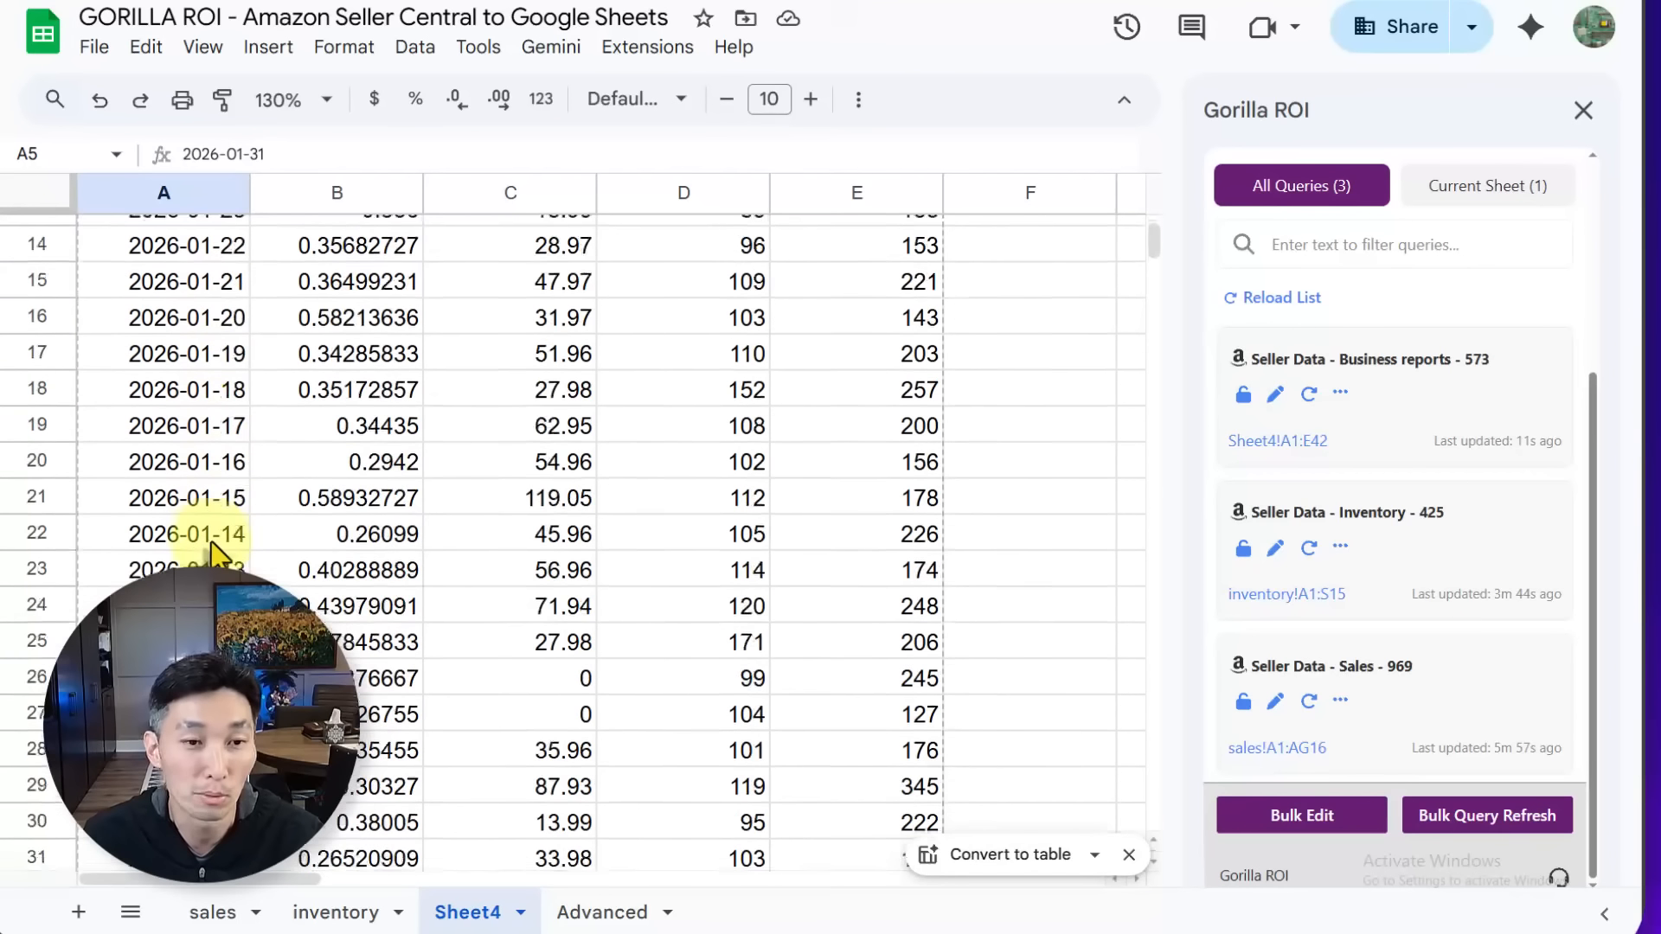
pyautogui.scroll(-1, 211, 545)
pyautogui.scroll(6, 211, 545)
pyautogui.scroll(-12, 211, 553)
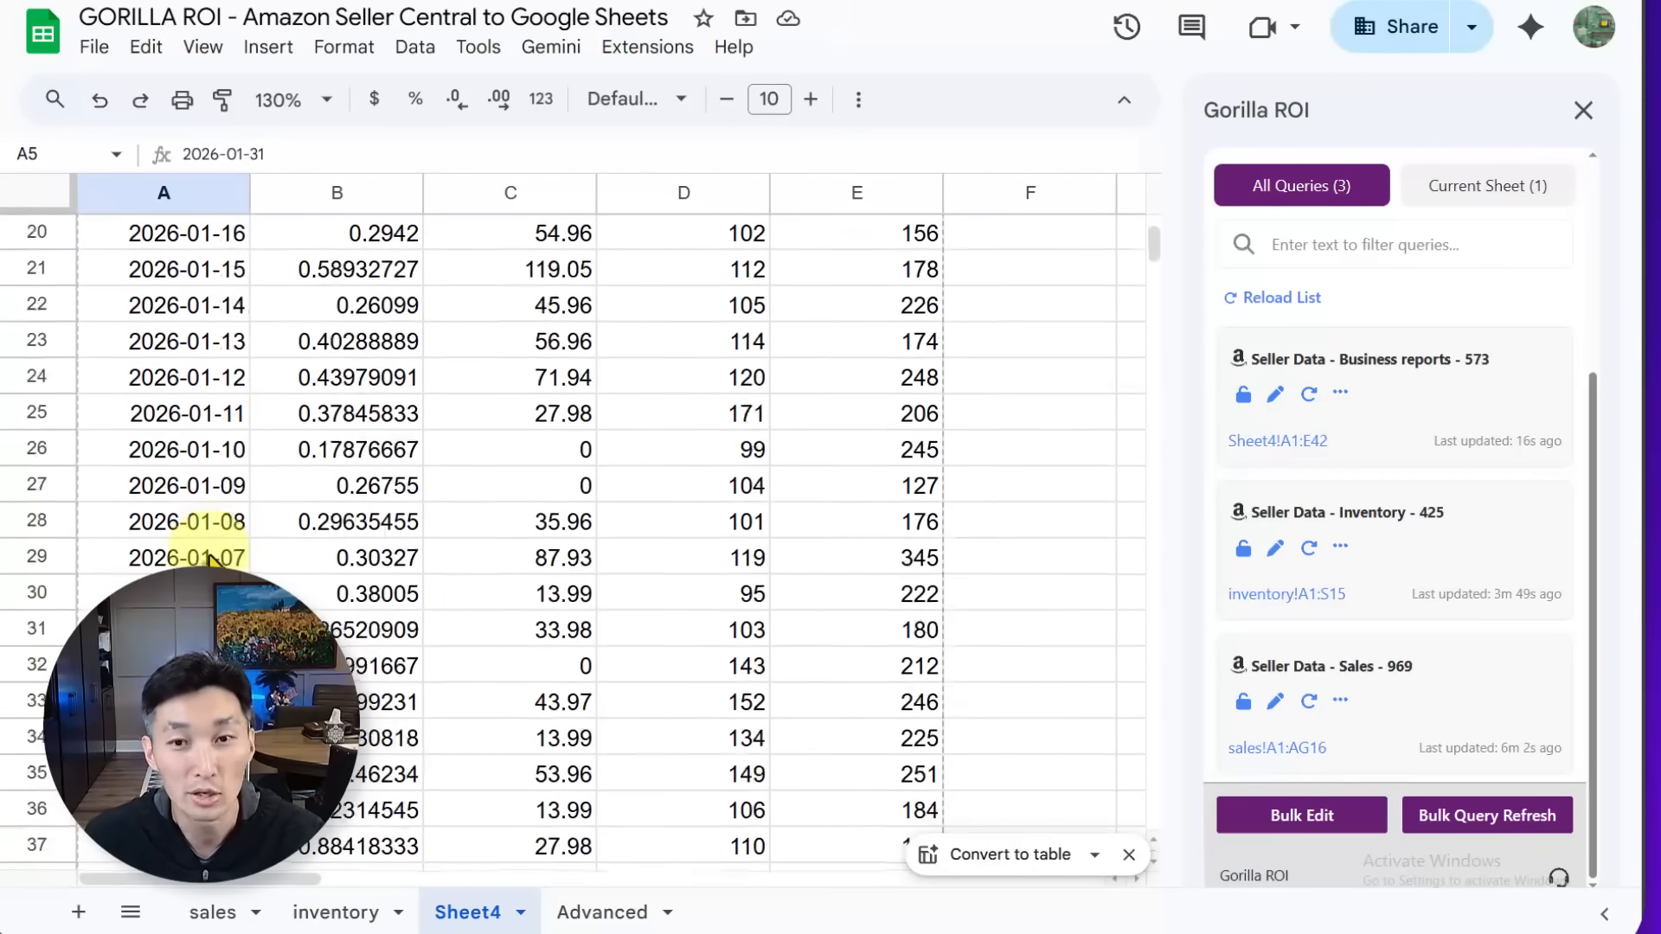
pyautogui.scroll(7, 211, 554)
pyautogui.click(206, 551)
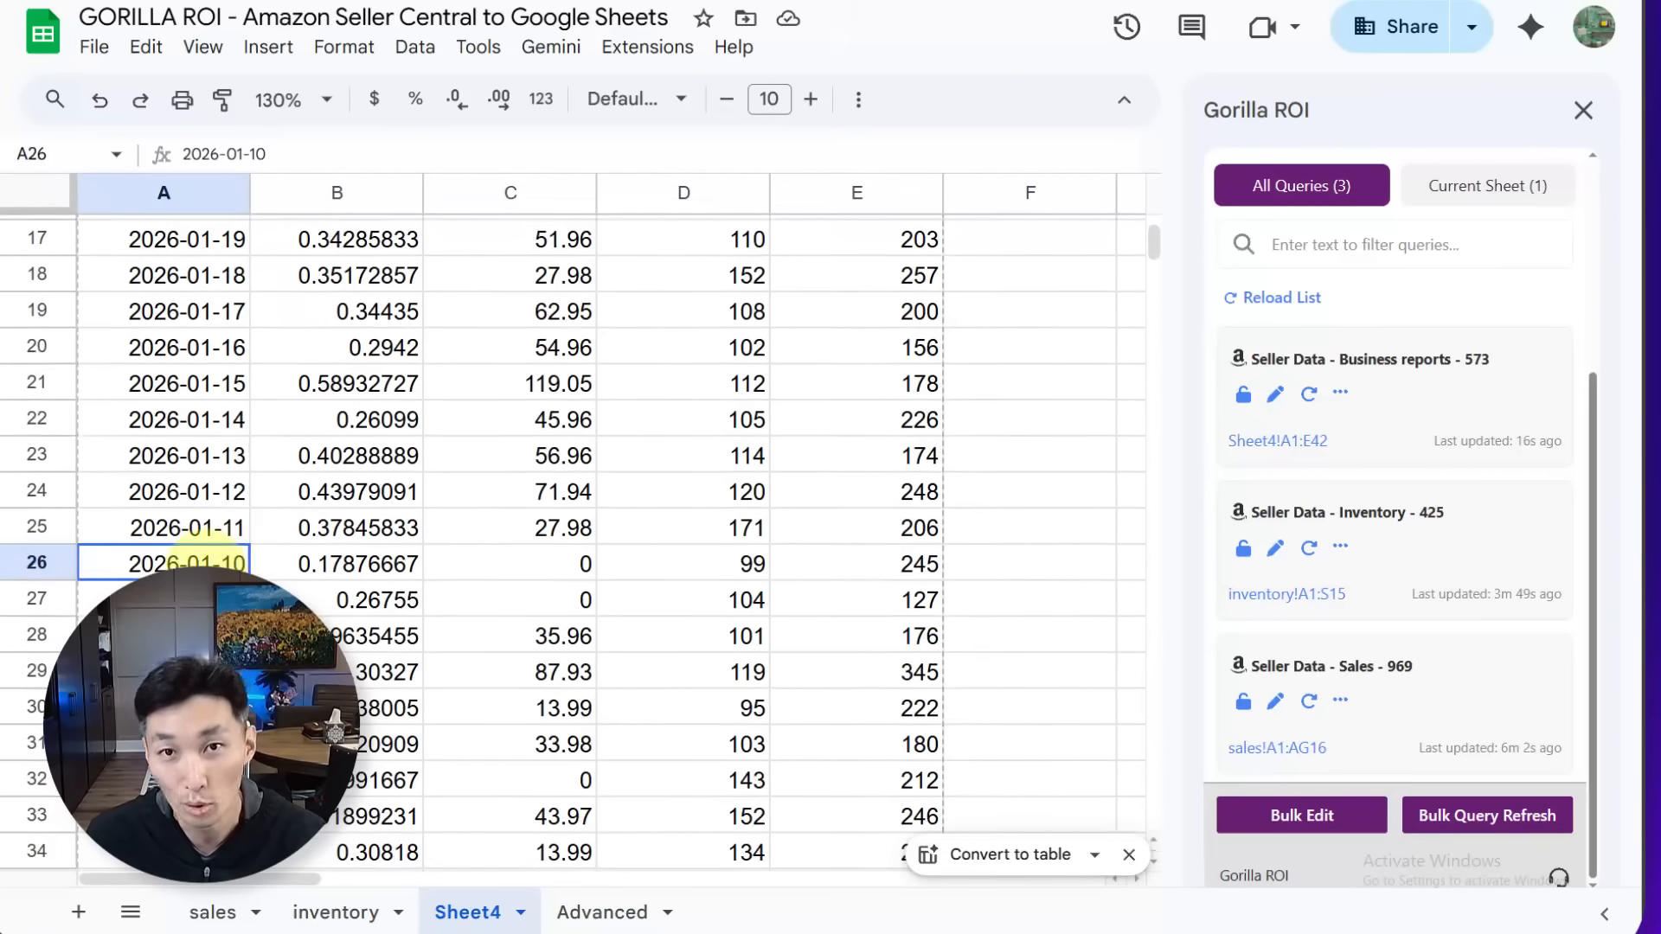
pyautogui.scroll(5, 191, 561)
pyautogui.click(196, 419)
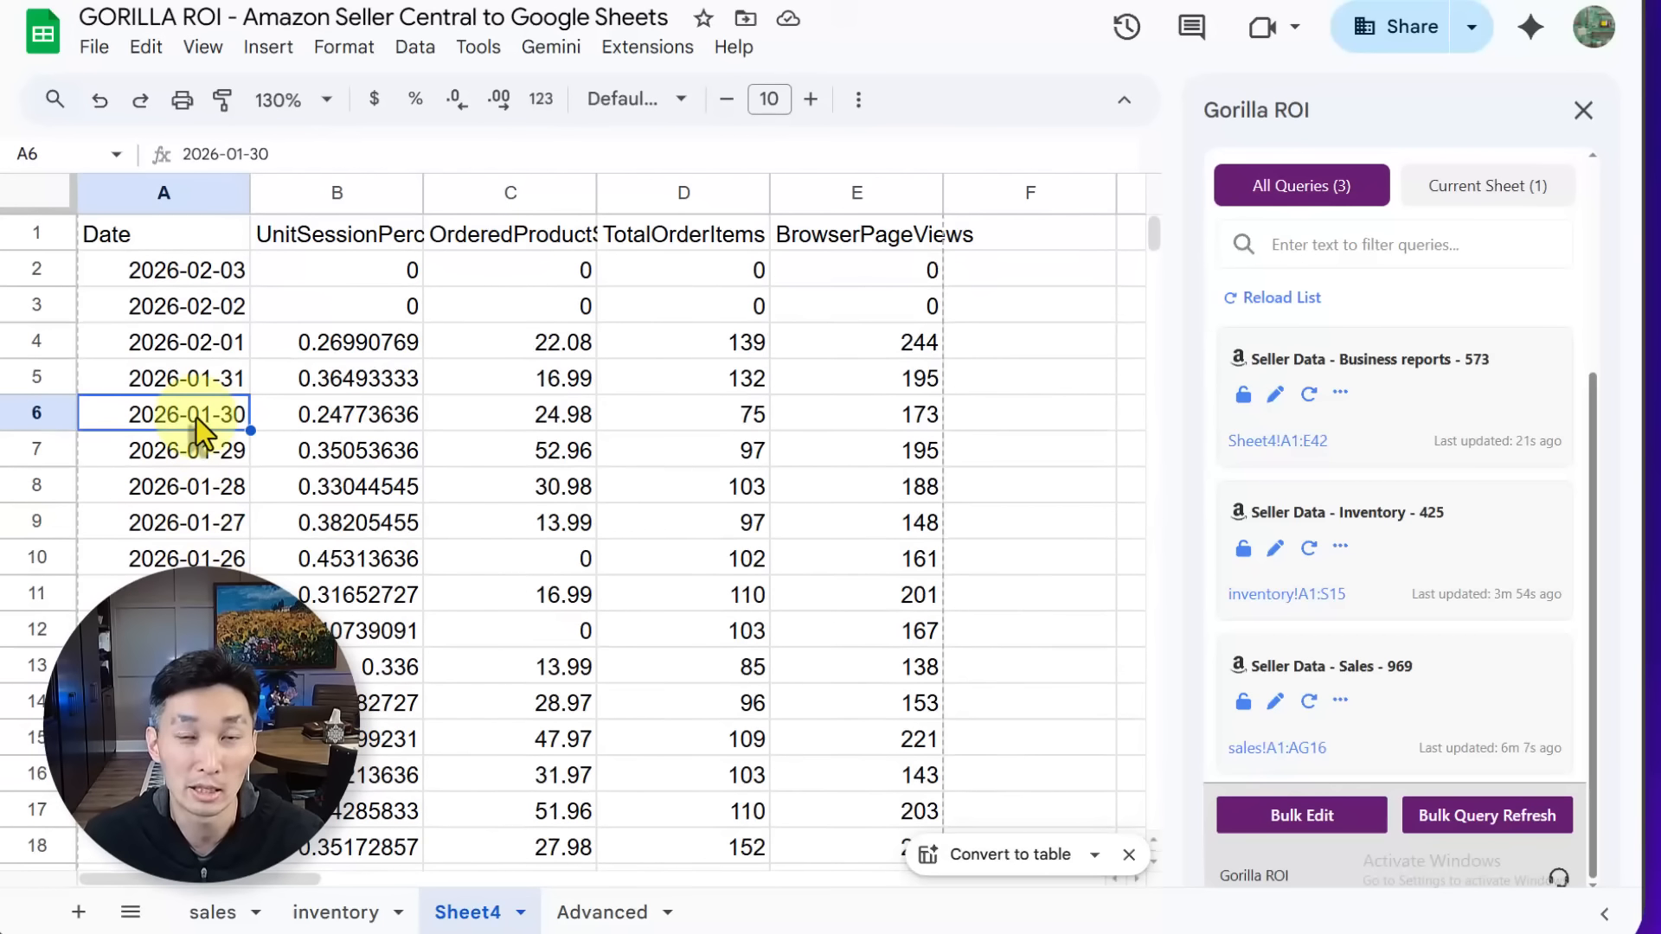
pyautogui.click(197, 340)
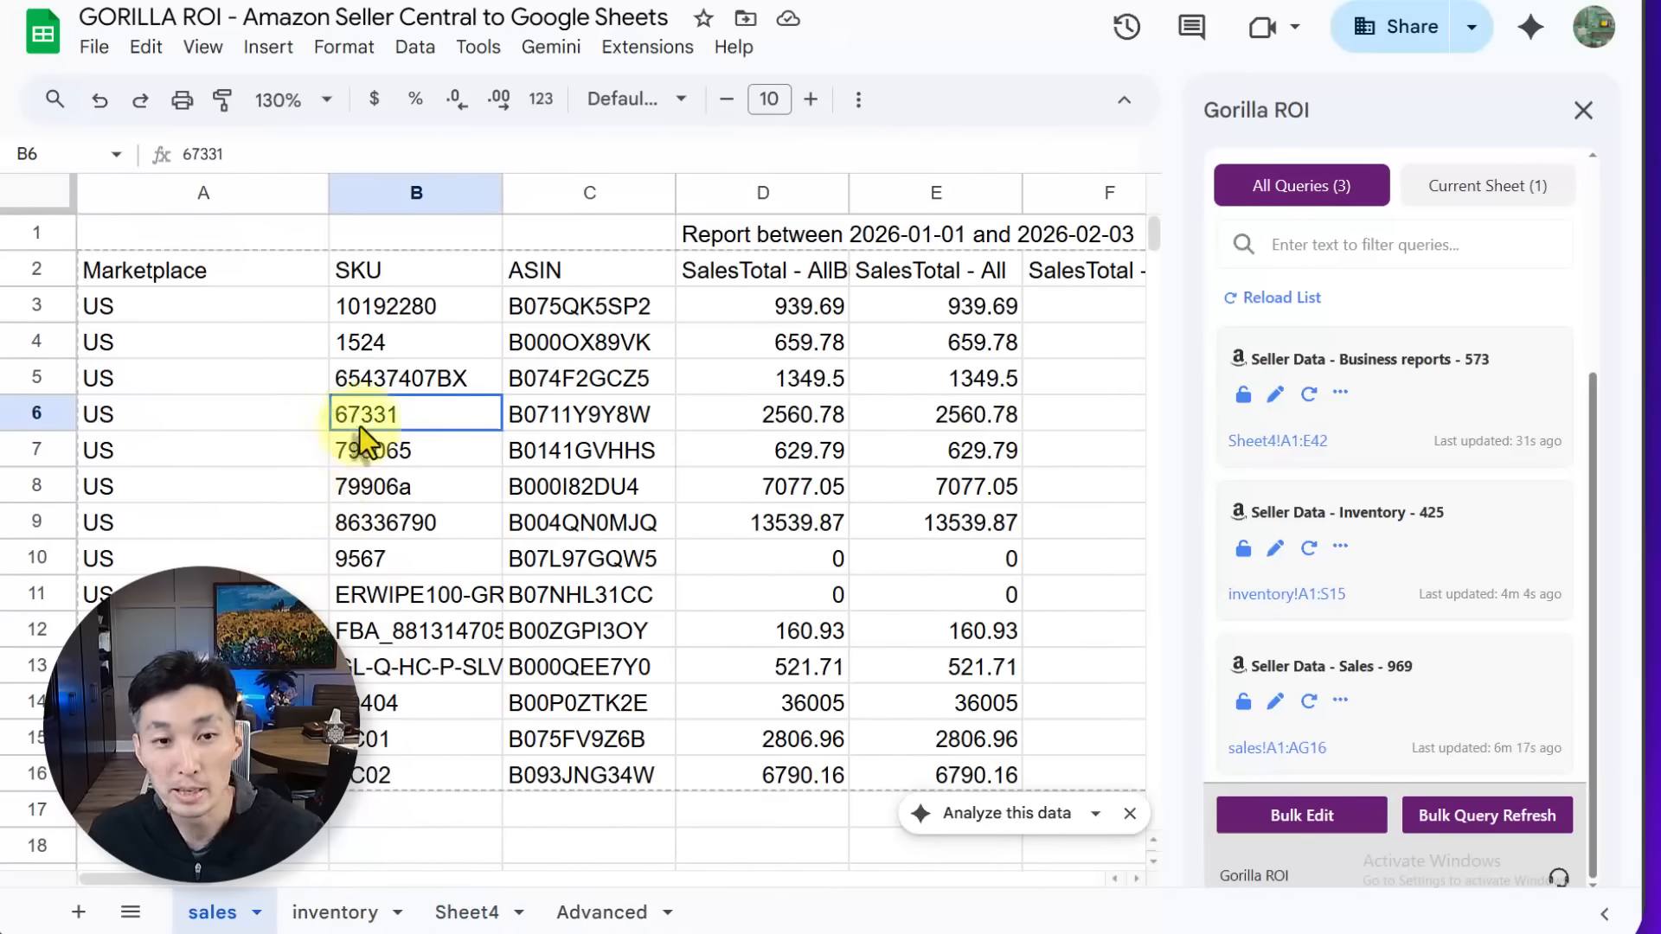
# Create a pivot table on a new sheet from the sales sheet range A2:AG16.
pyautogui.click(266, 376)
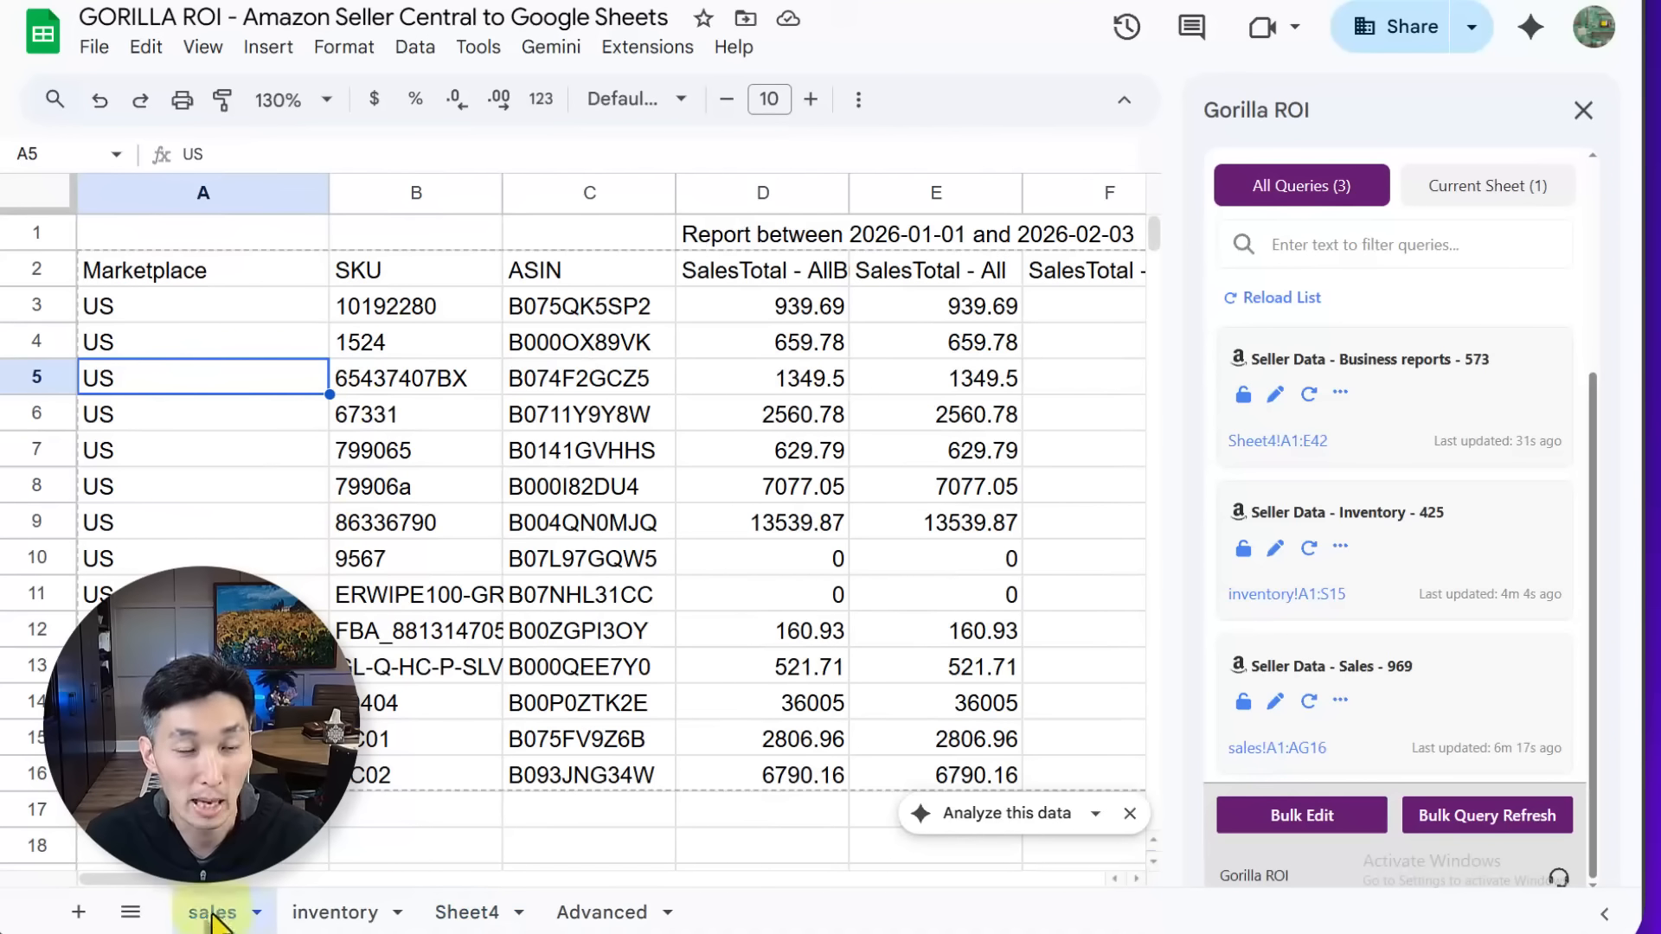
pyautogui.click(163, 274)
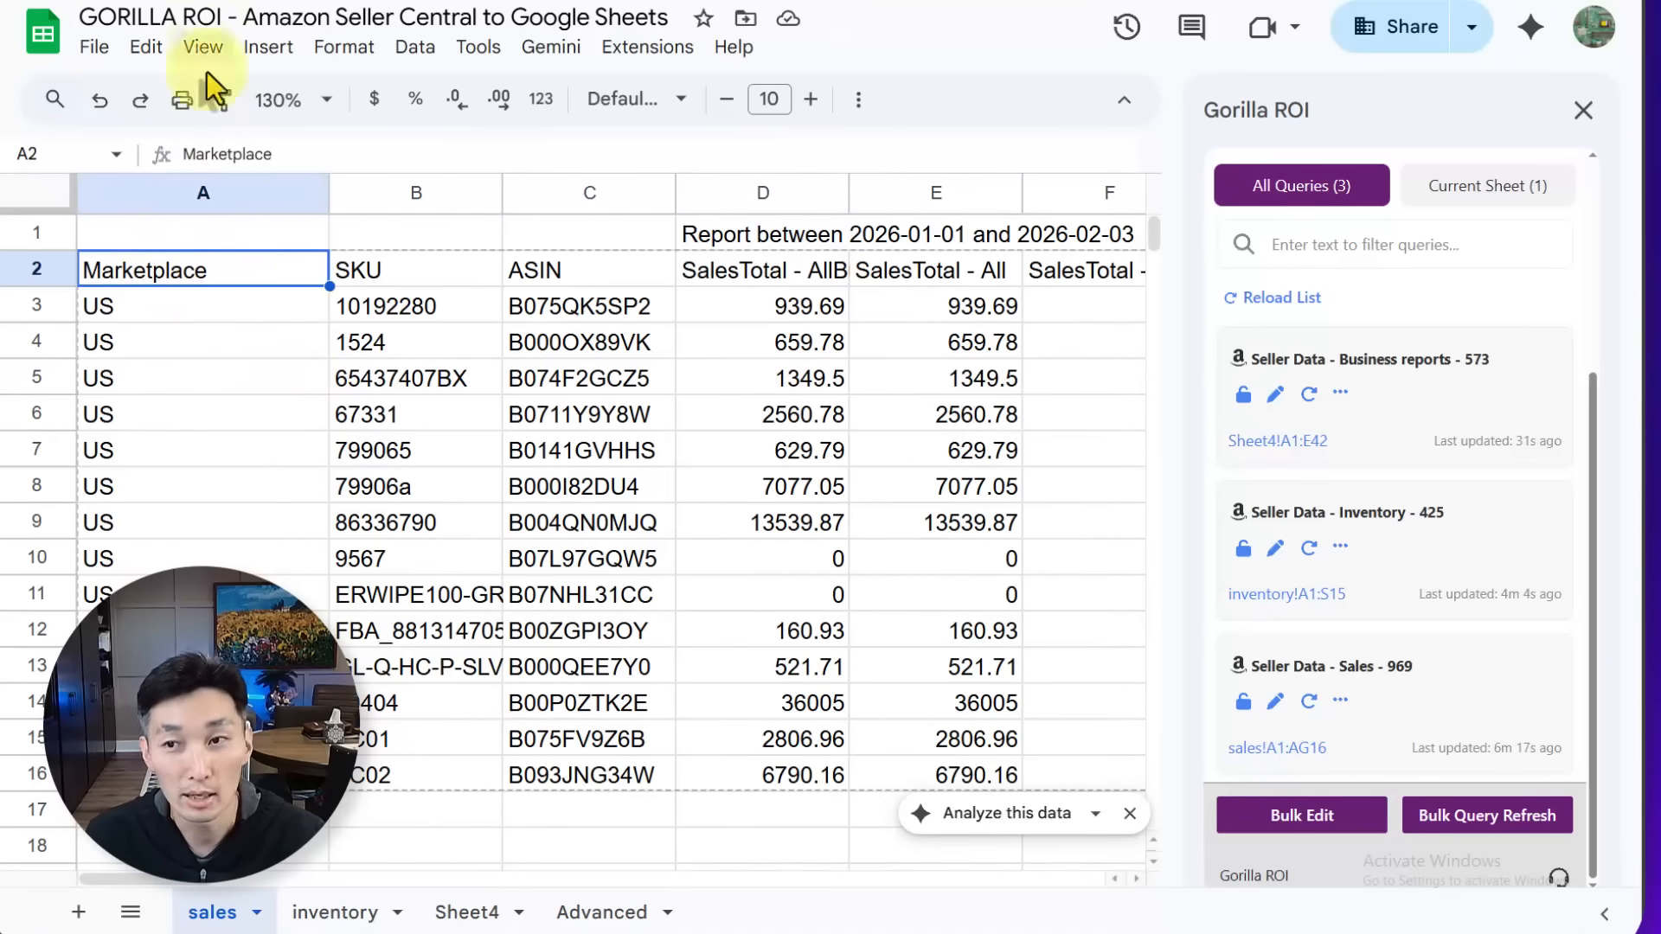
pyautogui.click(264, 47)
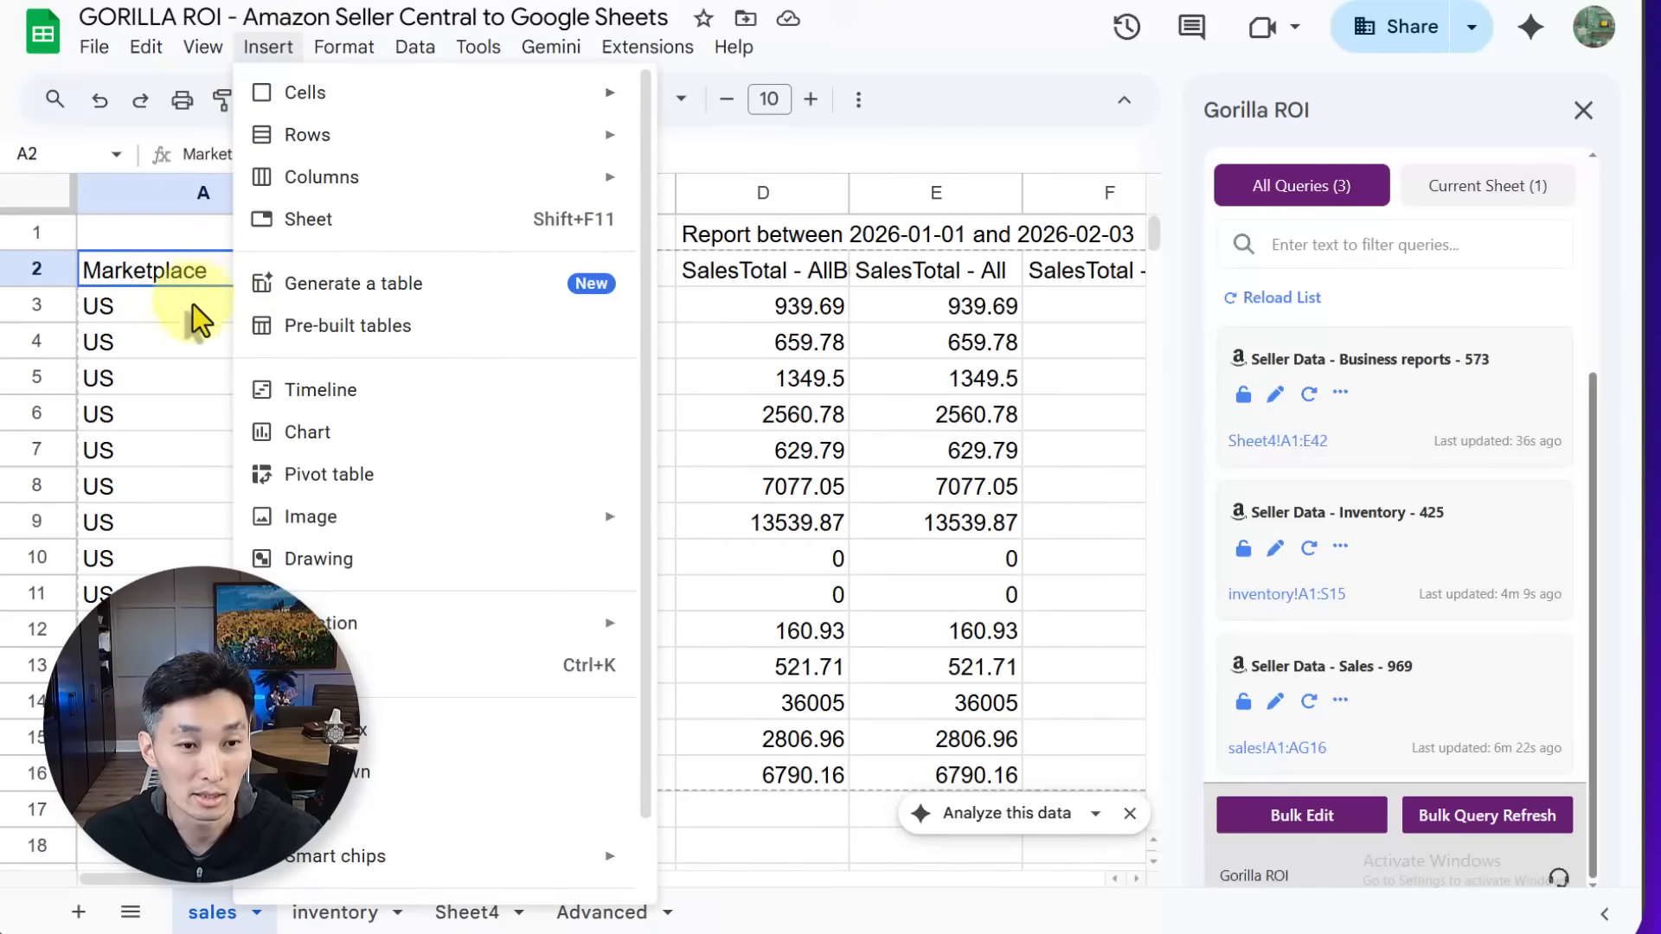
pyautogui.click(190, 294)
pyautogui.click(263, 50)
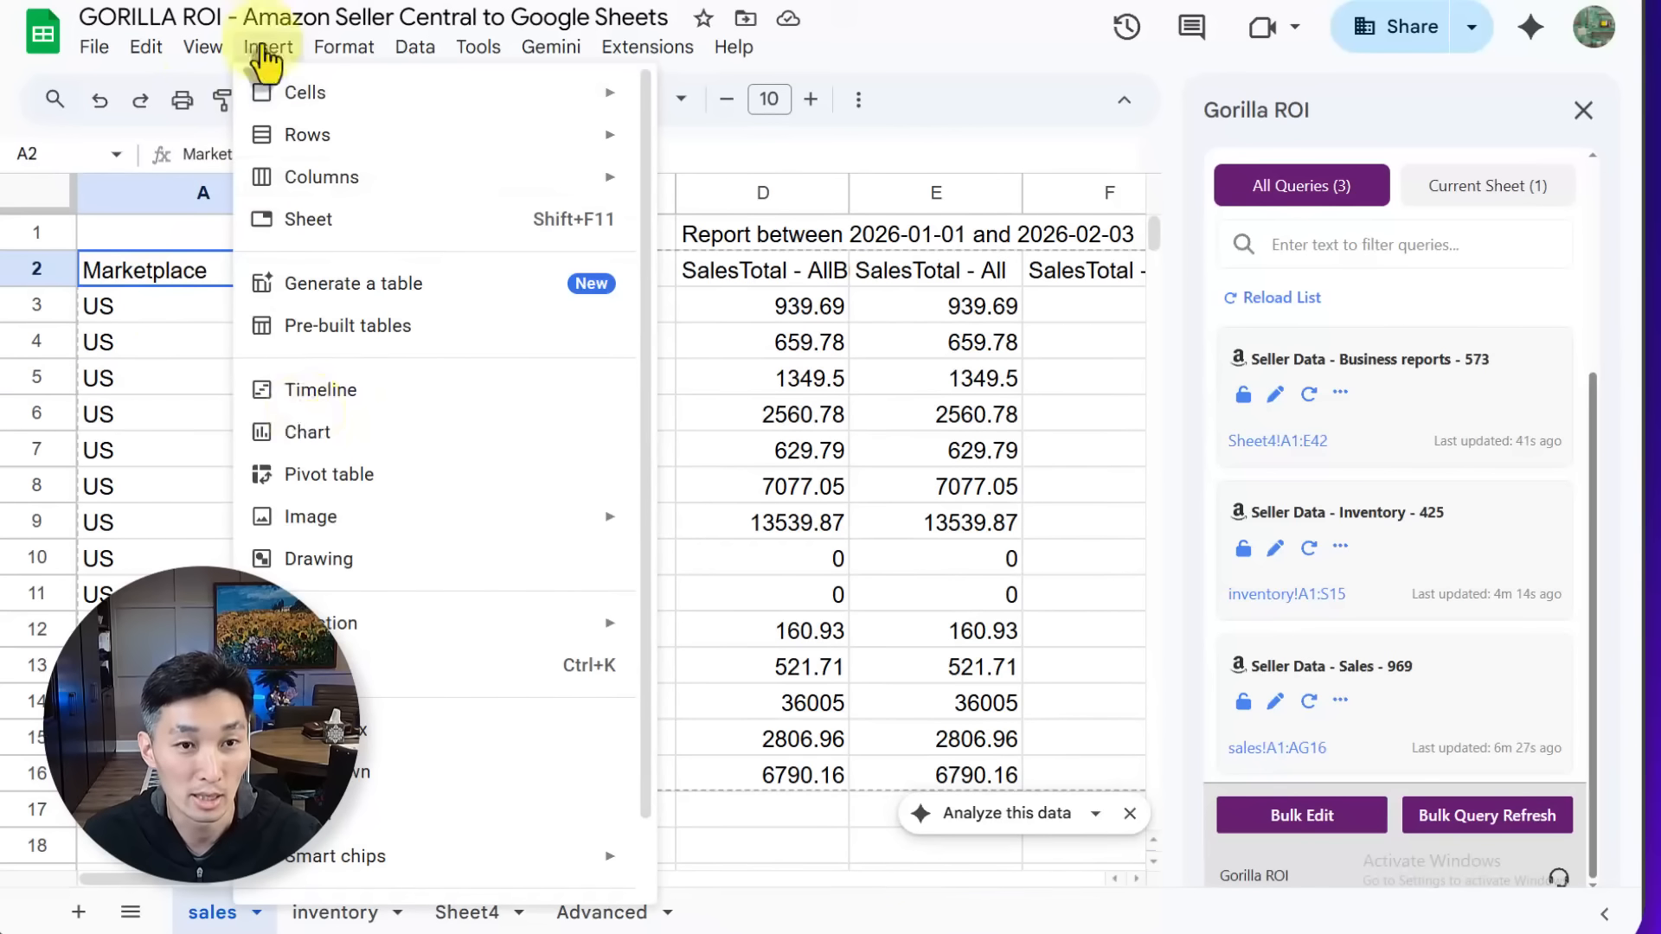
pyautogui.click(318, 475)
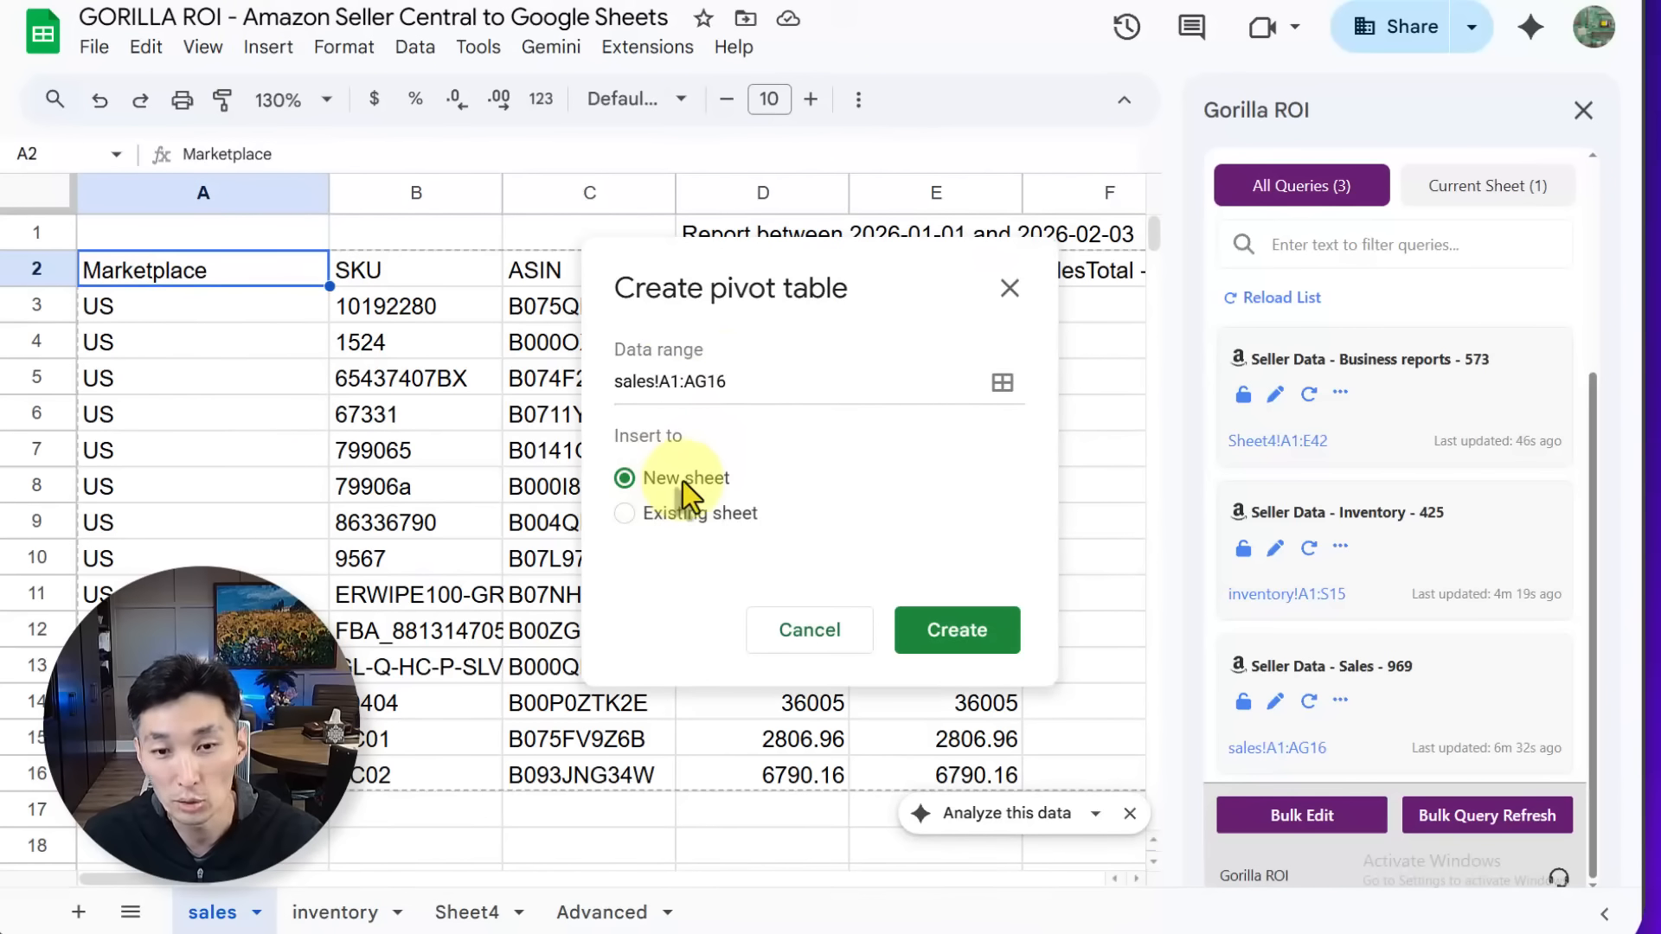
pyautogui.click(955, 640)
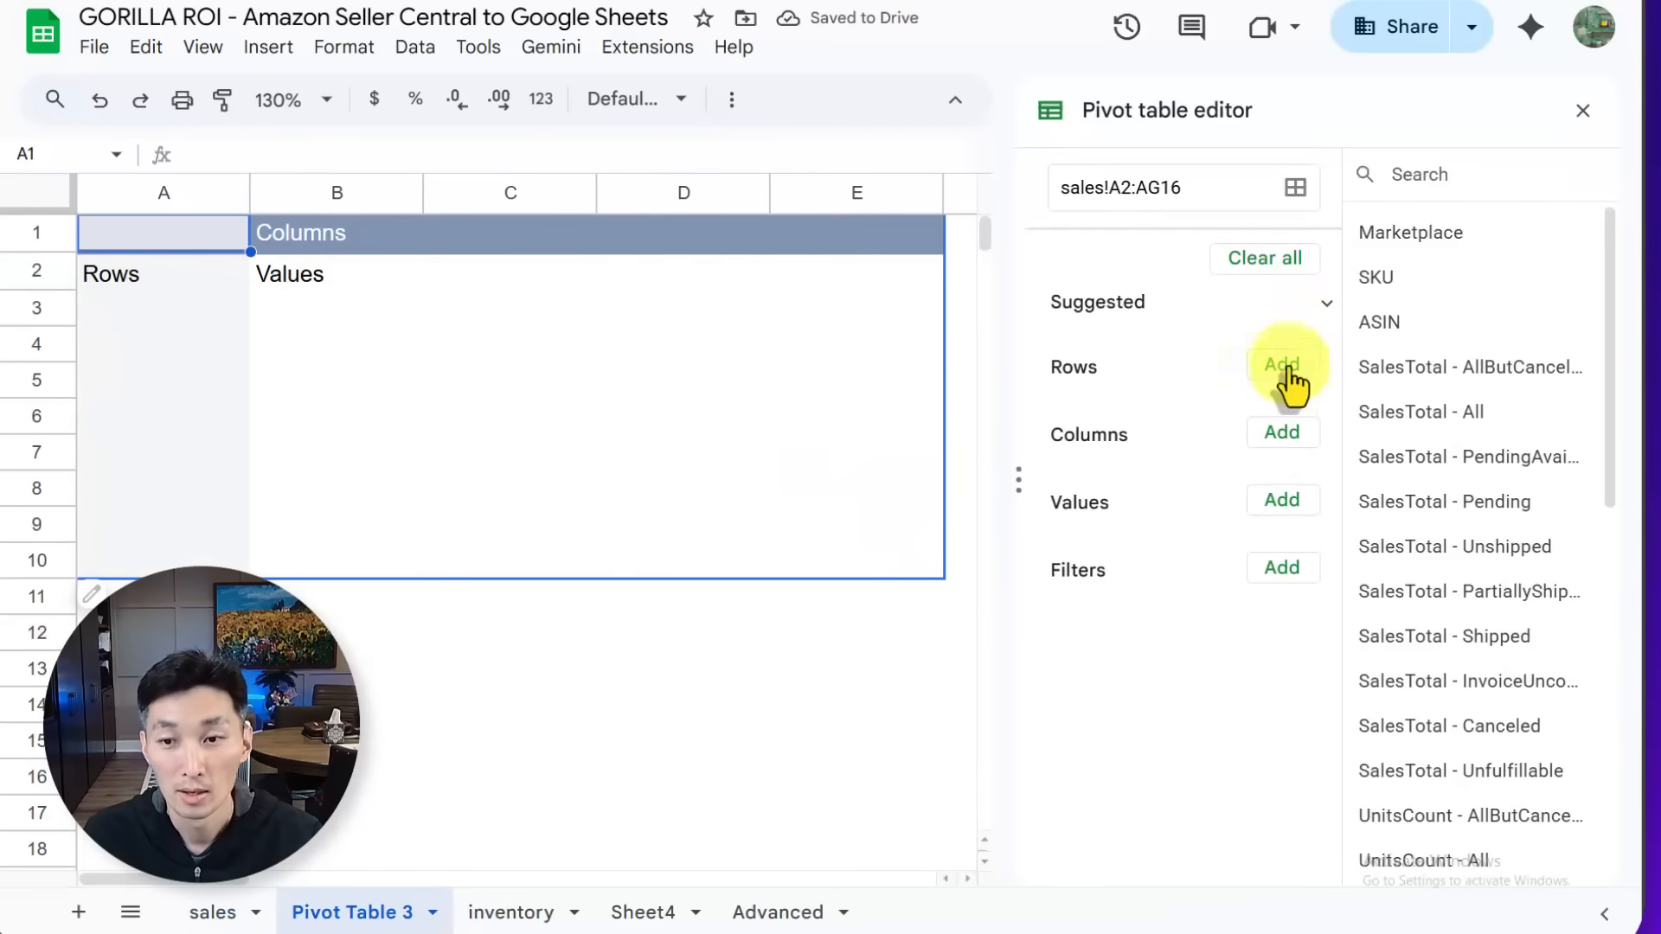
# Add ASIN as the pivot table's row field and SalesTotal - All as its value field.
pyautogui.click(1287, 370)
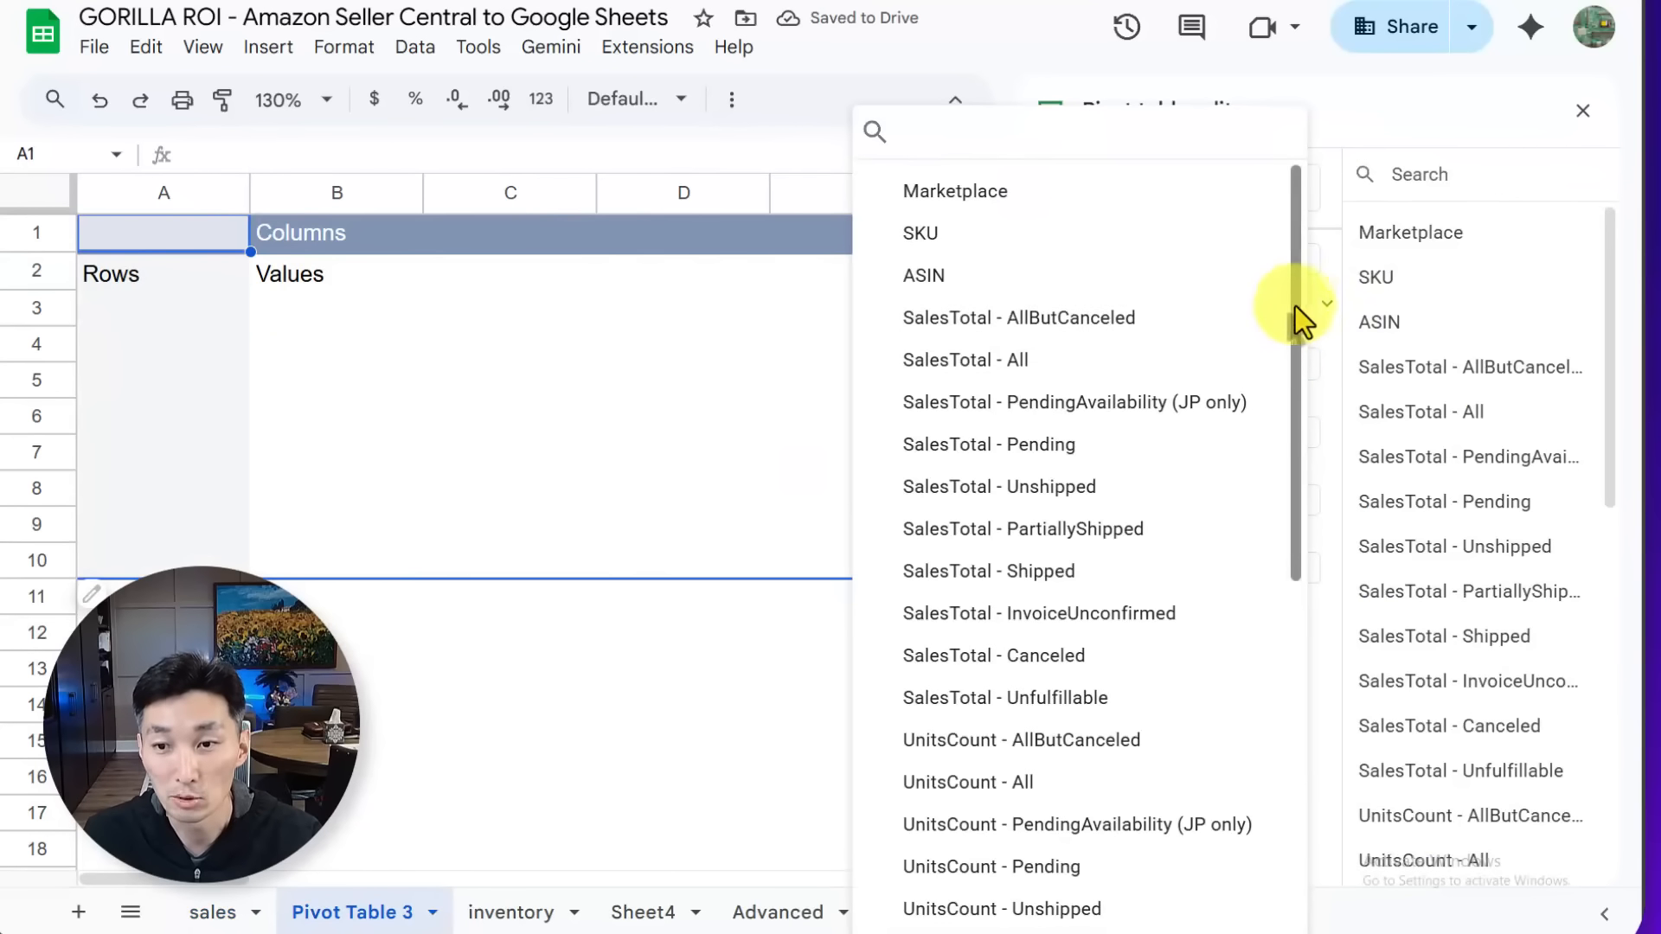
pyautogui.click(960, 277)
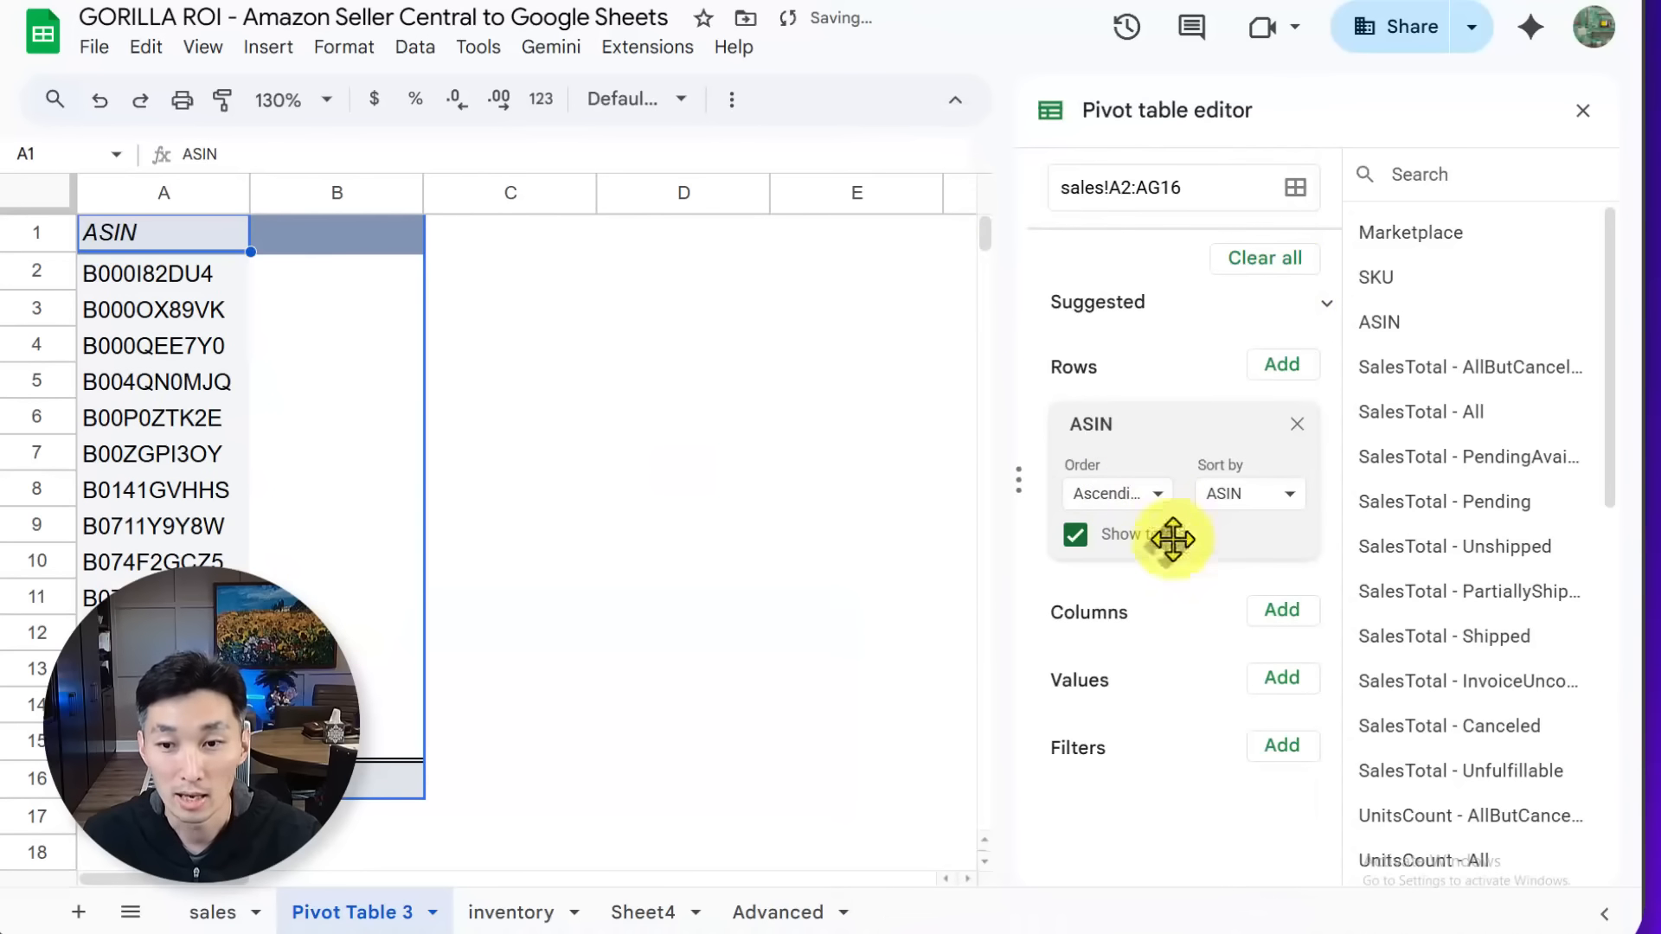
pyautogui.click(1264, 683)
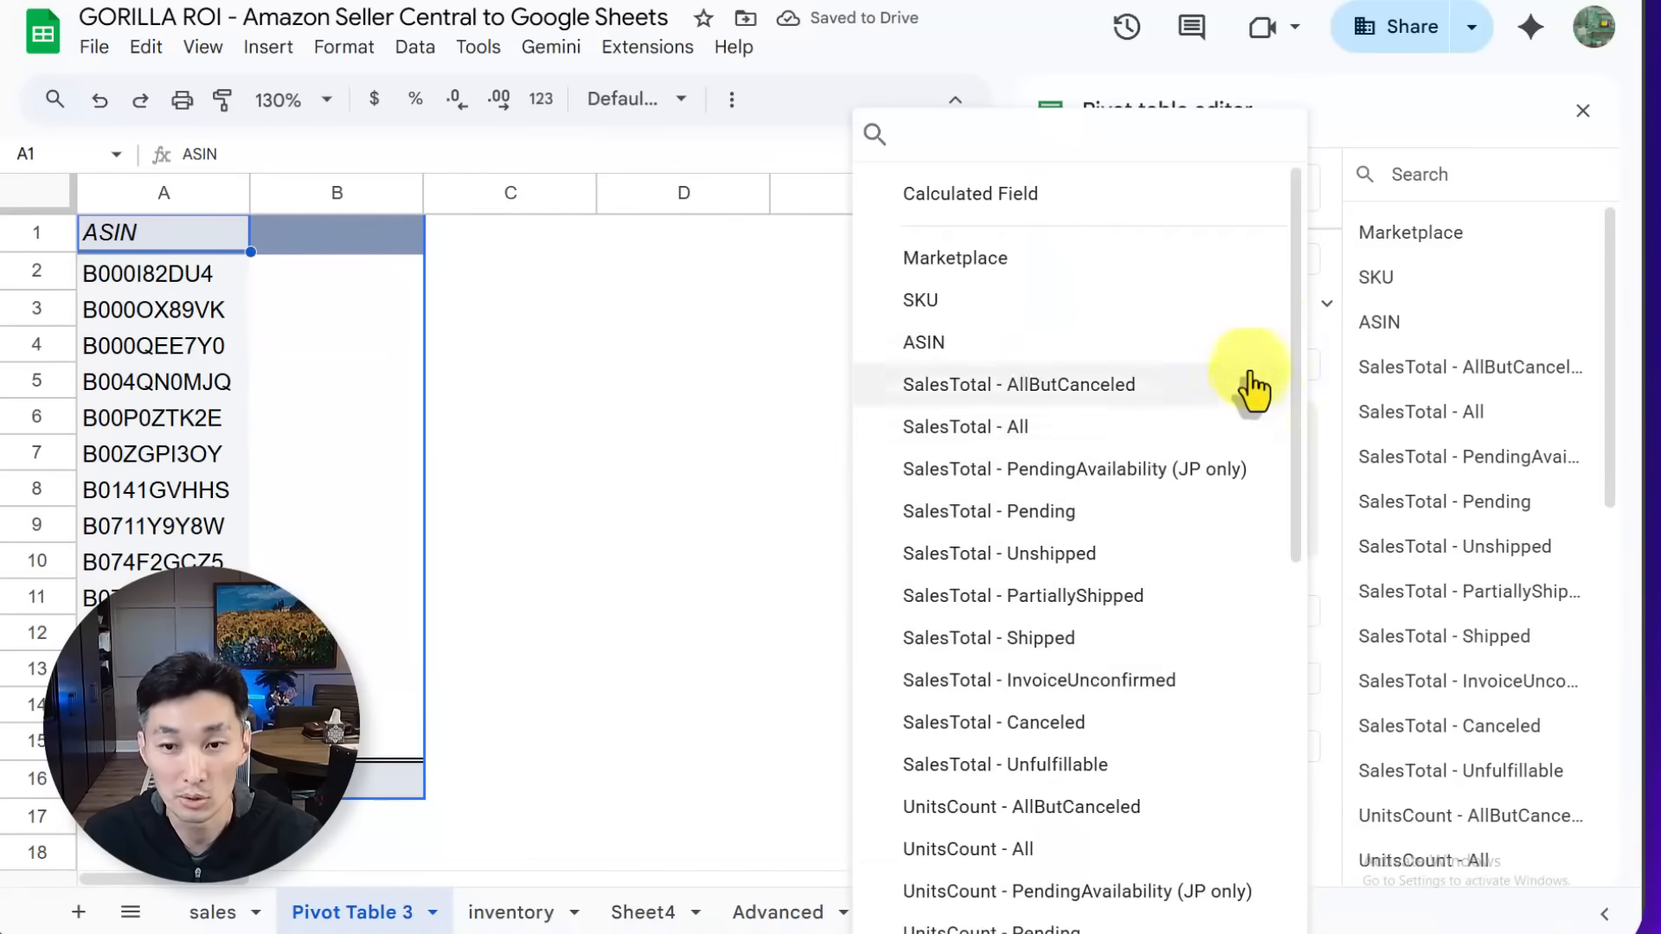
pyautogui.click(1062, 441)
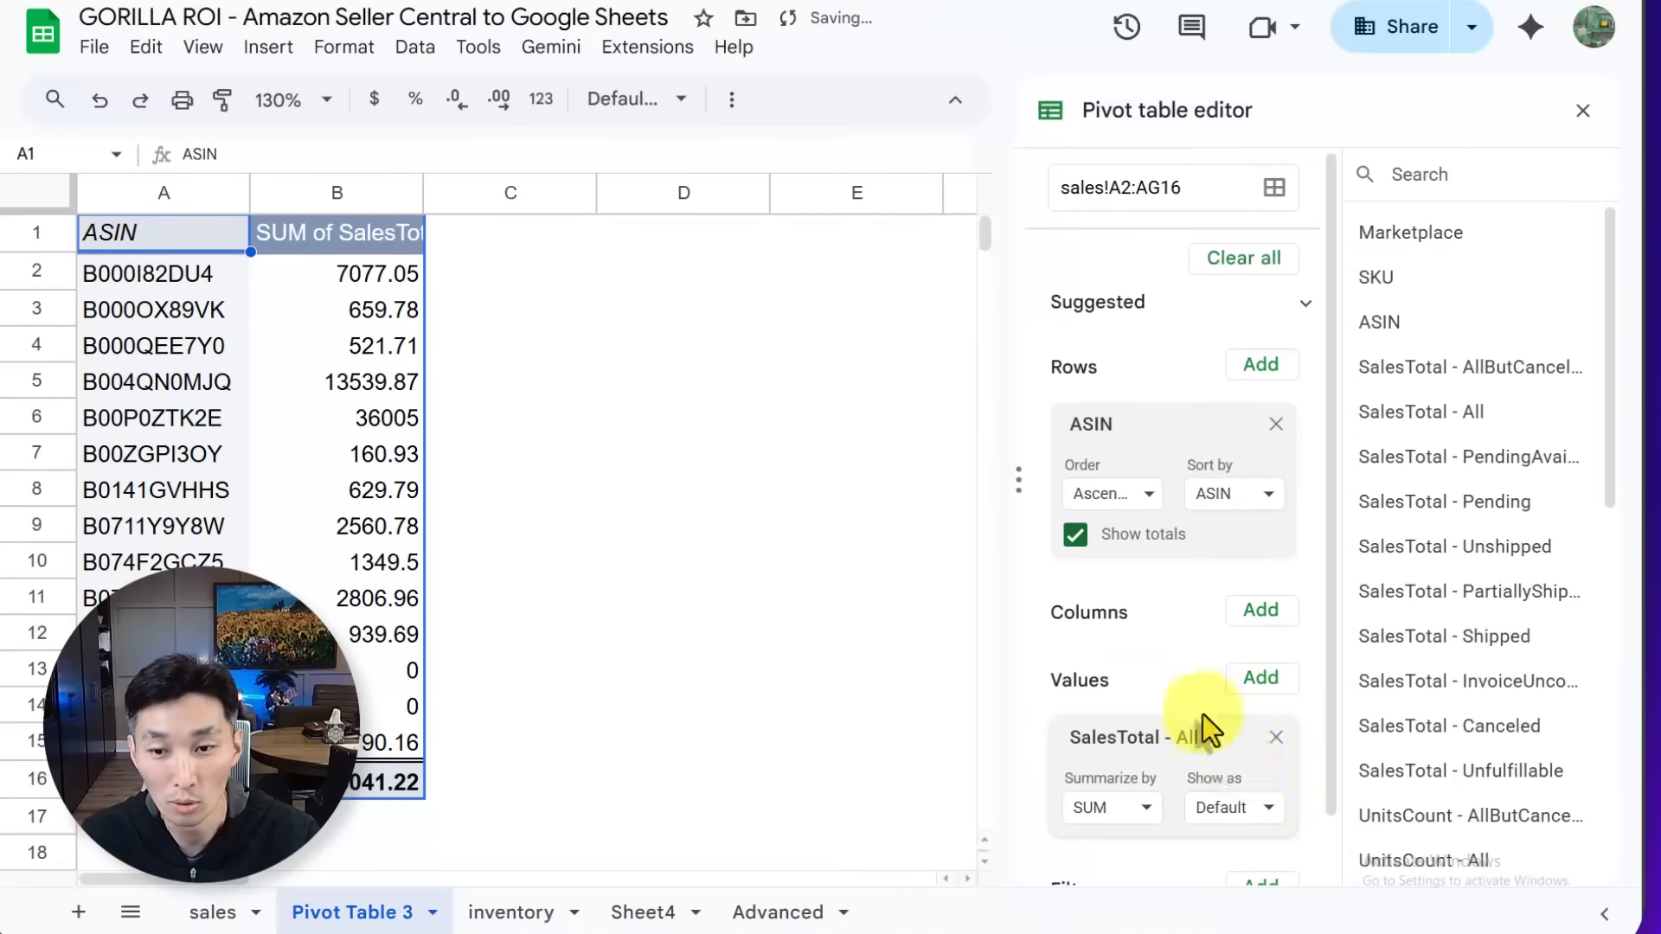
# Add UnitsCount - All as a second value field in the pivot table.
pyautogui.click(1260, 610)
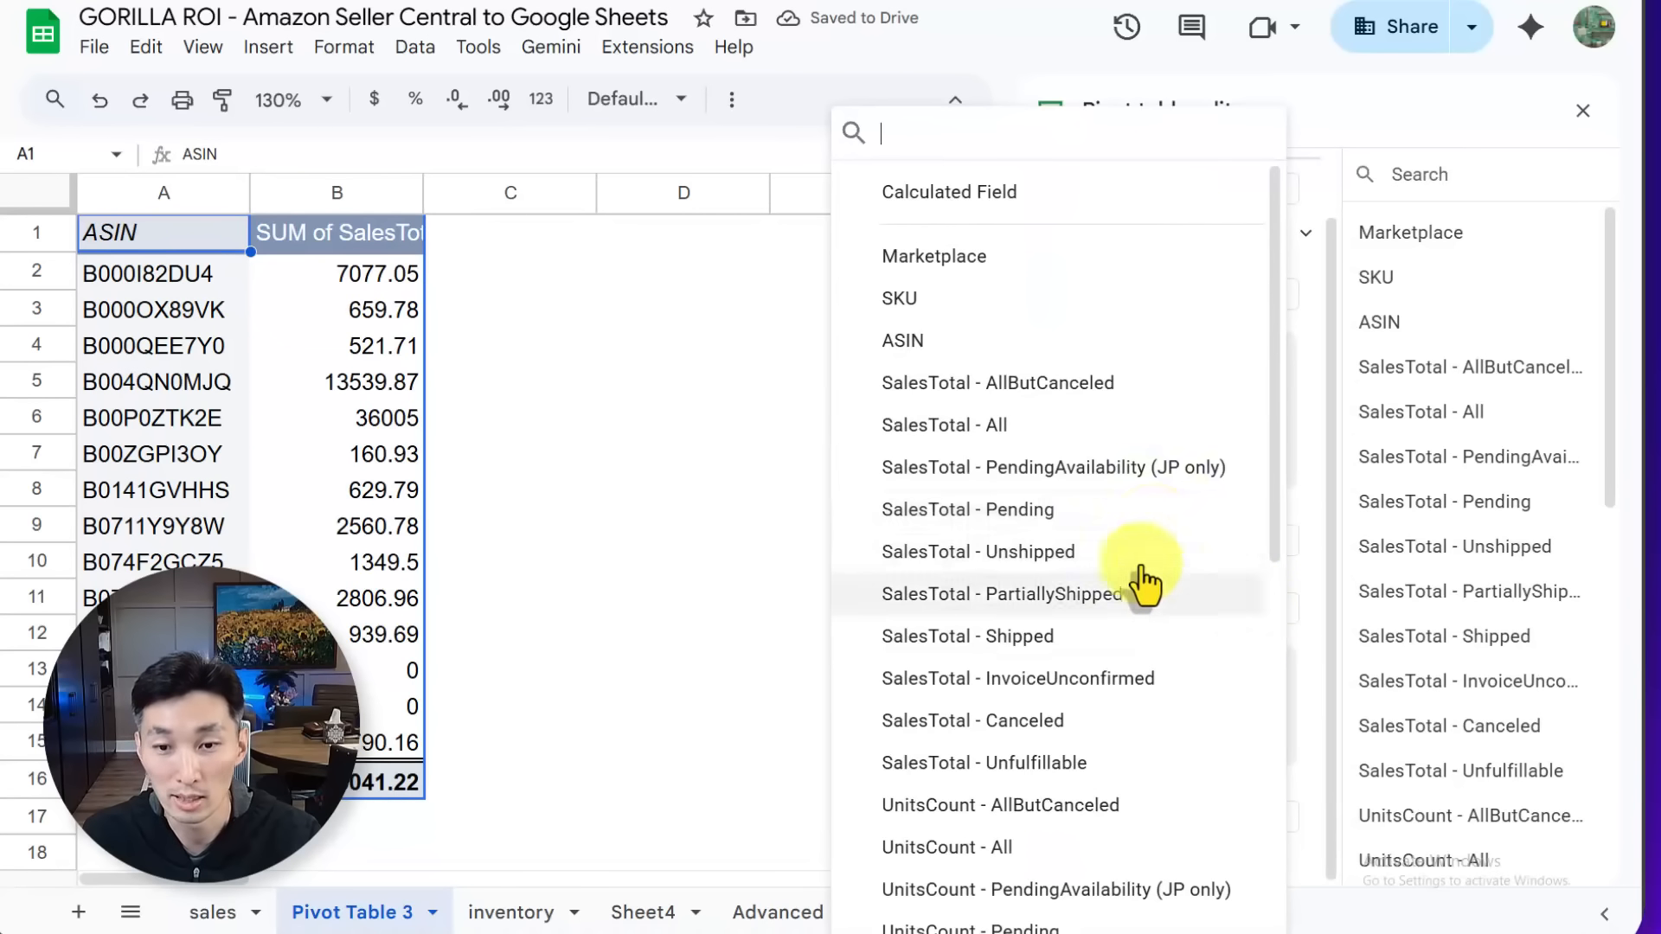
pyautogui.scroll(-5, 1150, 638)
pyautogui.click(1038, 412)
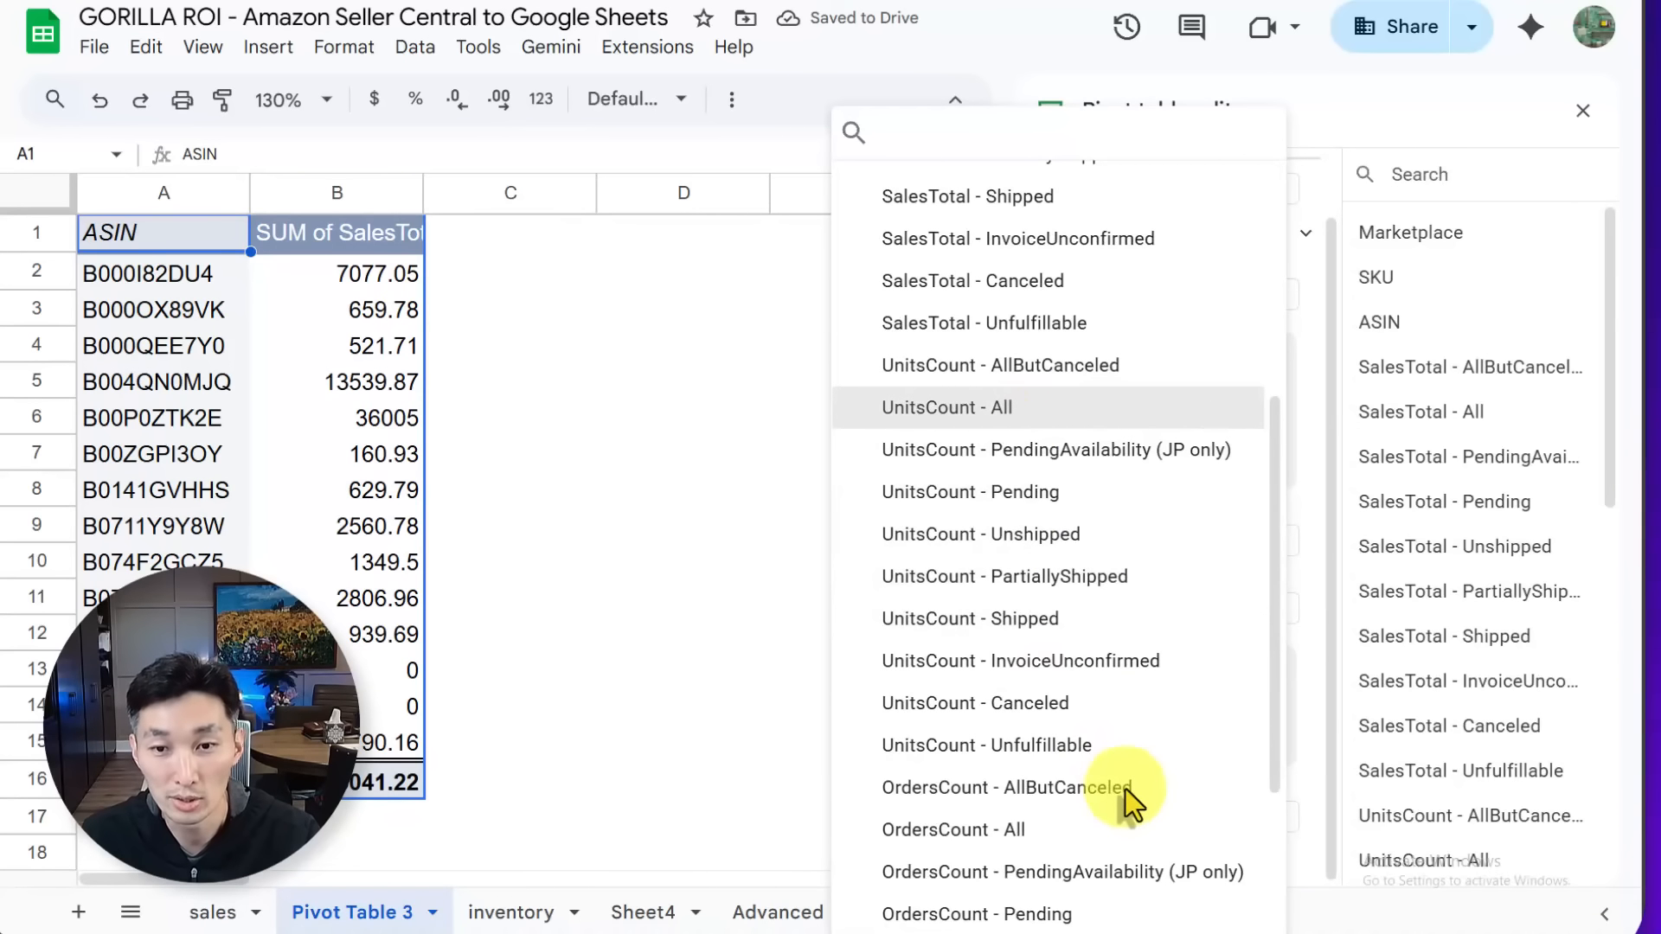
pyautogui.click(697, 451)
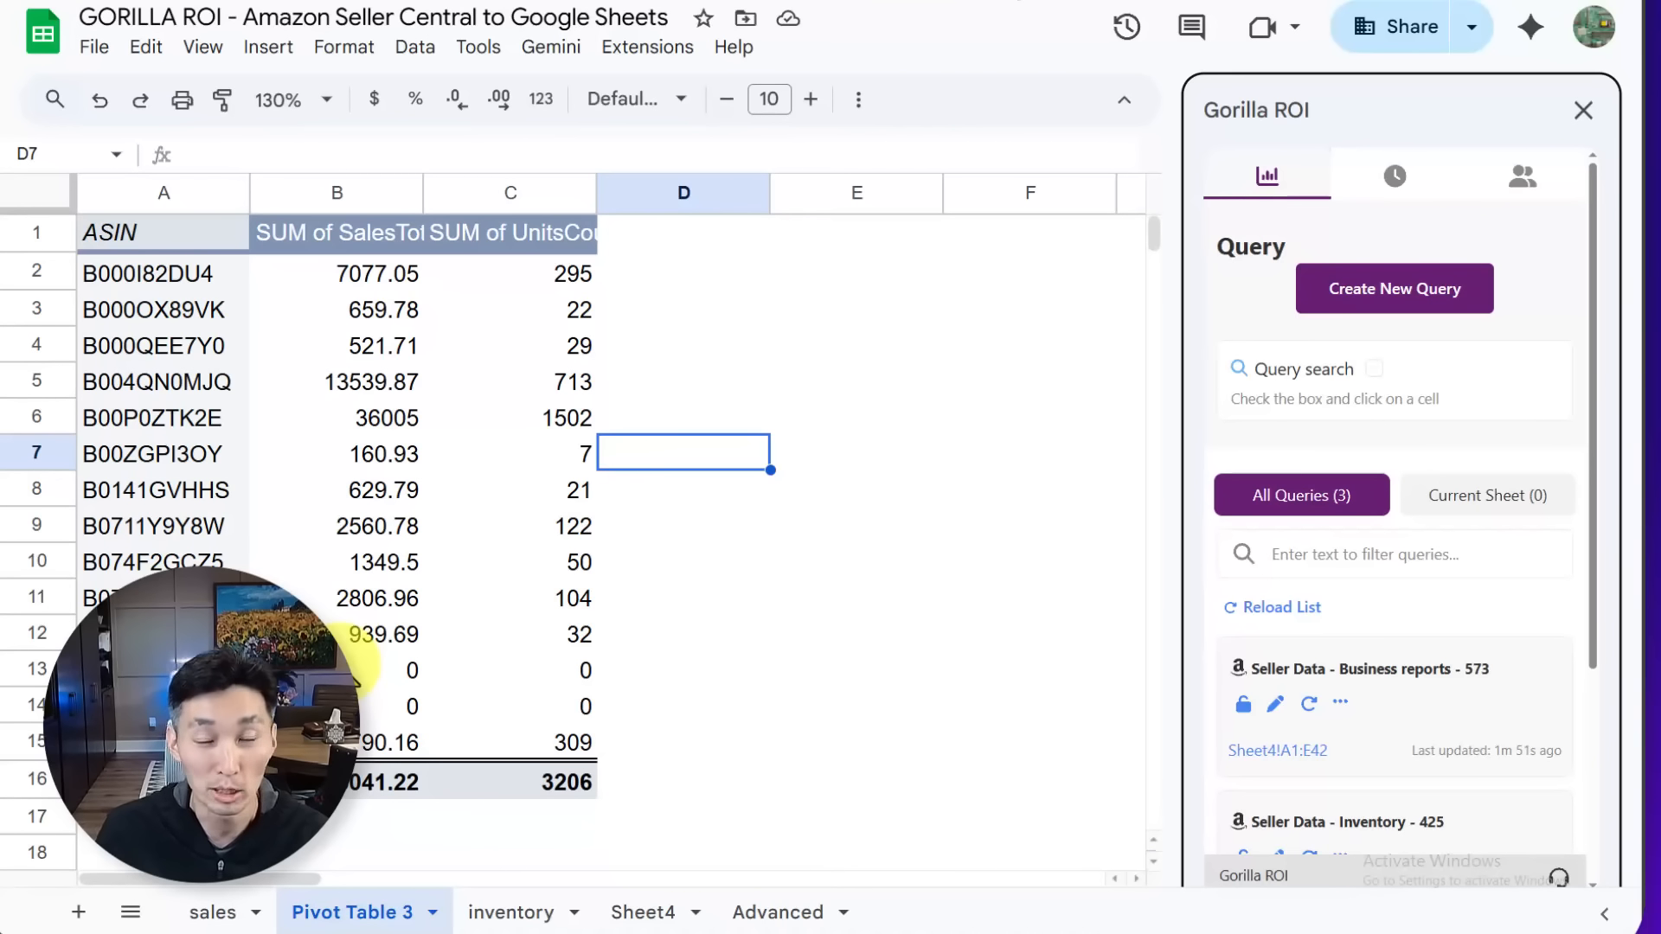
pyautogui.click(361, 426)
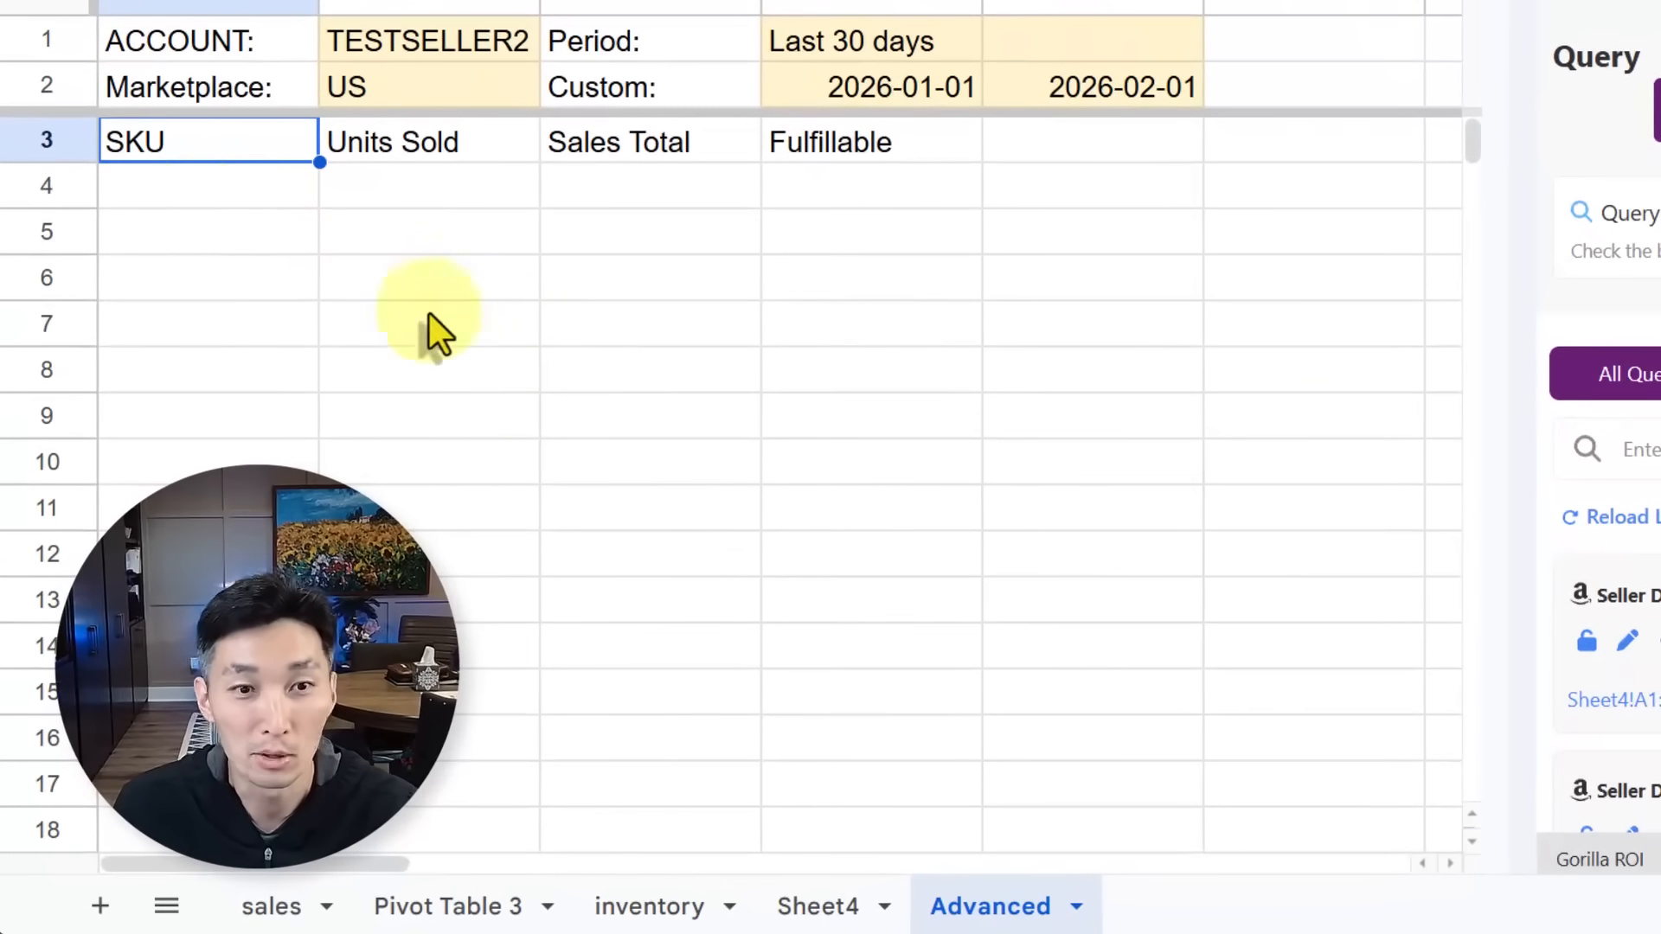
pyautogui.click(198, 259)
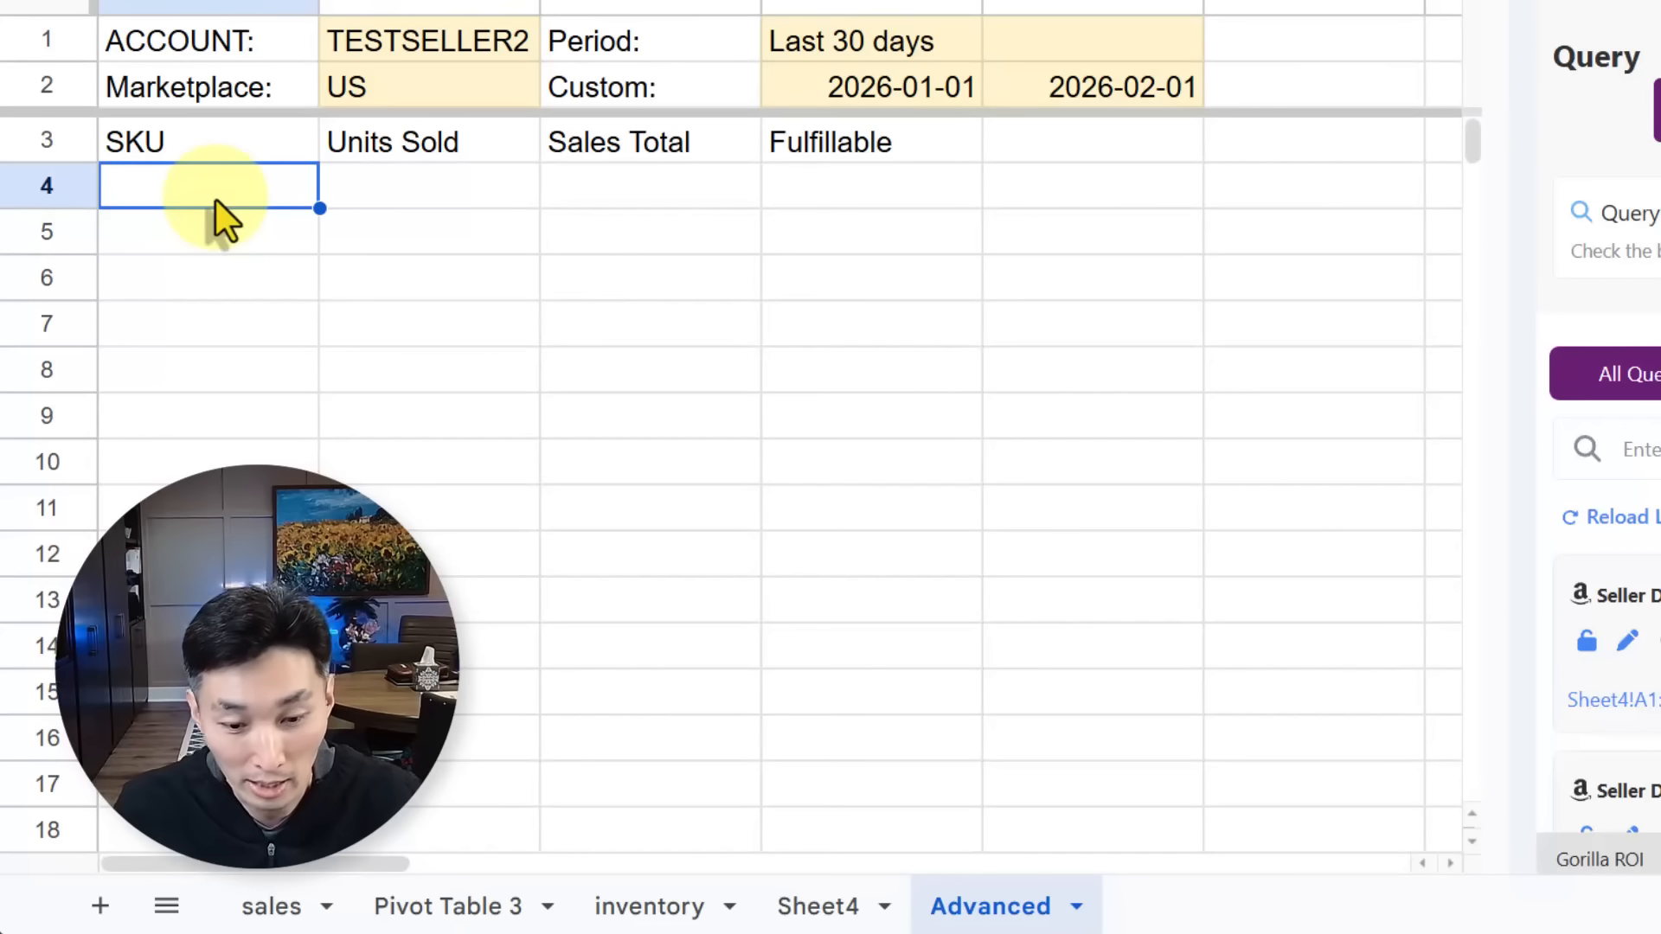
pyautogui.write('=gorilla_')
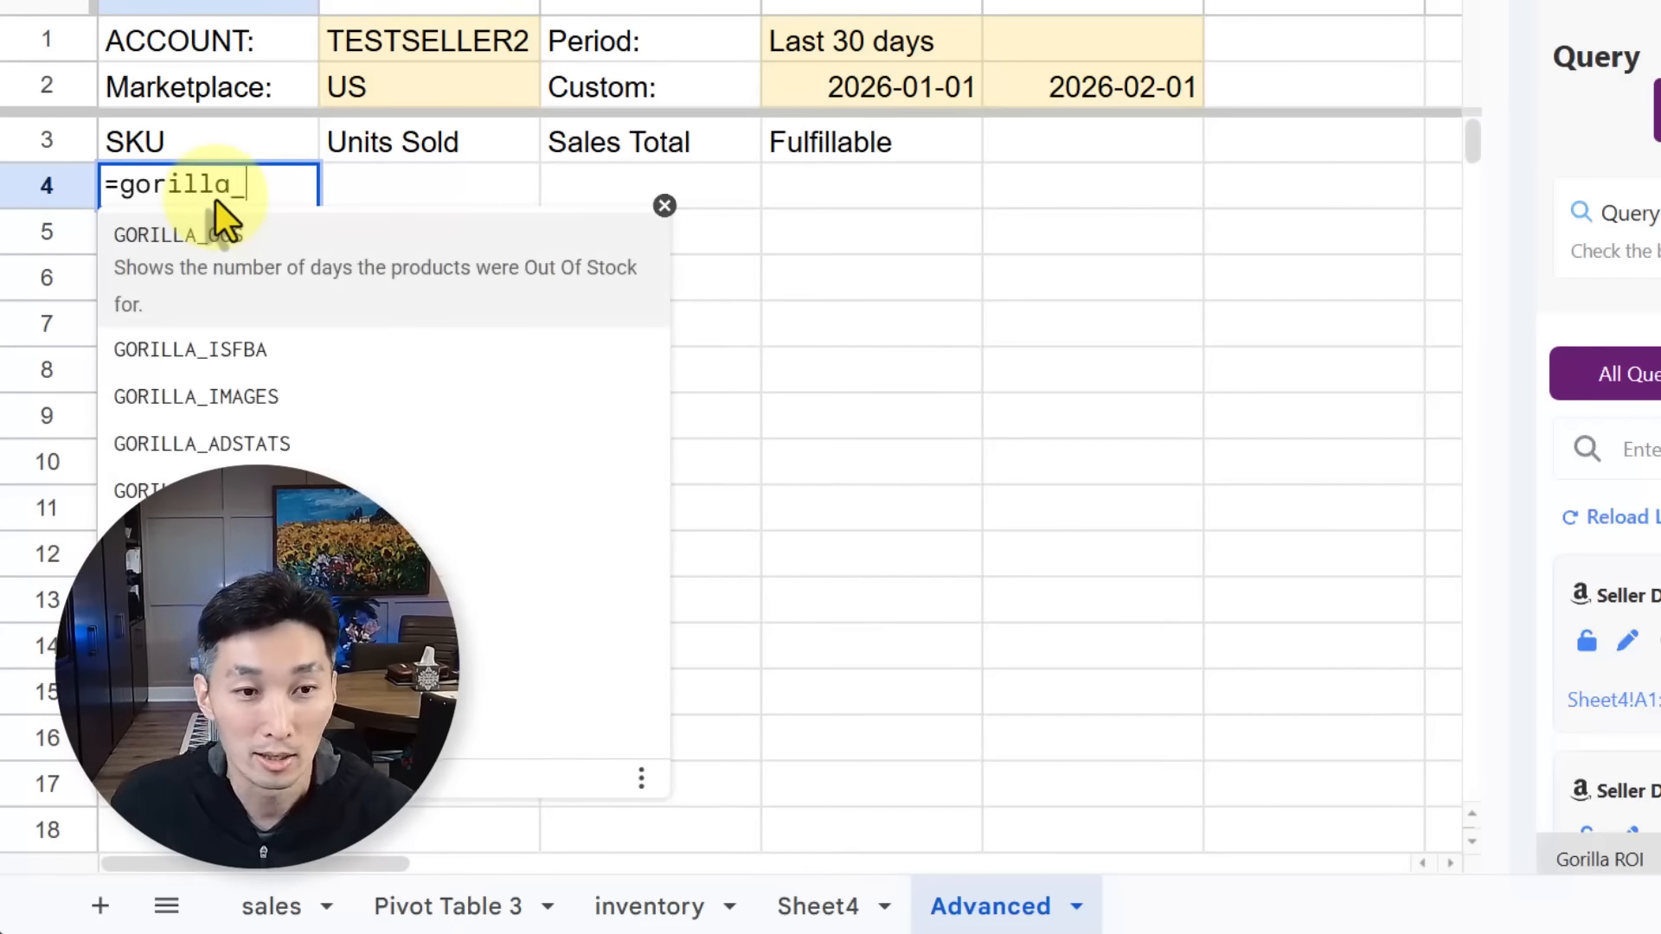
pyautogui.press('Escape')
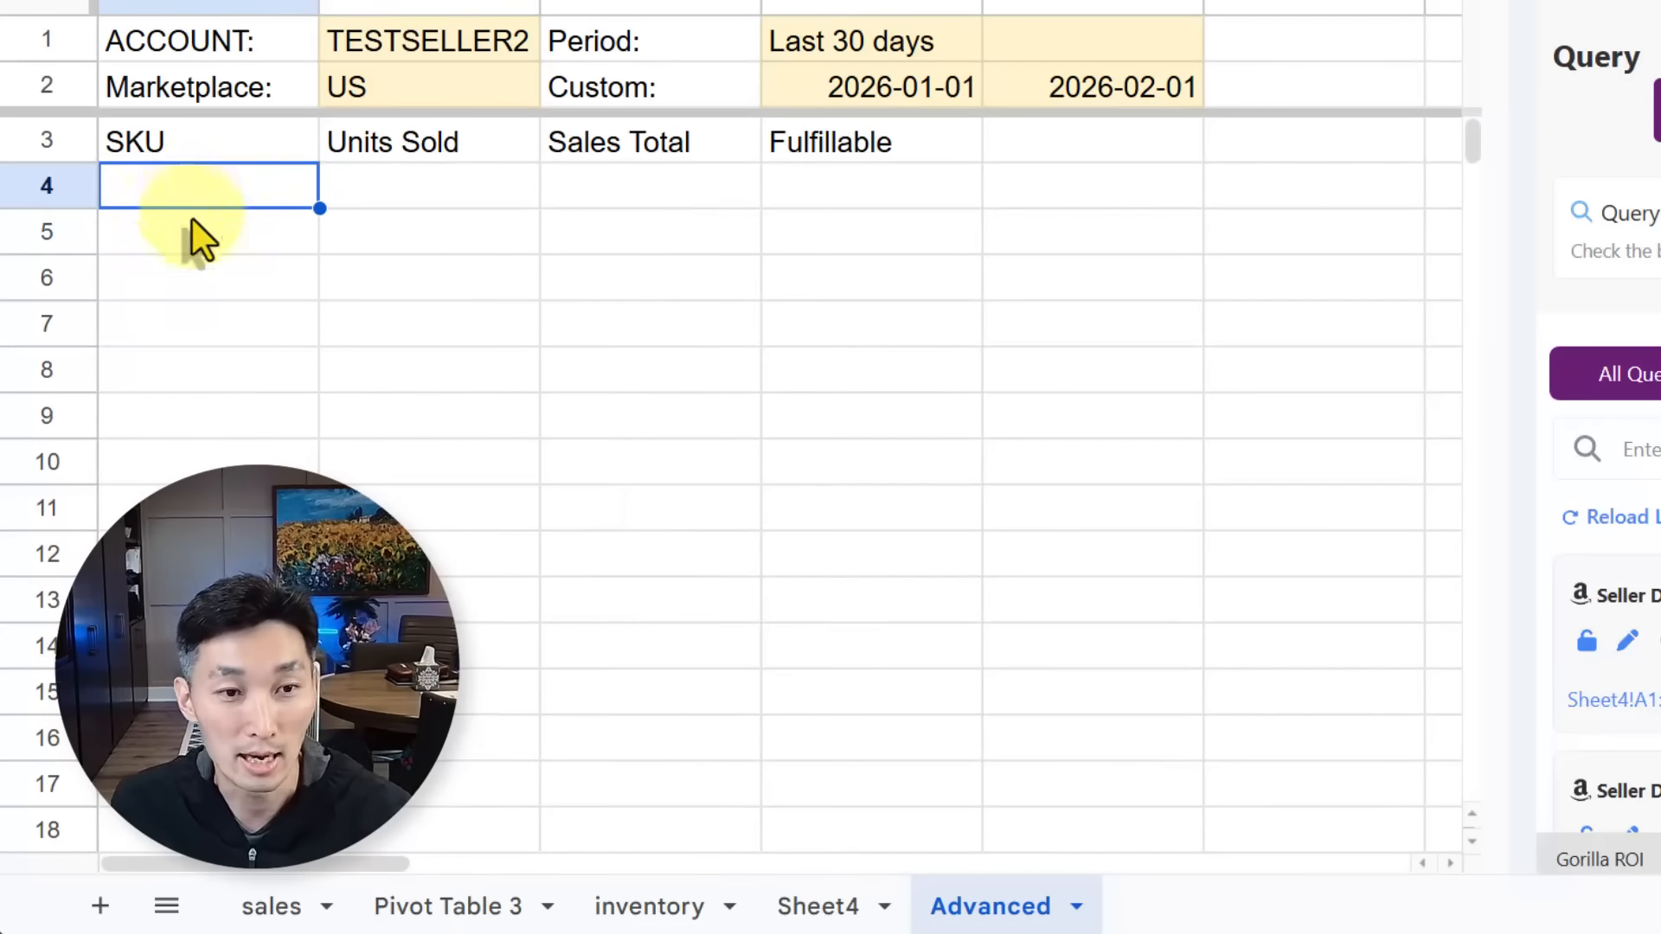
pyautogui.press('Up')
pyautogui.press('Down')
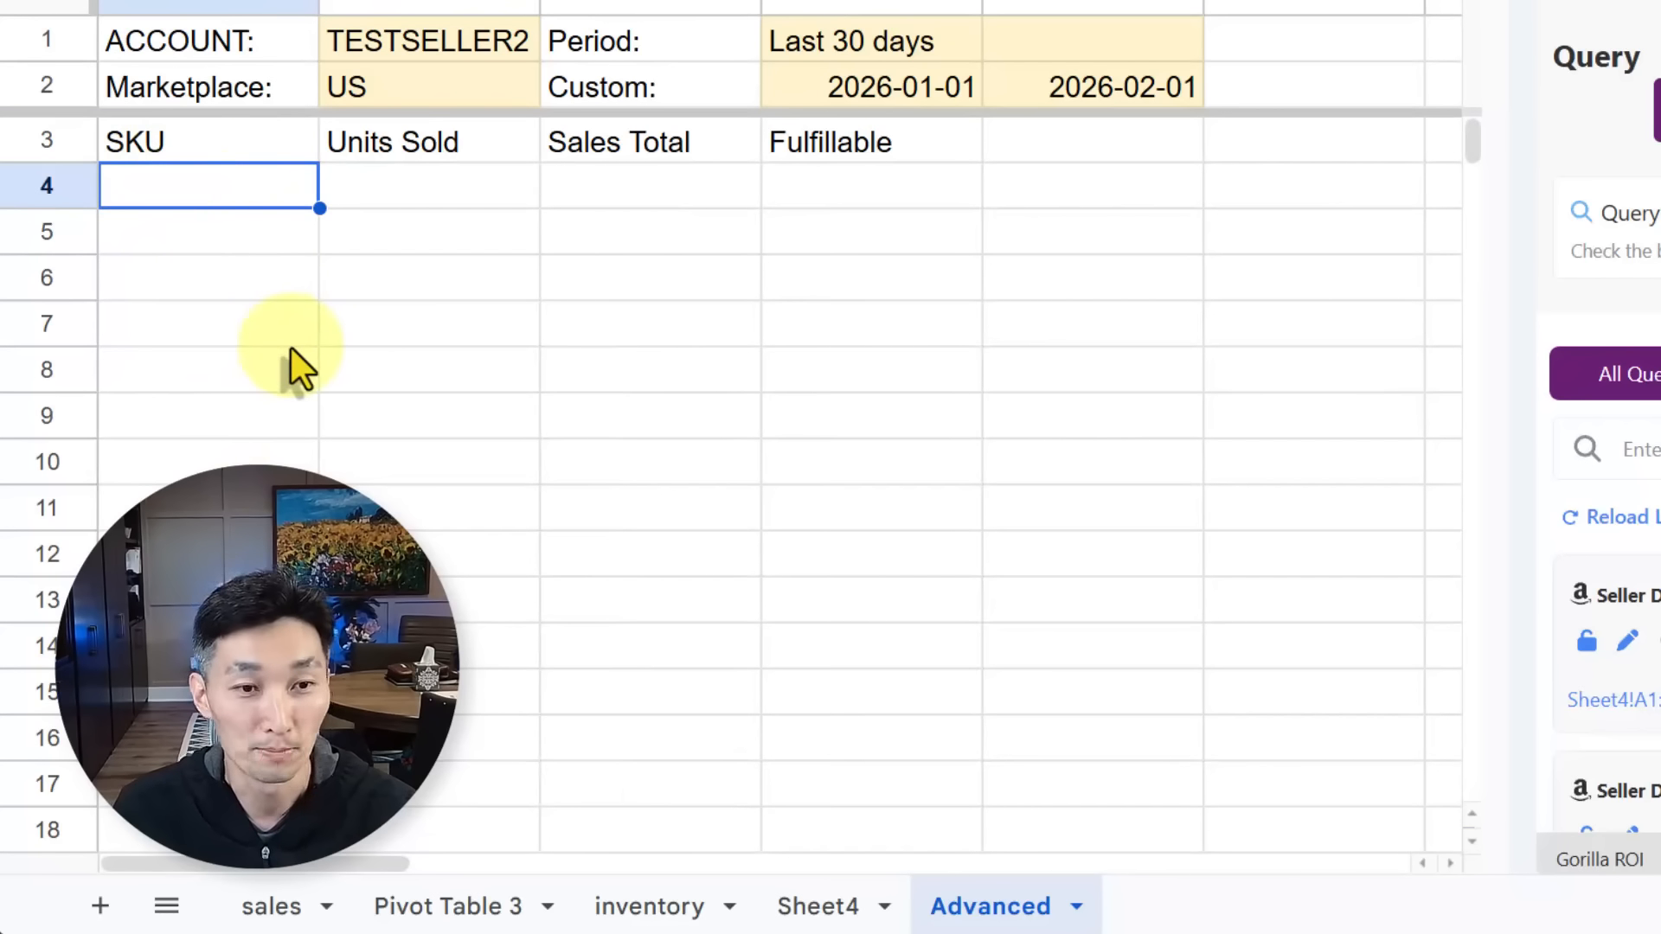
# Start a GORILLA_SKULIST formula in cell A4 of the Advanced sheet with "TESTSELLER2" as the seller ID.
pyautogui.write('=gorilla_skuli')
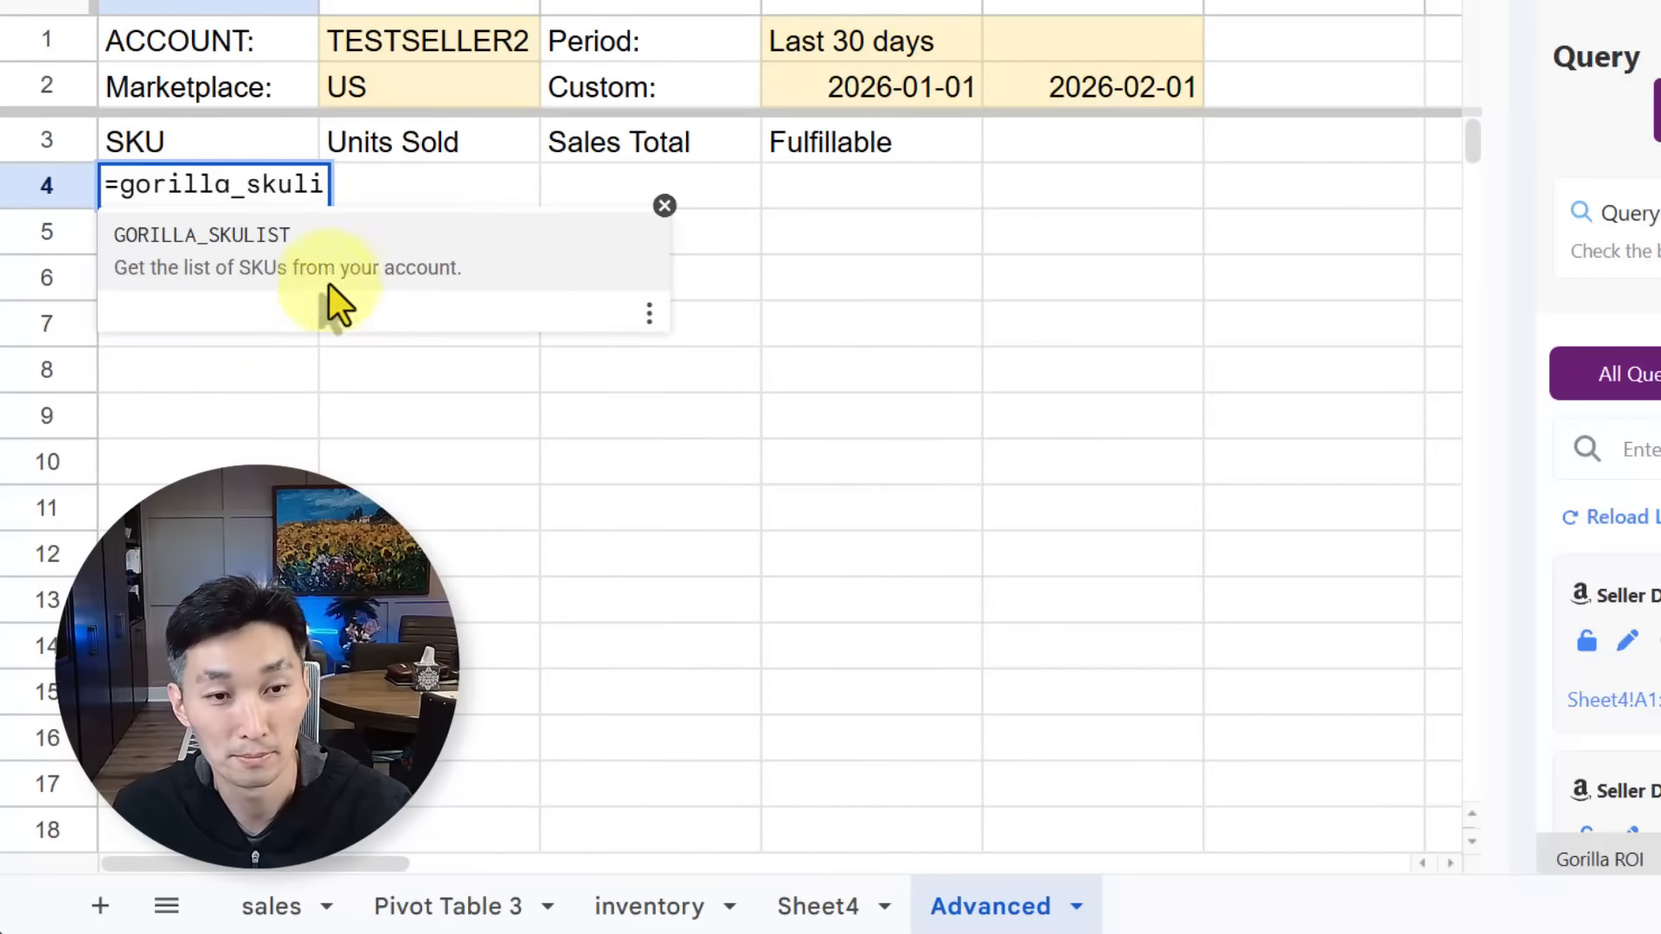
pyautogui.click(327, 262)
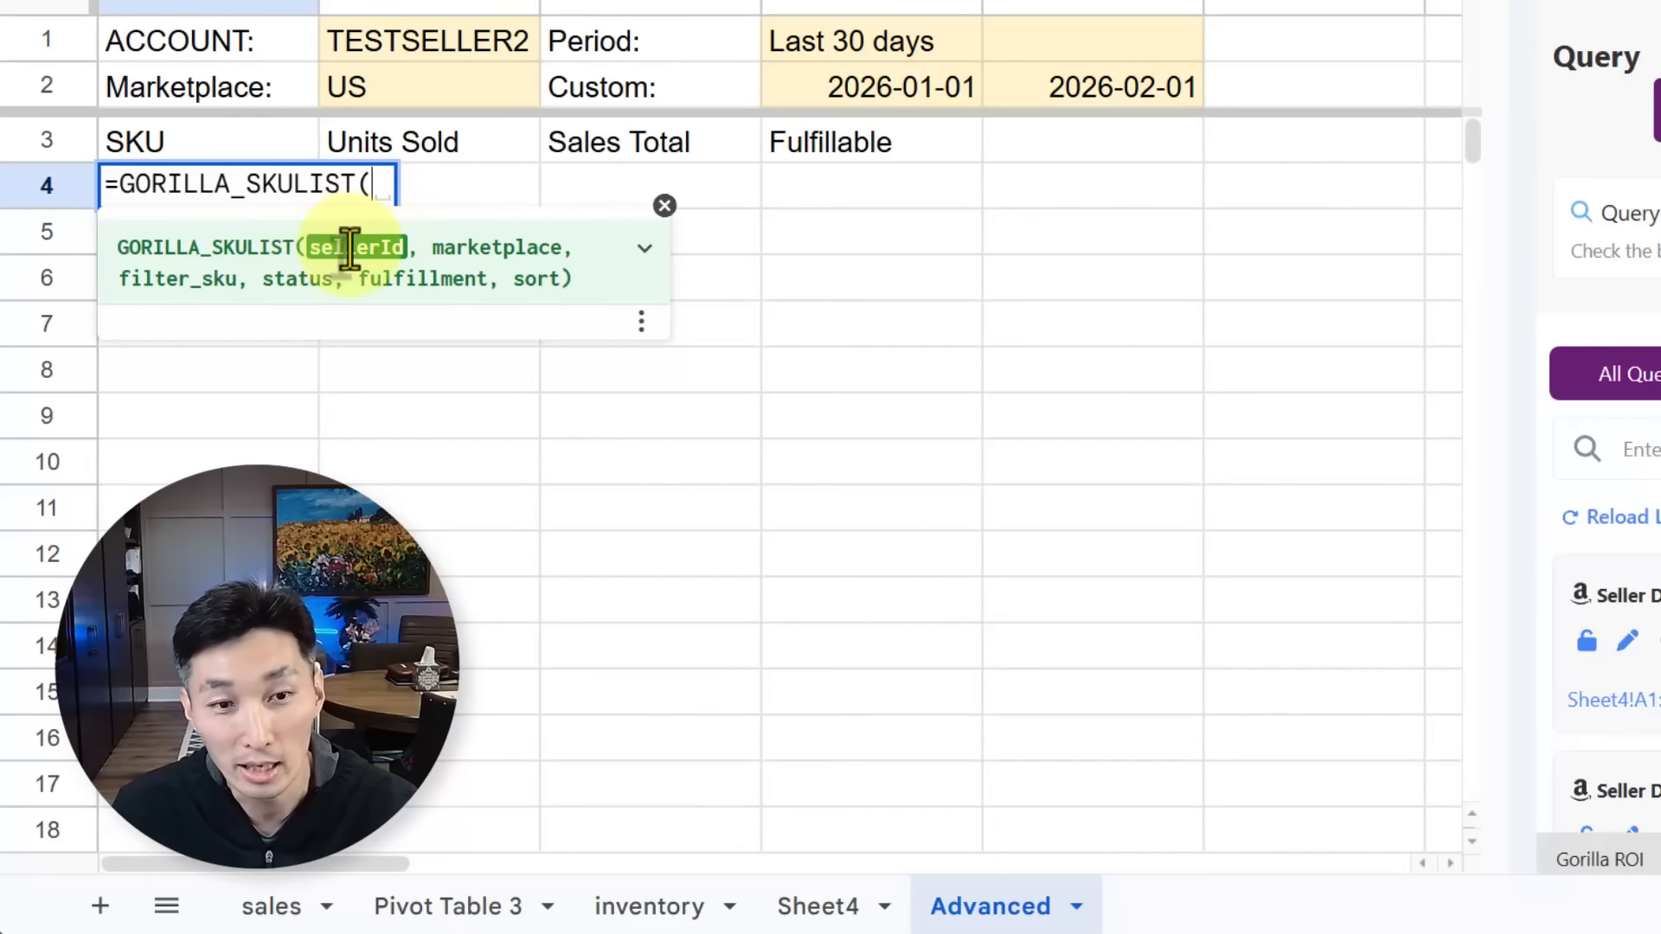
pyautogui.scroll(-2, 1598, 519)
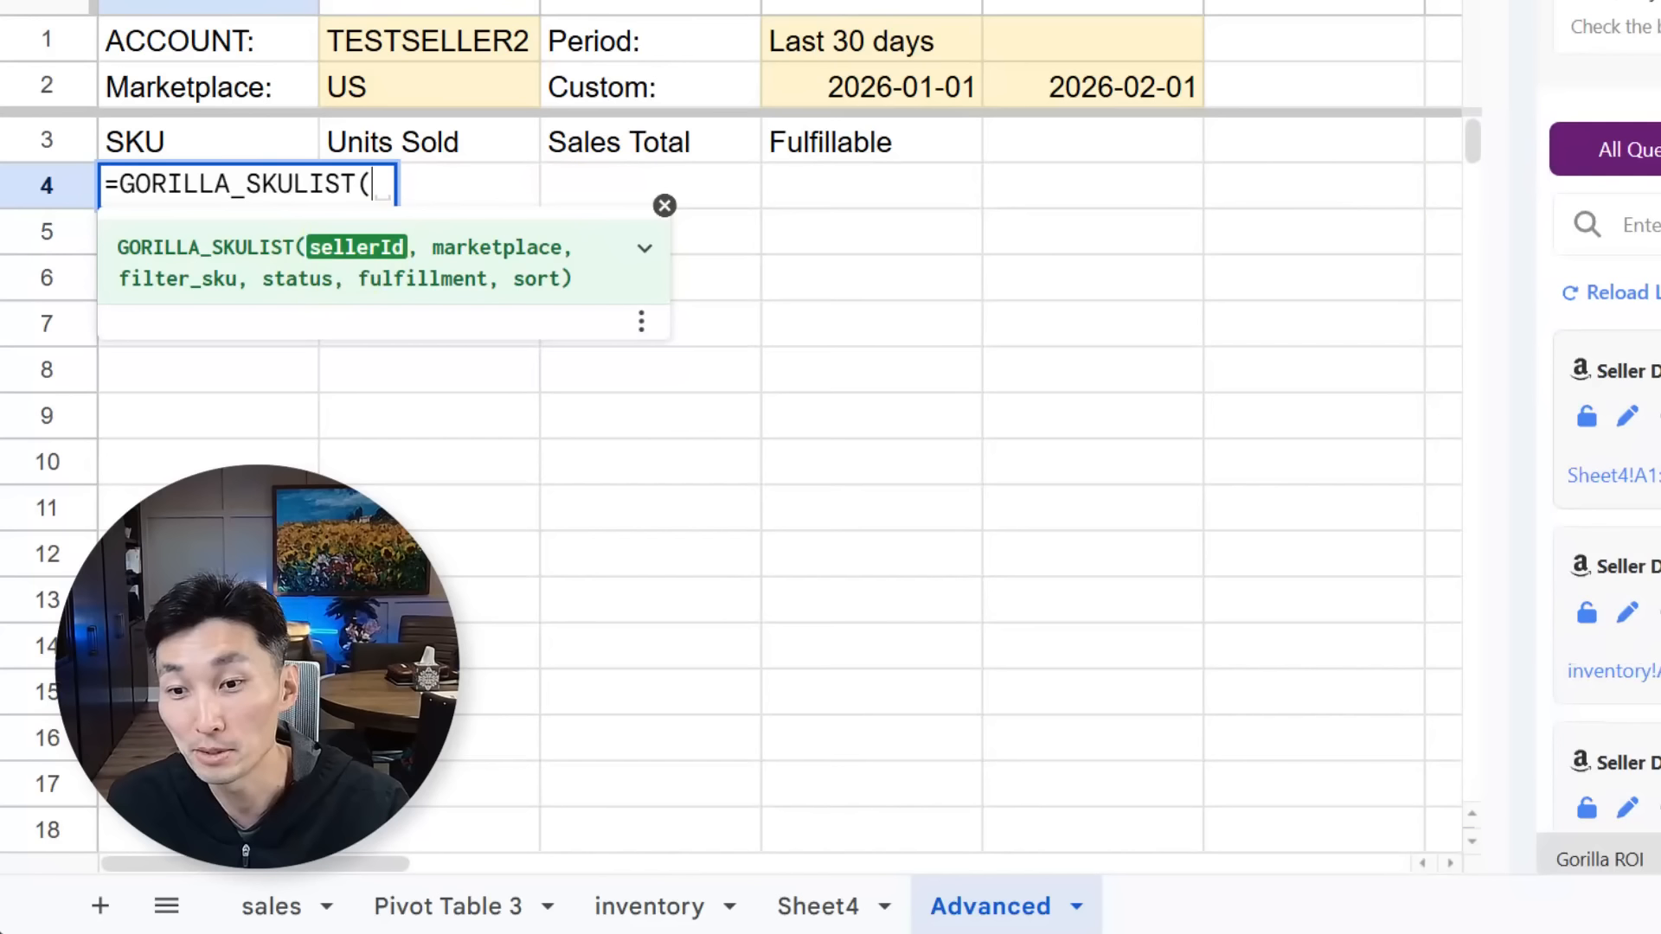
pyautogui.scroll(2, 1599, 519)
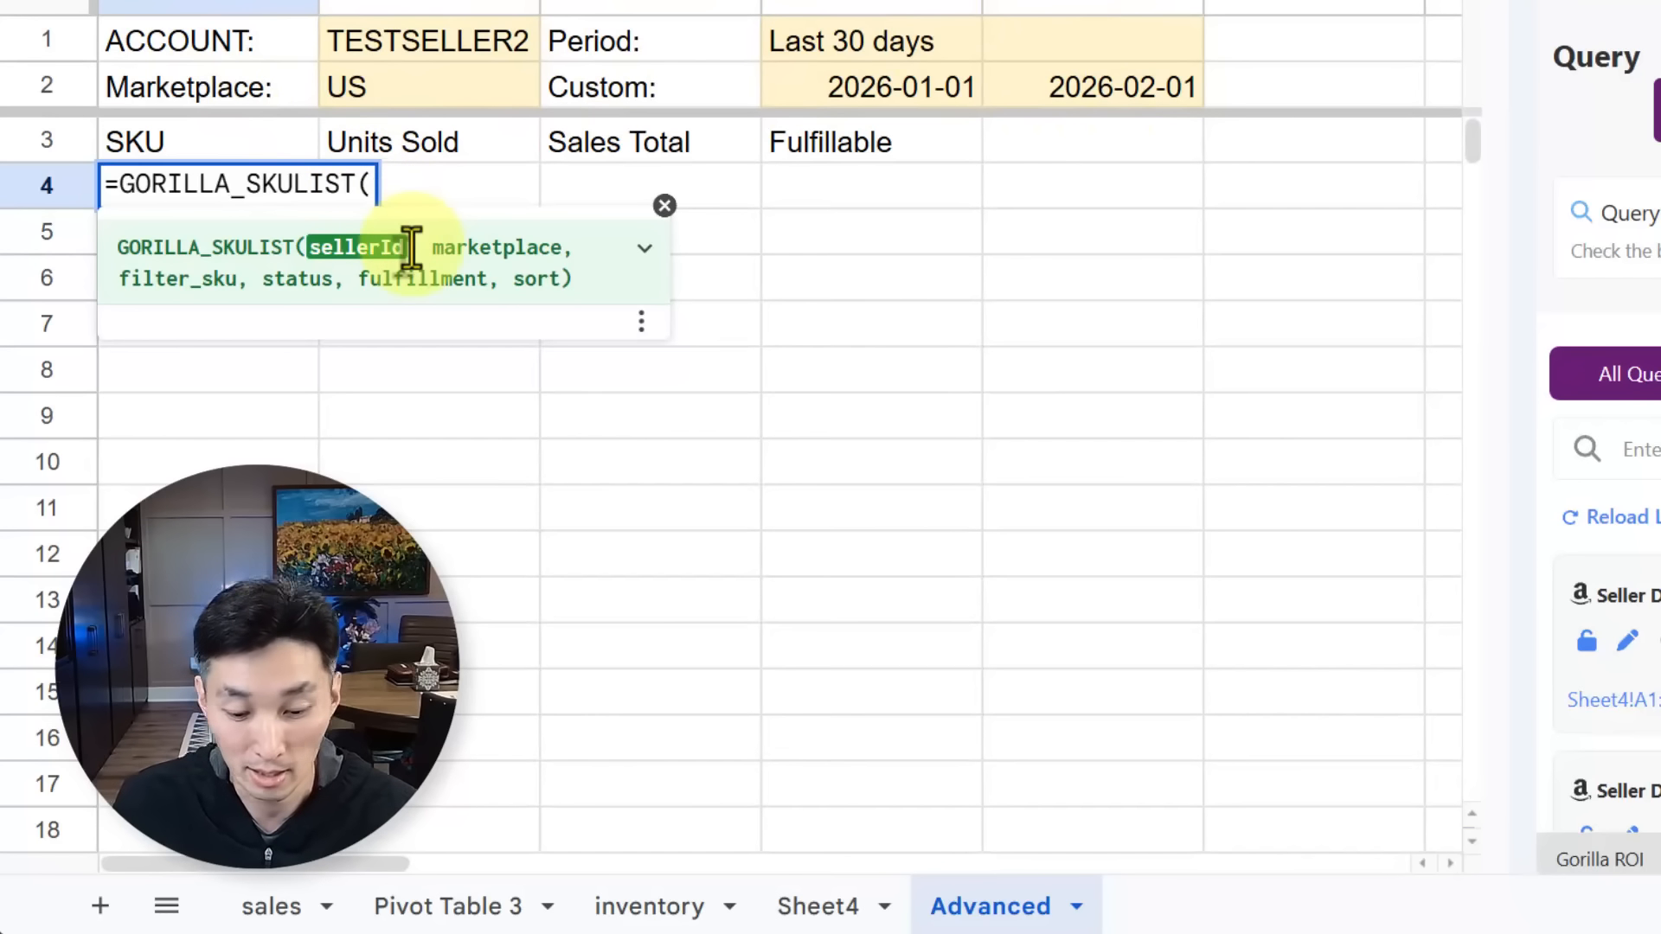
pyautogui.write('"TESTSELLER2"')
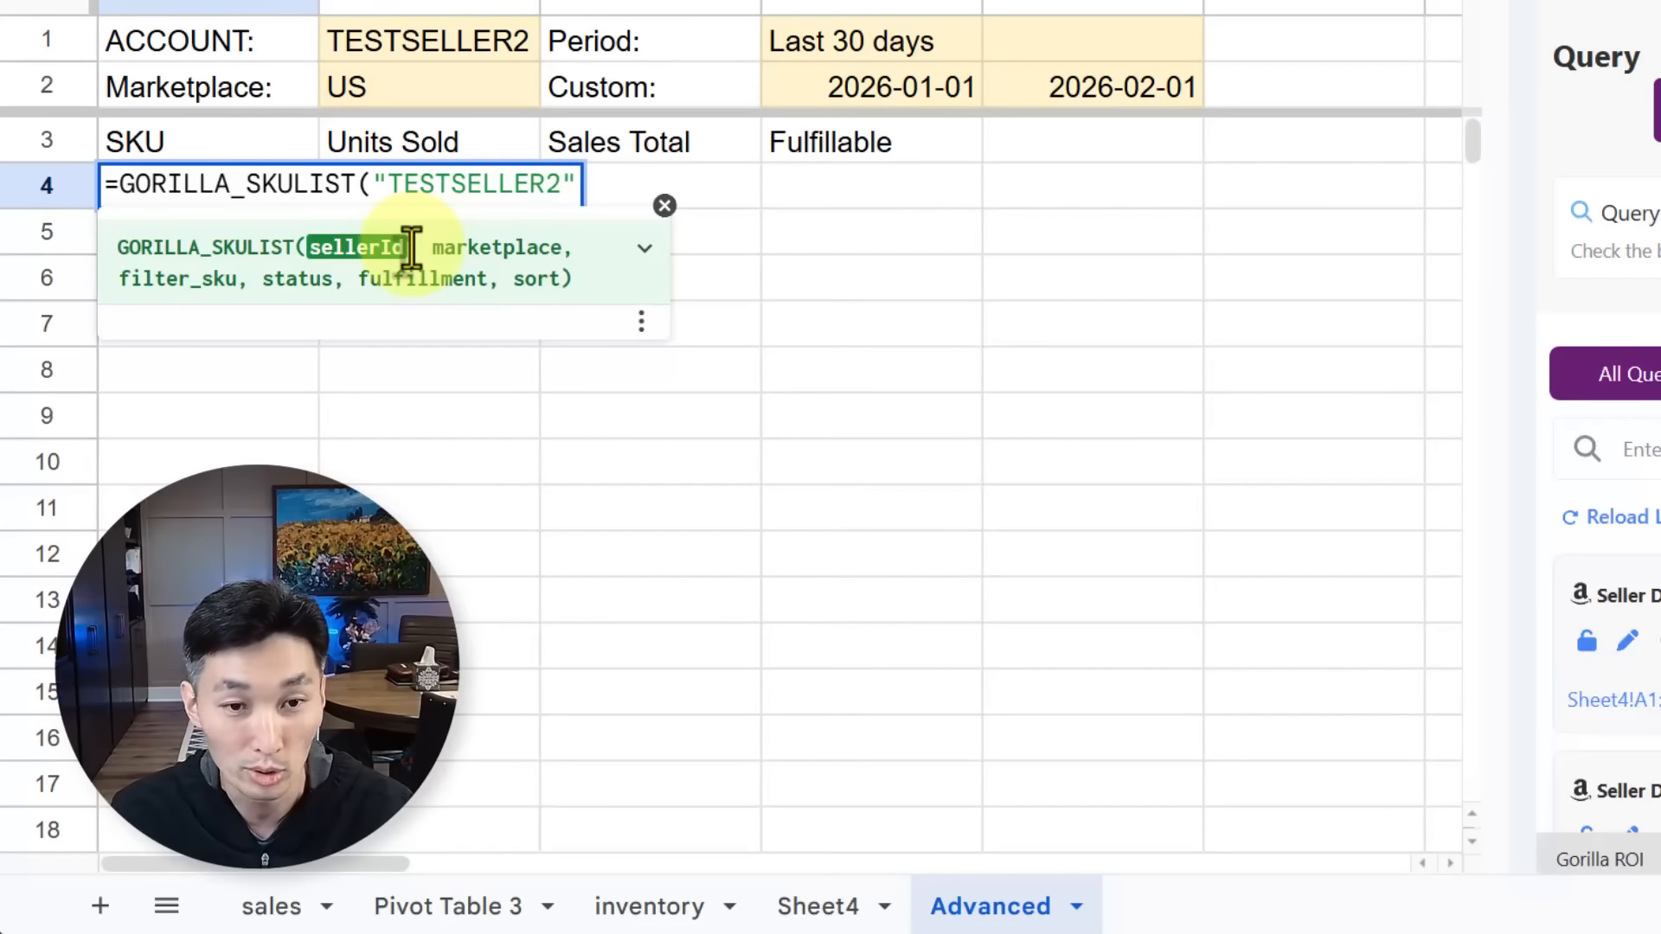
pyautogui.write(',')
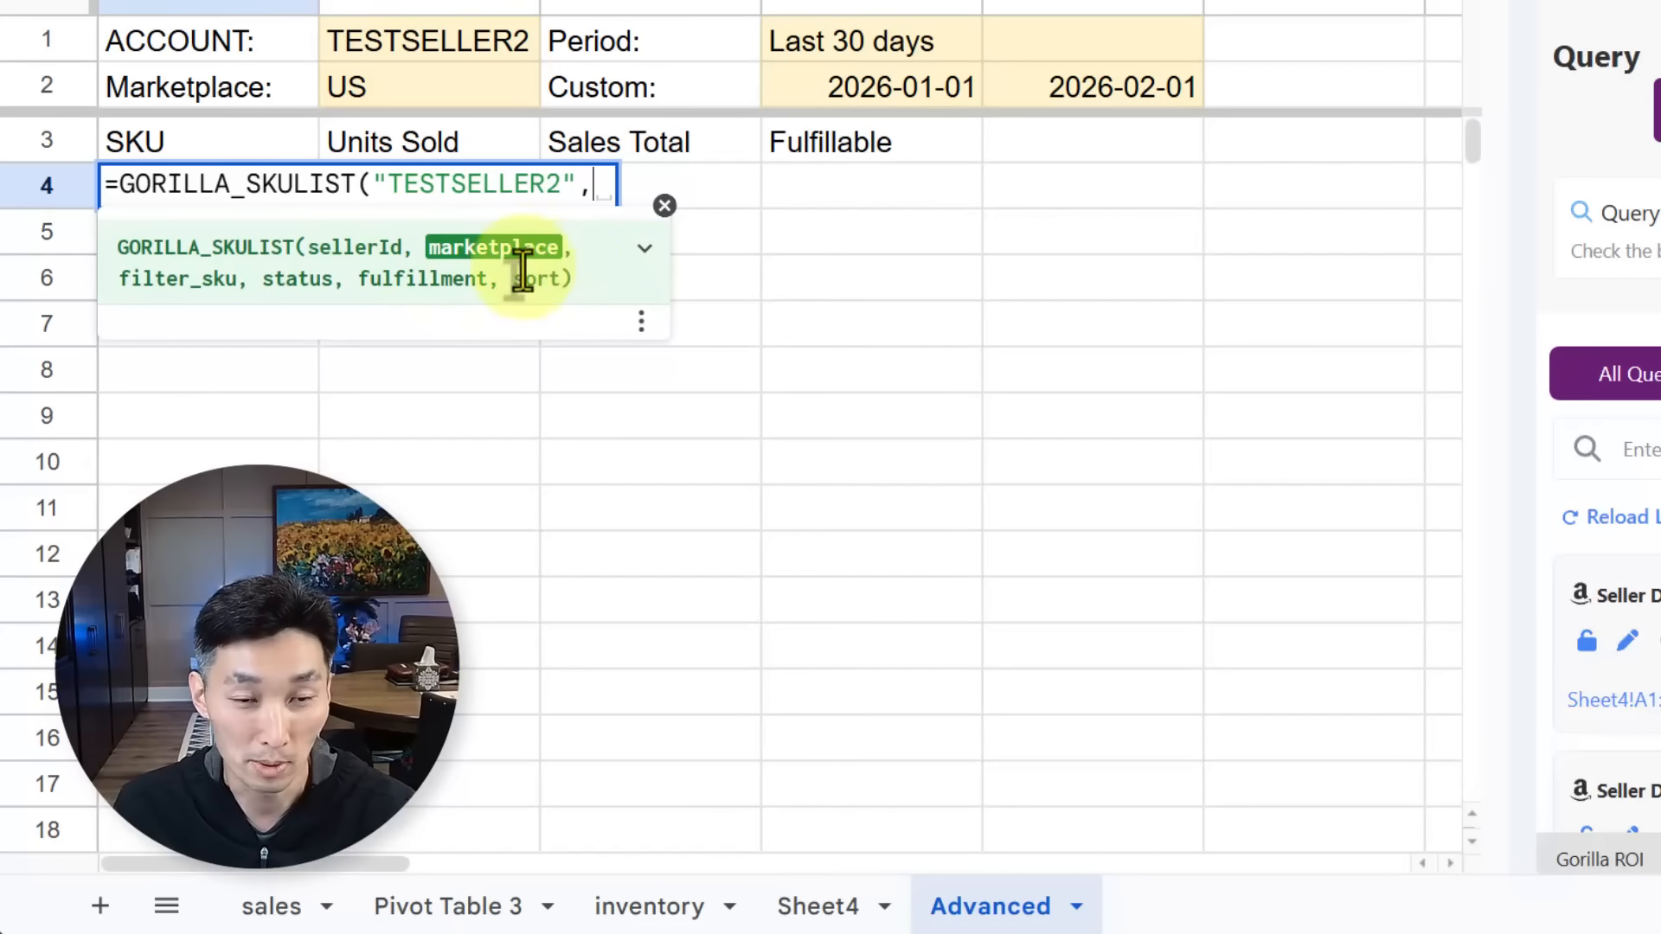
# Reference B2 as the marketplace, consult the help for the filter_sku argument, and complete the SKU list formula without a filter.
pyautogui.click(417, 87)
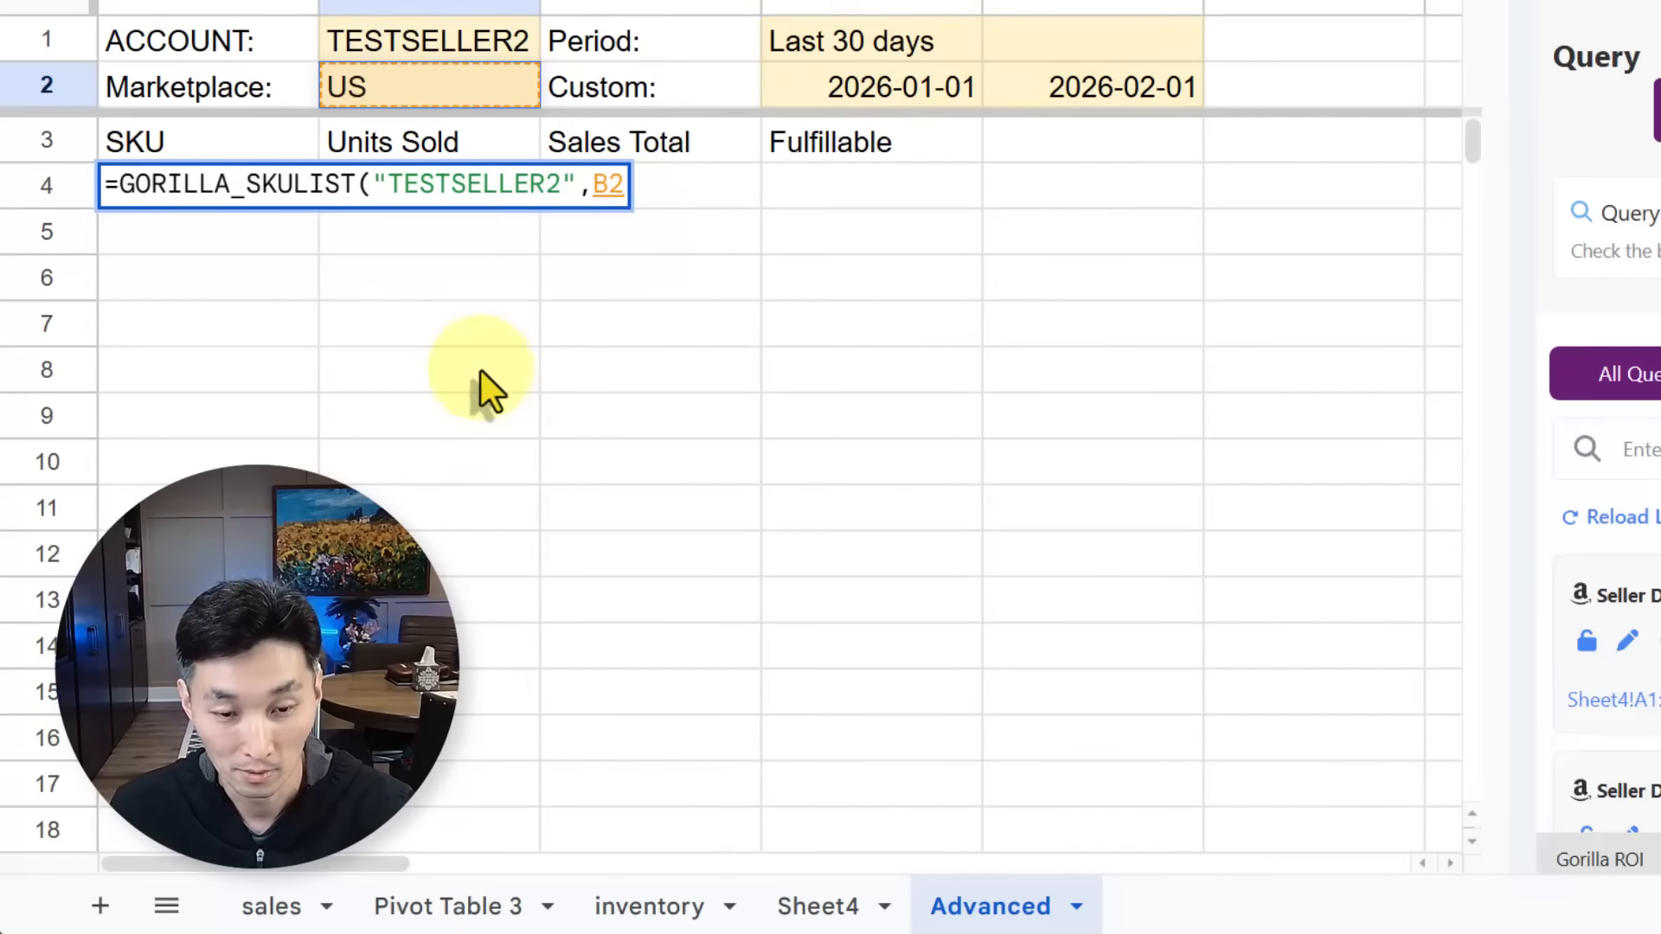
pyautogui.write(',')
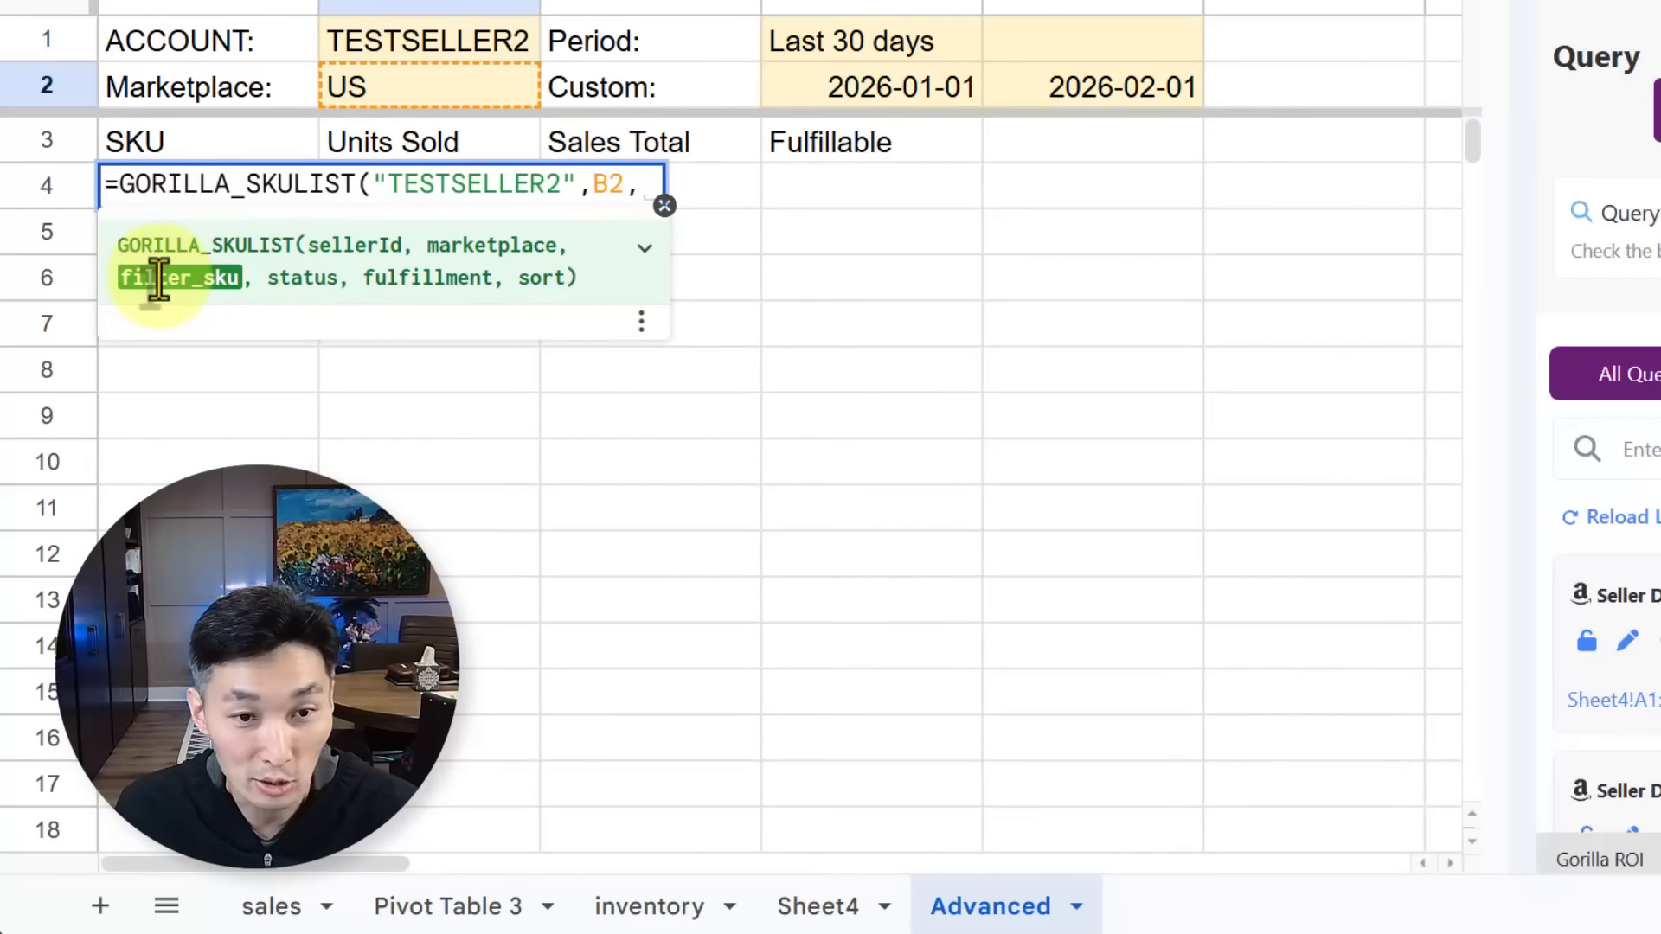
pyautogui.click(644, 248)
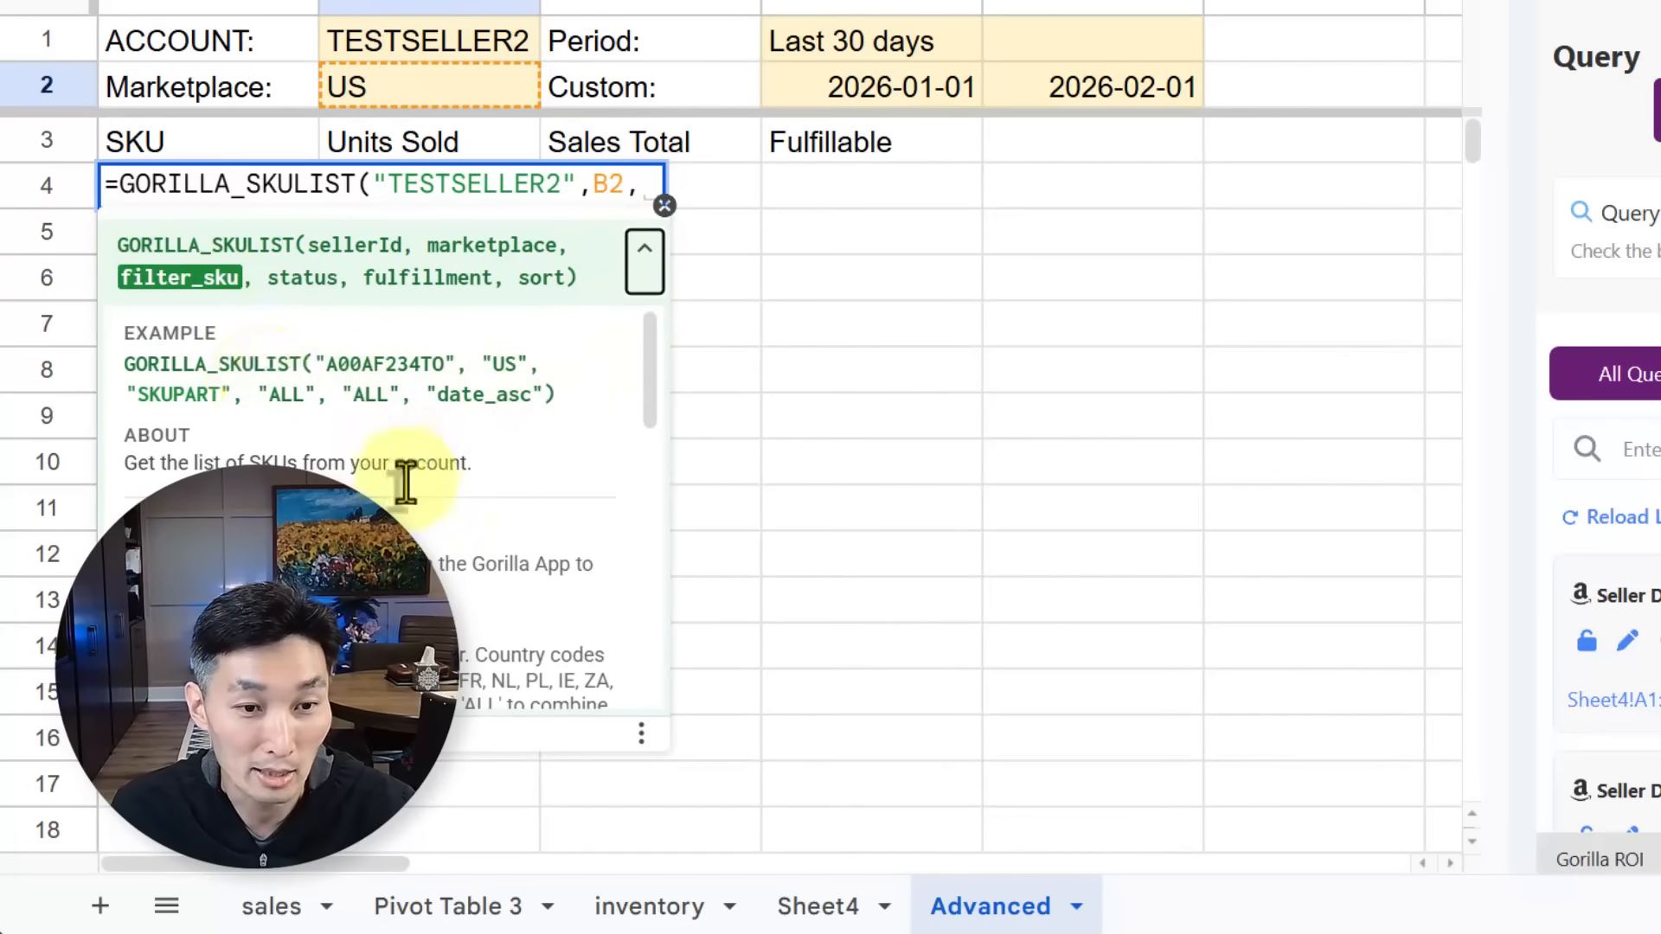
pyautogui.scroll(-4, 402, 476)
pyautogui.scroll(4, 407, 477)
pyautogui.scroll(-4, 407, 478)
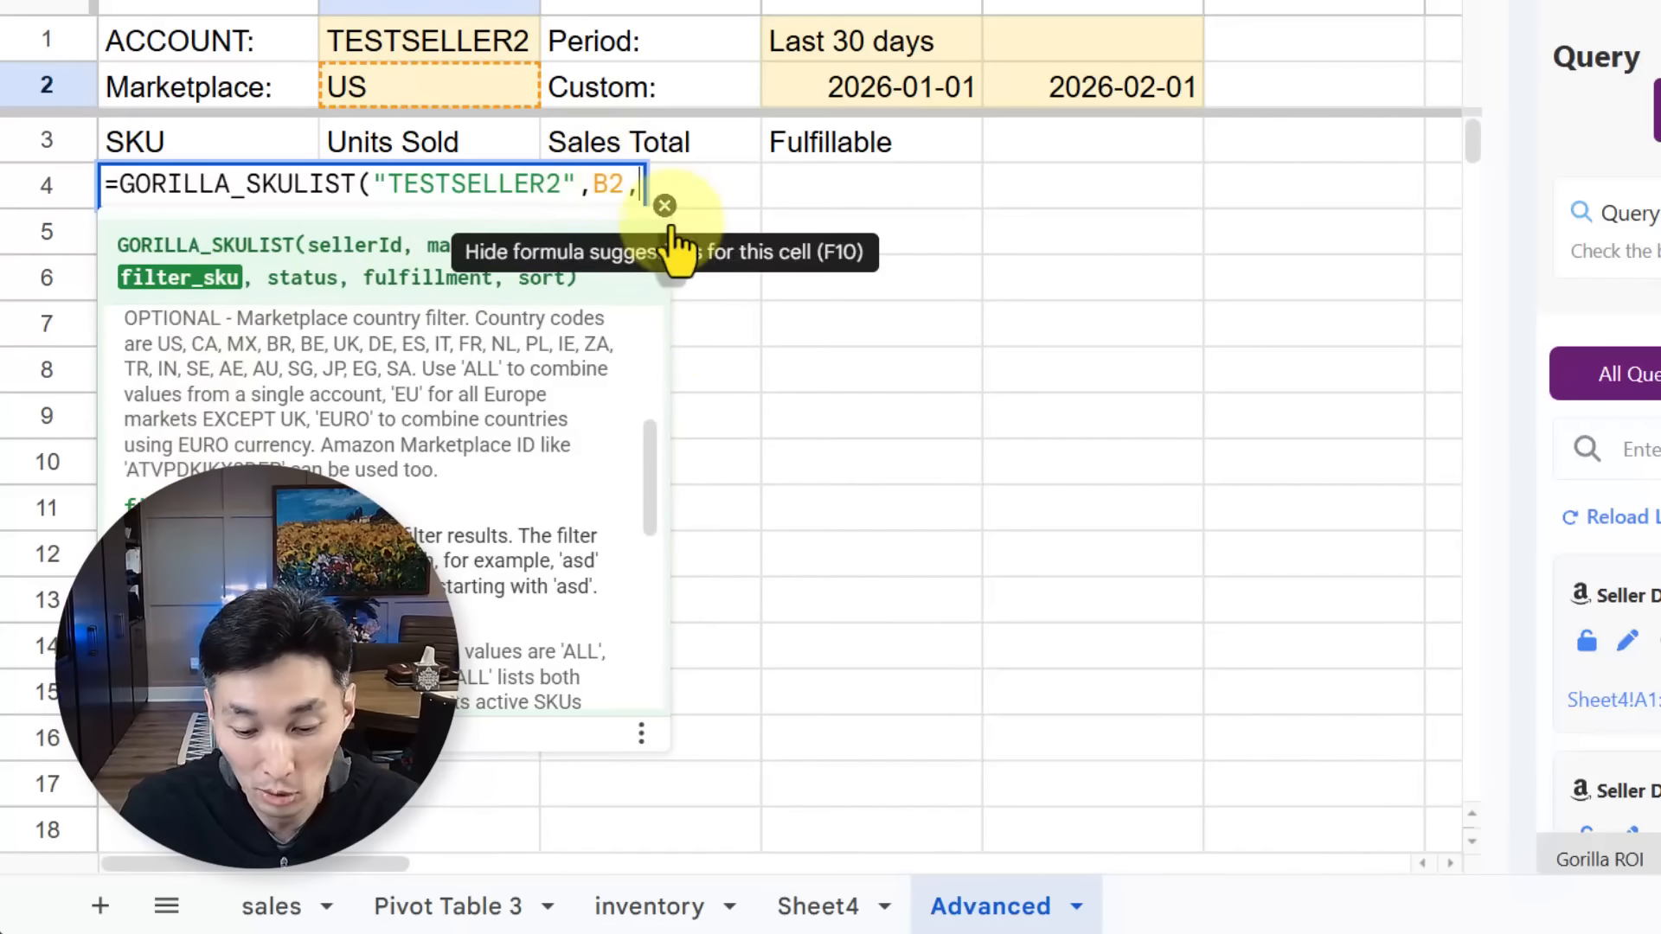
pyautogui.write(')')
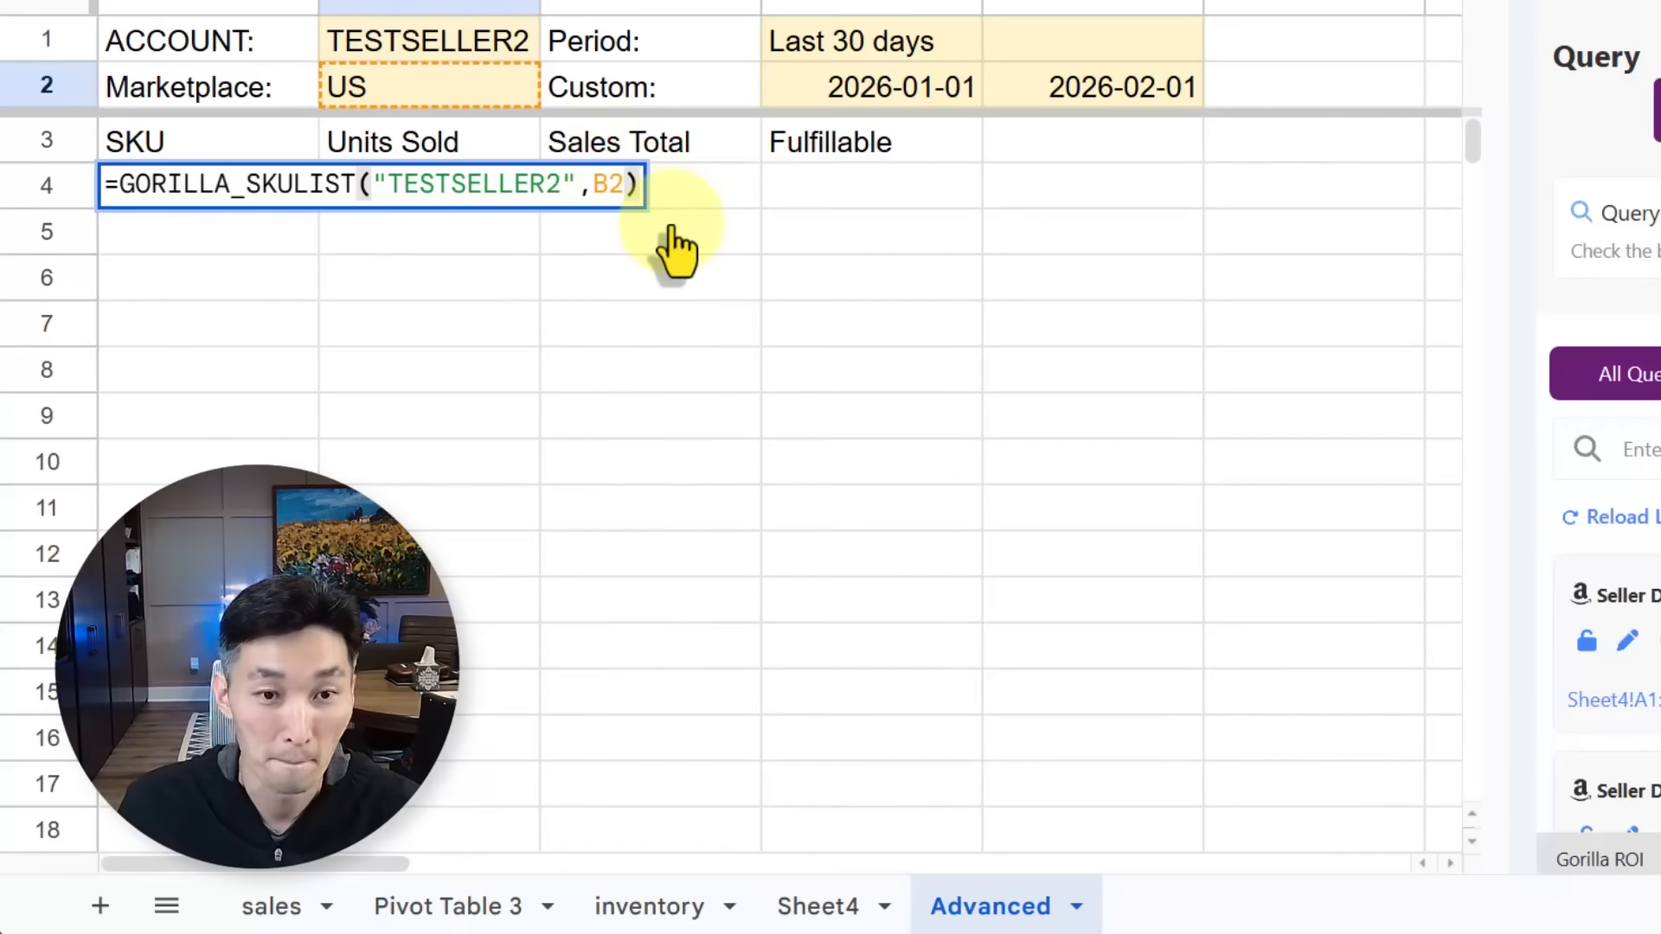
pyautogui.press('Return')
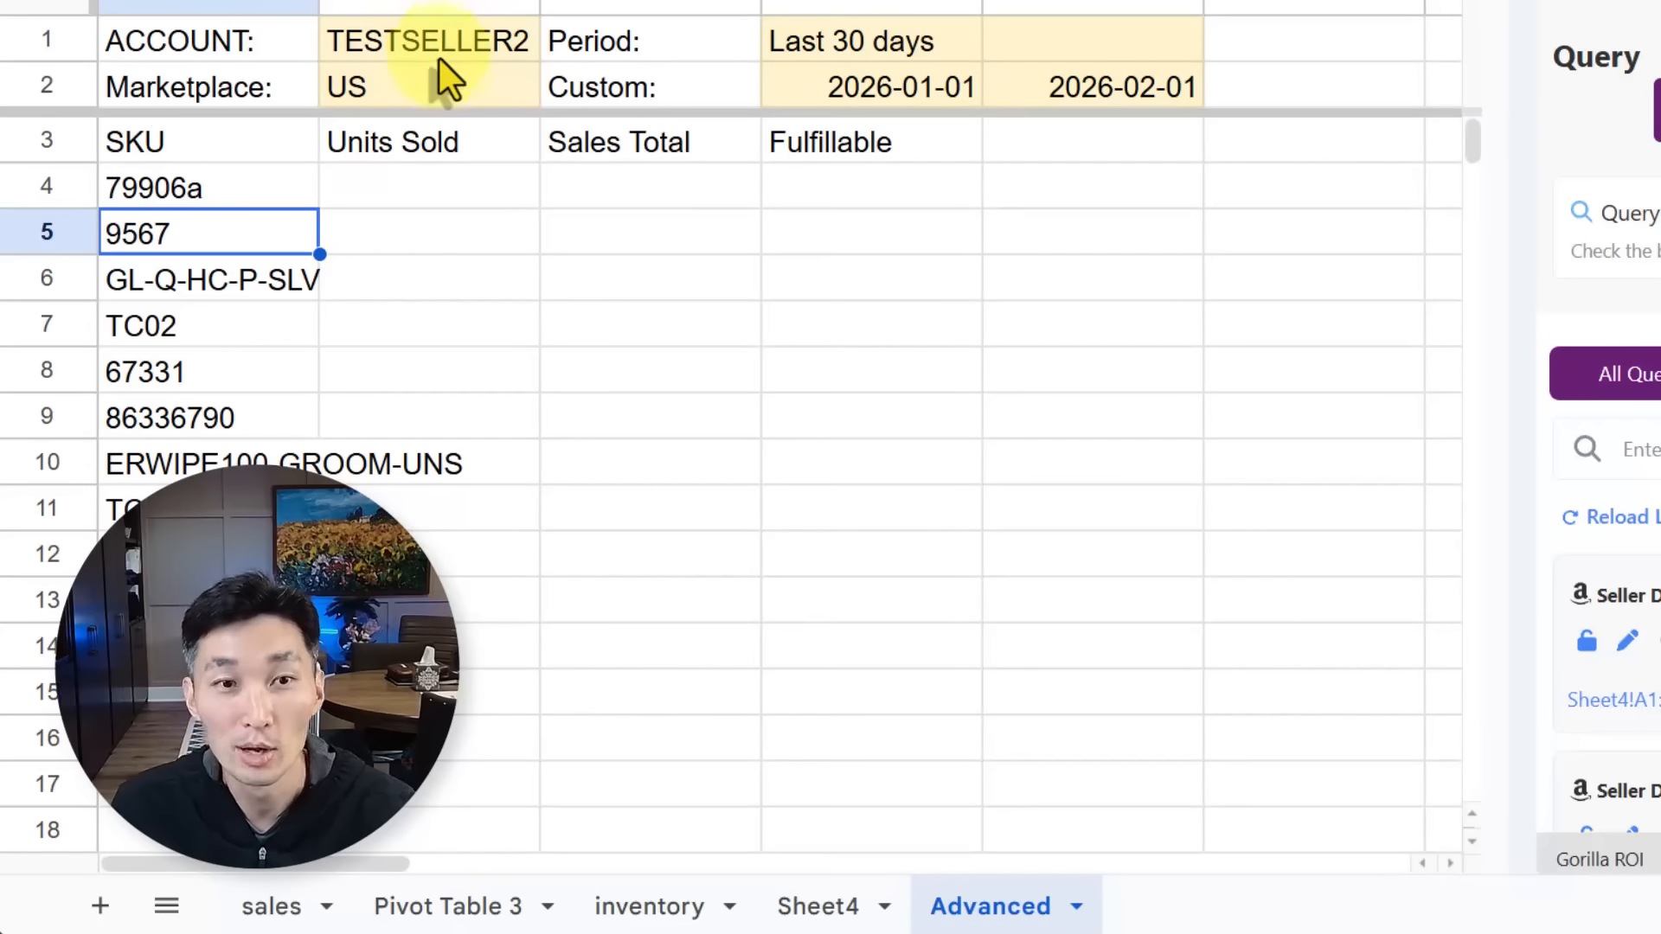
# Check the marketplace cell and the extent of the SKU list from A4 downward.
pyautogui.click(423, 92)
pyautogui.click(205, 199)
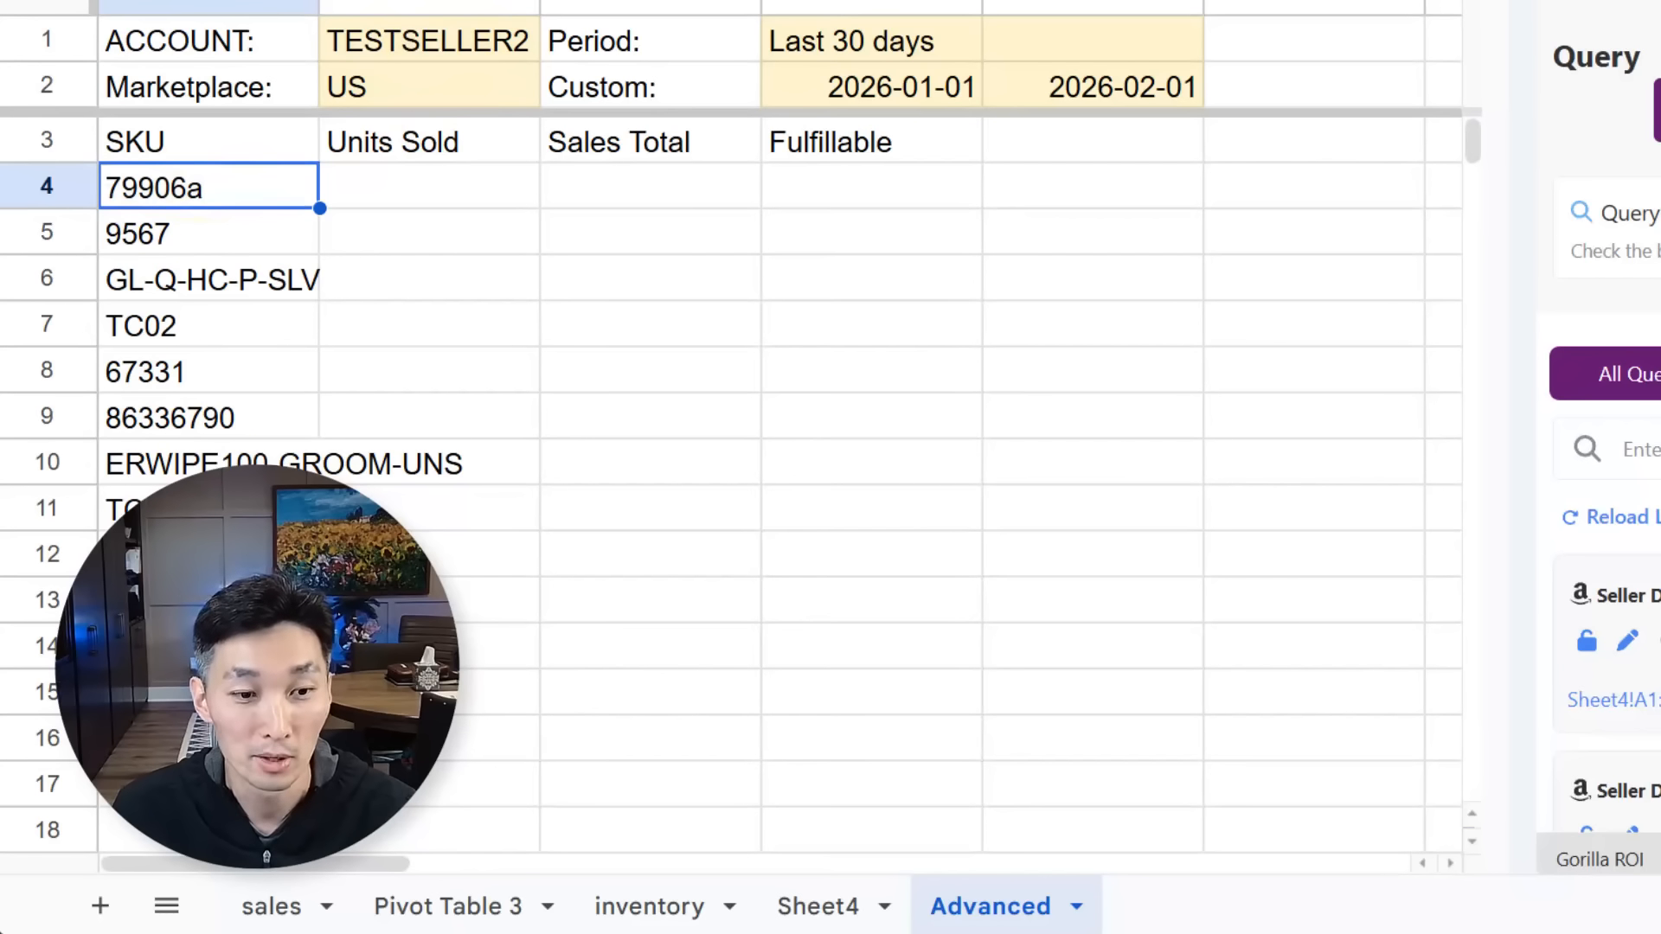
pyautogui.hotkey('ctrl', 'shift', 'Down')
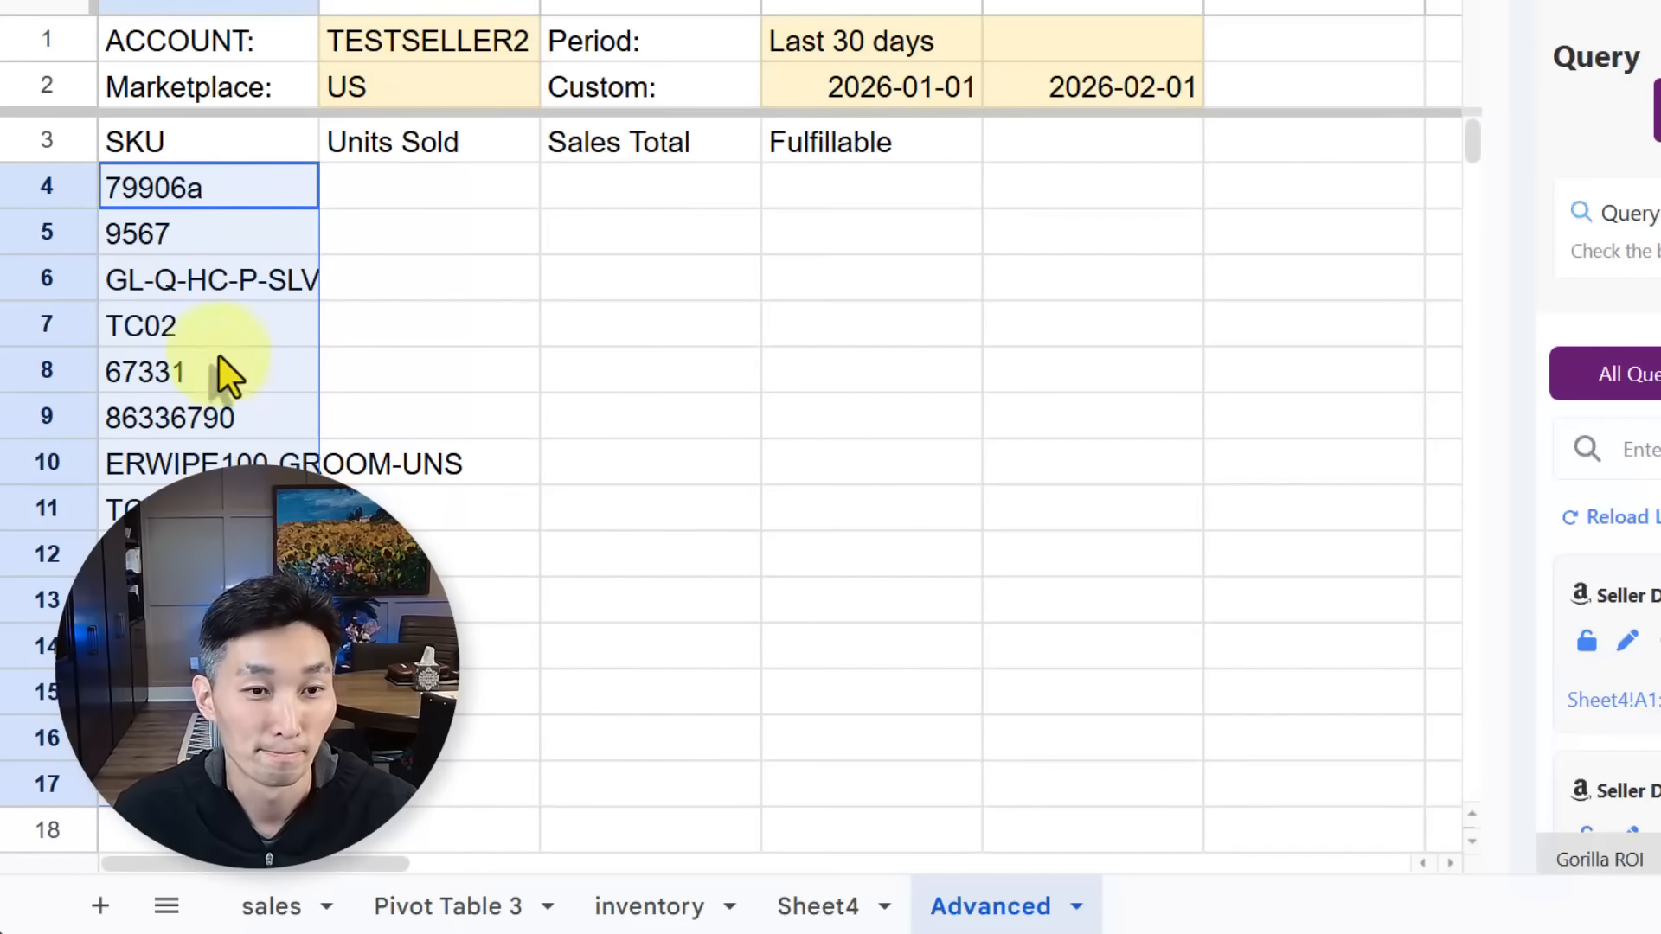
pyautogui.click(386, 175)
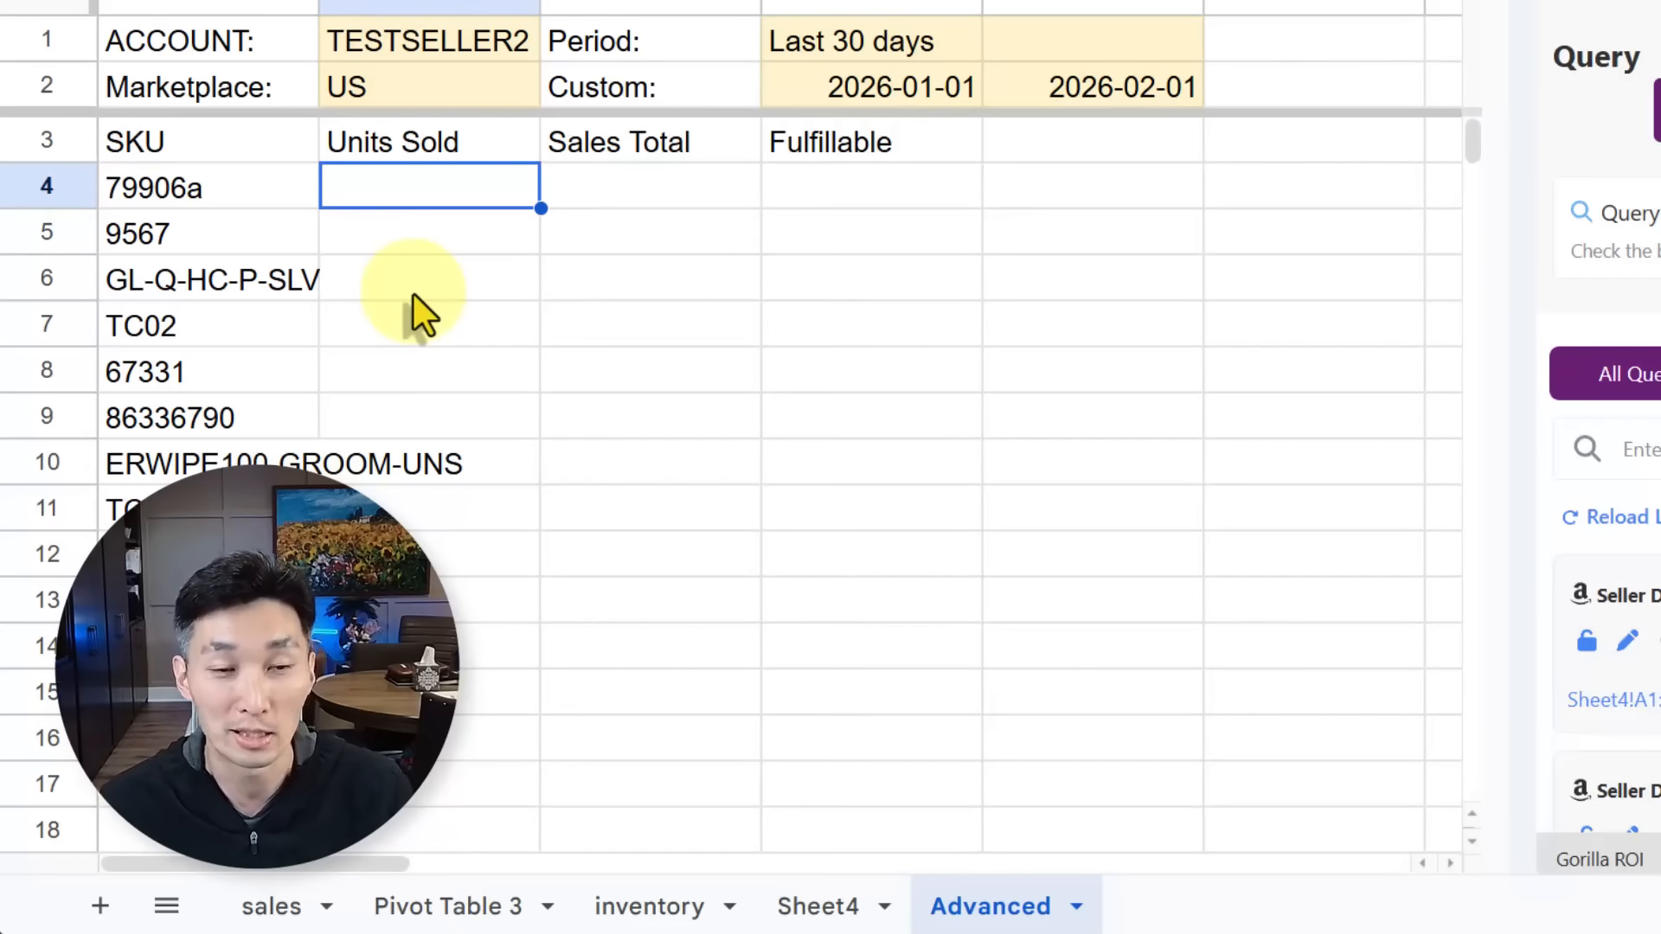
pyautogui.click(225, 194)
pyautogui.hotkey('ctrl', 'shift', 'Down')
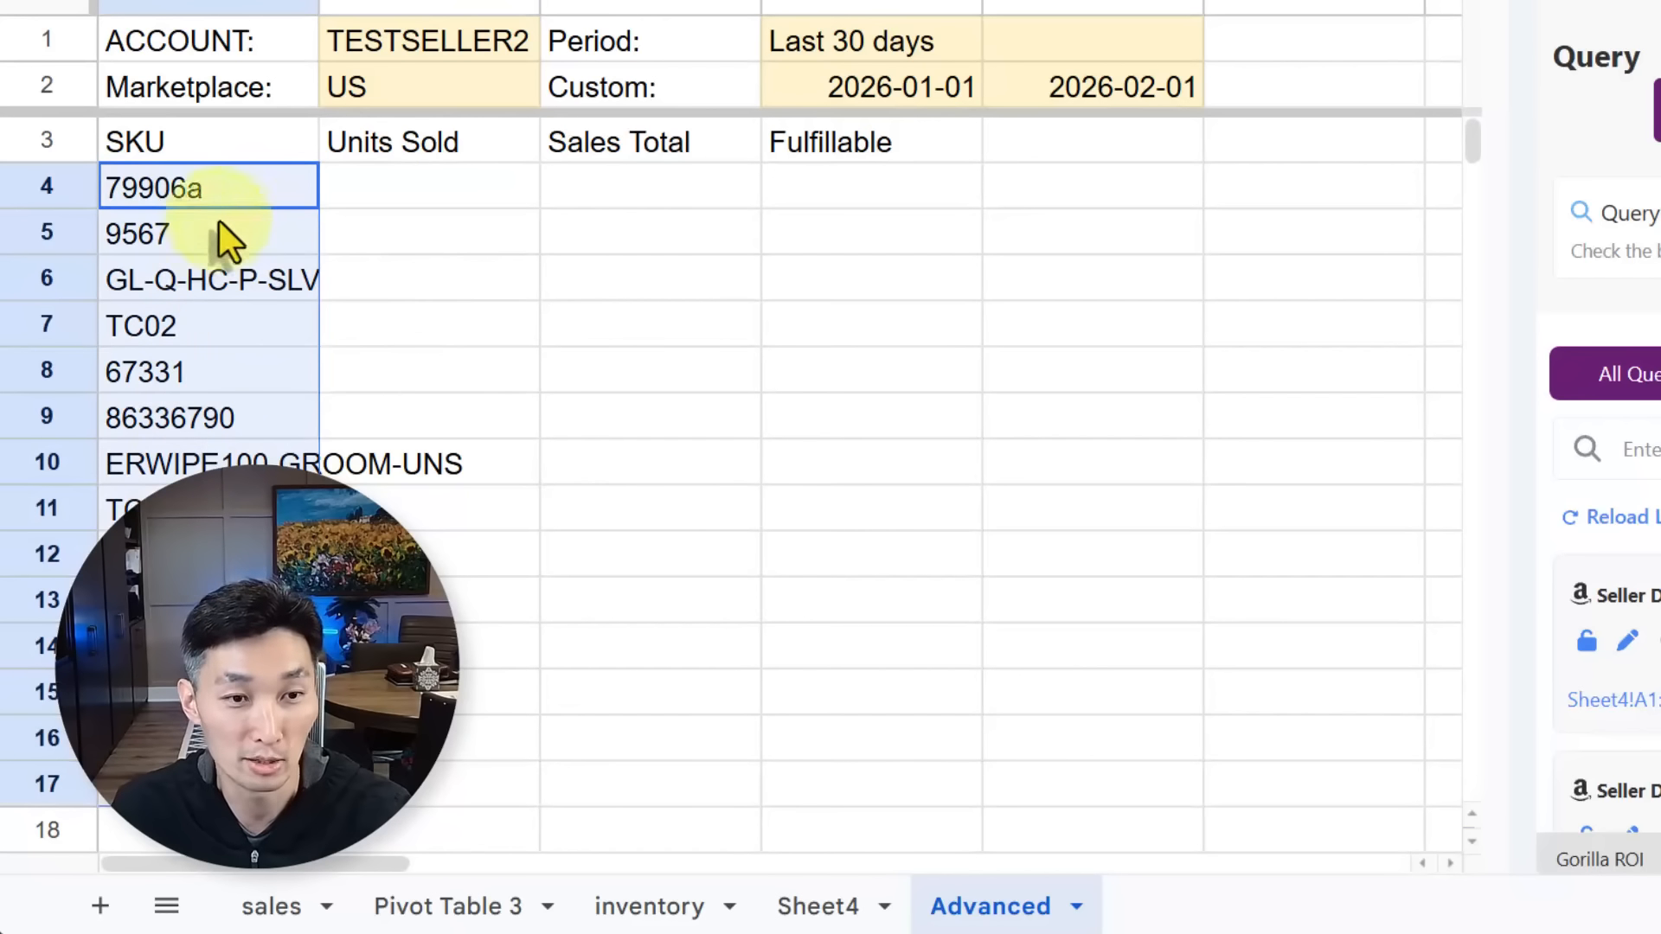
# Start a GORILLA_SALESCOUNT formula in B4 under Units Sold, referencing B1 as seller, D1 as period and B2 as marketplace.
pyautogui.click(398, 181)
pyautogui.write('=gori')
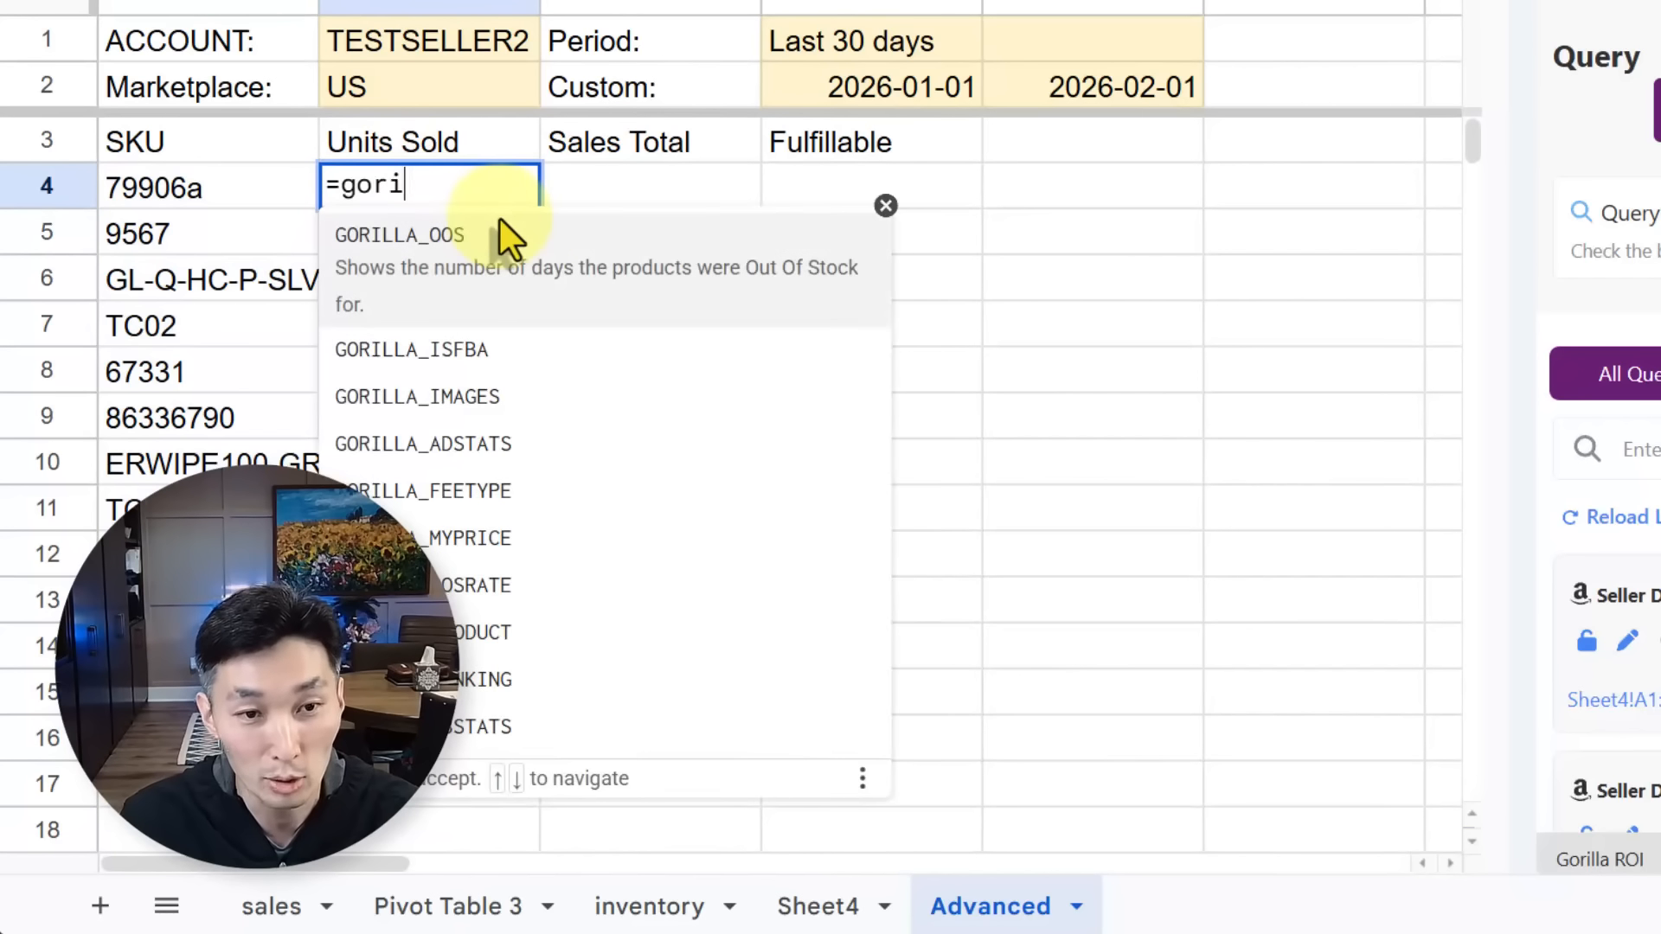
pyautogui.write('lla_sal')
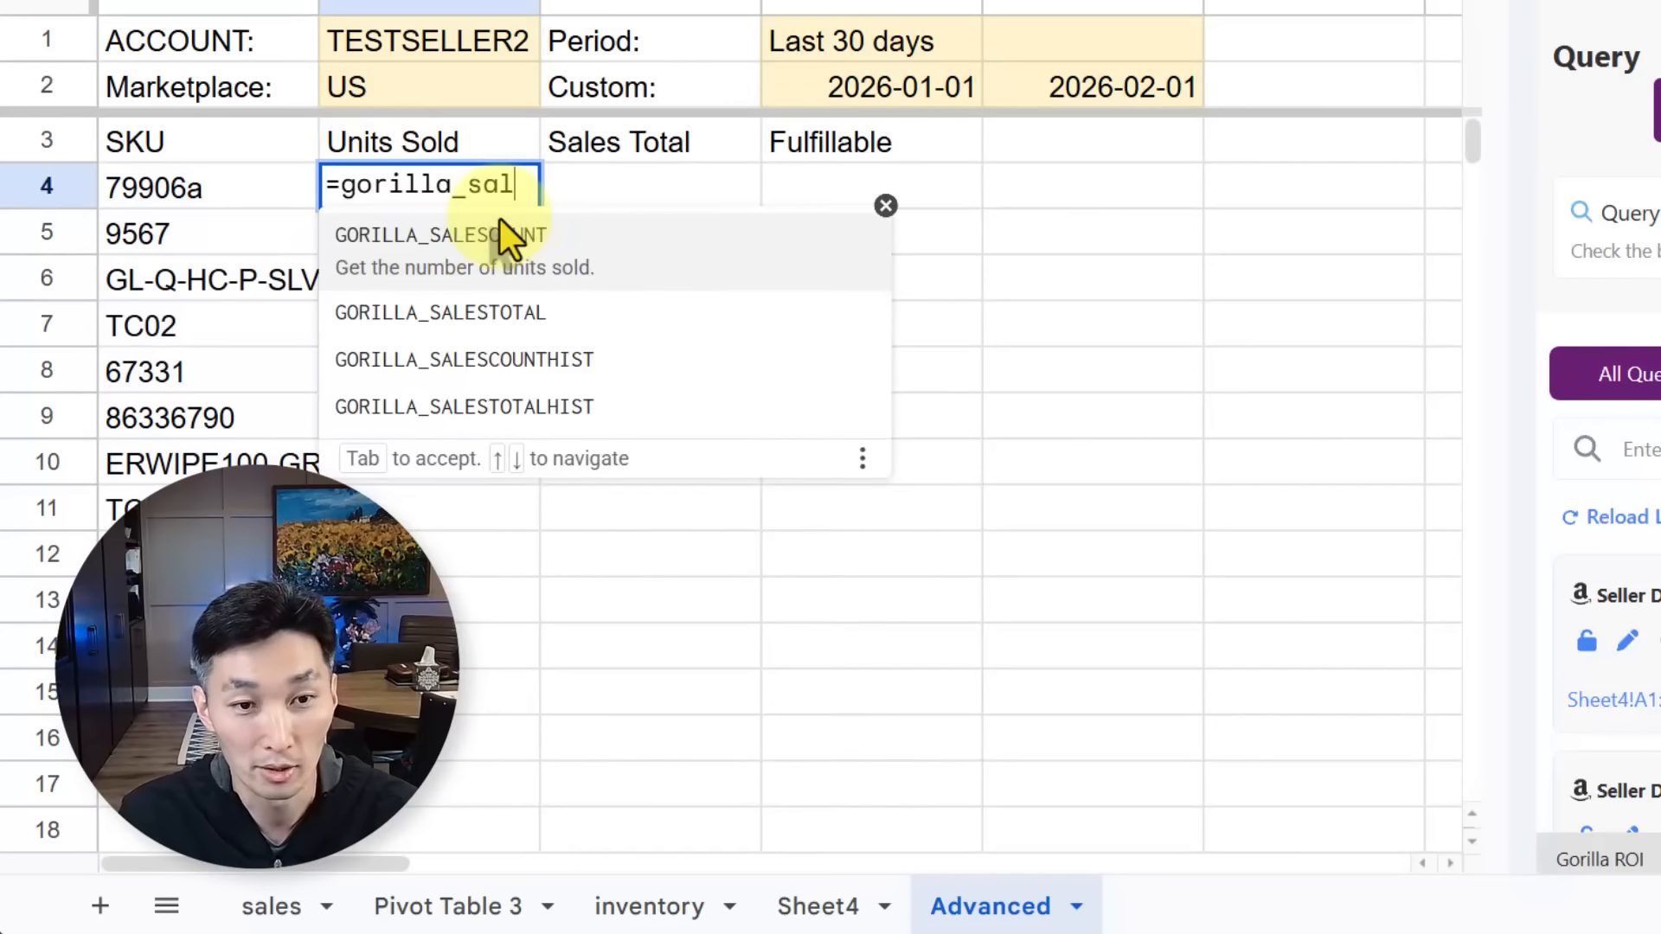
pyautogui.click(515, 277)
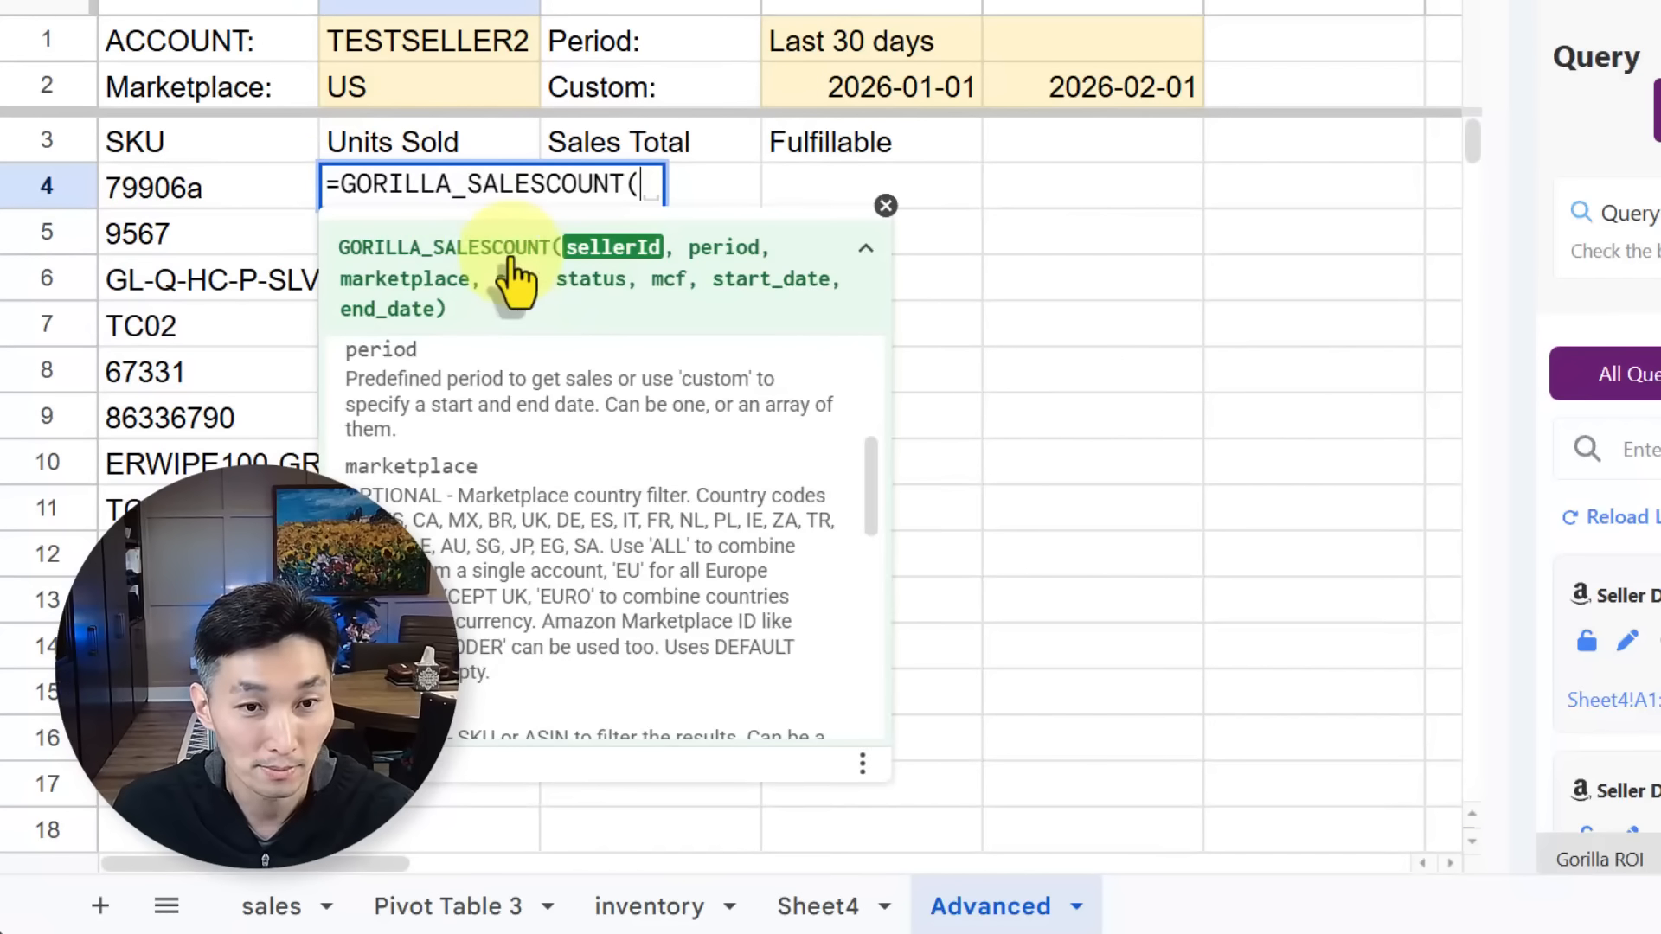
pyautogui.click(423, 48)
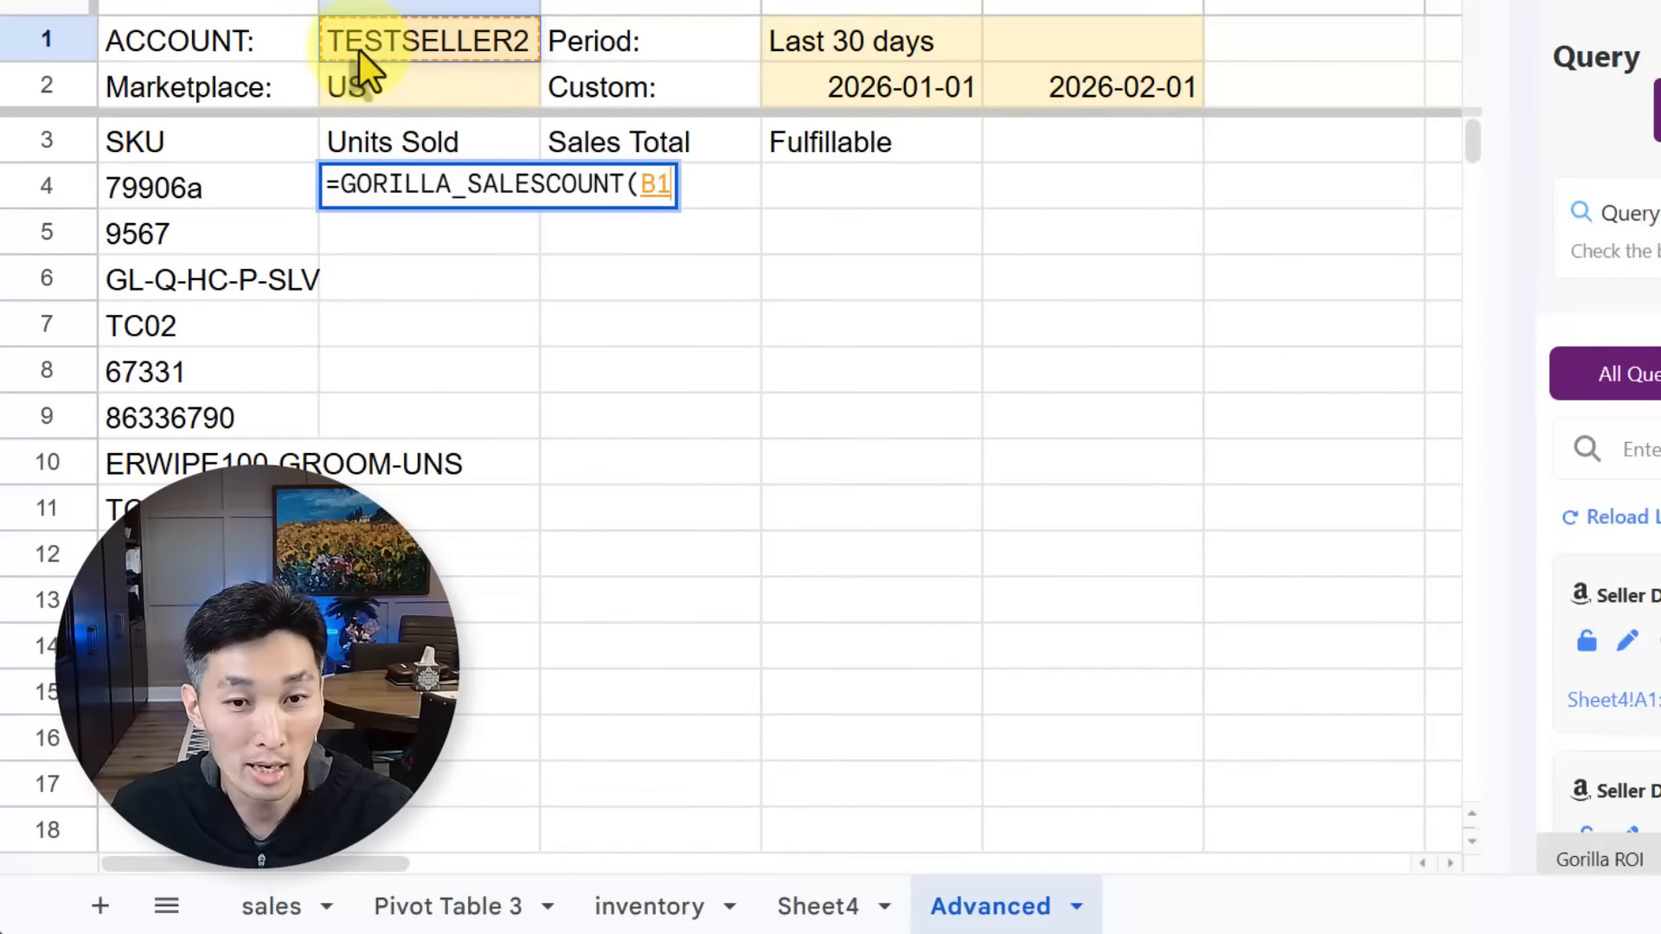
pyautogui.write(',')
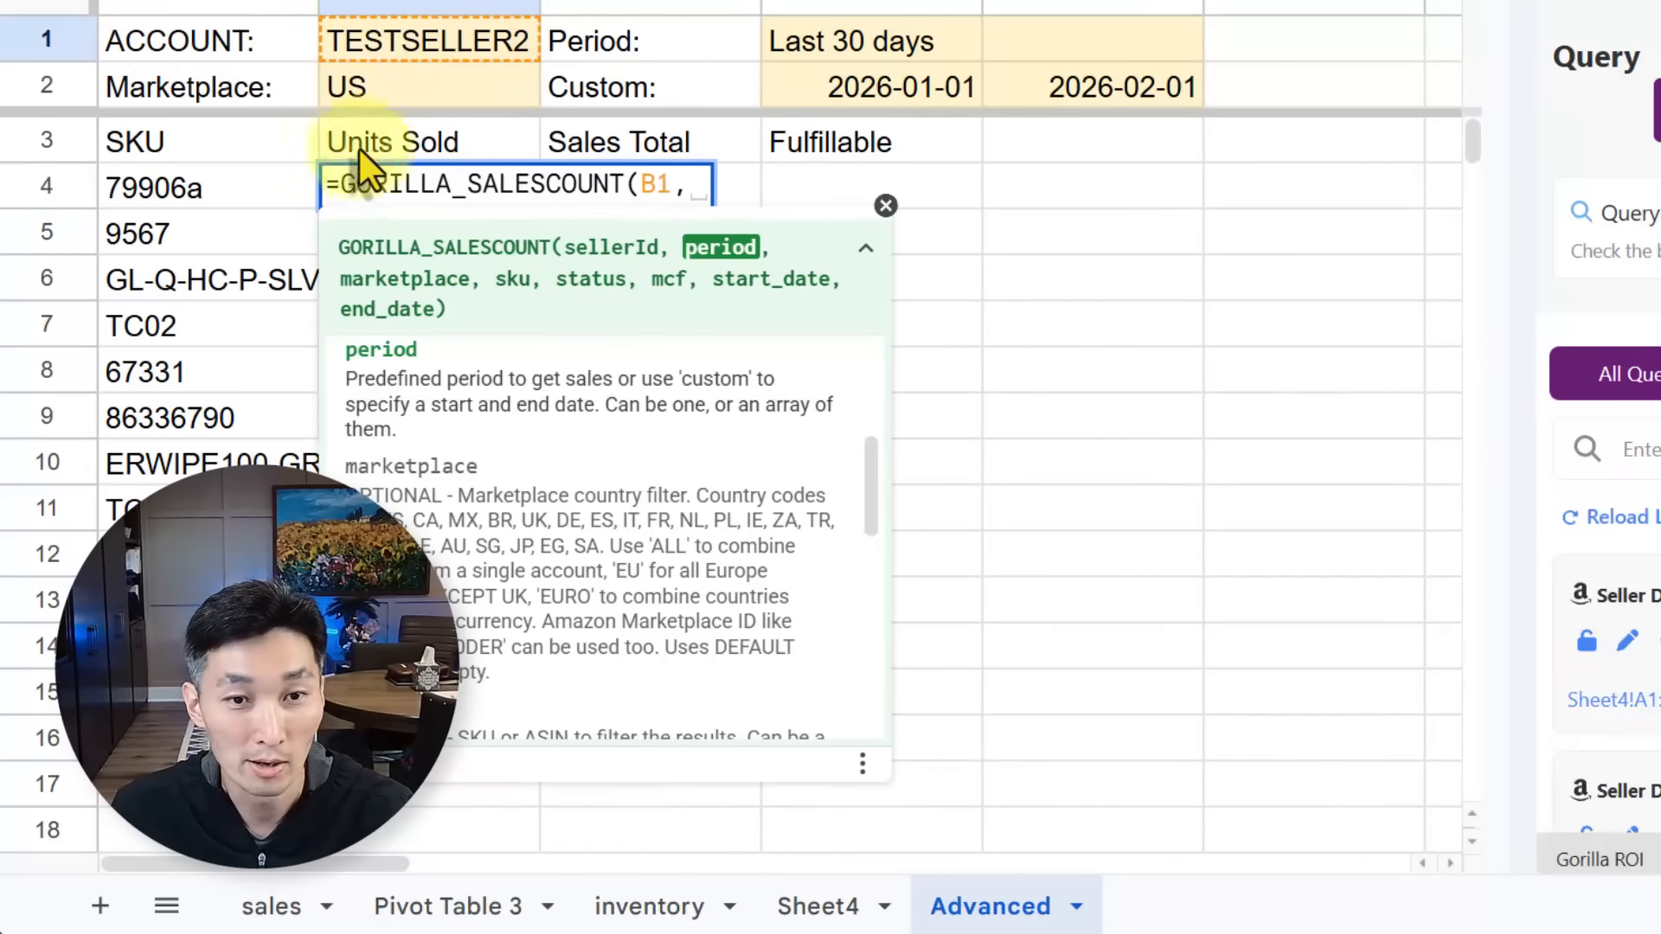
pyautogui.click(846, 44)
pyautogui.write(',')
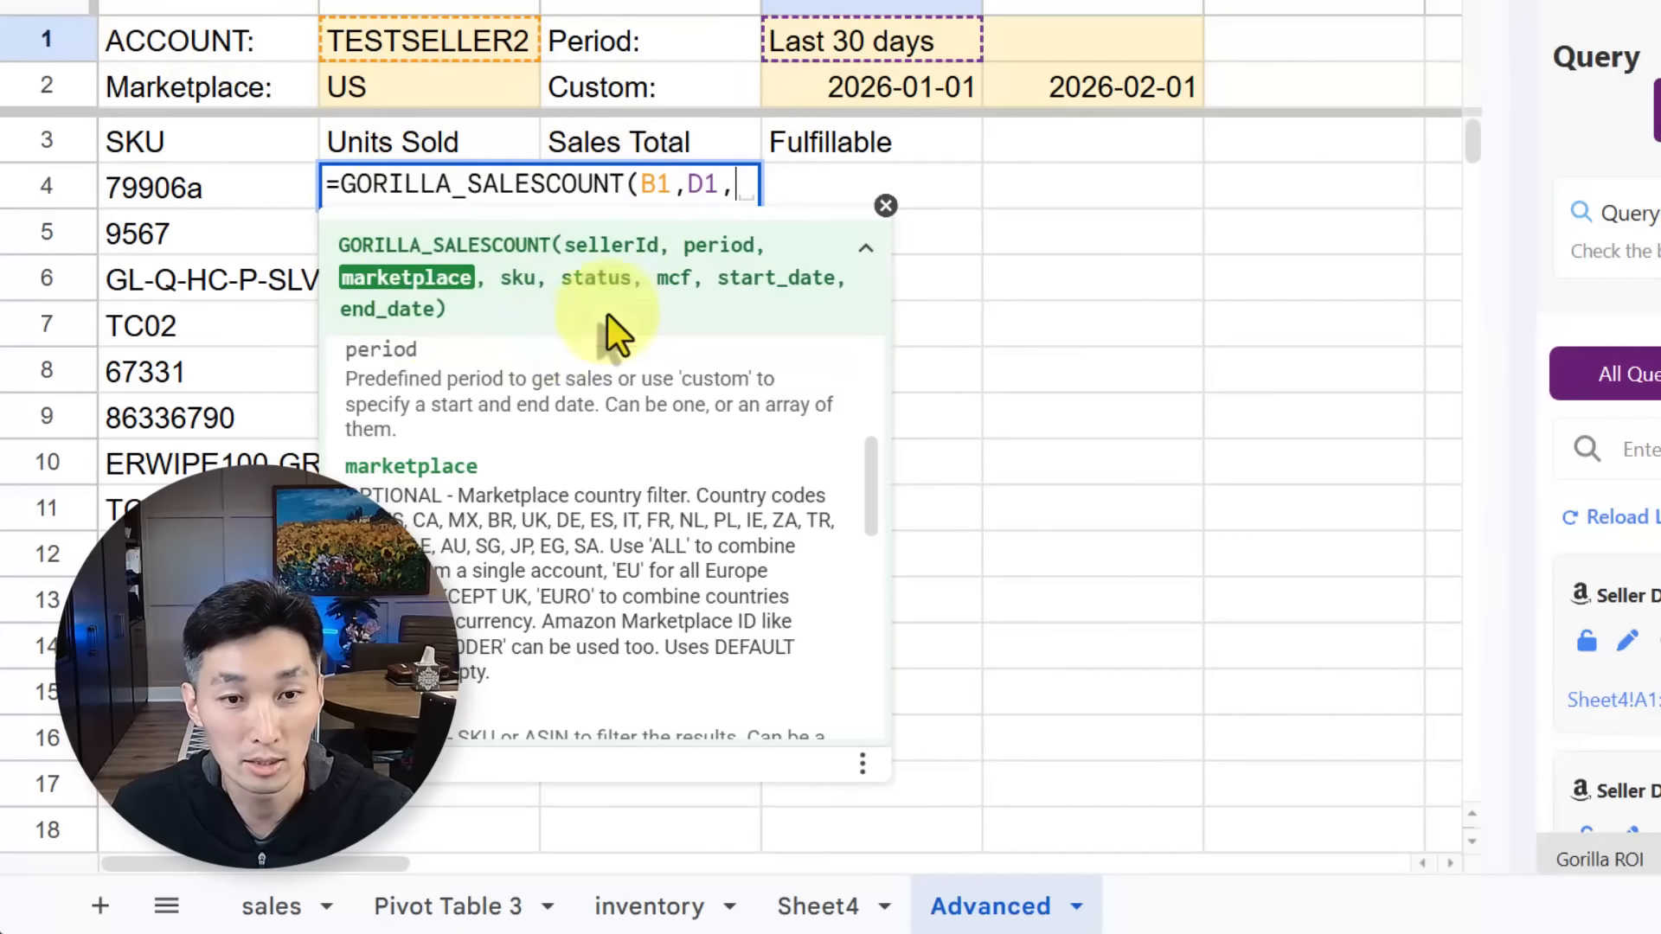
pyautogui.click(434, 76)
pyautogui.write(',')
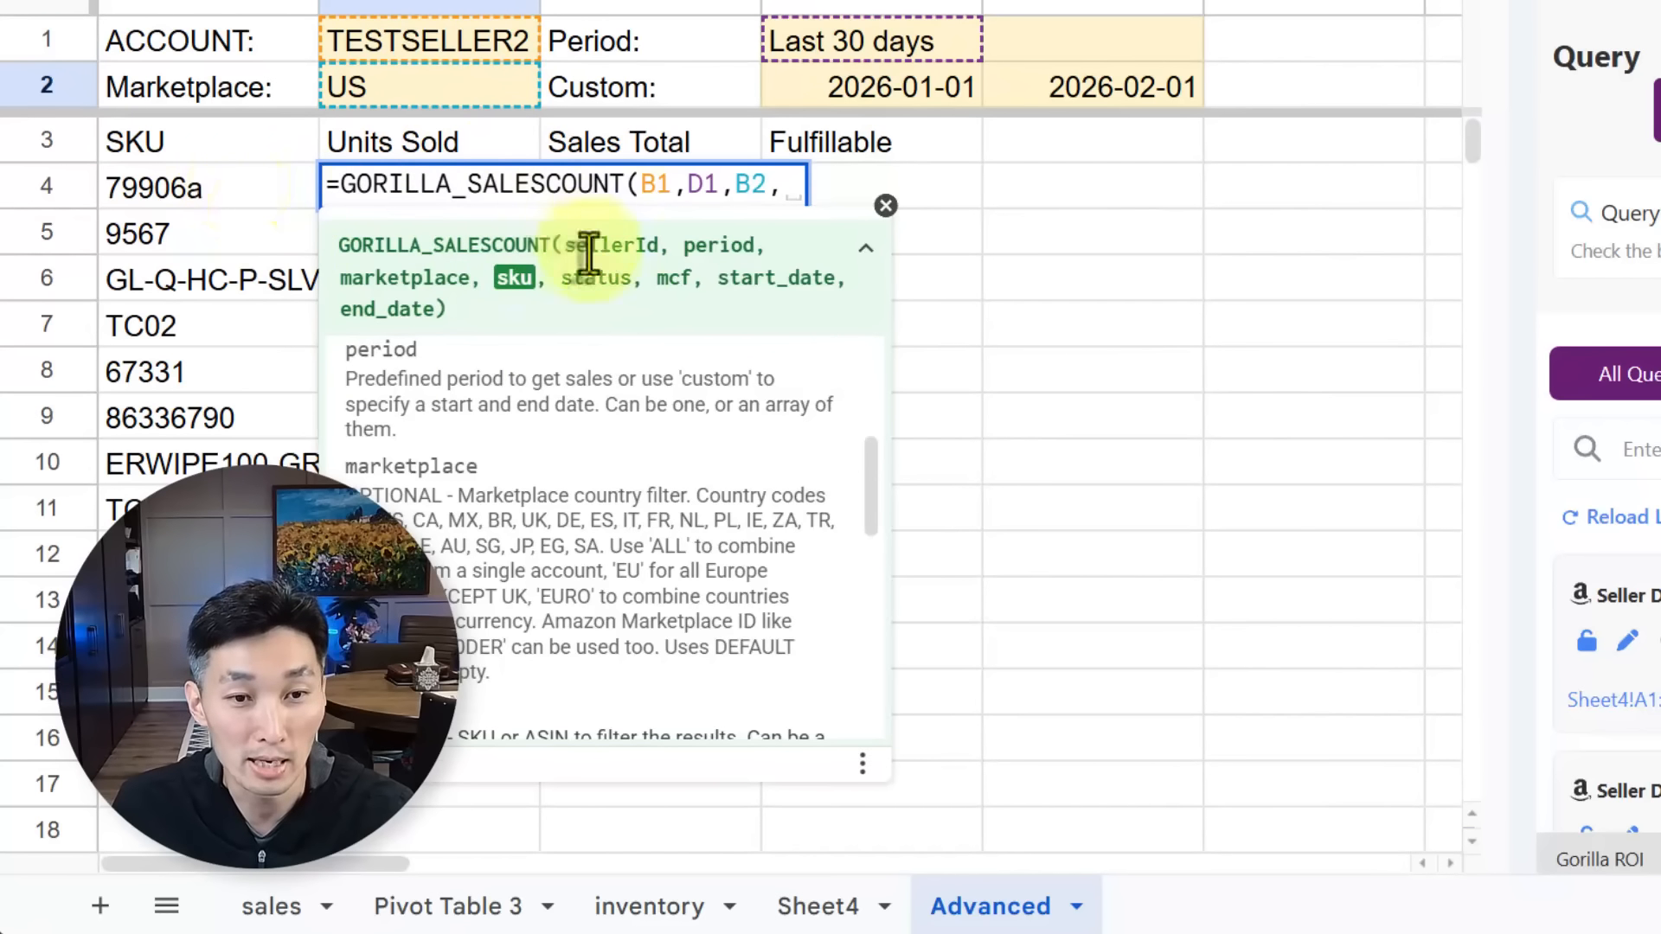
# Complete the GORILLA_SALESCOUNT formula with the SKU range A4:A17, leaving out the status argument, and run it.
pyautogui.moveTo(232, 198); pyautogui.dragTo(230, 235)
pyautogui.moveTo(230, 310); pyautogui.dragTo(216, 783)
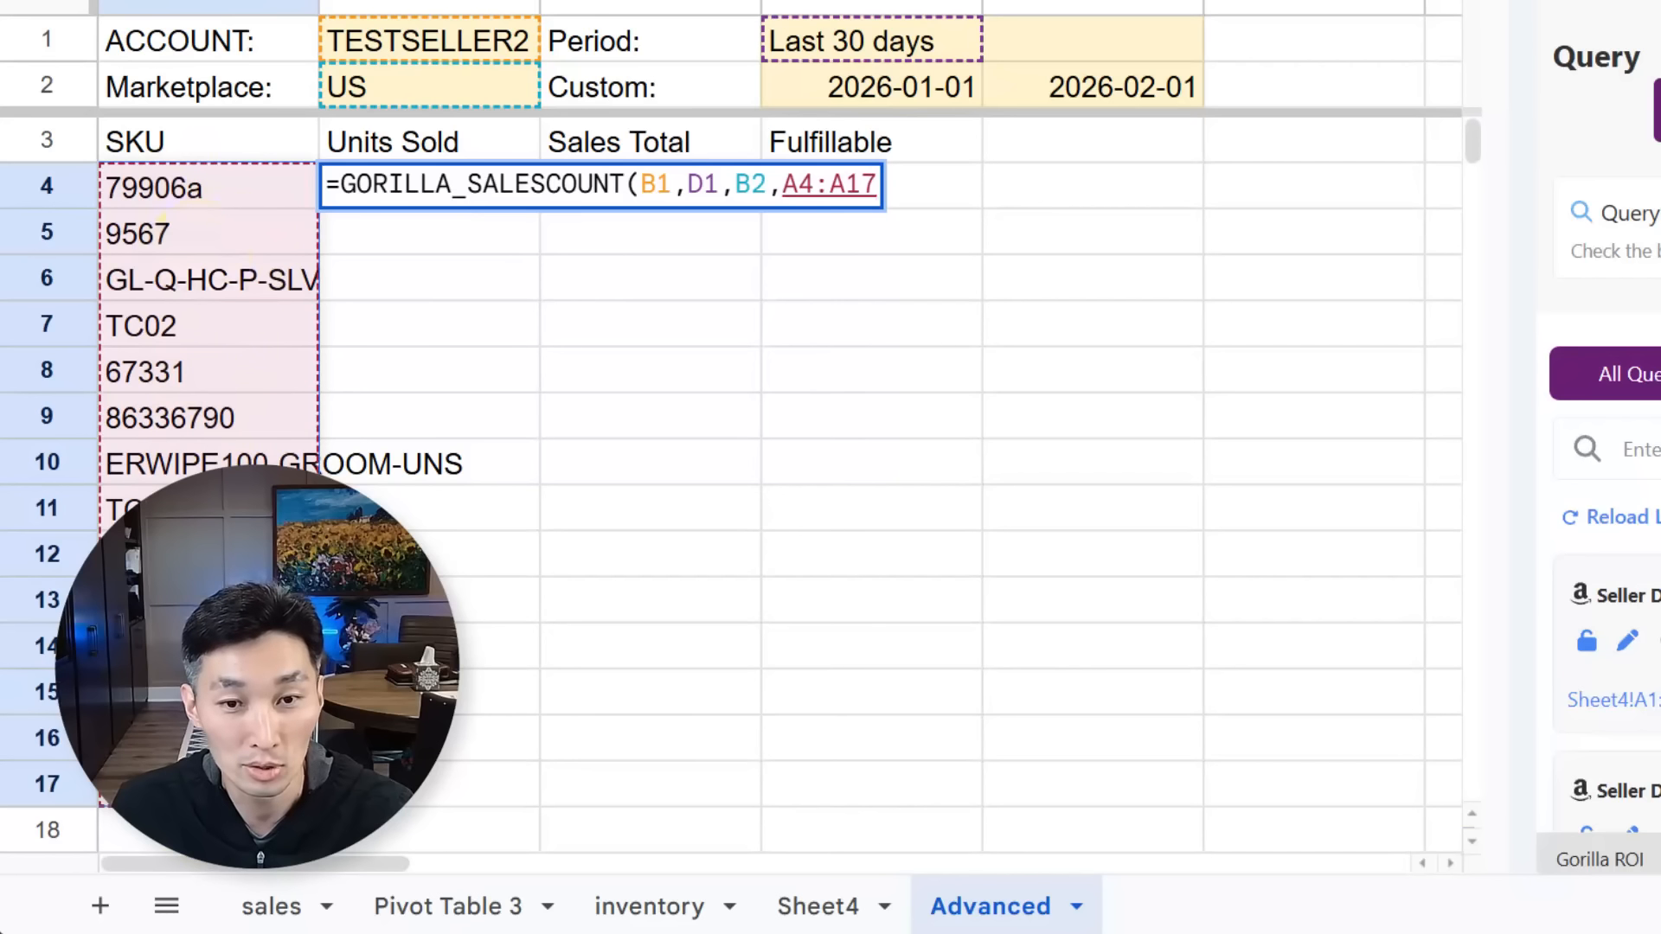
pyautogui.write(',')
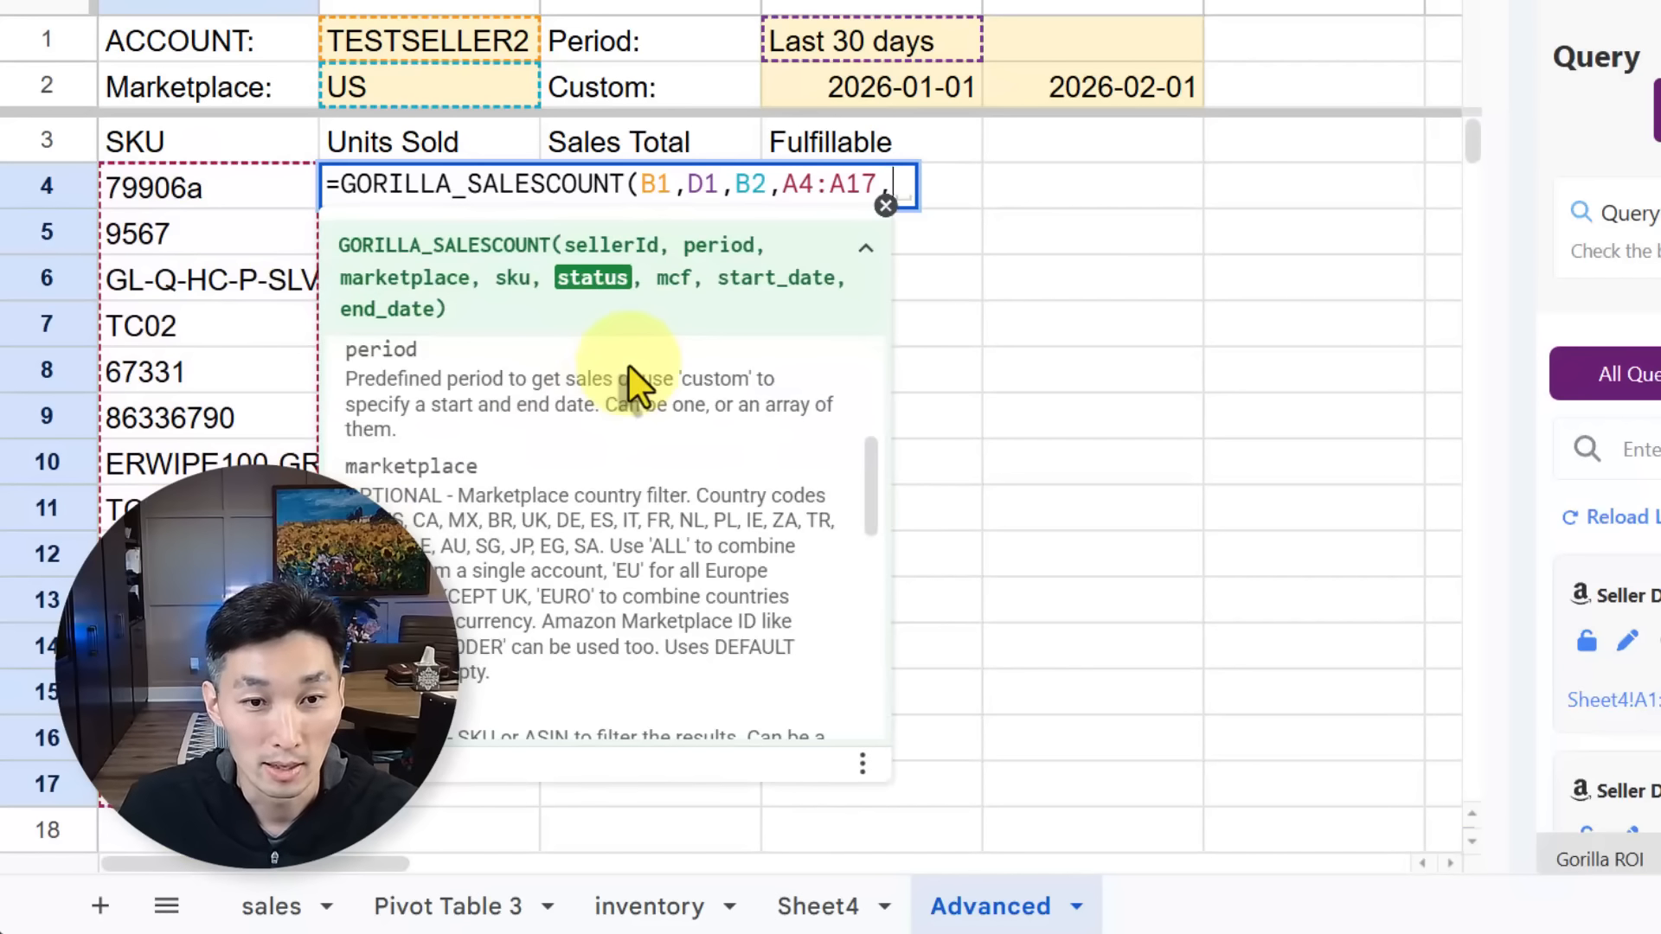
pyautogui.press('BackSpace')
pyautogui.write(')')
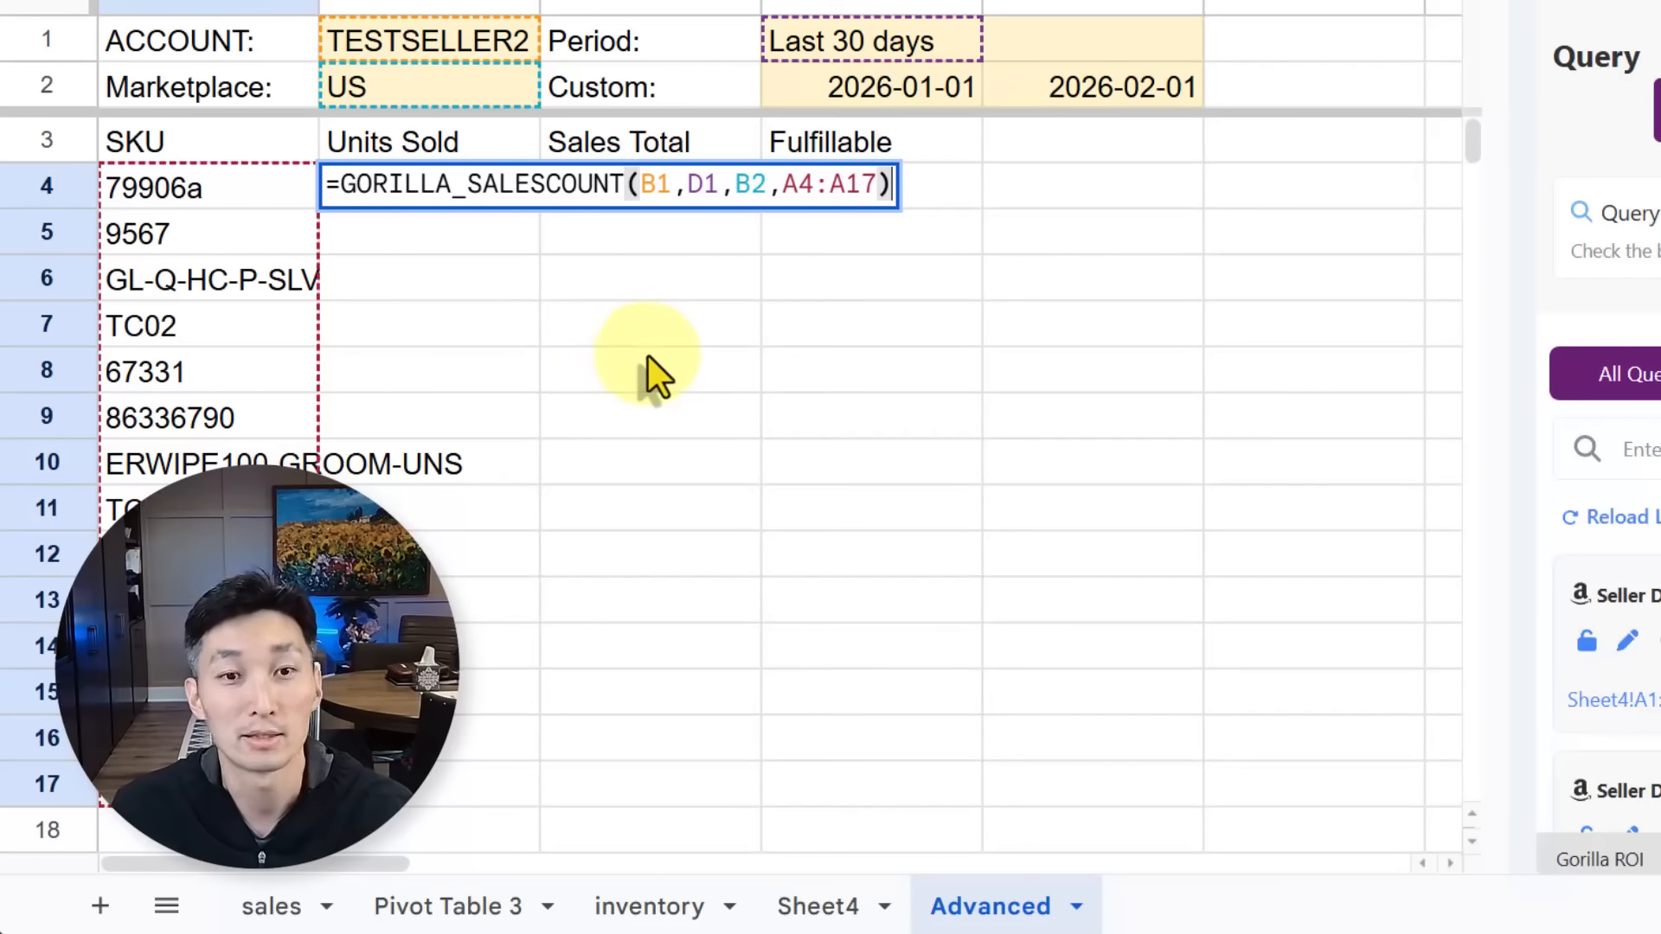
pyautogui.press('Return')
pyautogui.click(464, 185)
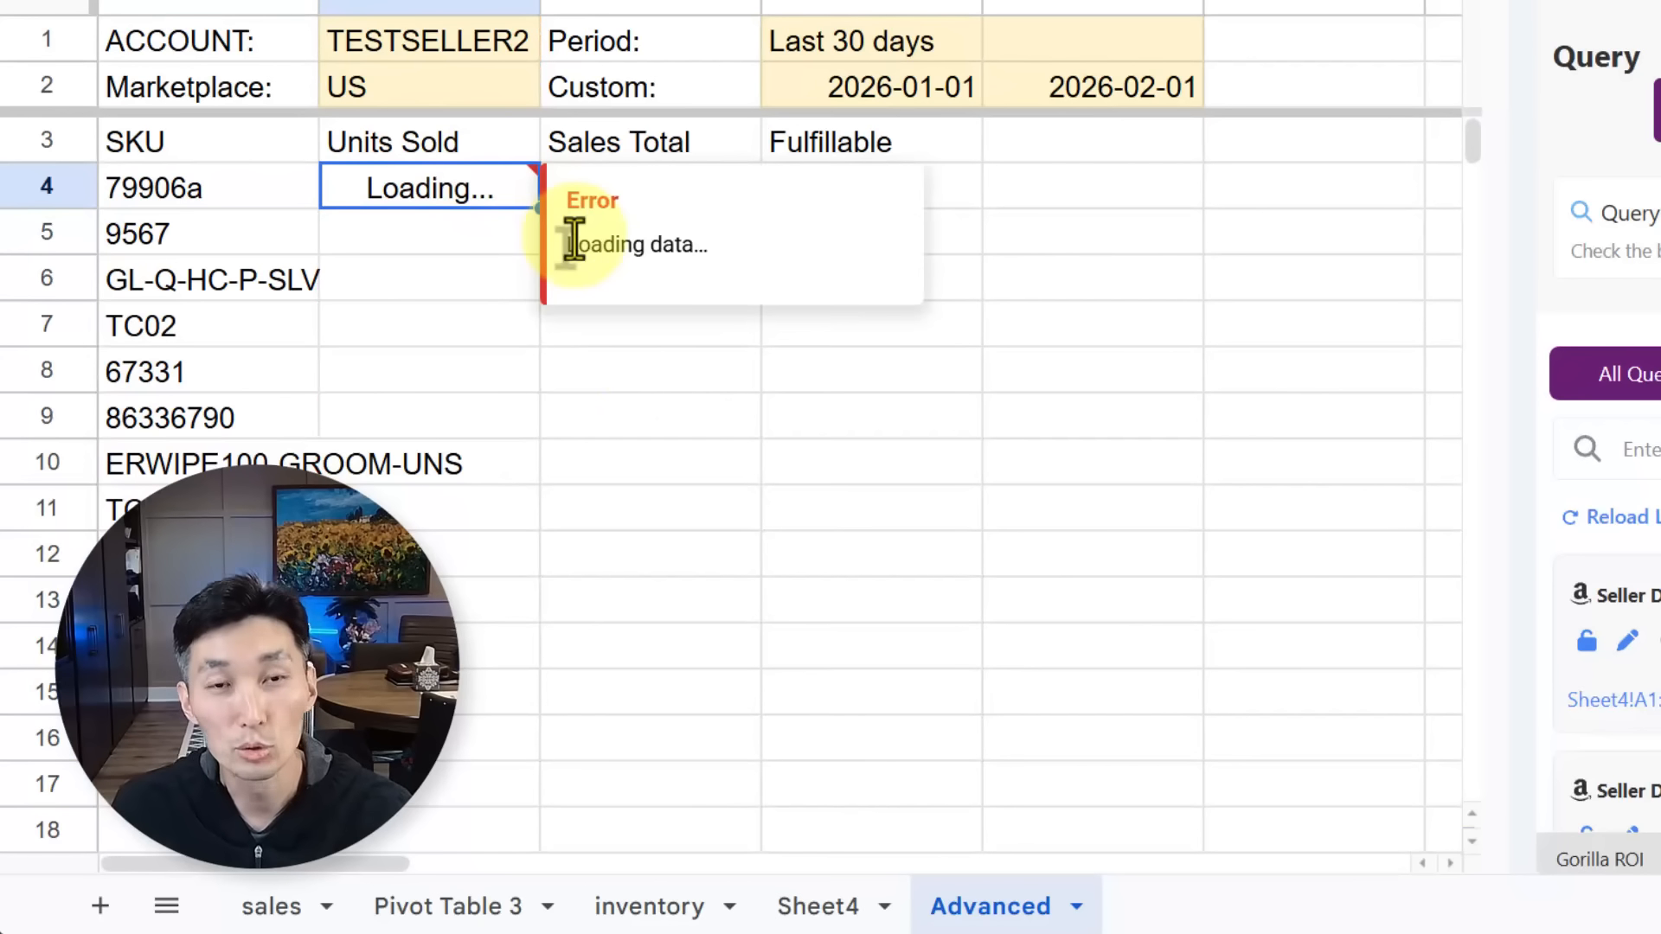
# Review the Units Sold results in column B against the SKUs listed in column A.
pyautogui.click(739, 147)
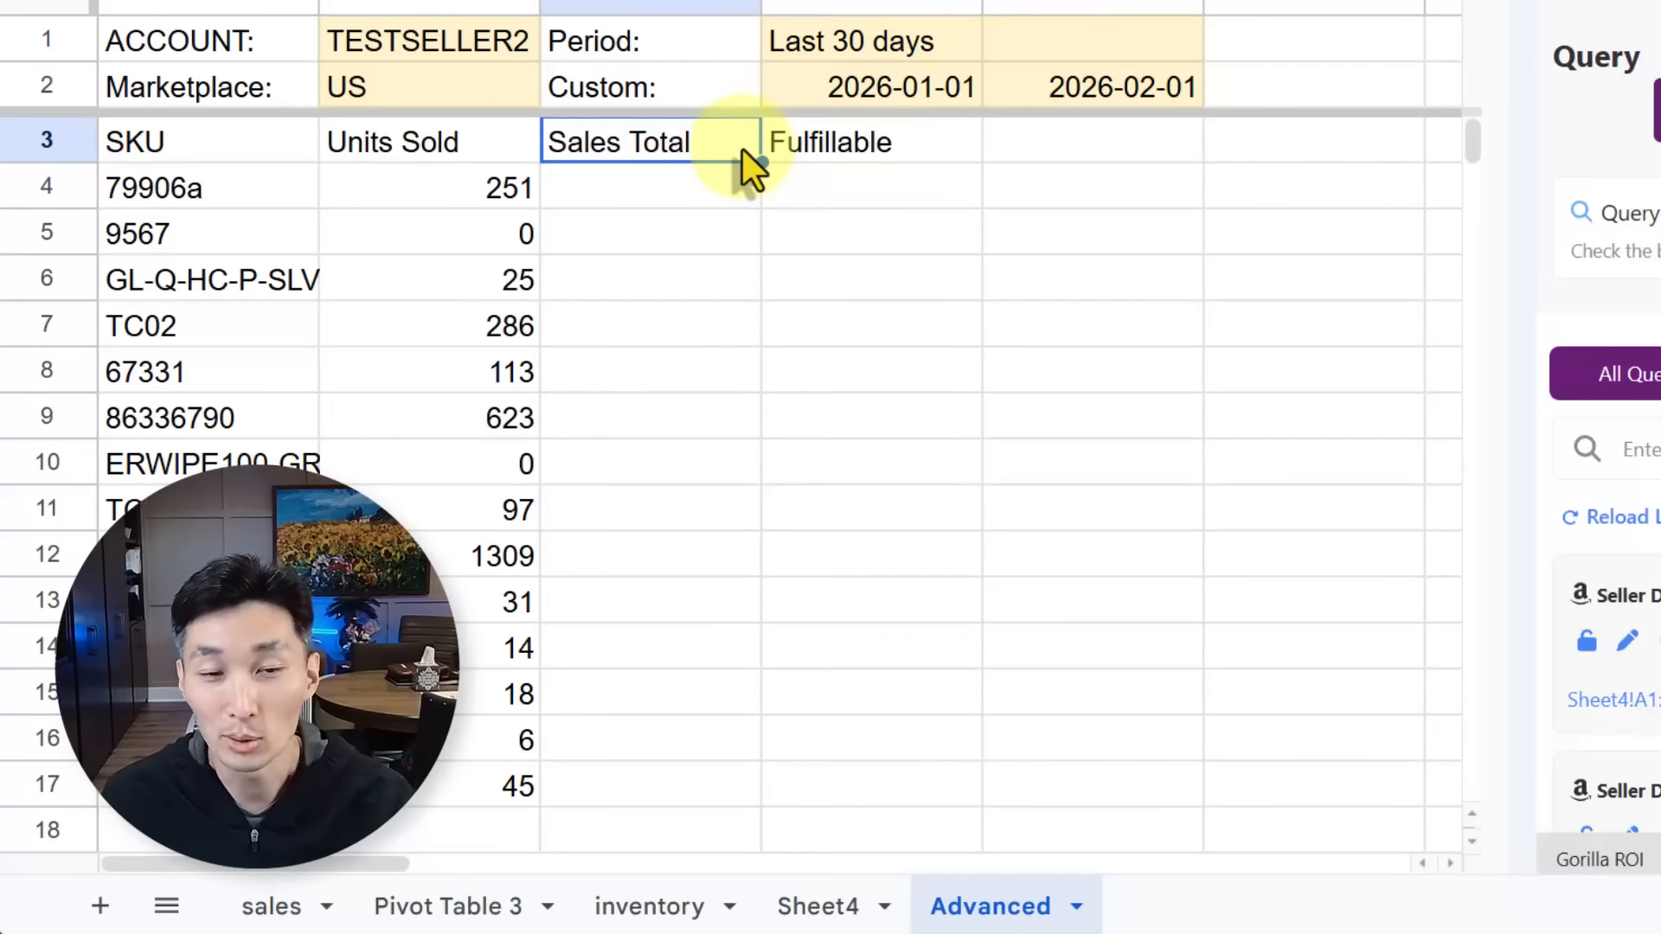
pyautogui.moveTo(500, 183); pyautogui.dragTo(463, 834)
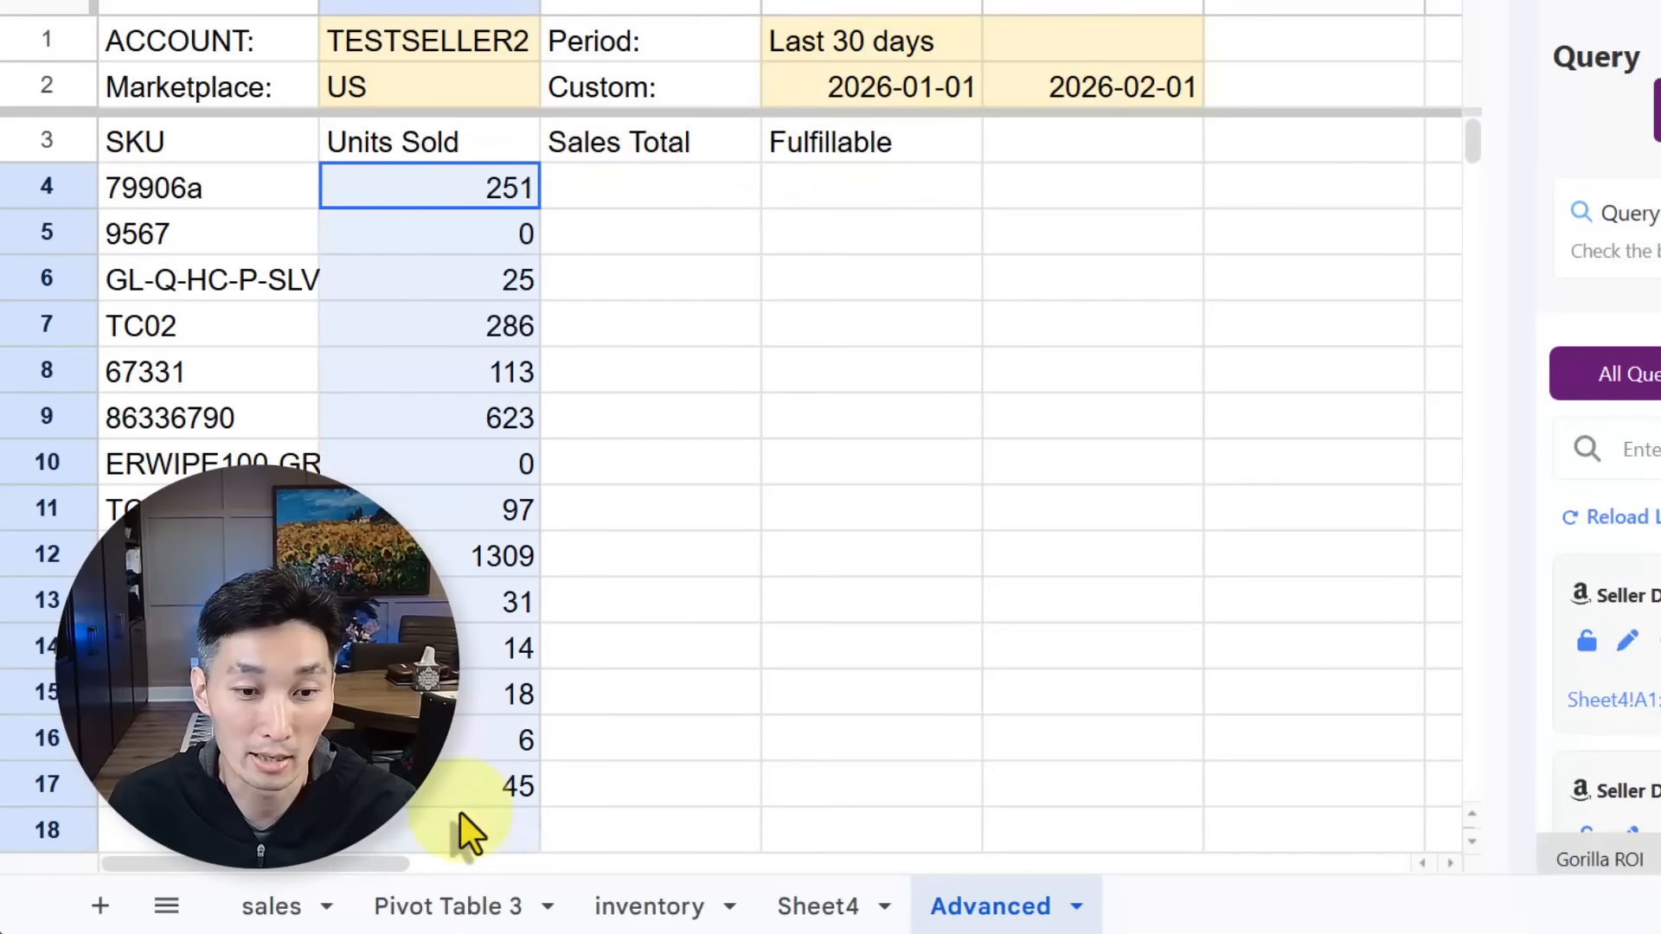
pyautogui.click(409, 327)
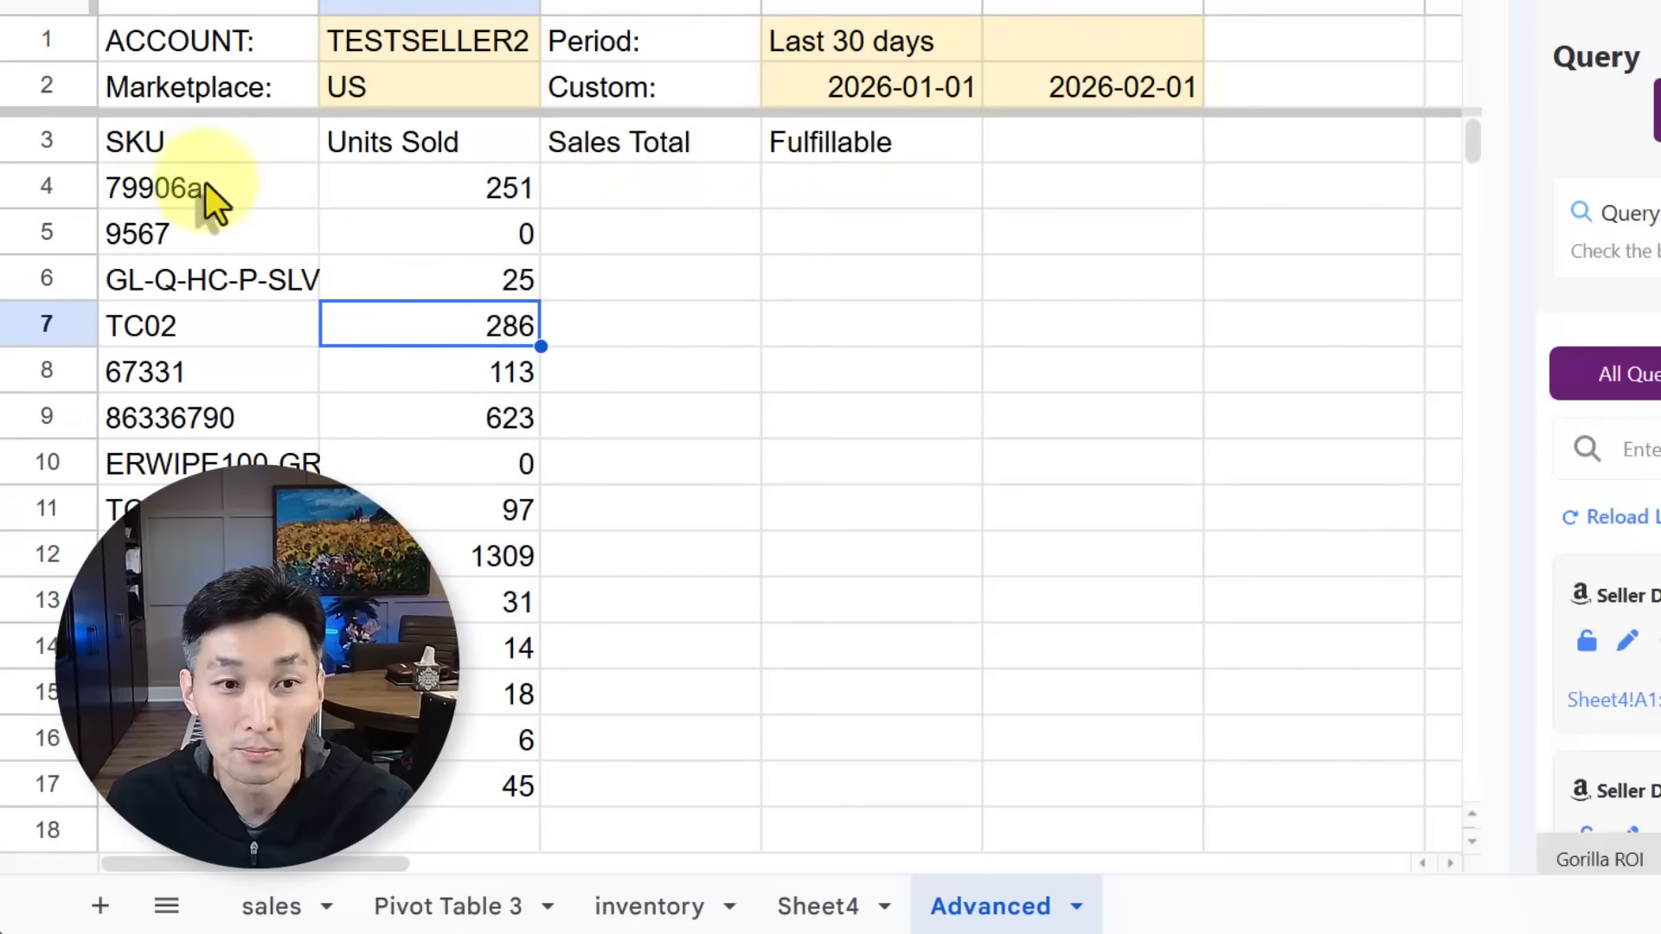
pyautogui.moveTo(205, 182); pyautogui.dragTo(446, 195)
pyautogui.click(432, 275)
pyautogui.click(256, 248)
pyautogui.click(228, 322)
pyautogui.click(406, 286)
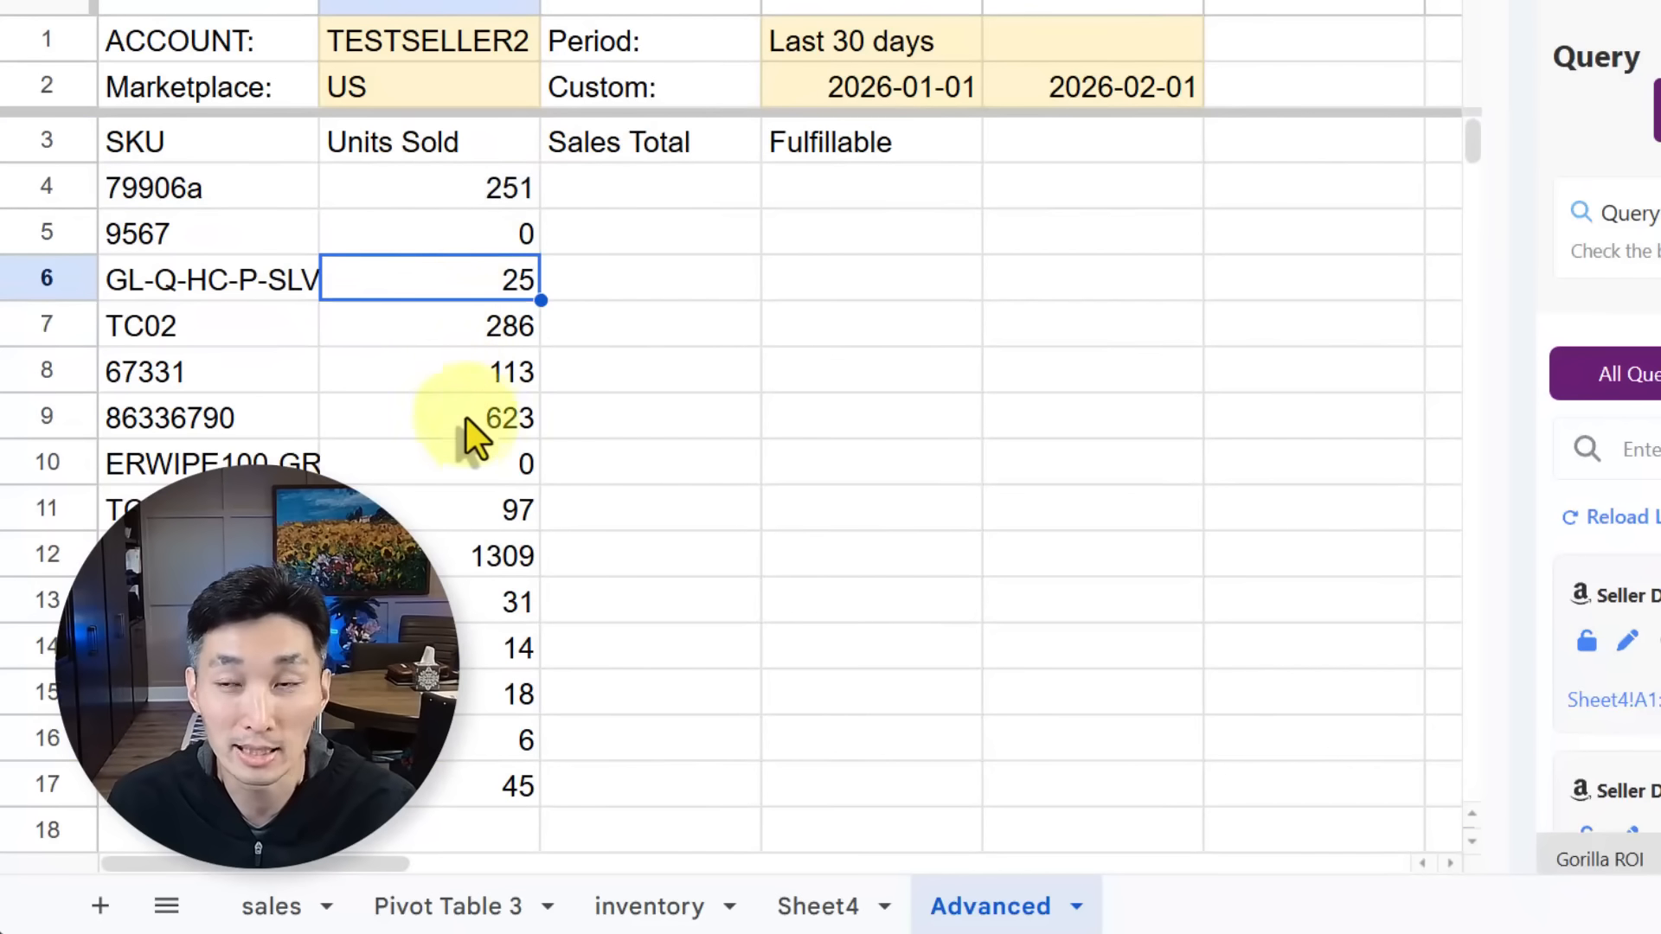
pyautogui.click(467, 424)
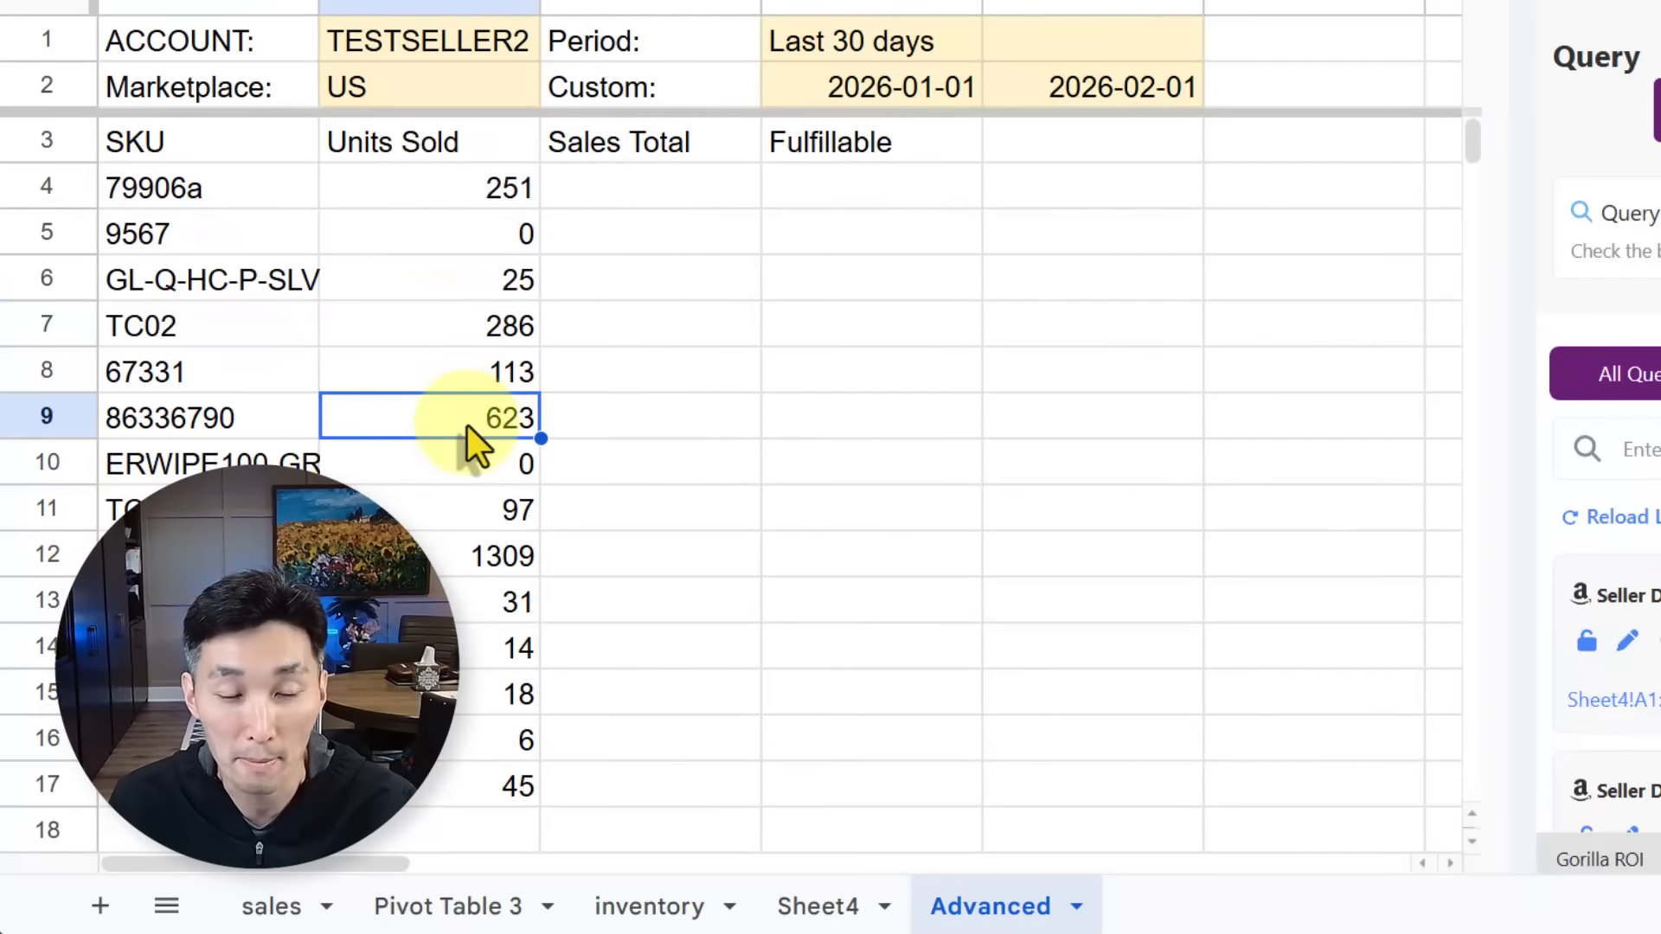
# Start a GORILLA_SALESTOTAL formula in C4 under Sales Total, referencing B1 as the seller.
pyautogui.click(717, 191)
pyautogui.write('=gorilla')
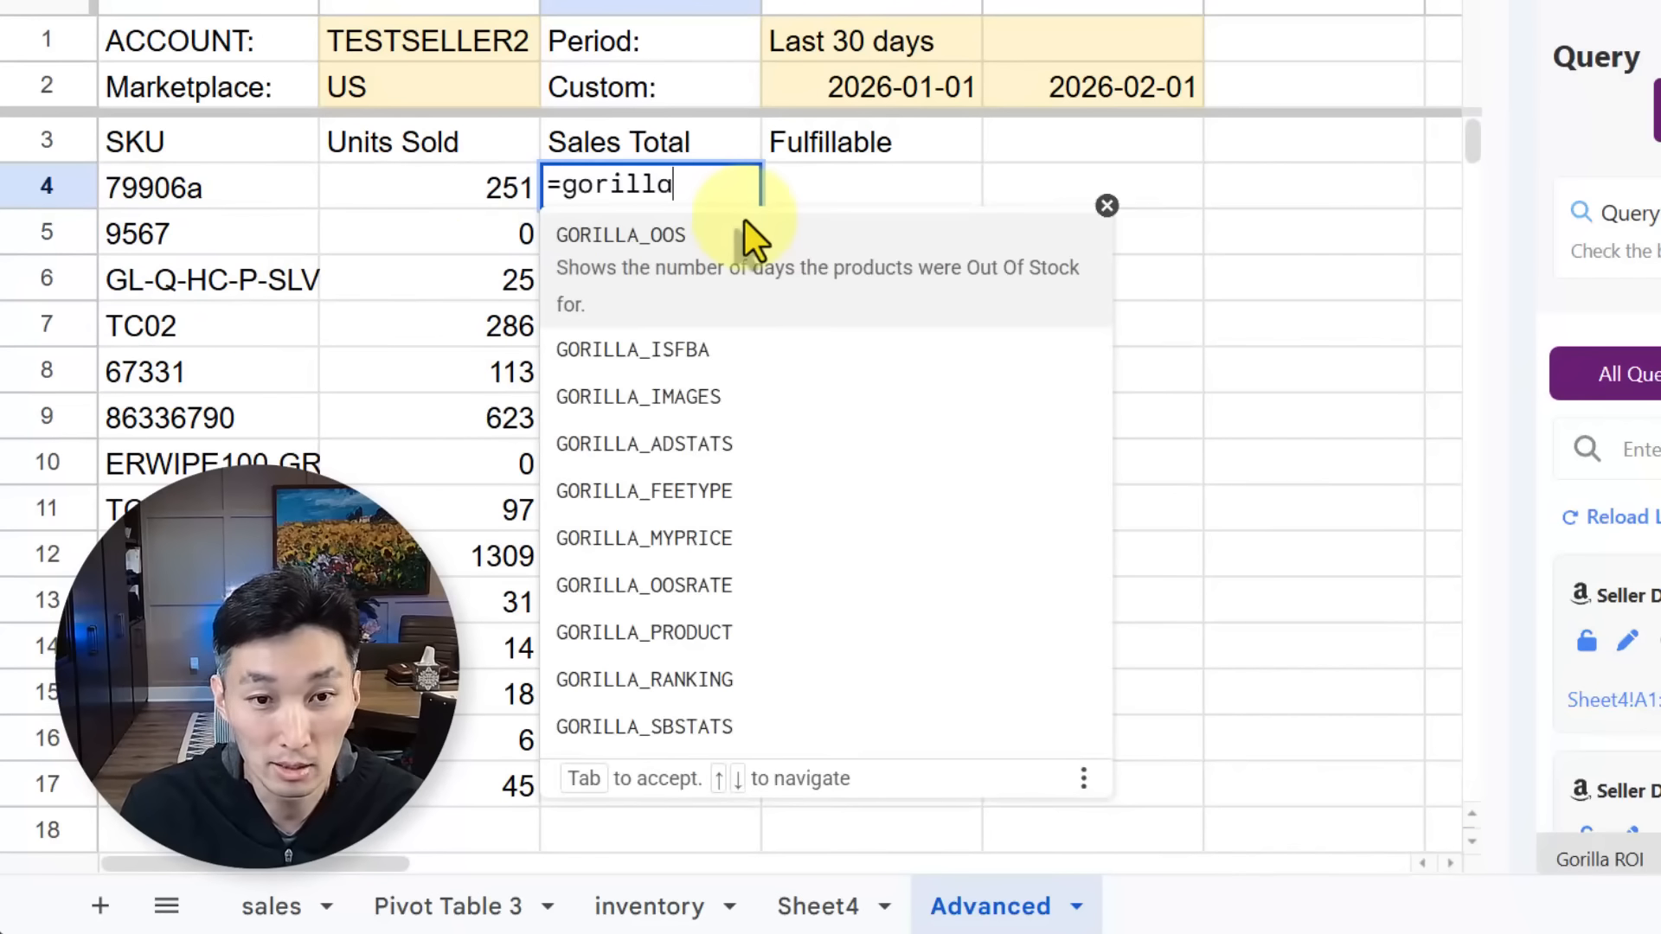
pyautogui.write('_sa')
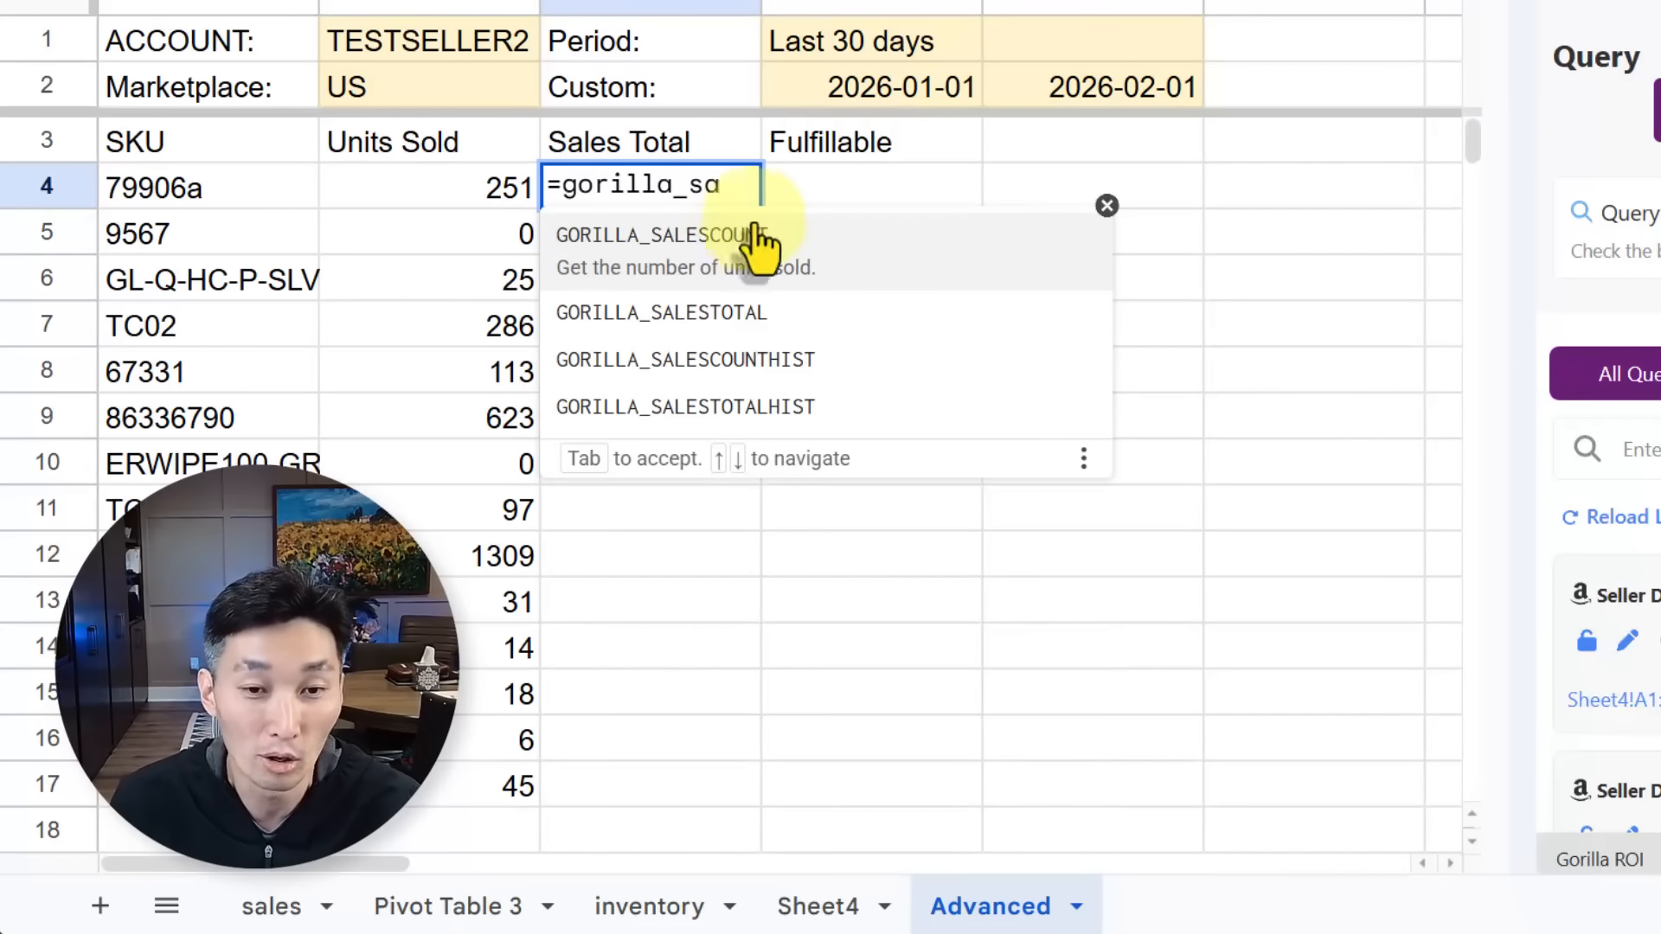
pyautogui.click(785, 310)
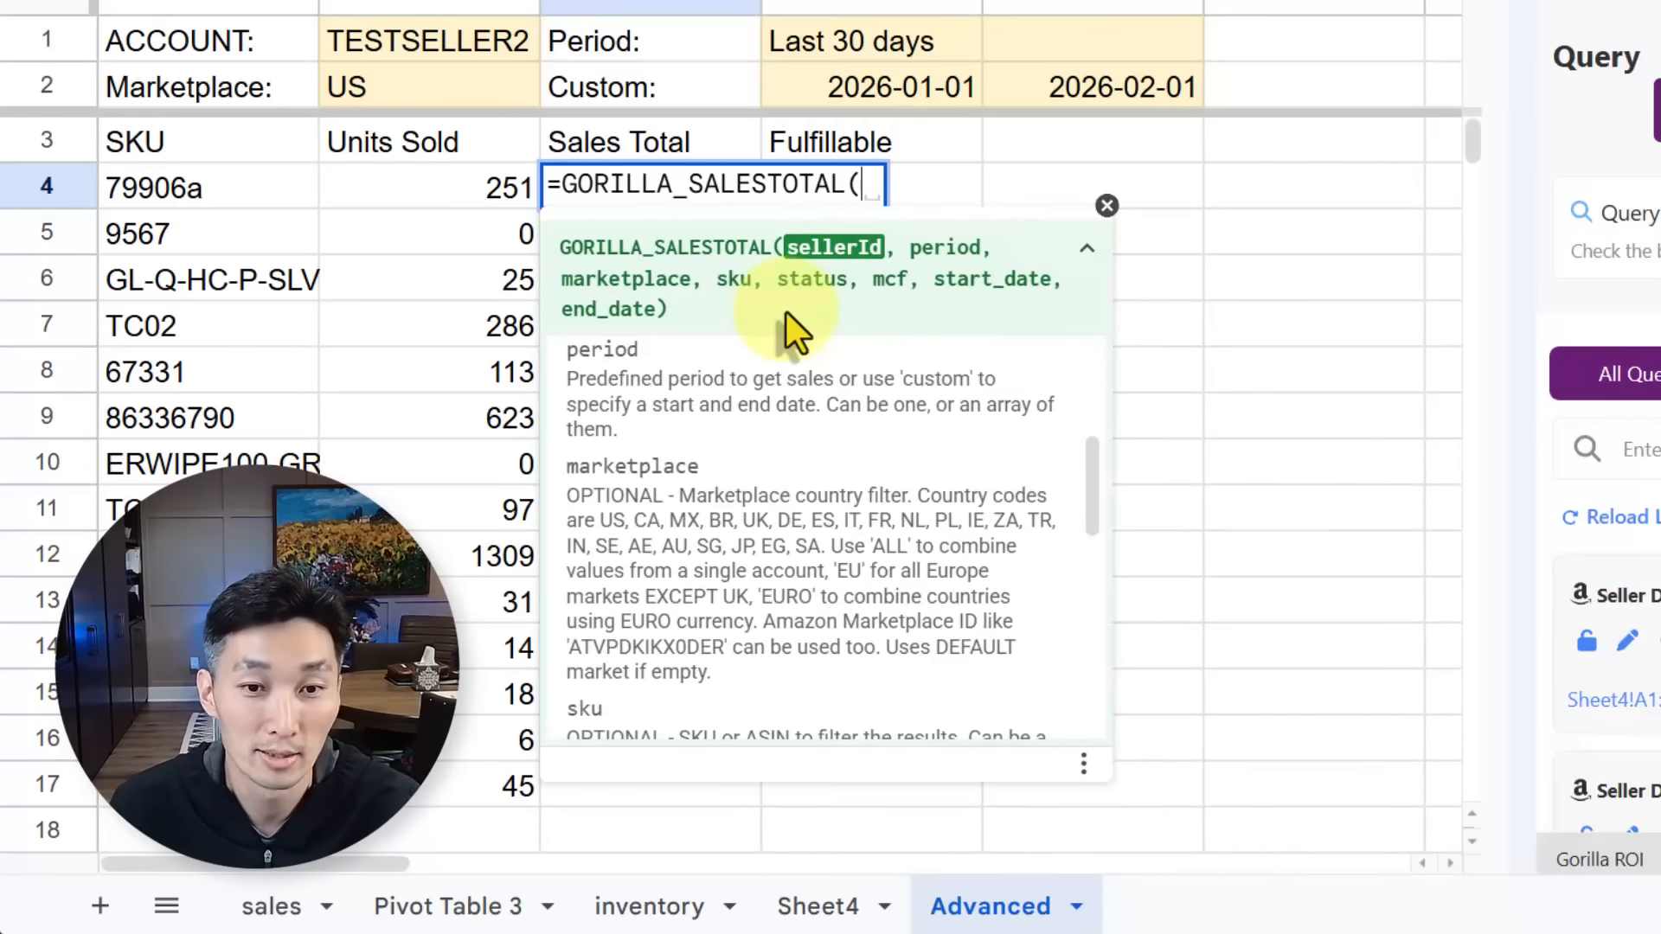
pyautogui.click(440, 44)
pyautogui.write(',')
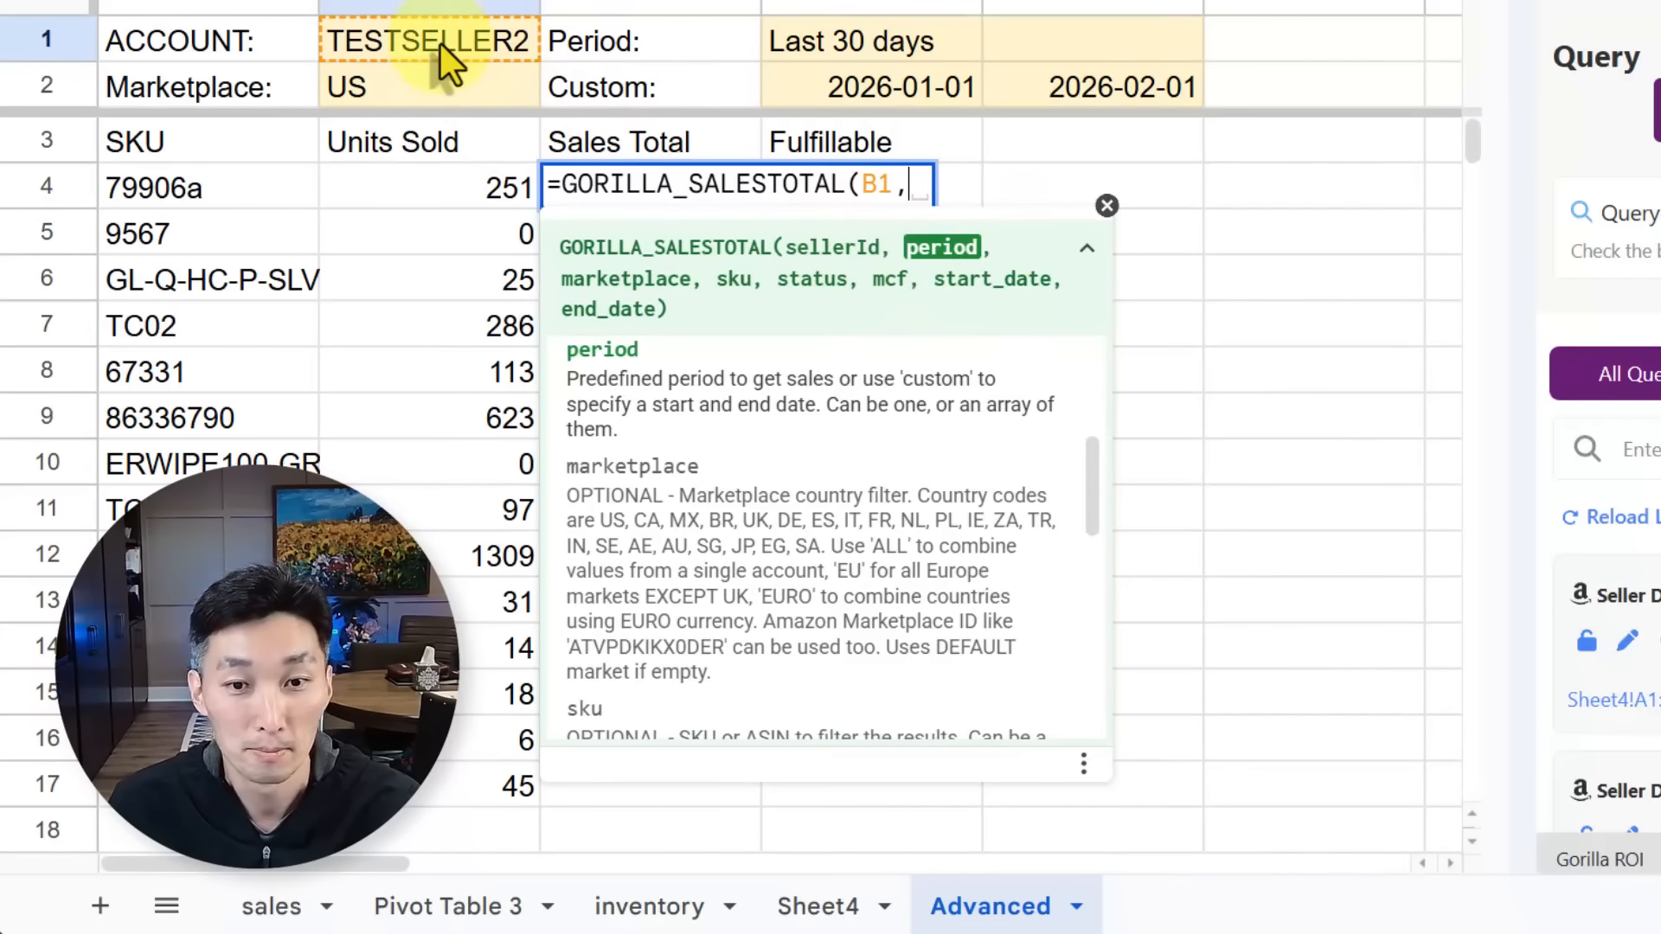
# Complete the GORILLA_SALESTOTAL formula with D1 as period, B2 as marketplace and A4:A17 as the SKU range, and run it.
pyautogui.click(858, 43)
pyautogui.write(',')
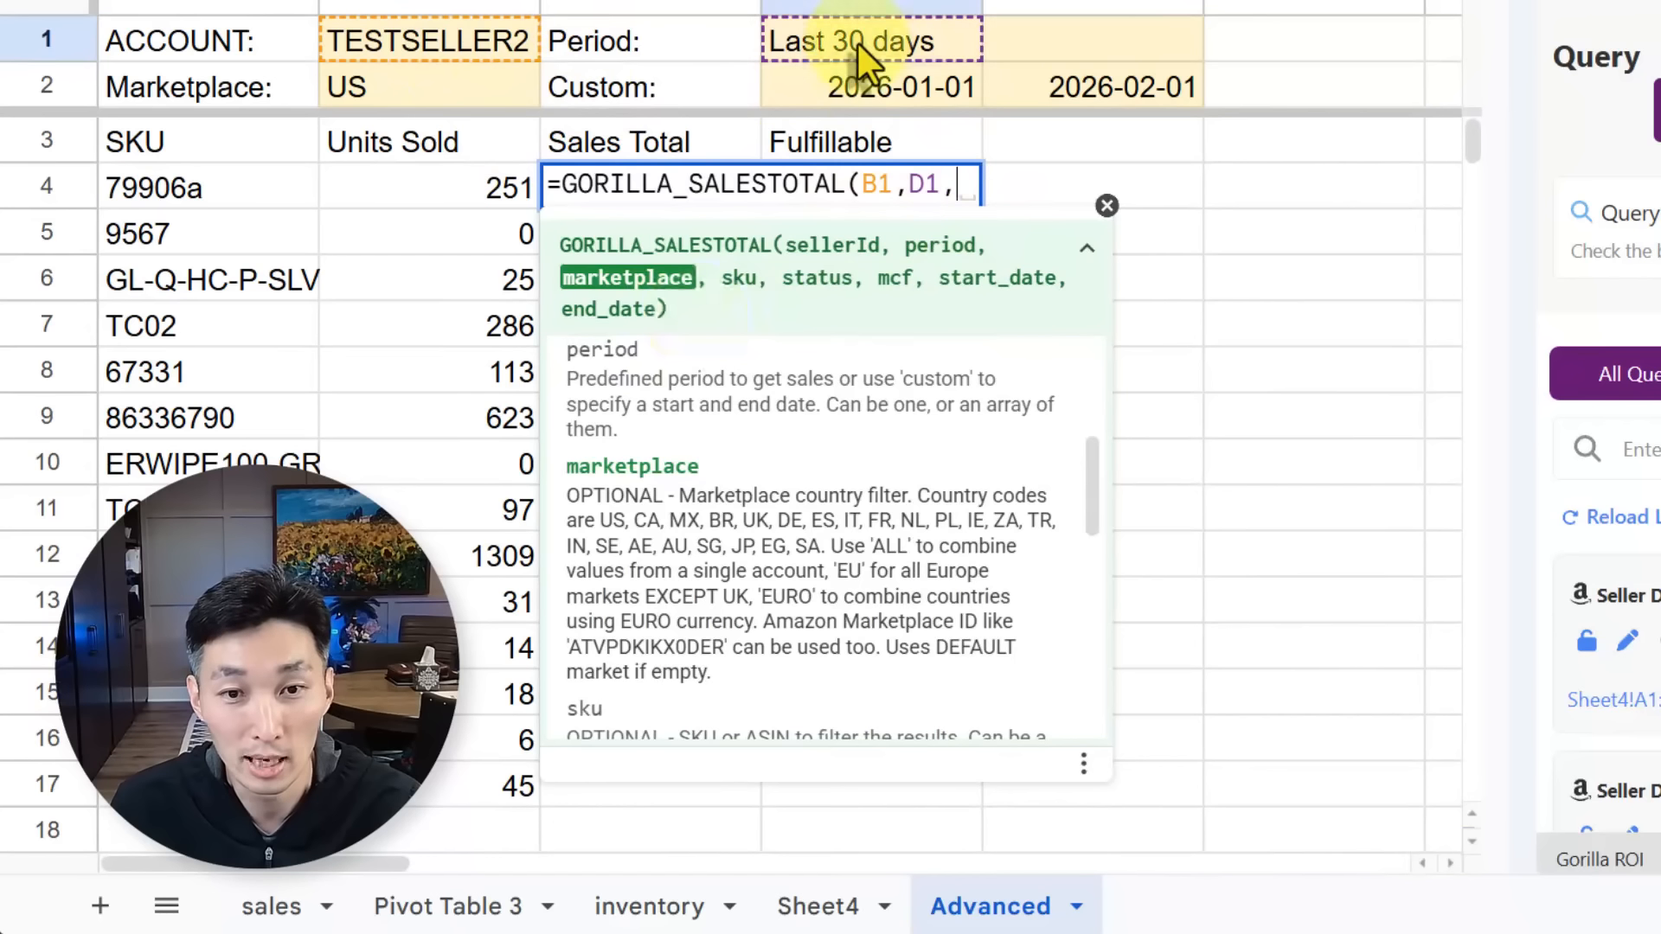
pyautogui.click(392, 77)
pyautogui.write(',')
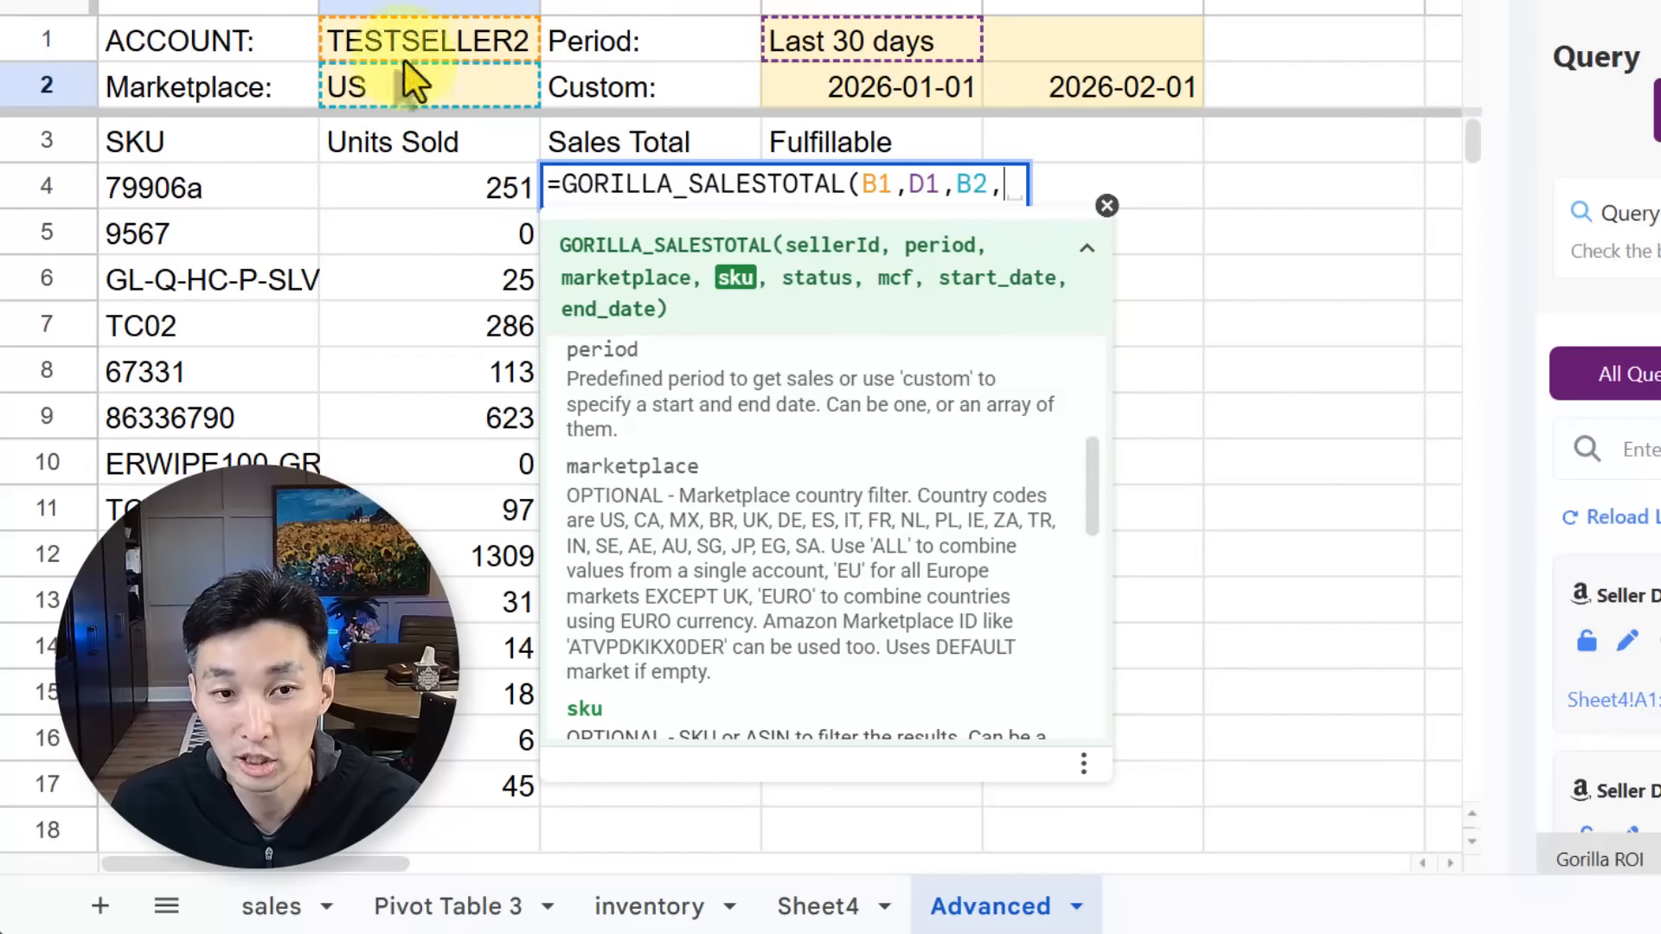
pyautogui.moveTo(234, 188); pyautogui.dragTo(208, 783)
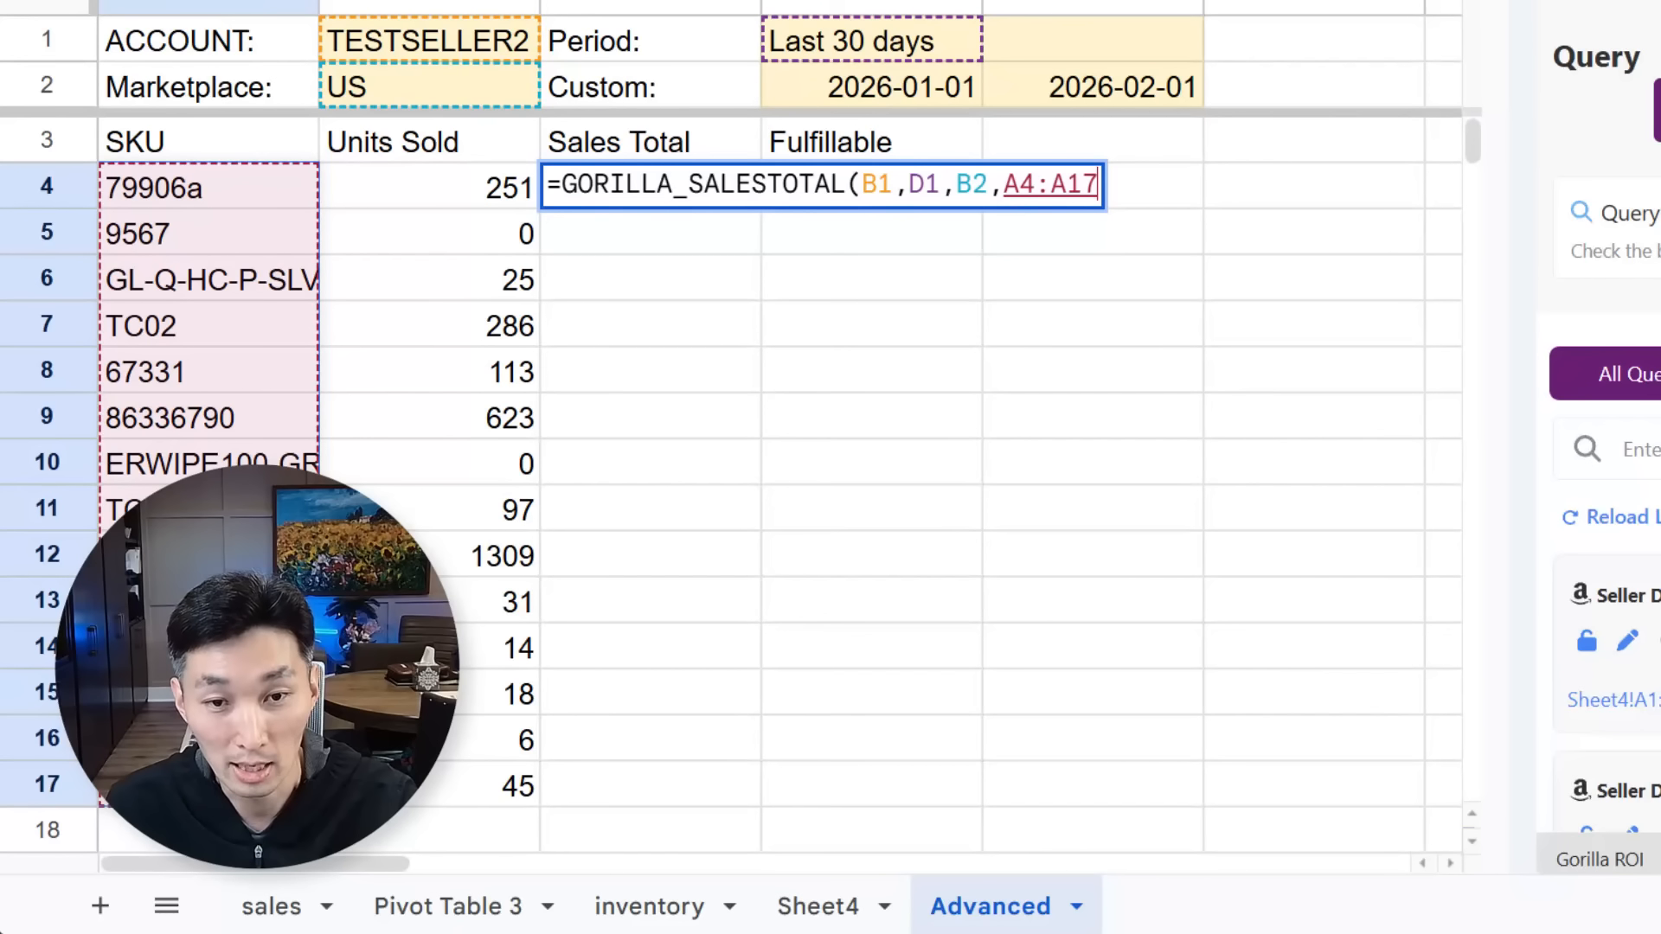
pyautogui.write(')')
pyautogui.press('Return')
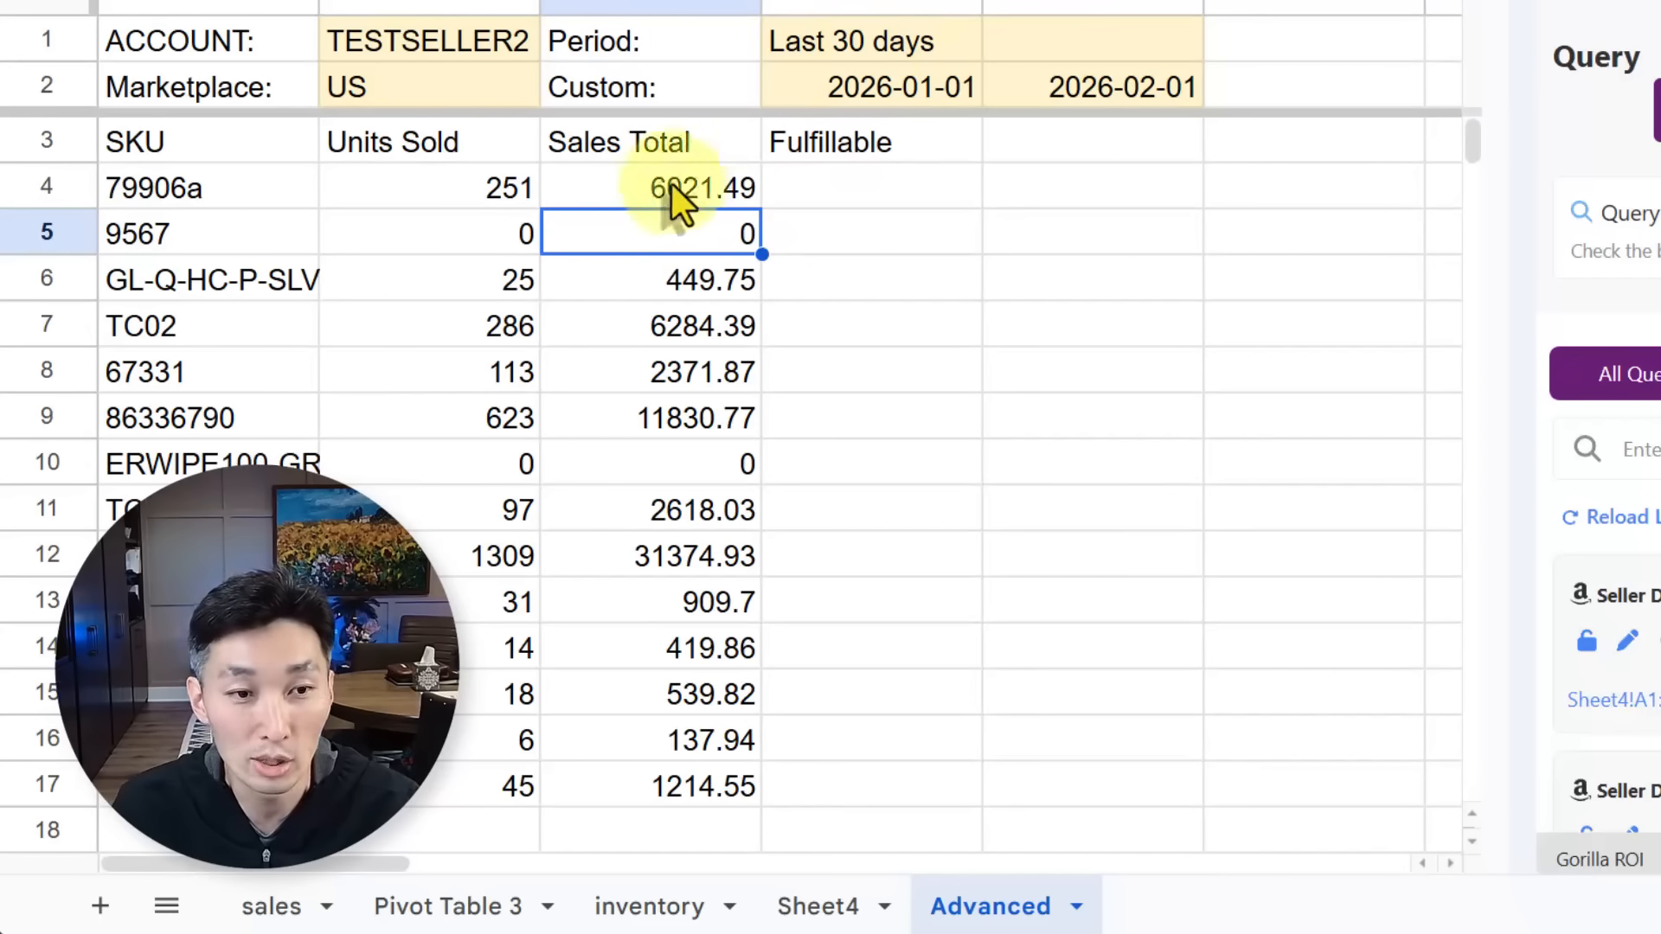
# Review the Sales Total results in column C against the SKU list.
pyautogui.moveTo(153, 204); pyautogui.dragTo(164, 452)
pyautogui.click(690, 649)
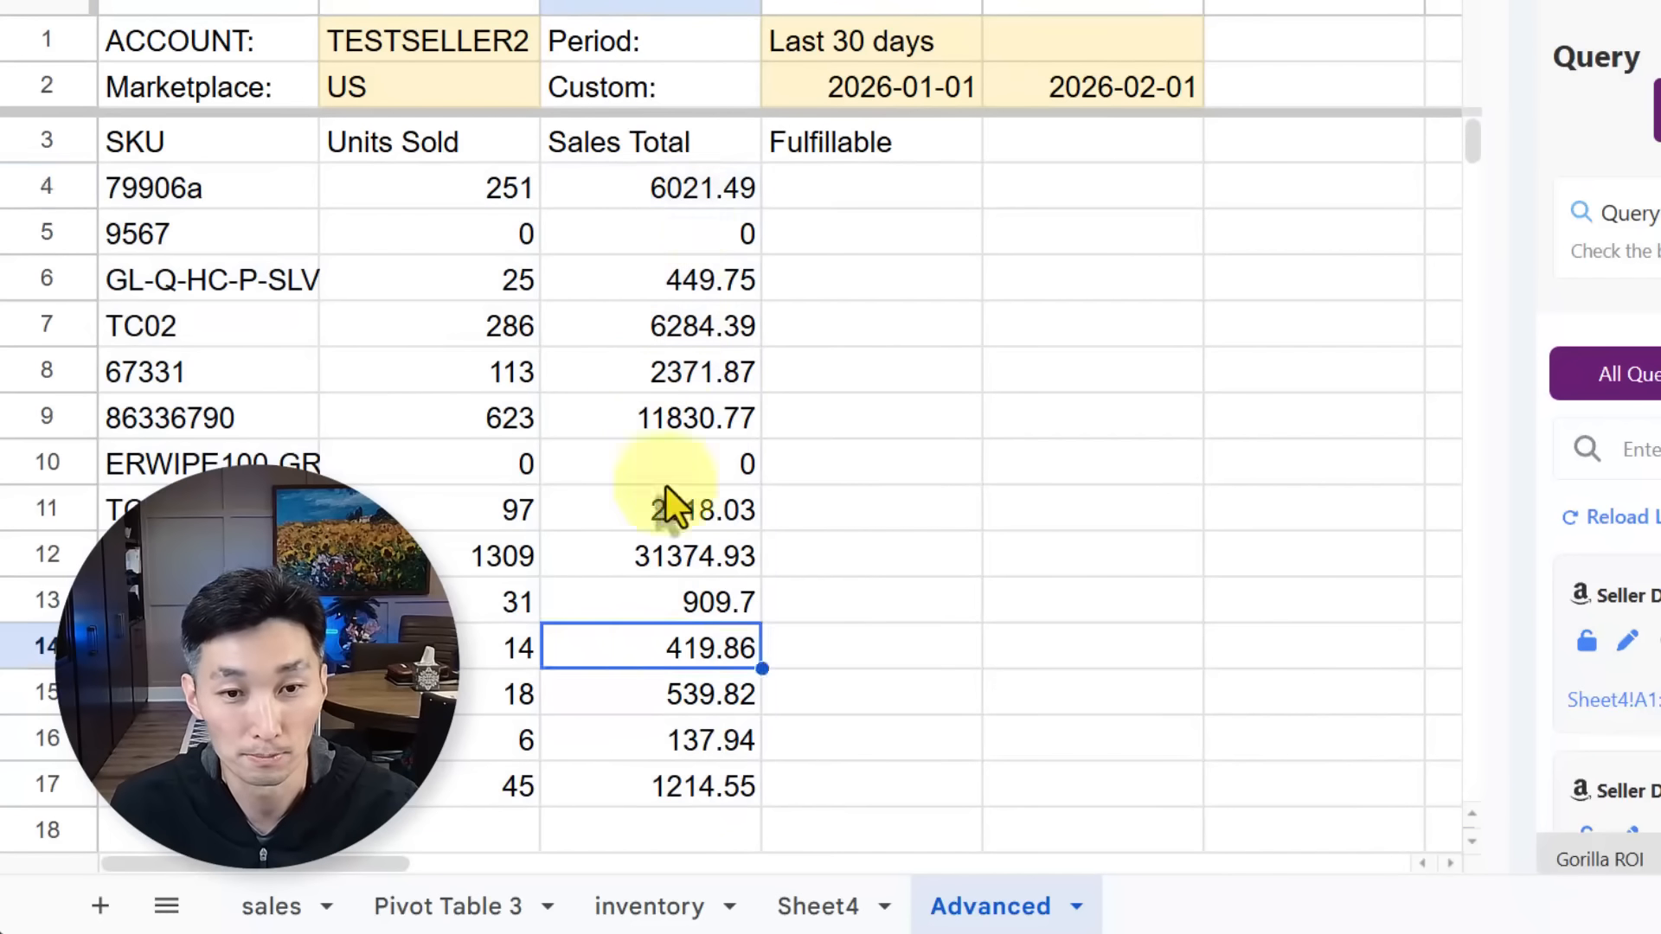
pyautogui.click(675, 188)
pyautogui.click(680, 138)
pyautogui.click(705, 184)
# Start a GORILLA_INVENTORY formula in D4 under Fulfillable, referencing B1 as the seller.
pyautogui.click(818, 147)
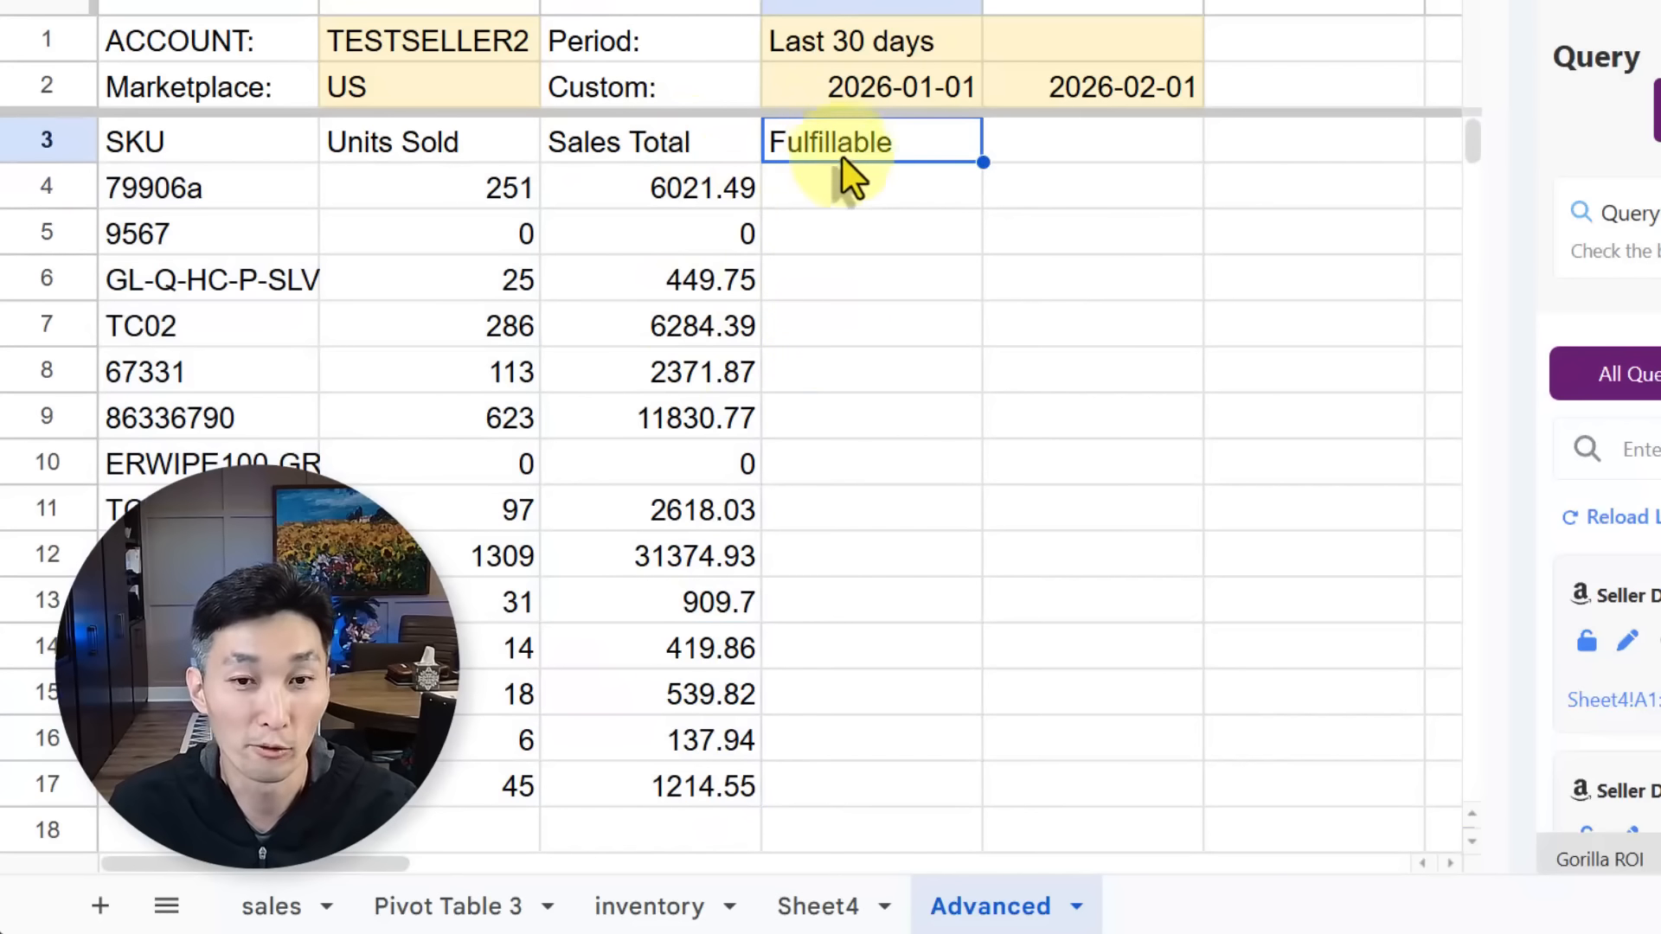
pyautogui.click(868, 204)
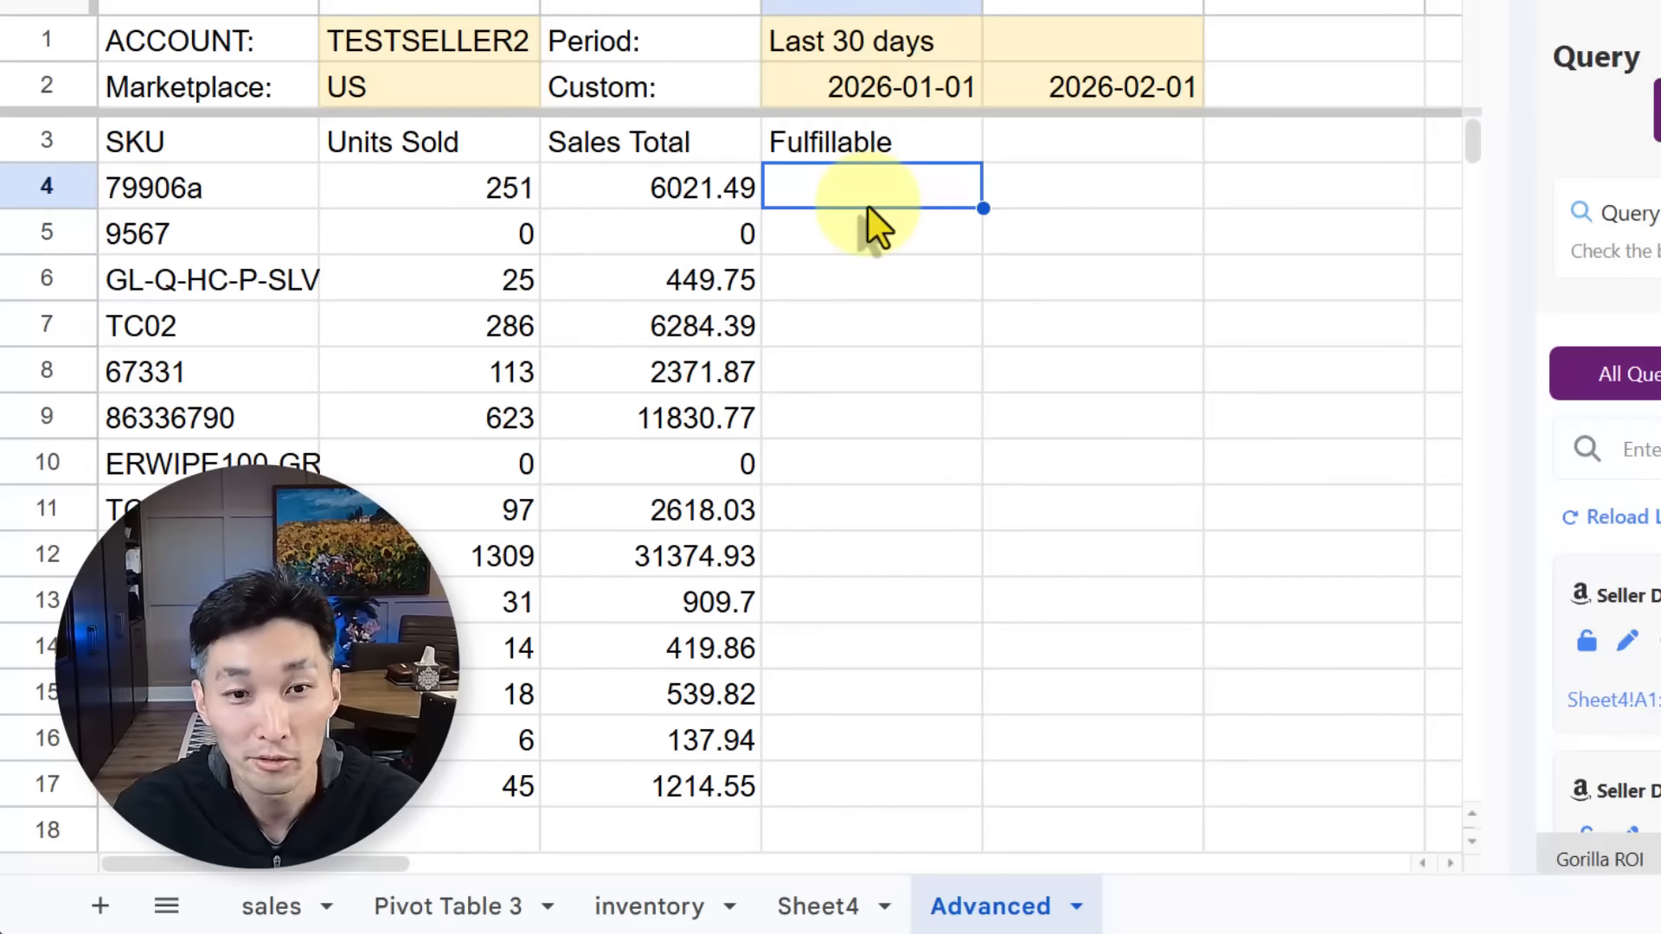
pyautogui.write('=gorilla')
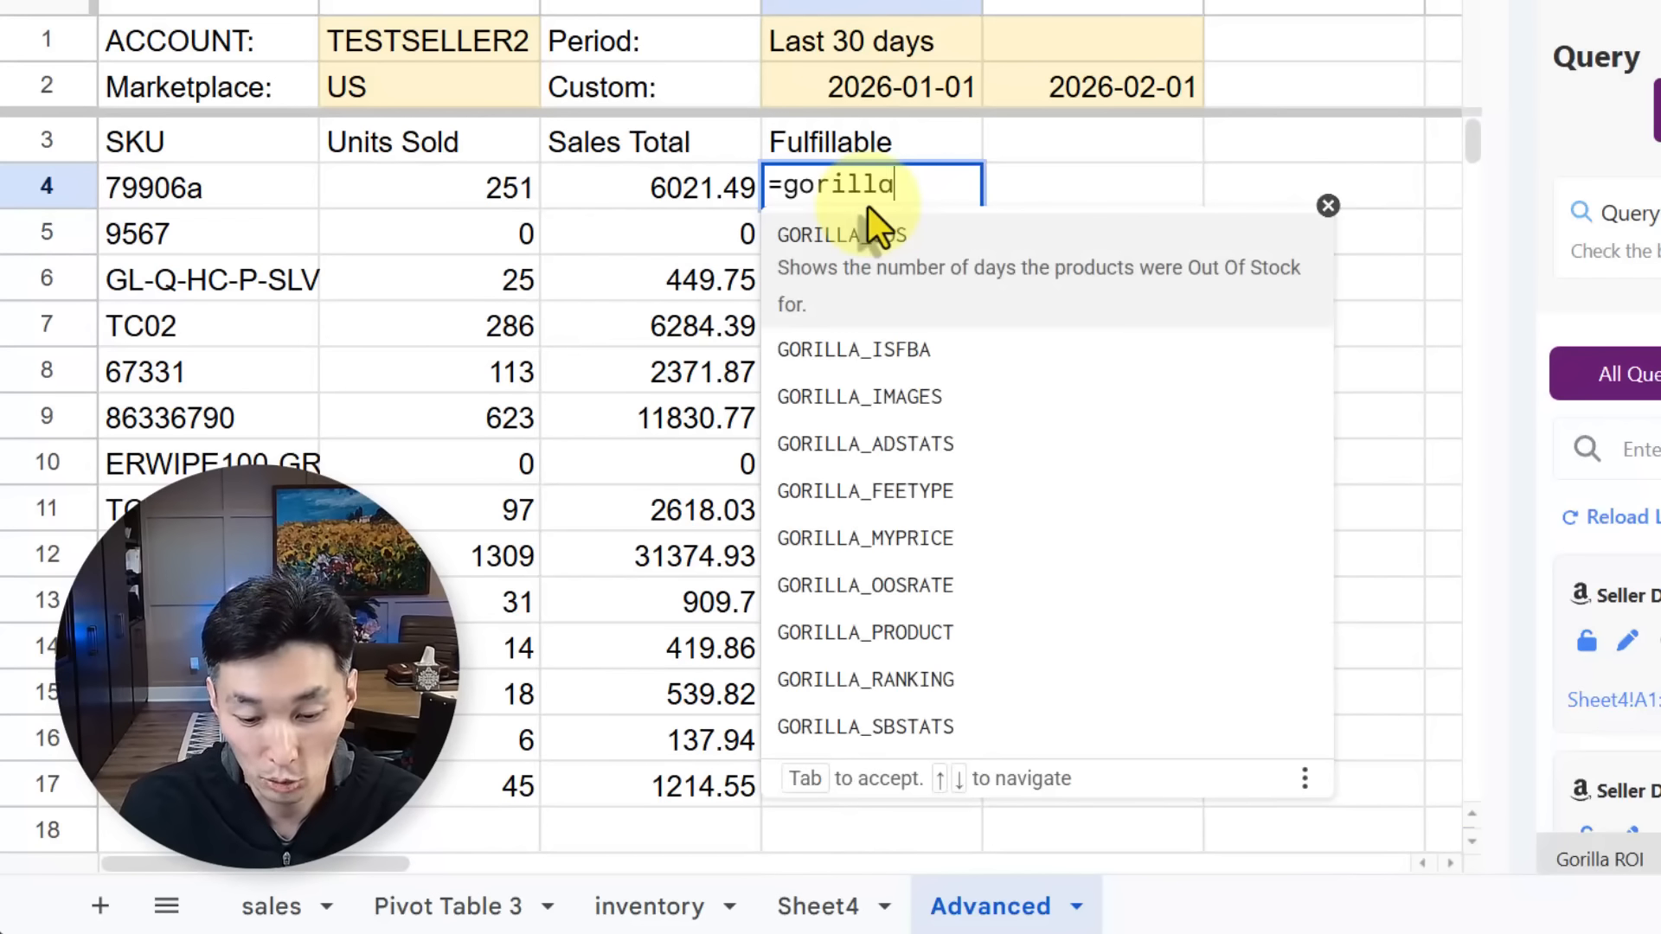
pyautogui.write('_inve')
pyautogui.press('Tab')
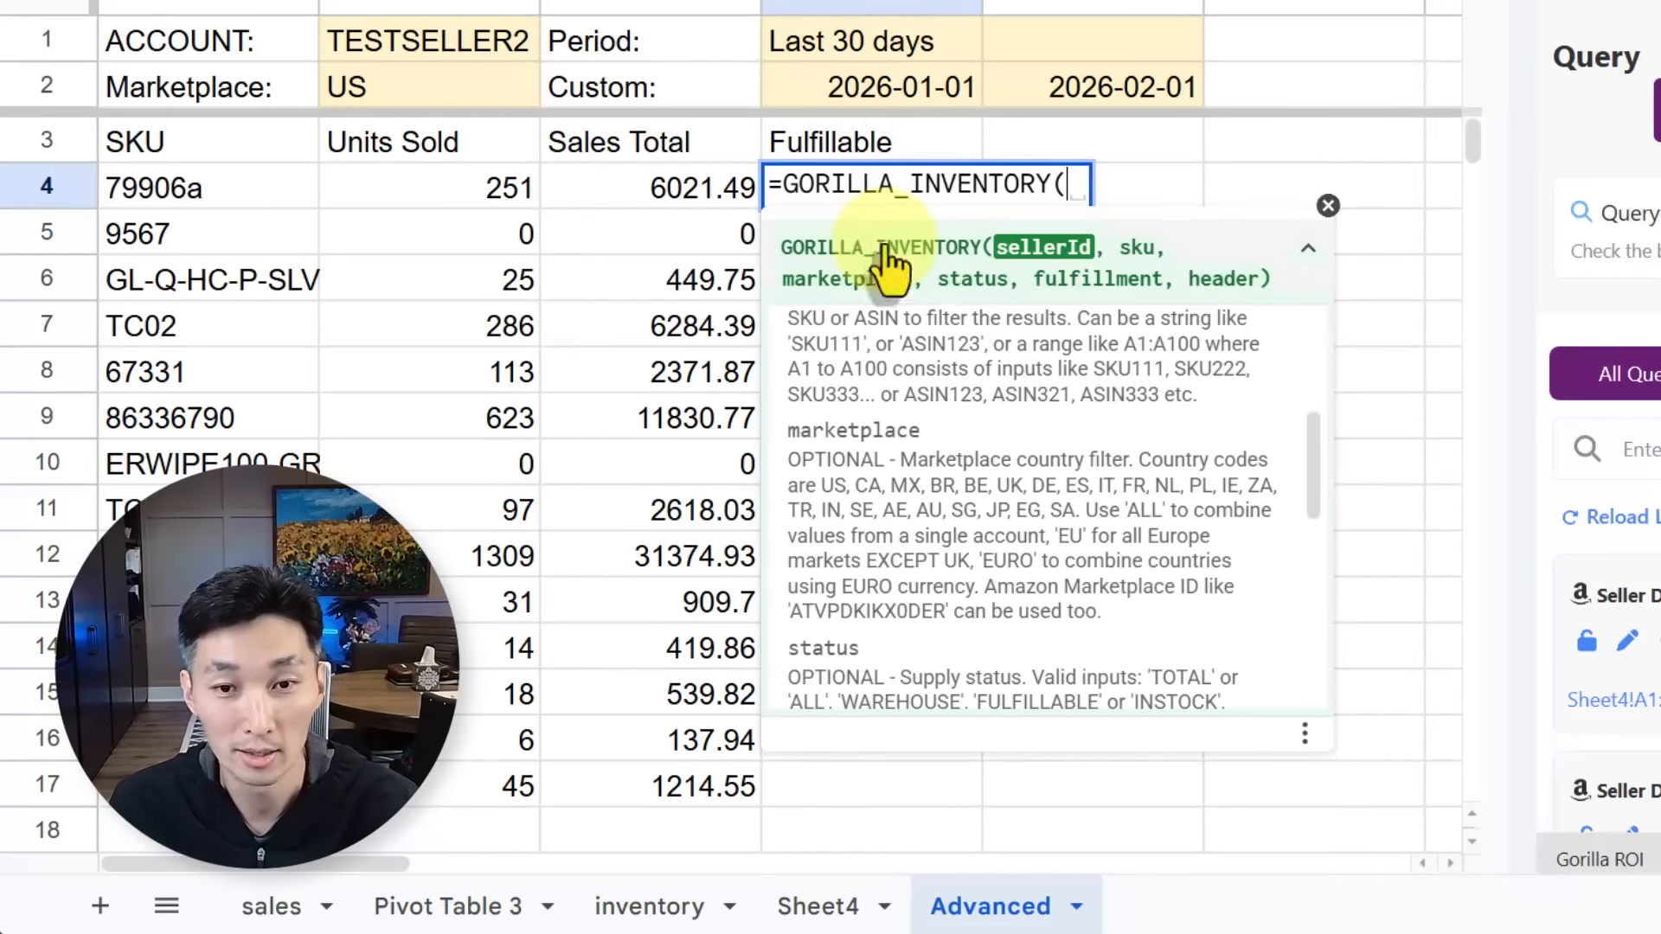
pyautogui.click(479, 45)
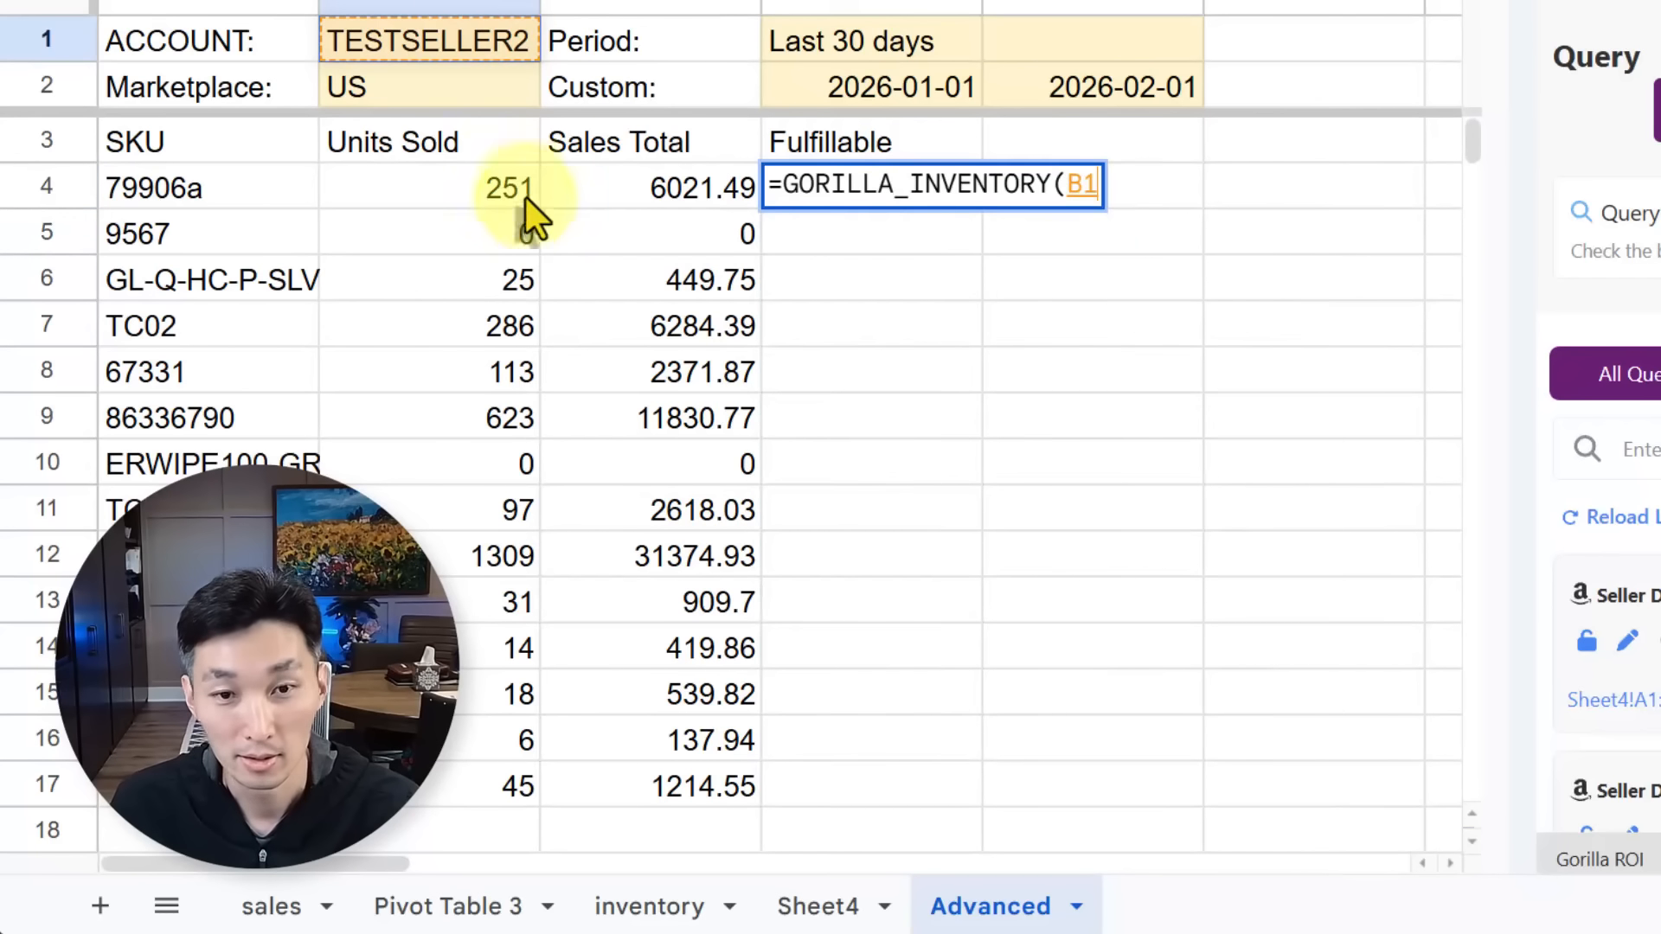
pyautogui.write(',')
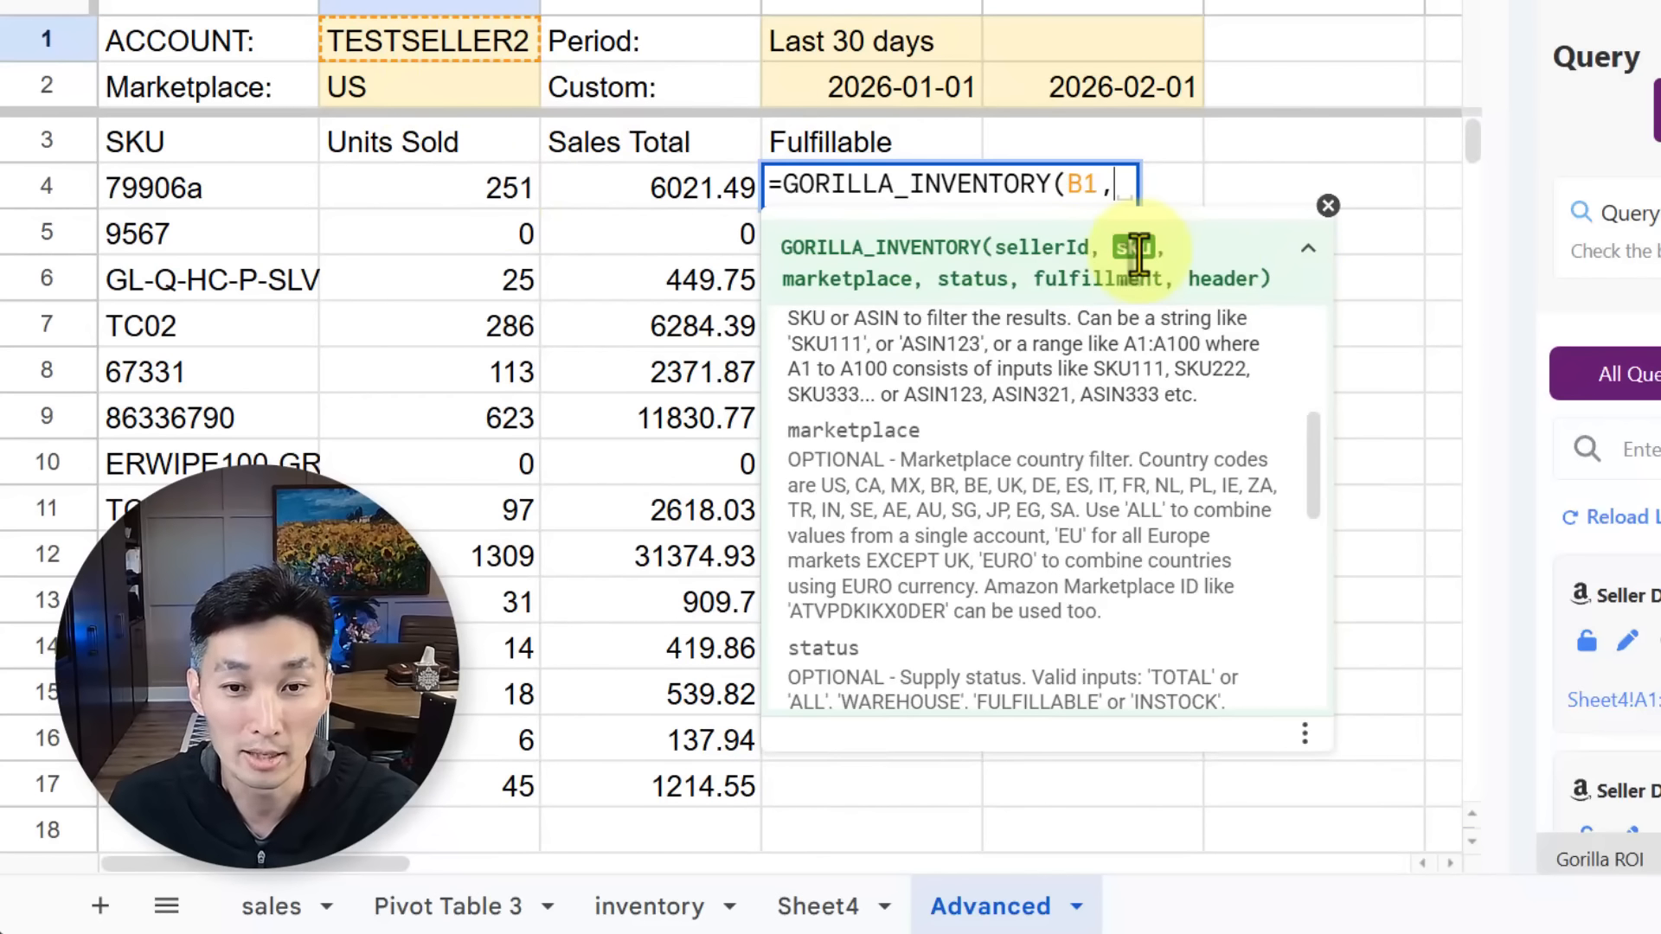
# Add the SKU range A4:A17 and the marketplace cell B2 to the GORILLA_INVENTORY formula.
pyautogui.click(209, 192)
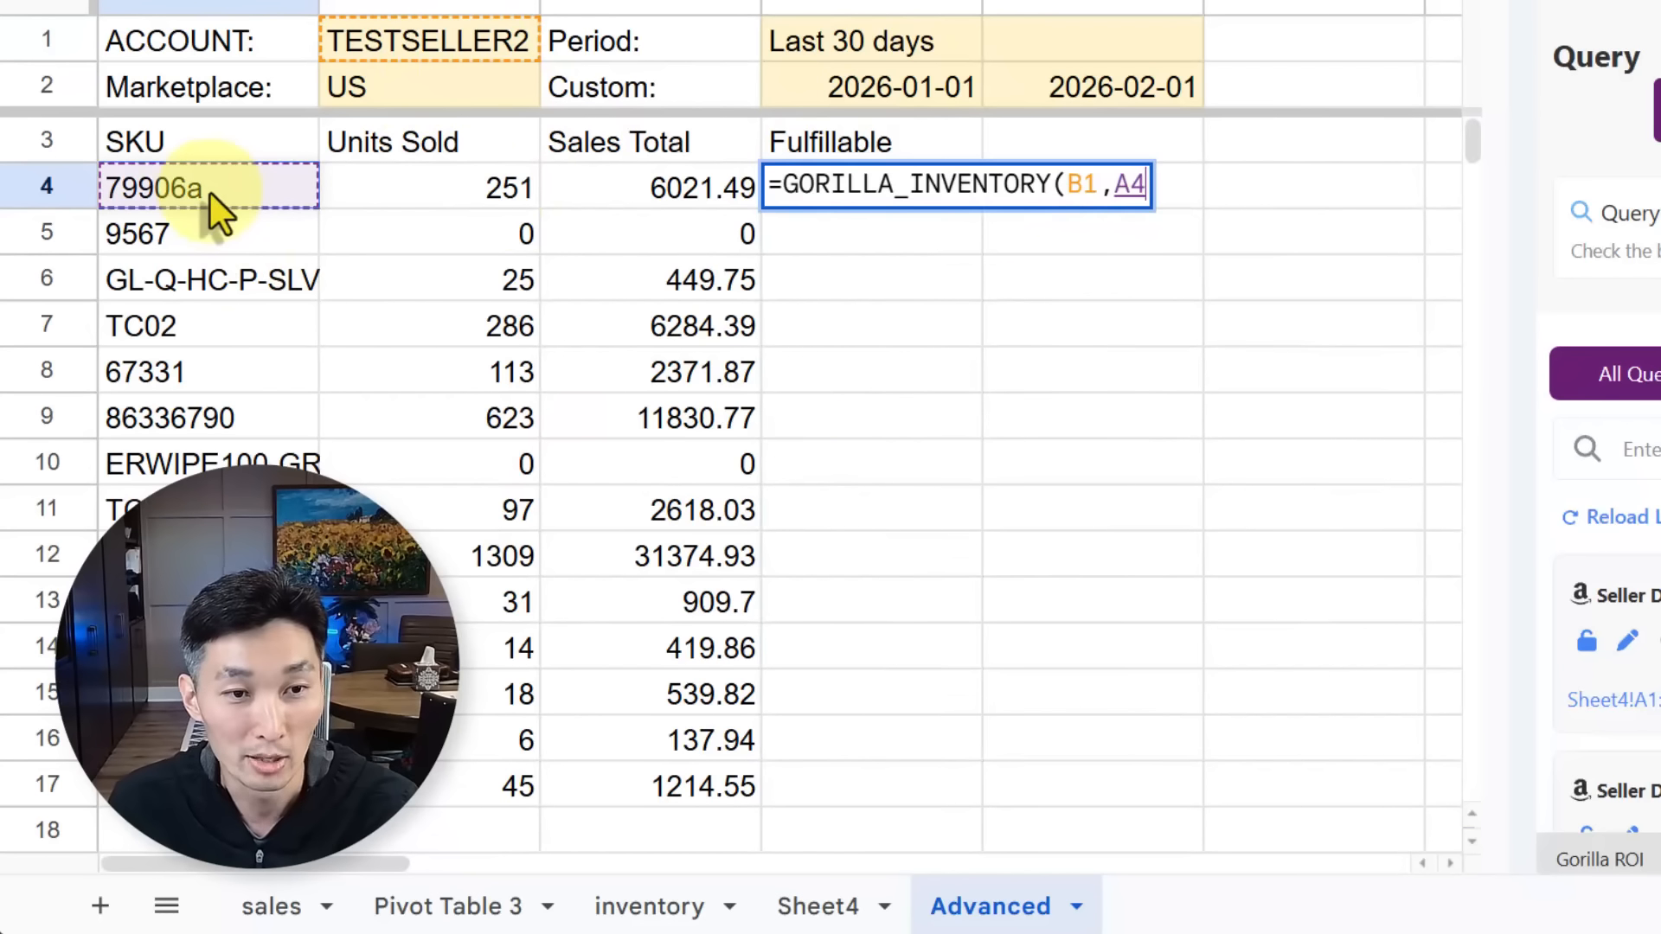
pyautogui.moveTo(210, 190); pyautogui.dragTo(209, 786)
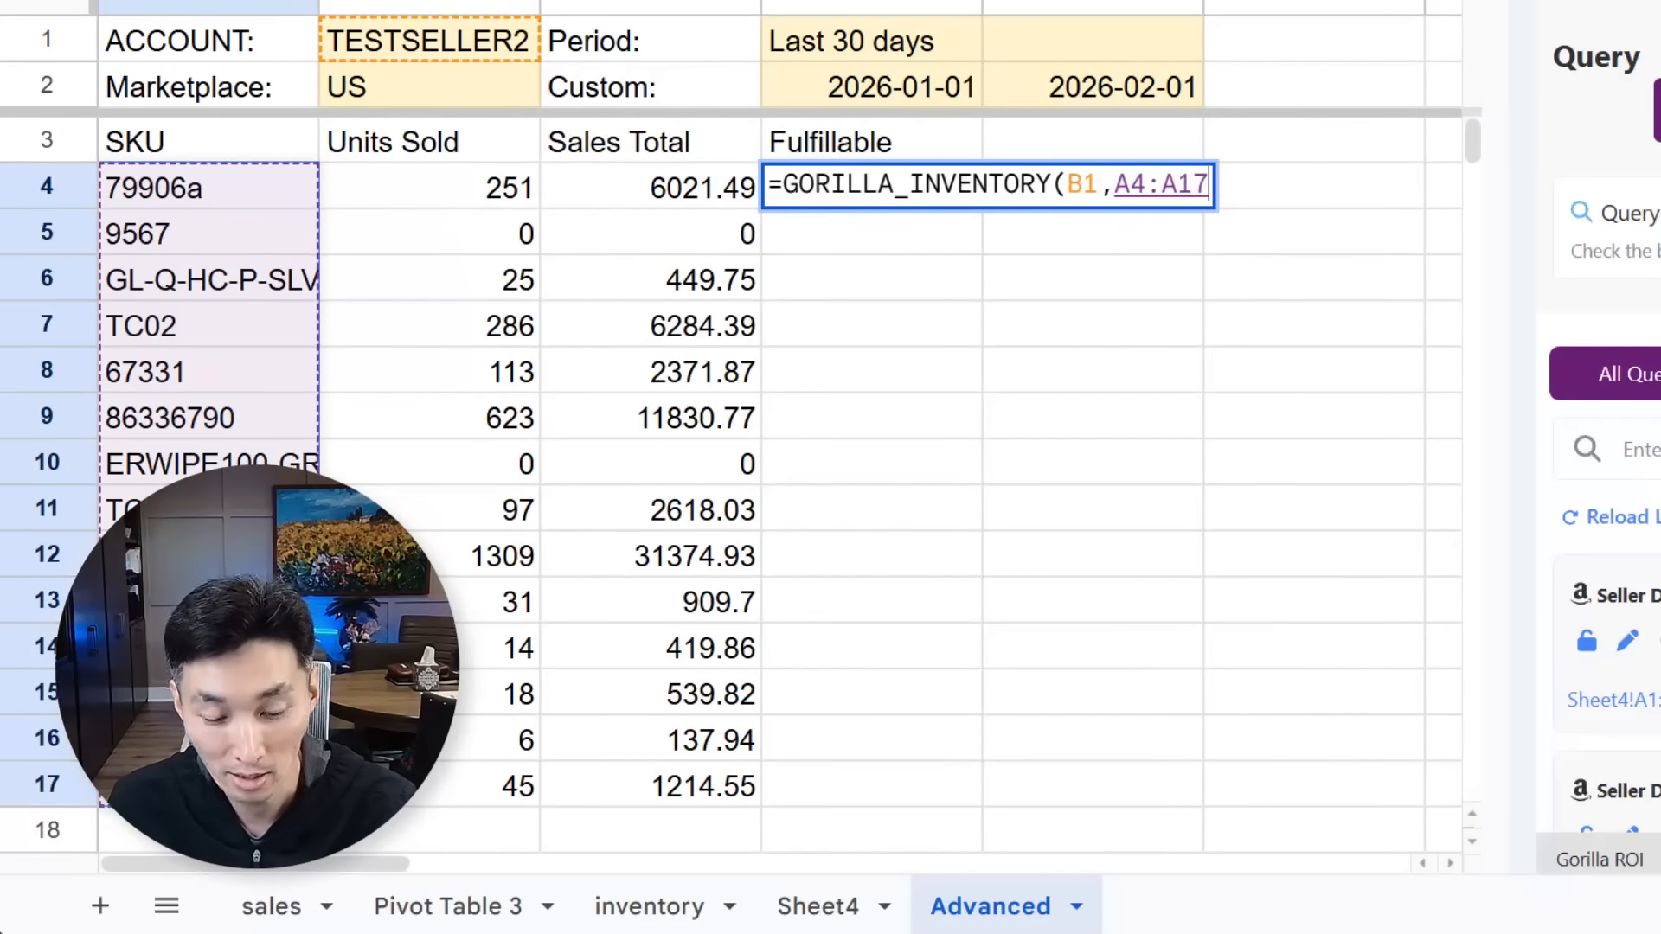
pyautogui.write(',')
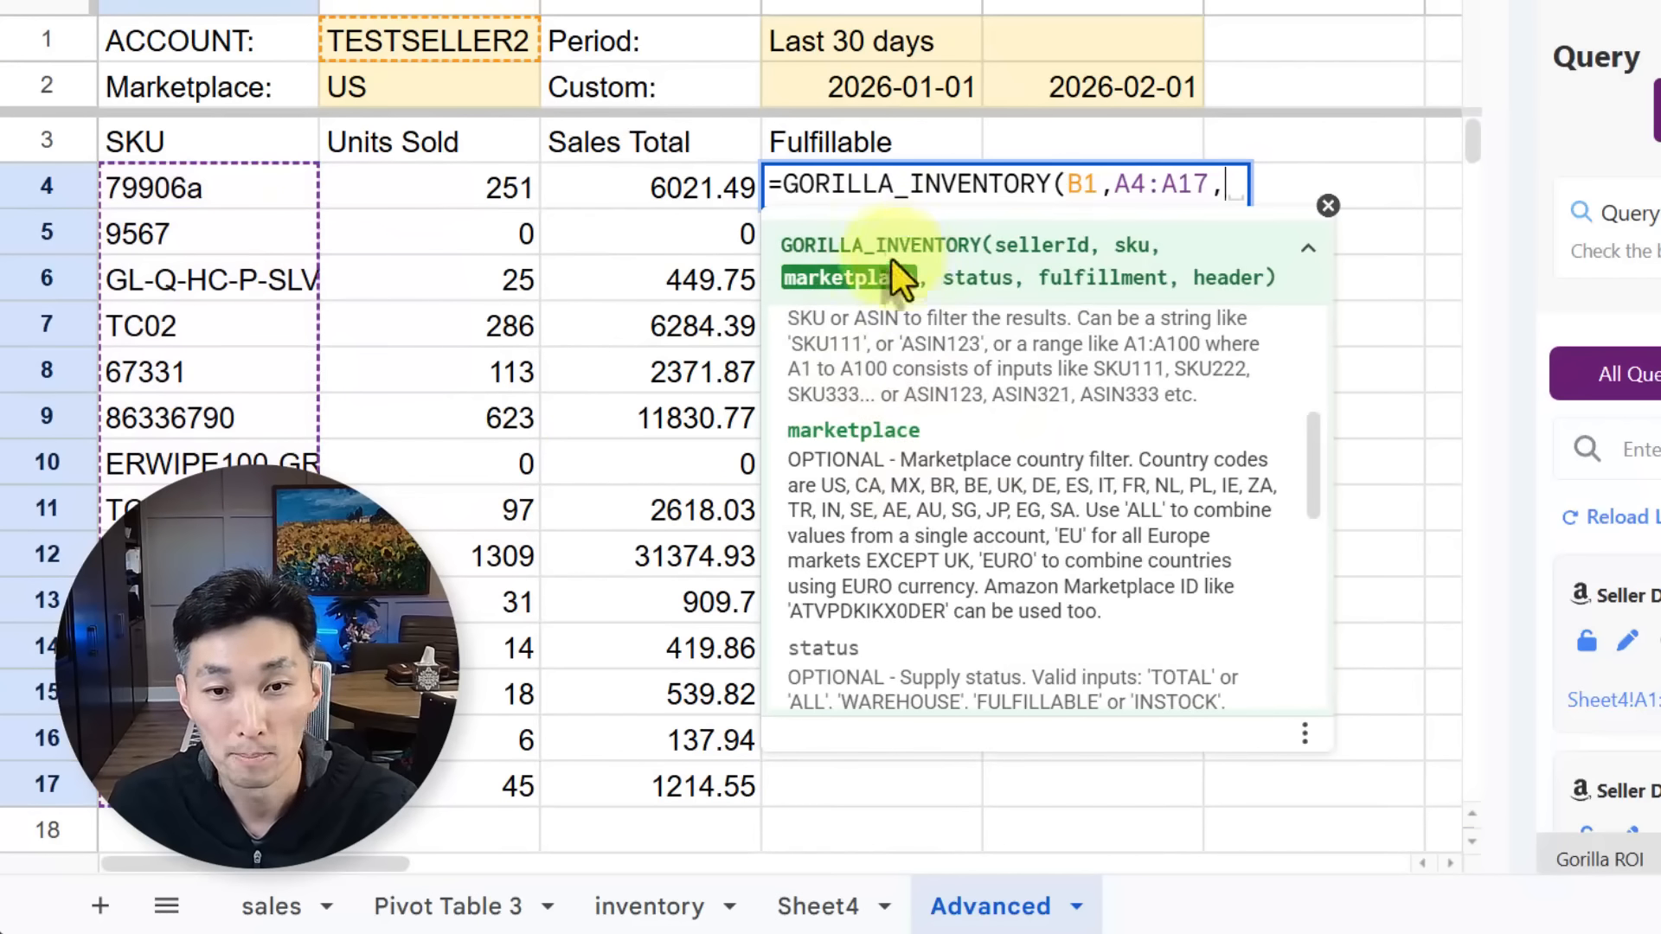
pyautogui.click(393, 80)
pyautogui.write(',')
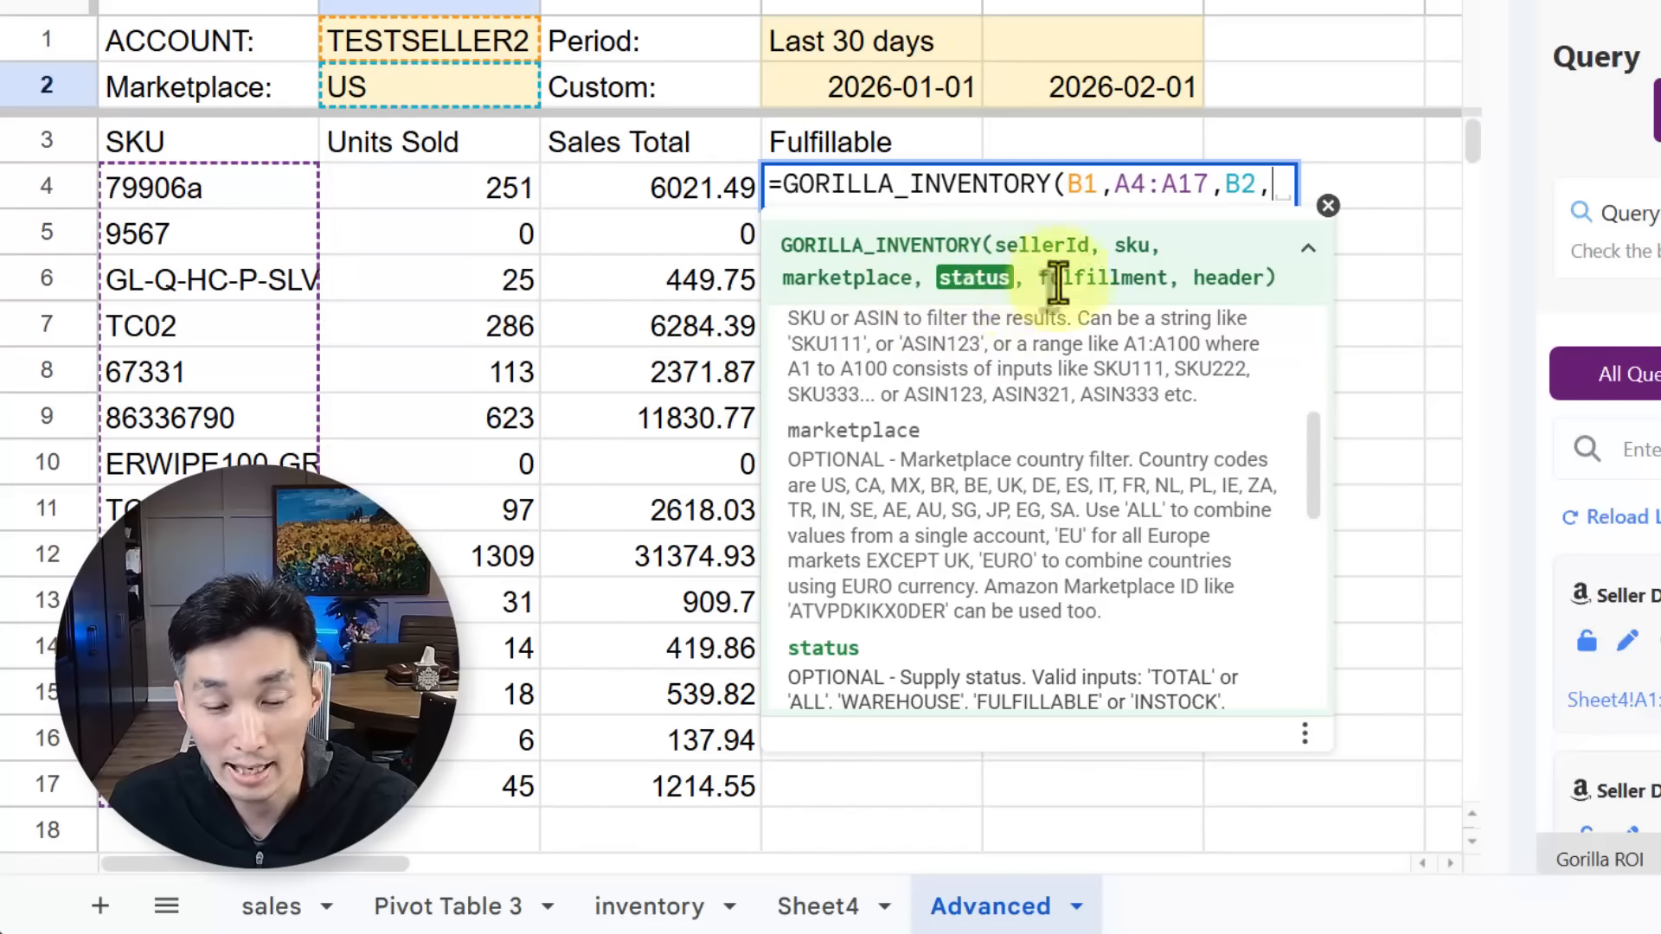
# Consult the argument help, reference header D3 as the inventory status, leave out the fulfillment argument and run the formula.
pyautogui.moveTo(1320, 450); pyautogui.dragTo(1316, 507)
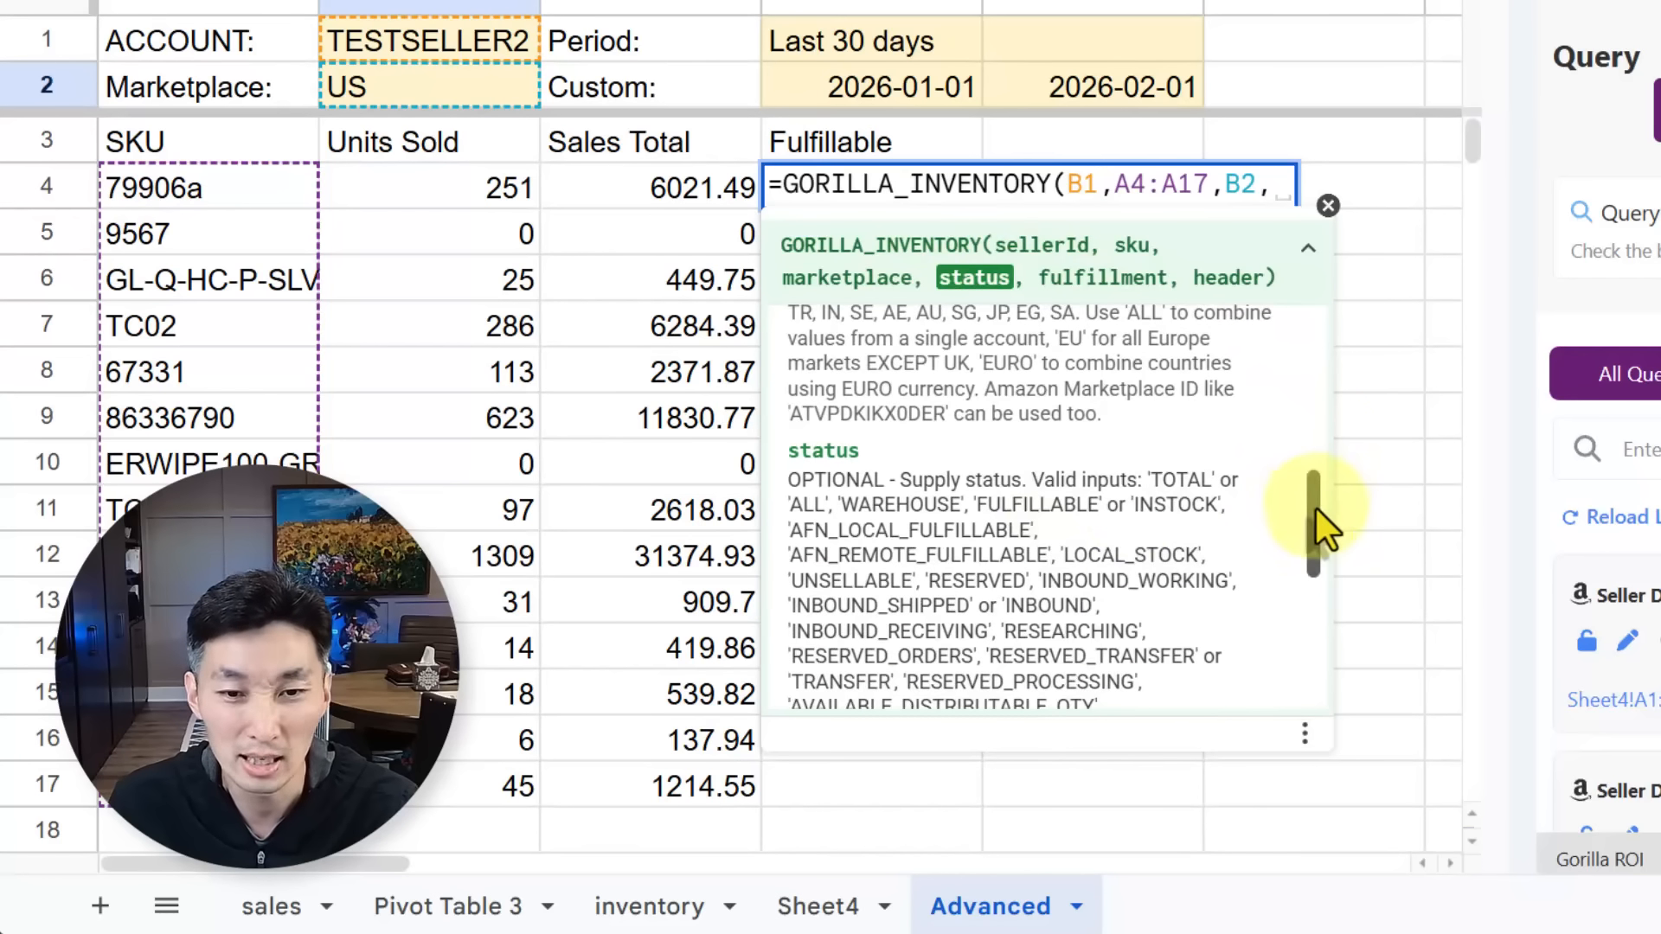
pyautogui.click(855, 144)
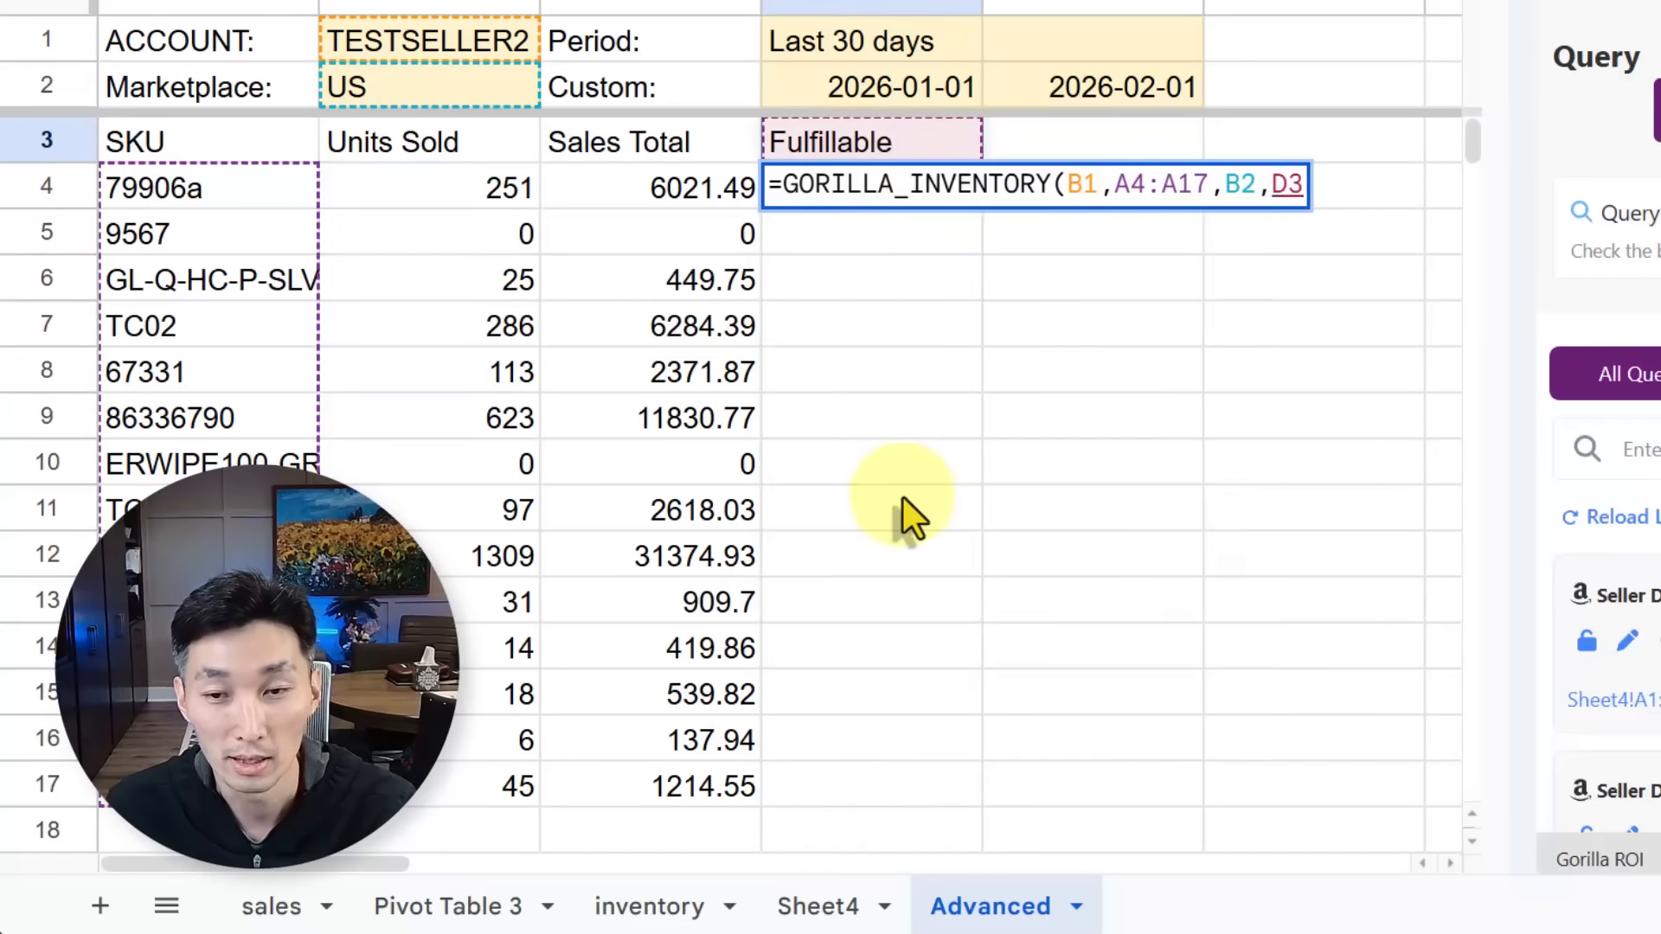
pyautogui.write(',')
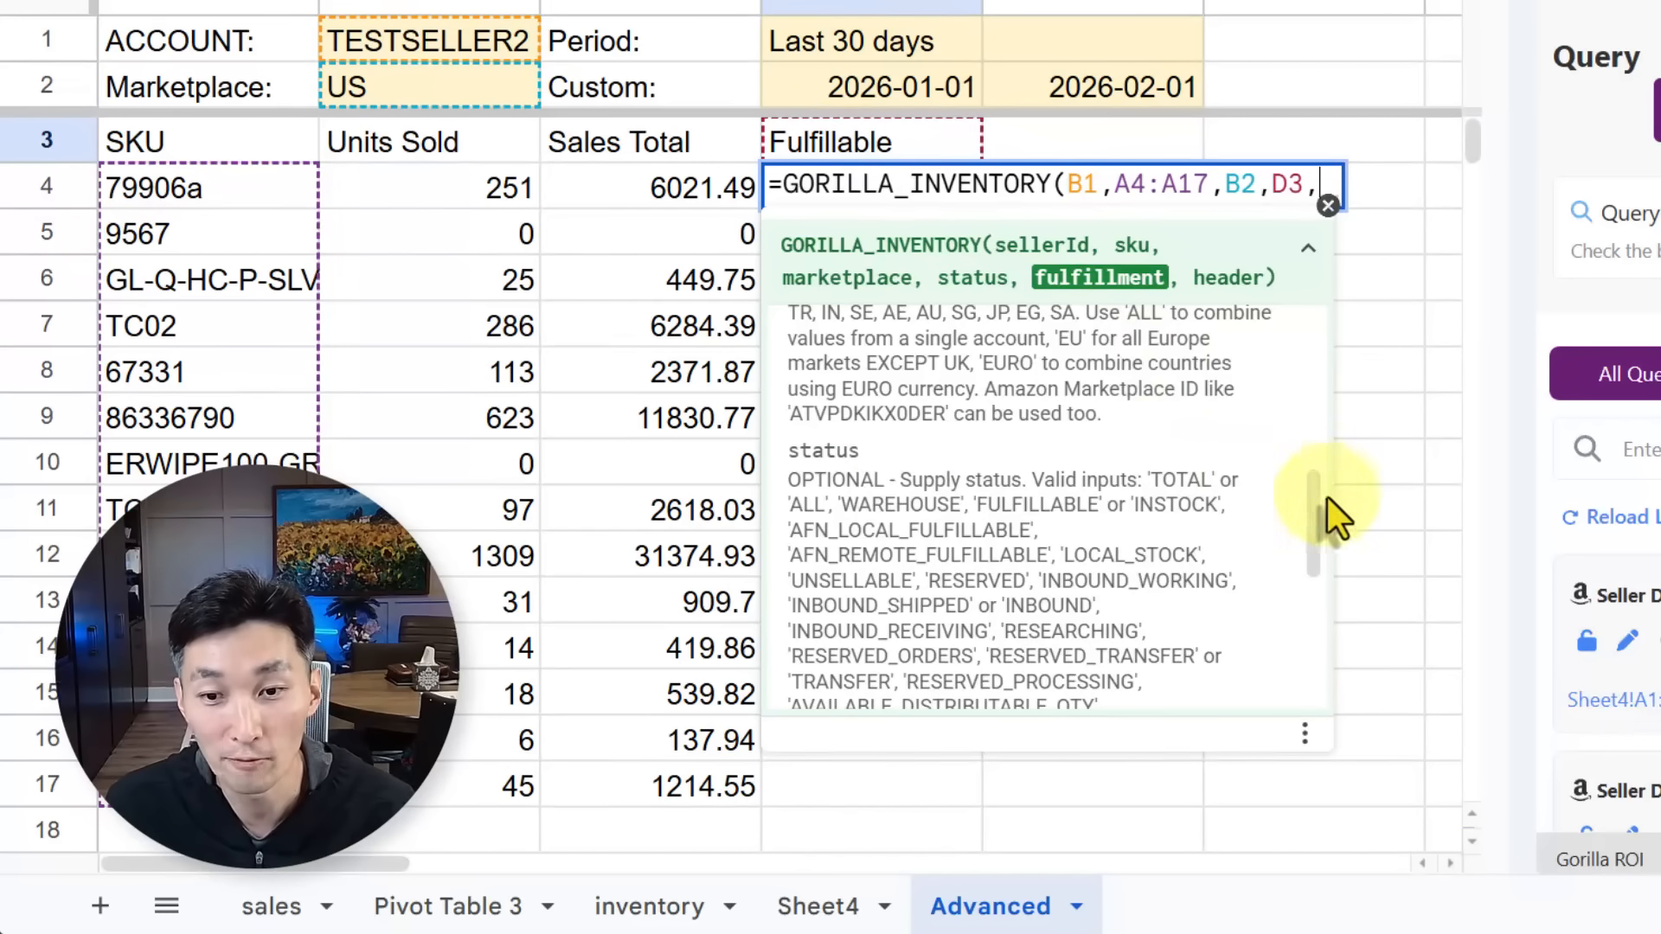
pyautogui.moveTo(1315, 510); pyautogui.dragTo(1317, 616)
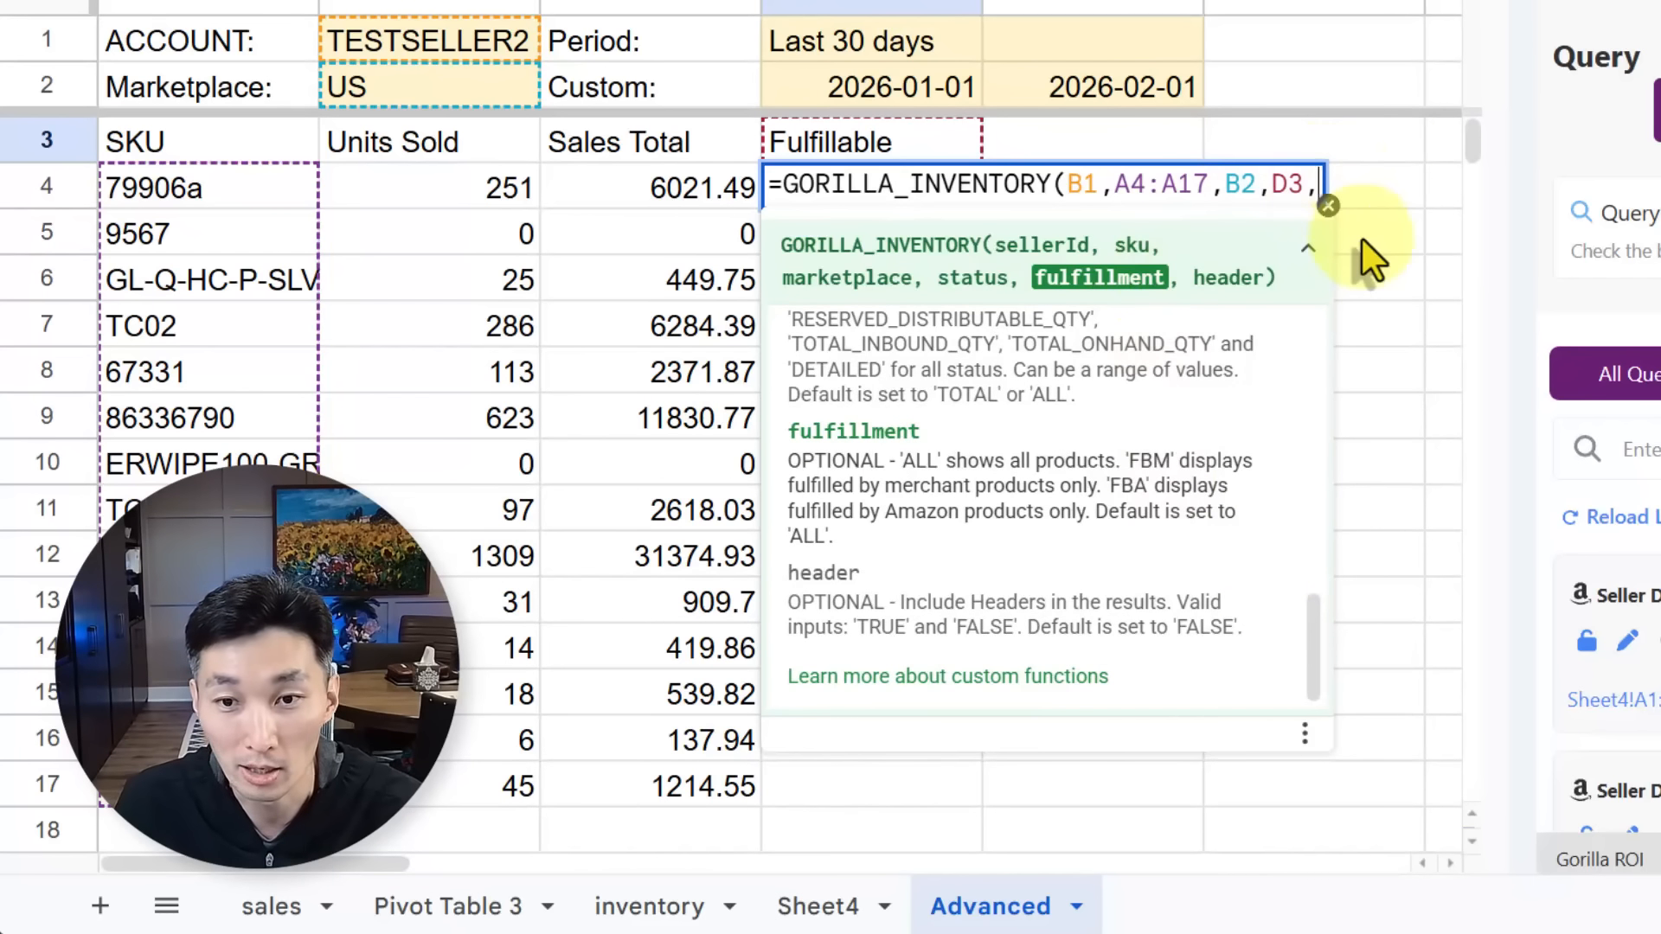
pyautogui.press('BackSpace')
pyautogui.write(')')
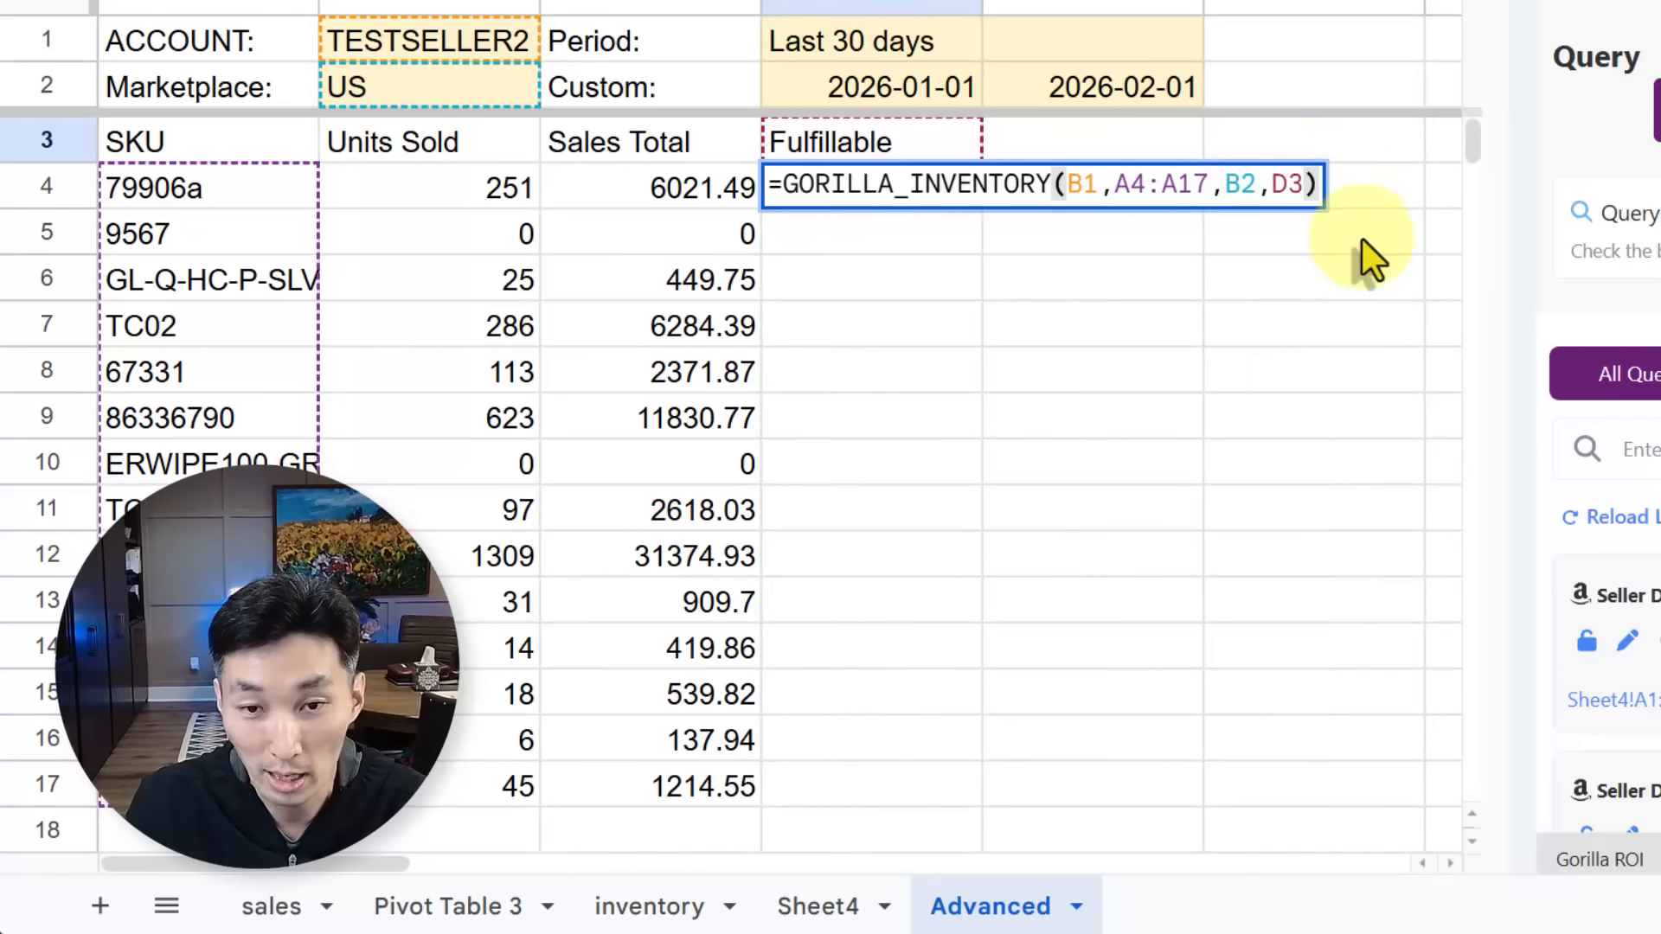
pyautogui.press('Return')
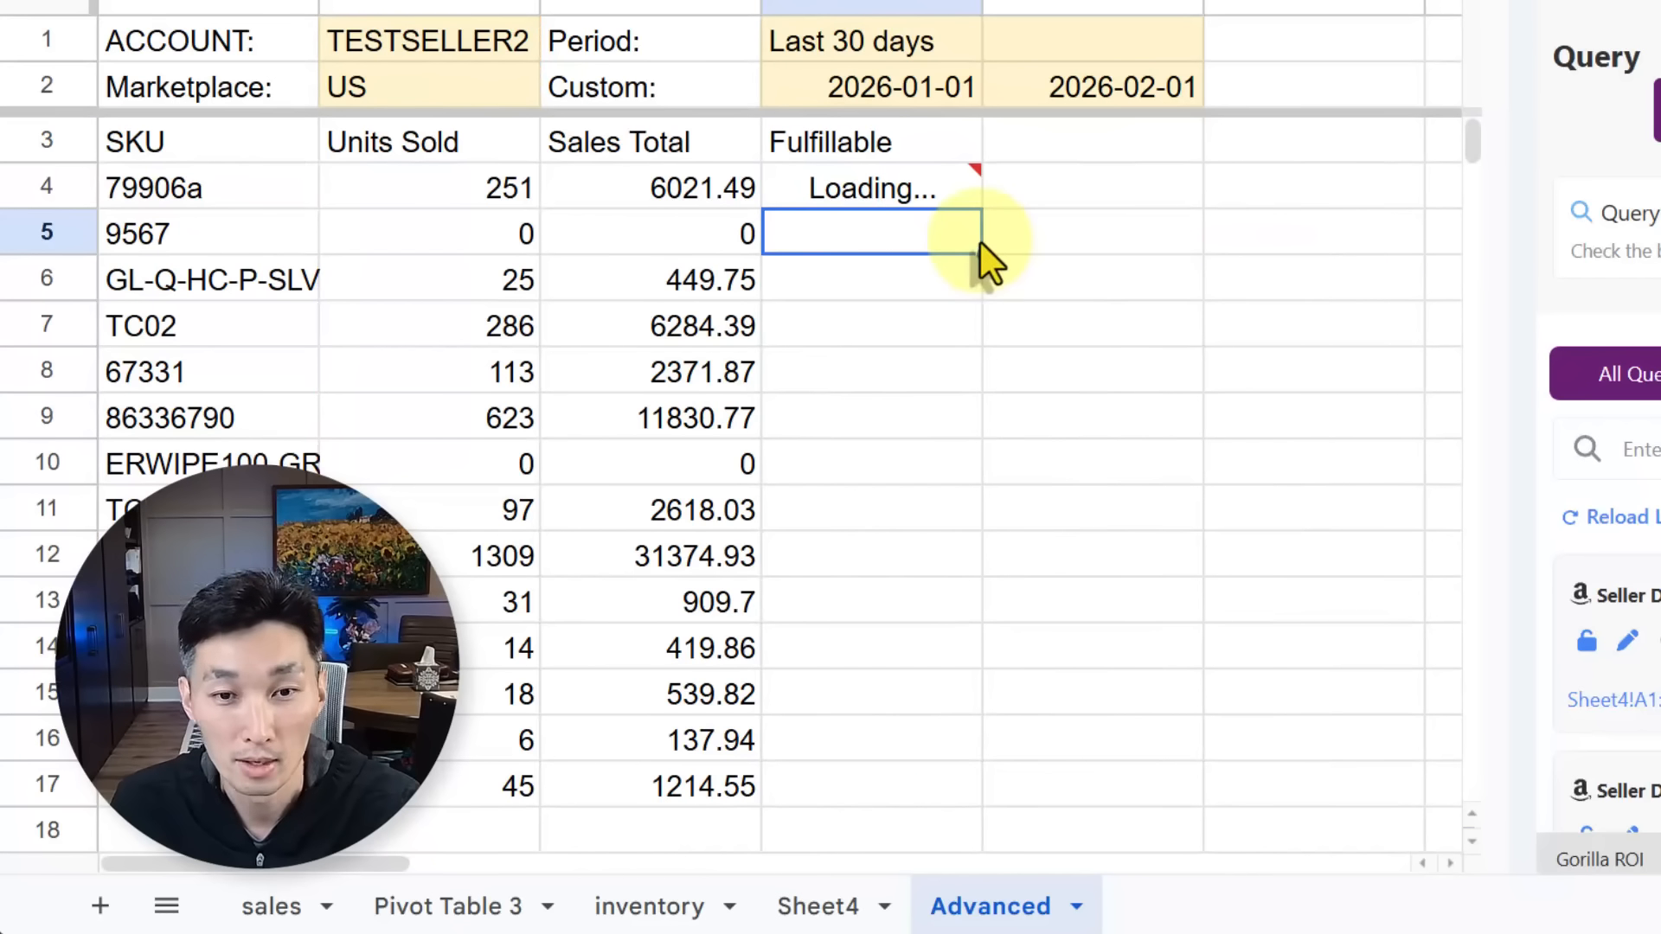
# Review the Fulfillable results against the SKU list and sales figures, and check the report's period cell D1.
pyautogui.click(1062, 189)
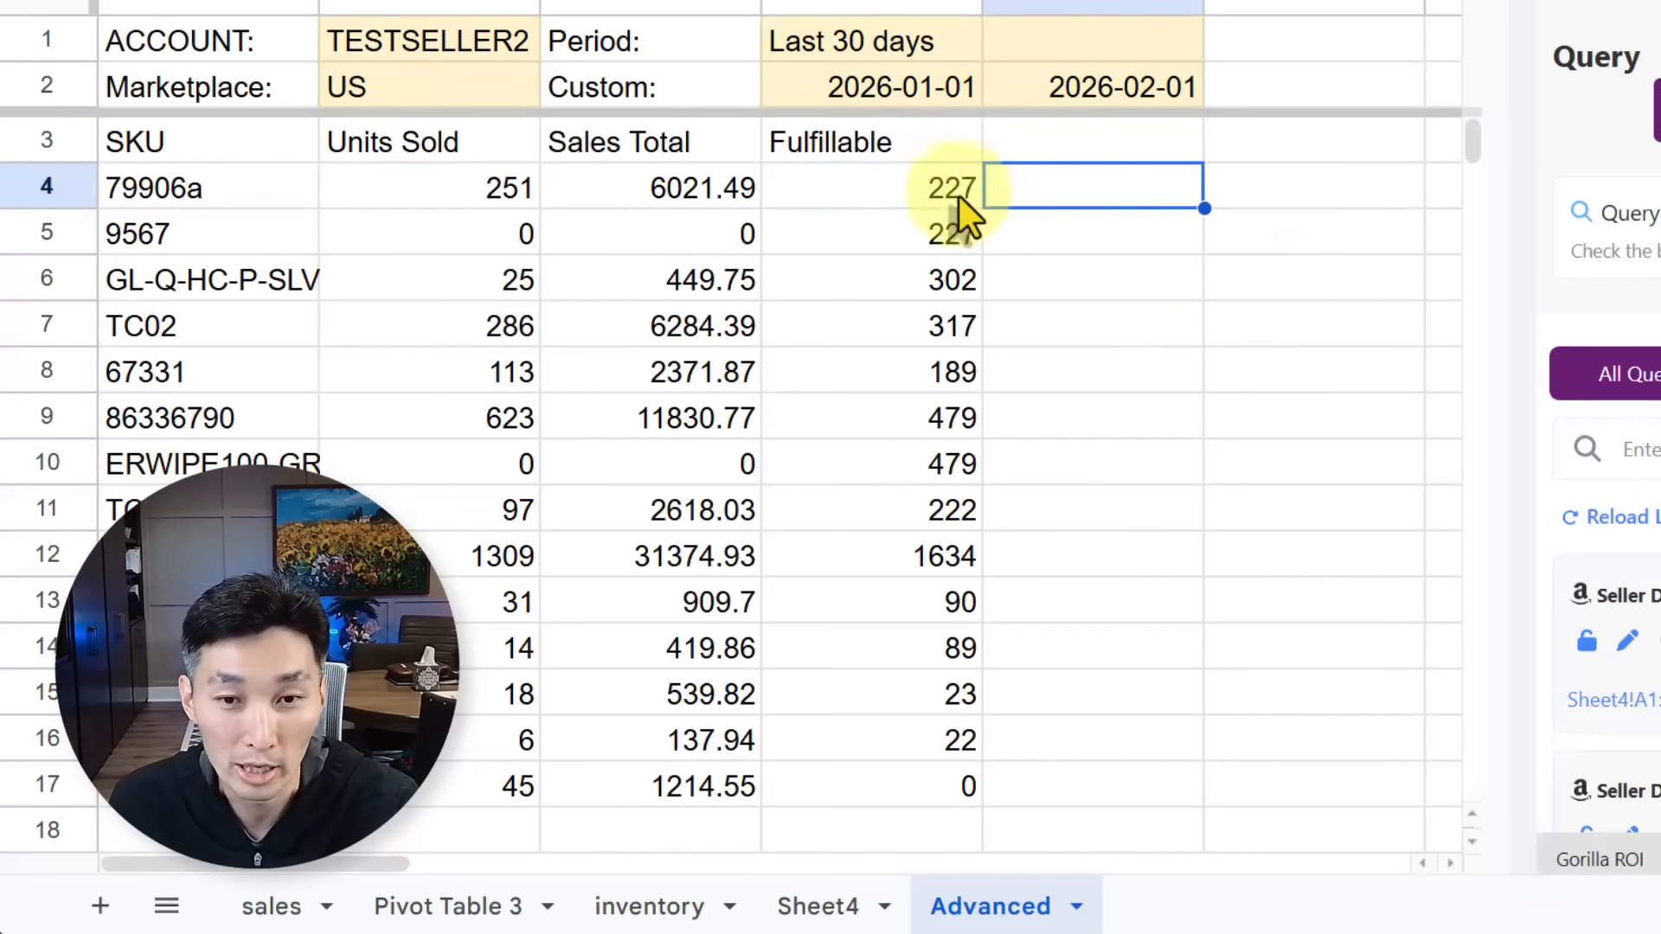
pyautogui.click(959, 195)
pyautogui.click(922, 246)
pyautogui.moveTo(273, 194); pyautogui.dragTo(216, 786)
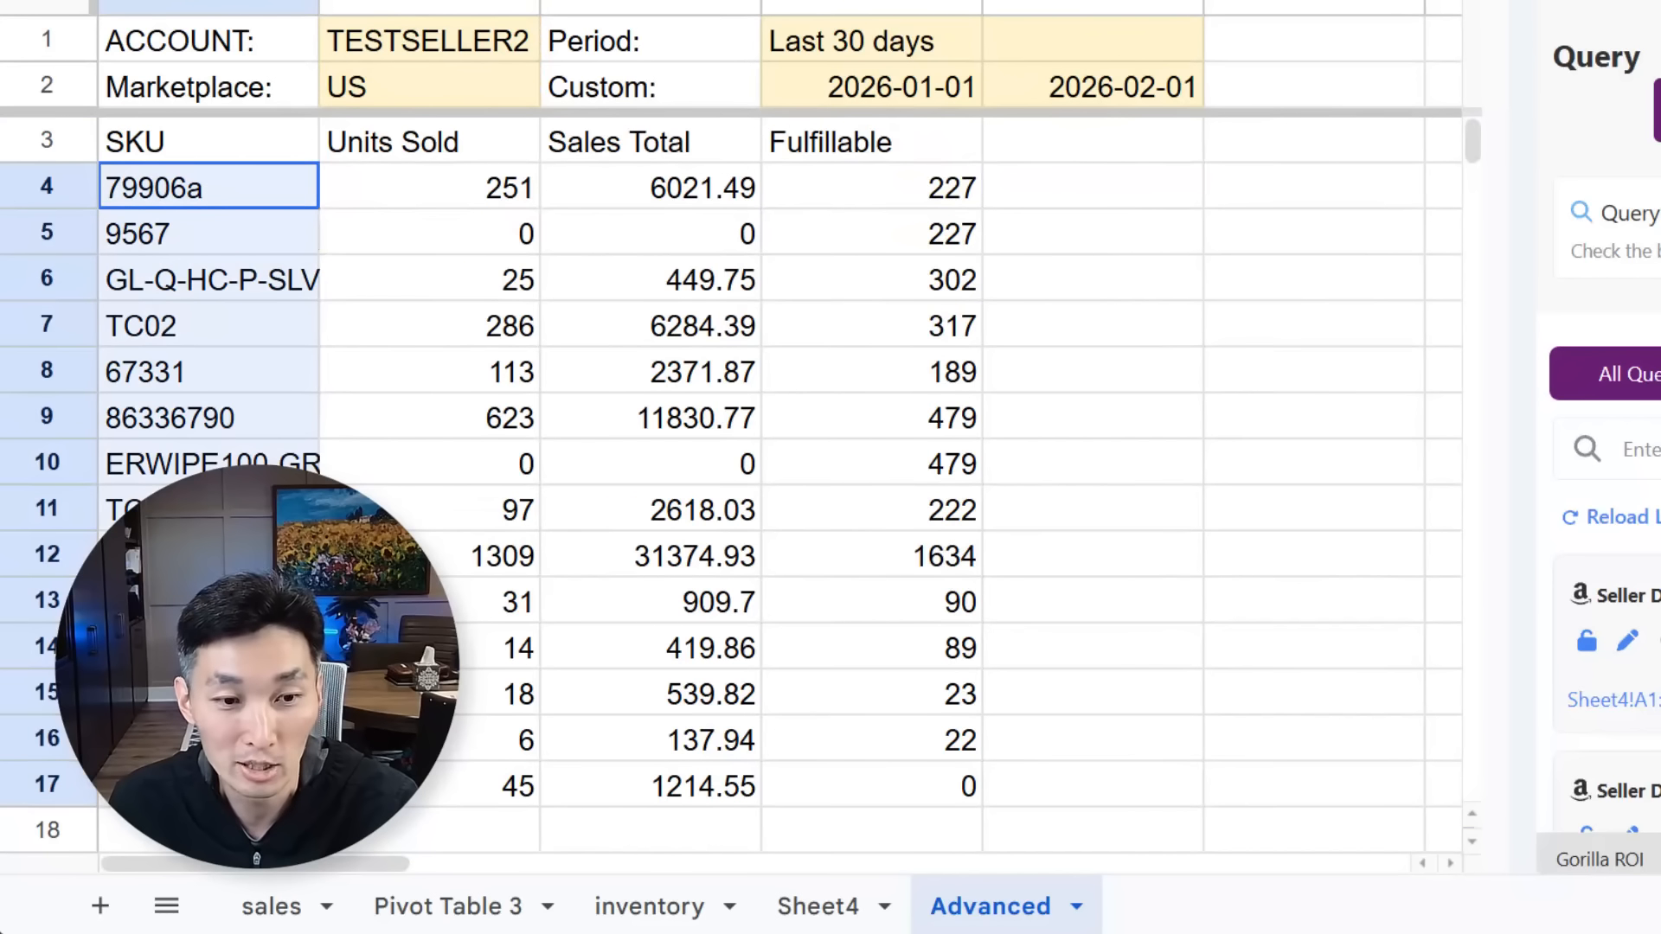
pyautogui.click(657, 243)
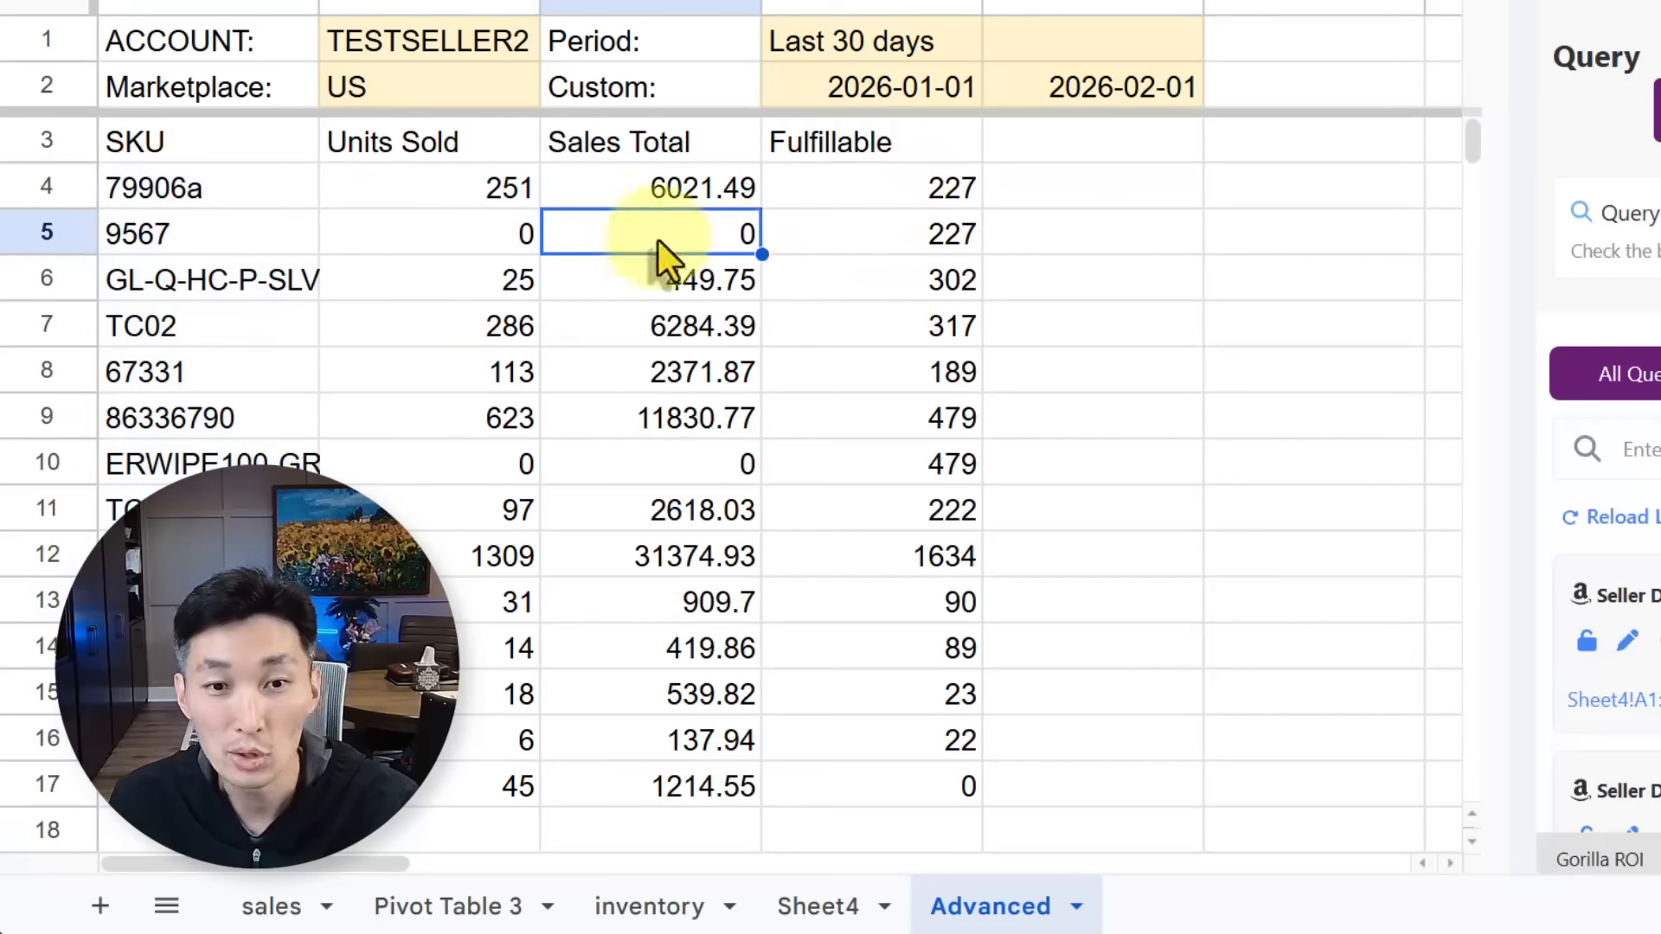
pyautogui.click(978, 191)
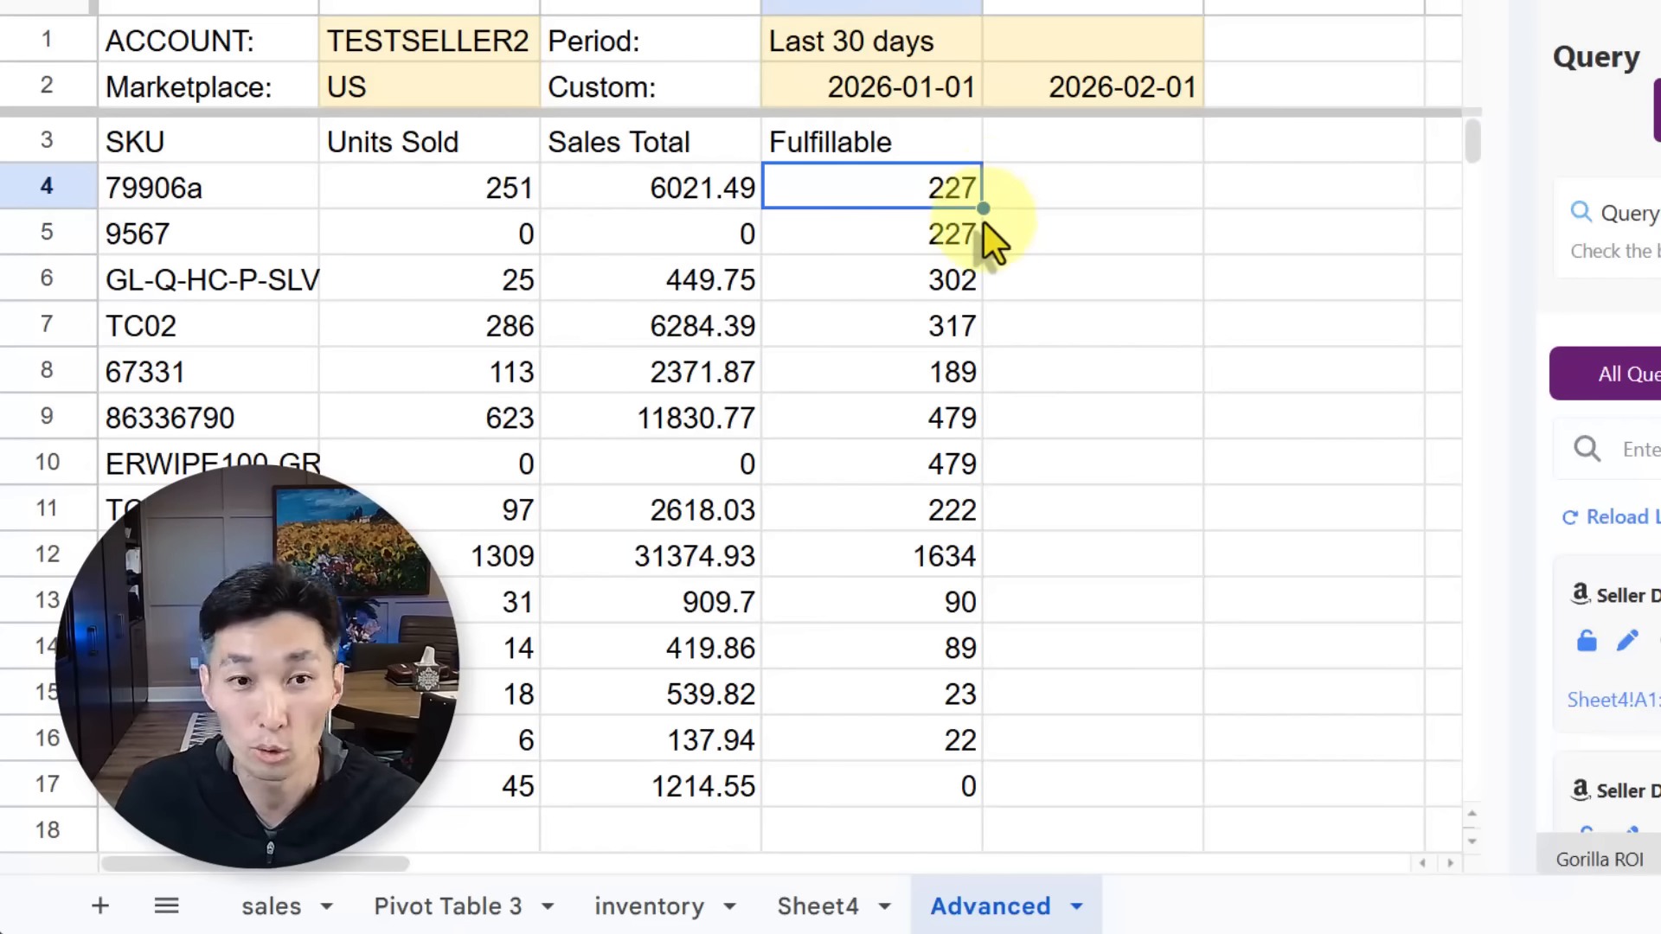
pyautogui.click(834, 54)
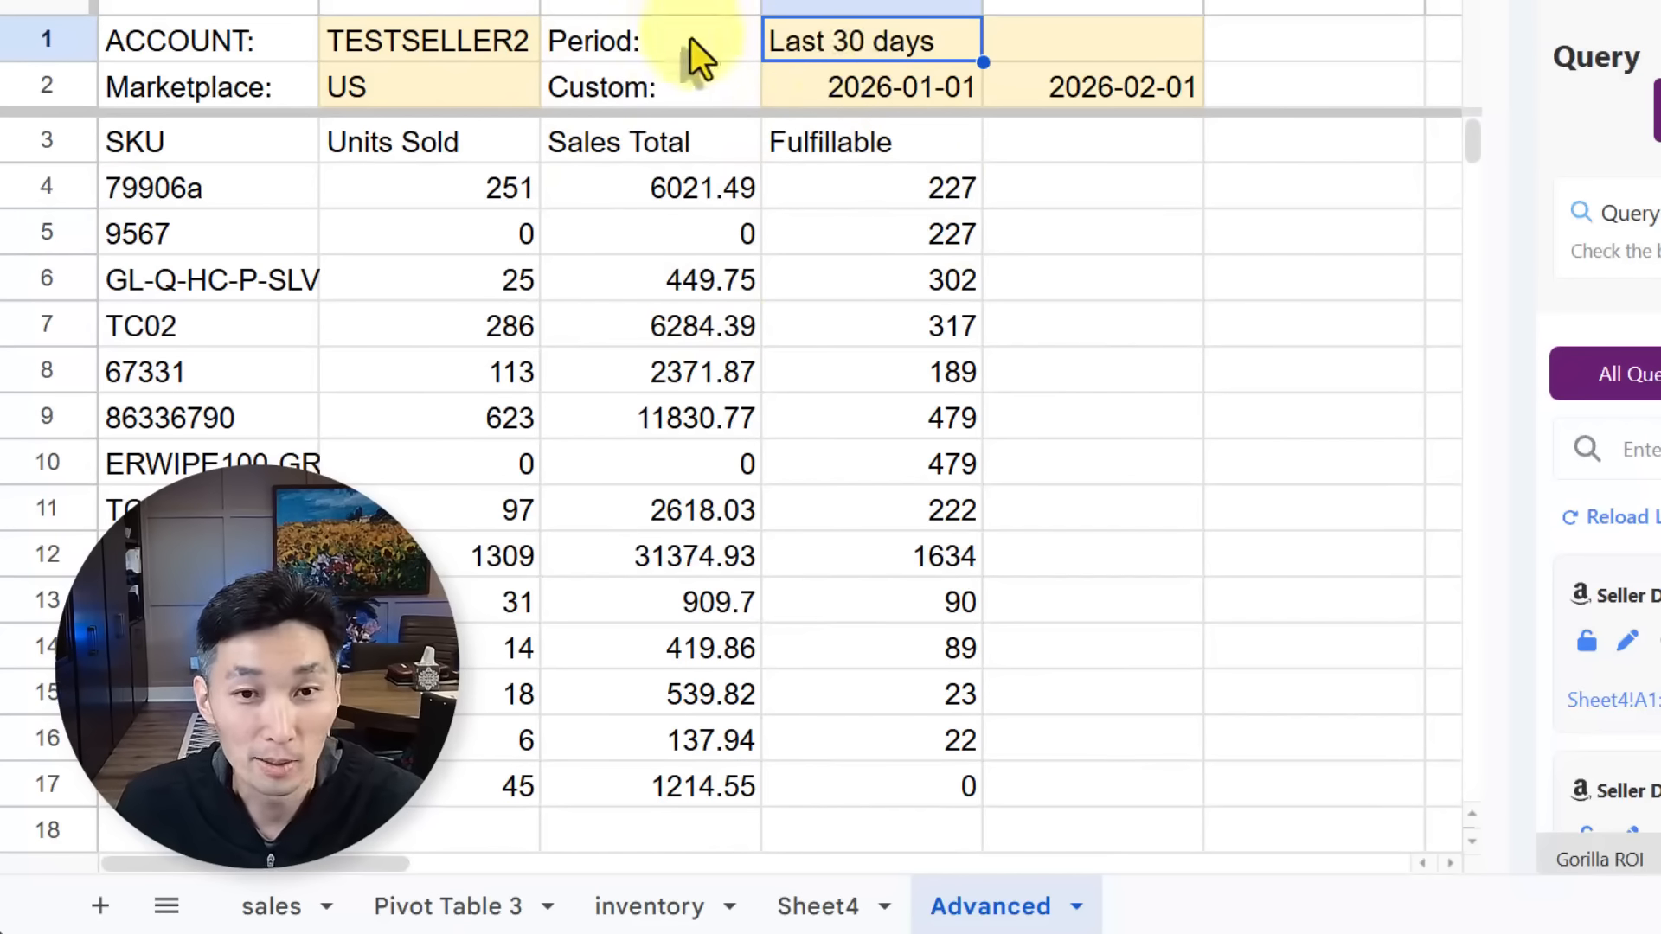
pyautogui.write('LA')
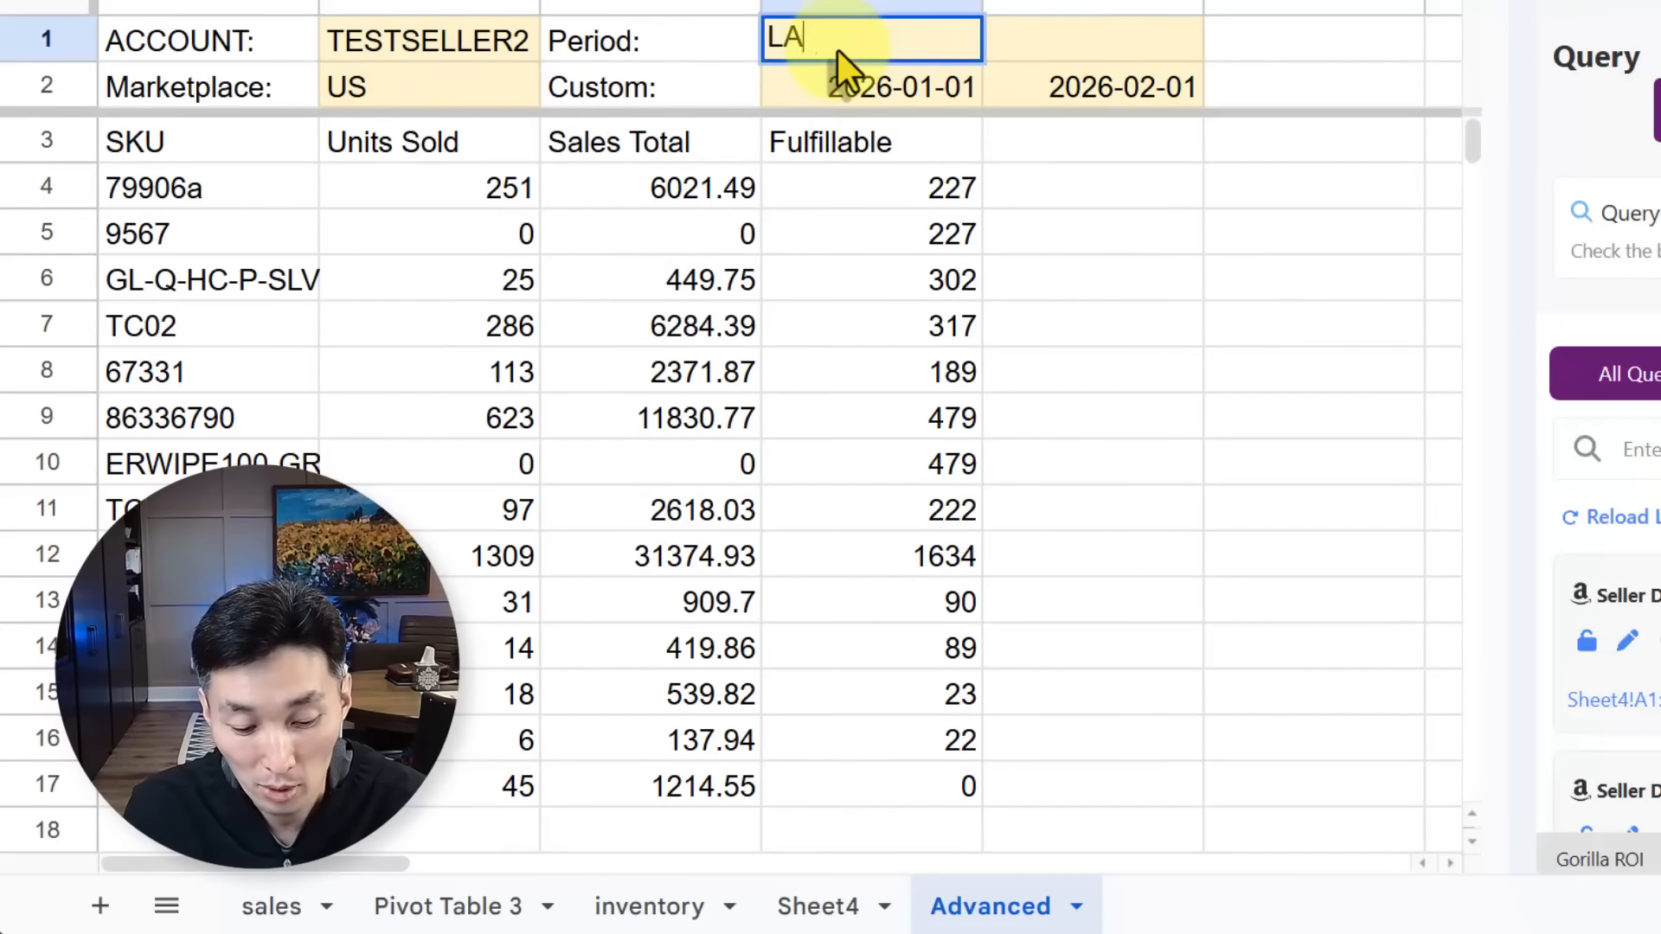
pyautogui.write('ST 60 days')
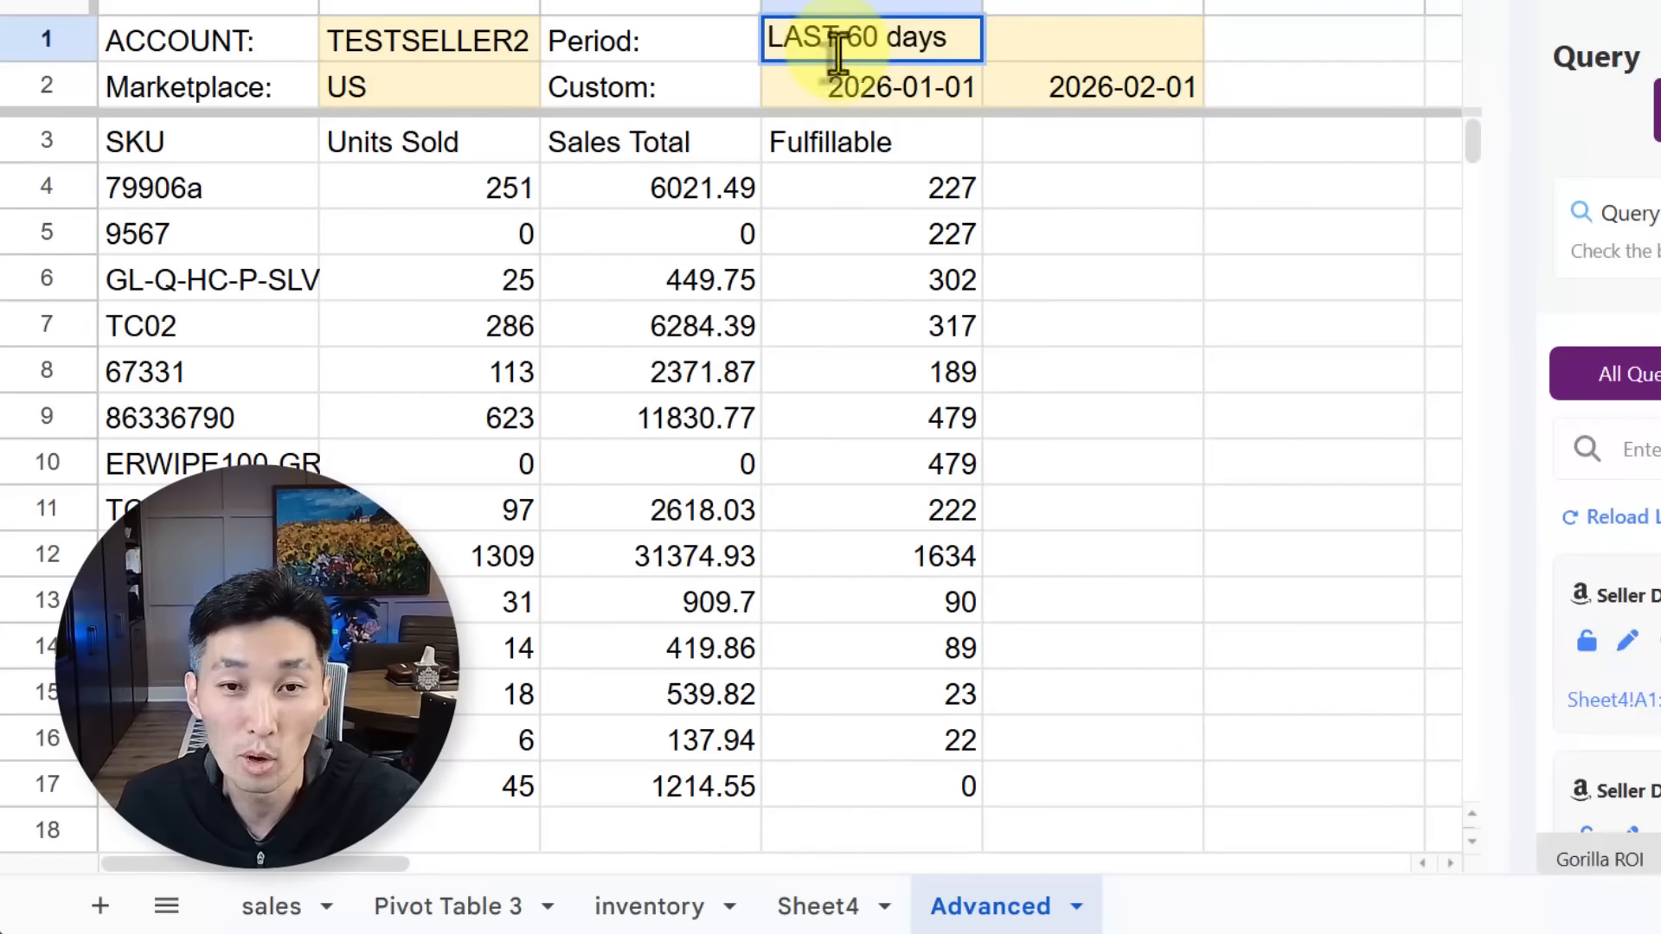
pyautogui.press('Escape')
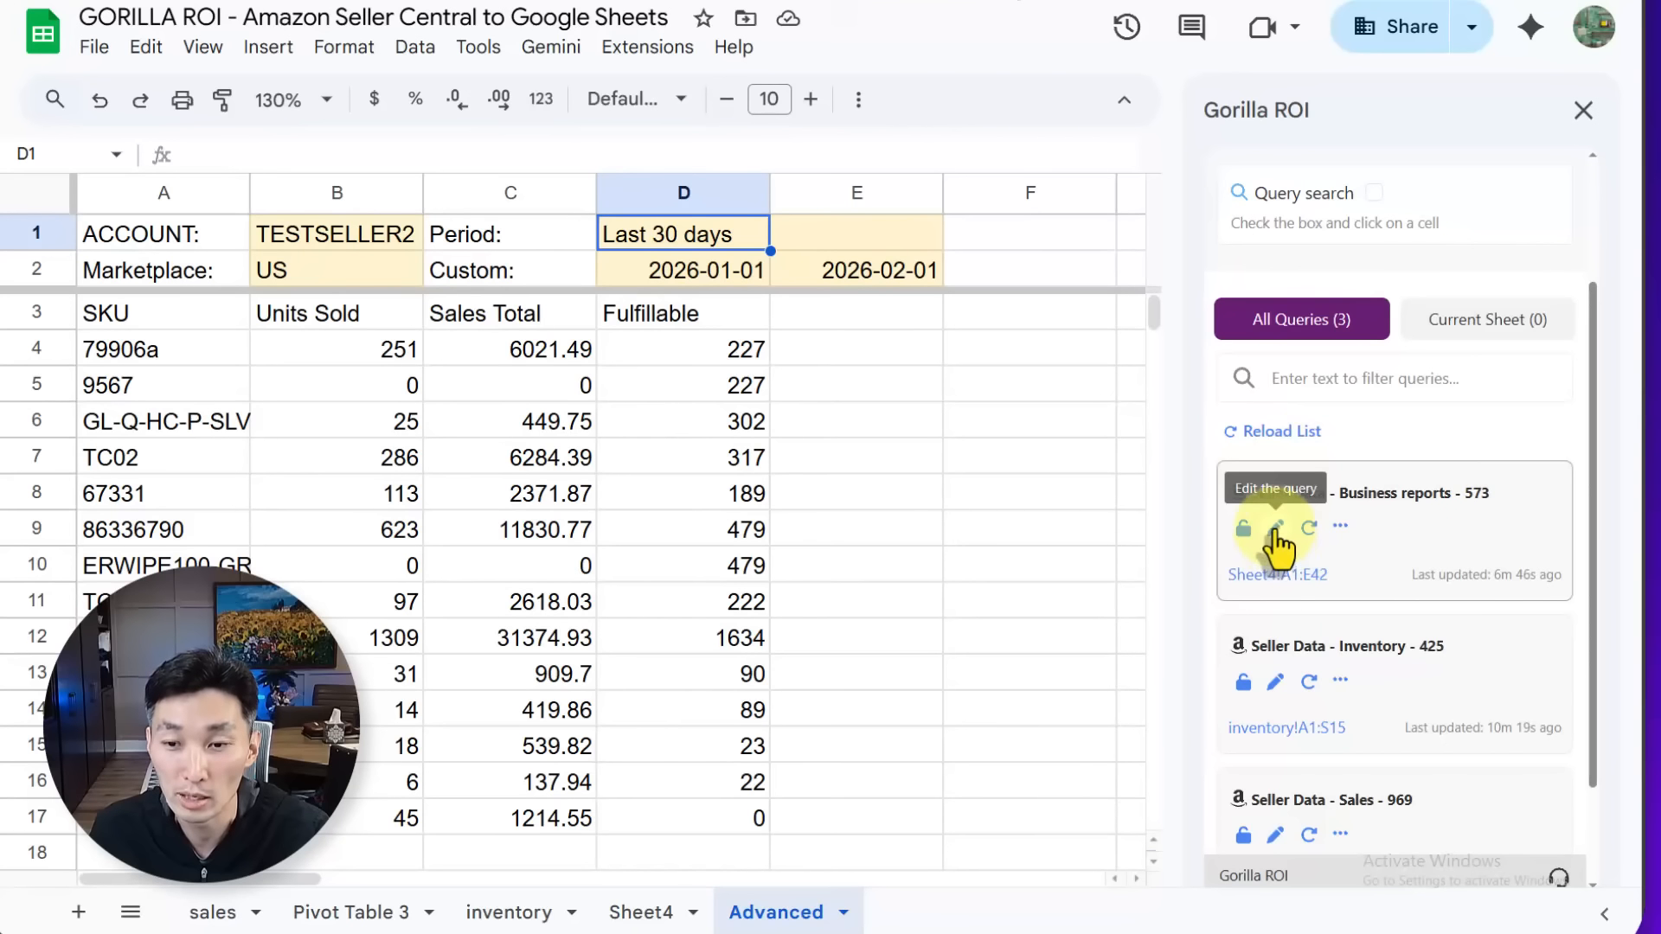
# Open the Business reports query for modification and show its period settings.
pyautogui.click(1275, 529)
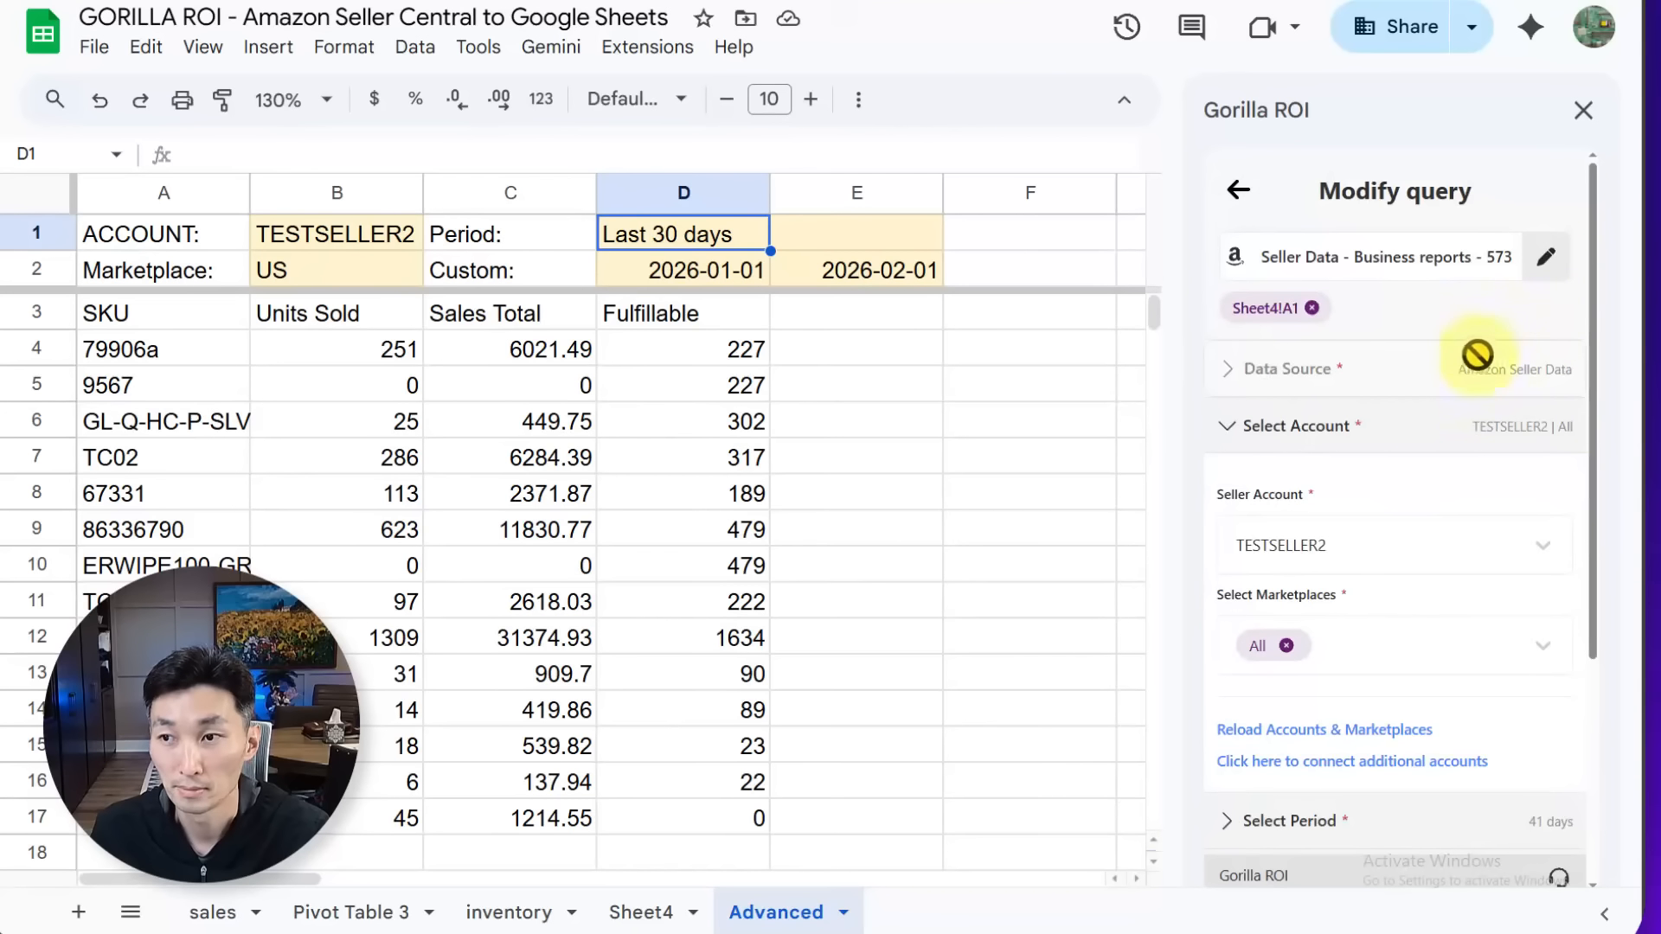
pyautogui.scroll(-4, 1388, 380)
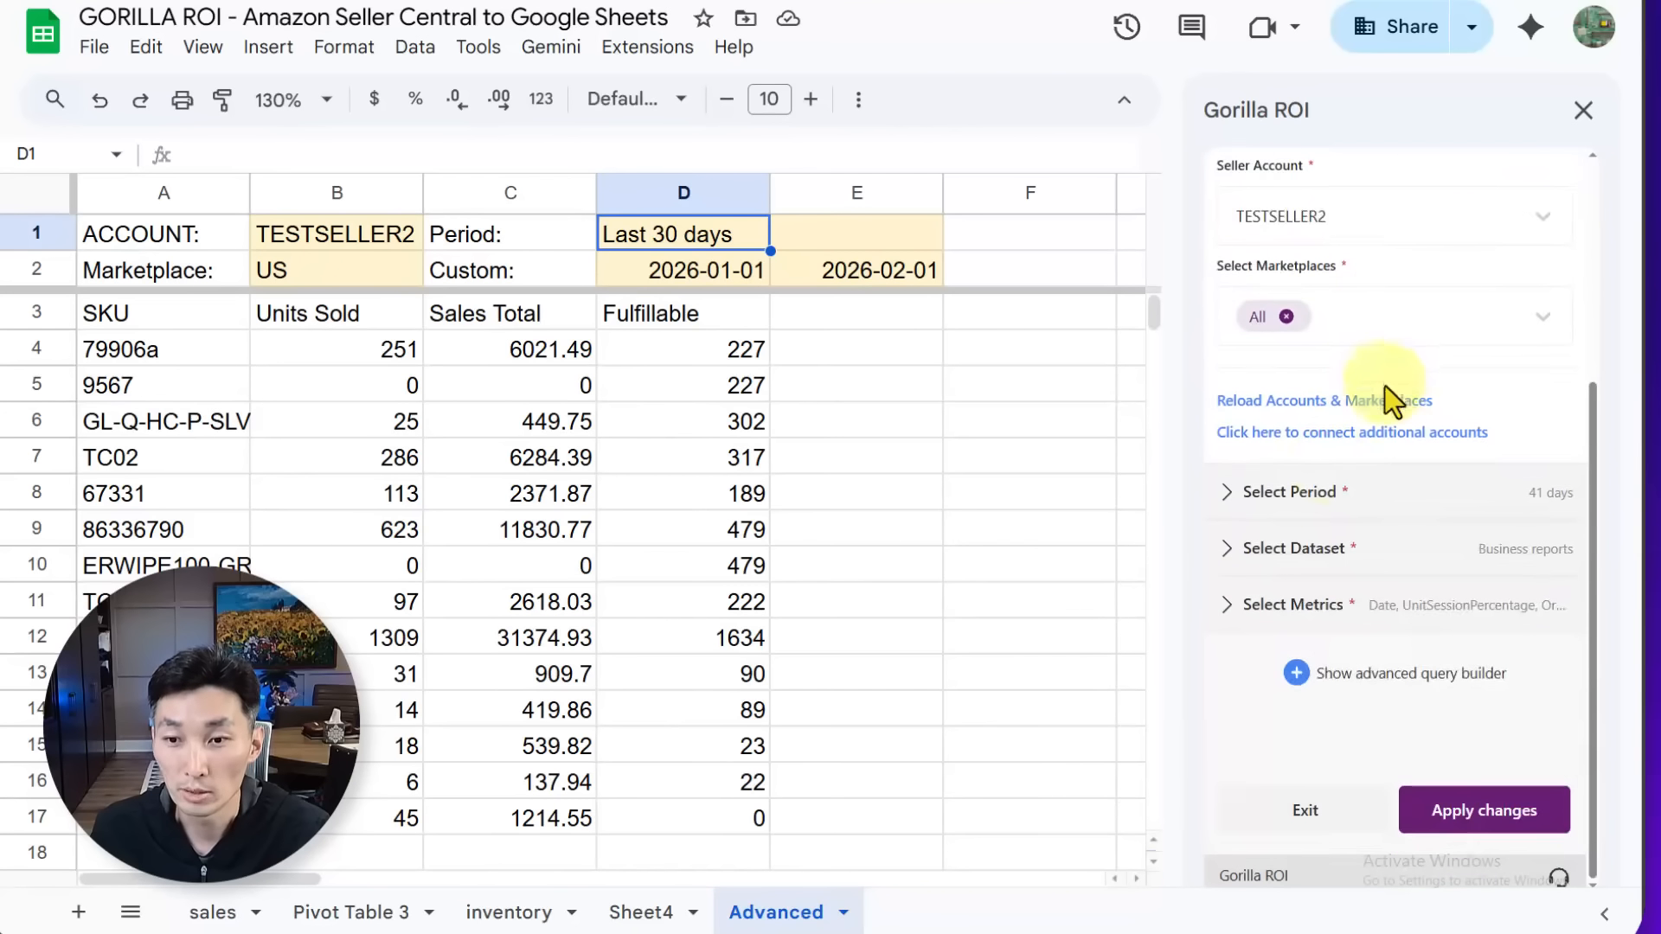
pyautogui.click(1267, 495)
pyautogui.scroll(-2, 1319, 467)
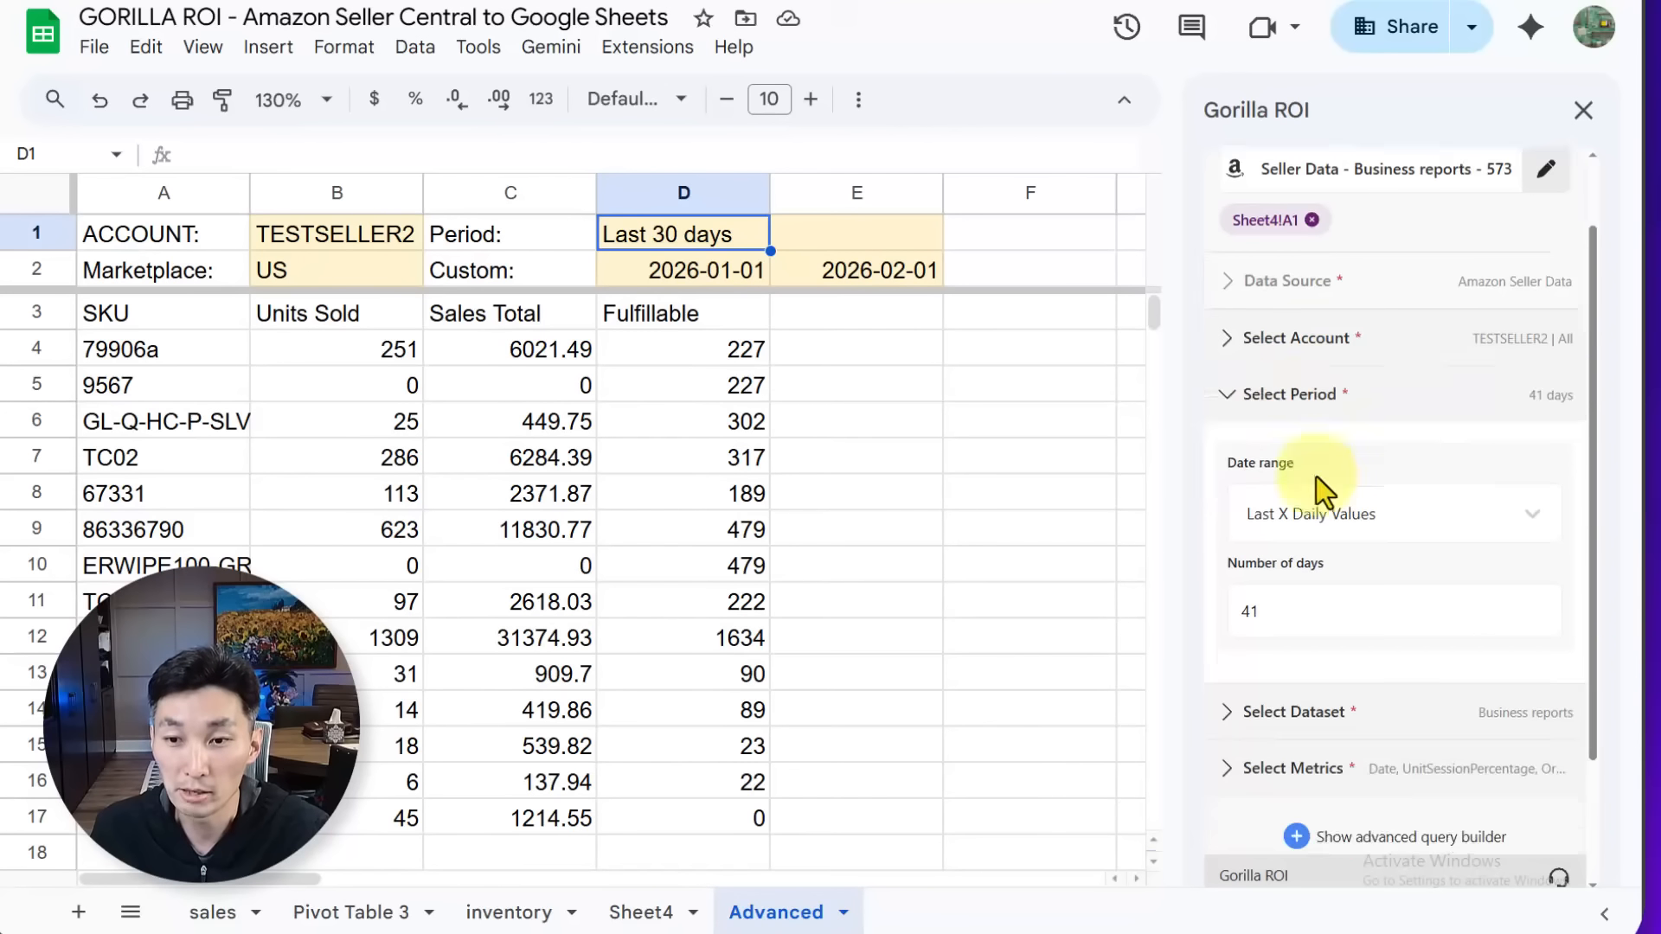
# Look through the date range presets available for the Business reports query, then return to the query list without choosing one.
pyautogui.click(1286, 523)
pyautogui.moveTo(1286, 526); pyautogui.dragTo(1193, 544)
pyautogui.click(1316, 425)
pyautogui.scroll(-5, 1332, 623)
pyautogui.scroll(2, 1337, 566)
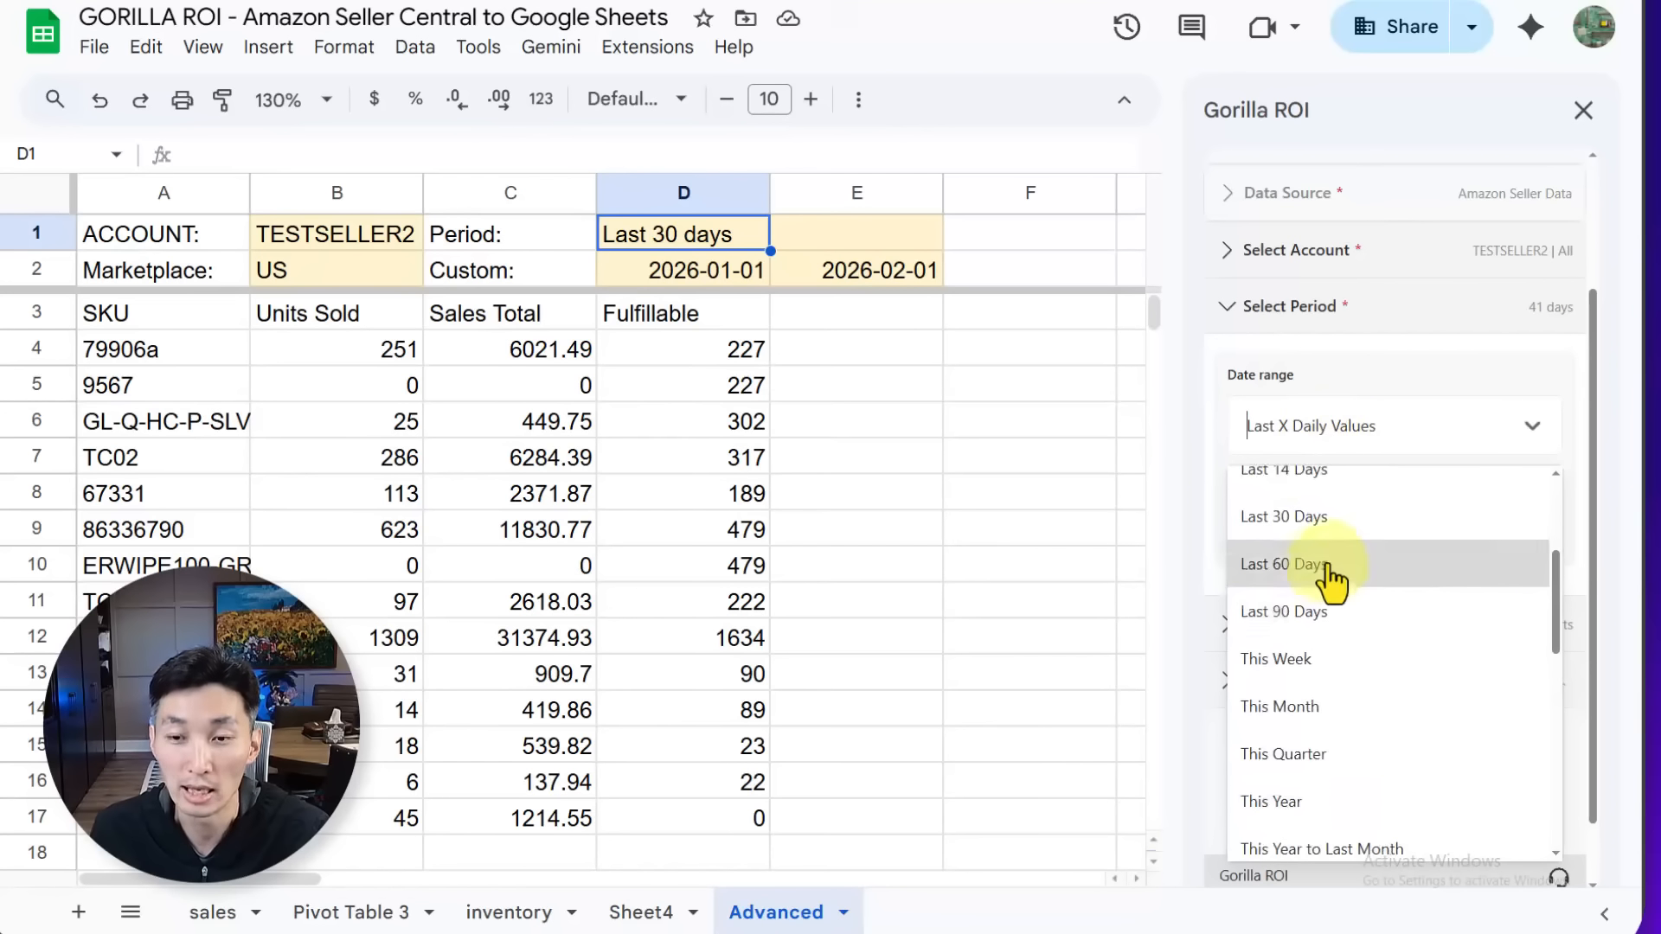
pyautogui.scroll(-4, 1329, 579)
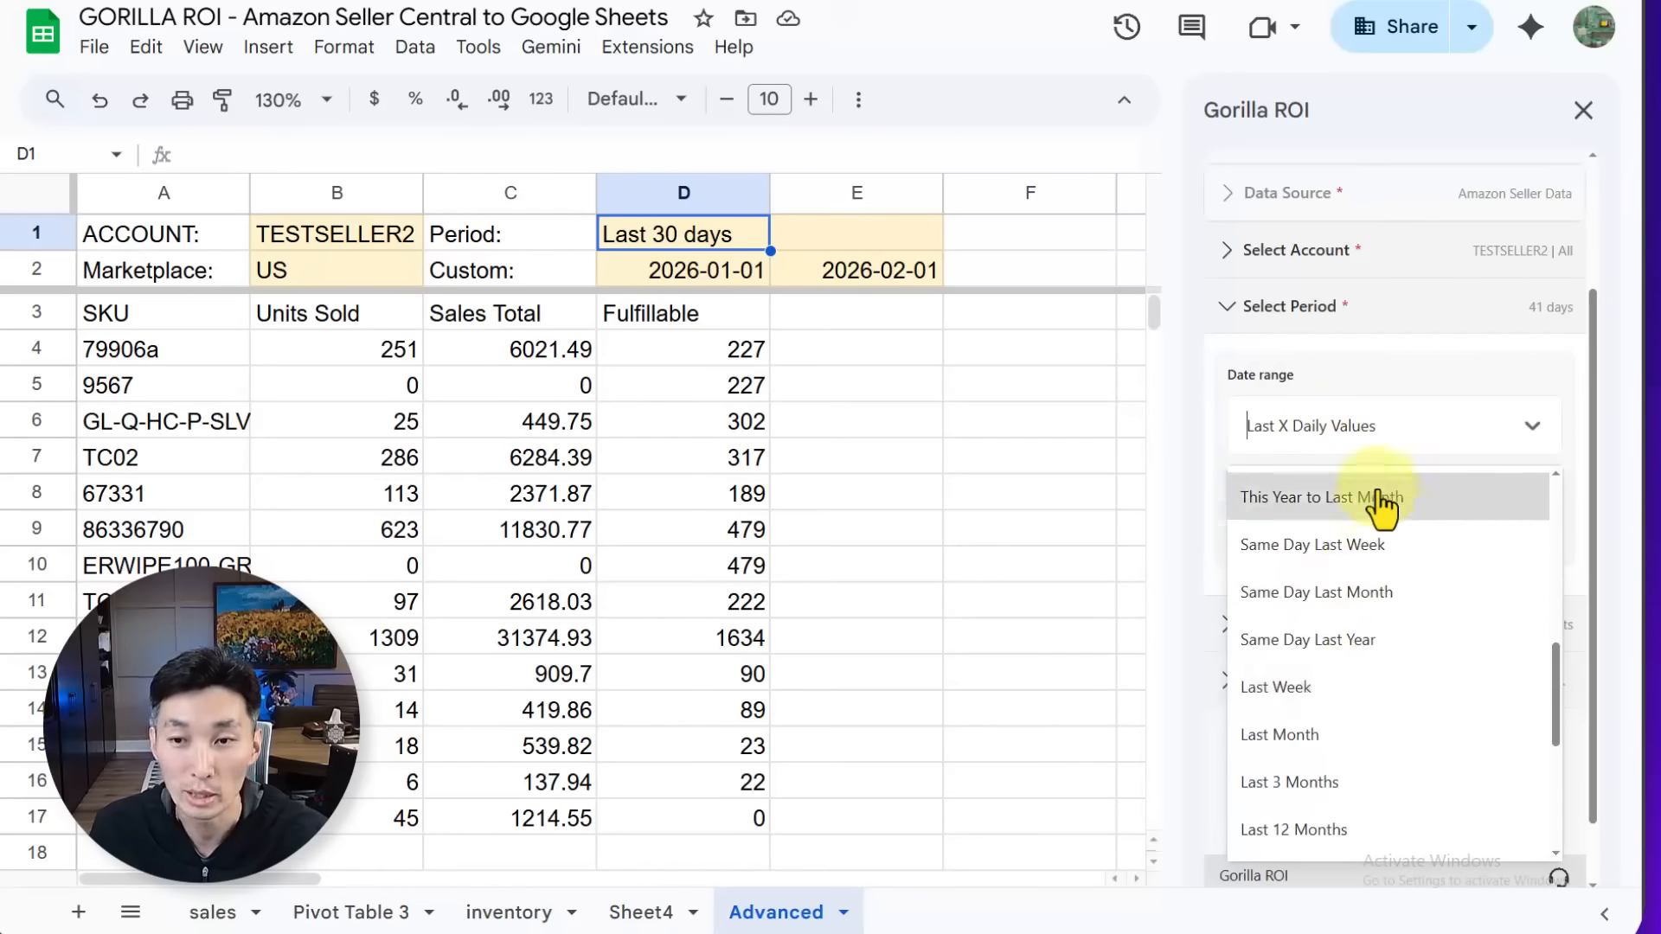
pyautogui.press('Escape')
pyautogui.scroll(2, 1431, 335)
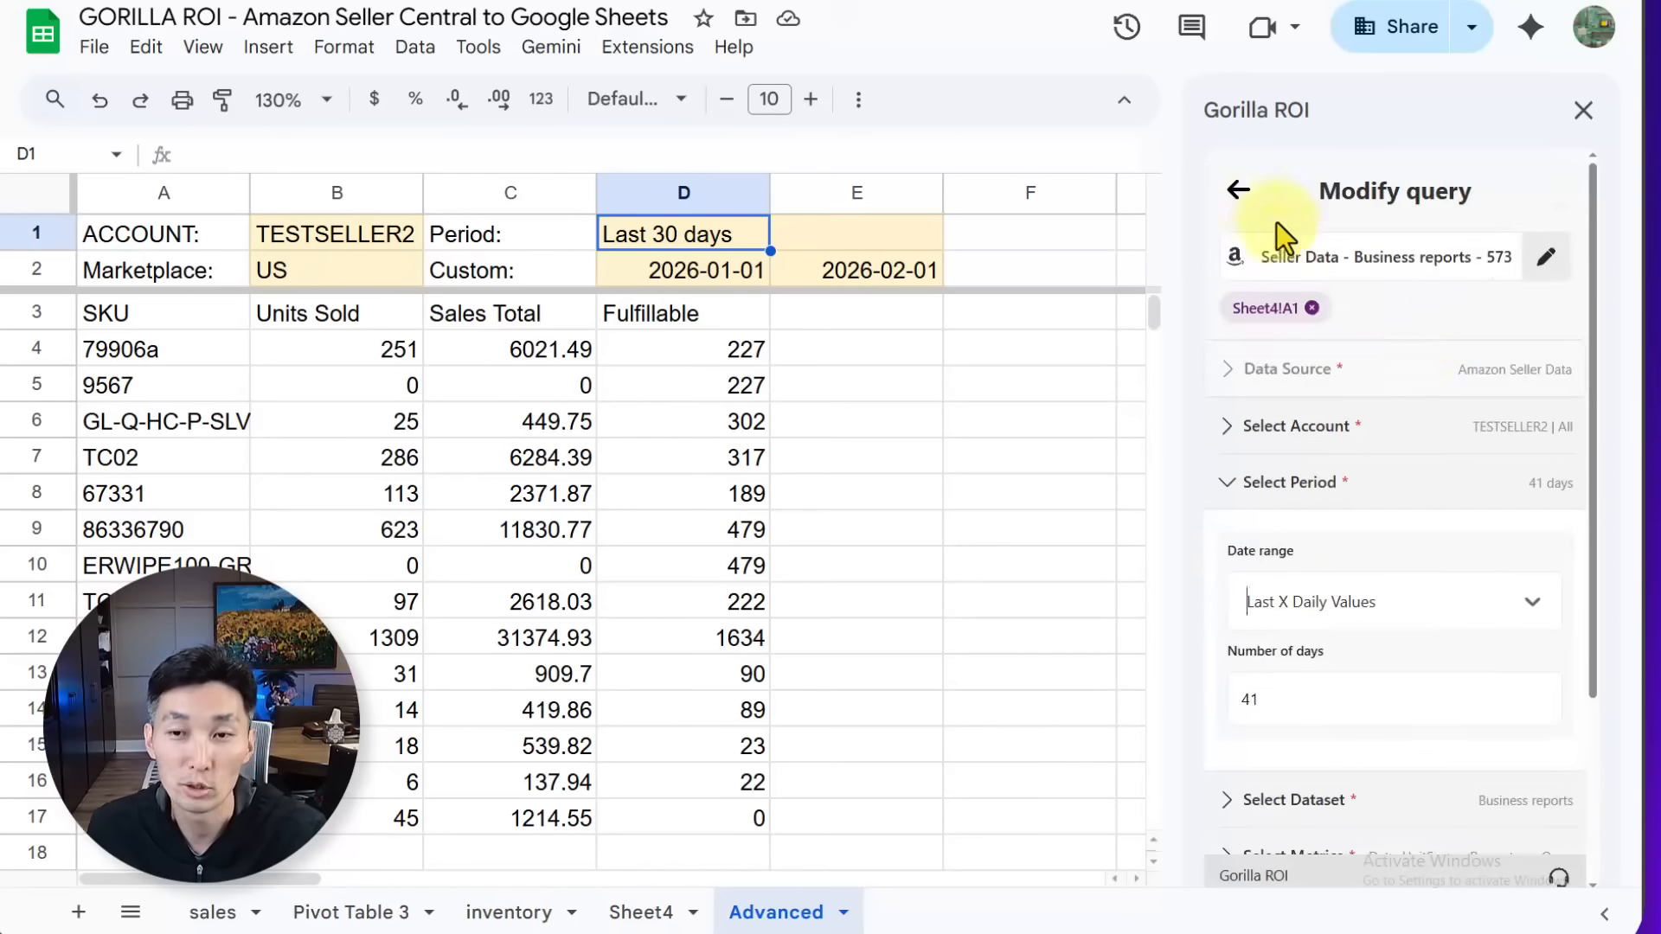
pyautogui.click(1237, 187)
pyautogui.scroll(-4, 1299, 628)
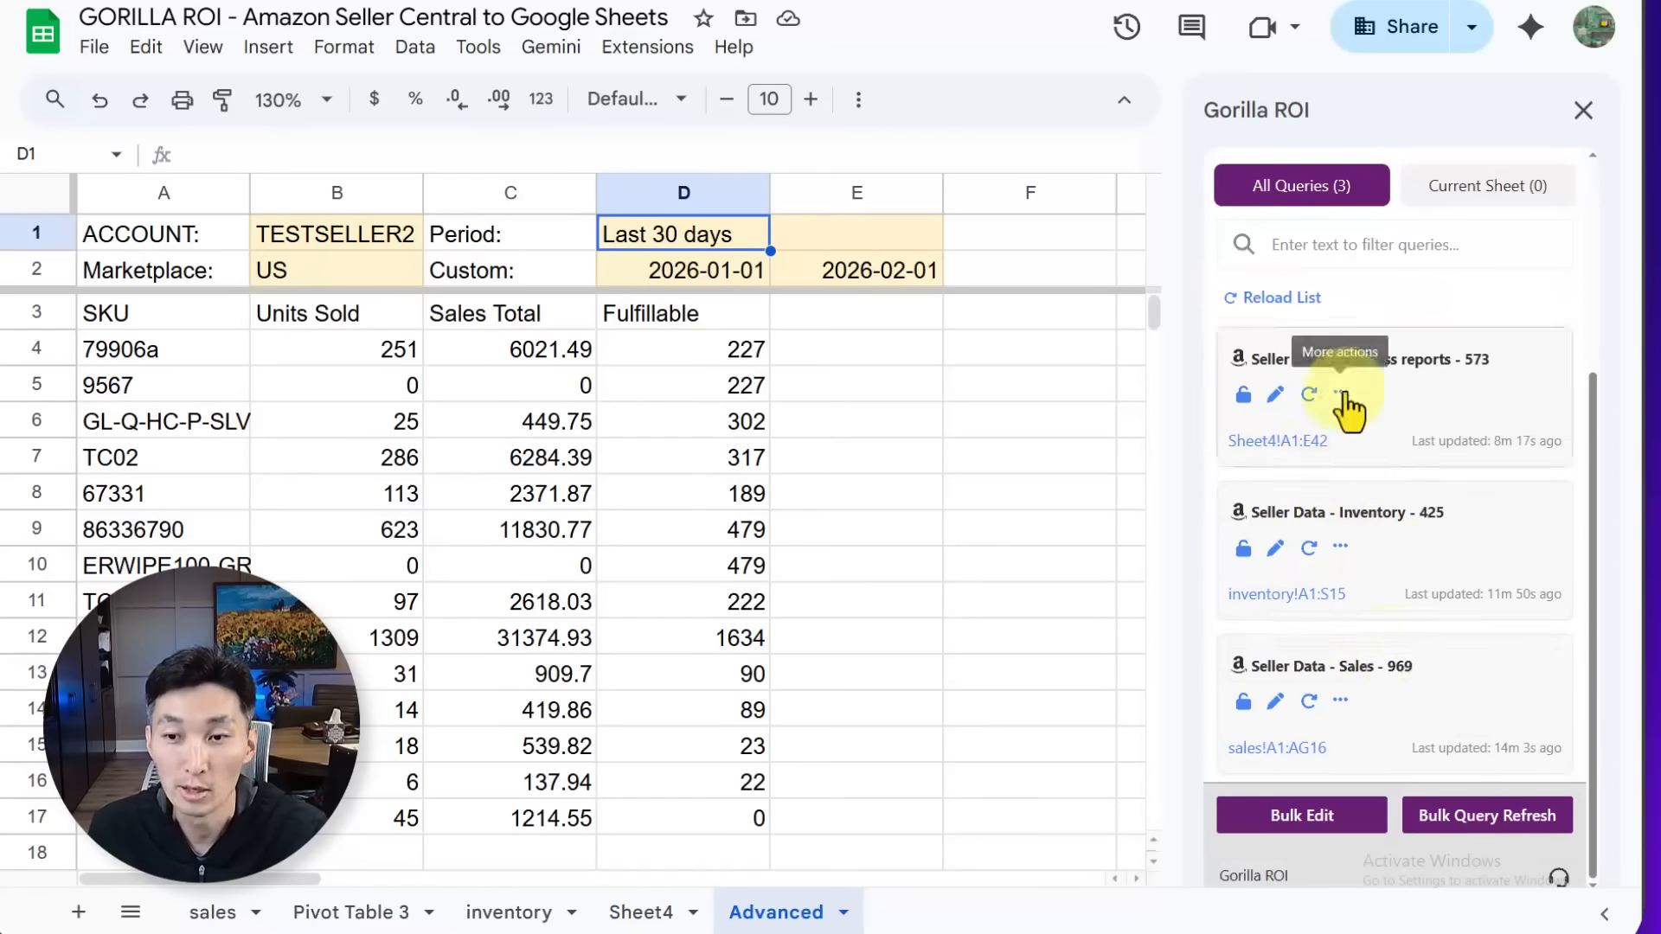
# Set the report period in D1 to LAST 60 DAYS.
pyautogui.click(698, 242)
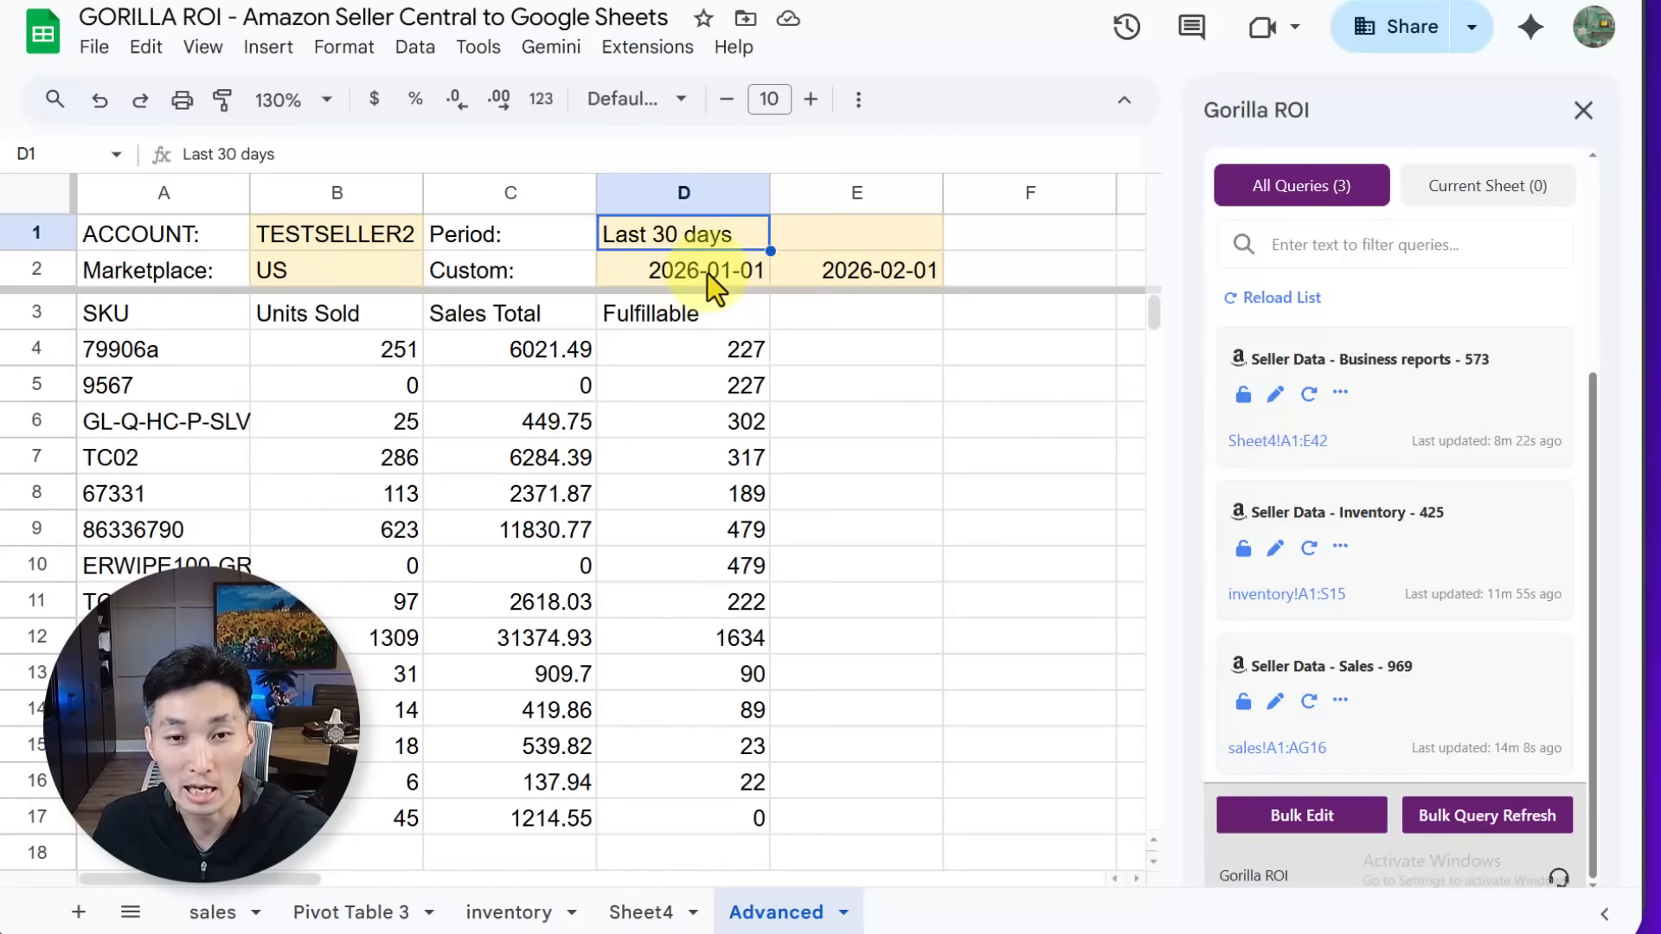
pyautogui.write('LAST ')
pyautogui.write('Z')
pyautogui.press('BackSpace')
pyautogui.write('60 DAYS')
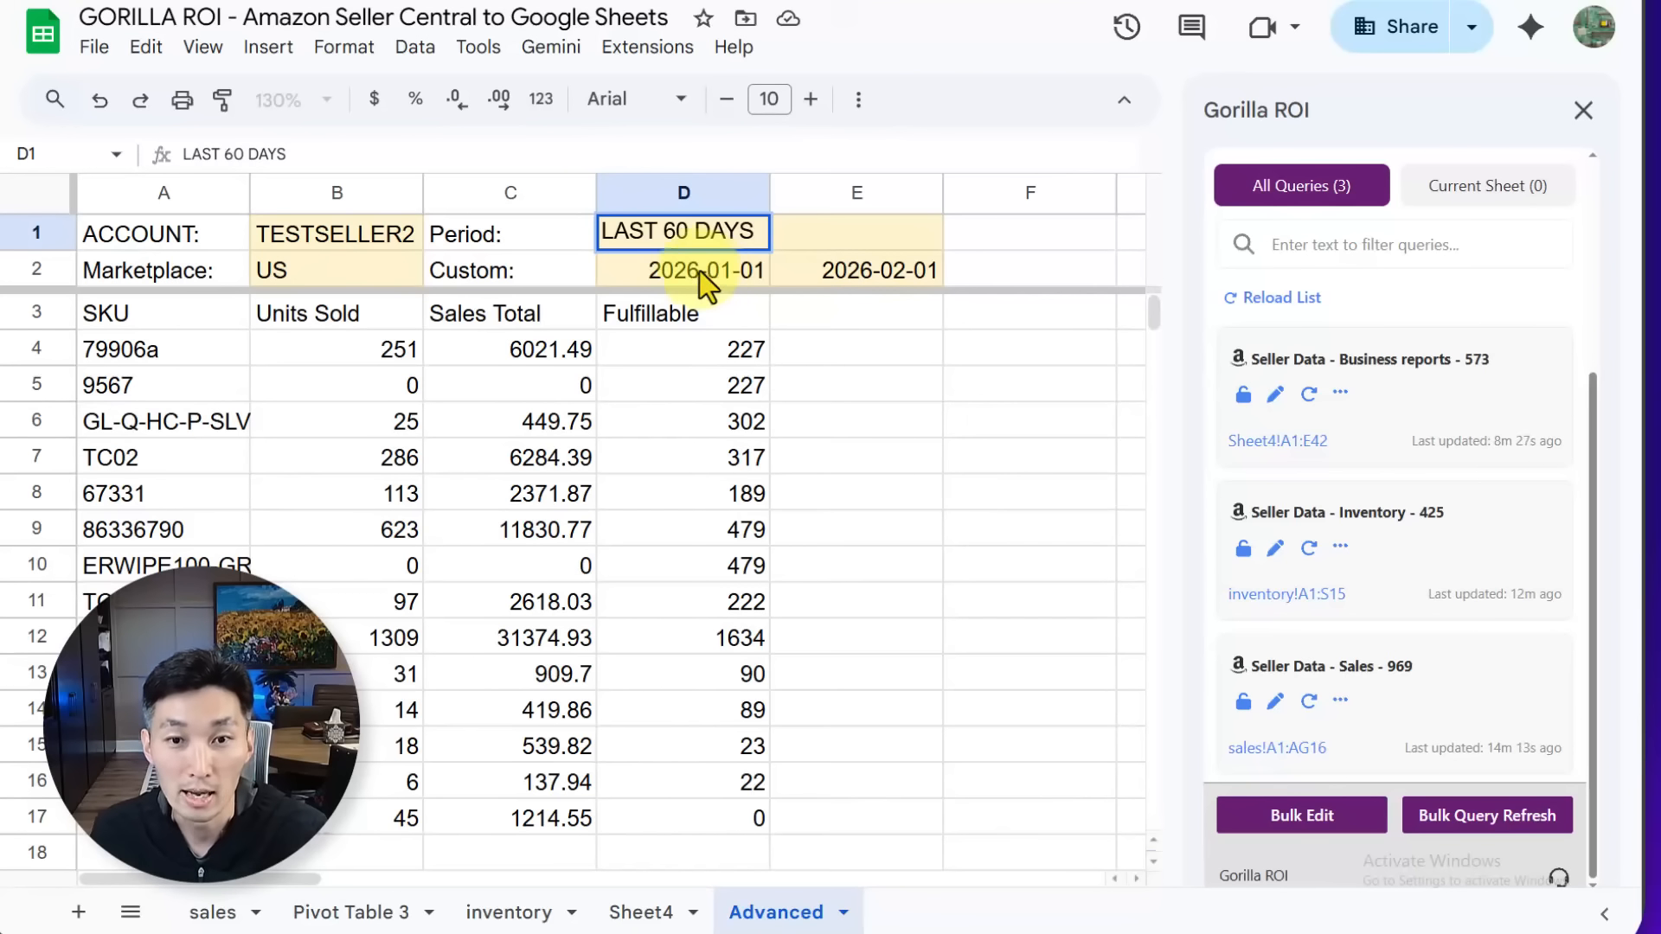
pyautogui.press('Return')
# Inspect the Fulfillable formula in D4 and the cell references in the Units Sold formula in B4.
pyautogui.click(692, 353)
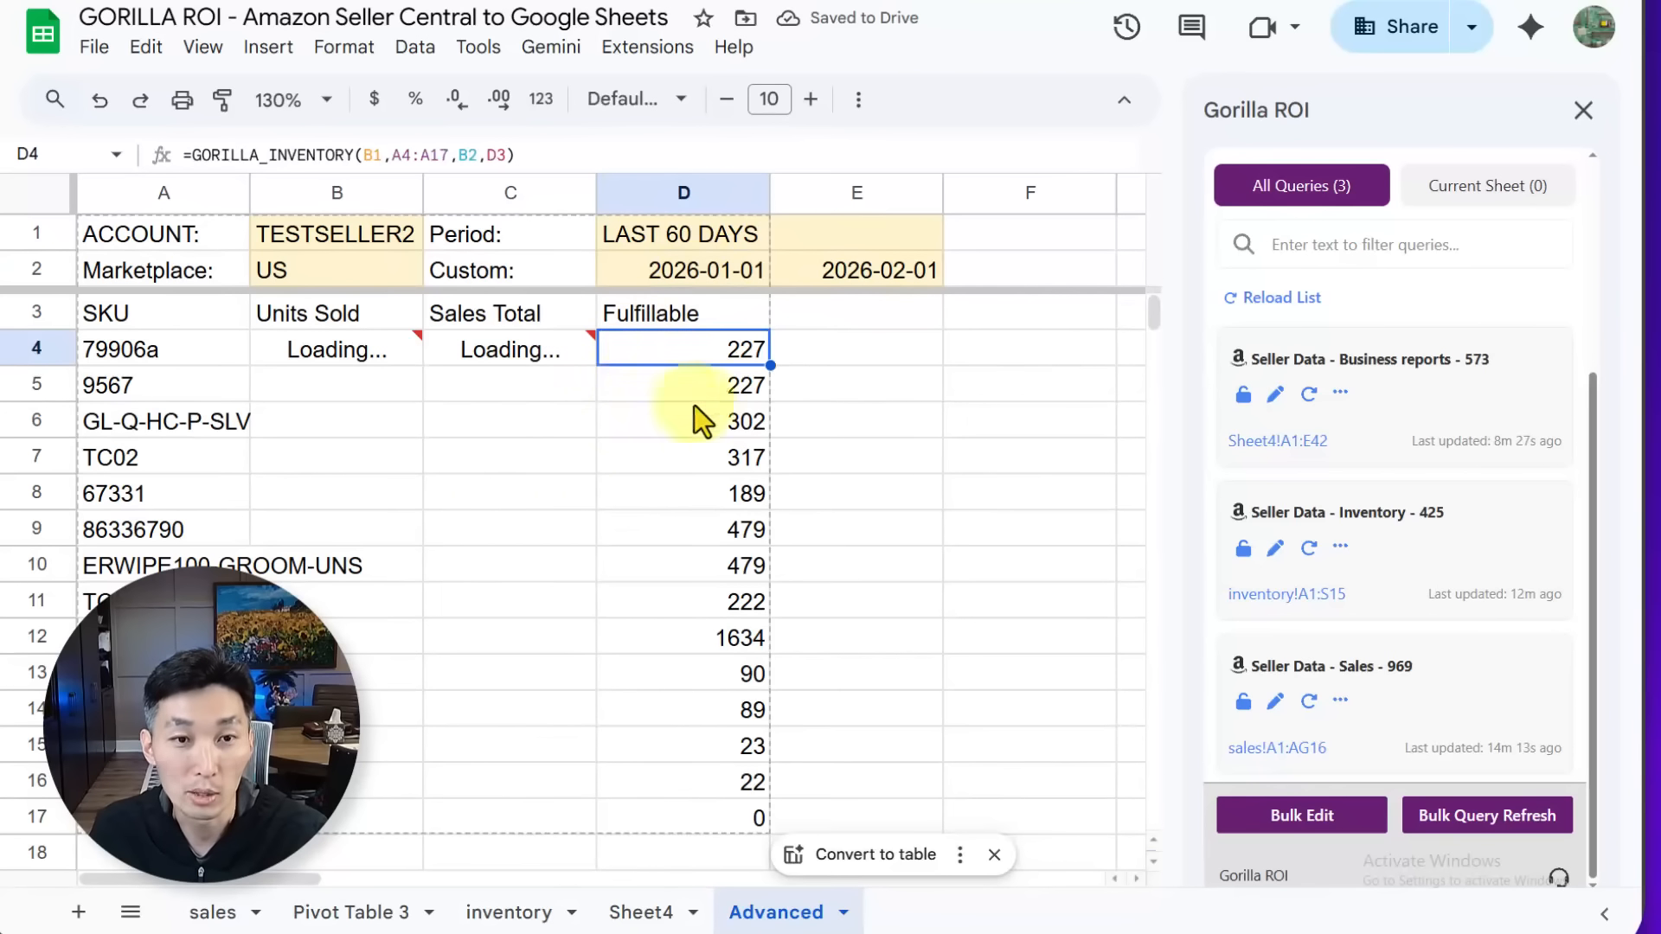
pyautogui.click(331, 353)
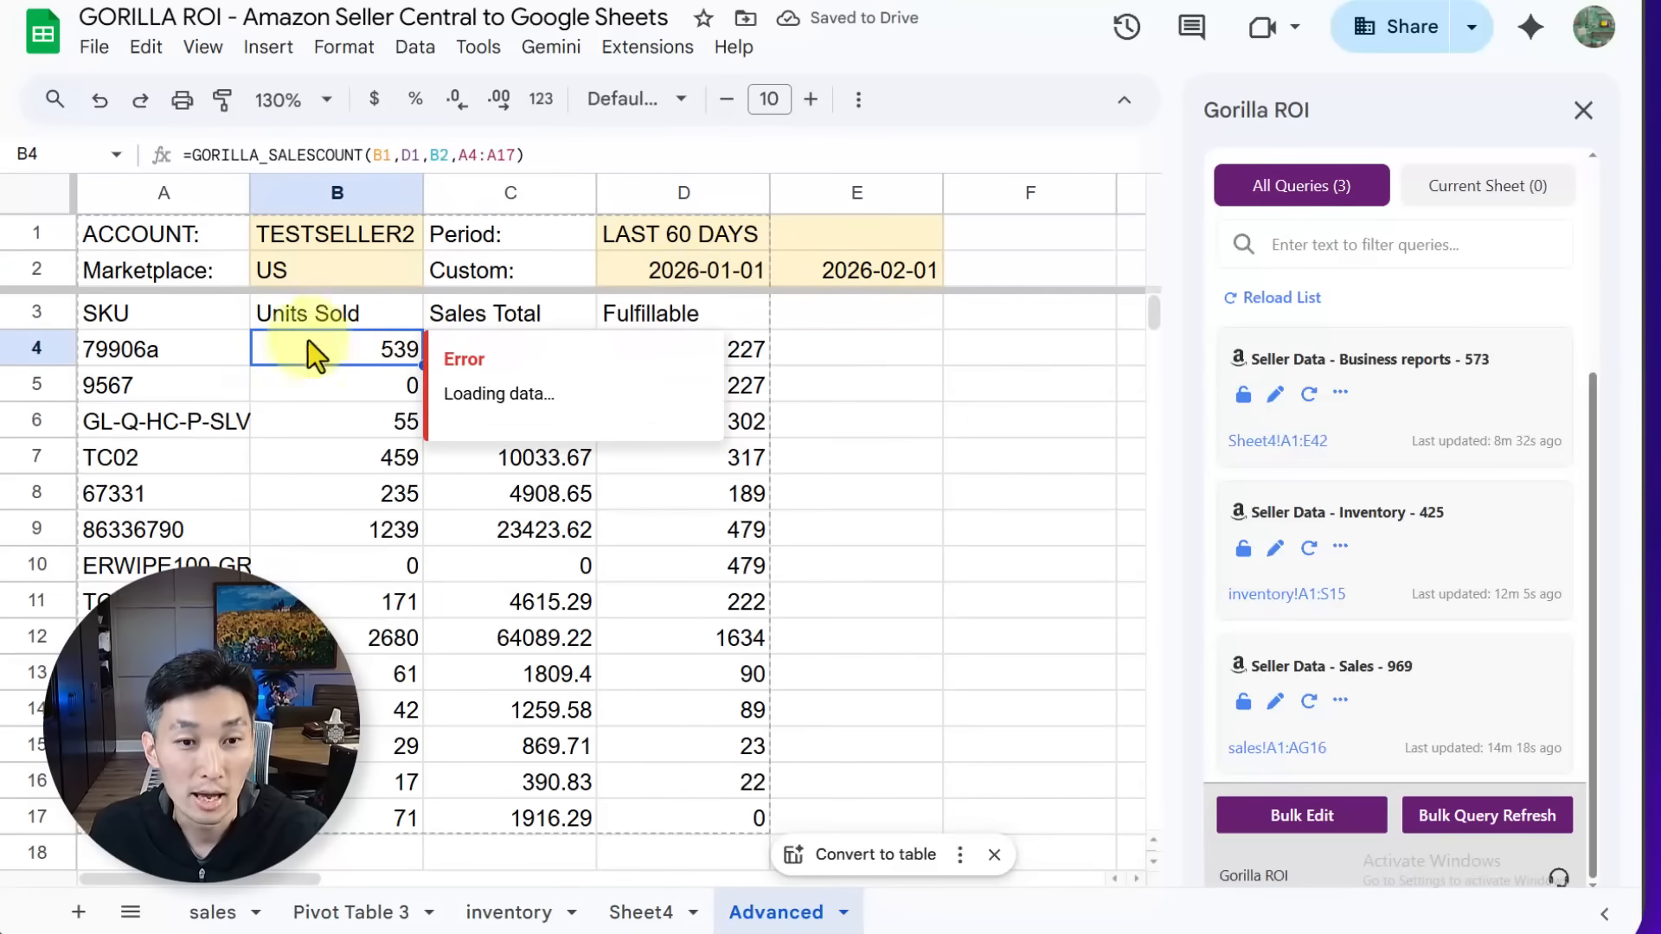
pyautogui.doubleClick(355, 343)
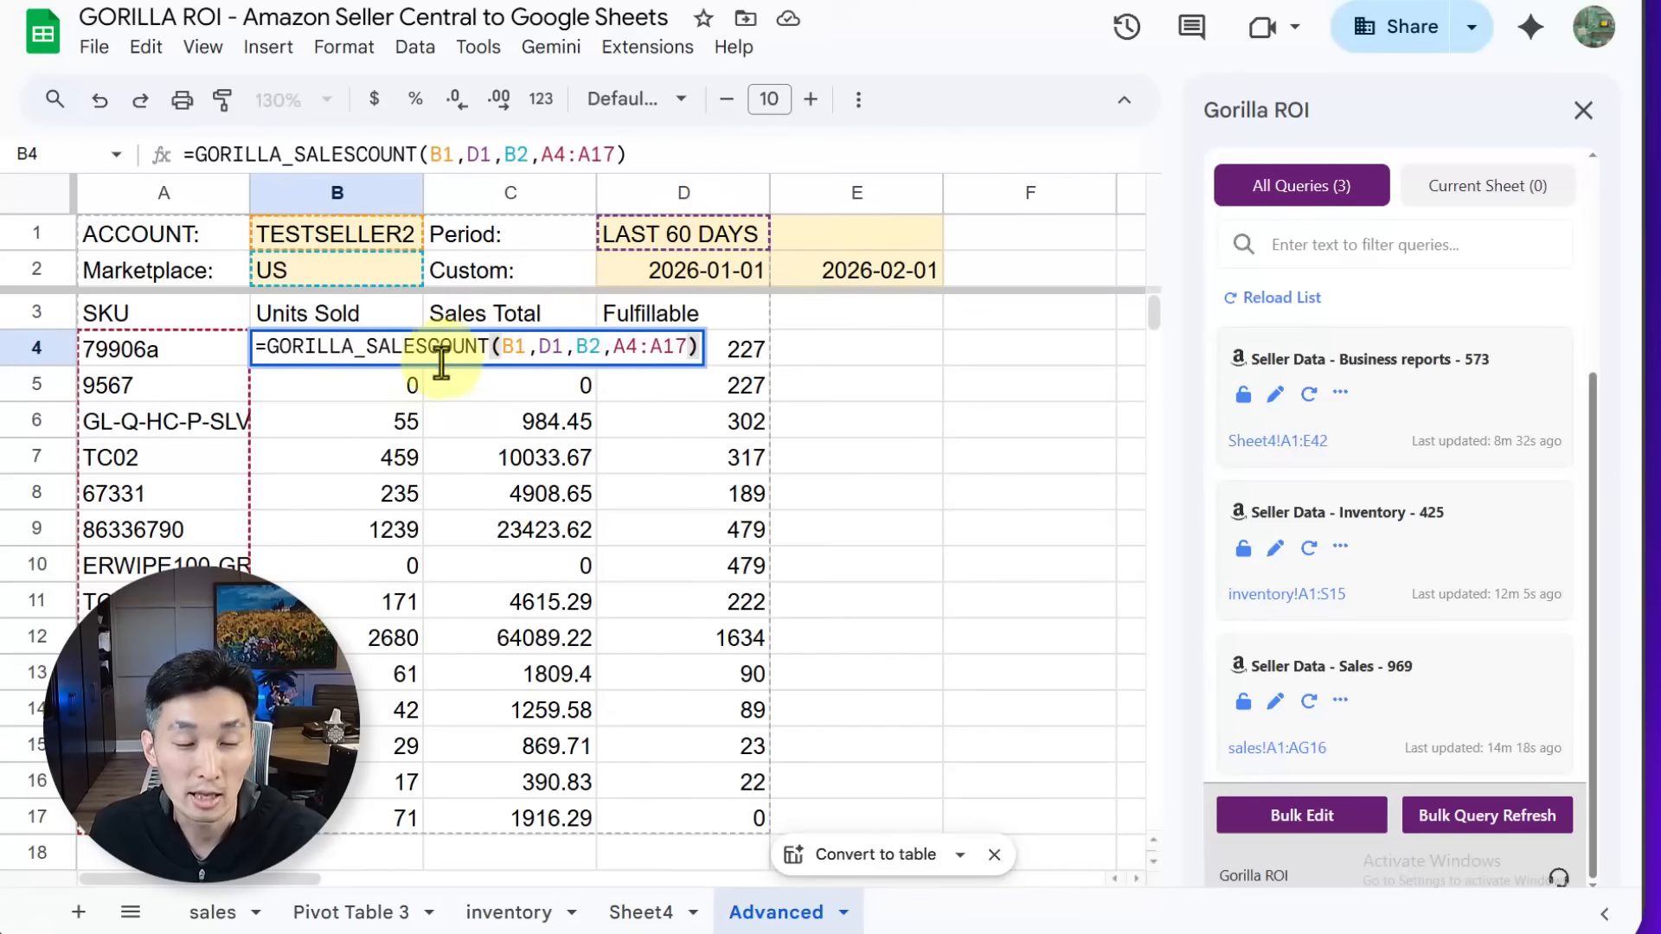
pyautogui.click(507, 360)
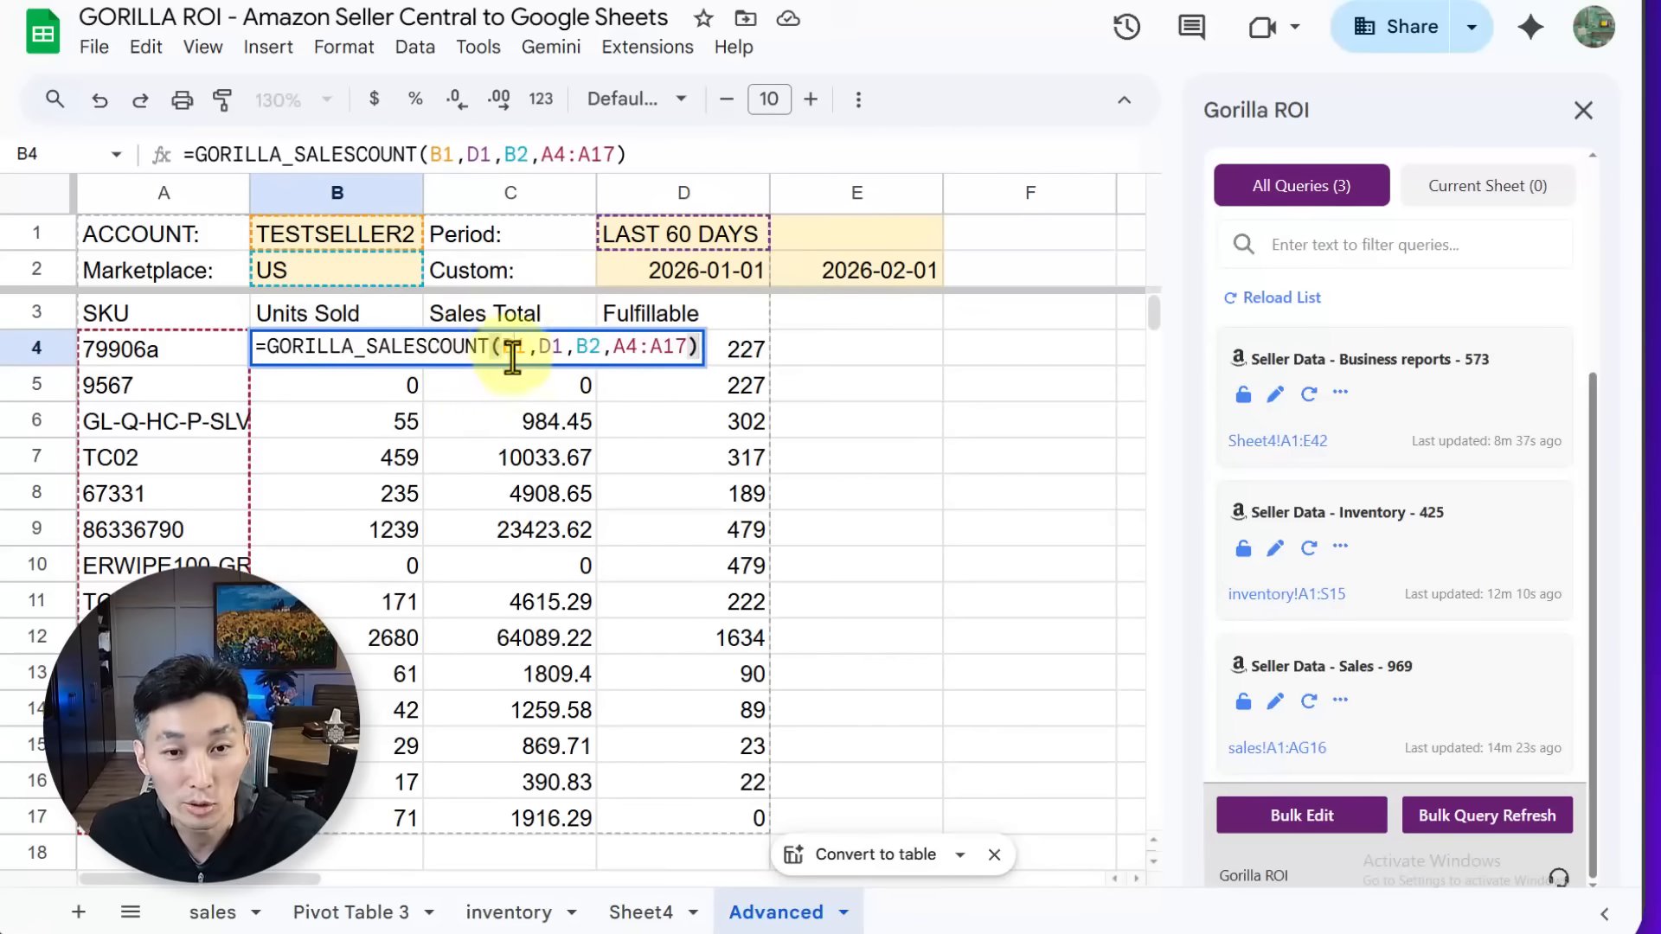
# Change the report period in D1 to "last week".
pyautogui.click(658, 242)
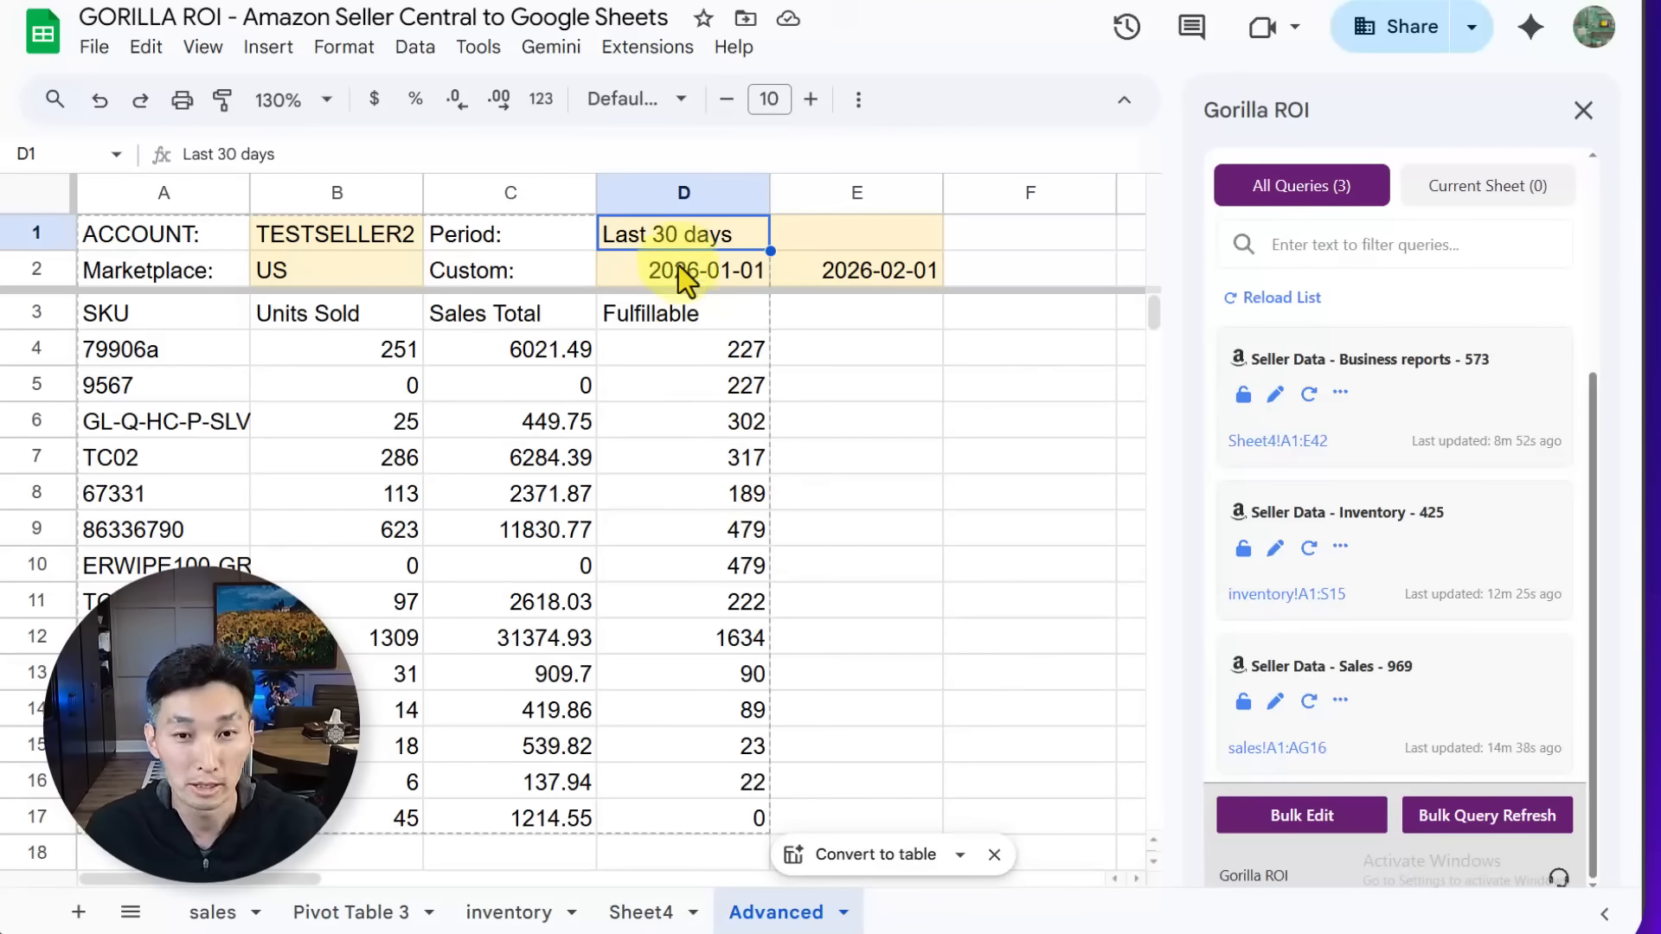
pyautogui.write('last week')
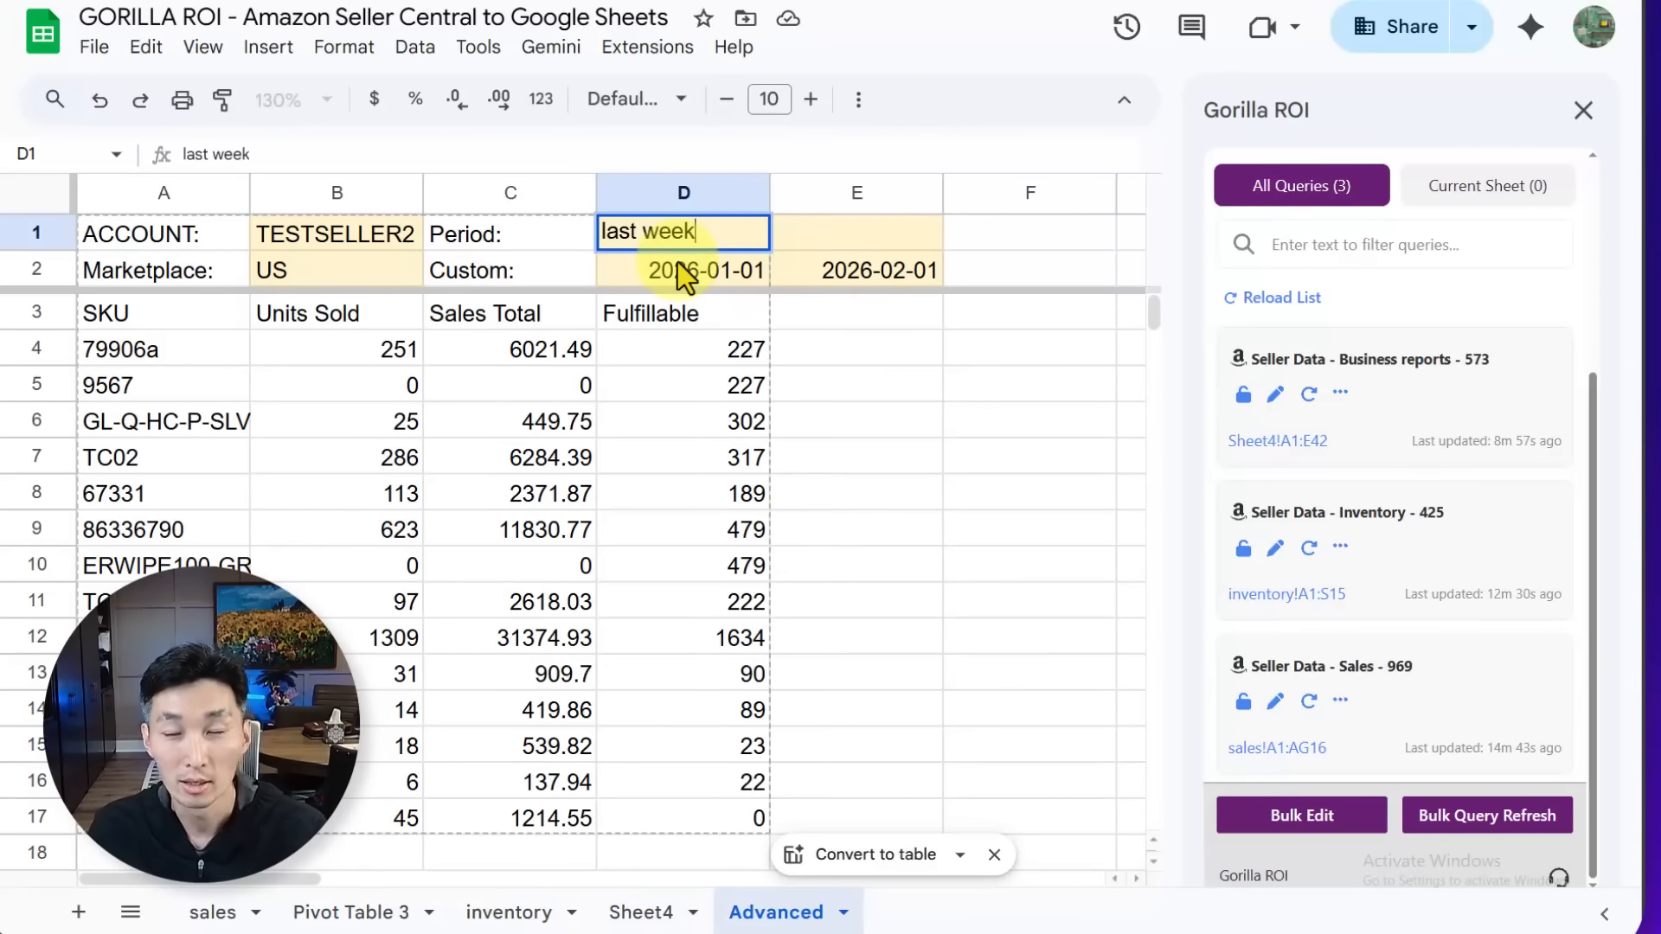
pyautogui.press('Return')
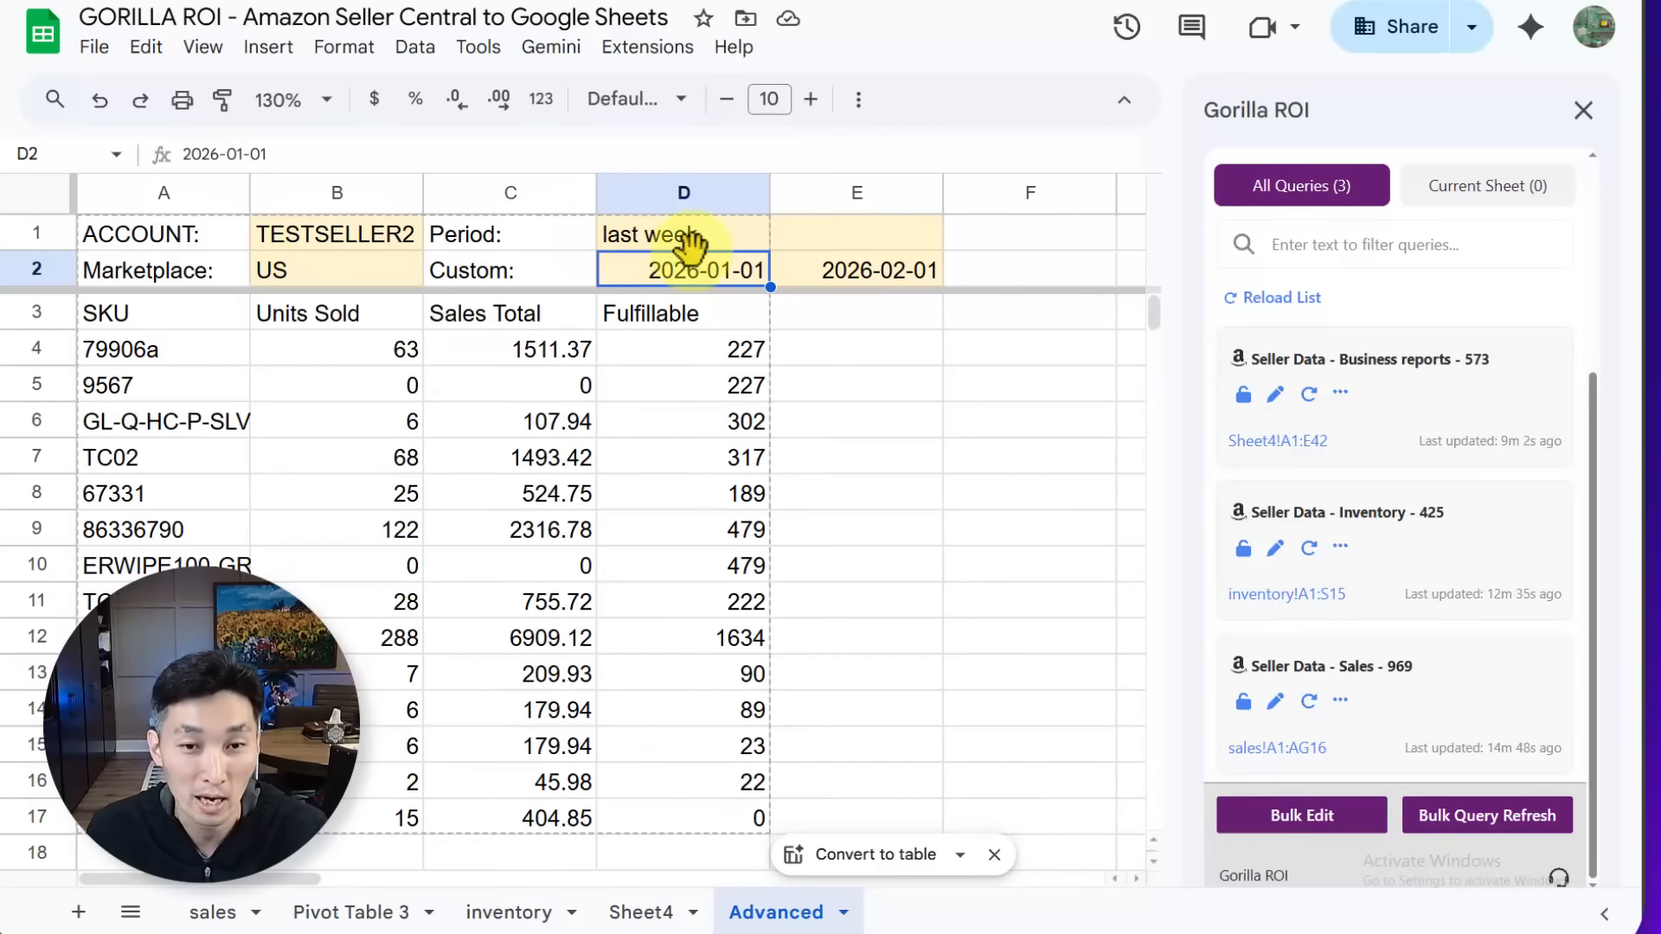
# Review the Fulfillable column and its D4 formula against the new report period.
pyautogui.moveTo(719, 313); pyautogui.dragTo(727, 746)
pyautogui.click(697, 359)
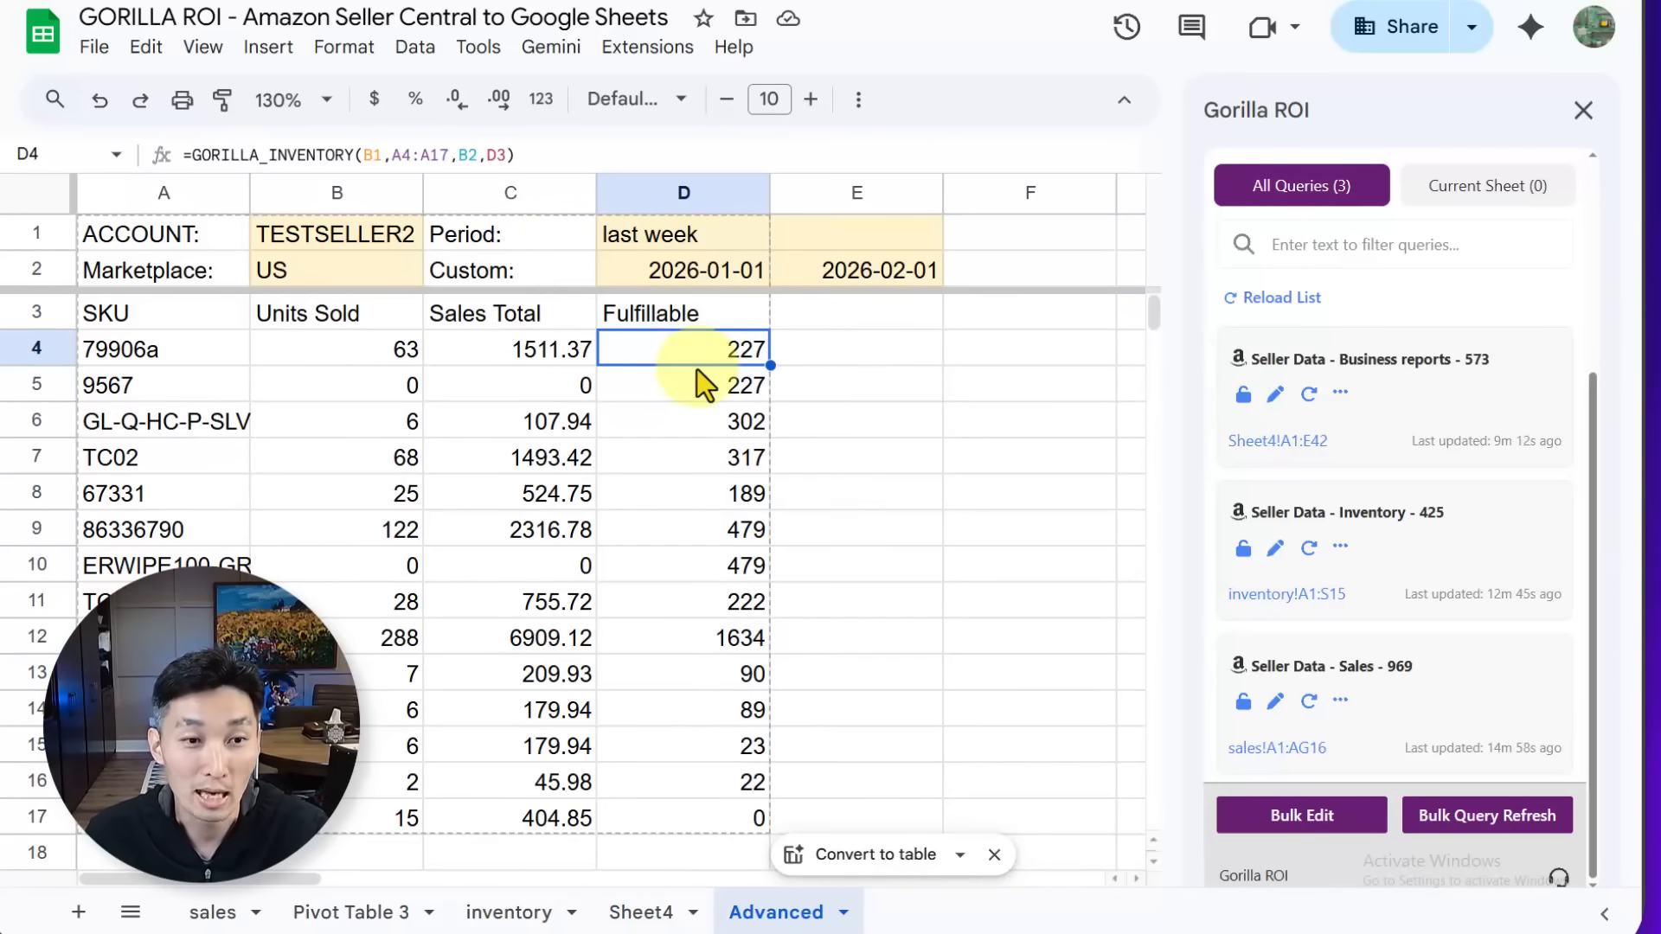
pyautogui.moveTo(675, 320); pyautogui.dragTo(662, 641)
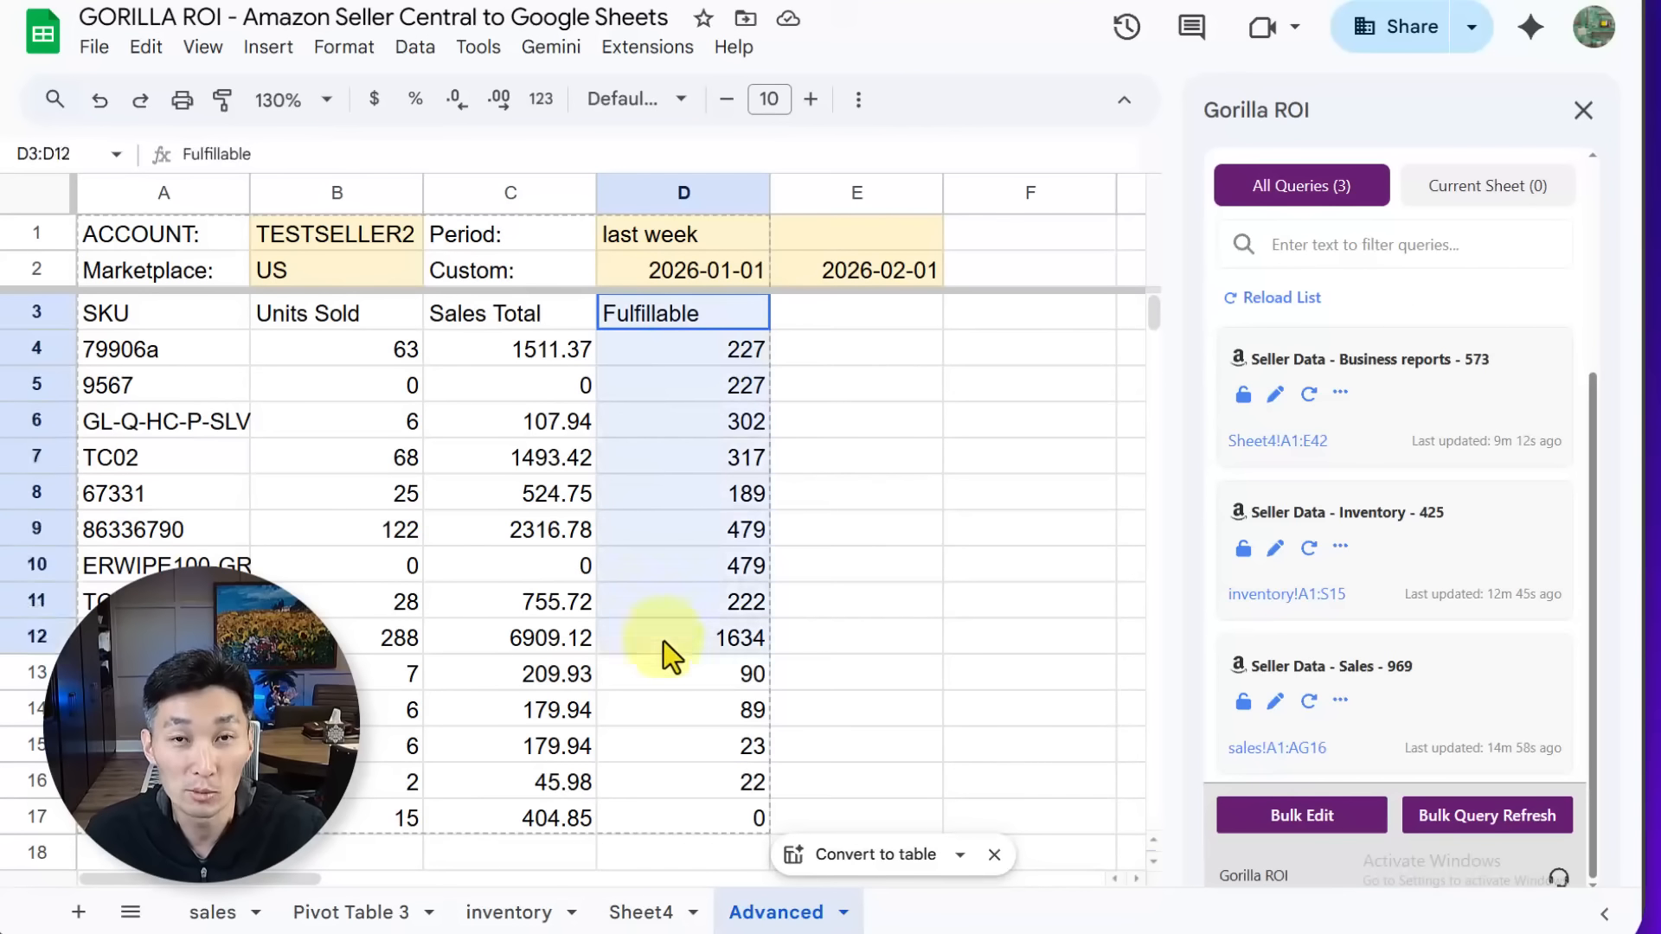
pyautogui.click(692, 511)
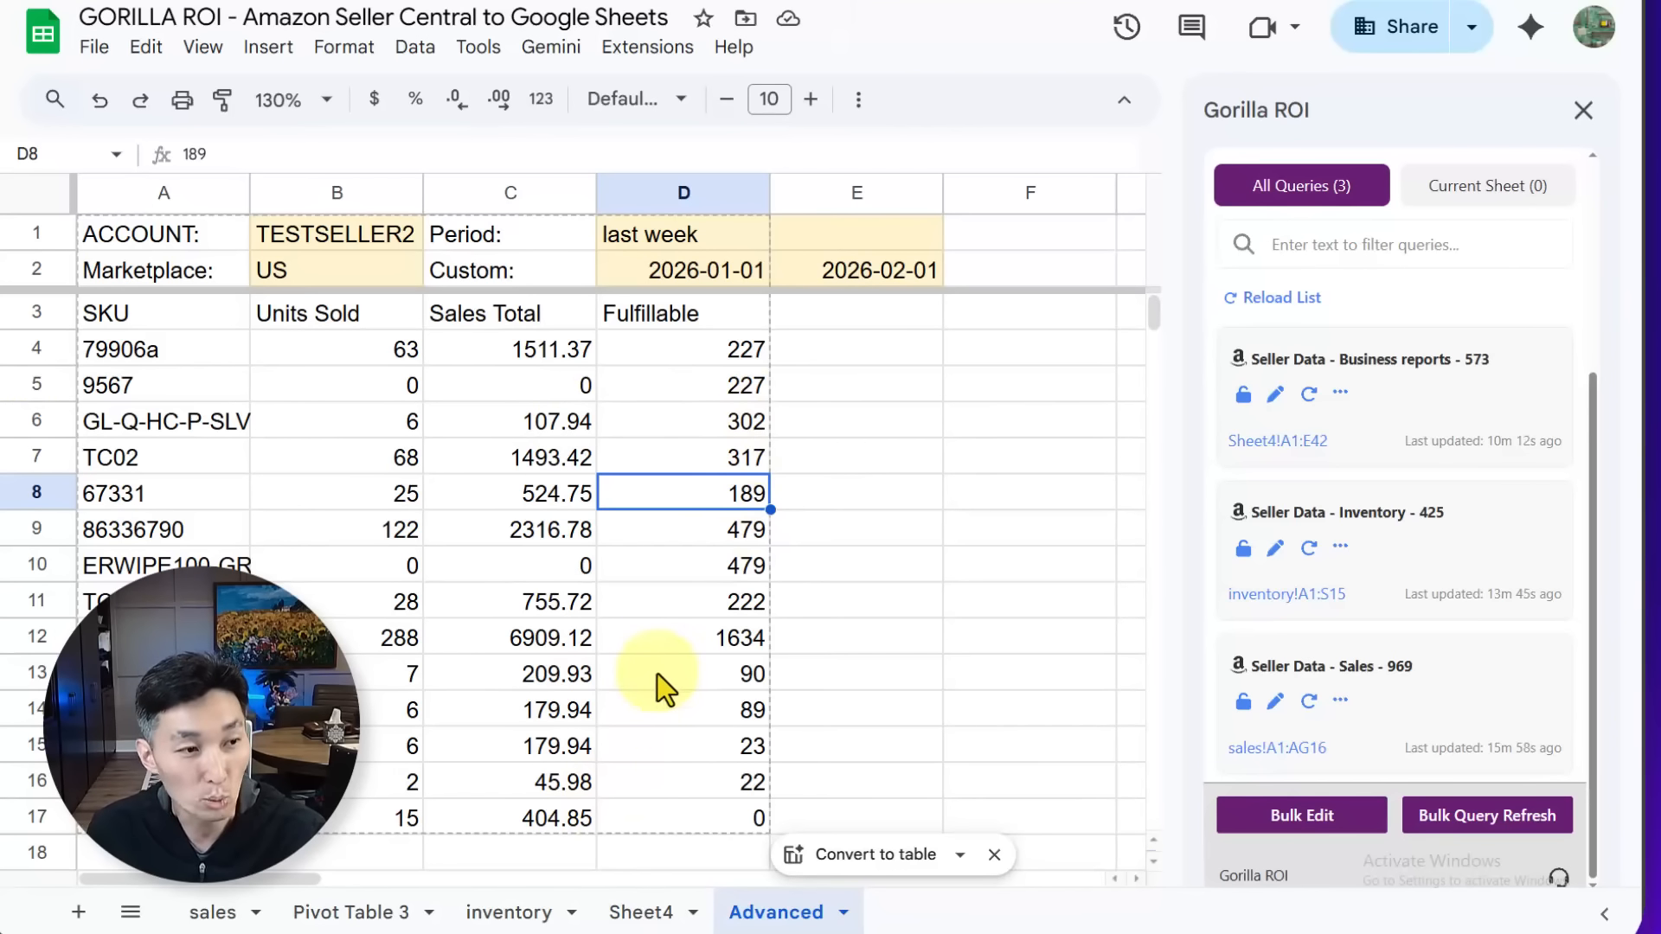
# Review the query data on the sales sheet and on the inventory sheet.
pyautogui.click(481, 524)
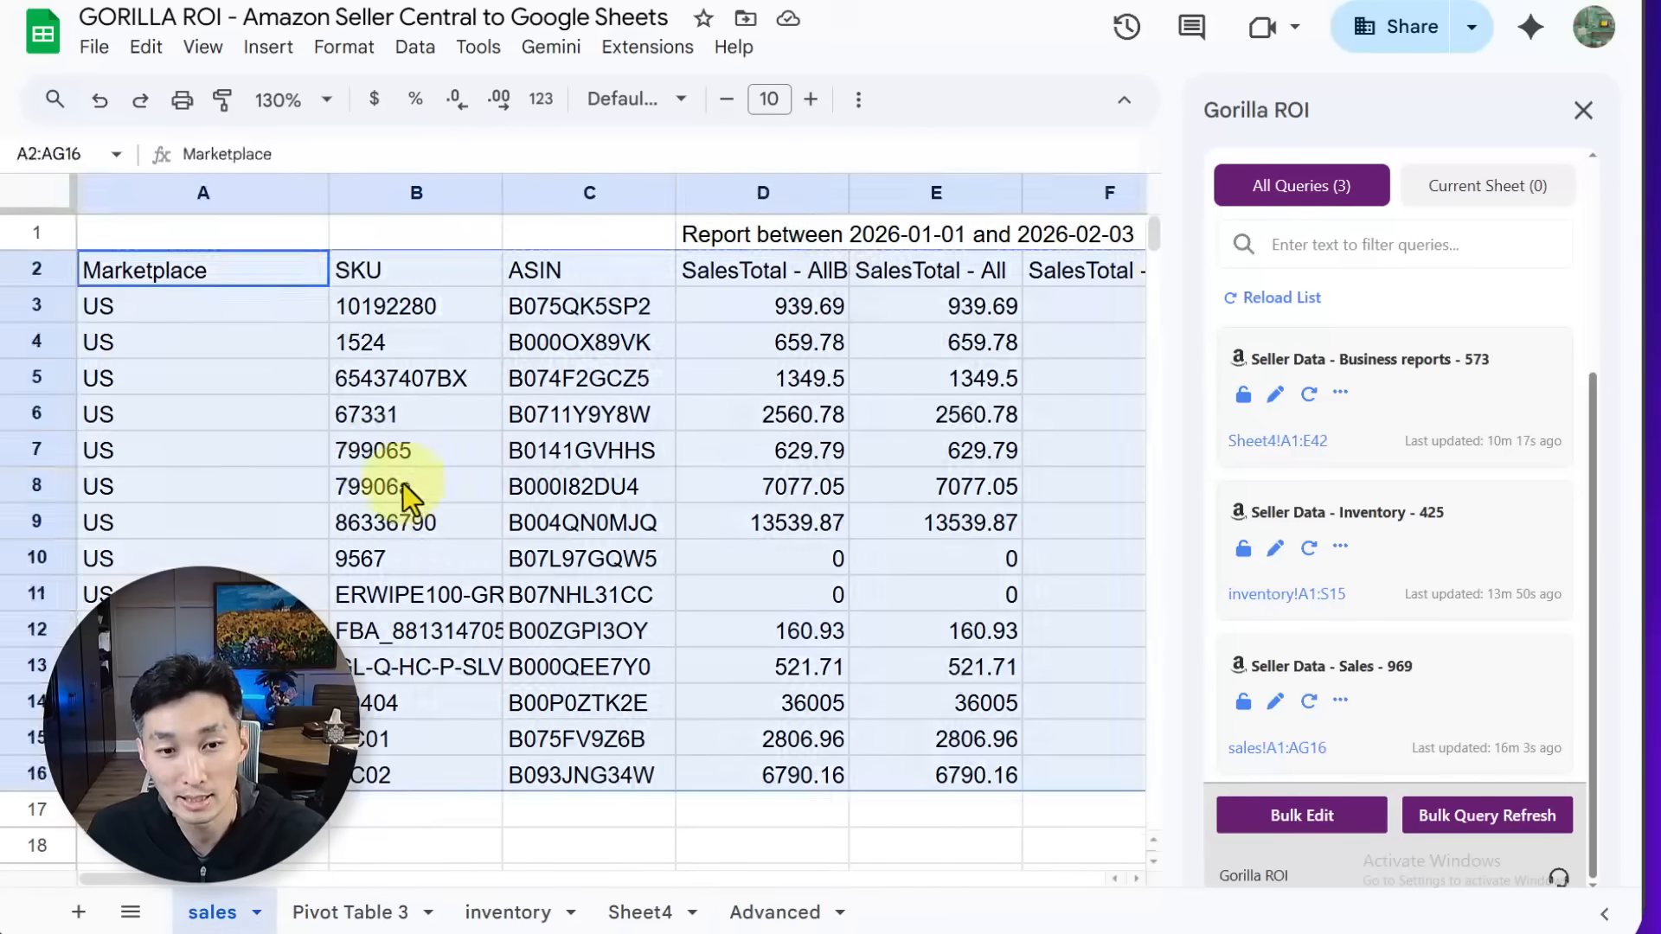
pyautogui.click(356, 273)
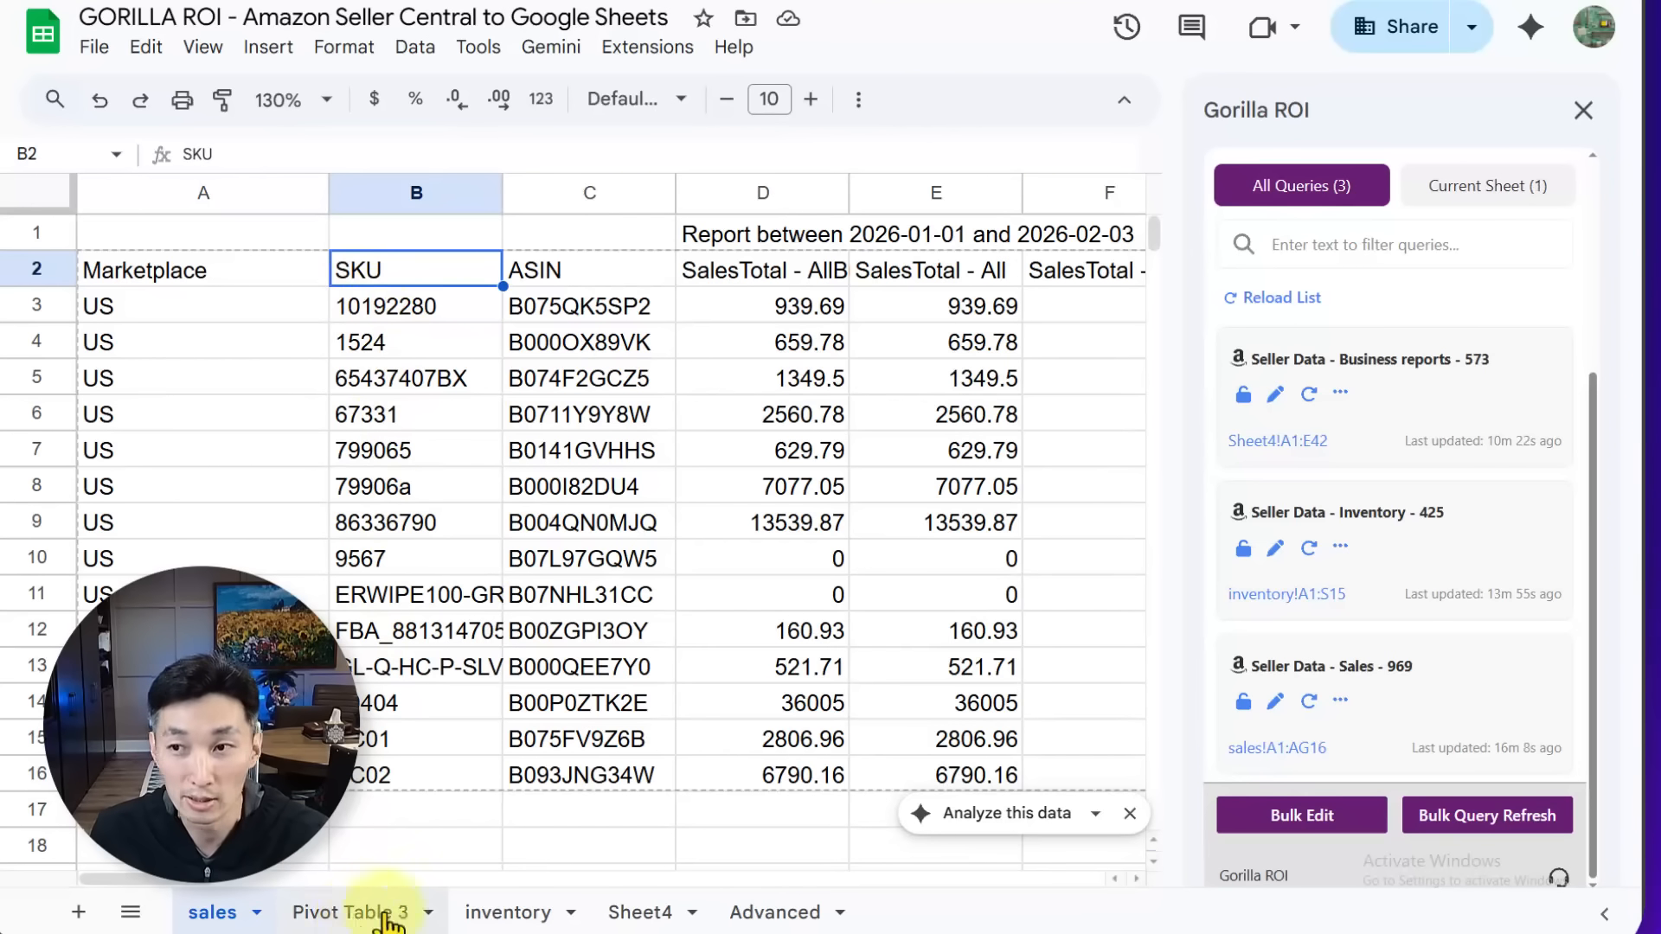
pyautogui.click(506, 917)
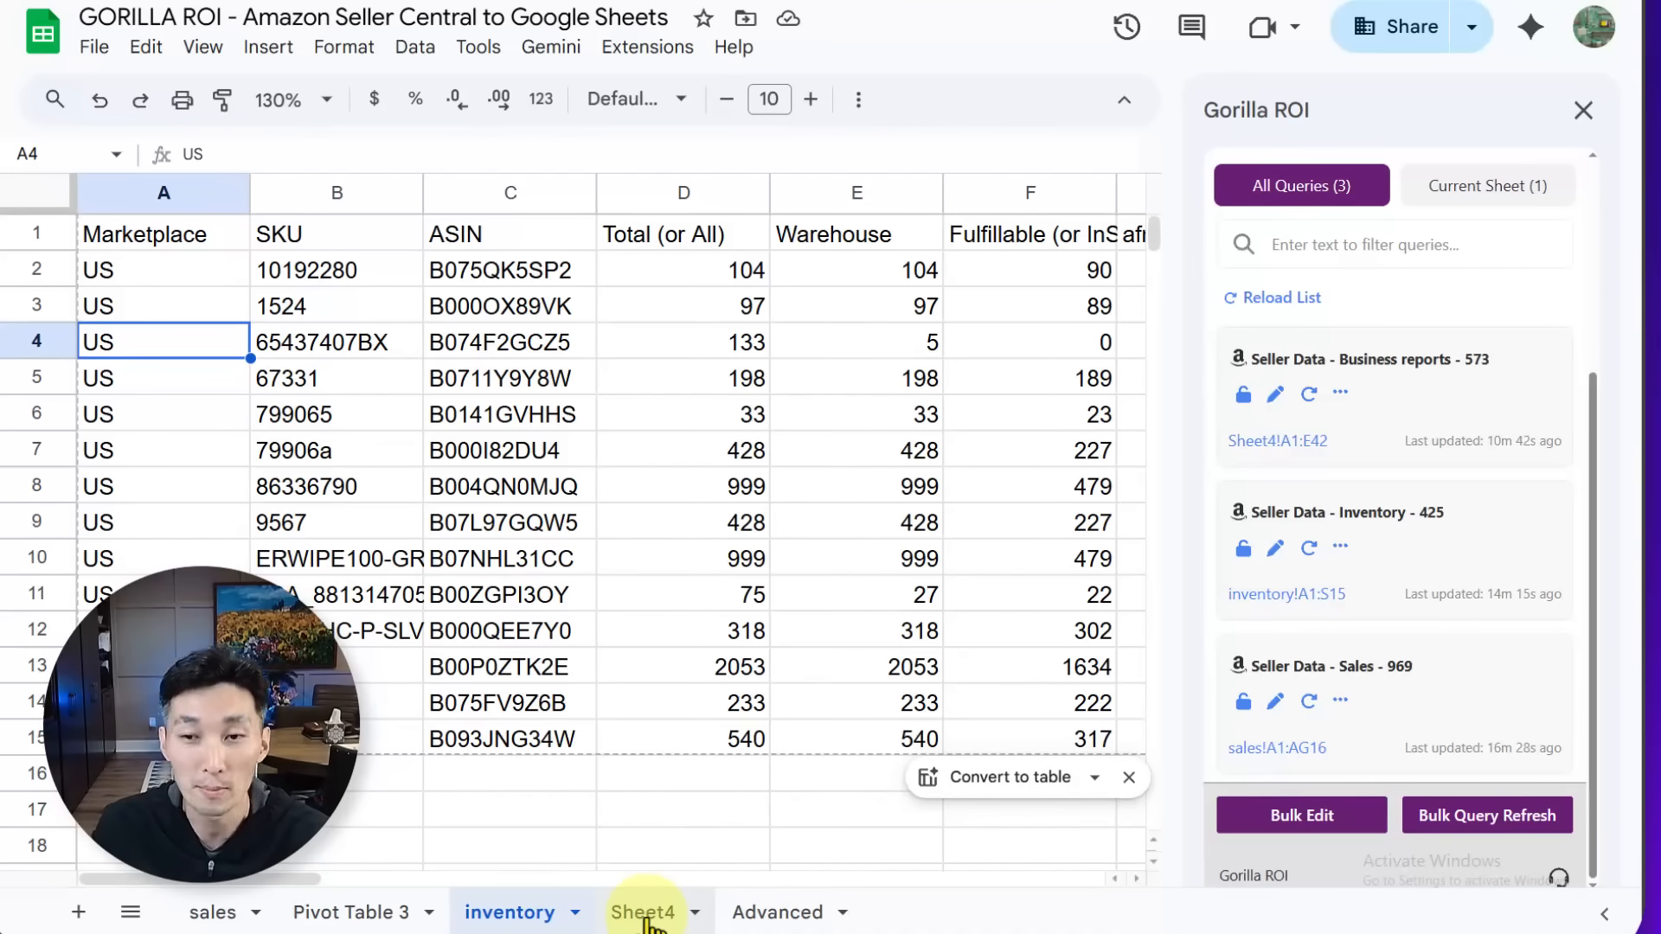
pyautogui.click(523, 370)
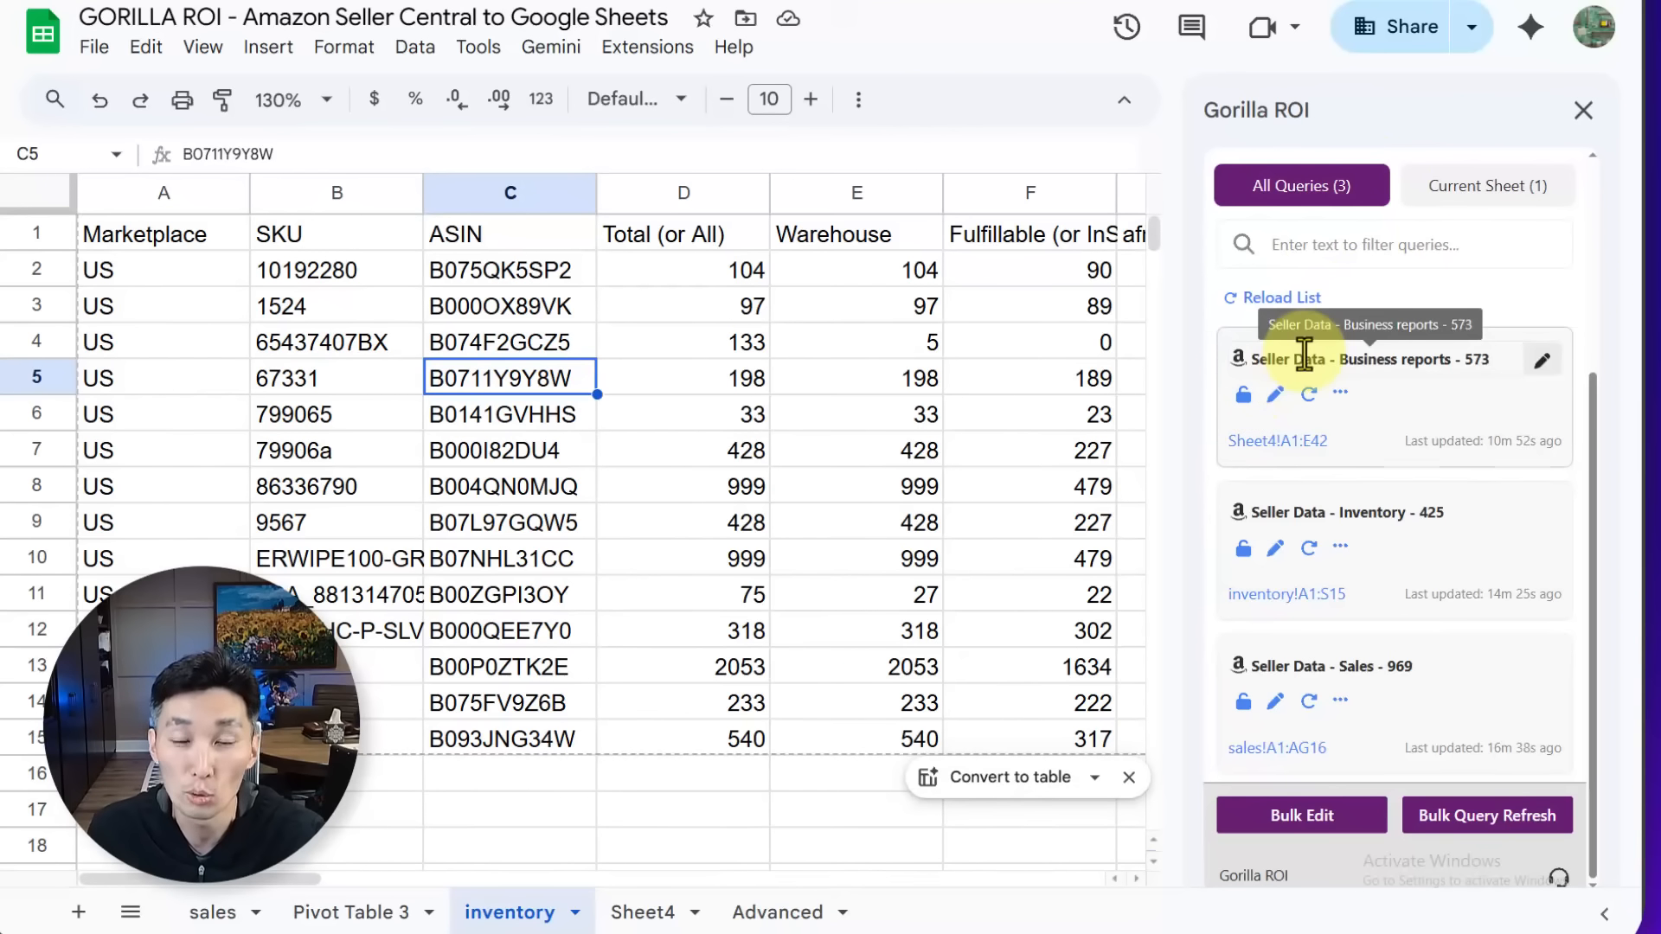
# Lock the Business reports query and refresh the Inventory query.
pyautogui.click(1242, 394)
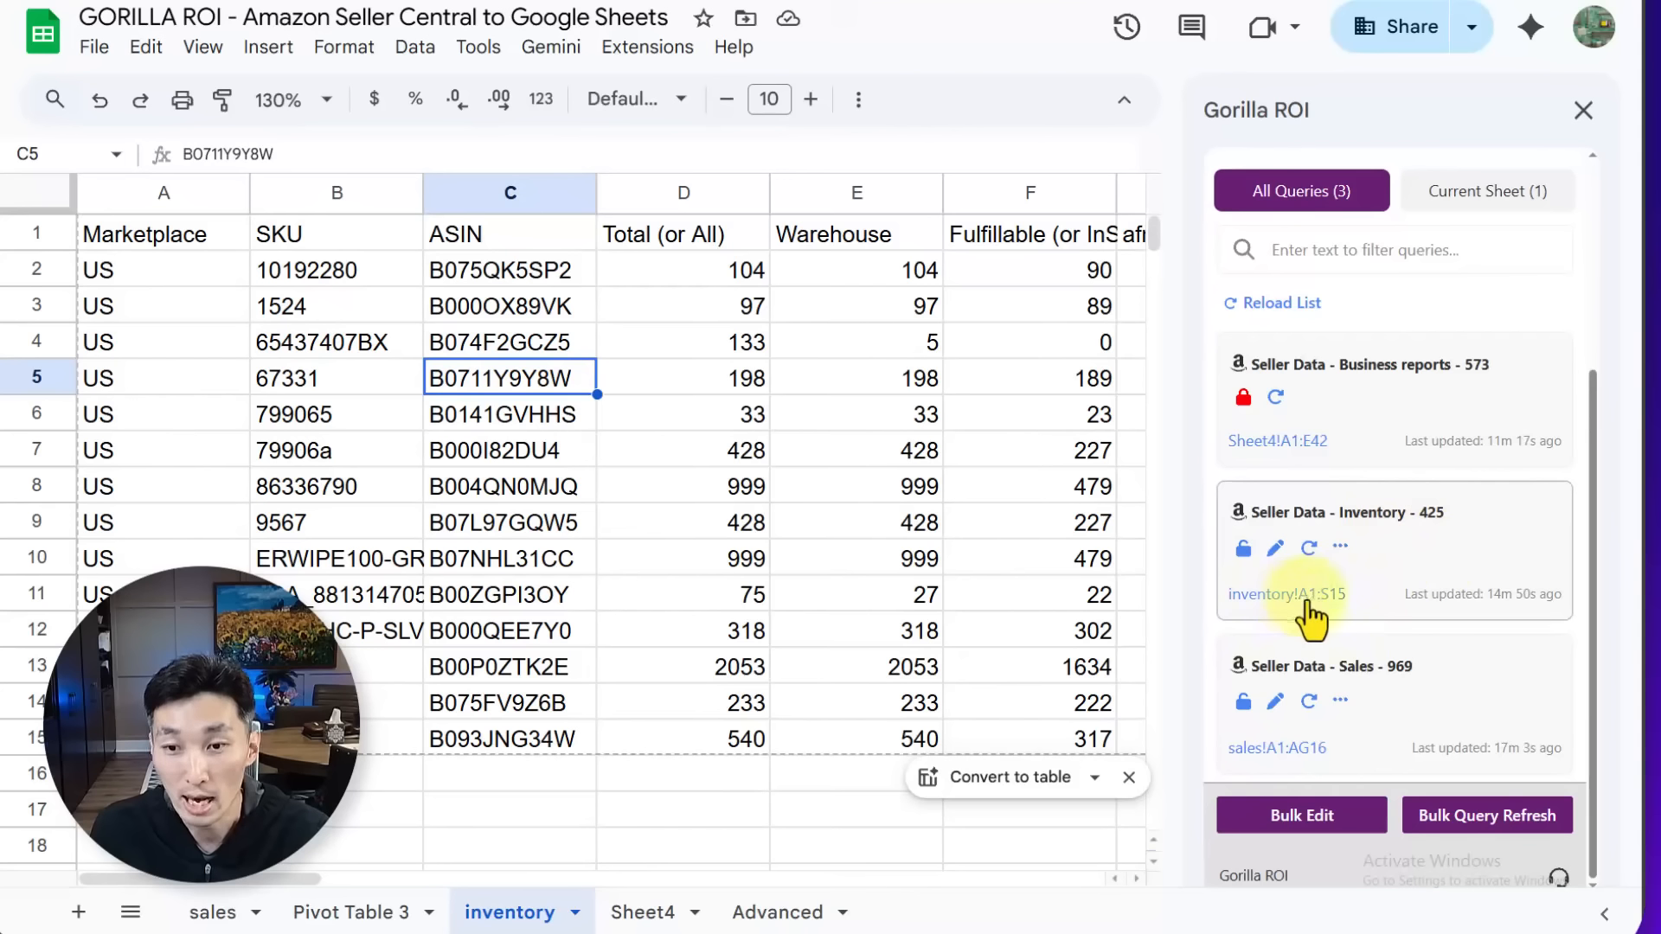
pyautogui.click(132, 251)
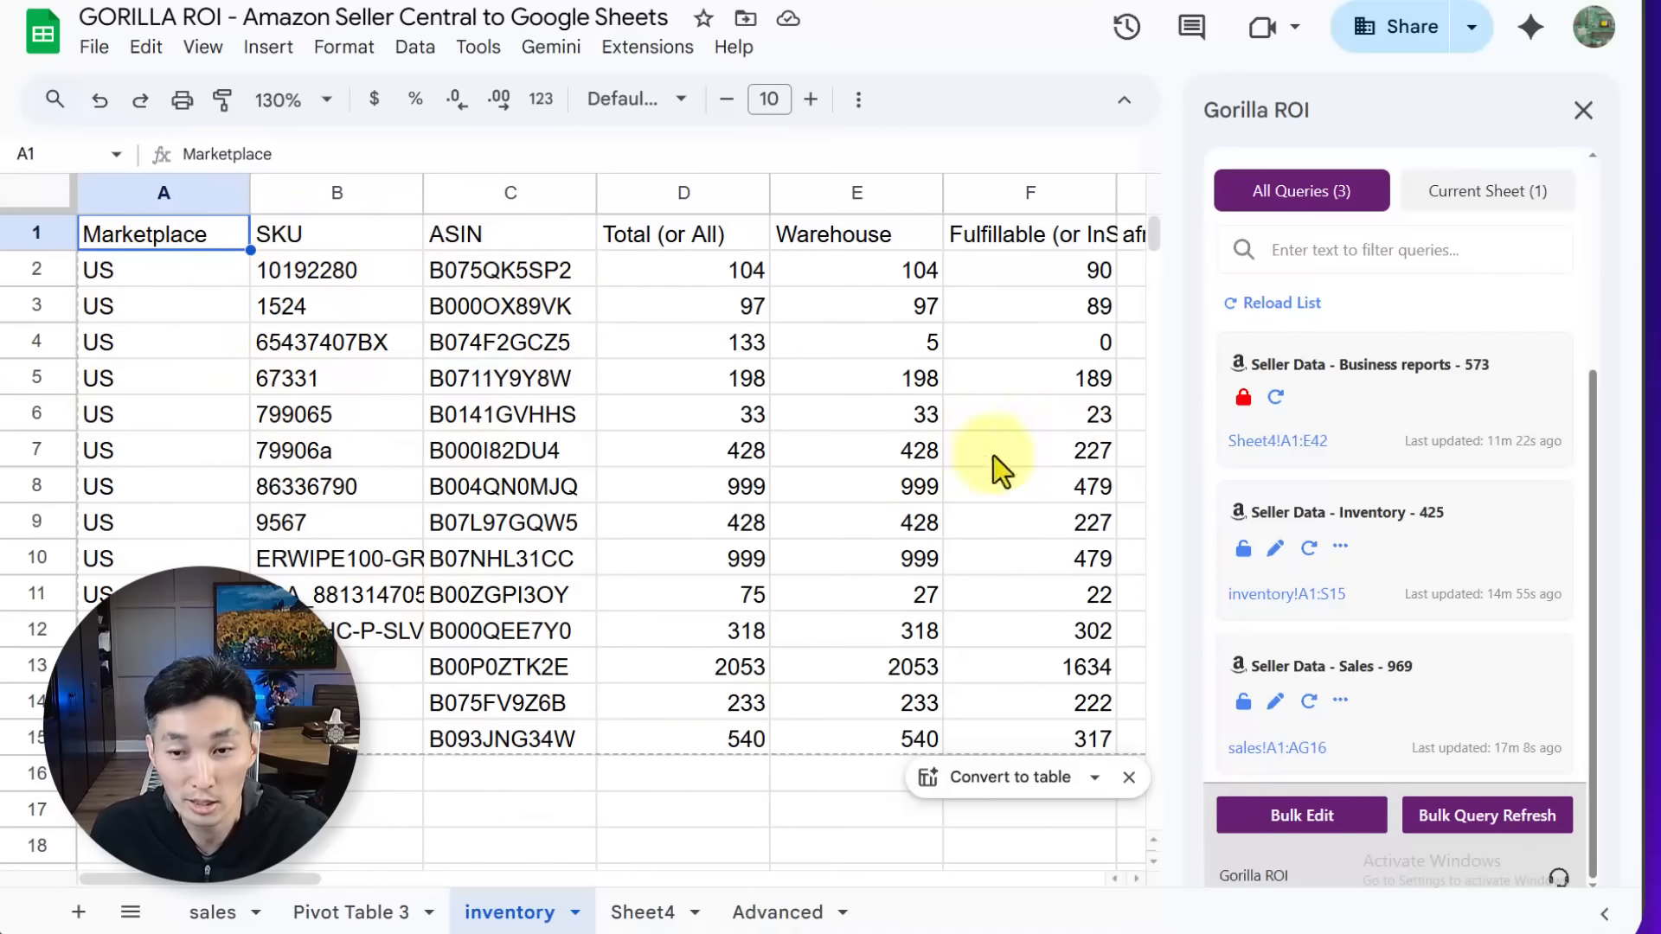
pyautogui.click(1309, 548)
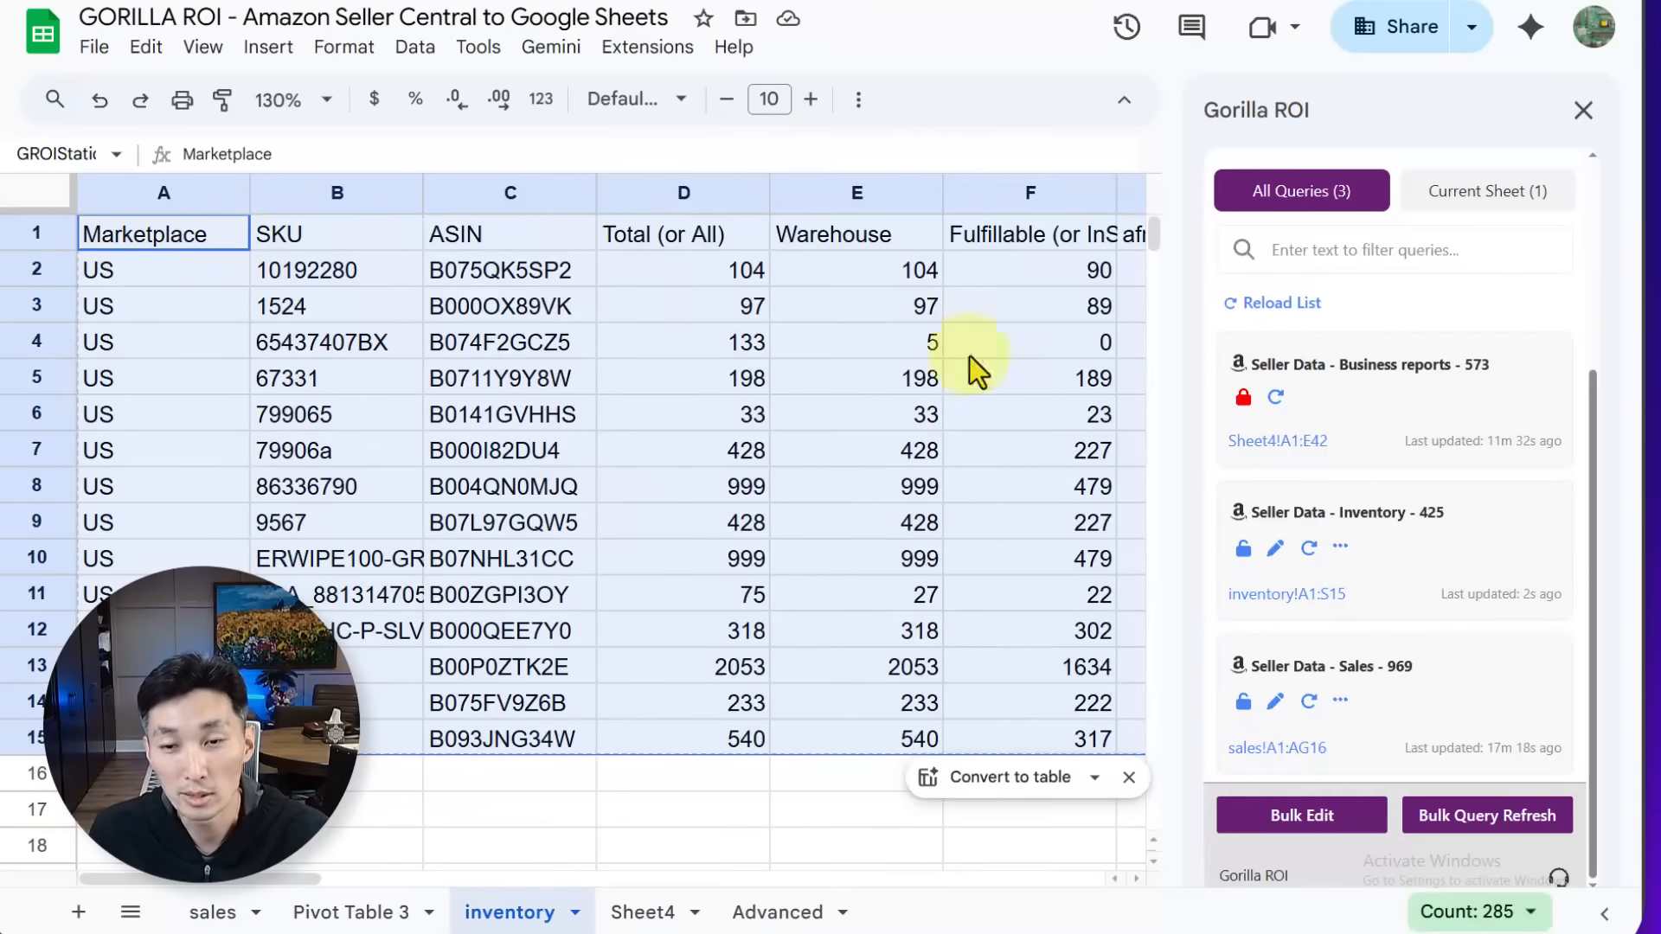
# Delete only the Inventory query, keeping its data on the inventory sheet, and confirm the deletion.
pyautogui.click(1340, 548)
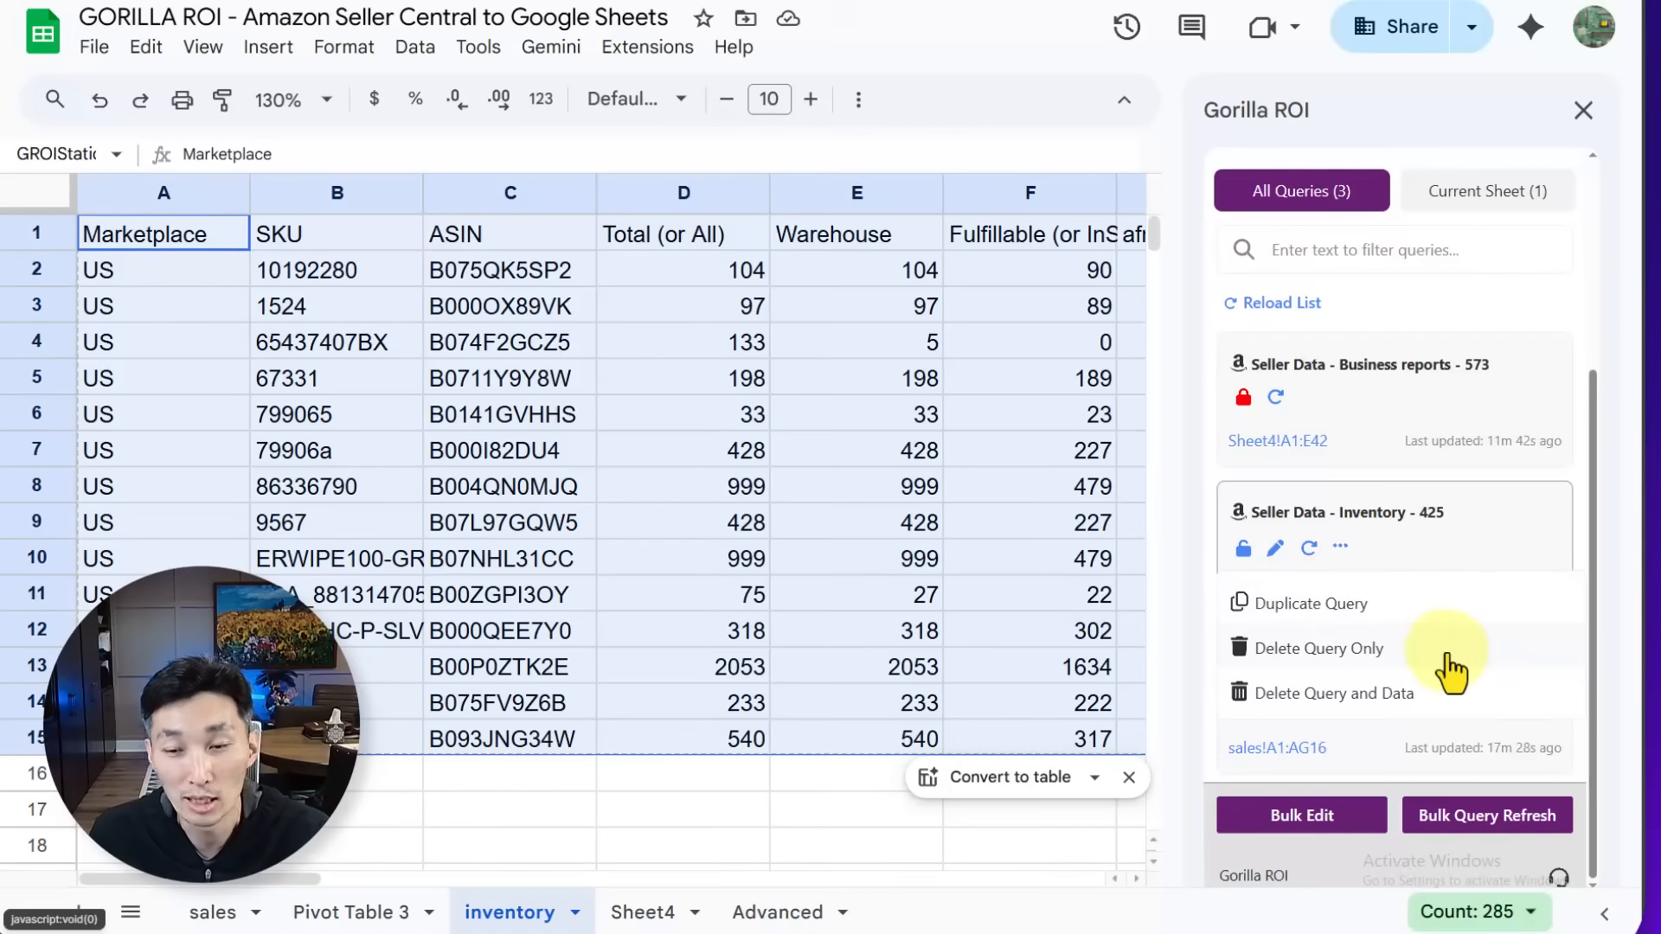
pyautogui.moveTo(164, 234); pyautogui.dragTo(1068, 735)
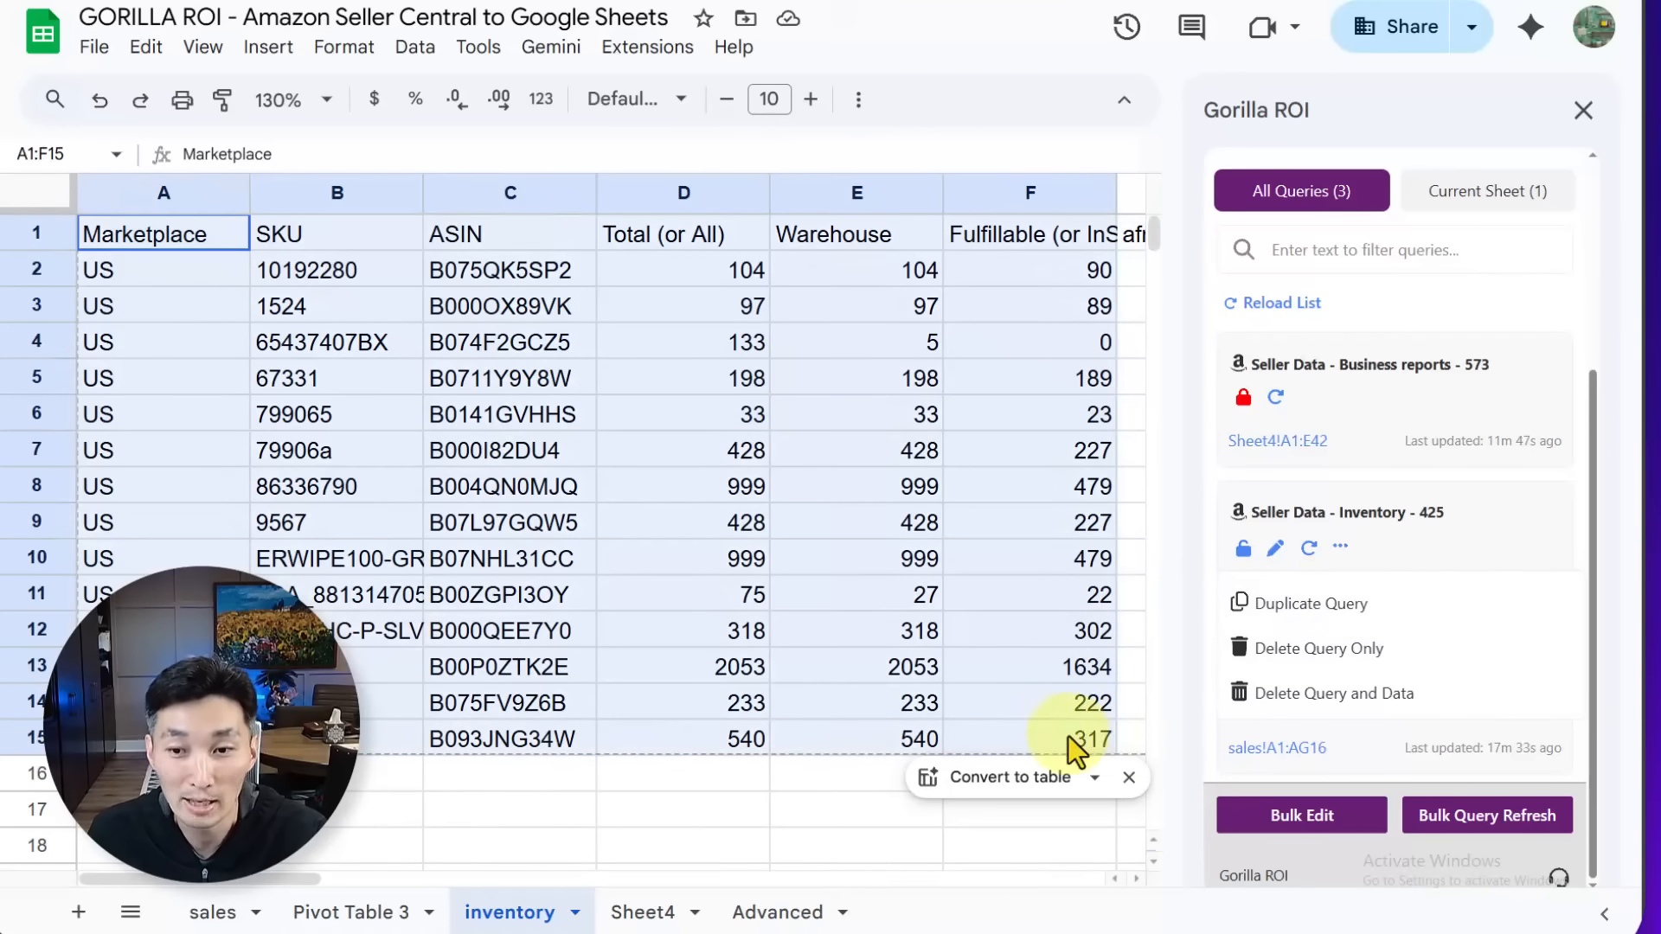
pyautogui.click(1036, 672)
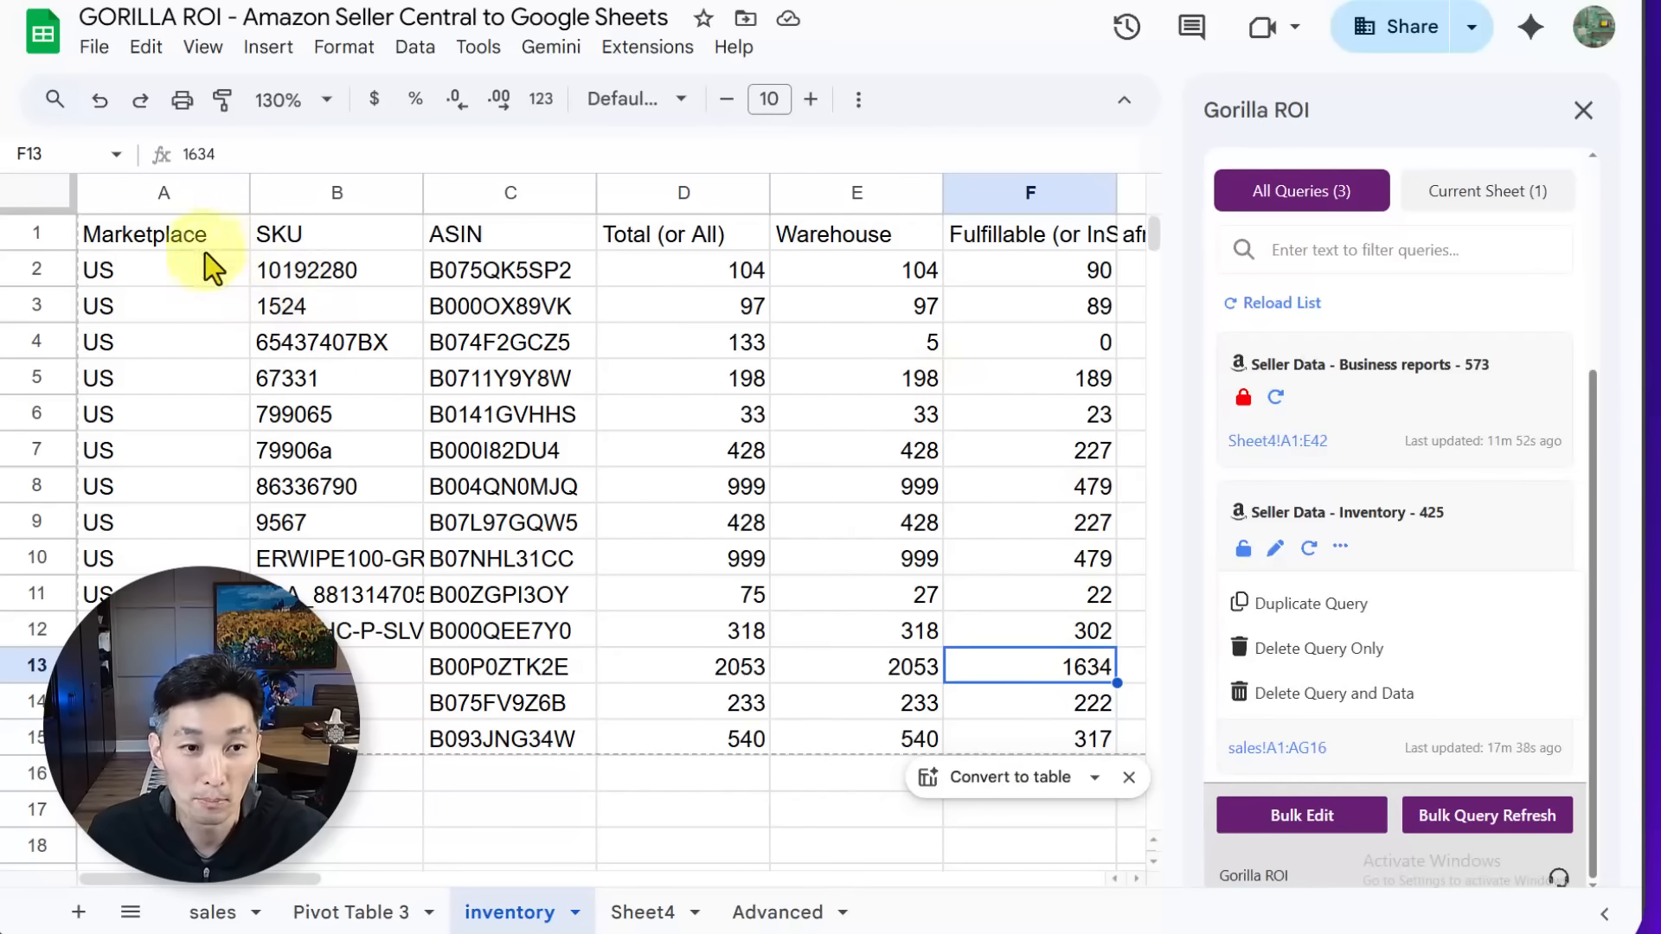
pyautogui.moveTo(211, 252); pyautogui.dragTo(1076, 749)
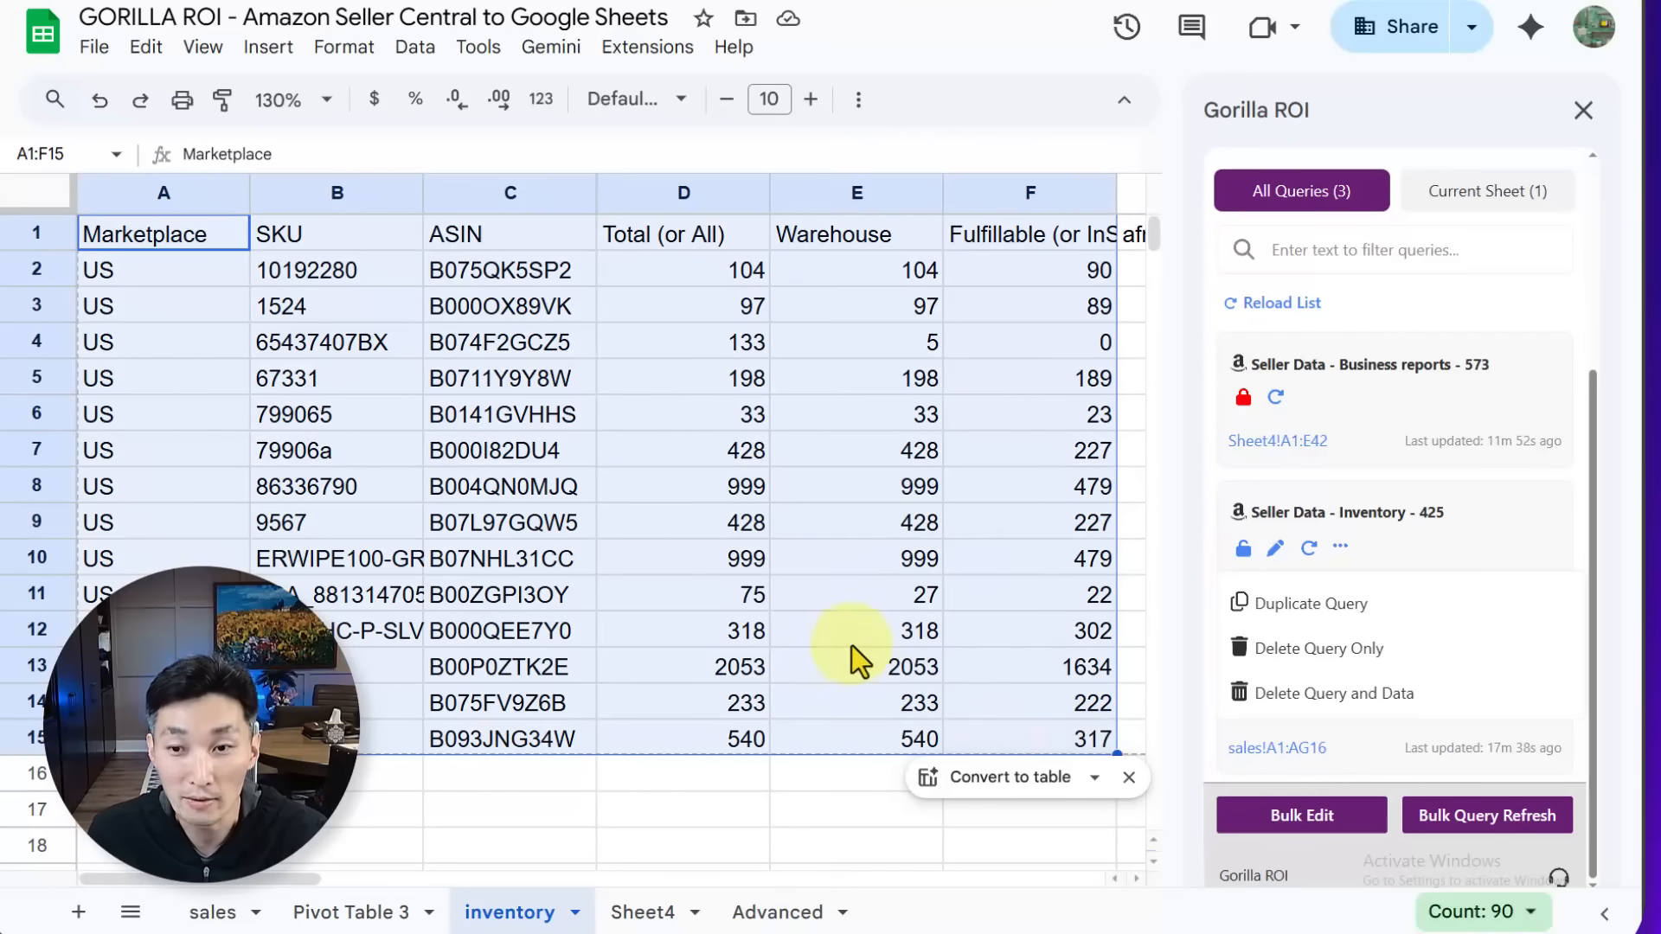
pyautogui.click(1329, 666)
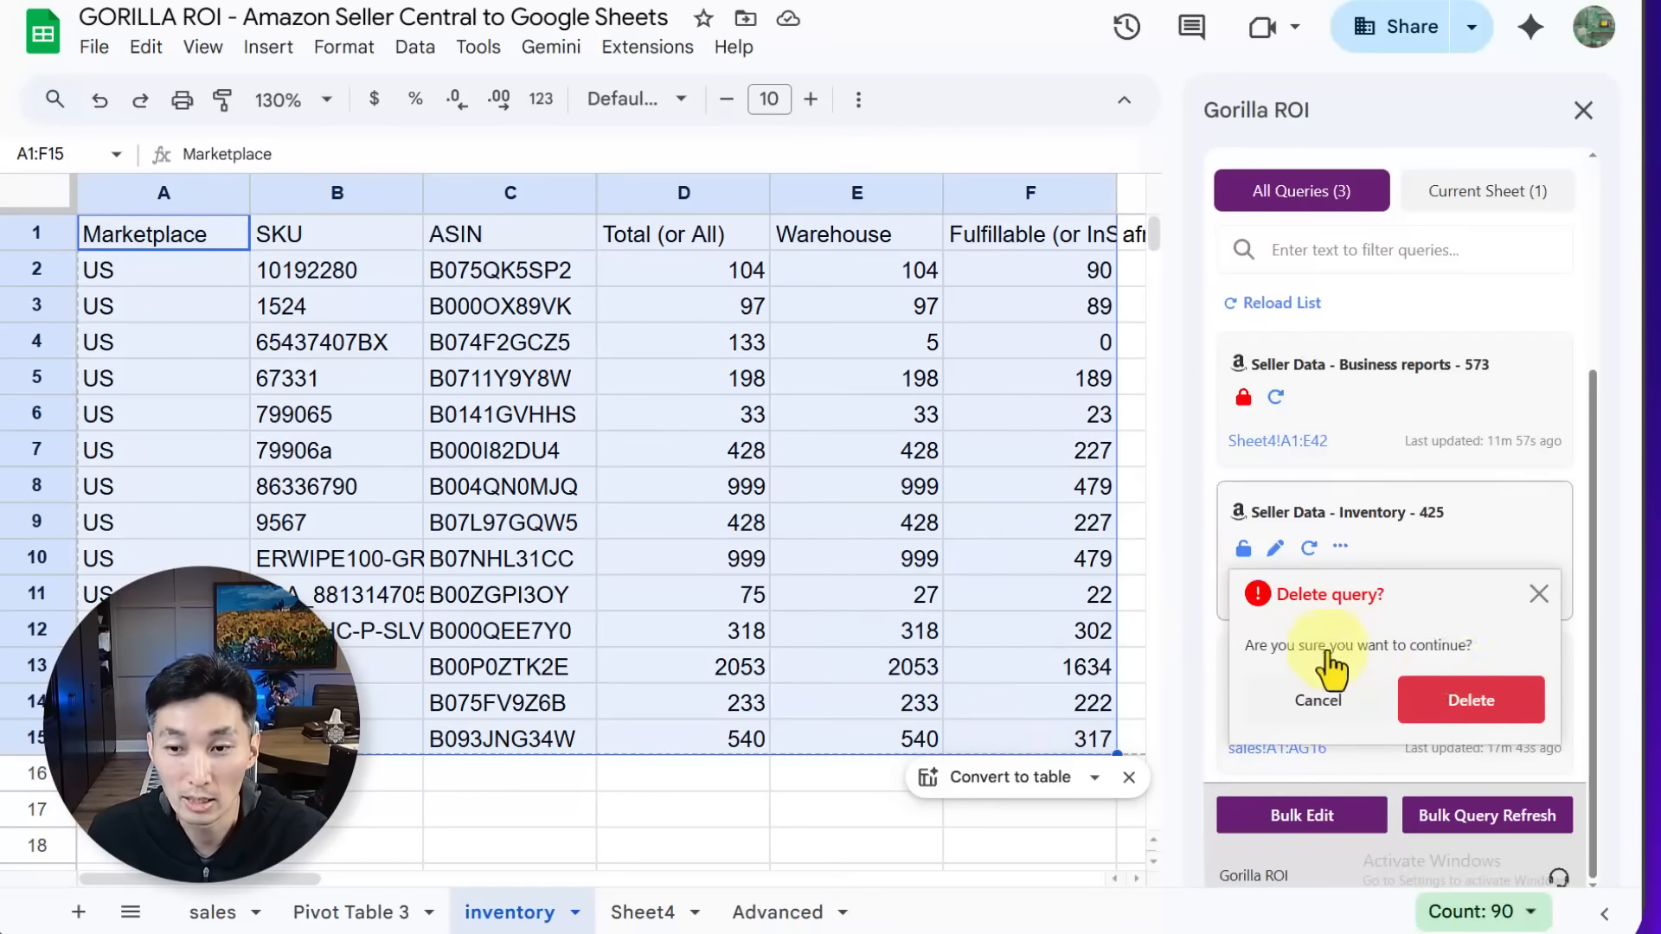
pyautogui.click(1471, 698)
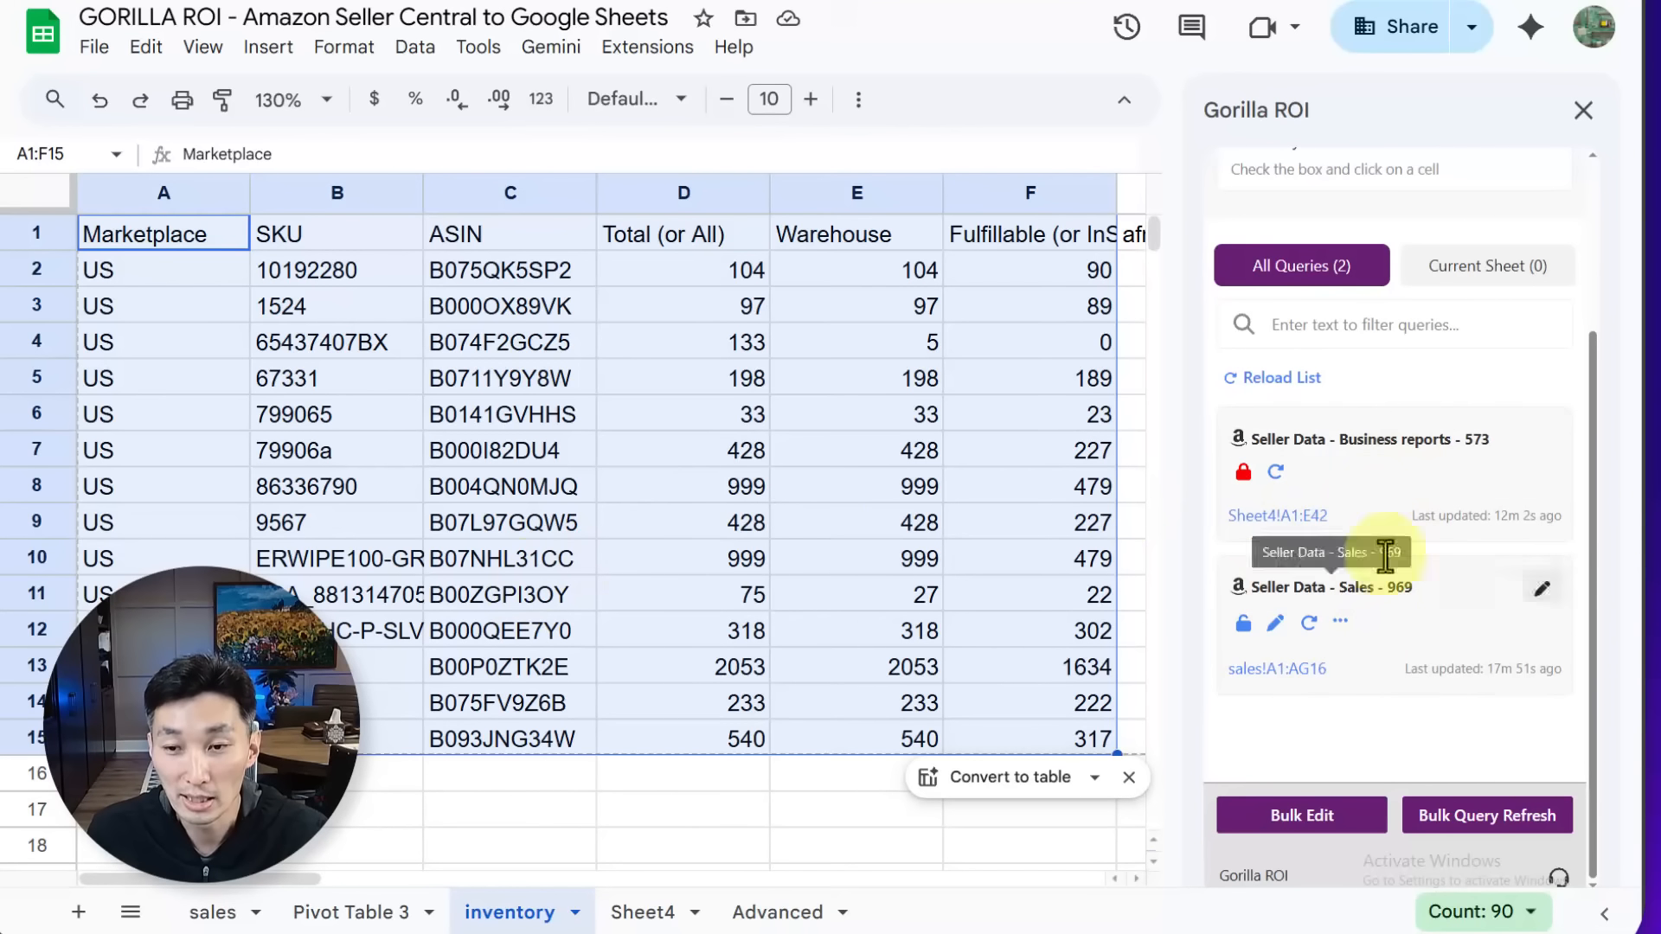
# Examine the data kept on the inventory sheet, covering the A1:F15 range and its SKU and ASIN columns.
pyautogui.click(516, 378)
pyautogui.moveTo(164, 236); pyautogui.dragTo(1021, 772)
pyautogui.click(655, 595)
pyautogui.click(437, 454)
pyautogui.click(337, 354)
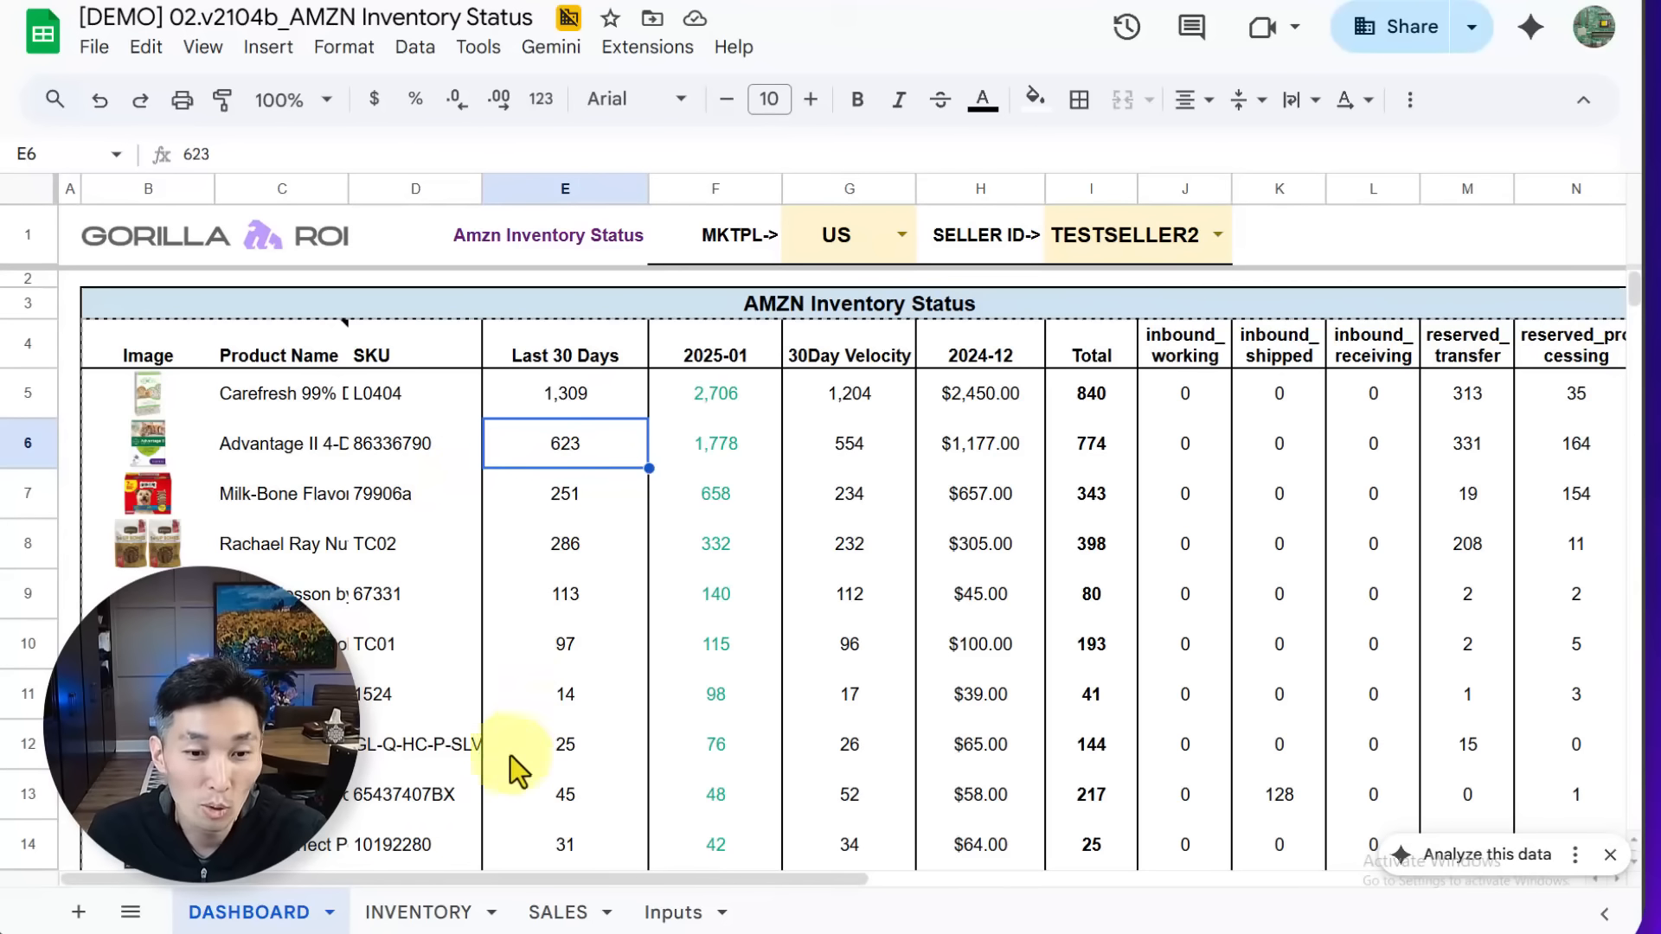
# In the AMZN Inventory Status demo spreadsheet, examine the INVENTORY sheet through Restock QTY and the SALES sheet through Last 3 Months.
pyautogui.click(420, 911)
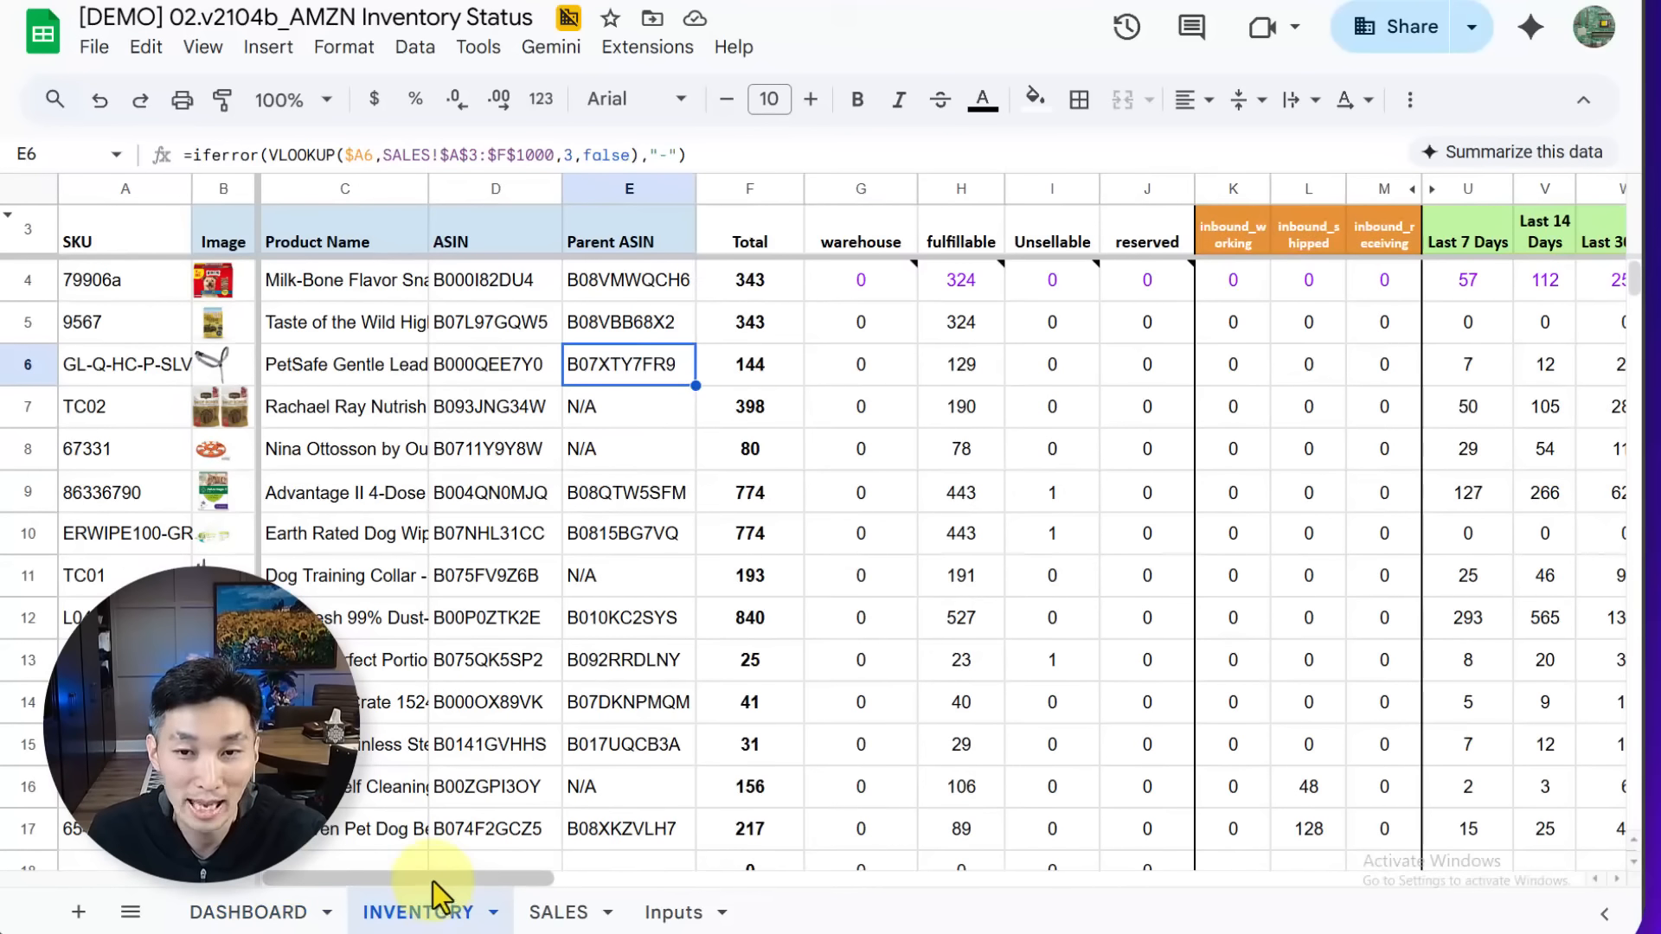
pyautogui.moveTo(433, 880)
pyautogui.mouseDown()
pyautogui.moveTo(596, 884)
pyautogui.moveTo(270, 879)
pyautogui.moveTo(455, 884)
pyautogui.moveTo(441, 904)
pyautogui.mouseUp()
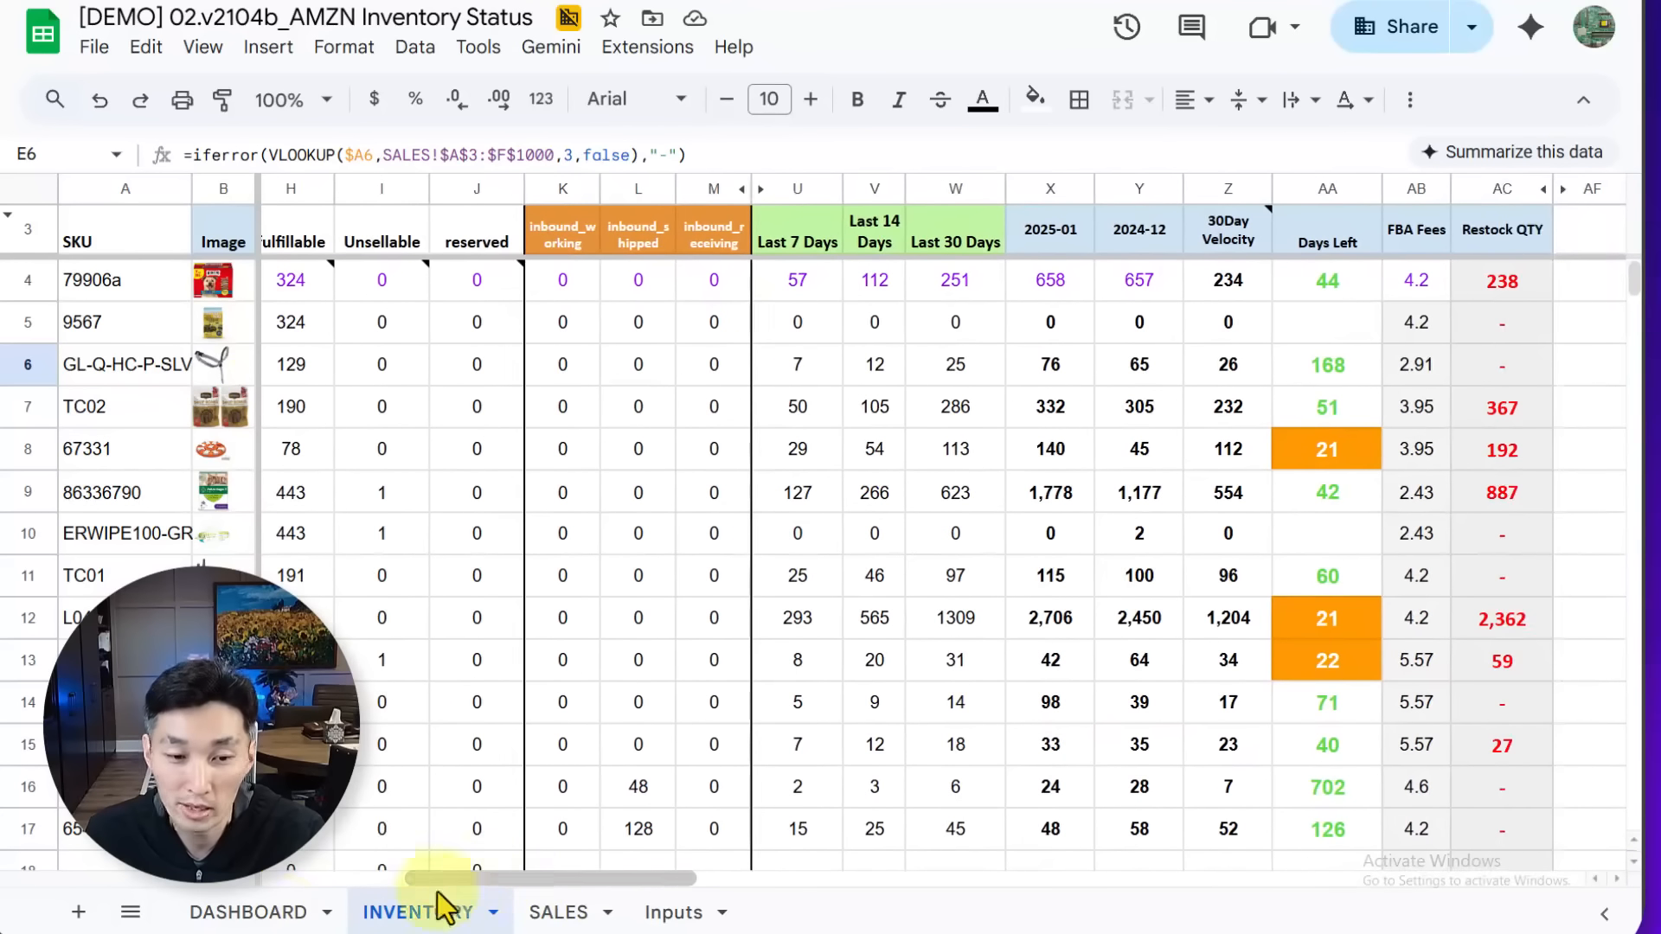
pyautogui.click(264, 912)
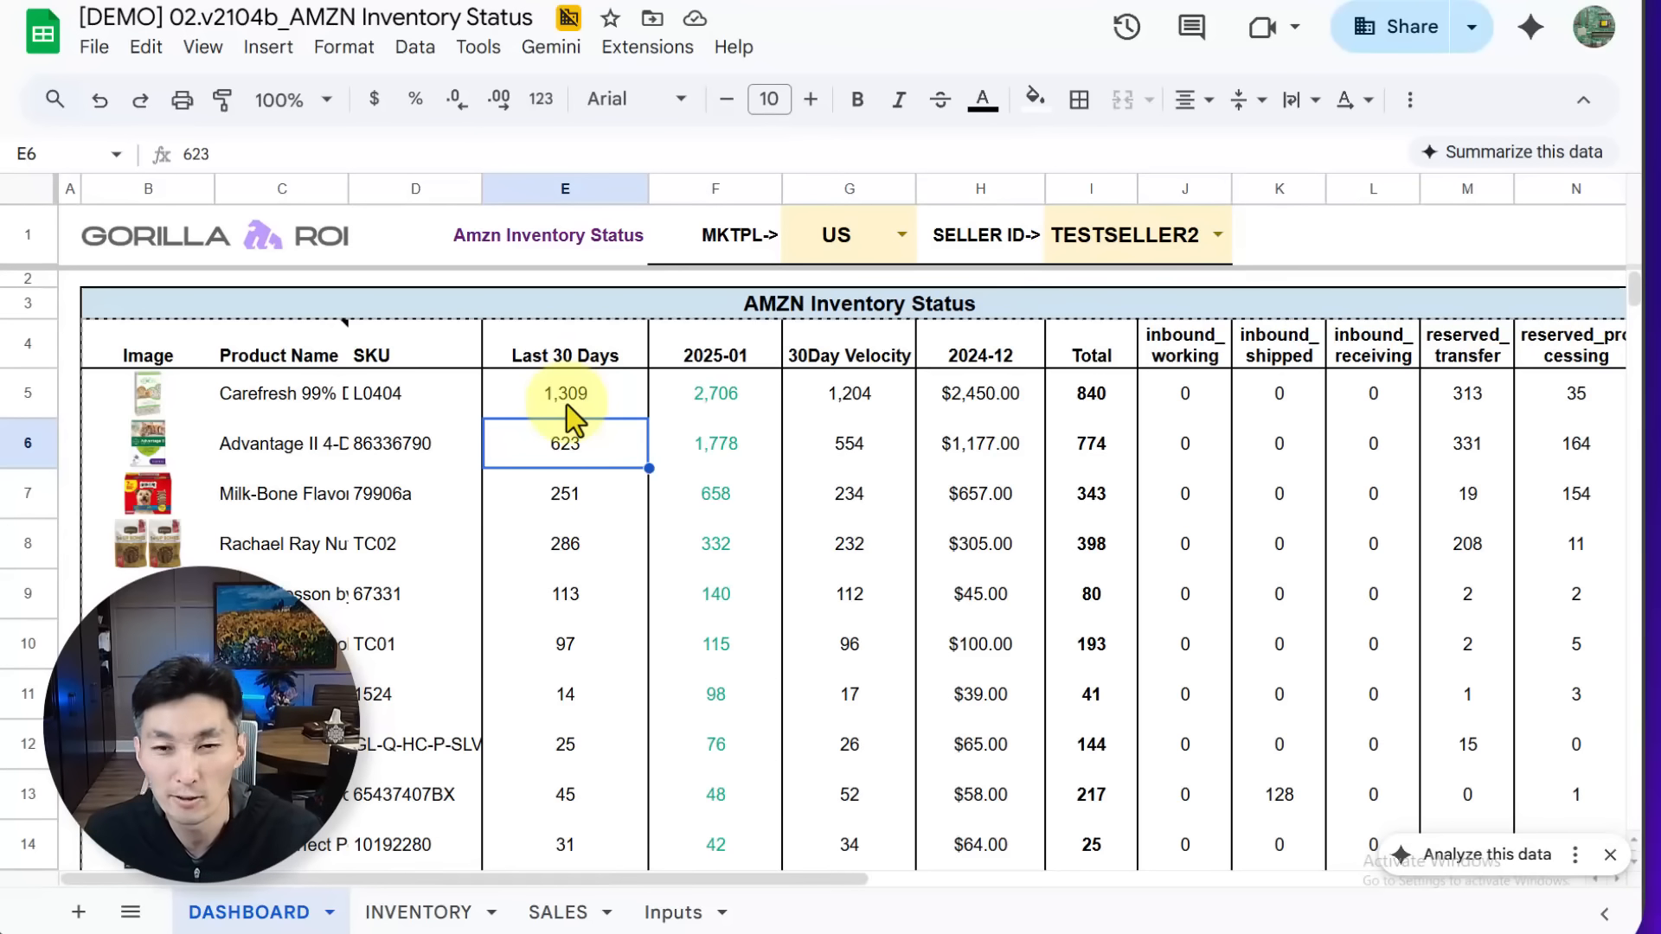
pyautogui.click(547, 911)
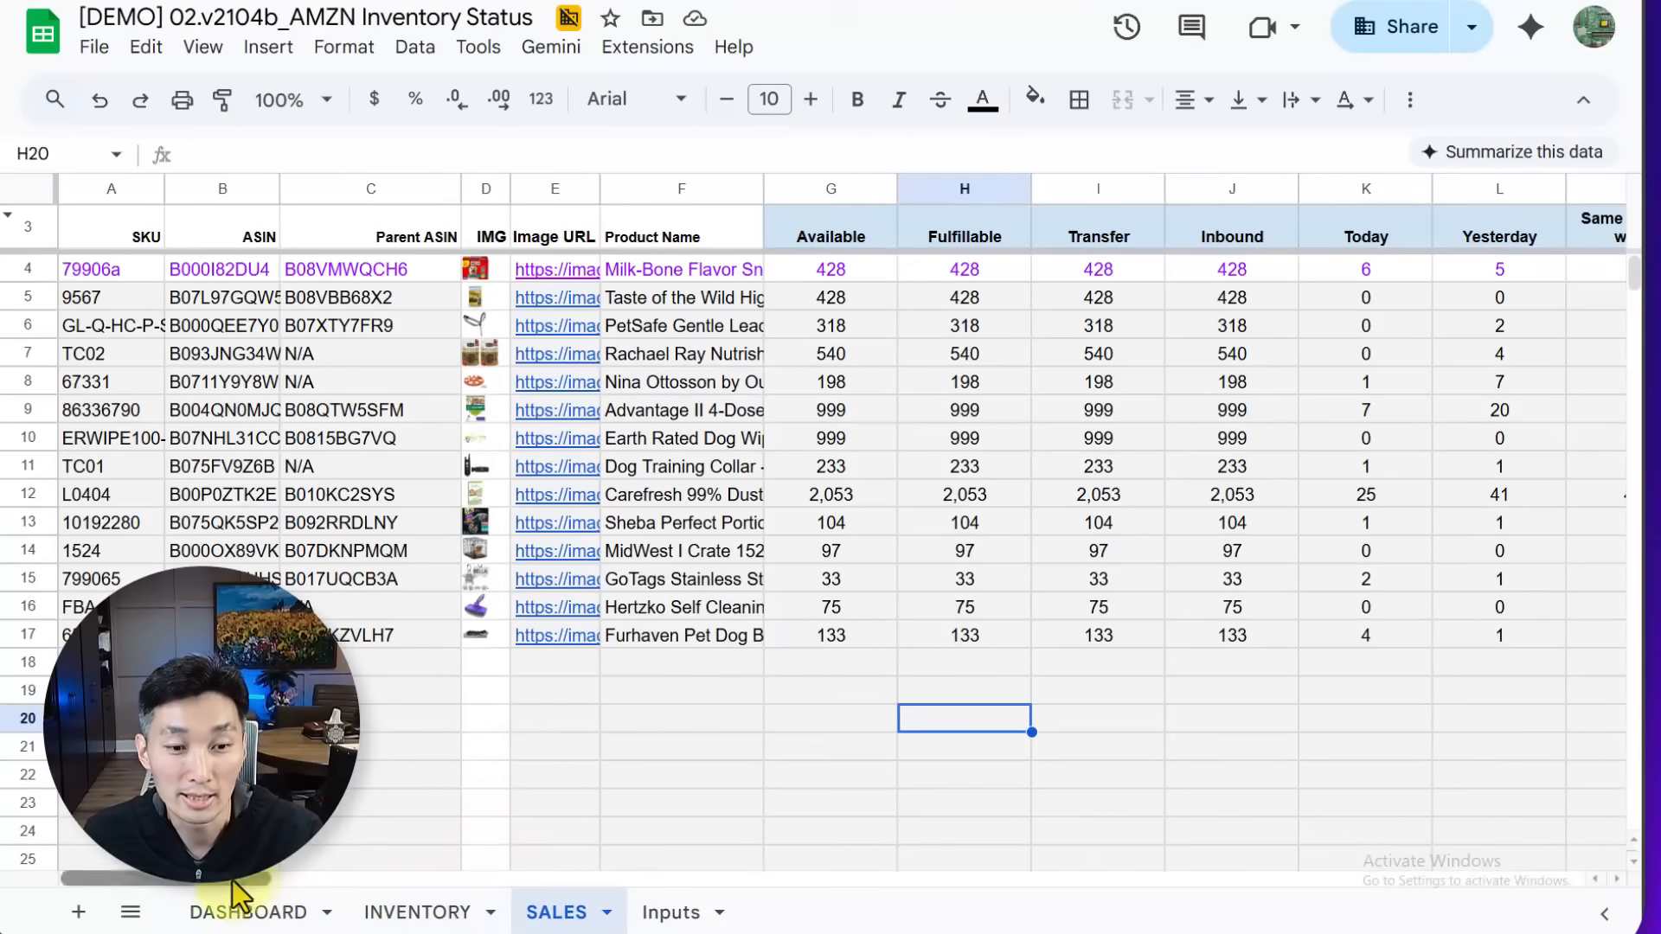
pyautogui.moveTo(226, 878); pyautogui.dragTo(66, 890)
pyautogui.click(667, 244)
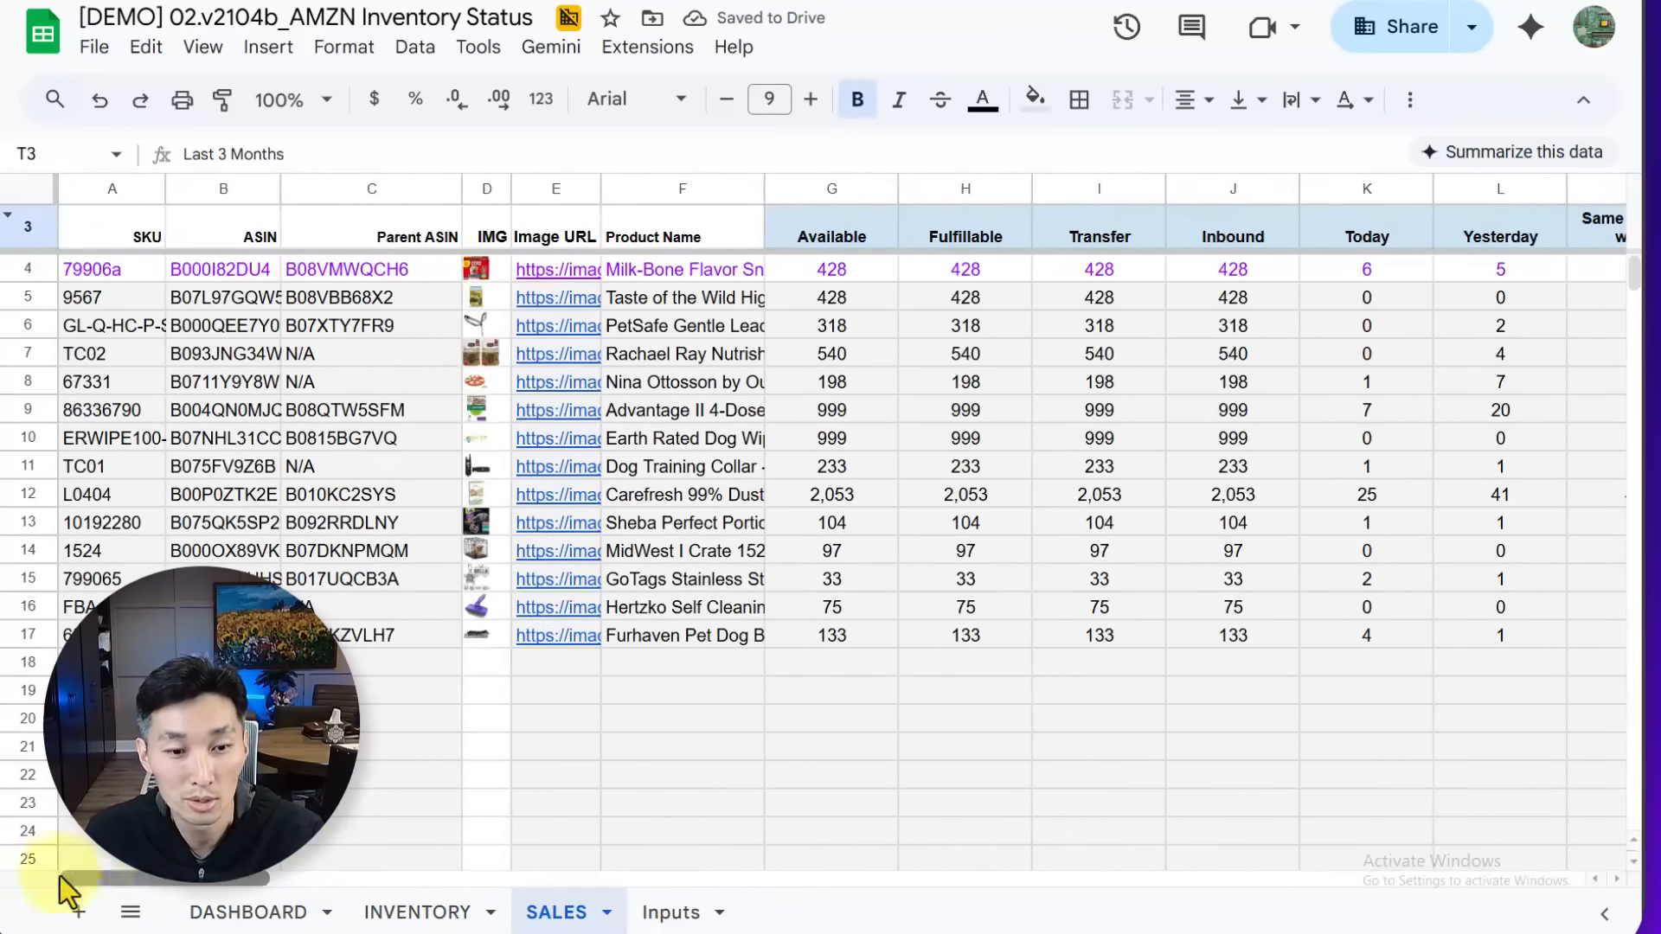
# Look over the demo's DASHBOARD sheet and return to the inventory sheet of the Amazon Seller Central to Google Sheets spreadsheet.
pyautogui.click(244, 910)
pyautogui.scroll(-3, 433, 632)
pyautogui.scroll(3, 456, 631)
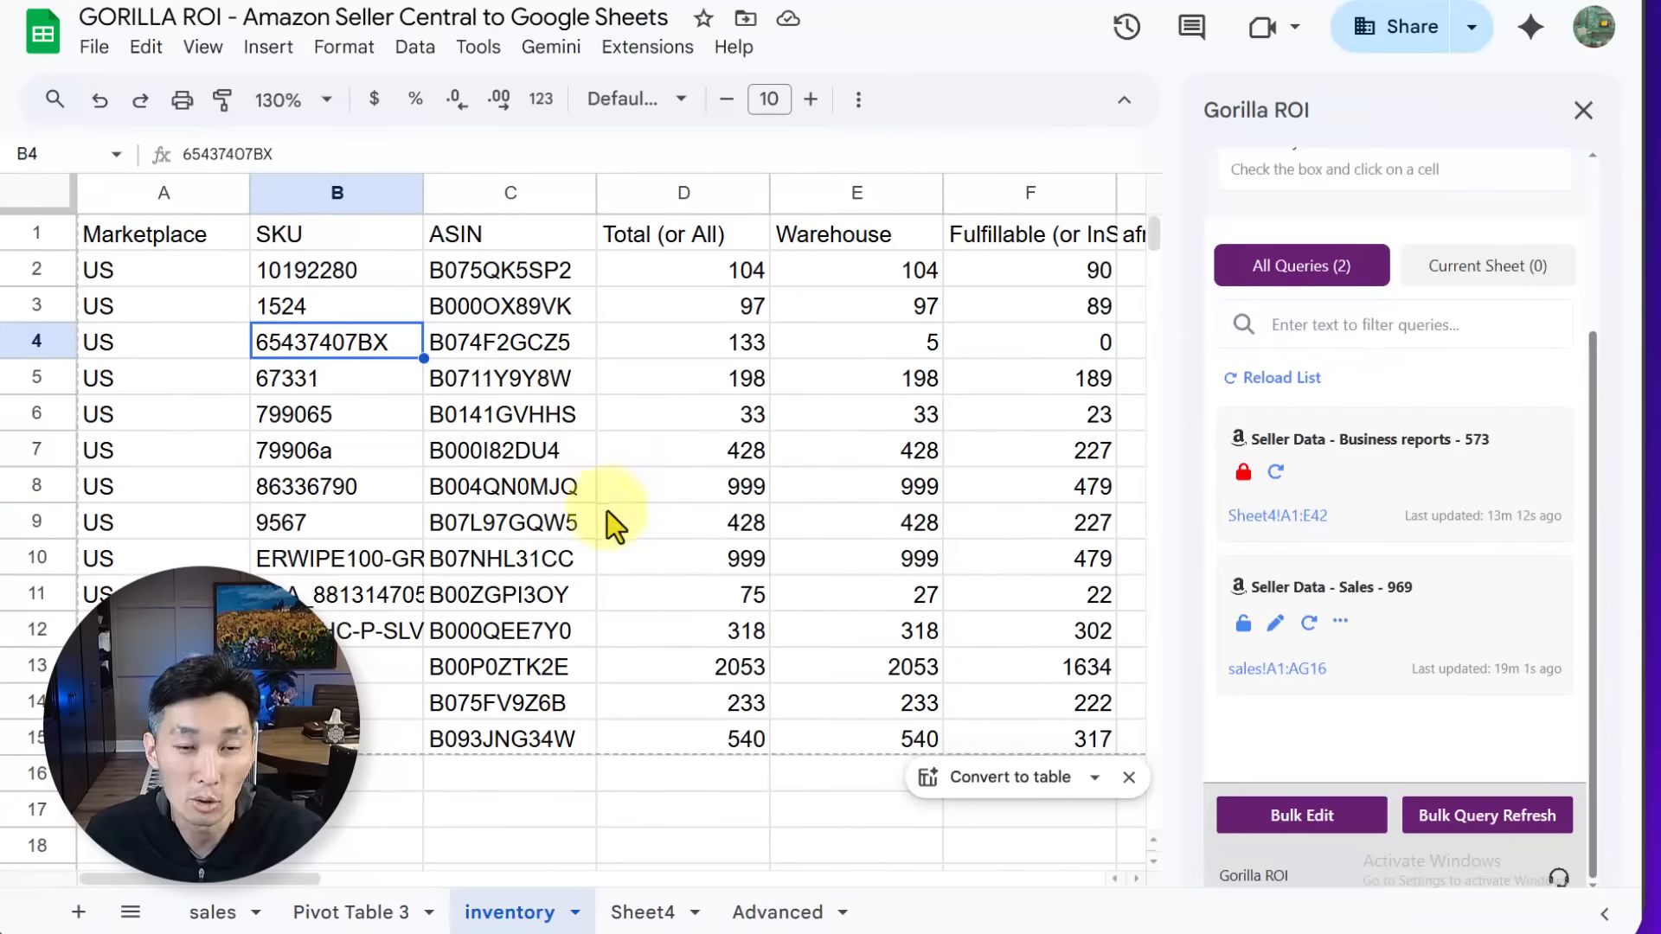
pyautogui.click(547, 457)
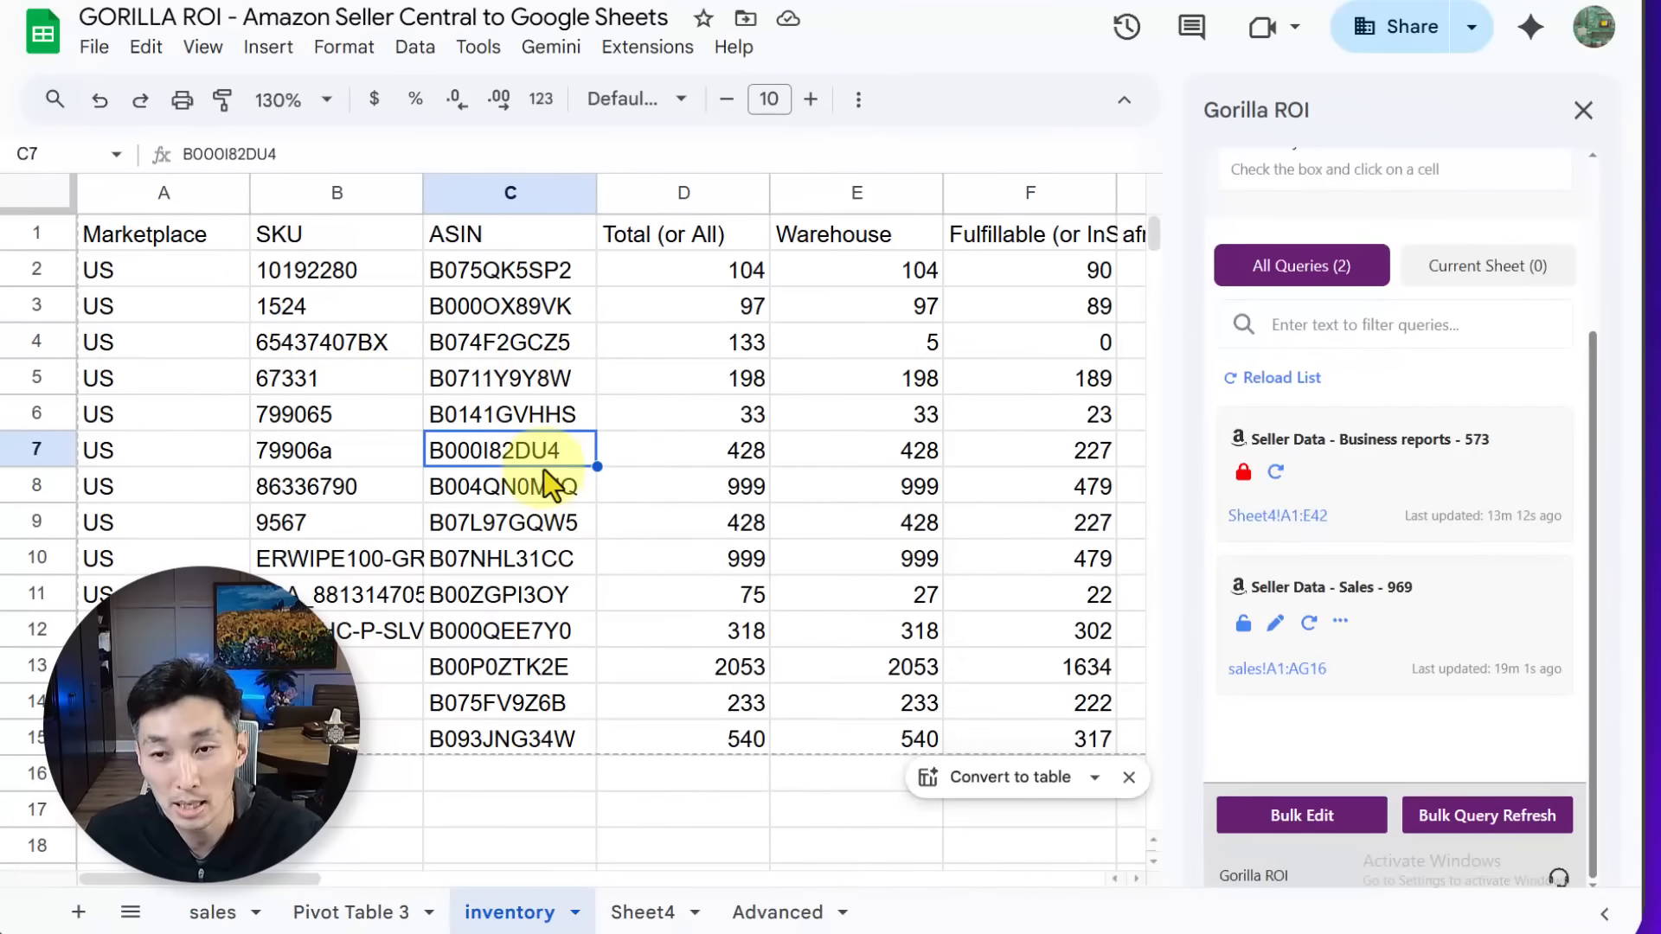